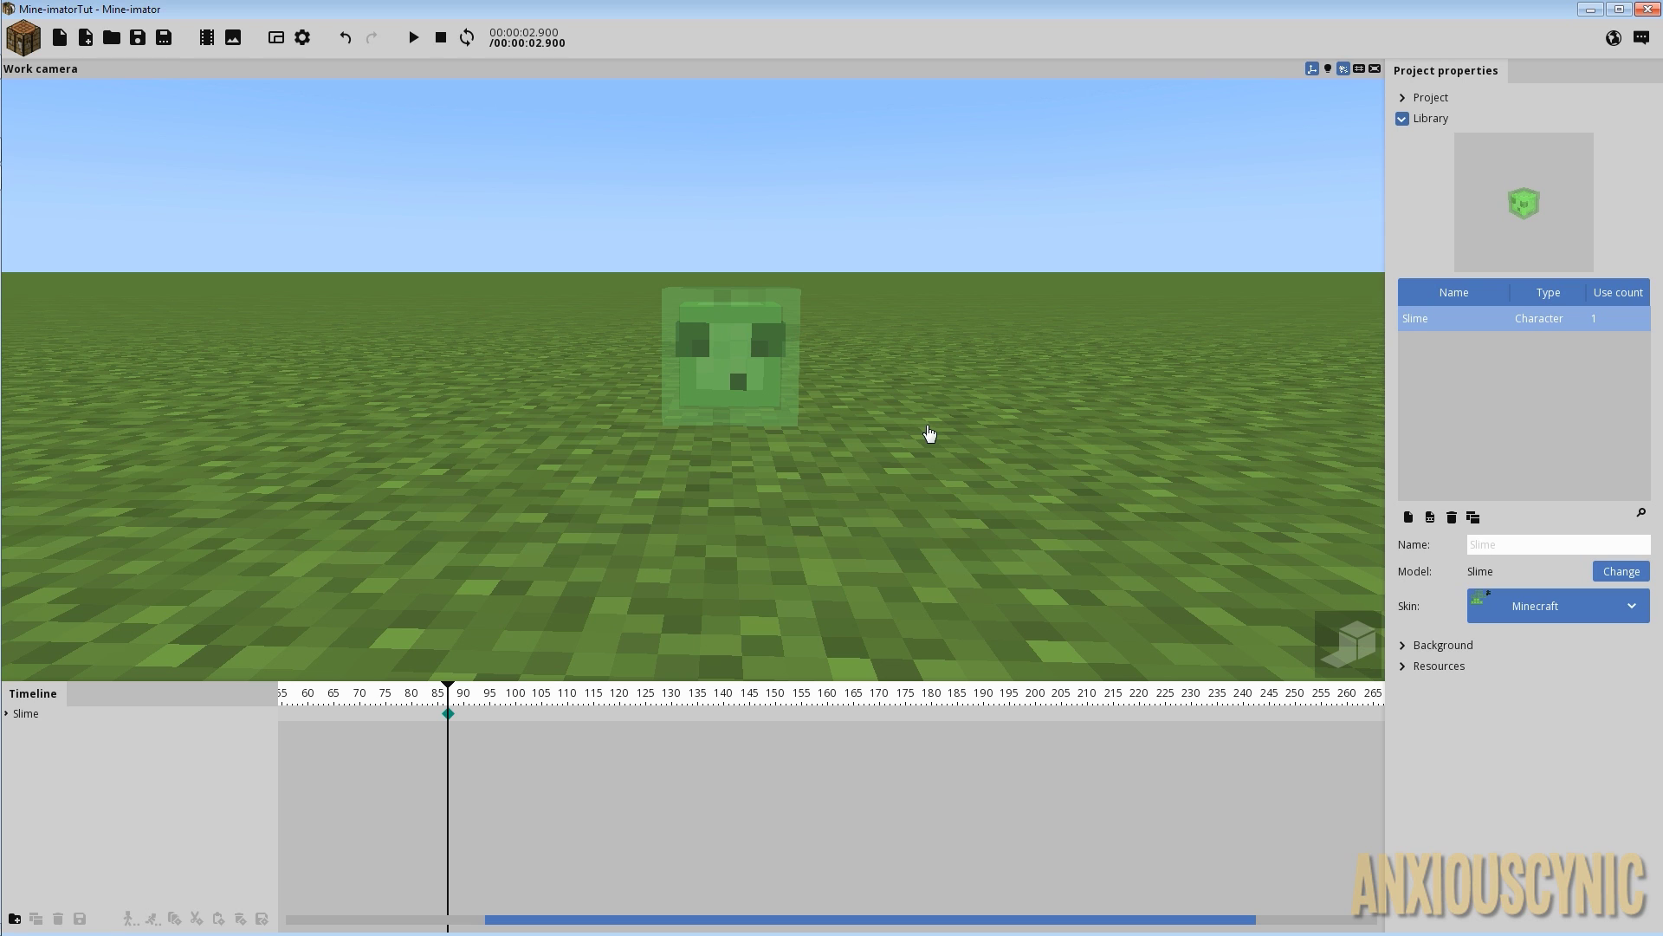
Move the slime's existing keyframe to frame 0 on the timeline.
{"action": "left_click_drag", "start_coordinate": [544, 920], "coordinate": [325, 929]}
{"action": "left_click_drag", "start_coordinate": [730, 713], "coordinate": [299, 735]}
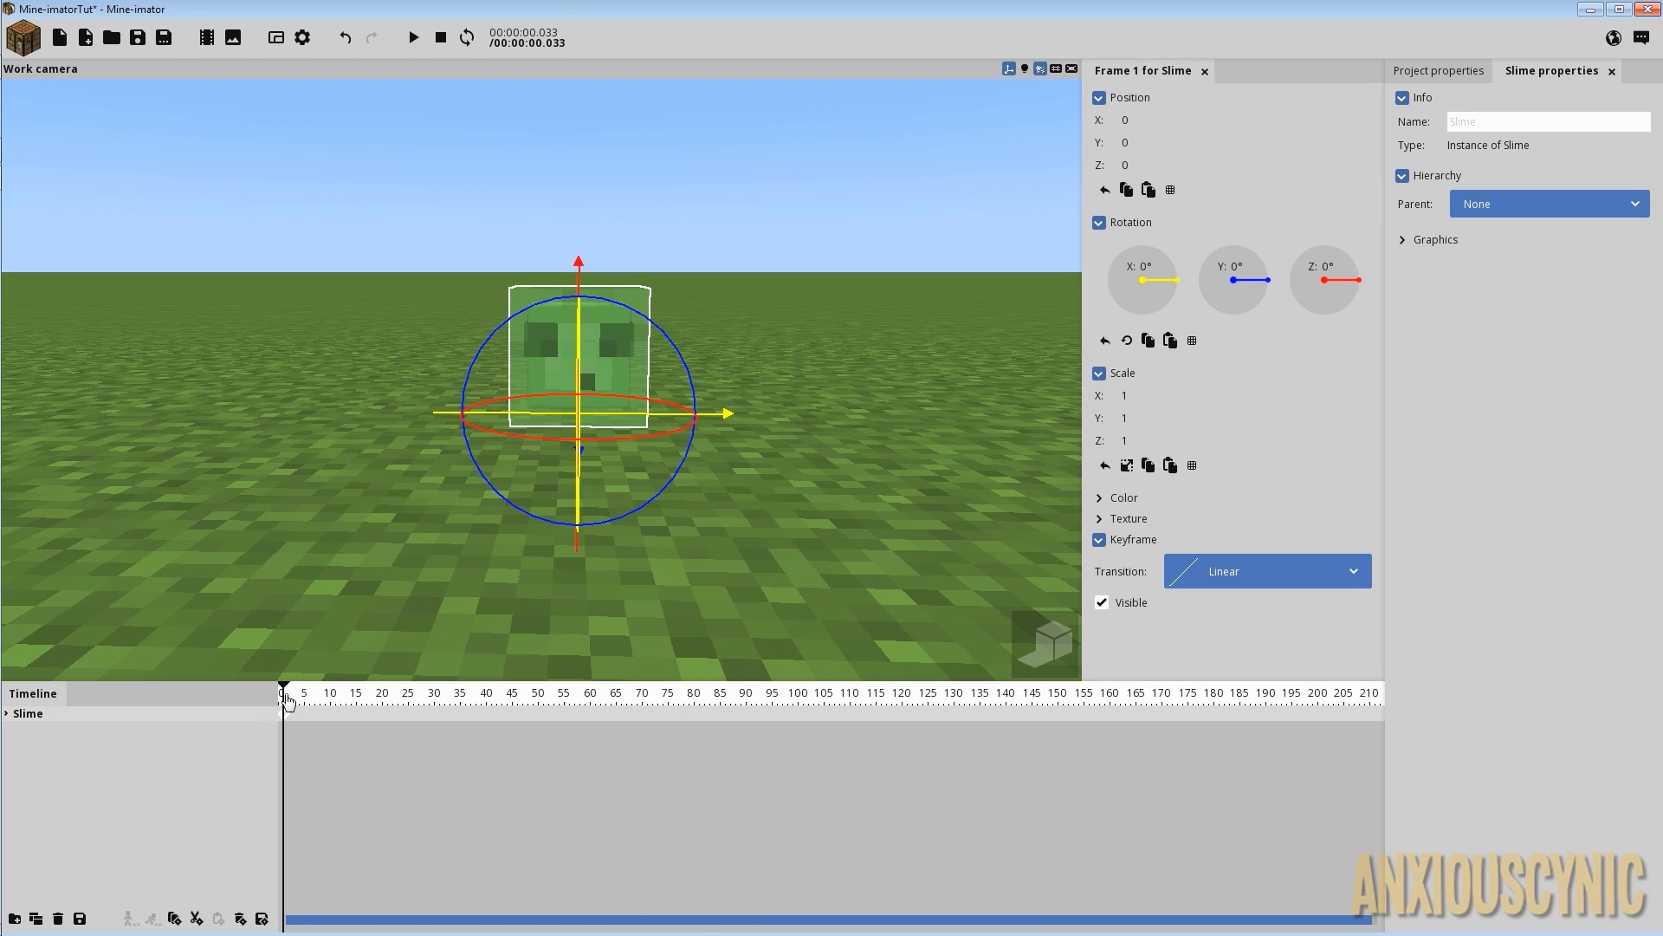
{"action": "scroll", "coordinate": [319, 735], "scroll_direction": "up", "scroll_amount": 4}
{"action": "left_click_drag", "start_coordinate": [322, 921], "coordinate": [284, 920]}
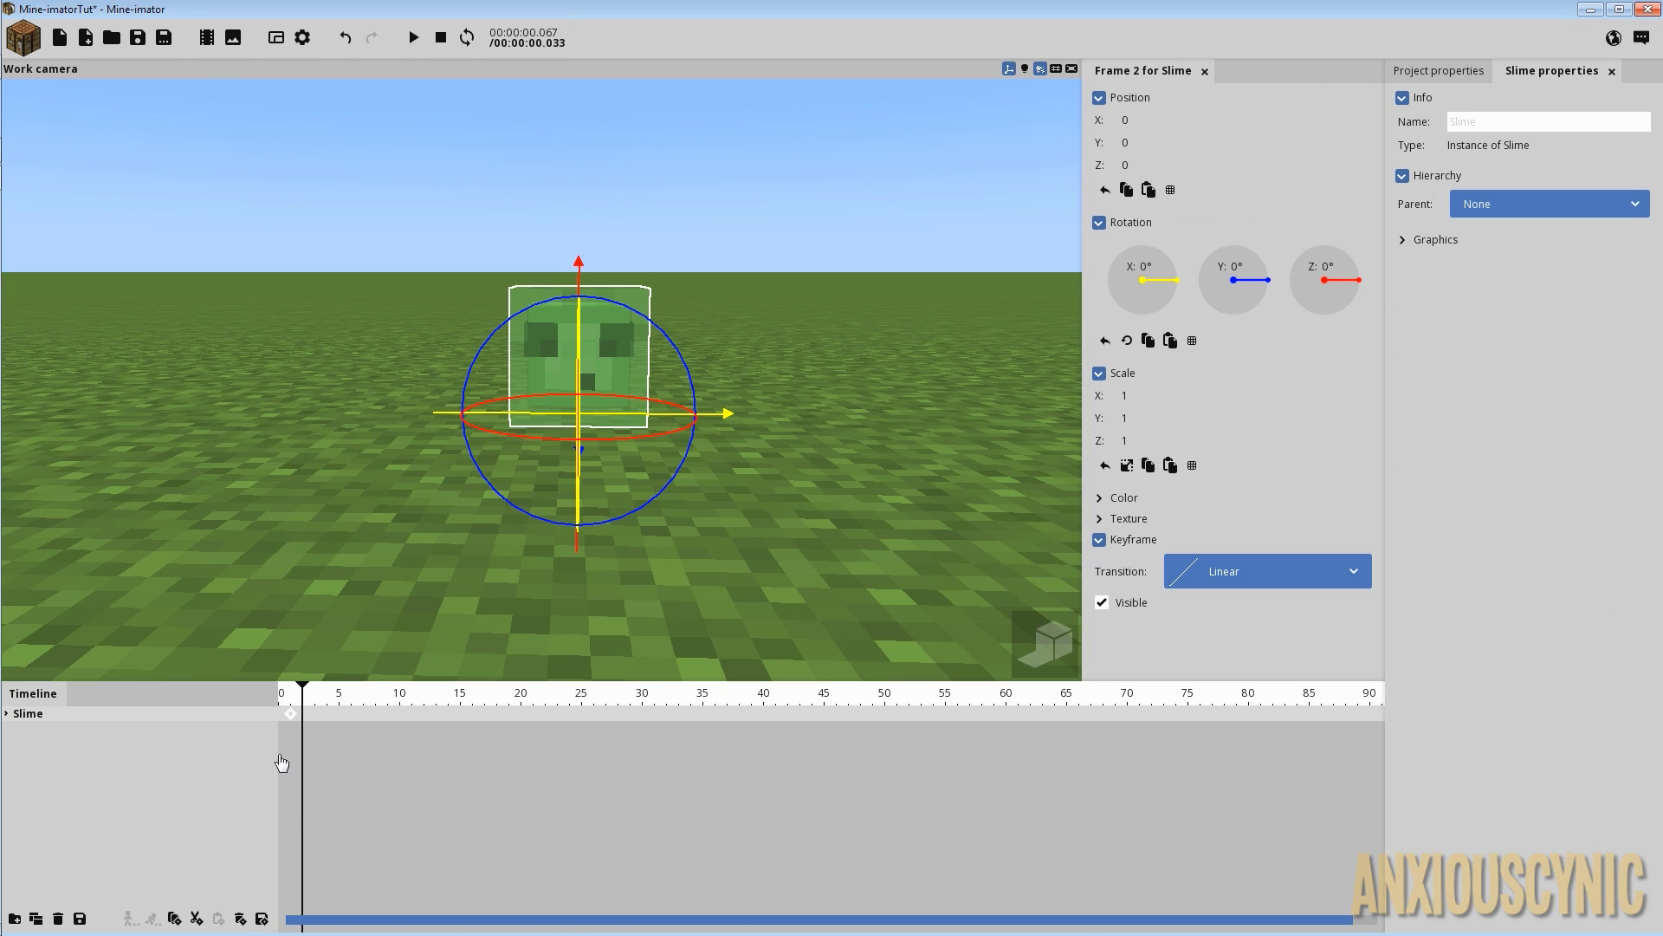
{"action": "left_click_drag", "start_coordinate": [293, 722], "coordinate": [265, 721]}
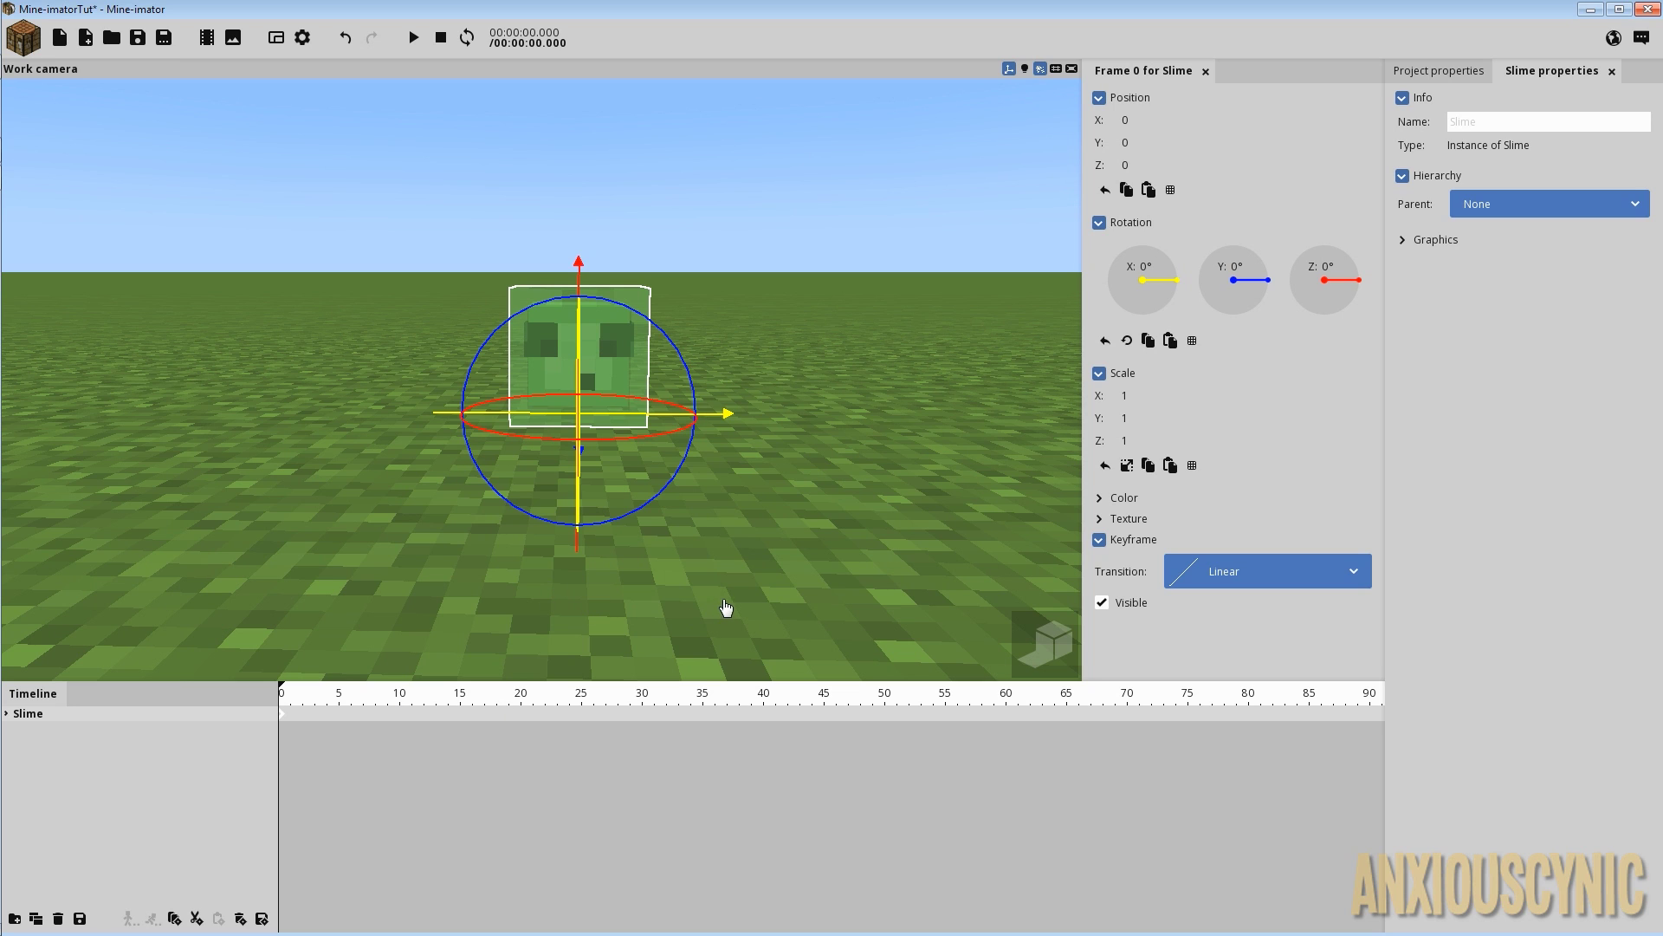
Link the slime's scale axes and set its uniform XYZ scale to 2 at frame 0.
{"action": "middle_click_drag", "start_coordinate": [725, 606], "coordinate": [707, 555]}
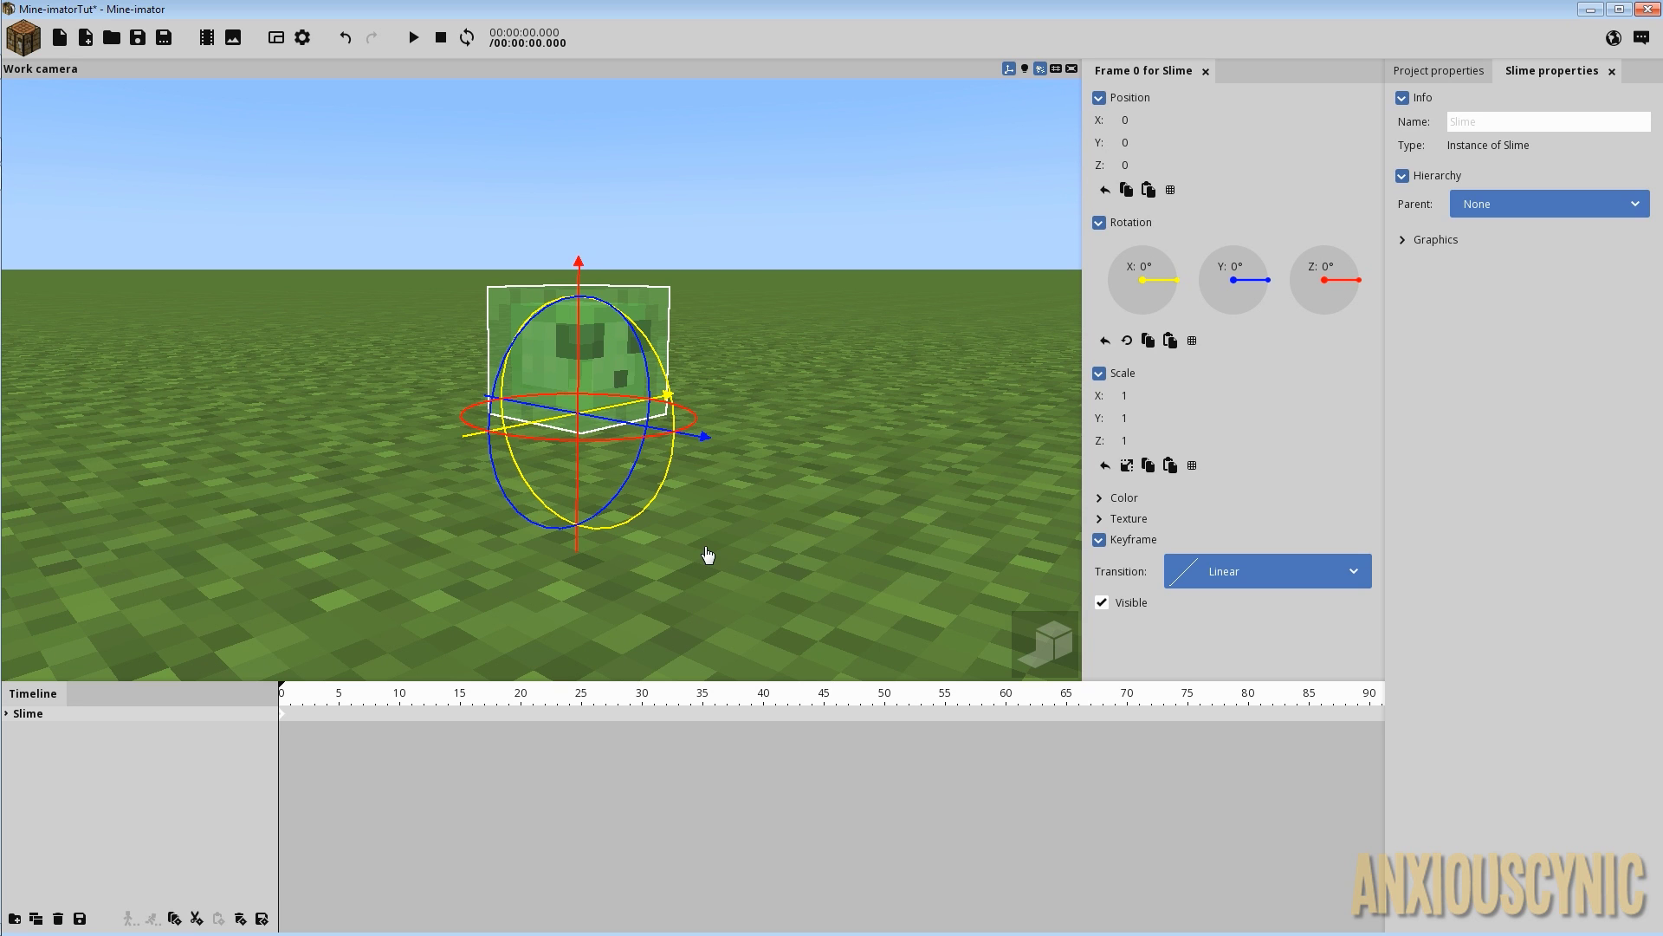
{"action": "mouse_move", "coordinate": [754, 532]}
{"action": "middle_mouse_down"}
{"action": "mouse_move", "coordinate": [749, 572]}
{"action": "mouse_move", "coordinate": [747, 535]}
{"action": "middle_mouse_up"}
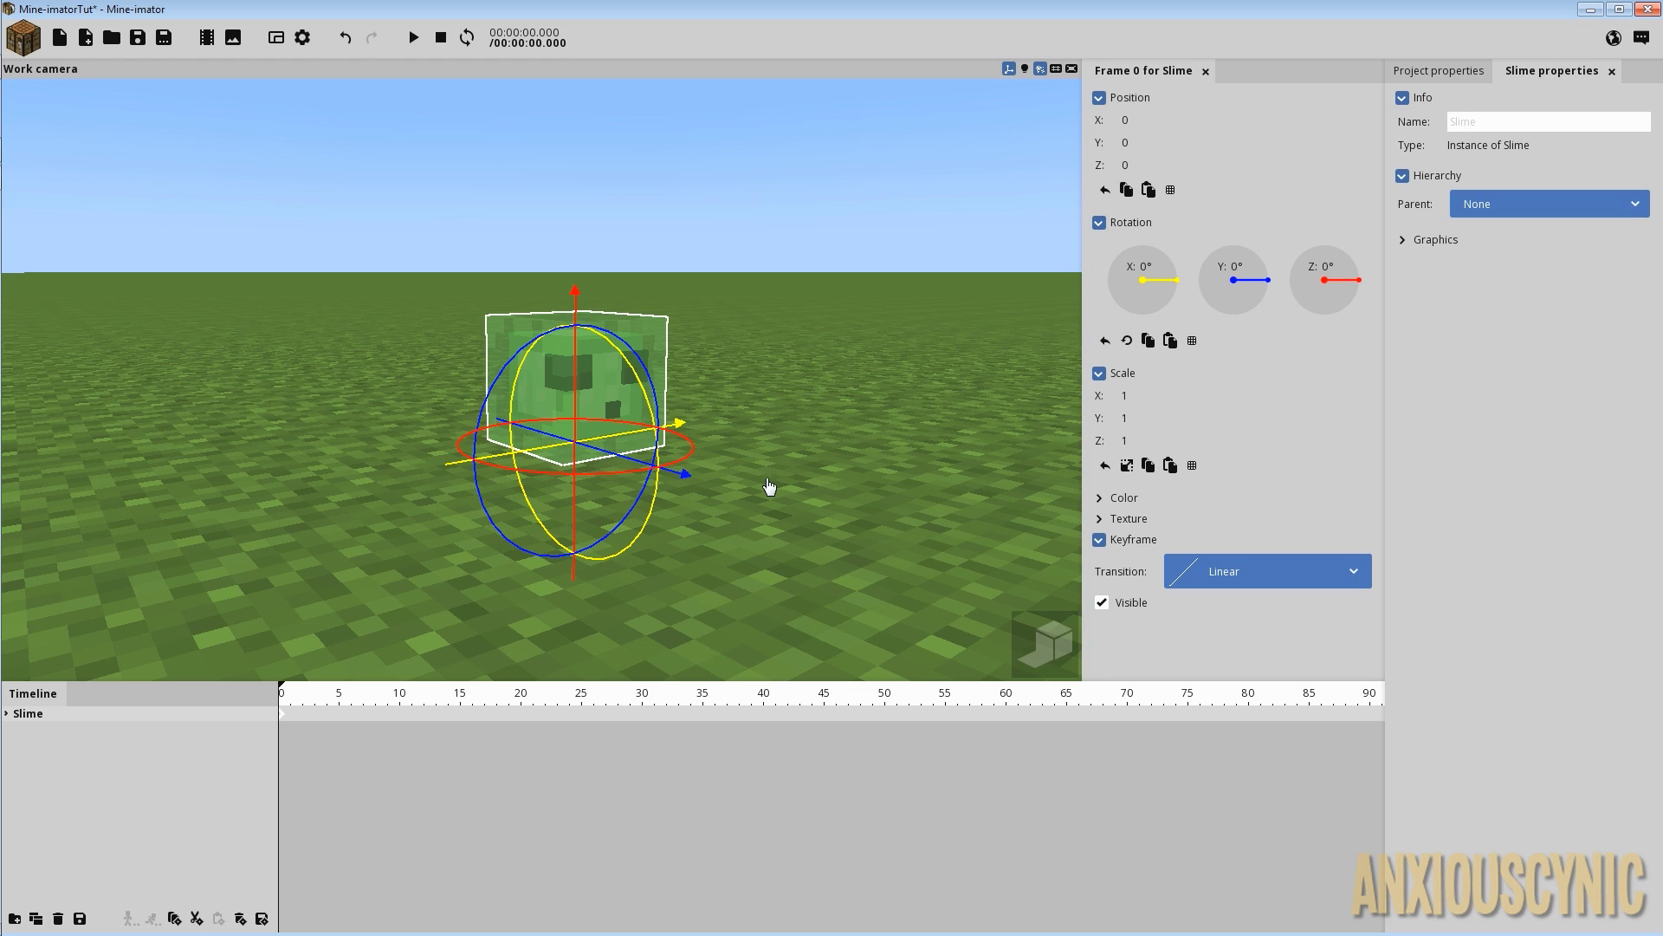
{"action": "left_click", "coordinate": [1126, 466]}
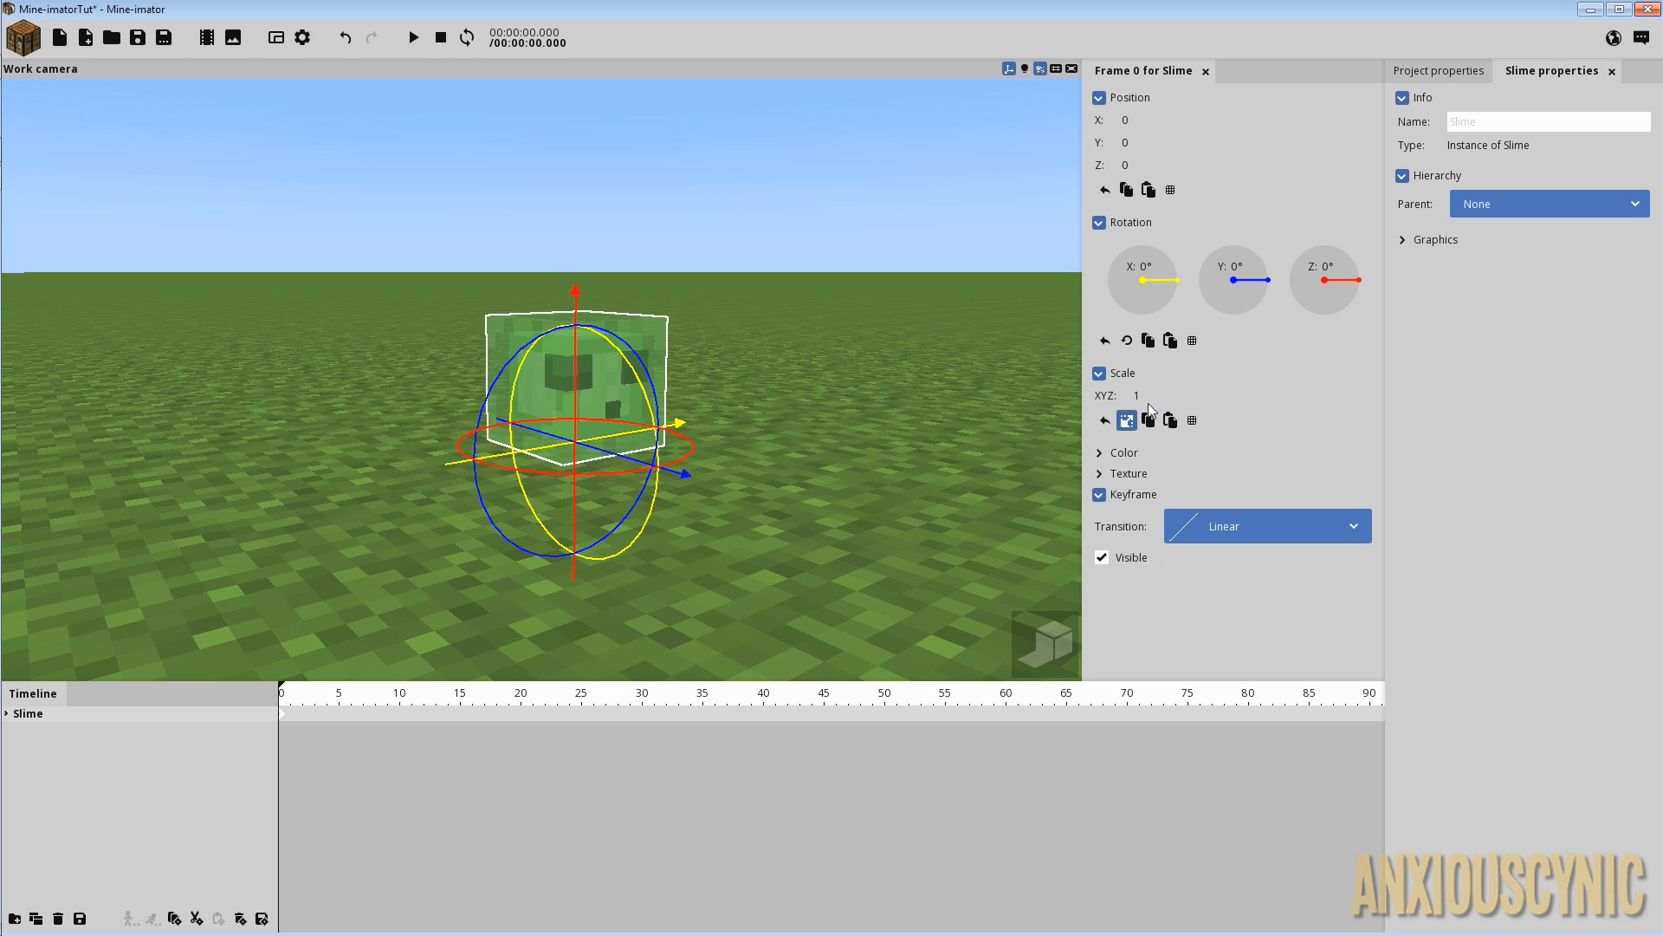
{"action": "left_click_drag", "start_coordinate": [1140, 393], "coordinate": [1164, 399]}
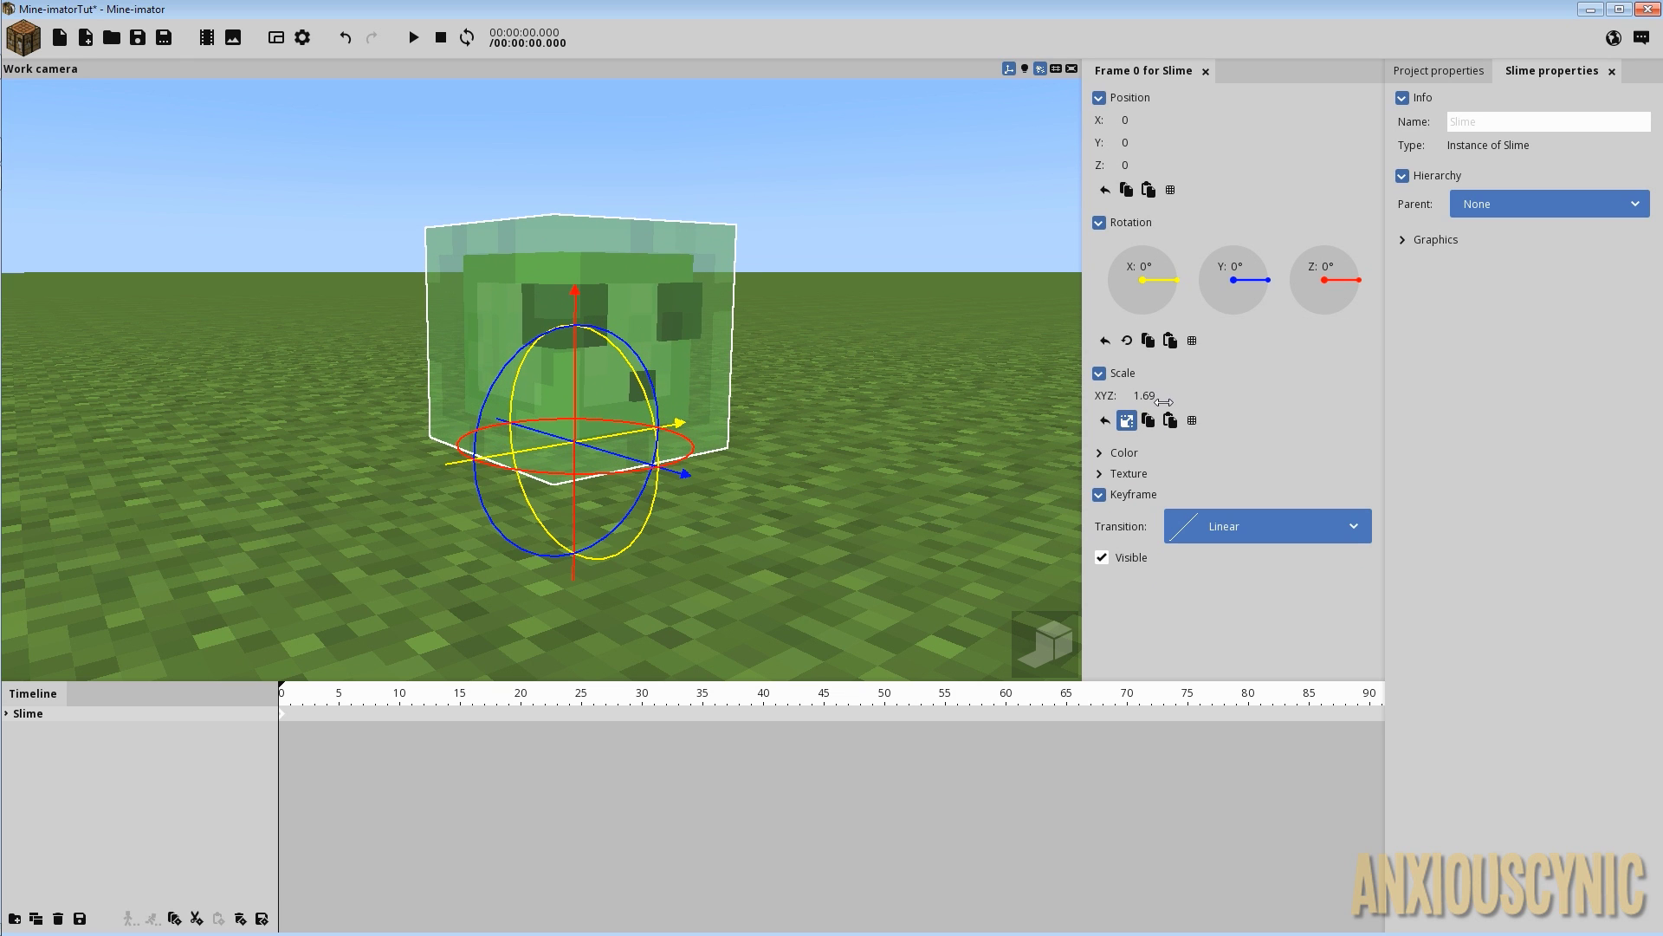
{"action": "left_click", "coordinate": [1161, 399]}
{"action": "type", "text": "2"}
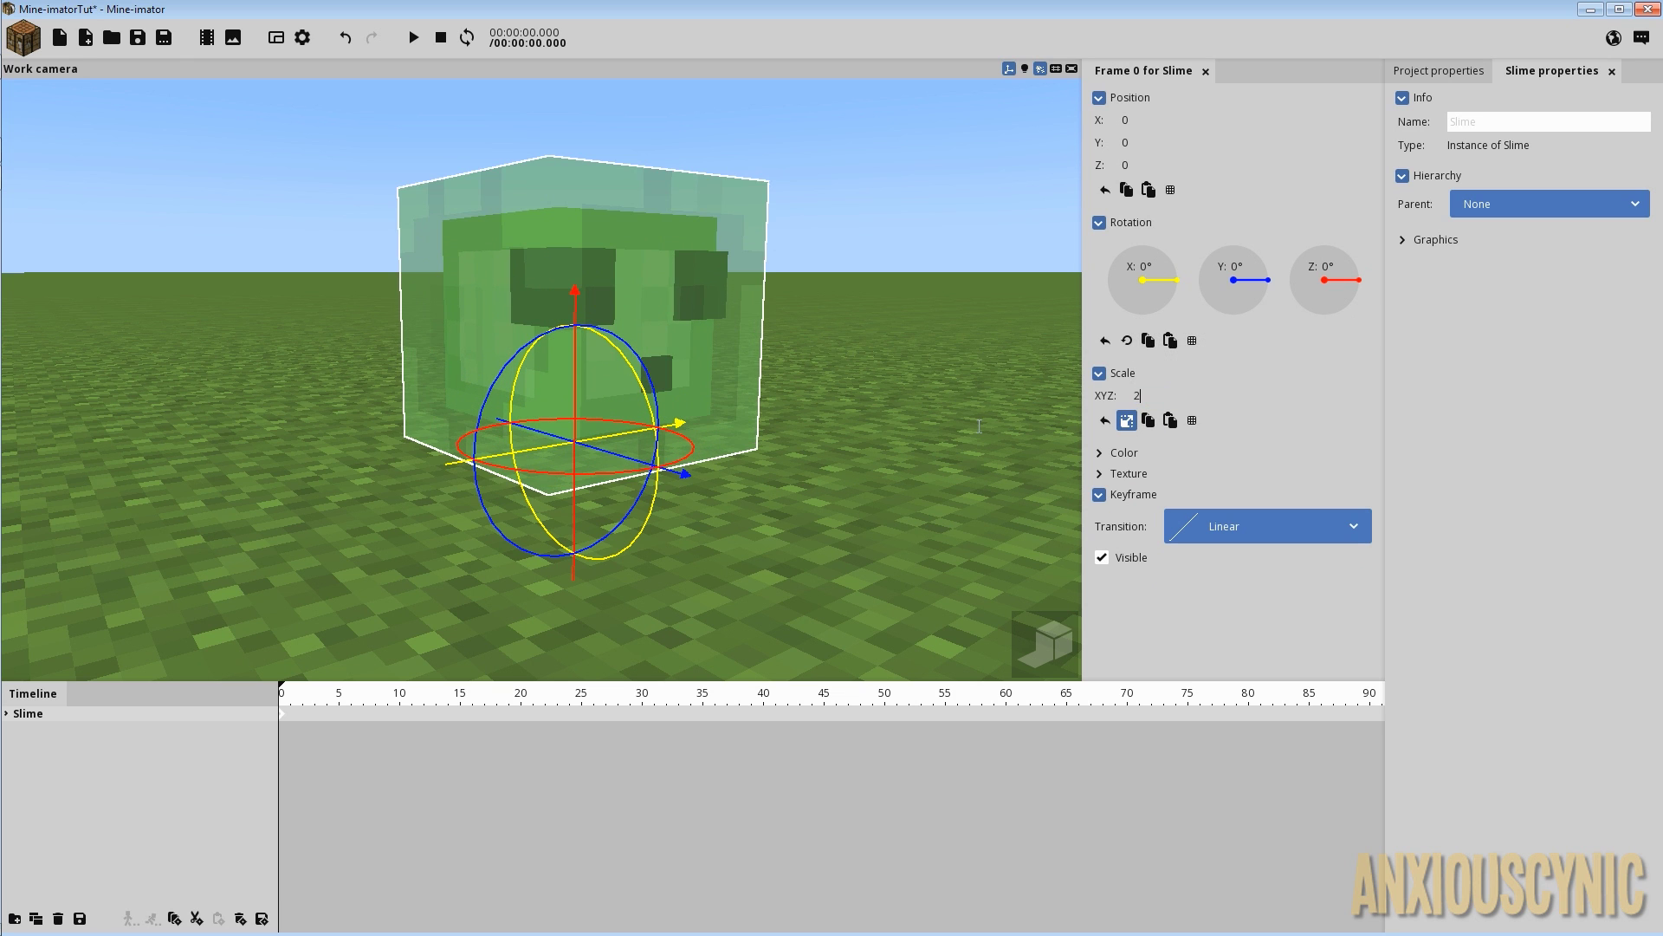
{"action": "left_click_drag", "start_coordinate": [797, 432], "coordinate": [841, 366]}
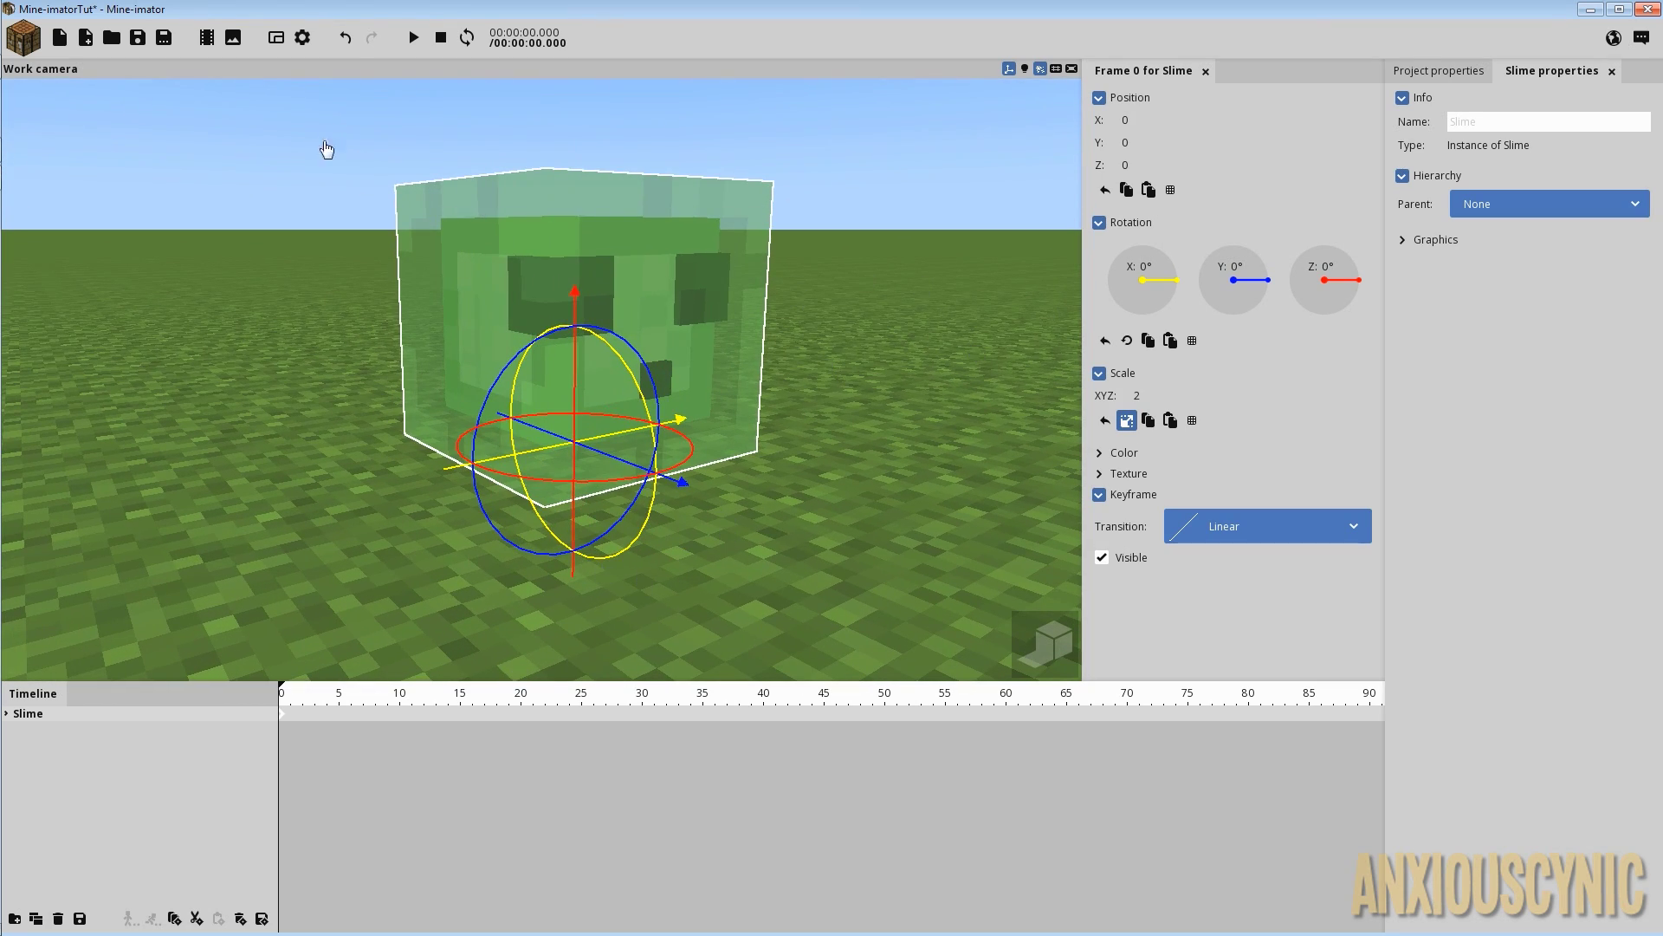
Try a project tempo of 24 and return it to 30.
{"action": "left_click", "coordinate": [1452, 70]}
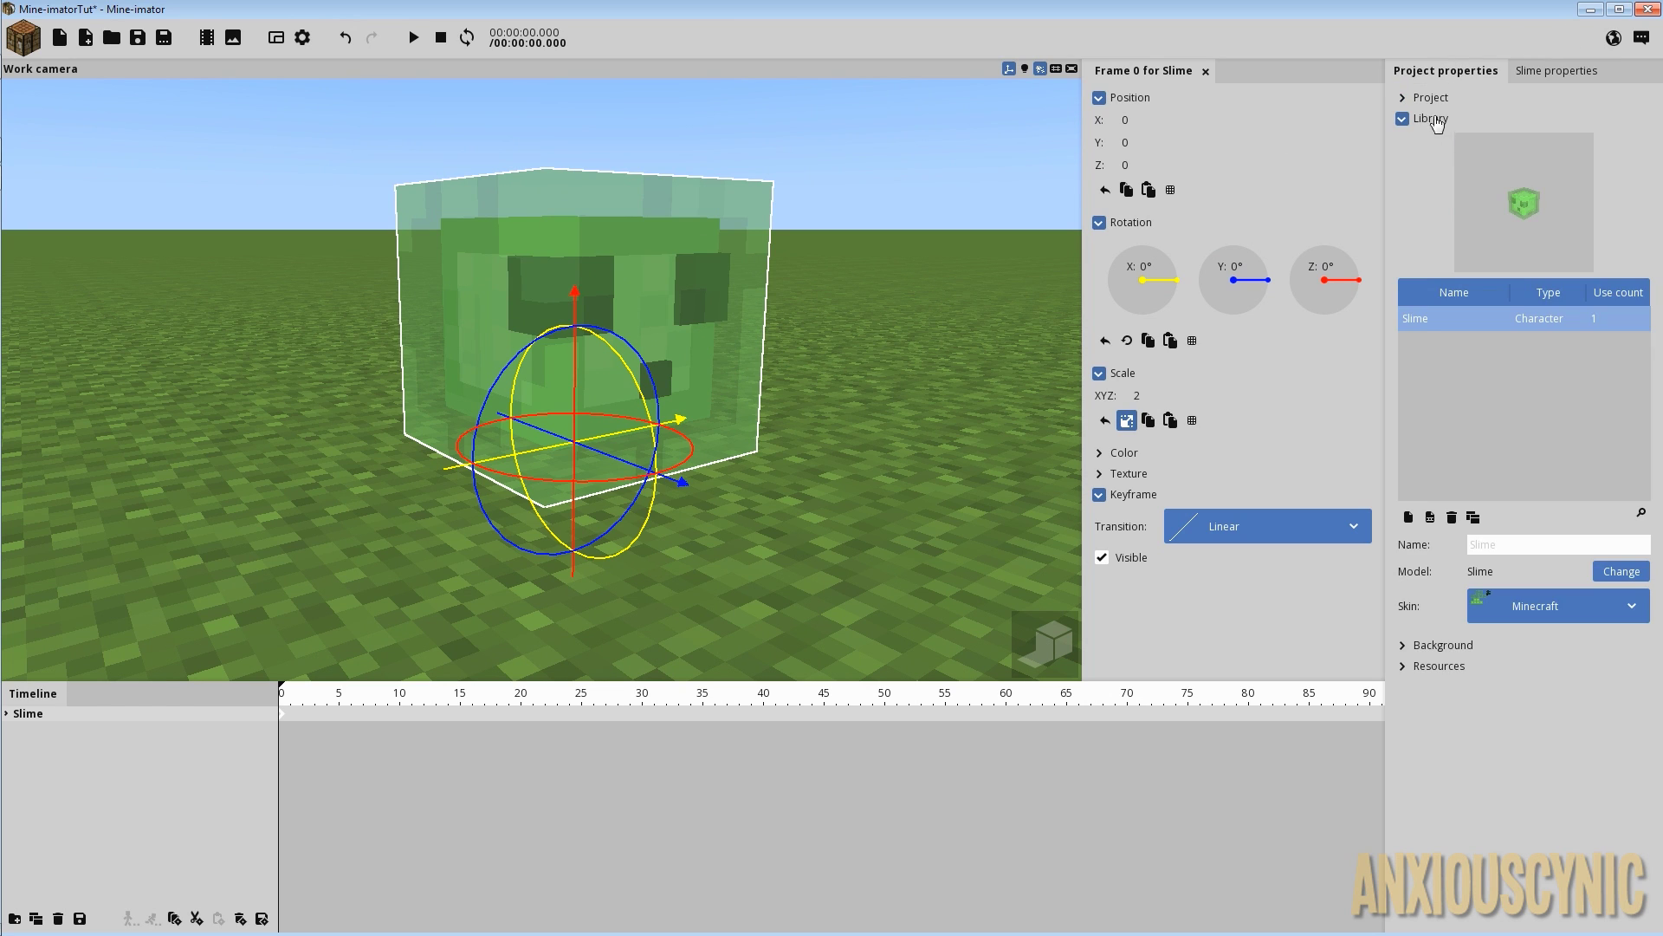
{"action": "left_click", "coordinate": [1455, 98]}
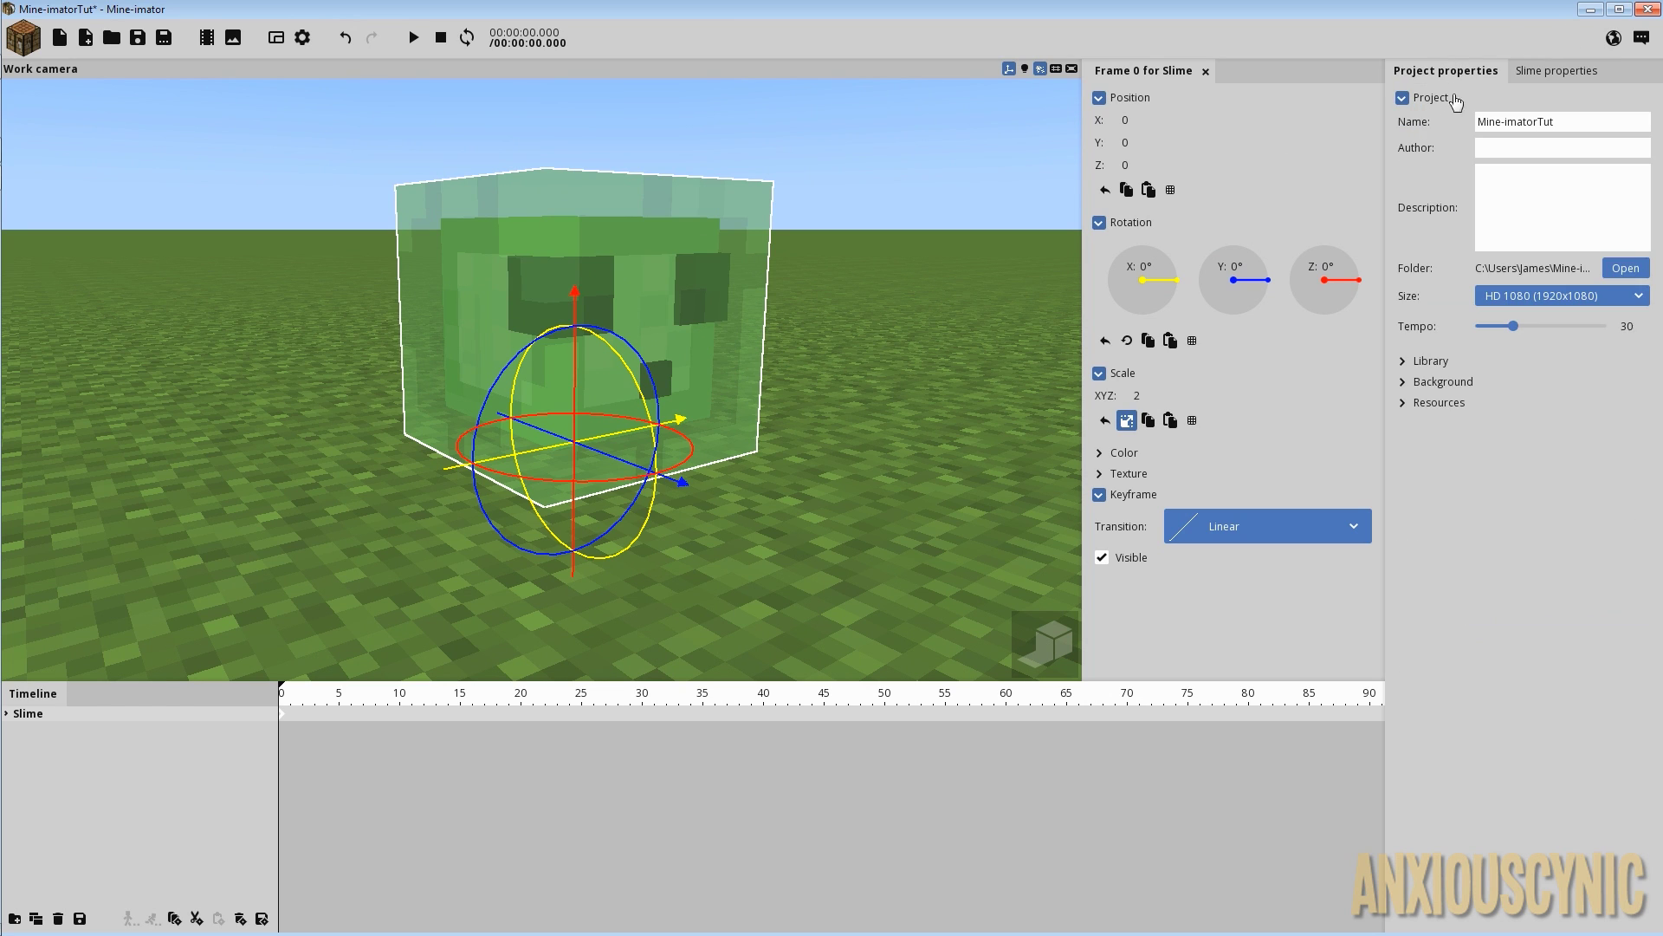
{"action": "left_click", "coordinate": [1625, 334]}
{"action": "type", "text": "24"}
{"action": "key", "text": "Return"}
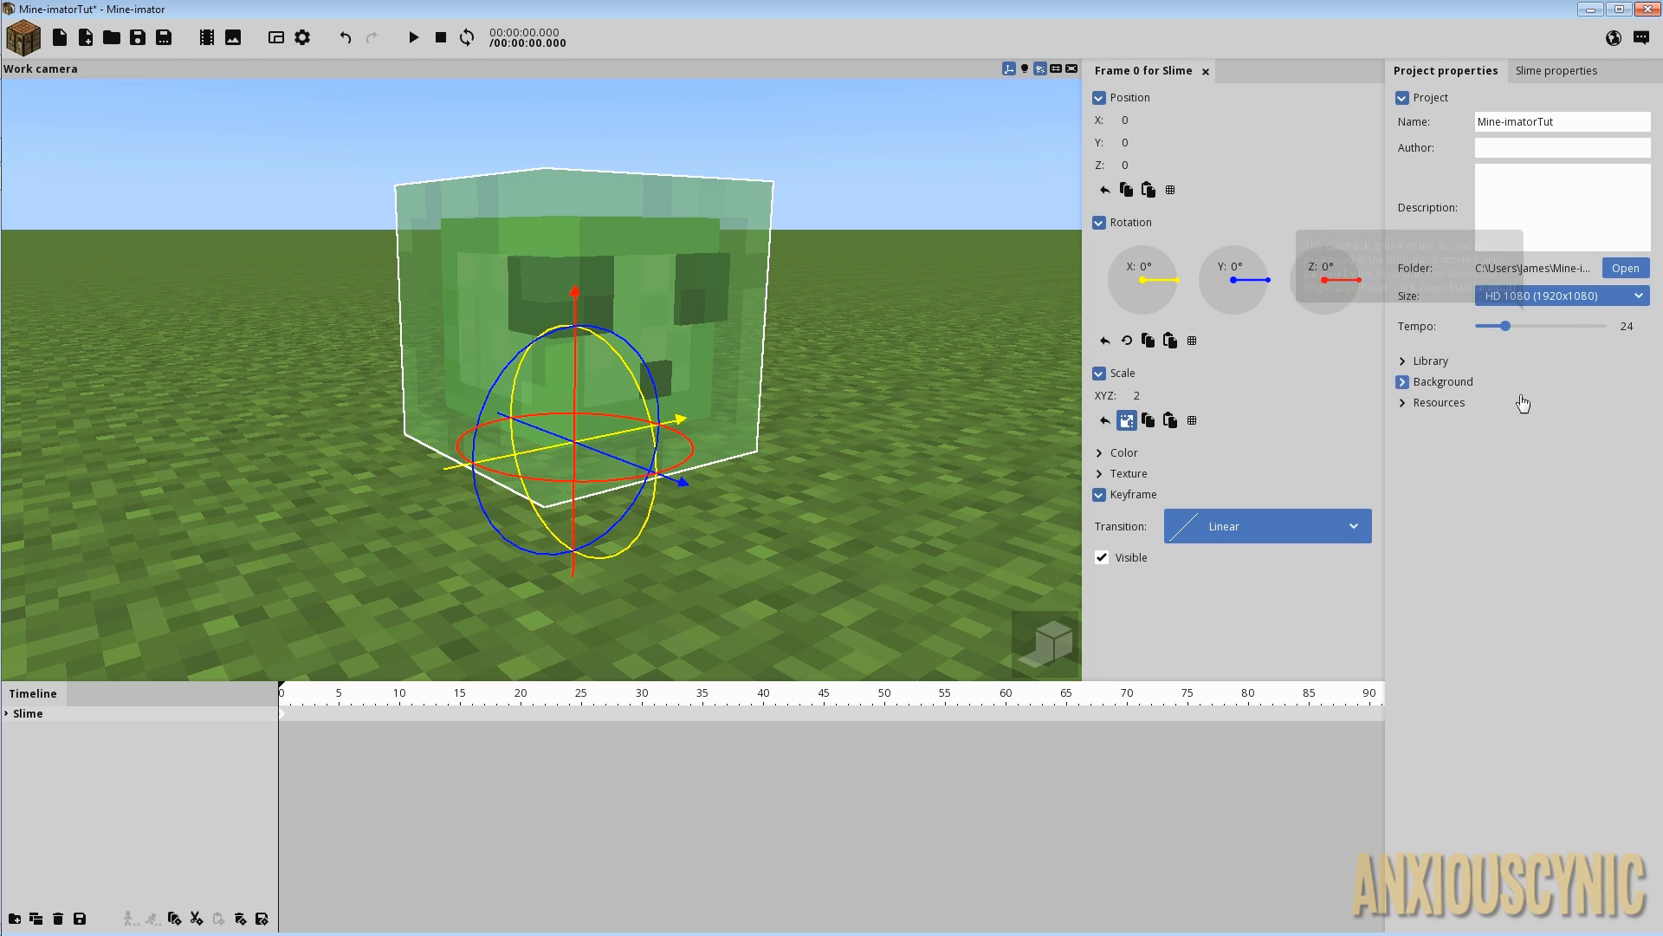
{"action": "left_click_drag", "start_coordinate": [1520, 333], "coordinate": [1520, 337]}
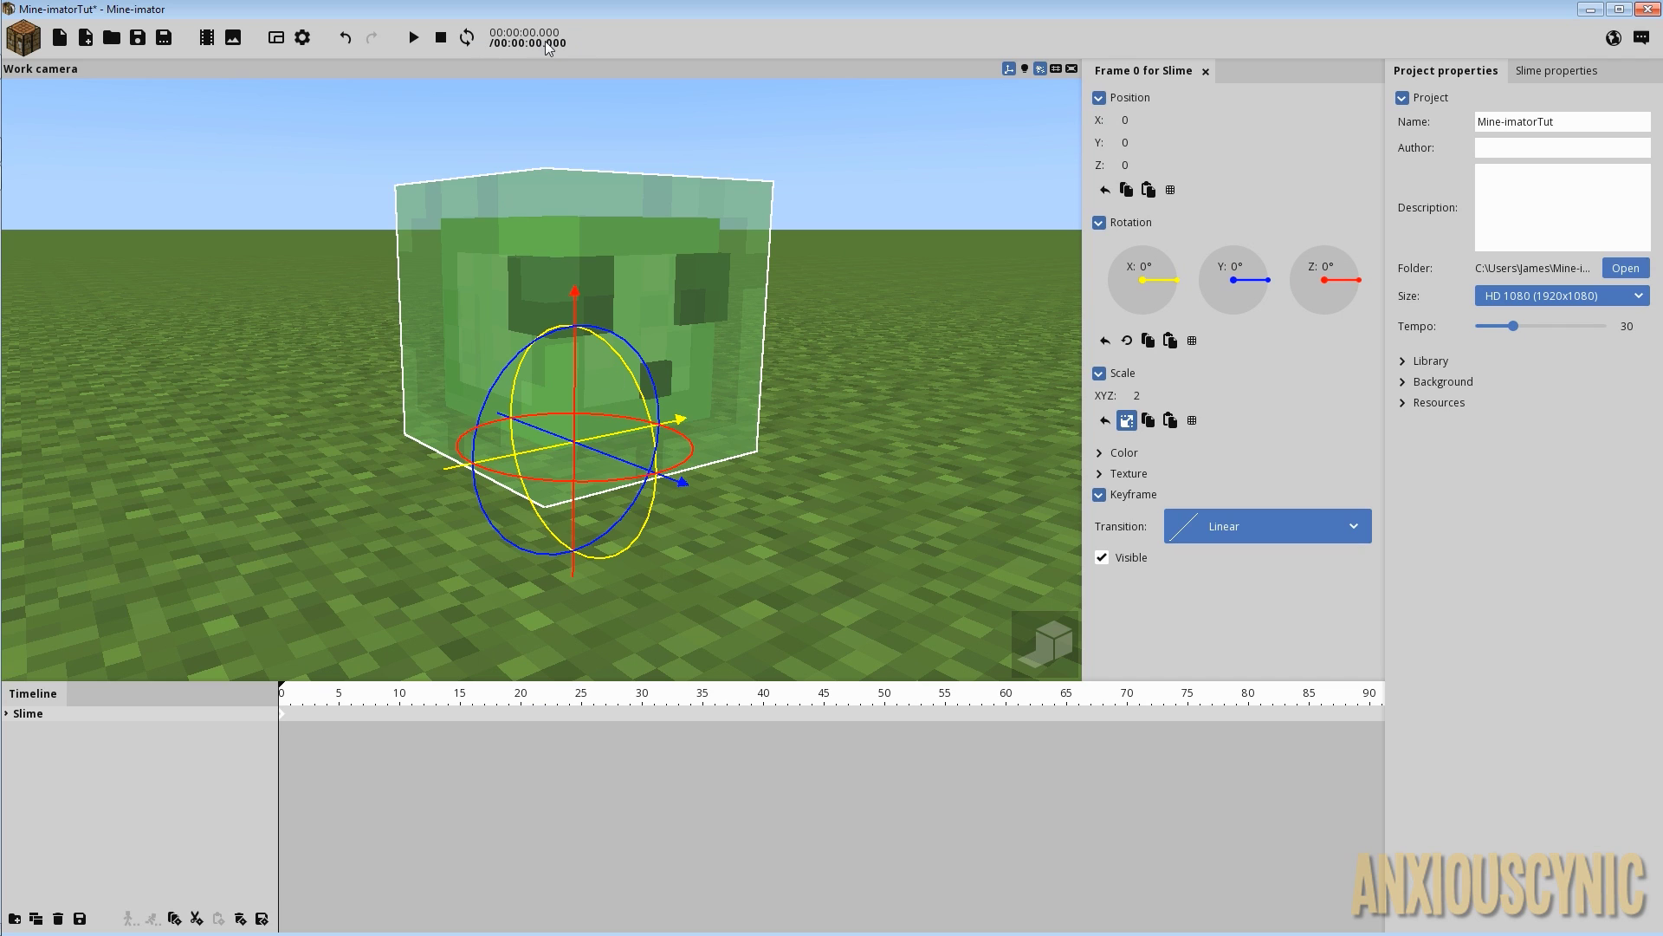
Add a keyframe for the slime at frame 30.
{"action": "left_click", "coordinate": [645, 706]}
{"action": "left_click", "coordinate": [1431, 98]}
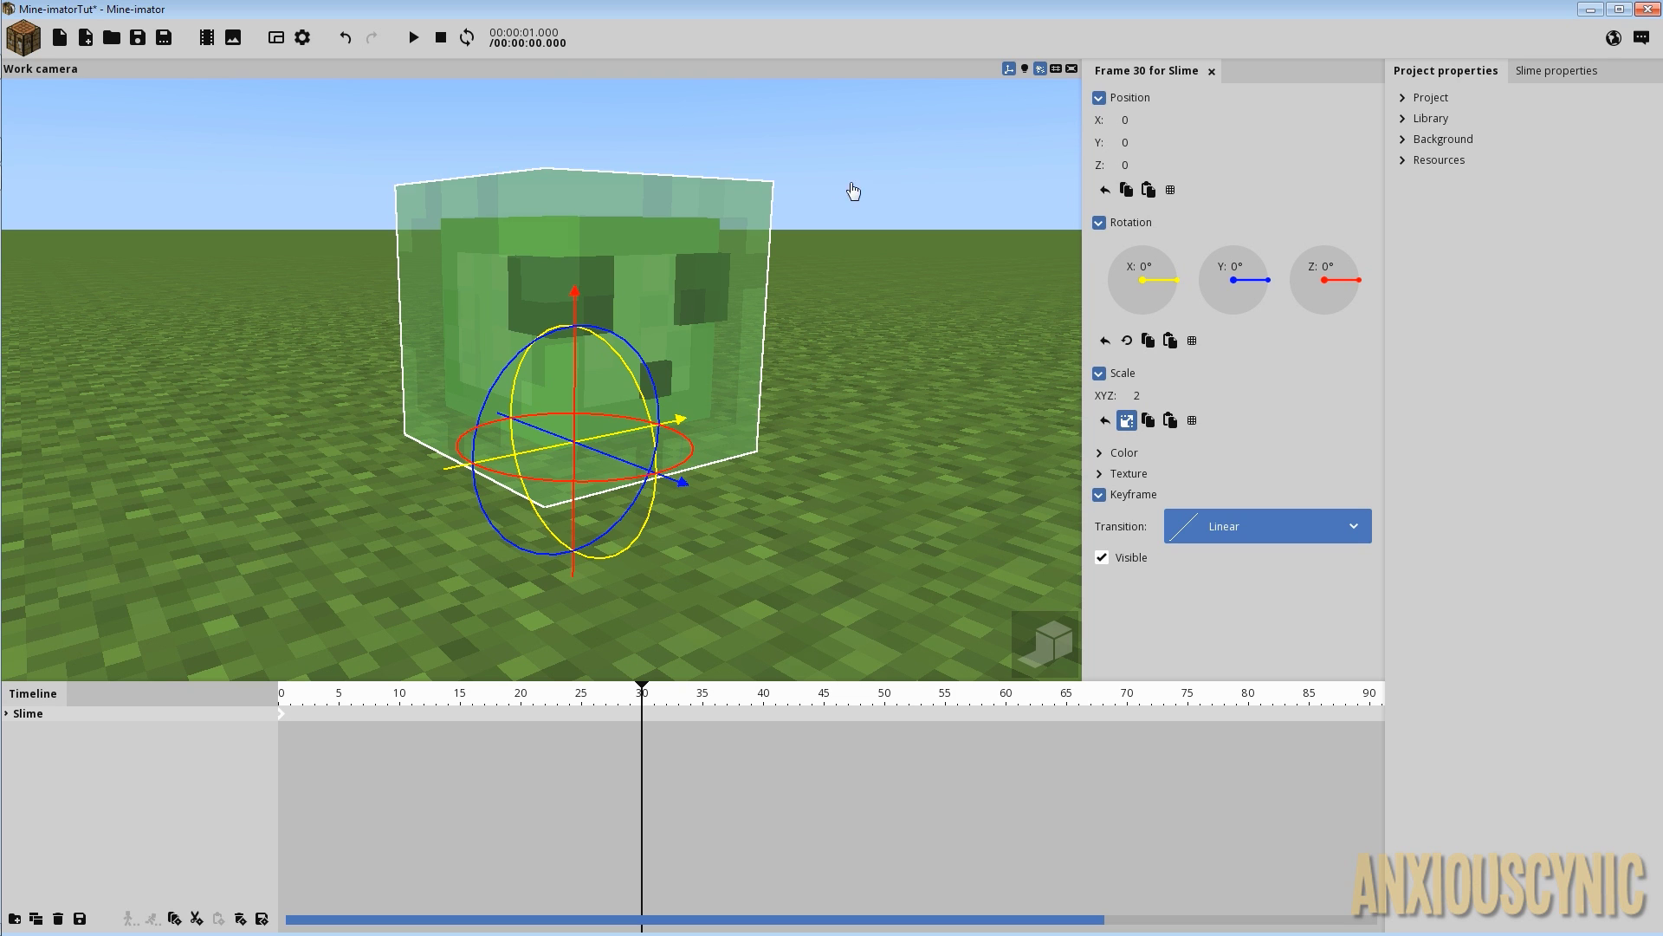
{"action": "left_click_drag", "start_coordinate": [849, 187], "coordinate": [767, 182]}
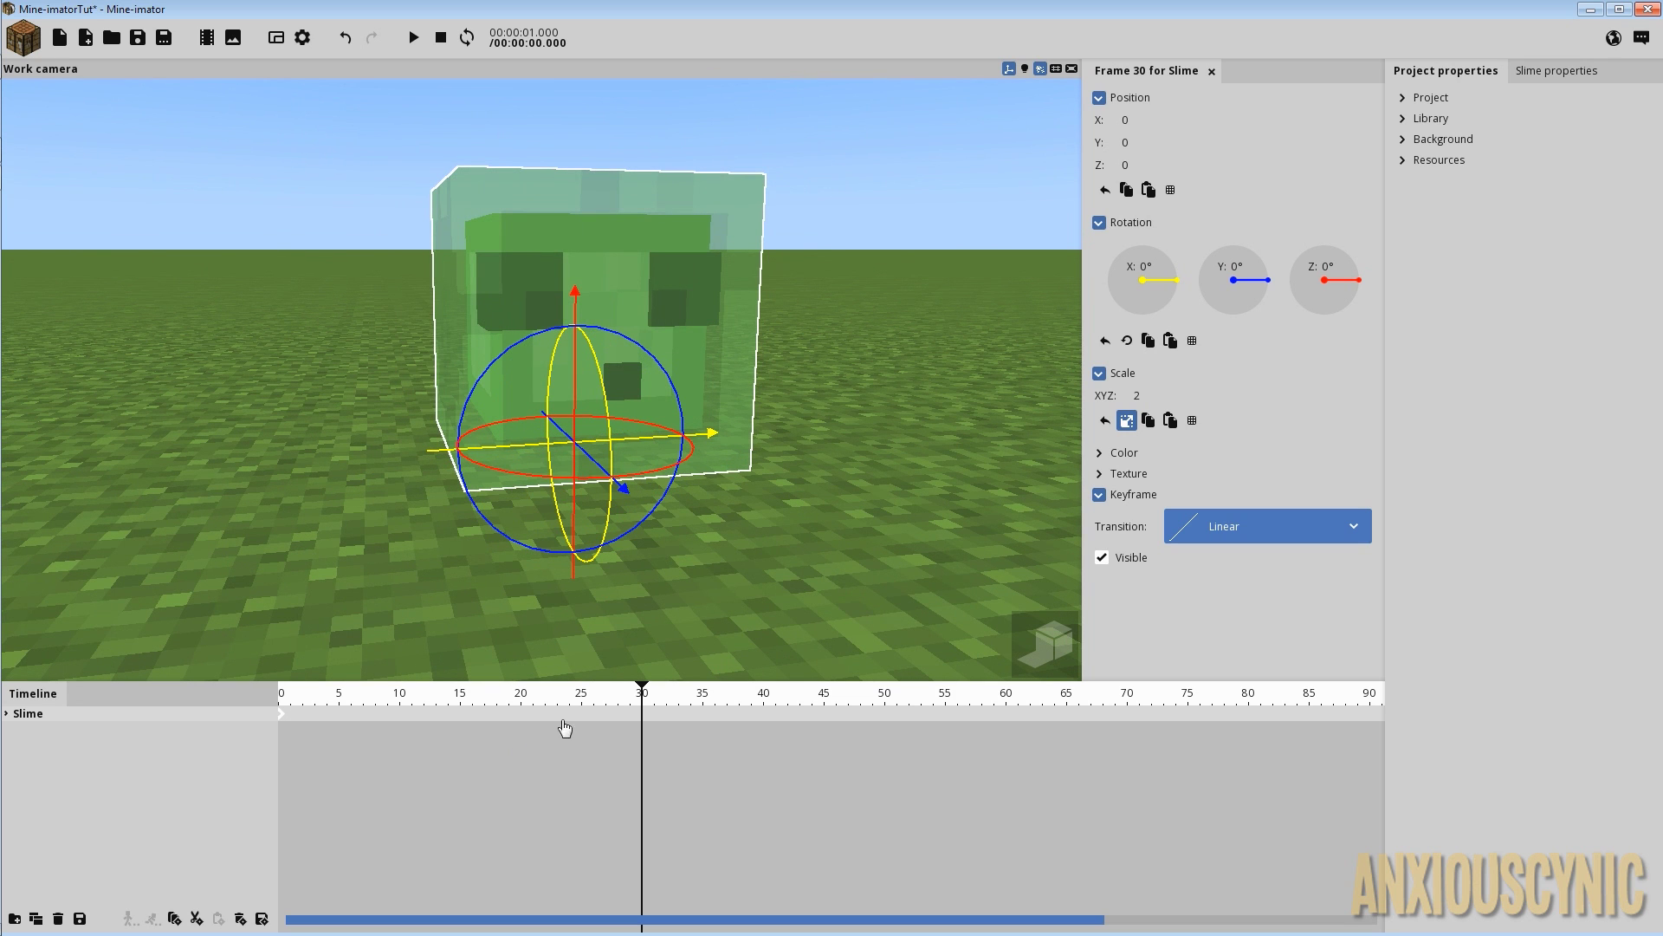
{"action": "left_click_drag", "start_coordinate": [709, 559], "coordinate": [809, 563]}
{"action": "left_click_drag", "start_coordinate": [372, 563], "coordinate": [684, 568]}
{"action": "right_click_drag", "start_coordinate": [690, 596], "coordinate": [750, 476]}
{"action": "scroll", "coordinate": [763, 516], "scroll_direction": "down", "scroll_amount": 2}
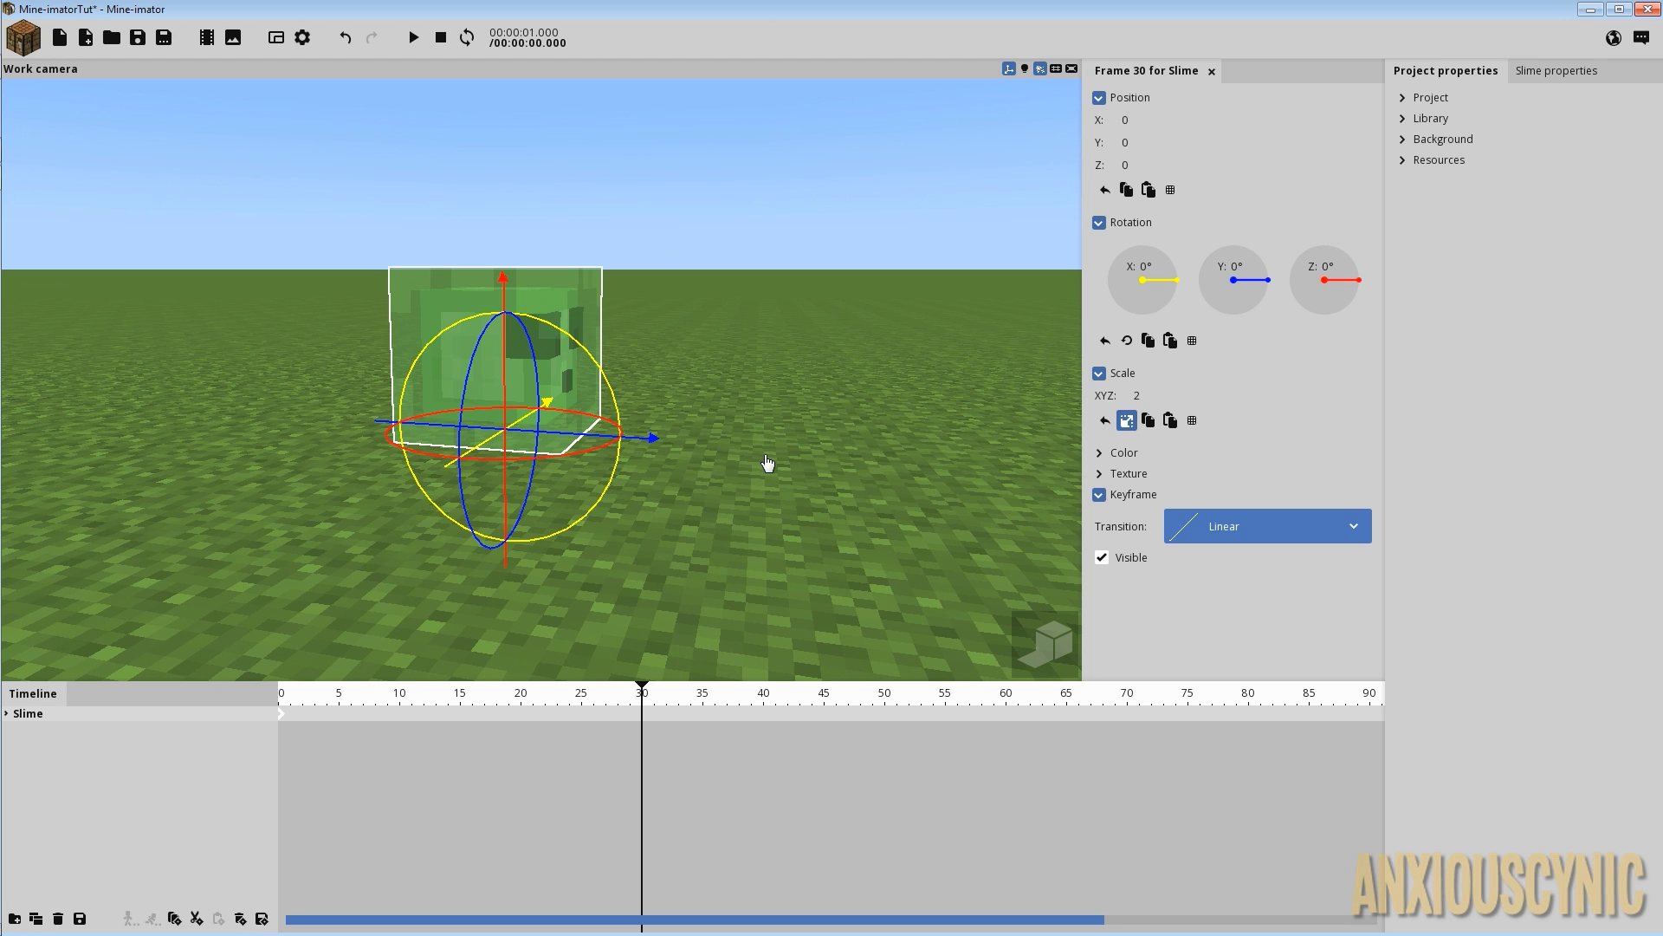
{"action": "right_click_drag", "start_coordinate": [735, 483], "coordinate": [736, 464]}
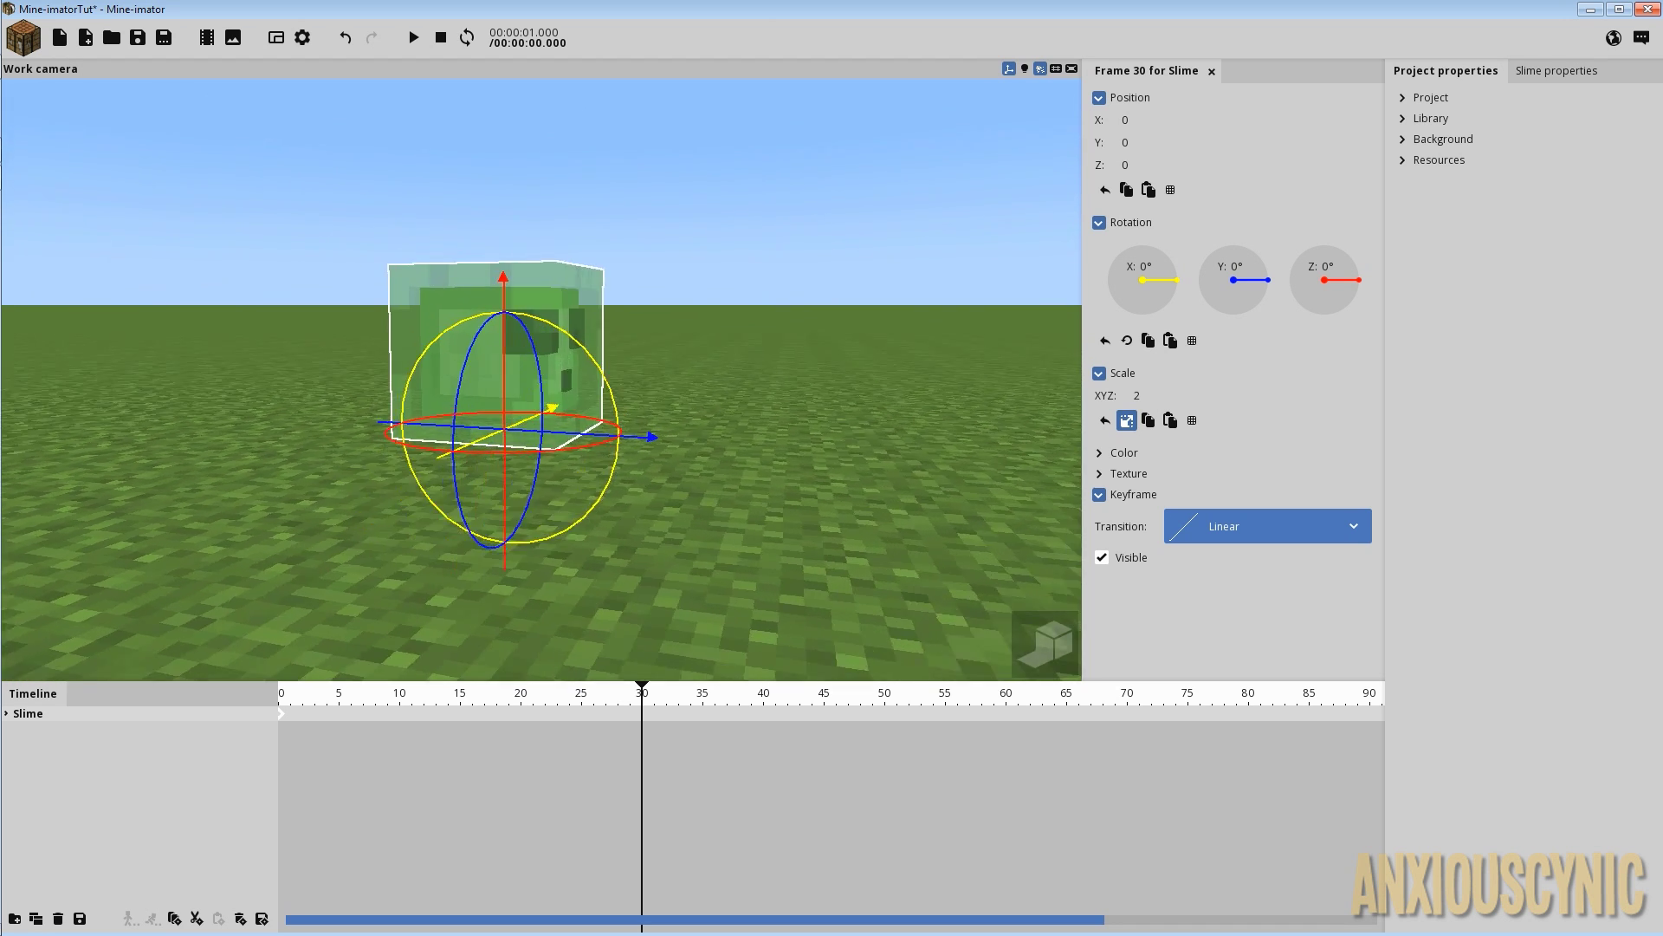
{"action": "left_click_drag", "start_coordinate": [750, 479], "coordinate": [774, 470]}
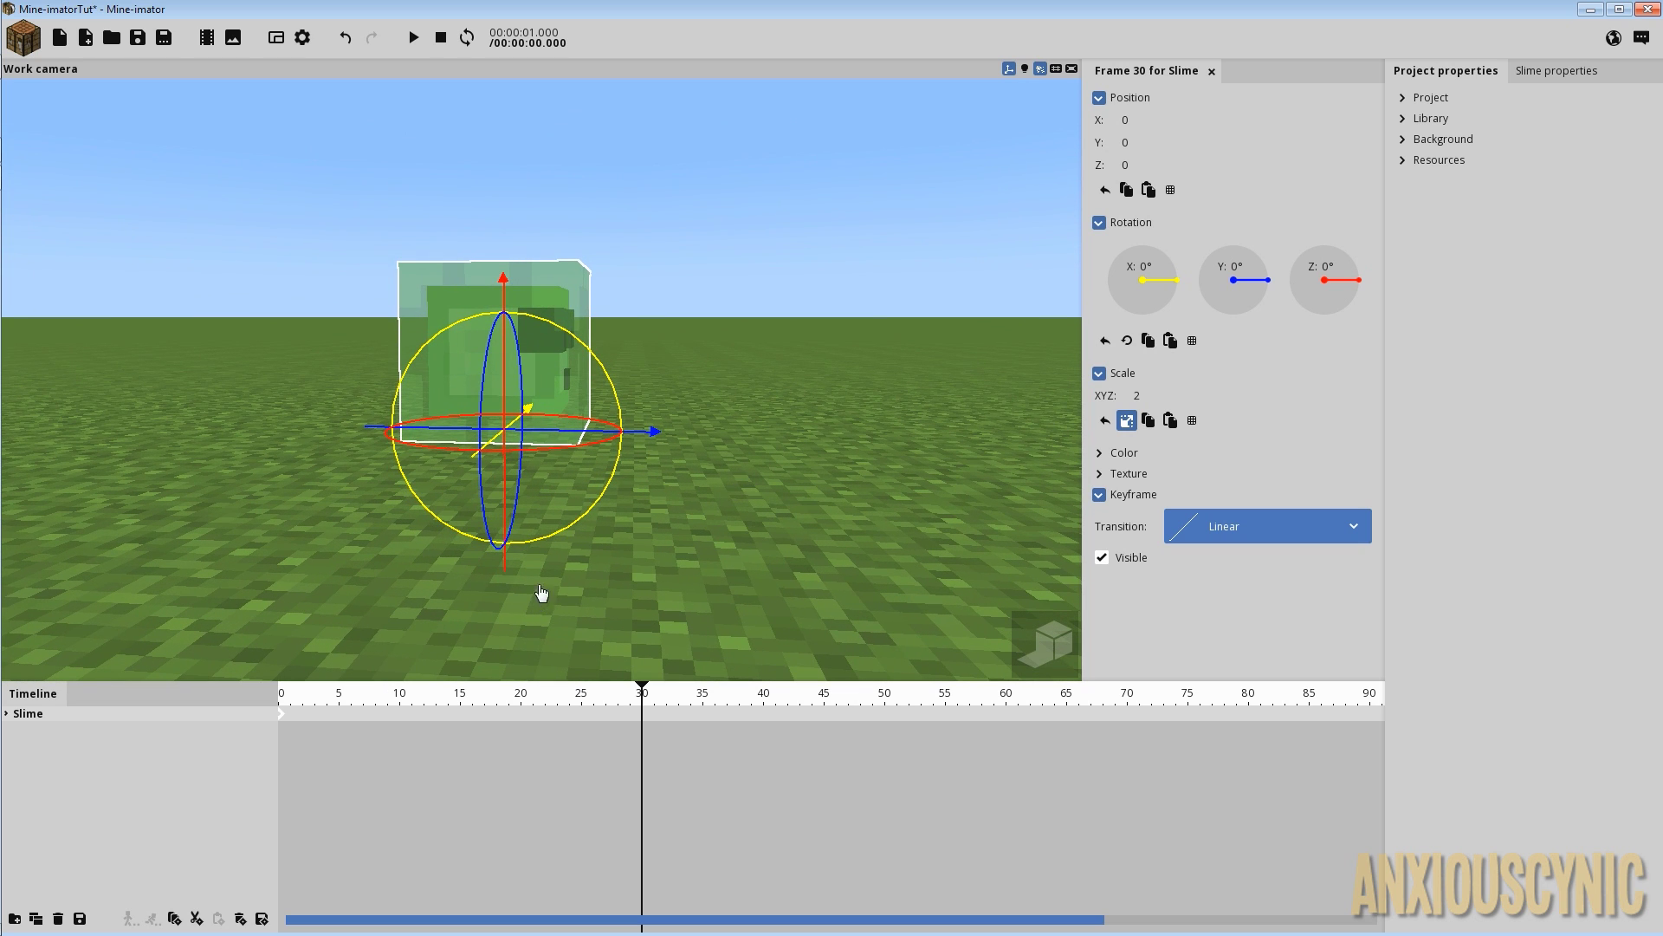
{"action": "left_click", "coordinate": [640, 713]}
Preview the animation from frame 0 and add another slime keyframe at frame 35.
{"action": "left_click_drag", "start_coordinate": [637, 697], "coordinate": [230, 713]}
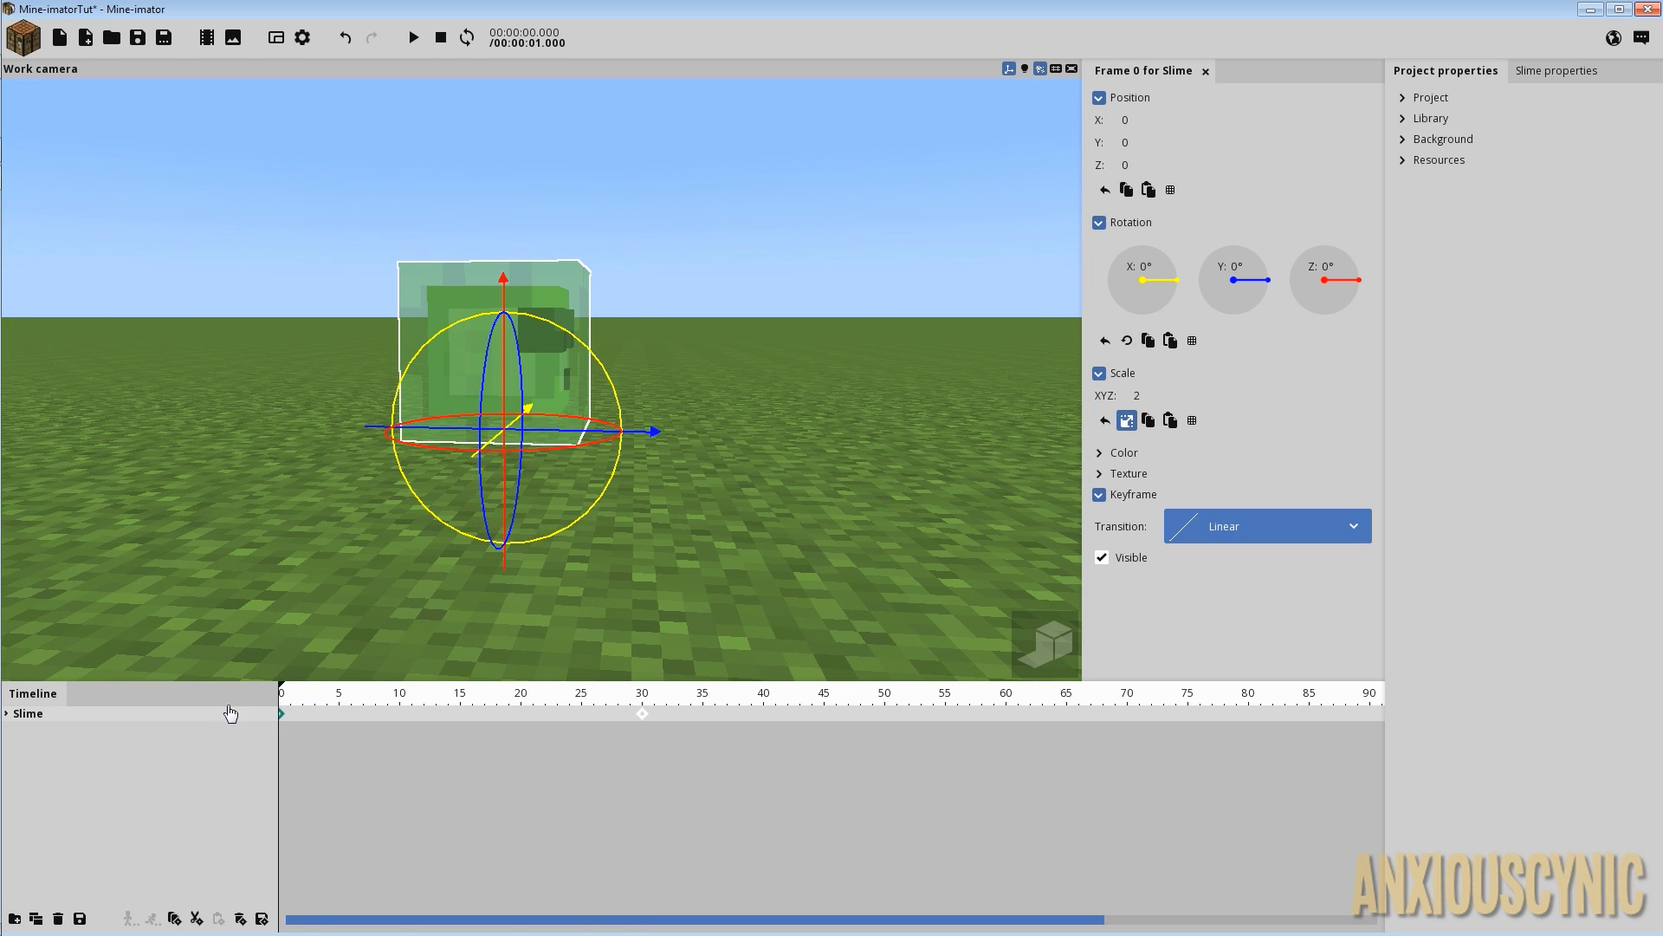
{"action": "key", "text": "space"}
{"action": "left_click_drag", "start_coordinate": [766, 721], "coordinate": [702, 718]}
{"action": "left_click", "coordinate": [703, 714]}
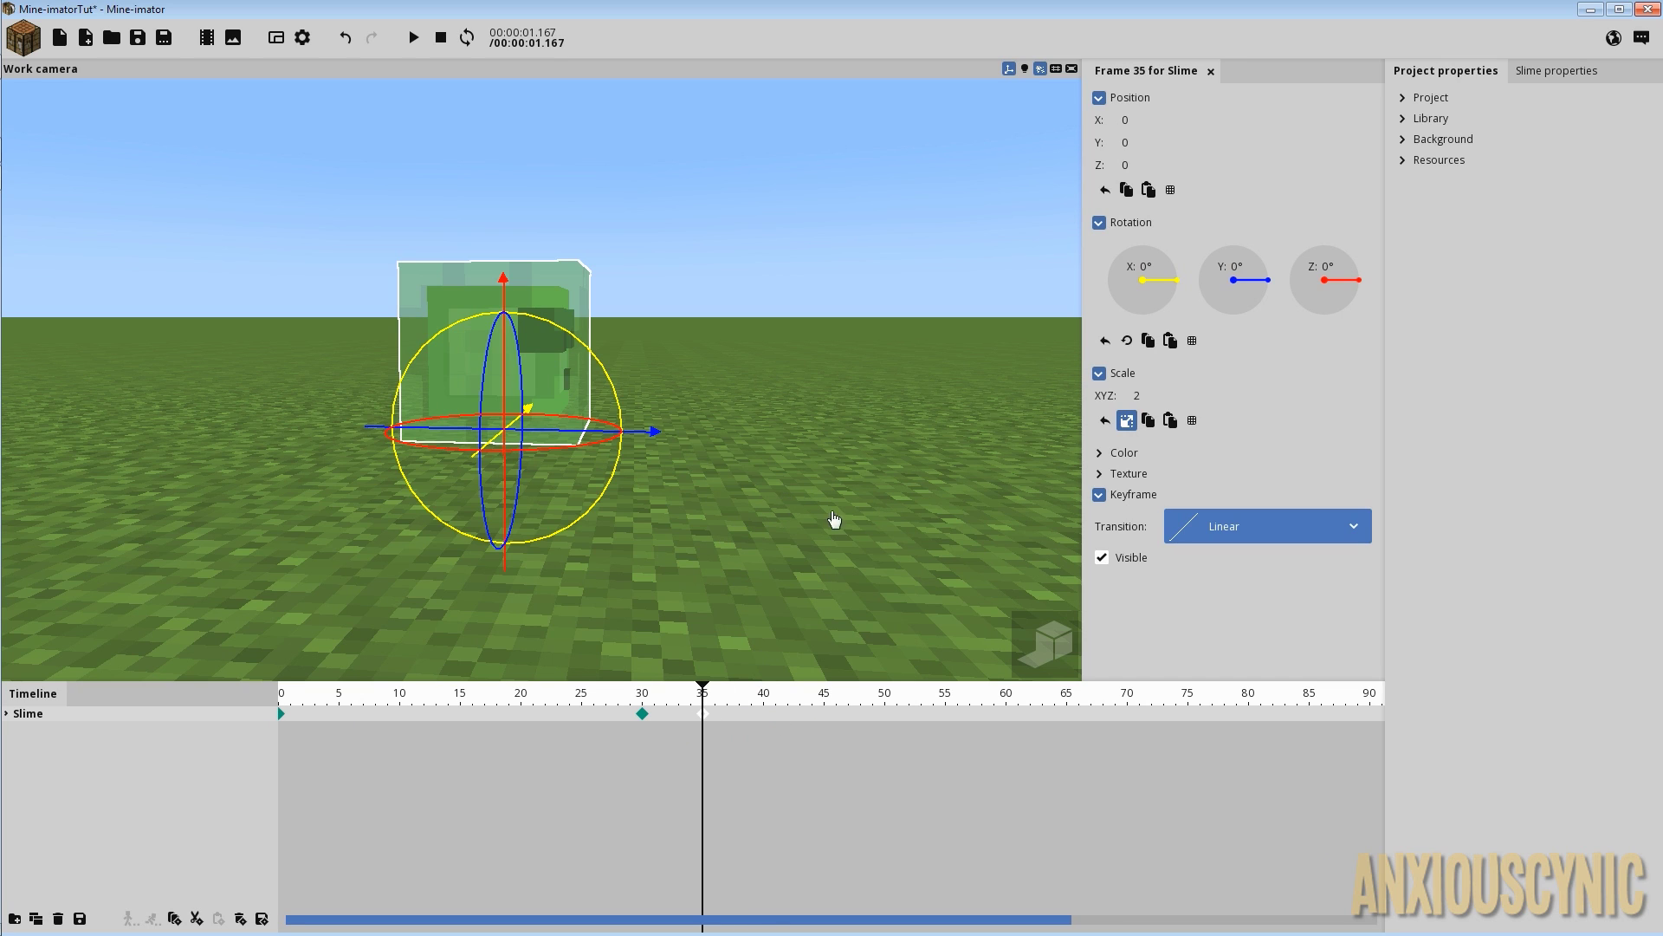
Unlink the scale axes and set the slime's Z scale to 1.8 at frame 35, then preview the squash.
{"action": "left_click", "coordinate": [1126, 422]}
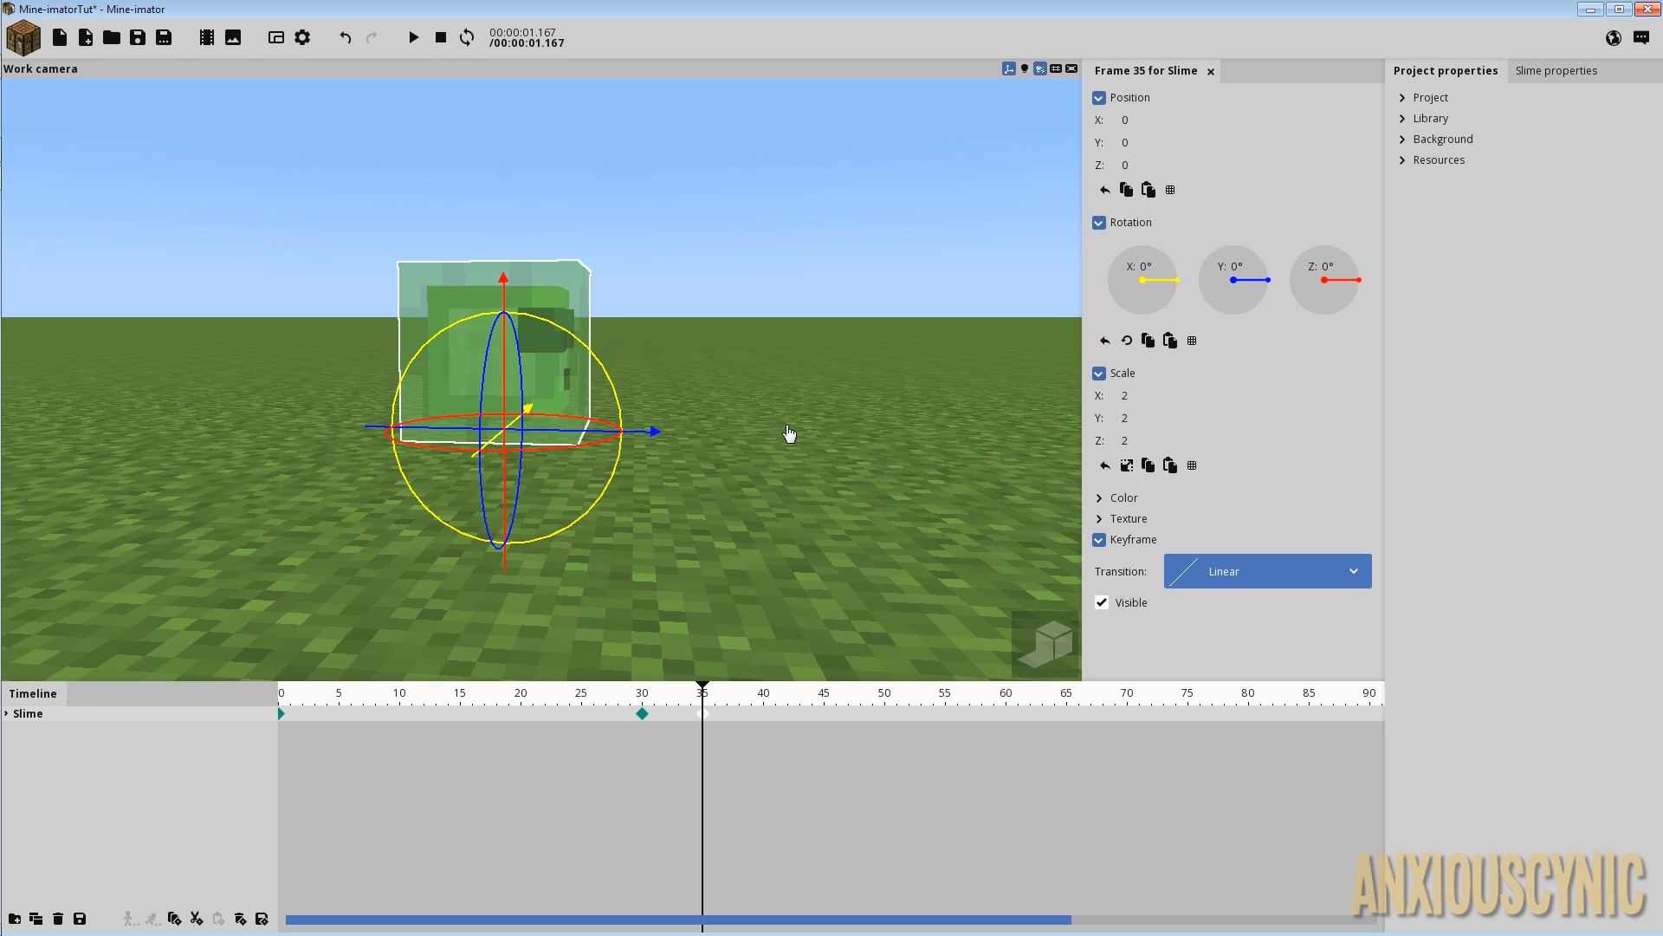
{"action": "mouse_move", "coordinate": [789, 434]}
{"action": "left_mouse_down"}
{"action": "mouse_move", "coordinate": [819, 438]}
{"action": "mouse_move", "coordinate": [786, 424]}
{"action": "left_mouse_up"}
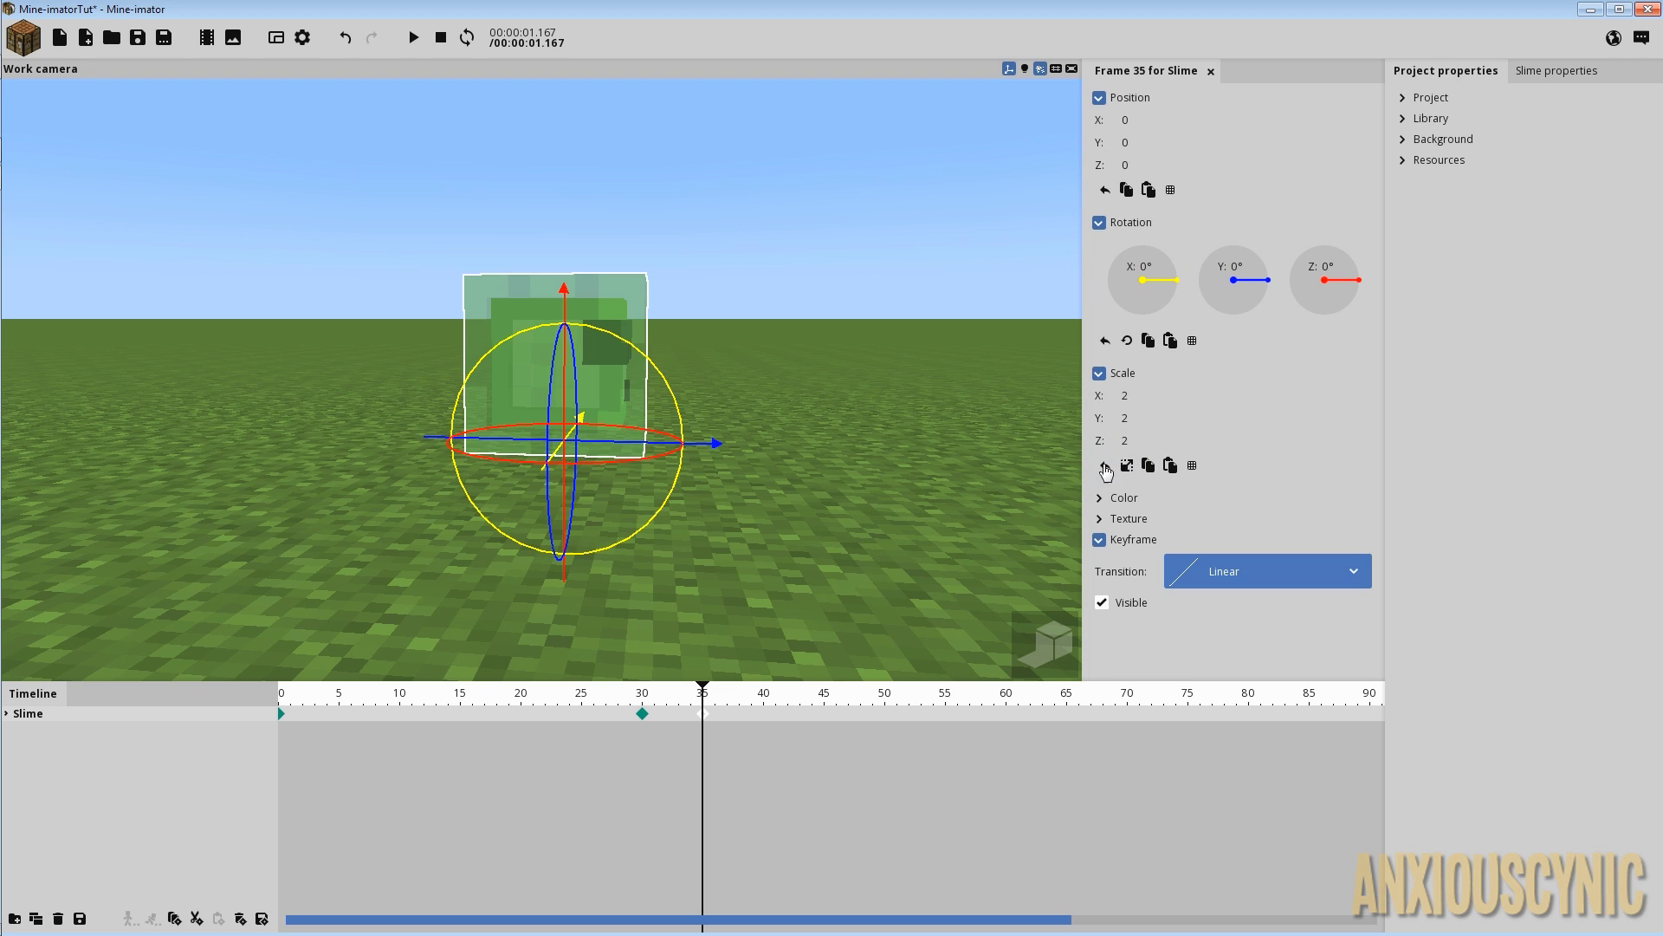
{"action": "type", "text": "1"}
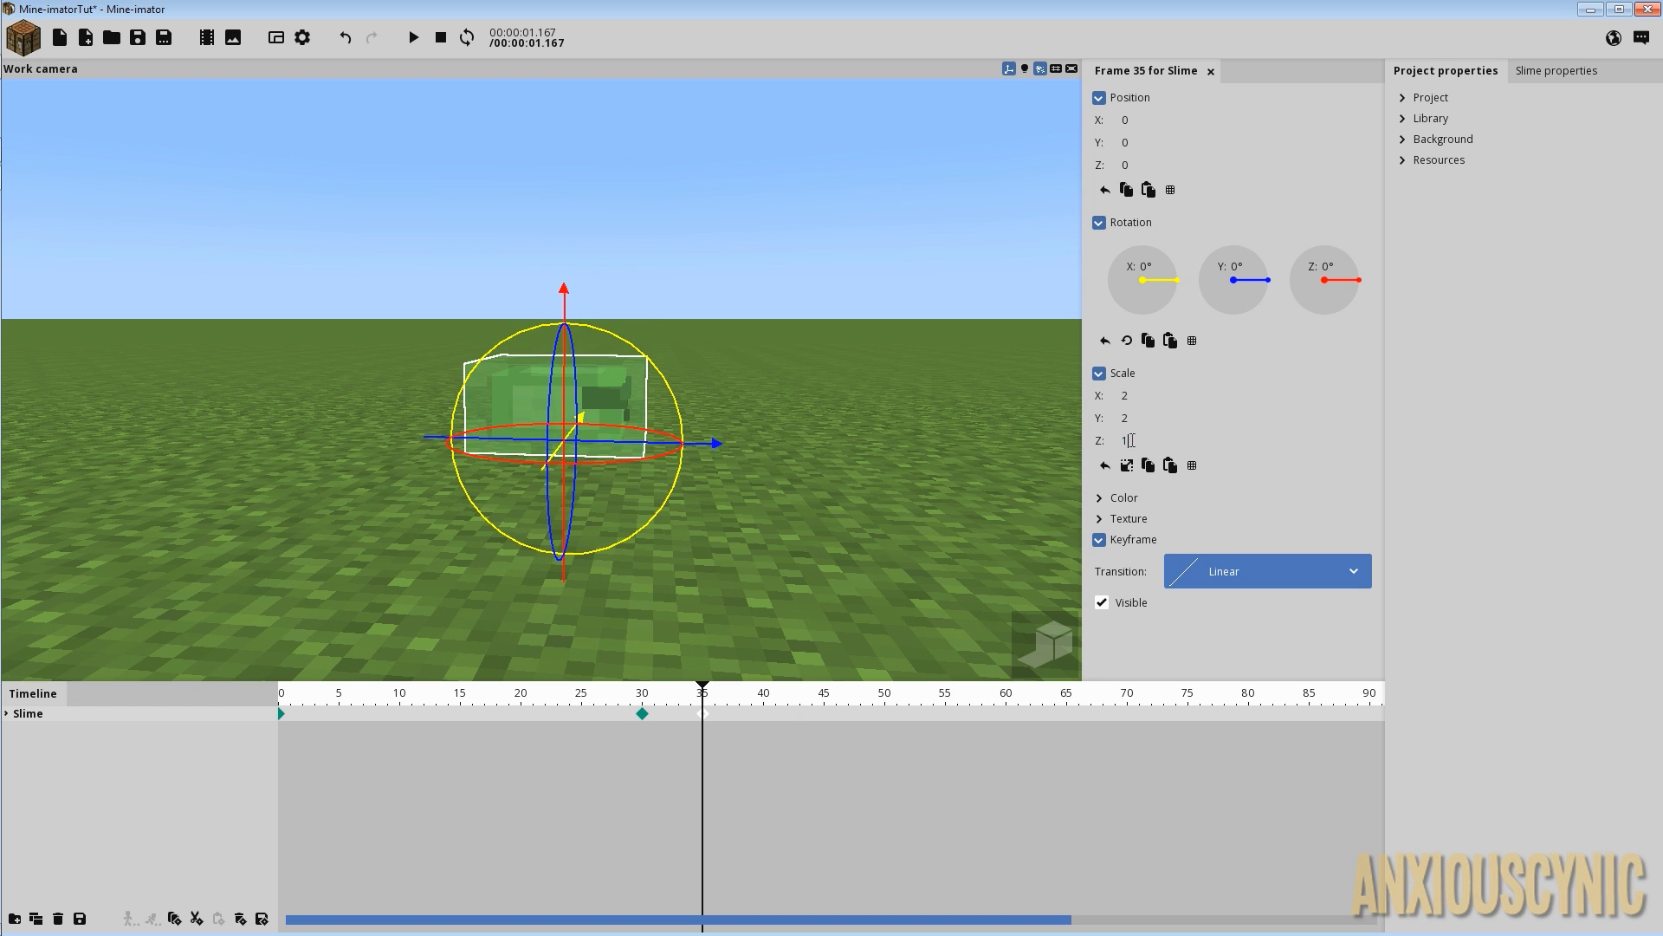
{"action": "type", "text": ".8"}
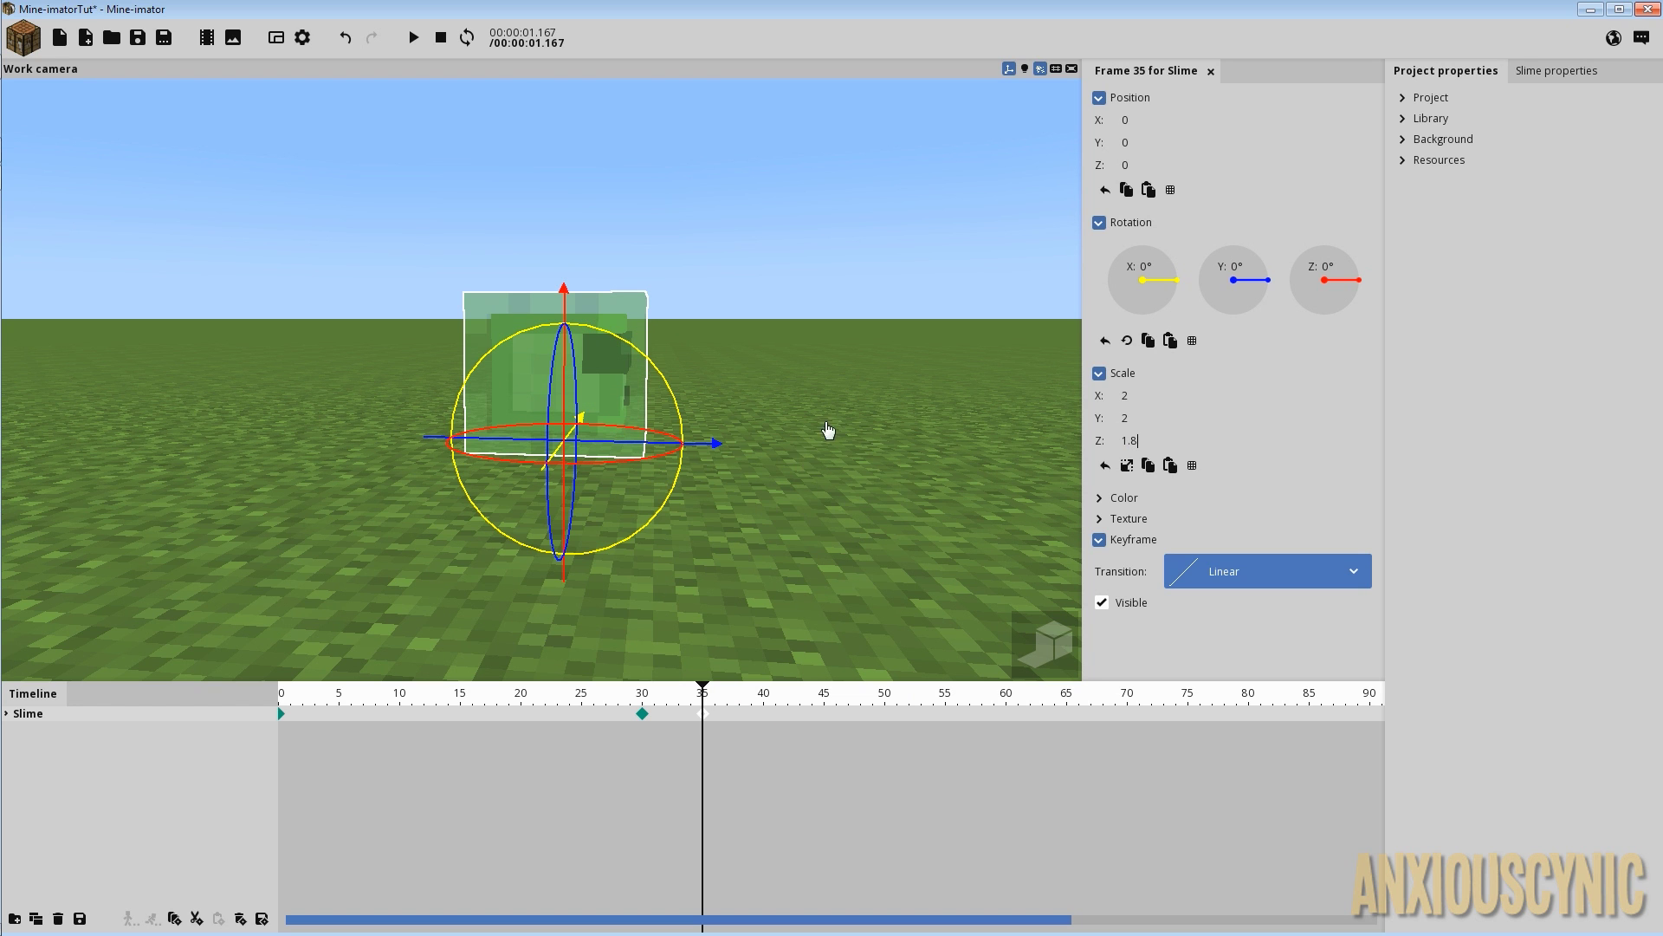
{"action": "mouse_move", "coordinate": [828, 429]}
{"action": "left_mouse_down"}
{"action": "mouse_move", "coordinate": [698, 434]}
{"action": "mouse_move", "coordinate": [823, 431]}
{"action": "left_mouse_up"}
{"action": "key", "text": "space"}
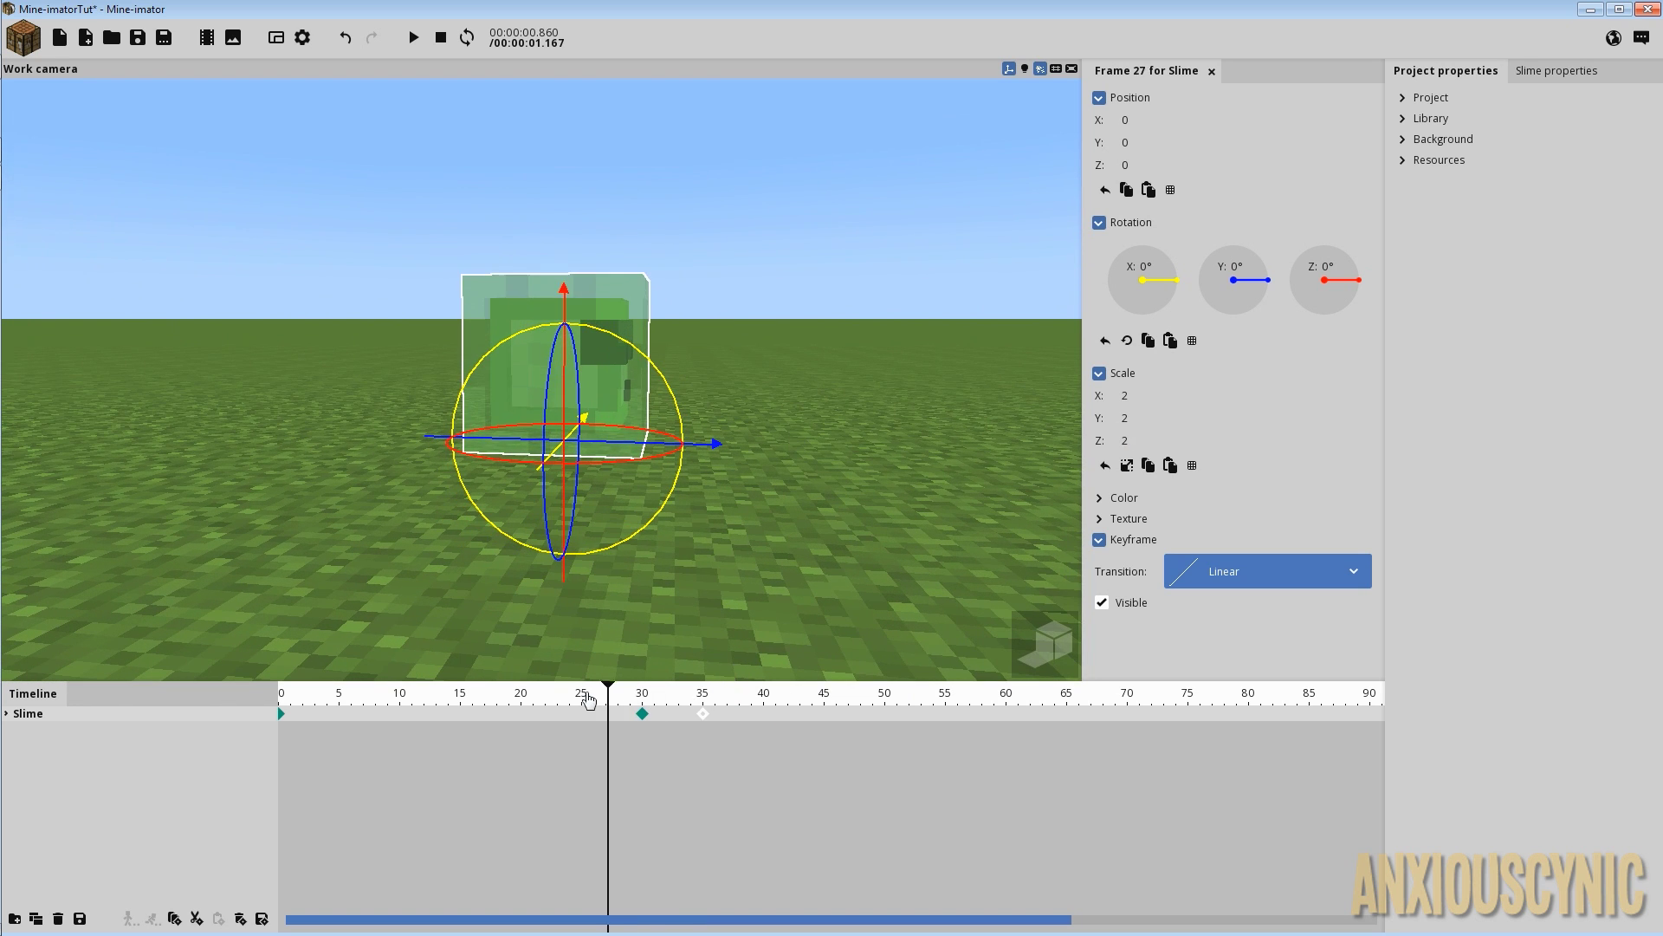
Set the frame 30 keyframe's transition to Ease in and out (quadratic) and preview the motion.
{"action": "left_click", "coordinate": [642, 713]}
{"action": "left_click", "coordinate": [1199, 576]}
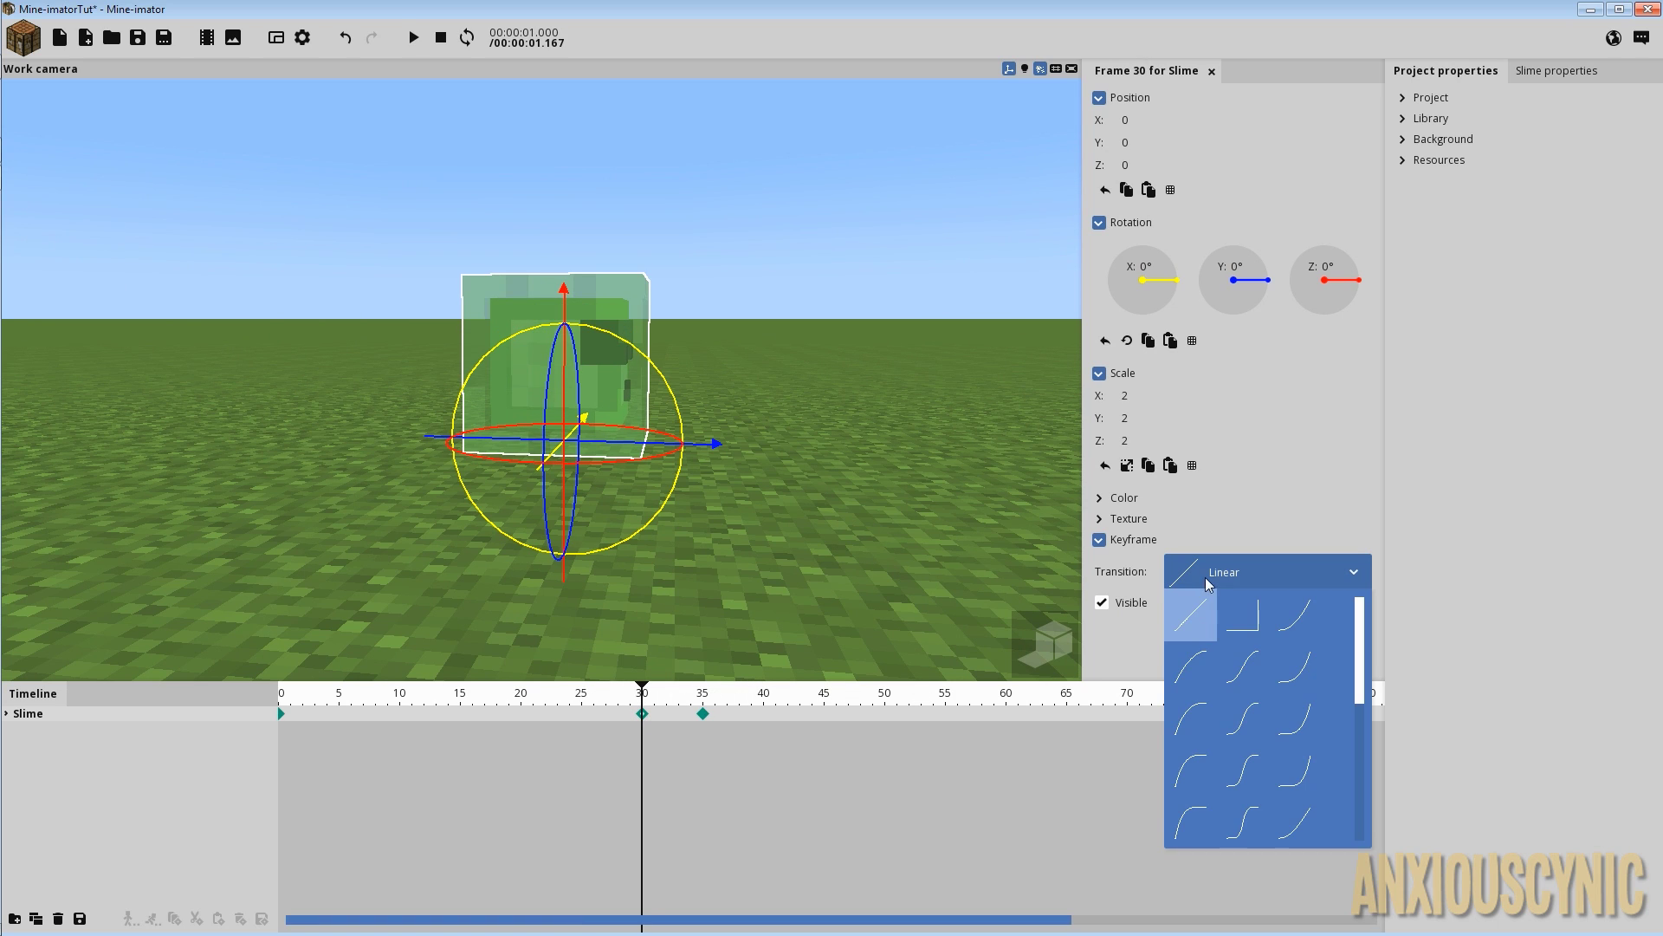
{"action": "left_click", "coordinate": [1240, 669]}
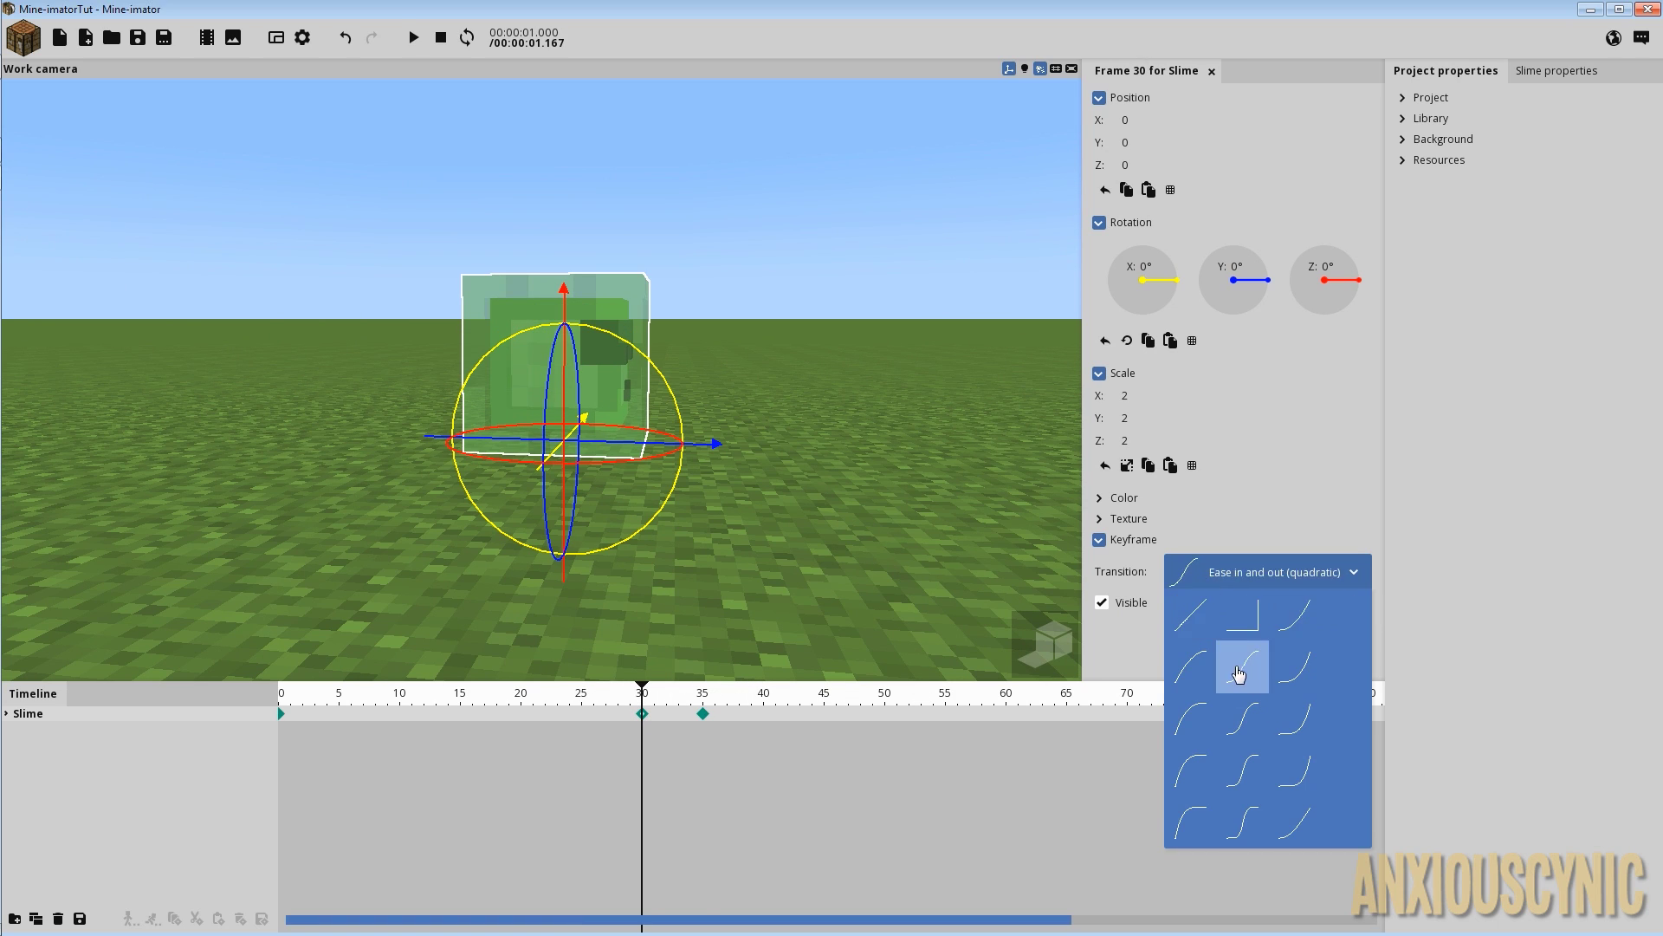
{"action": "left_click", "coordinate": [618, 696]}
{"action": "key", "text": "space"}
{"action": "key", "text": "space"}
{"action": "key", "text": "space"}
{"action": "key", "text": "space"}
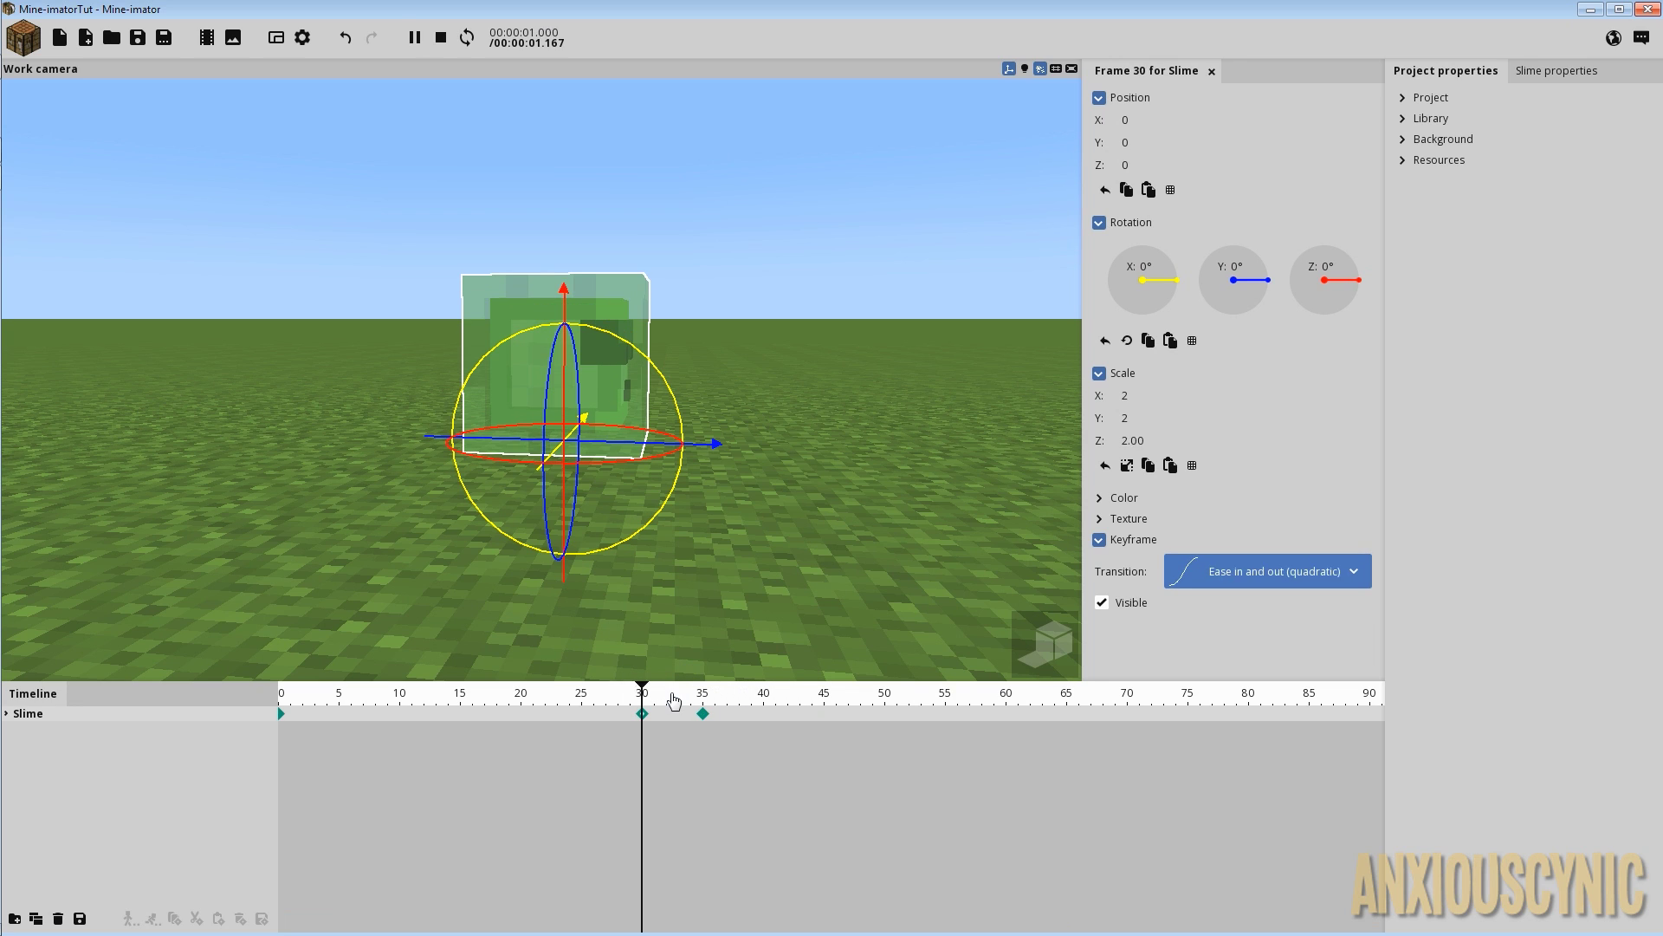
Compare the slime keyframes at frames 30 and 35, and save the project.
{"action": "left_click", "coordinate": [704, 714]}
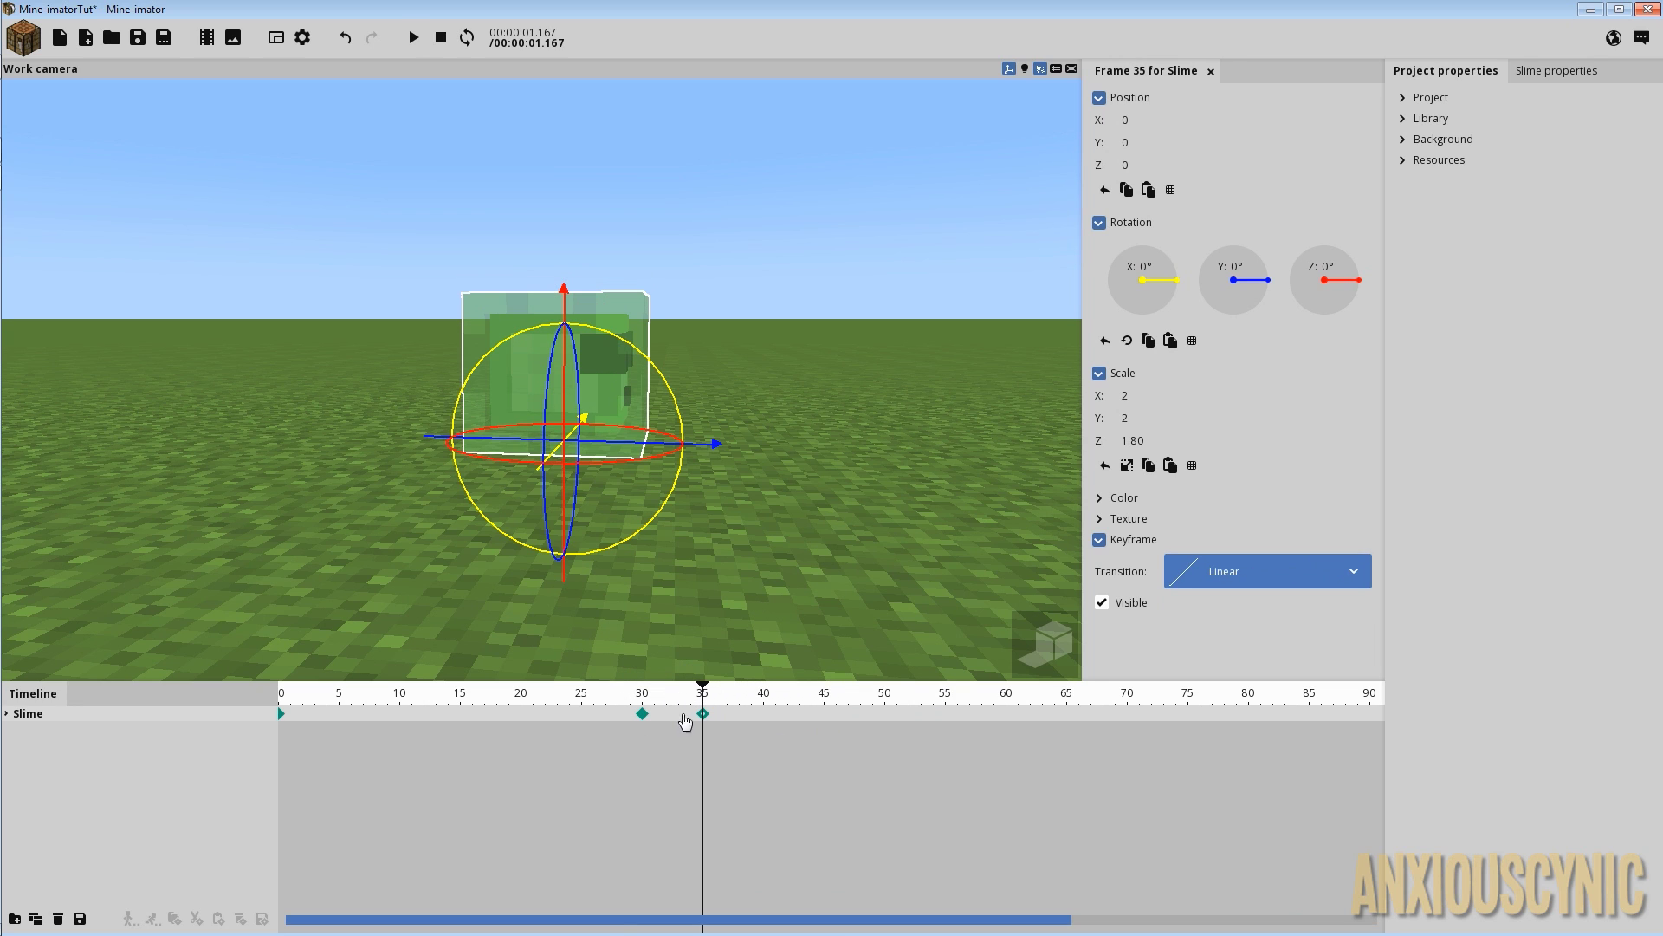
{"action": "left_click", "coordinate": [644, 715]}
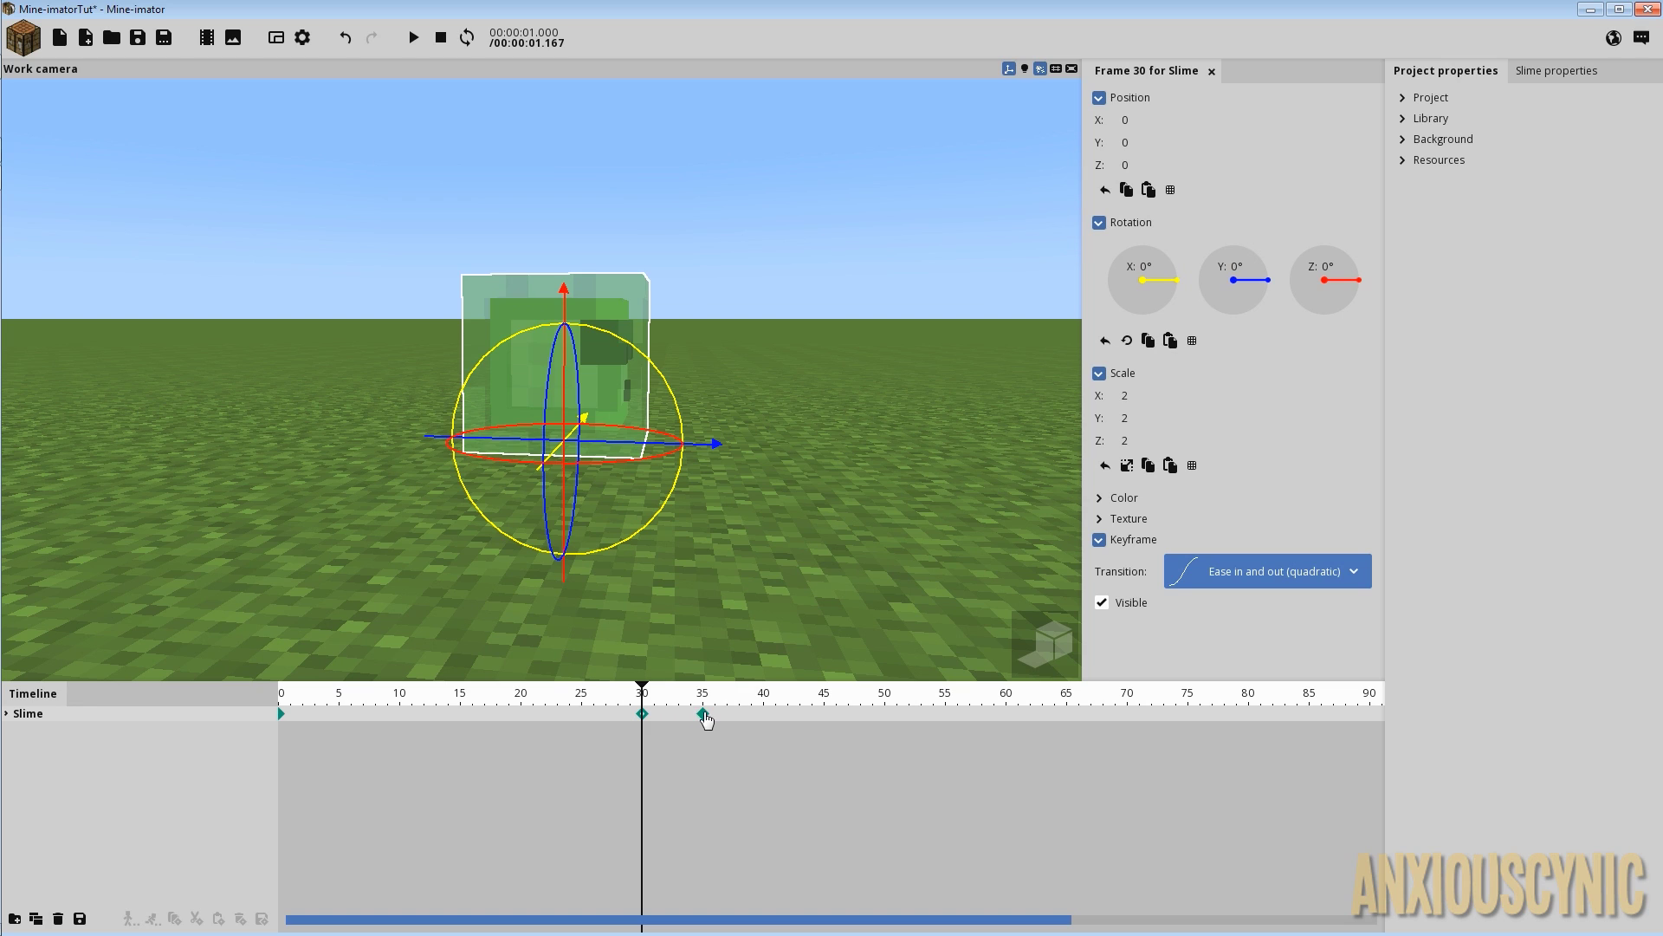
{"action": "left_click", "coordinate": [703, 714]}
{"action": "key", "text": "ctrl+s"}
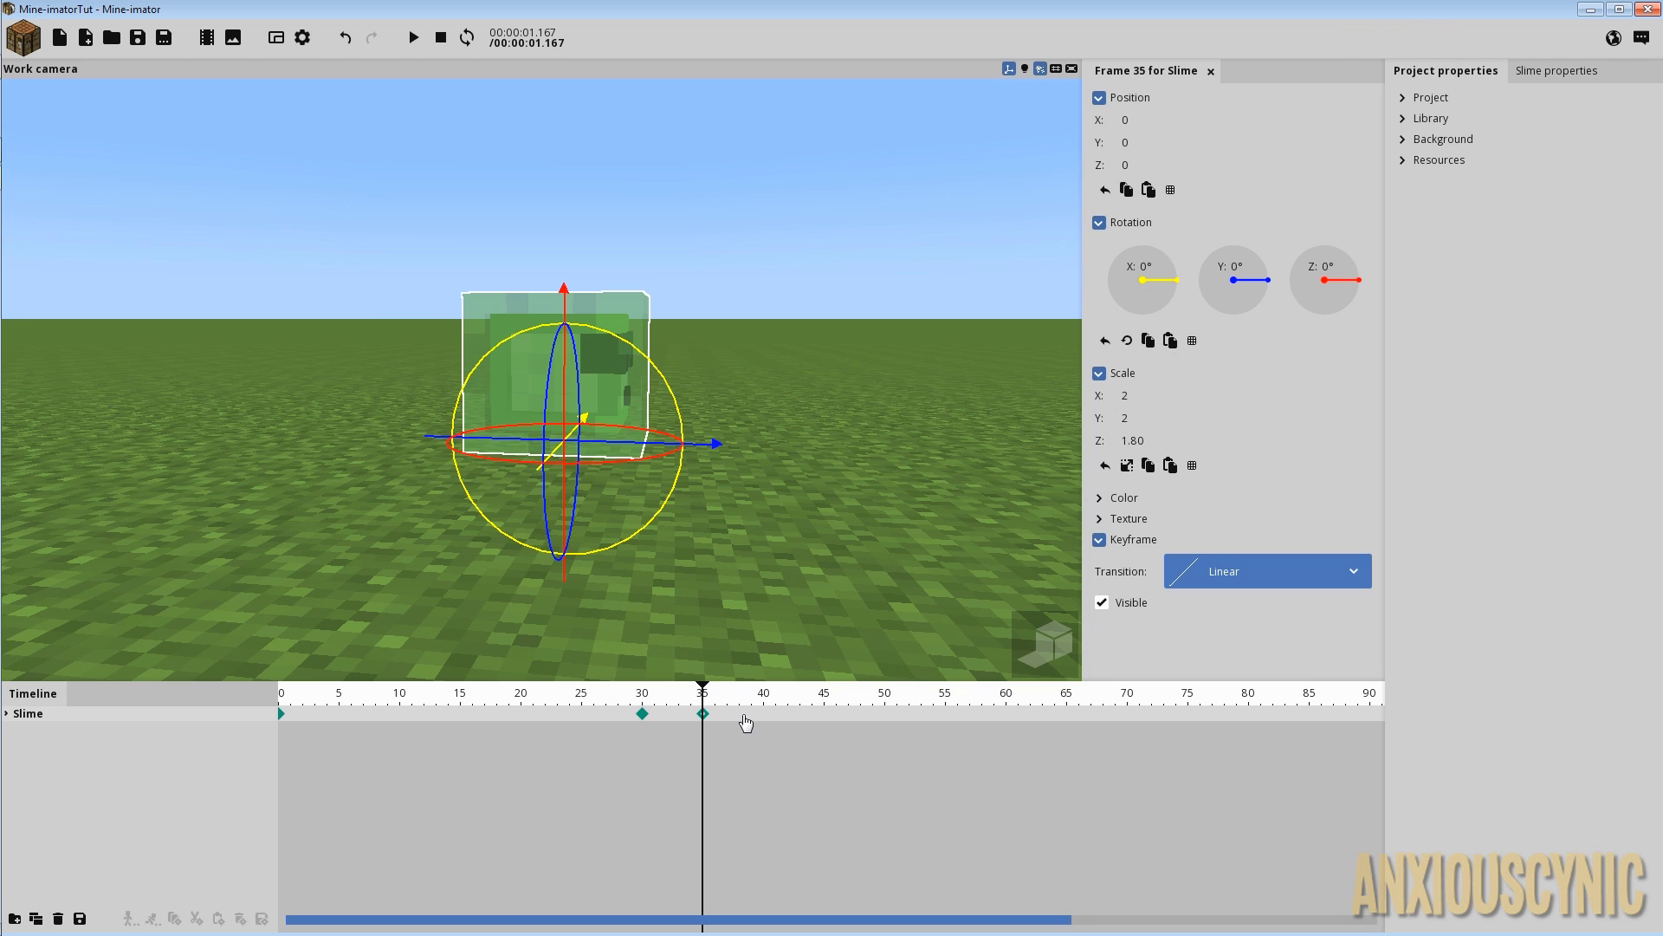
Add a slime keyframe at frame 38 with a Z scale of 1.5 and preview the squash from frame 30.
{"action": "left_click", "coordinate": [738, 713]}
{"action": "left_click", "coordinate": [738, 713]}
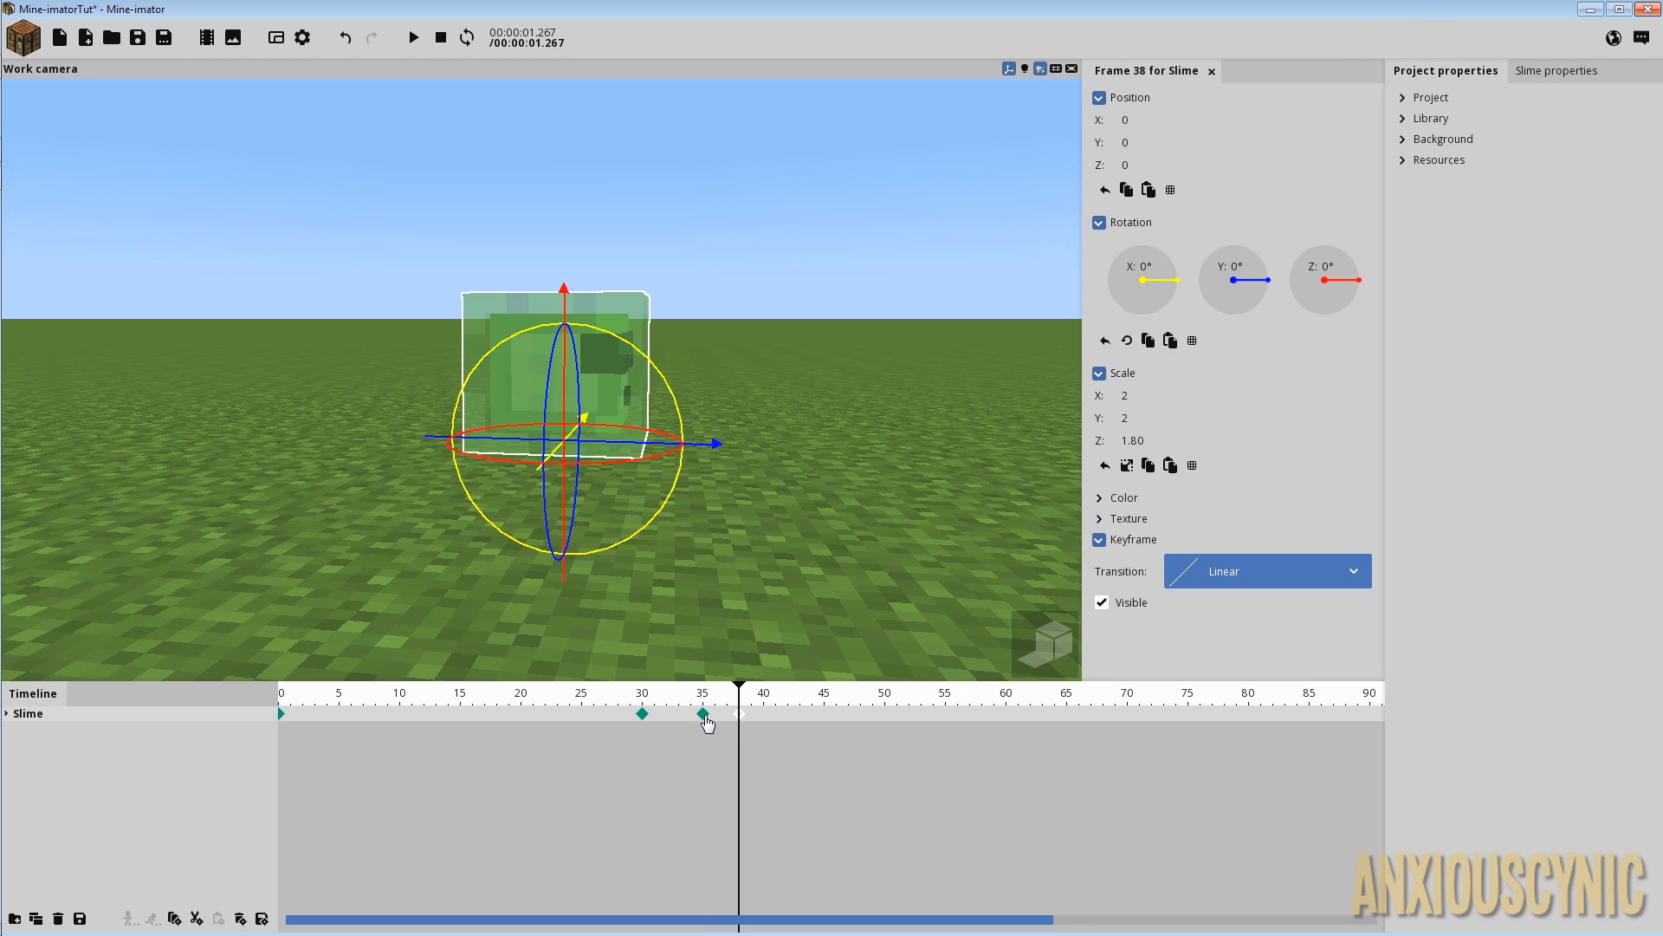
{"action": "left_click", "coordinate": [703, 714]}
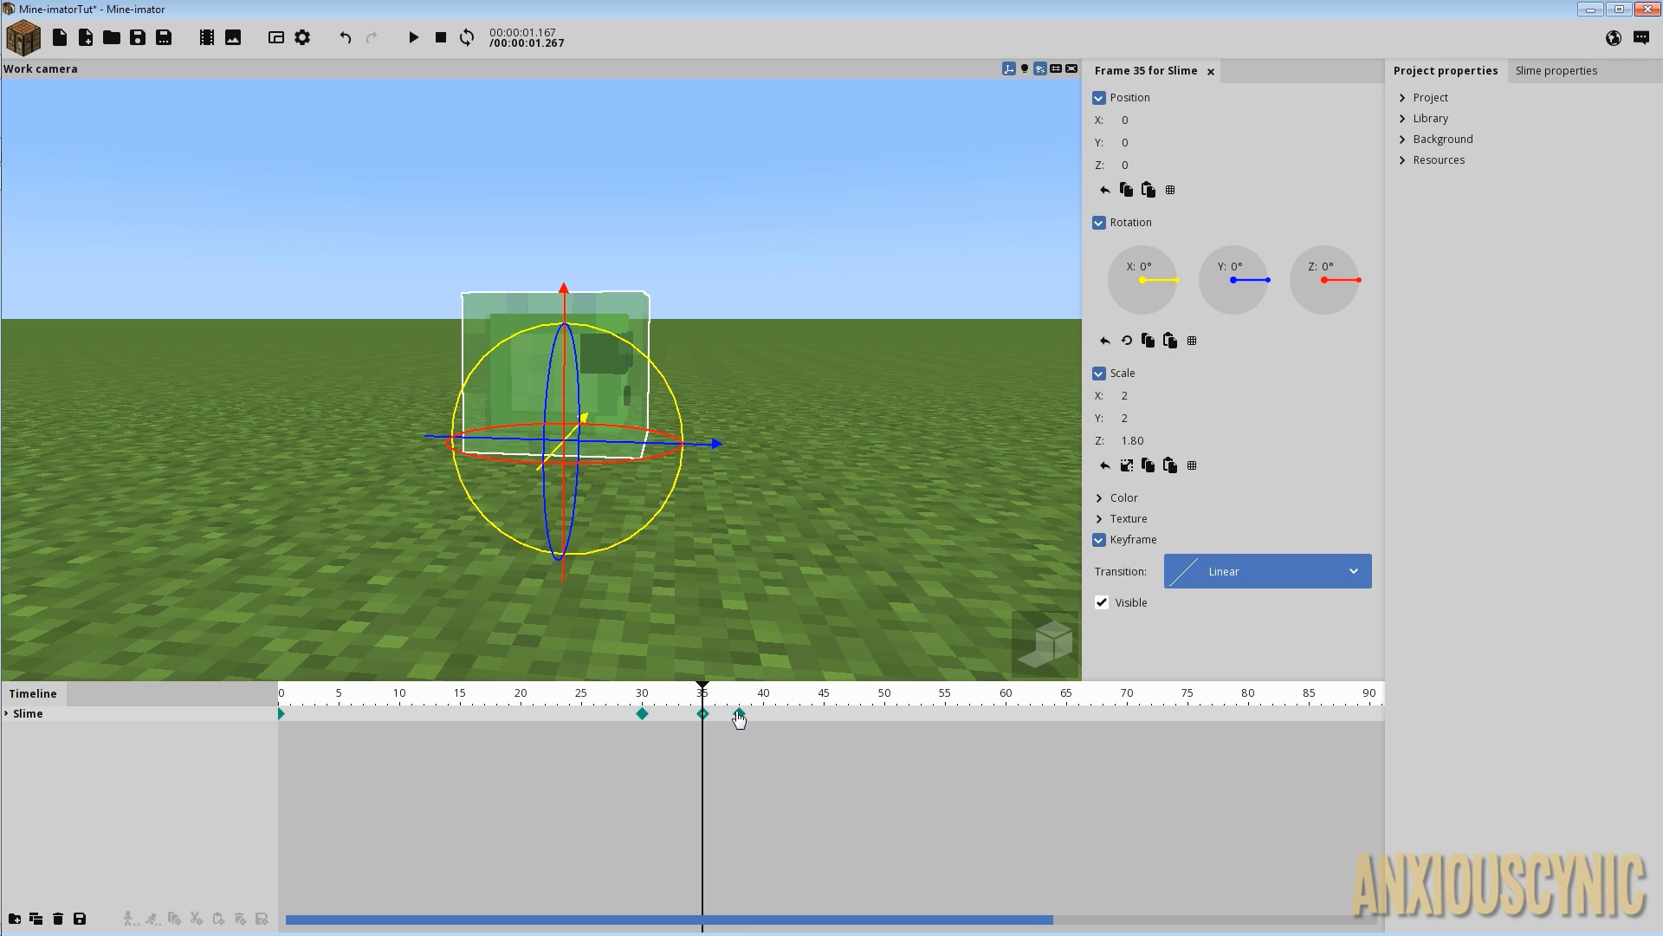
{"action": "left_click", "coordinate": [738, 713]}
{"action": "key", "text": "BackSpace"}
{"action": "type", "text": "5"}
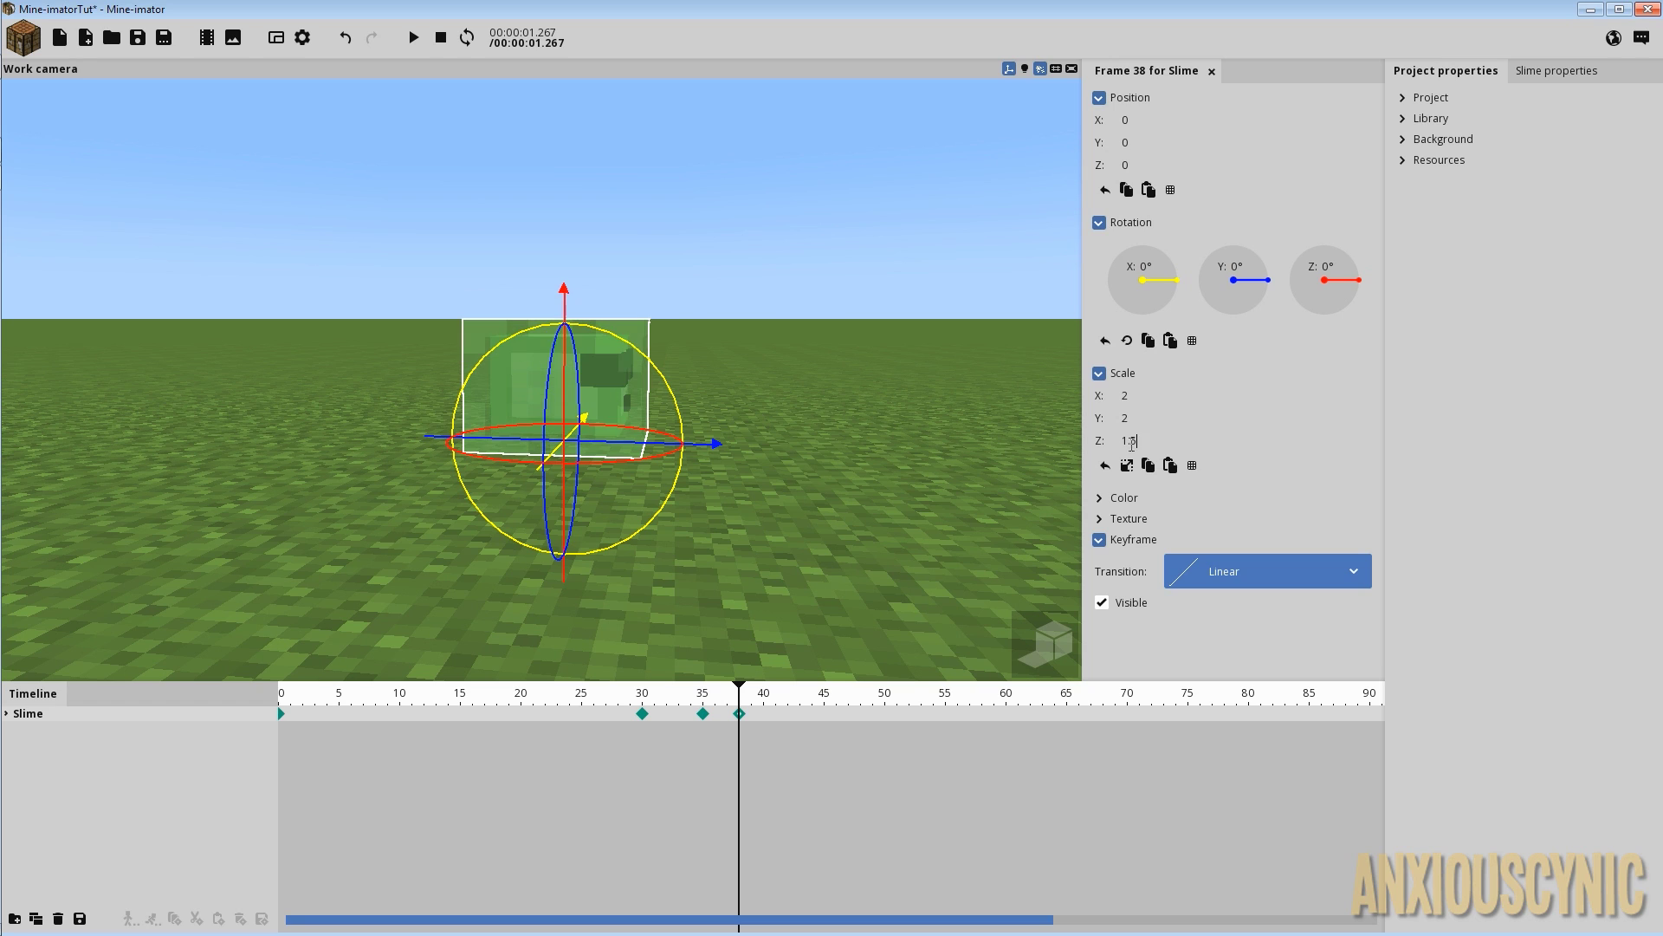
{"action": "left_click", "coordinate": [643, 698]}
{"action": "key", "text": "space"}
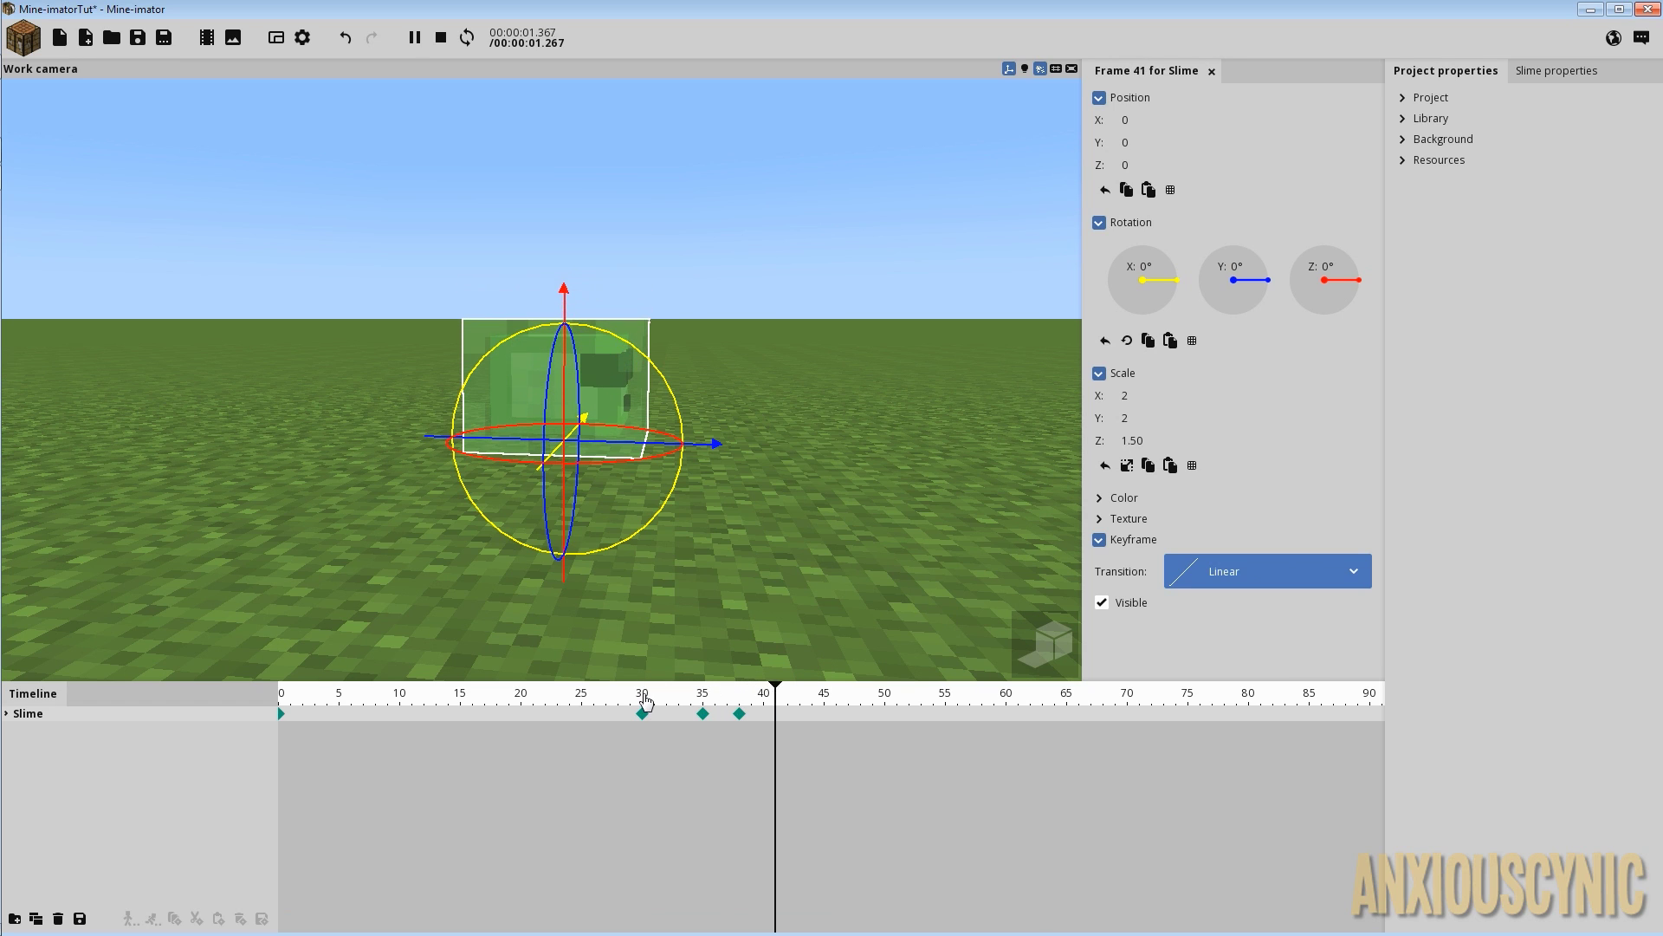
Put the slime inside a new timeline folder, expand the folder and select it.
{"action": "left_click", "coordinate": [741, 715]}
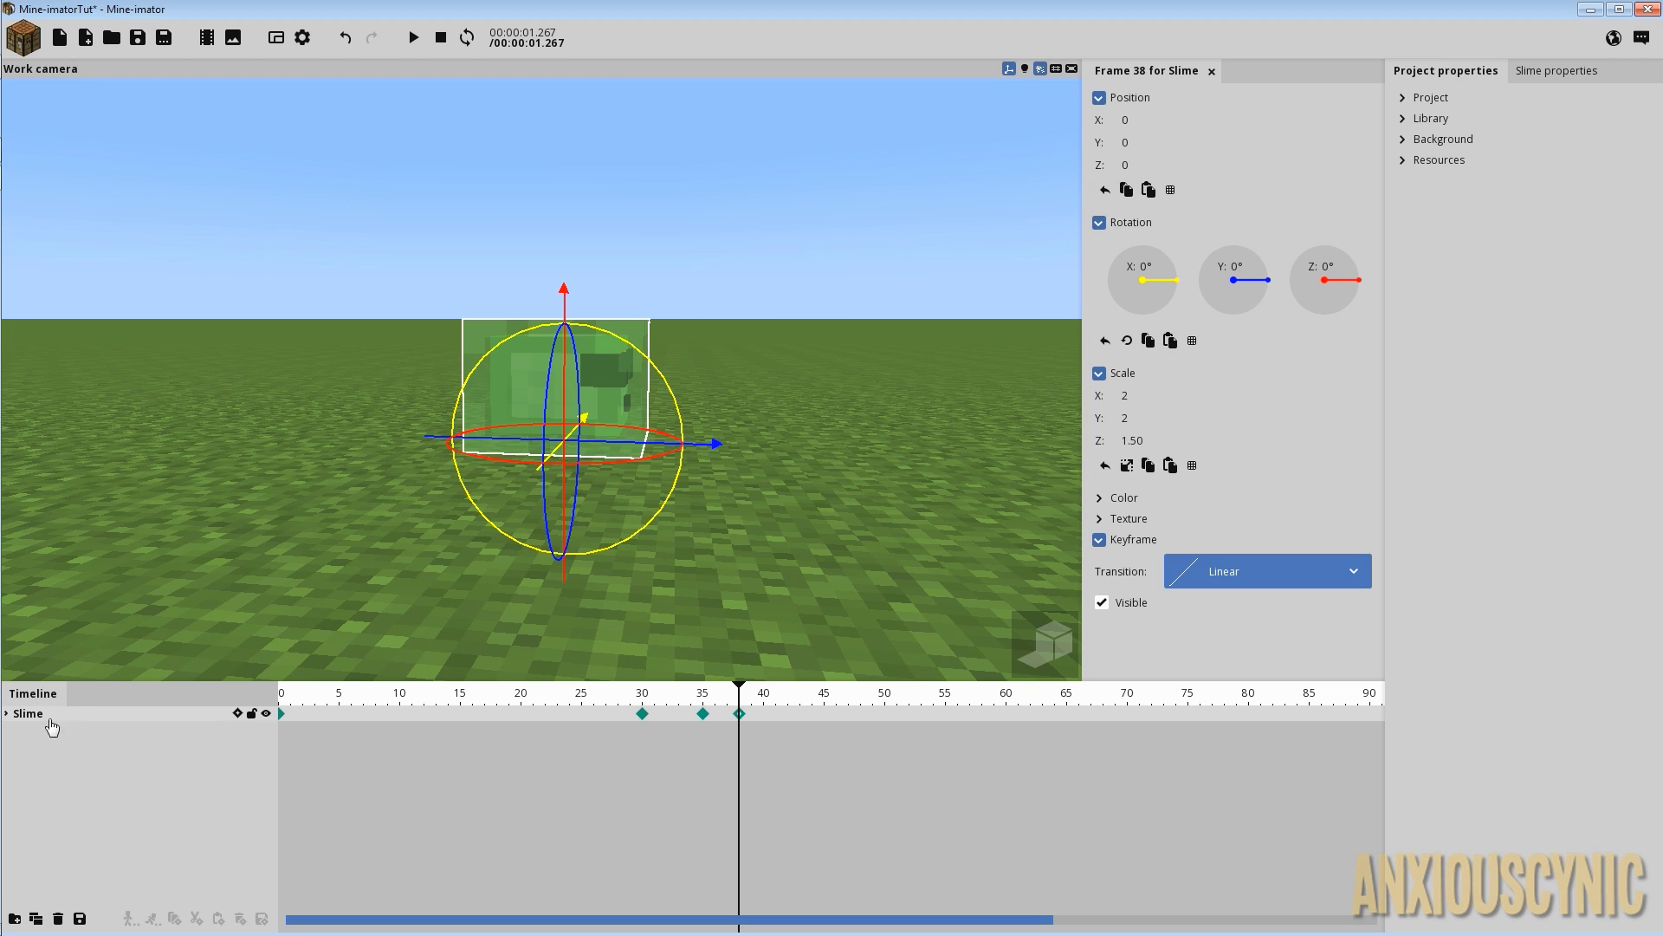
{"action": "left_click", "coordinate": [36, 920]}
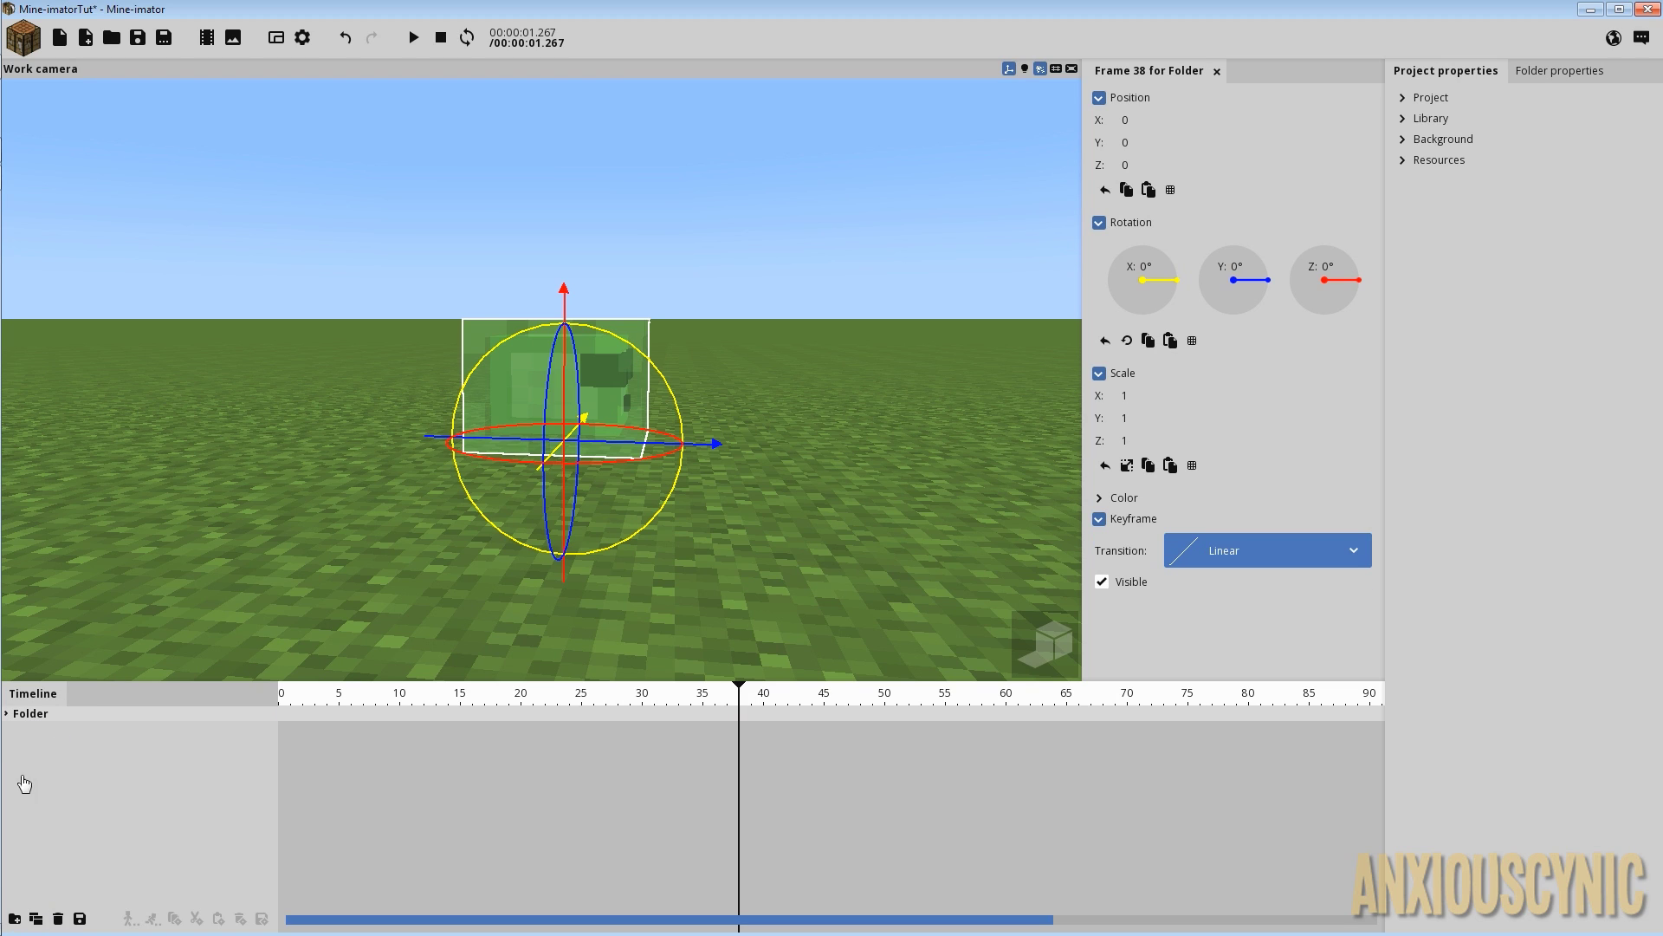
{"action": "left_click", "coordinate": [7, 713]}
{"action": "left_click", "coordinate": [40, 731]}
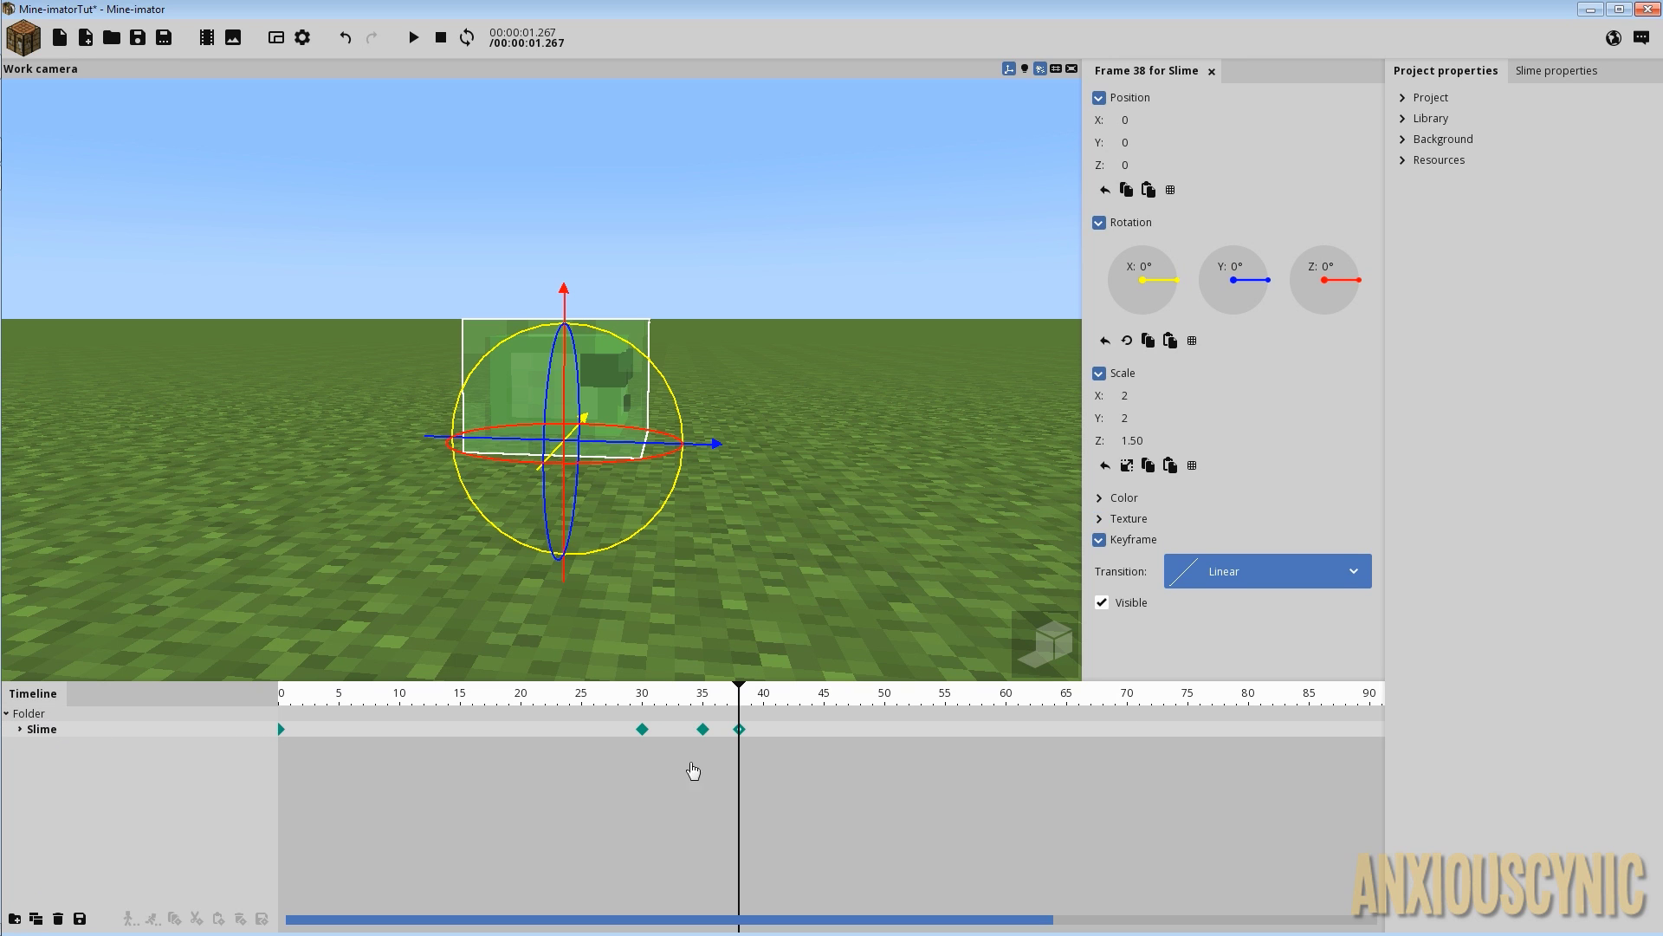
{"action": "left_click_drag", "start_coordinate": [791, 728], "coordinate": [587, 738]}
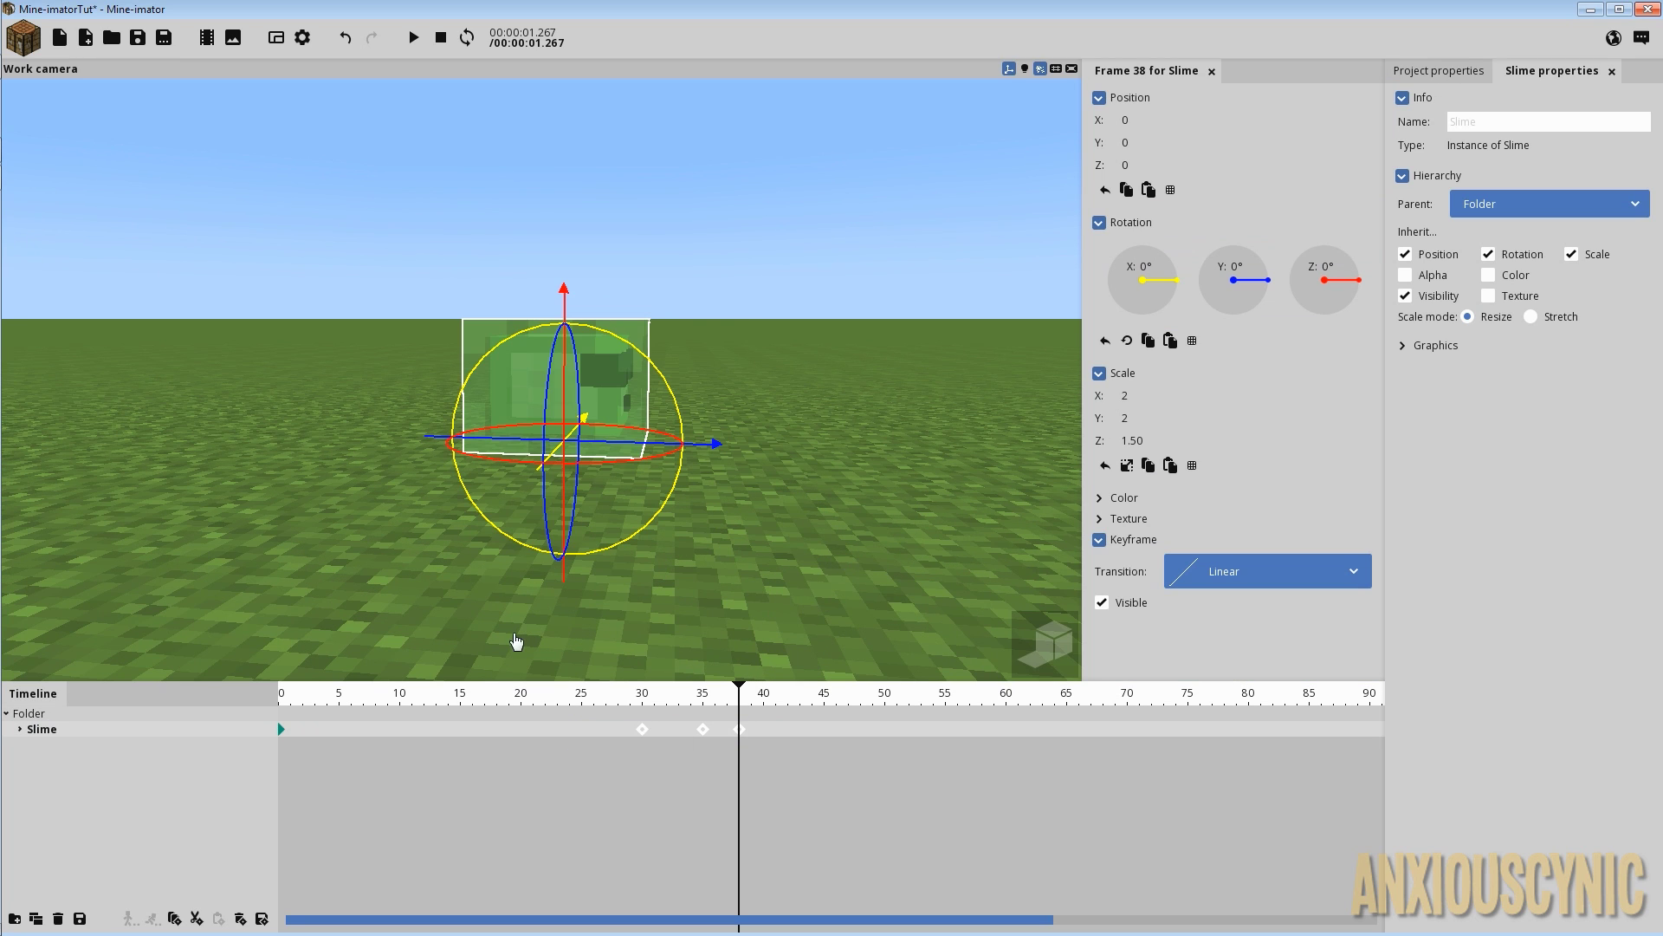
{"action": "left_click", "coordinate": [95, 713]}
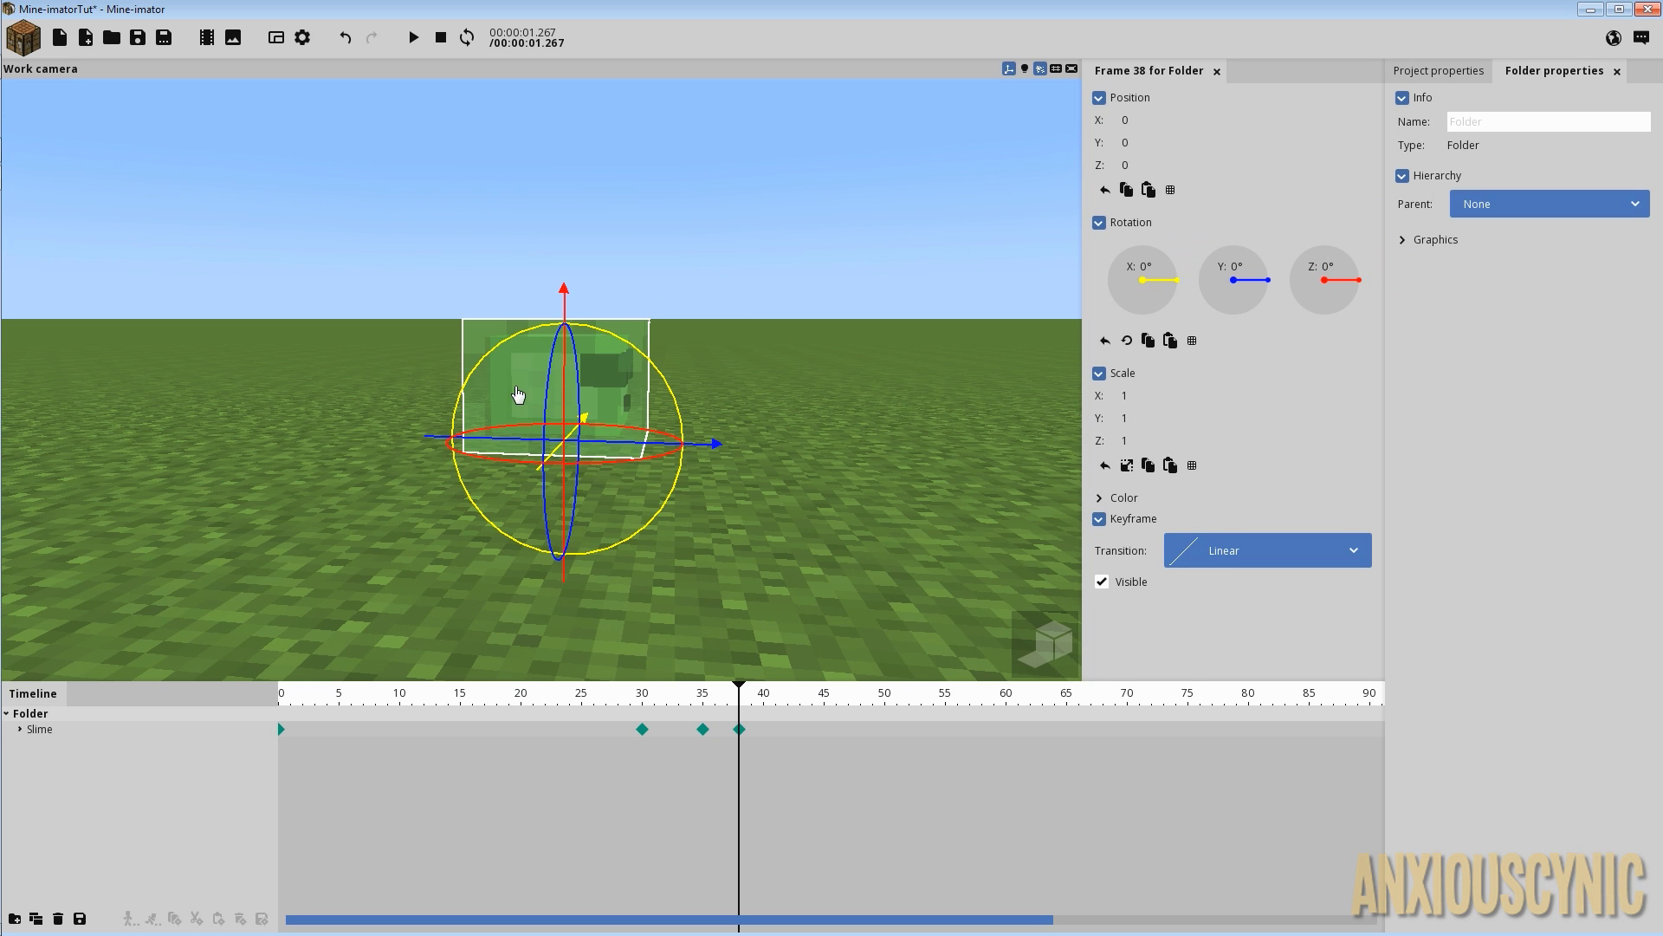
{"action": "right_click_drag", "start_coordinate": [674, 431], "coordinate": [674, 431]}
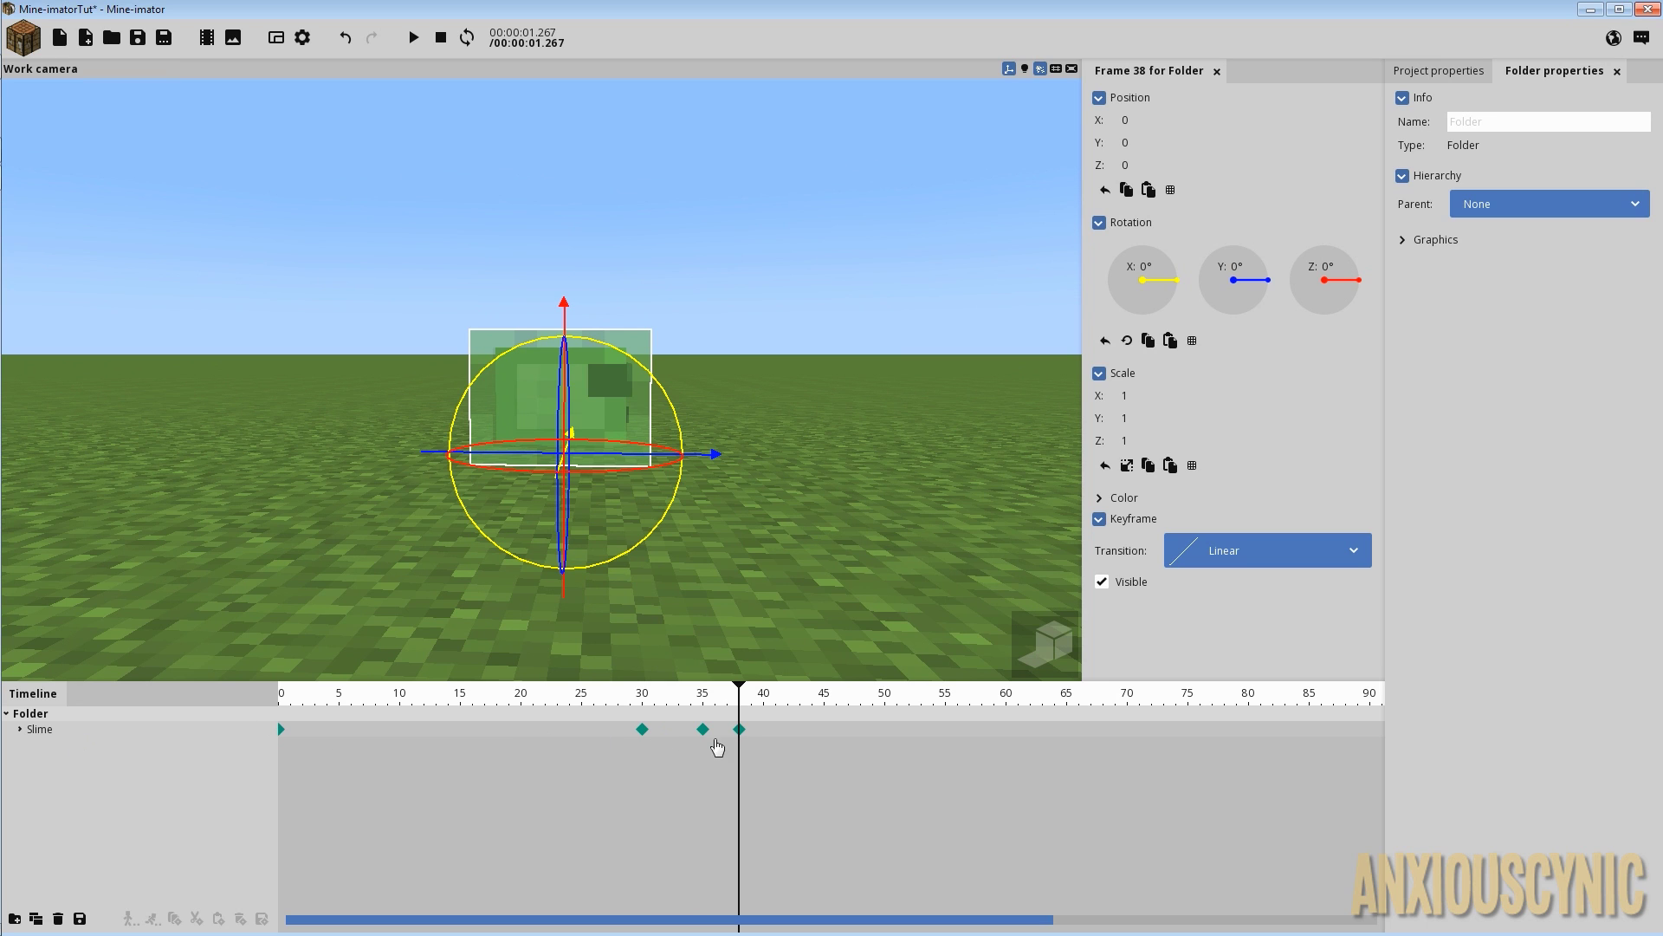
Select all the slime's keyframes and set their Z position to -8.
{"action": "left_click_drag", "start_coordinate": [789, 725], "coordinate": [212, 767]}
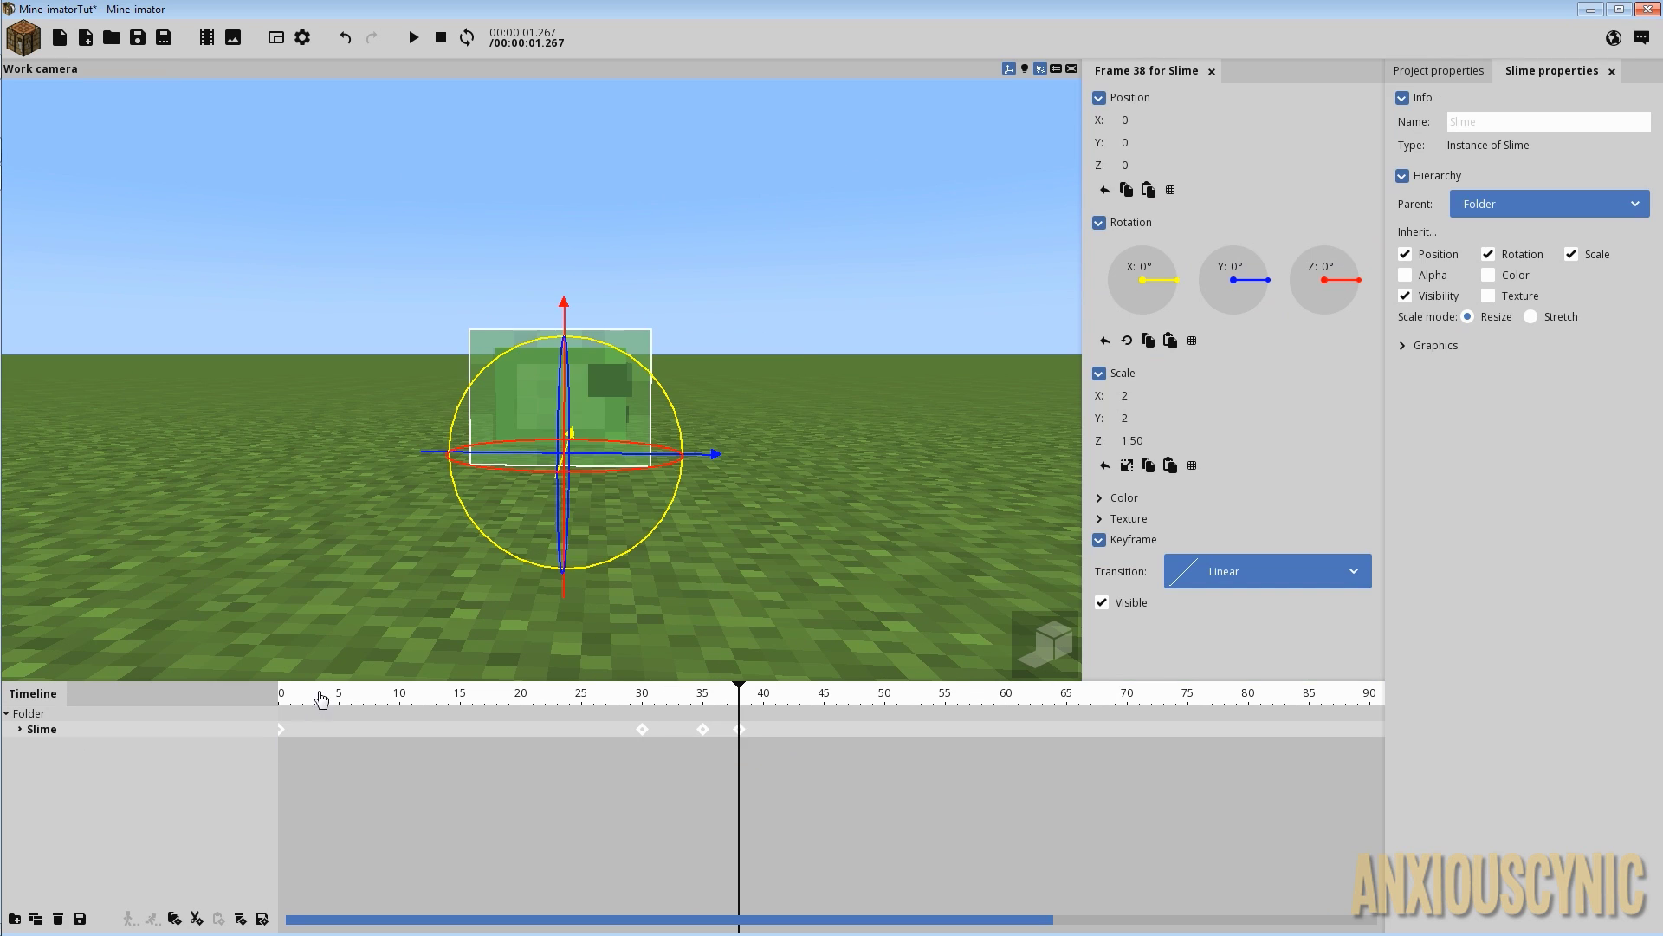
{"action": "left_click_drag", "start_coordinate": [323, 694], "coordinate": [266, 704]}
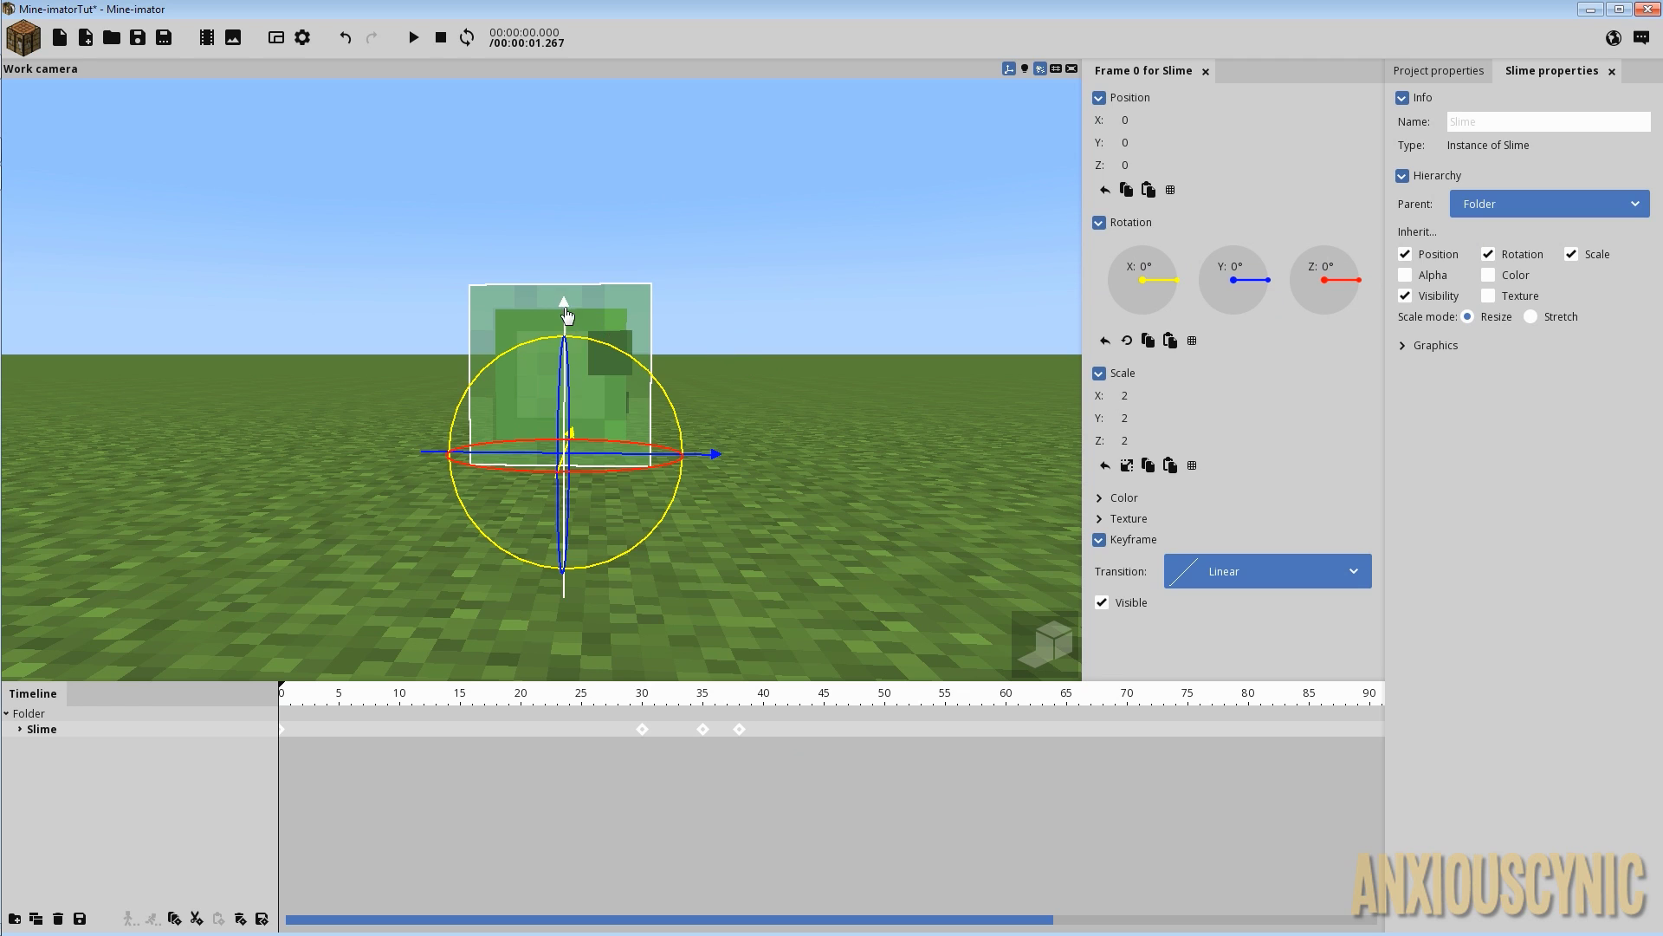
{"action": "left_click_drag", "start_coordinate": [565, 303], "coordinate": [570, 381]}
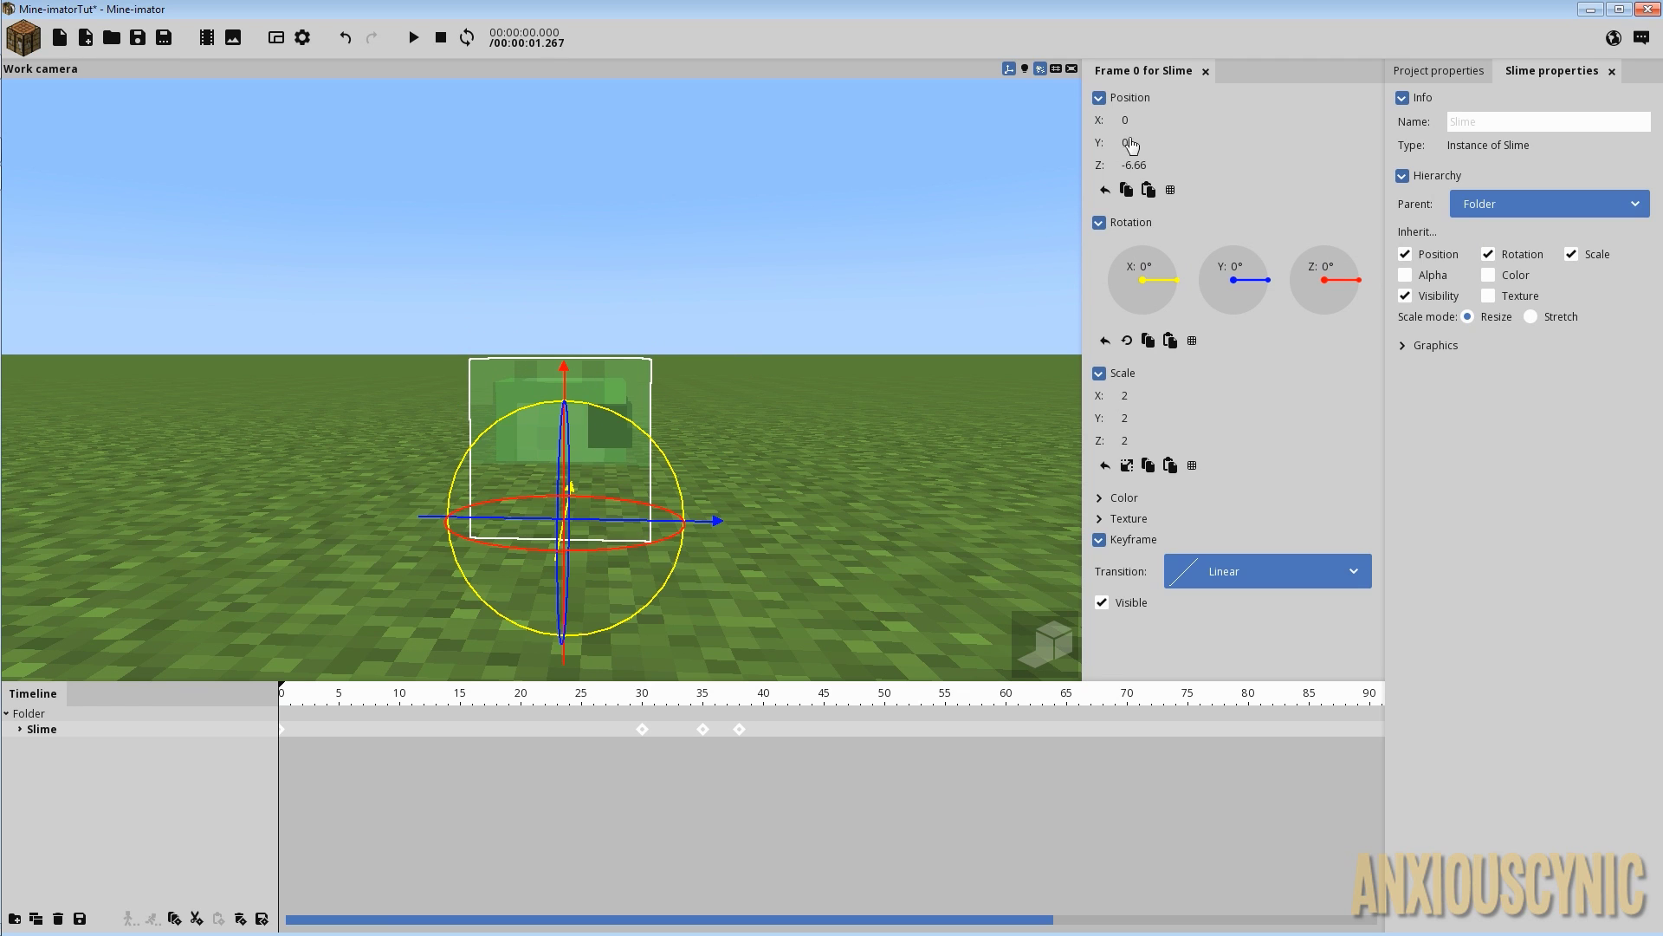
{"action": "left_click", "coordinate": [1150, 165]}
{"action": "type", "text": "-58"}
{"action": "key", "text": "BackSpace"}
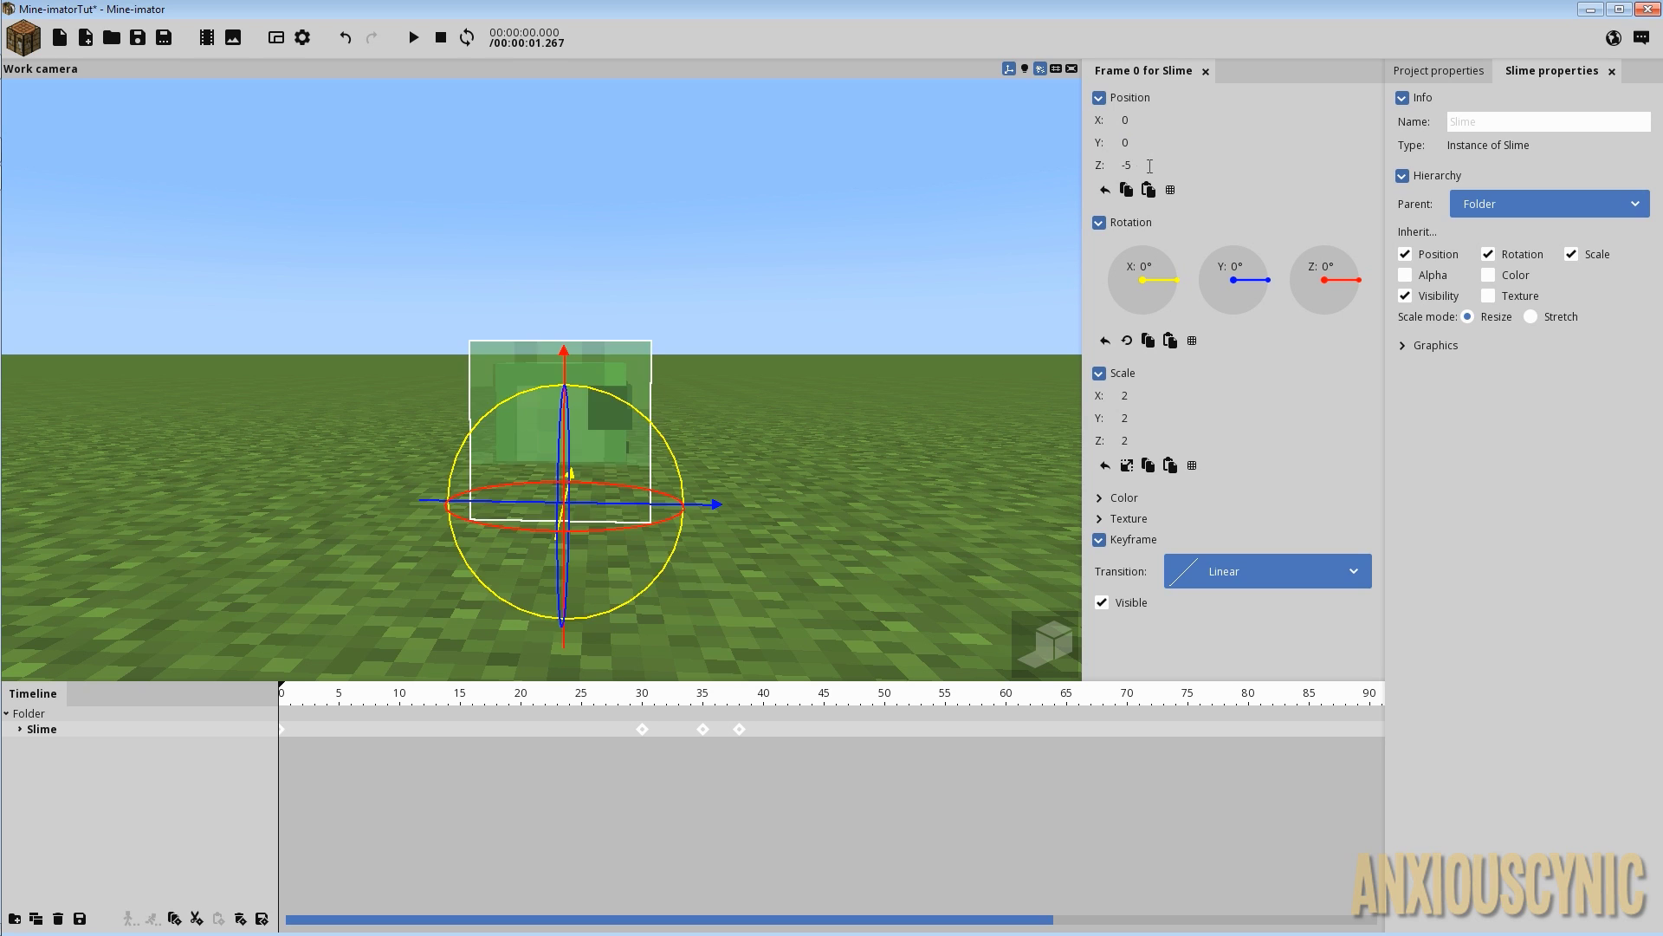
{"action": "key", "text": "BackSpace"}
{"action": "type", "text": "8"}
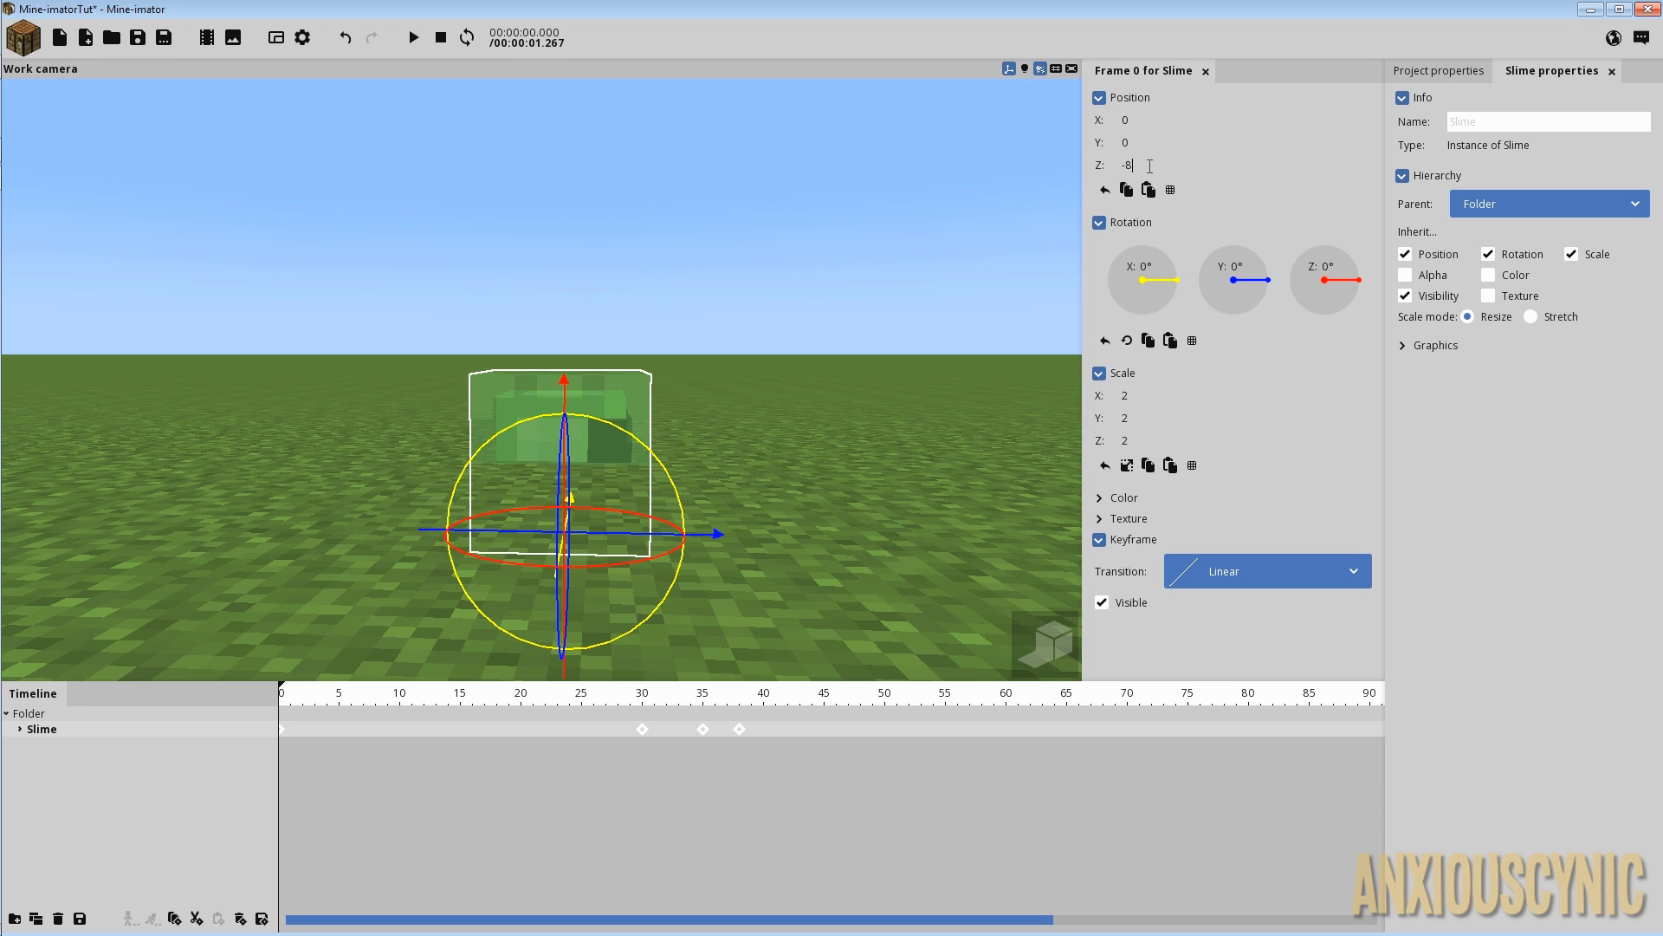
Add a folder keyframe at frame 0 with a Z position of 8, and save the project.
{"action": "left_click", "coordinate": [117, 714]}
{"action": "type", "text": "8"}
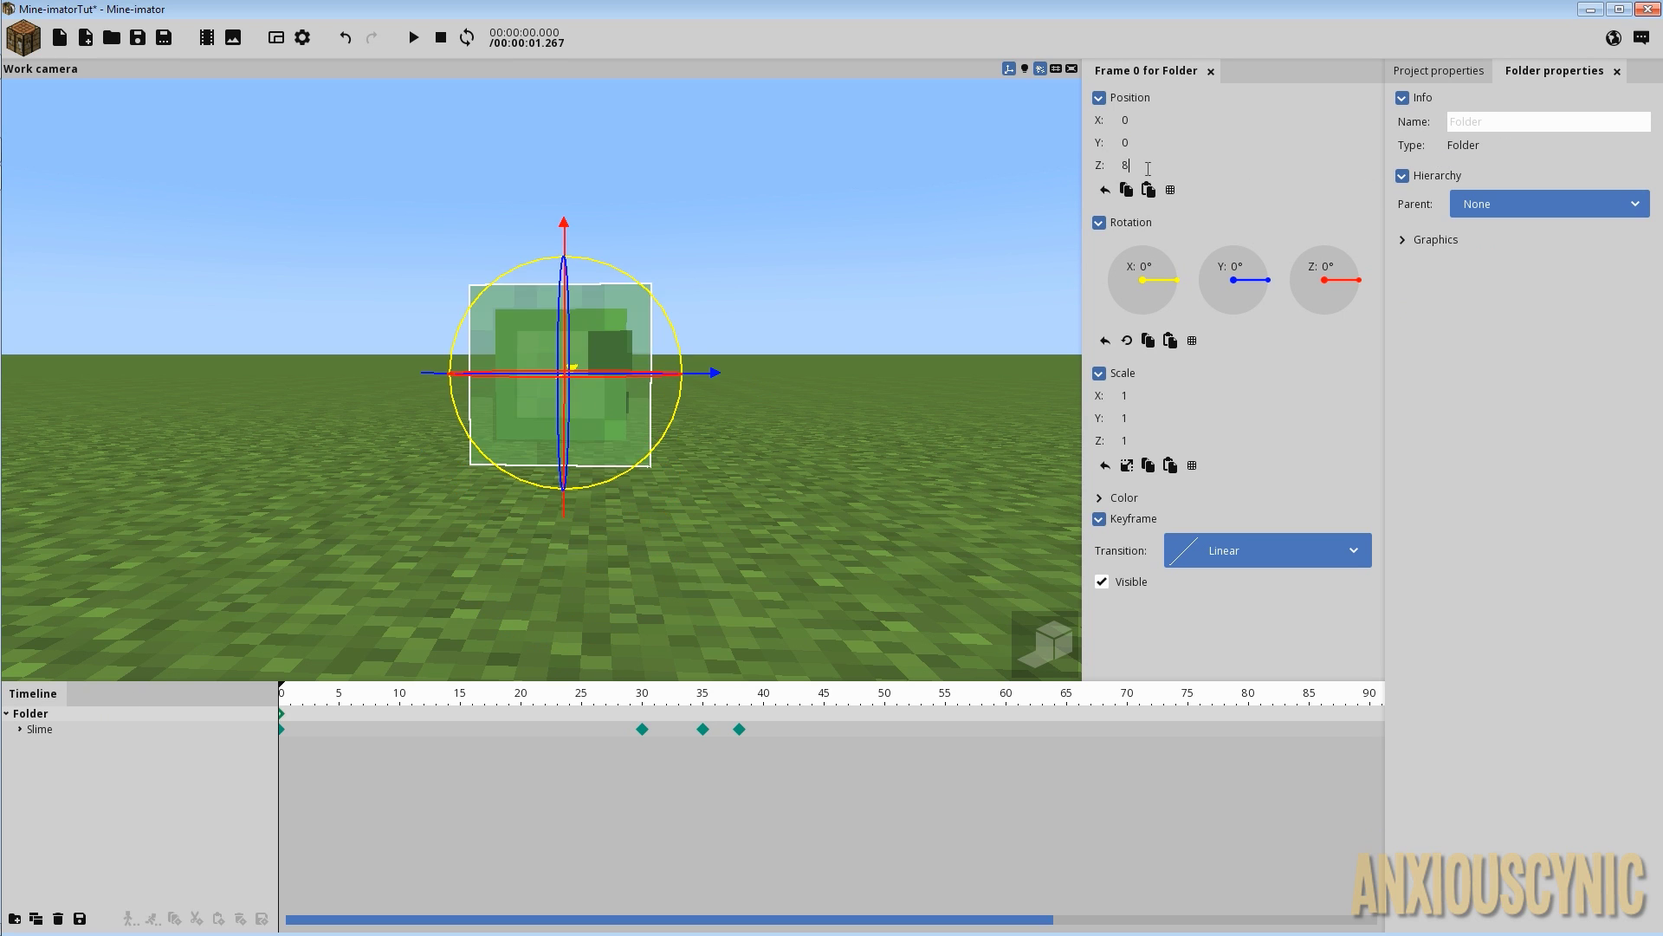
{"action": "middle_click_drag", "start_coordinate": [873, 310], "coordinate": [832, 338]}
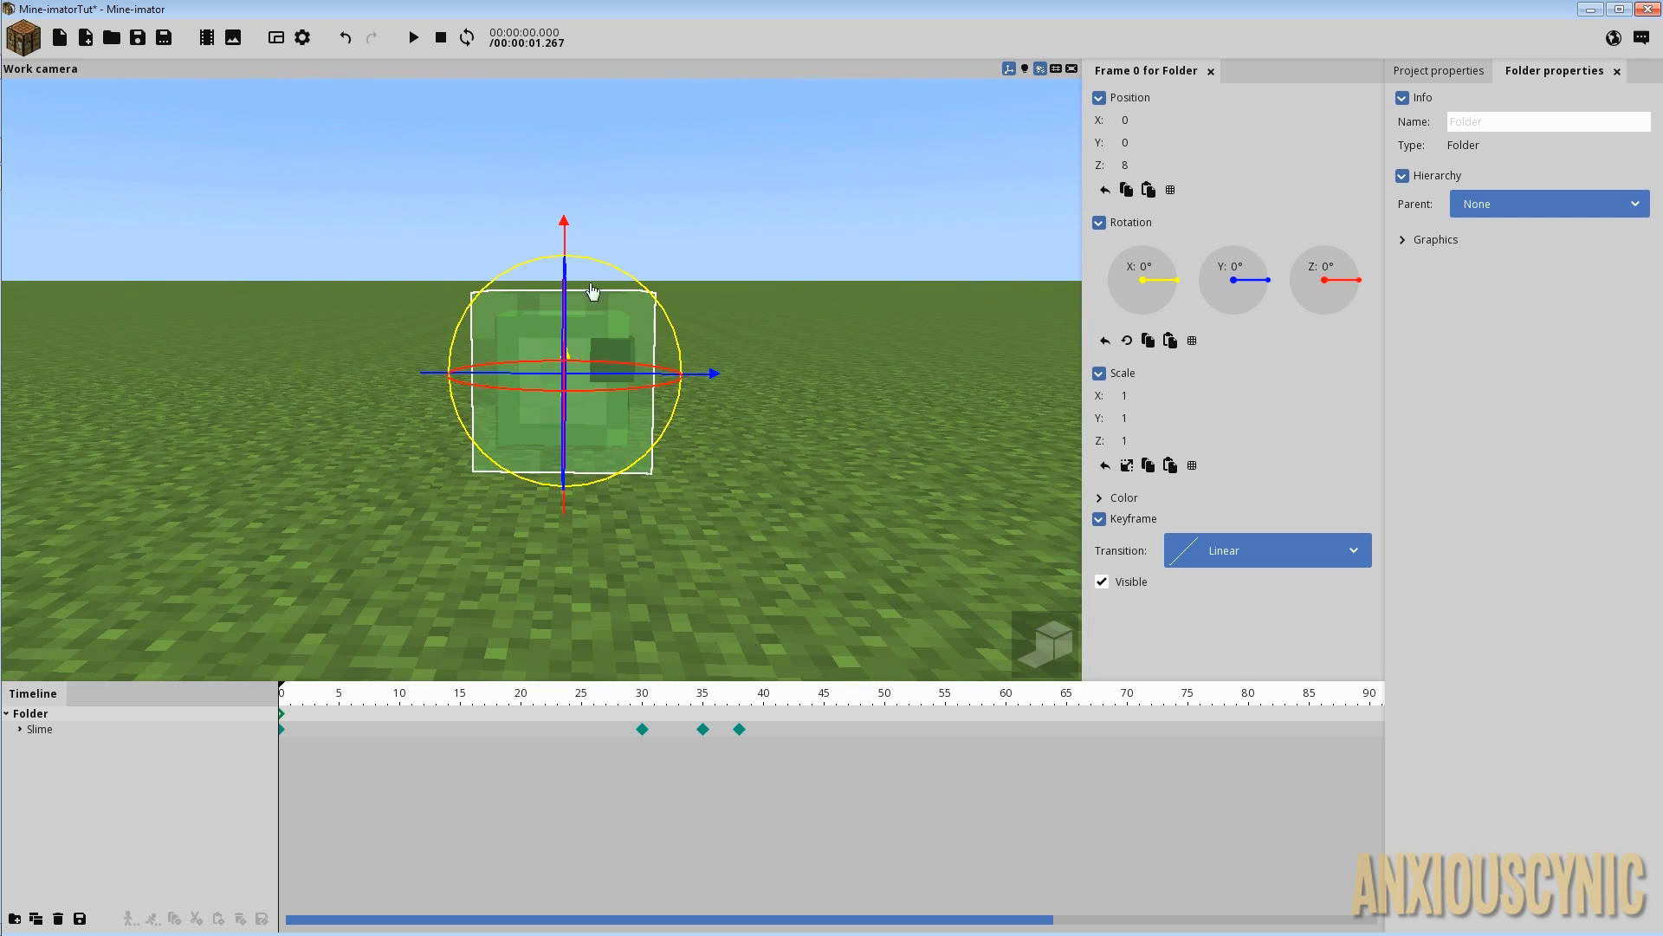
{"action": "left_click_drag", "start_coordinate": [782, 330], "coordinate": [747, 319]}
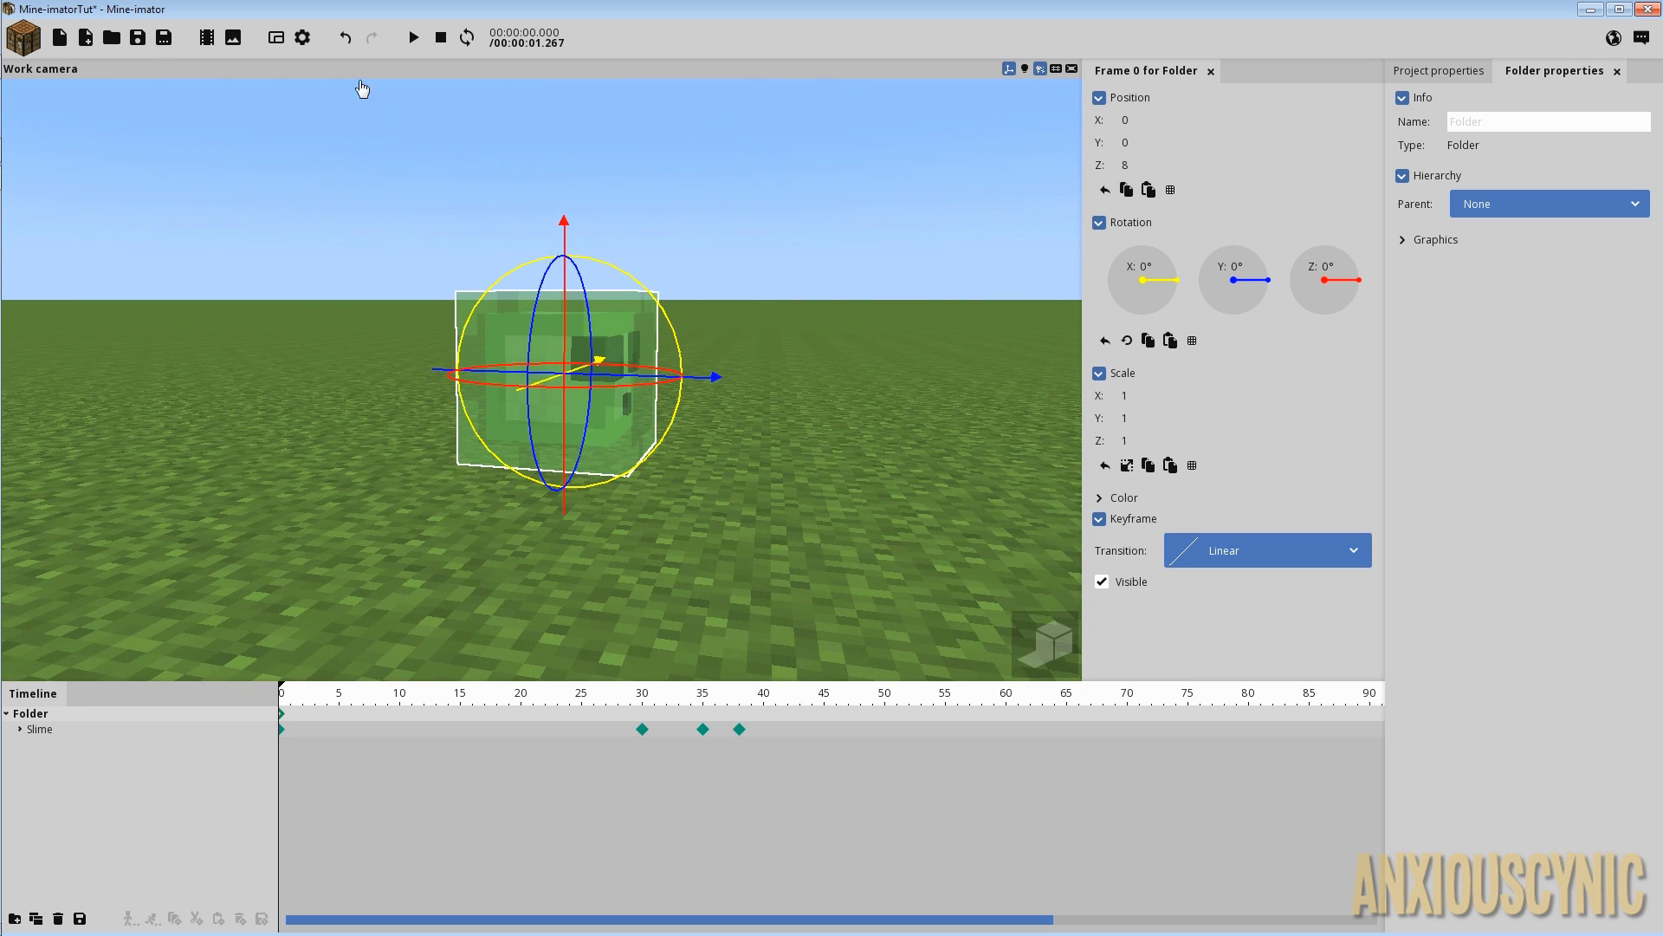
{"action": "left_click", "coordinate": [161, 40]}
Rename the folder as SlimeMover and save the project.
{"action": "left_click", "coordinate": [1472, 121]}
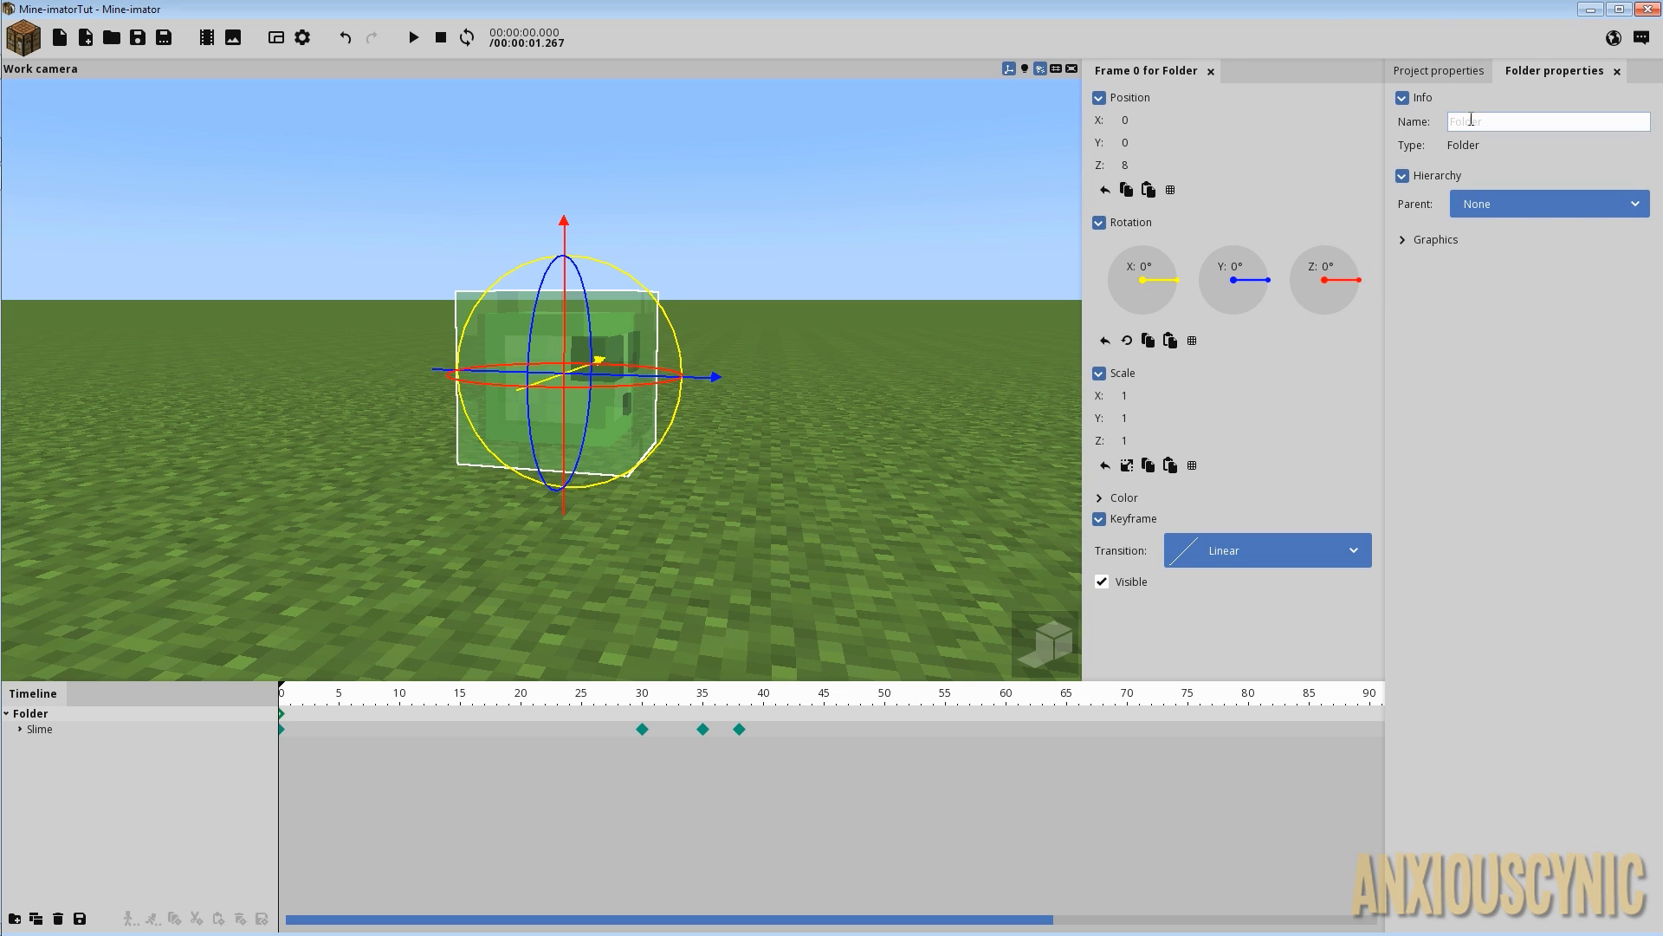
{"action": "type", "text": "SlimeM"}
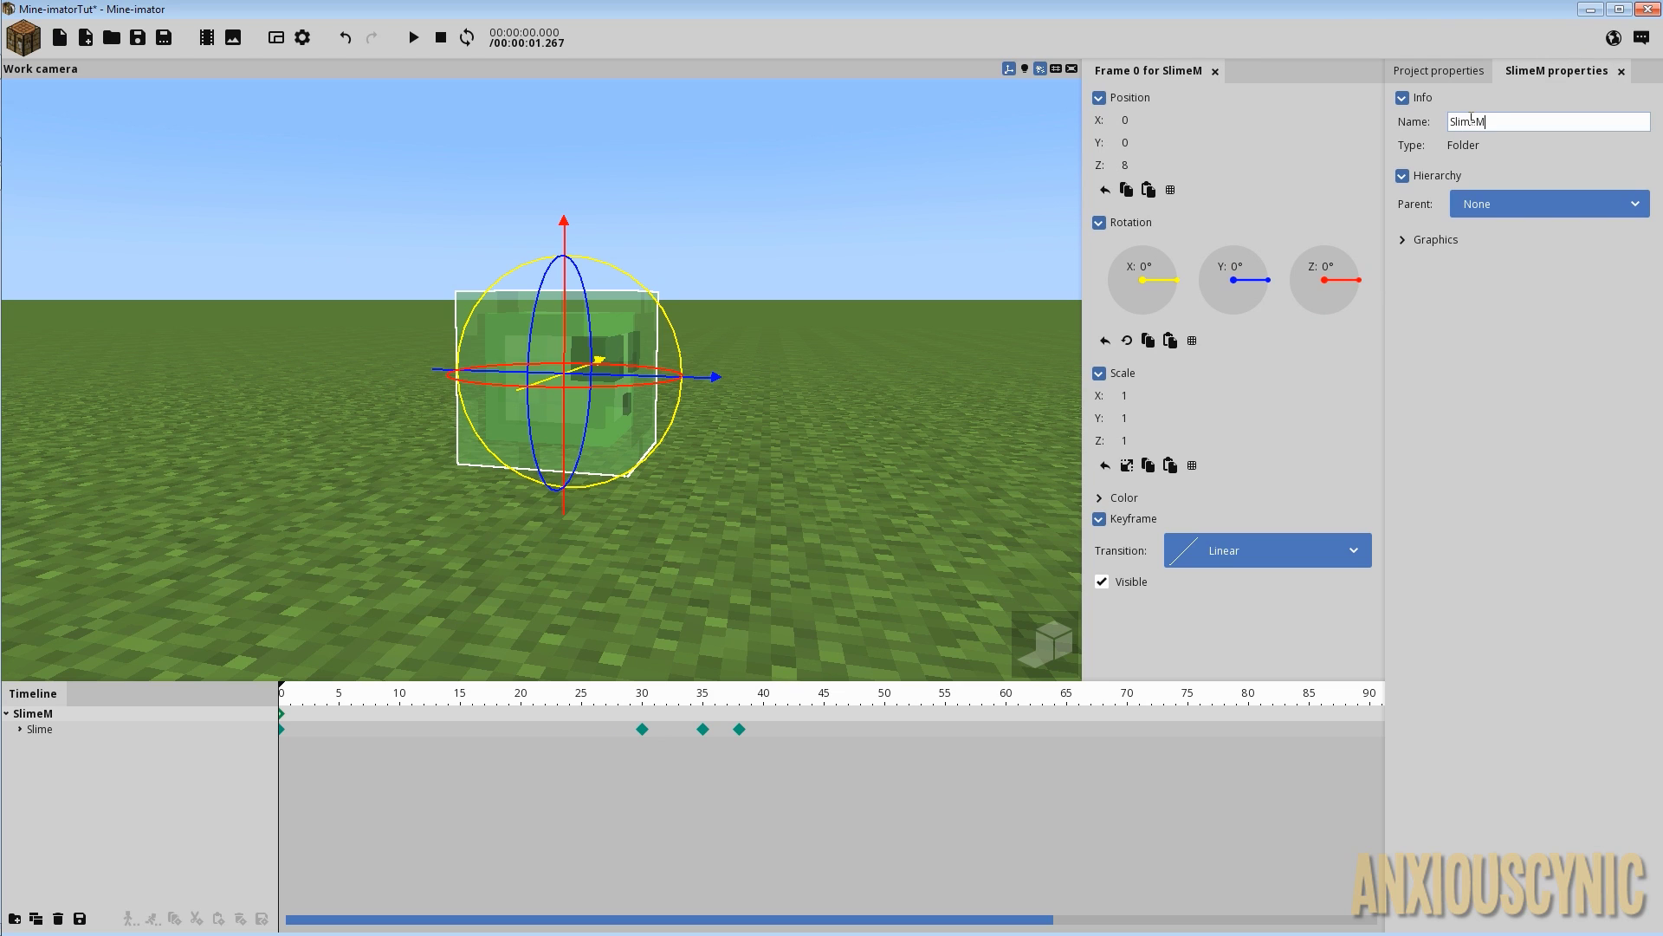
{"action": "type", "text": "over"}
{"action": "left_click", "coordinate": [138, 37]}
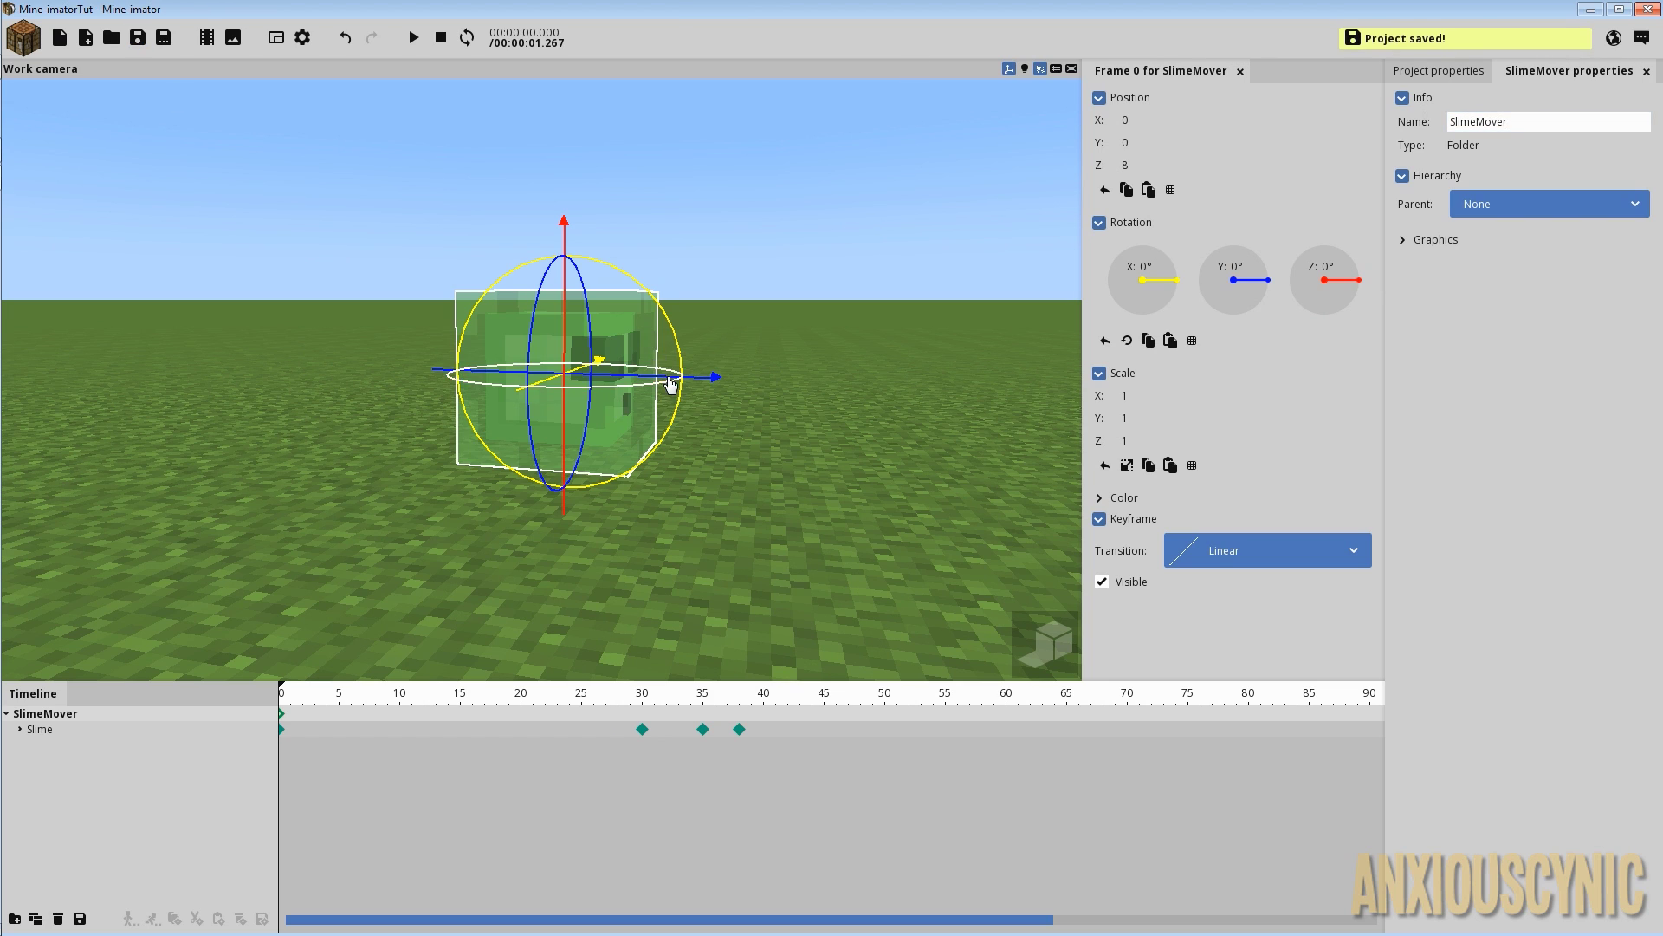
Compare the slime's squash at keyframes 35 and 38, looking at its face from the front.
{"action": "left_click_drag", "start_coordinate": [781, 396], "coordinate": [716, 587]}
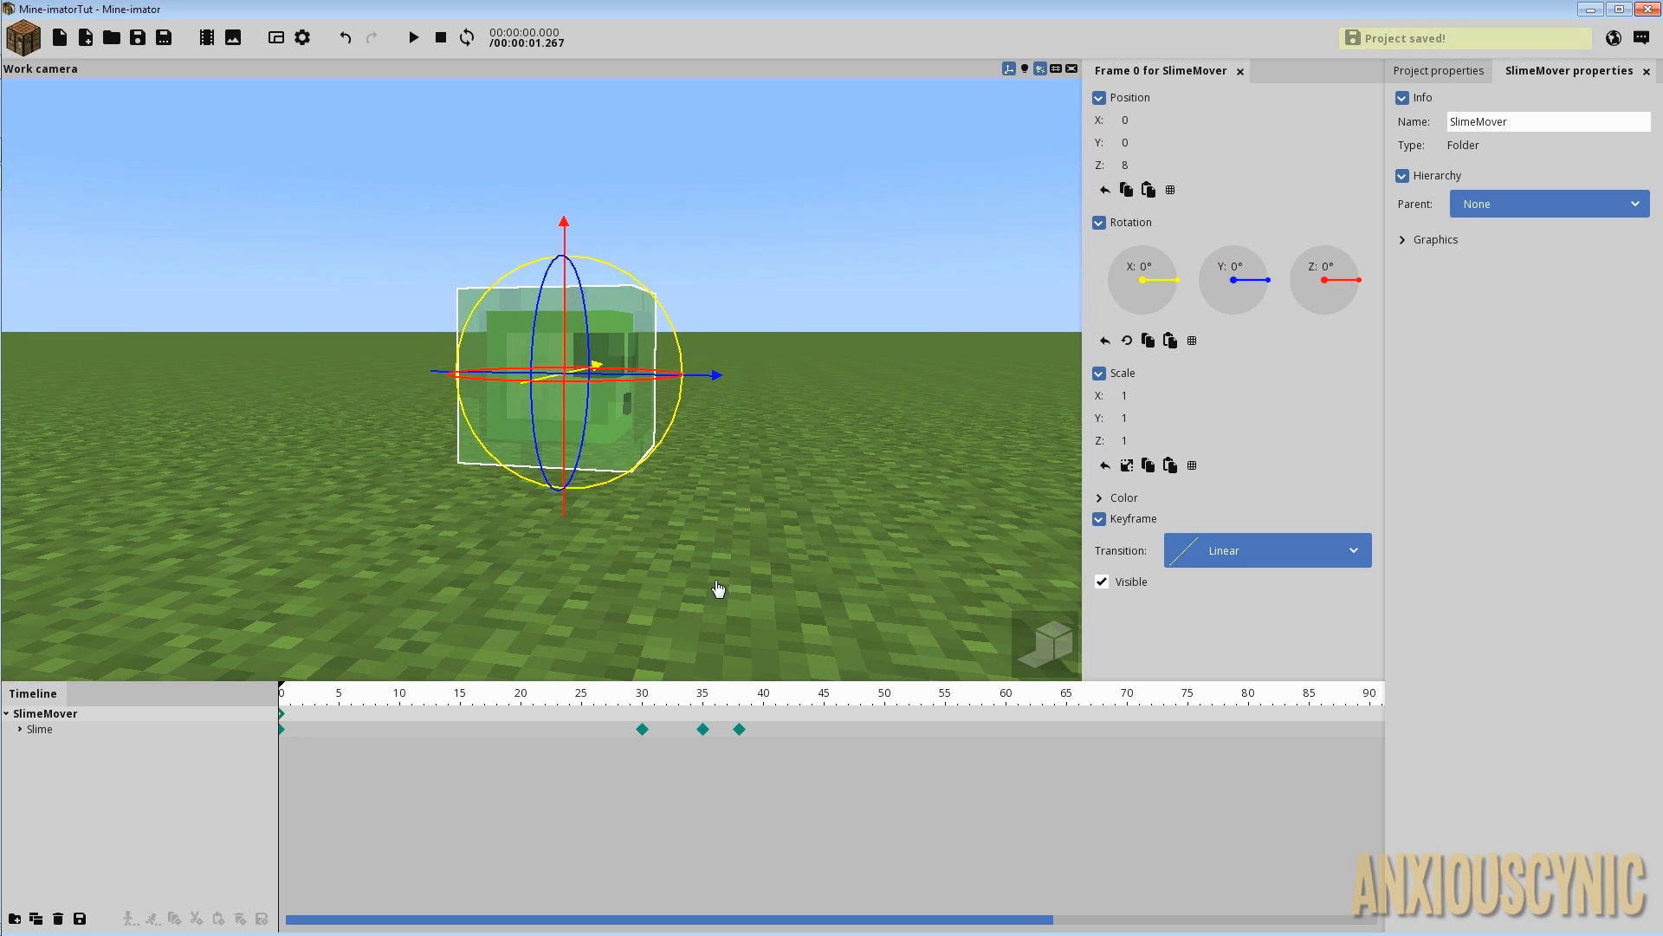
{"action": "left_click", "coordinate": [714, 734]}
{"action": "left_click", "coordinate": [740, 733]}
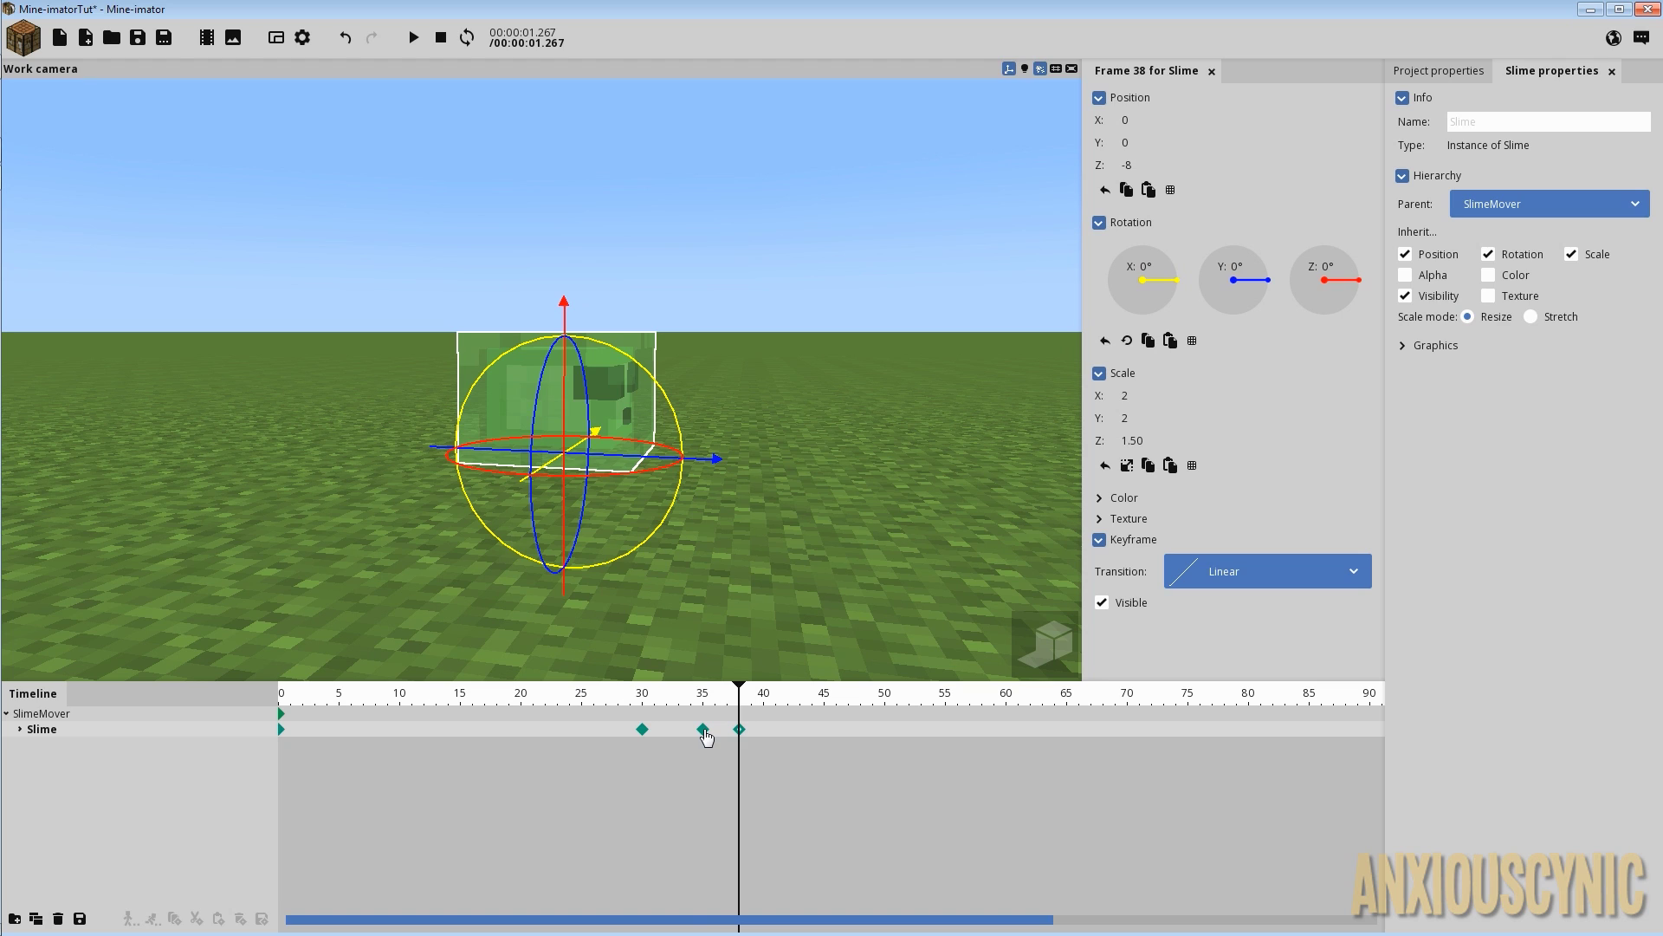
{"action": "left_click", "coordinate": [703, 730]}
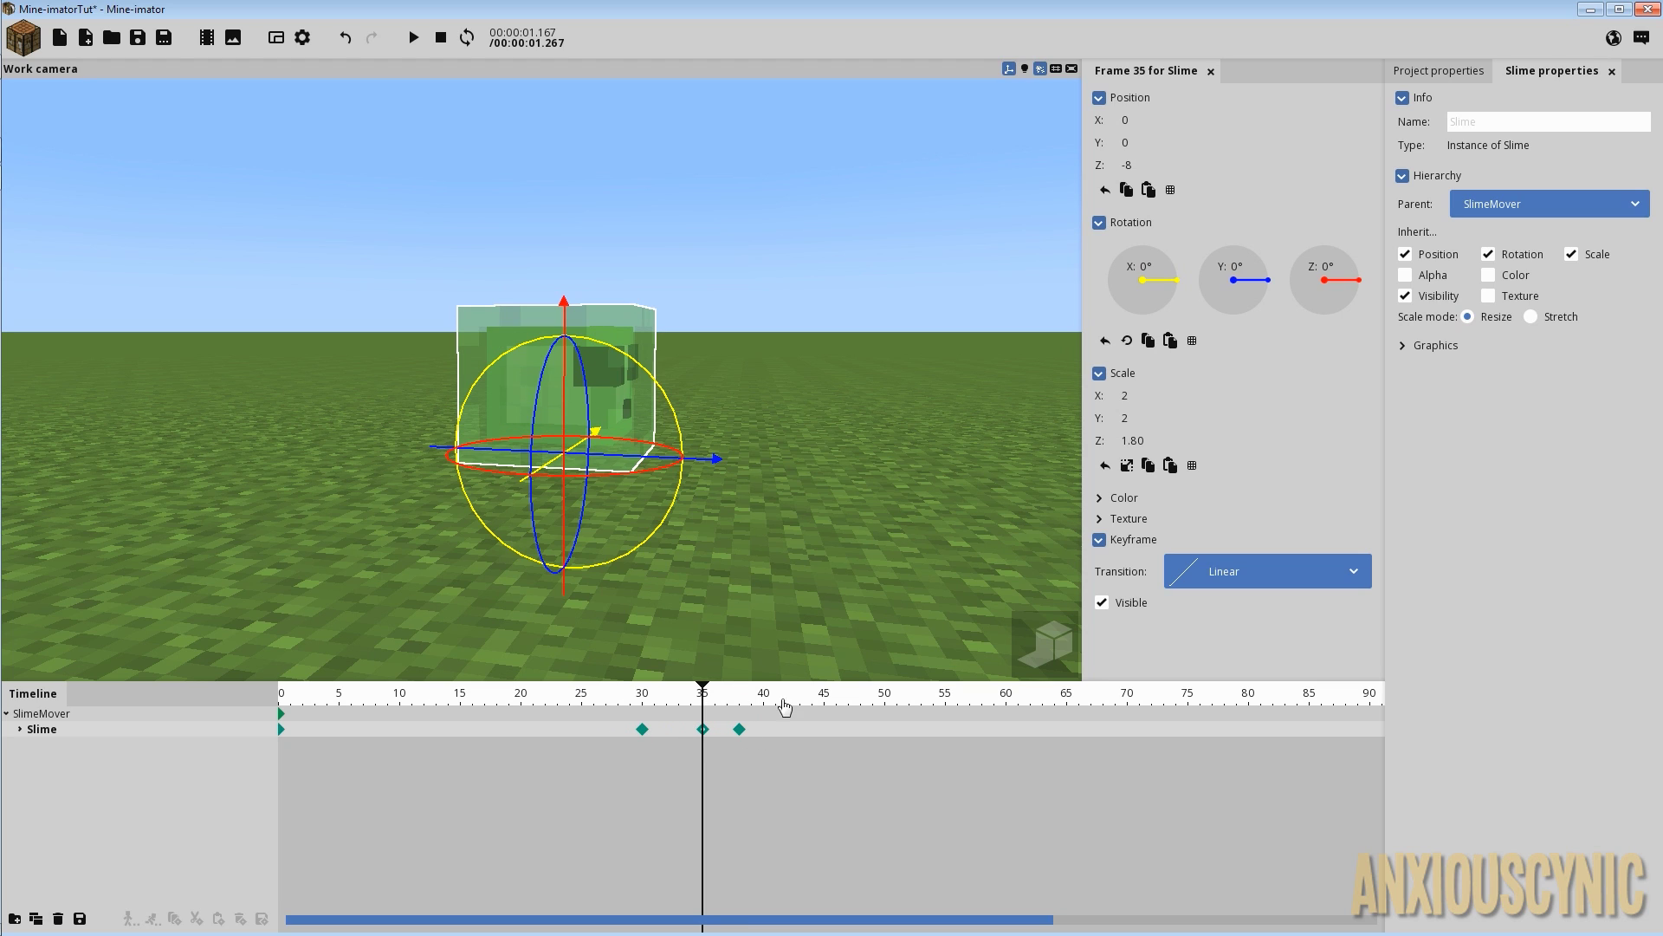
{"action": "mouse_move", "coordinate": [869, 481]}
{"action": "left_mouse_down"}
{"action": "mouse_move", "coordinate": [893, 482]}
{"action": "mouse_move", "coordinate": [862, 482]}
{"action": "left_mouse_up"}
{"action": "right_click_drag", "start_coordinate": [865, 473], "coordinate": [805, 459]}
{"action": "left_click", "coordinate": [752, 731]}
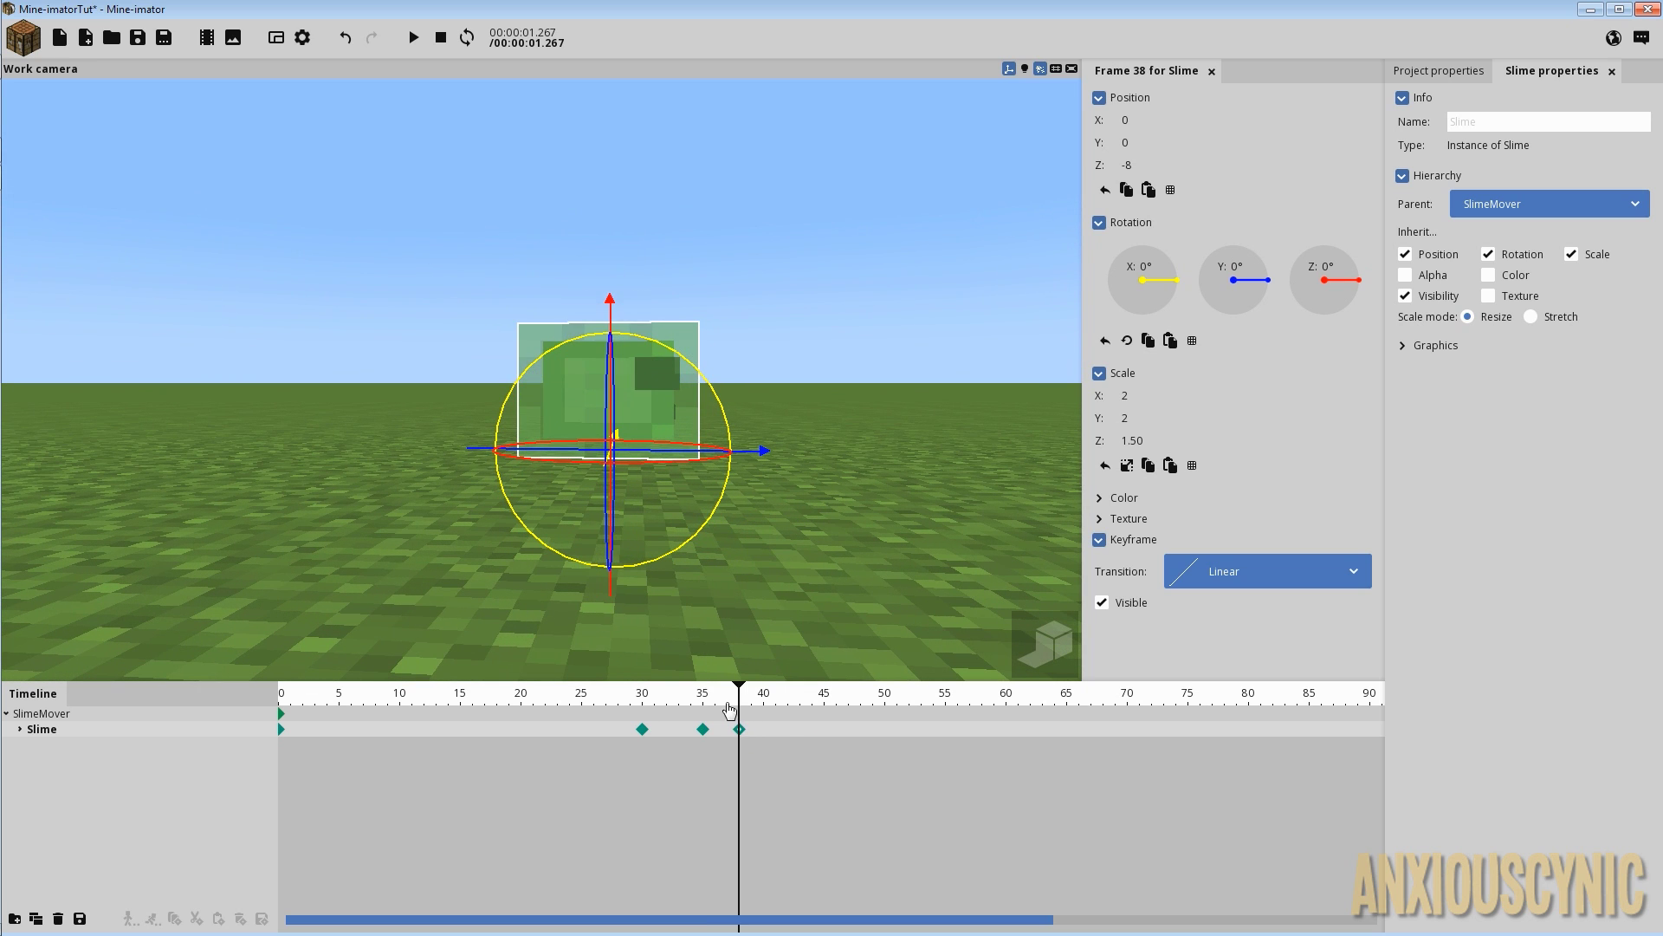
{"action": "mouse_move", "coordinate": [732, 704]}
{"action": "left_mouse_down"}
{"action": "mouse_move", "coordinate": [695, 703]}
{"action": "mouse_move", "coordinate": [740, 703]}
{"action": "left_mouse_up"}
{"action": "left_click", "coordinate": [702, 714]}
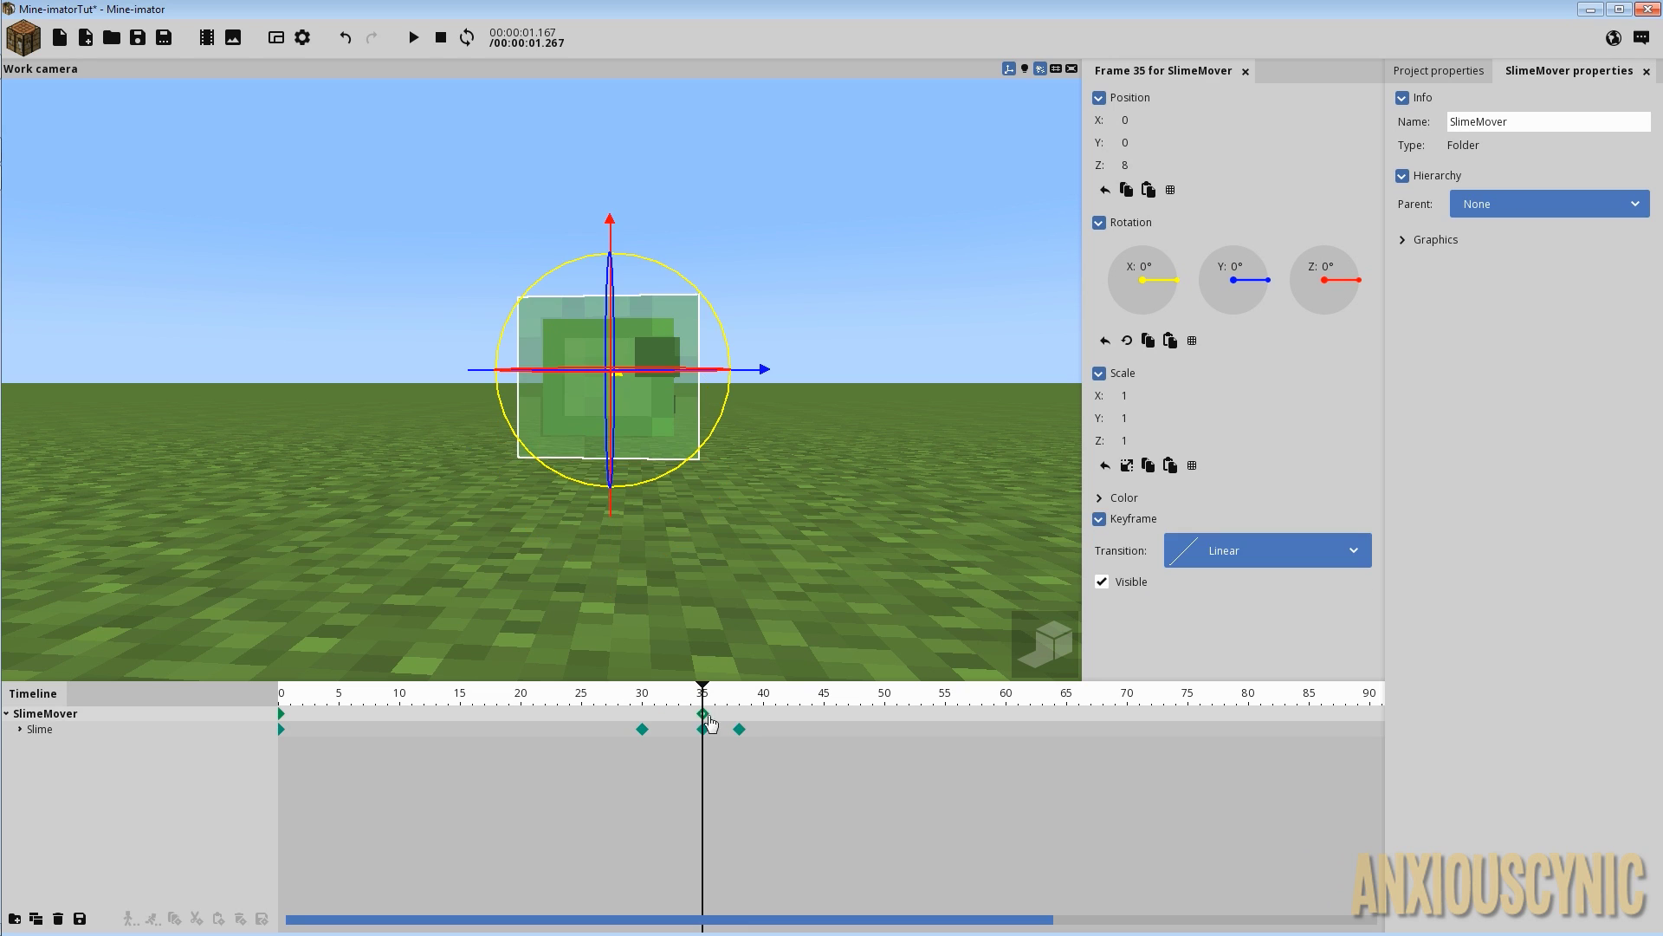
{"action": "left_click", "coordinate": [705, 715]}
{"action": "left_click", "coordinate": [679, 745]}
Expand the slime's parts and add Body keyframes at frames 35 and 38.
{"action": "left_click", "coordinate": [20, 729]}
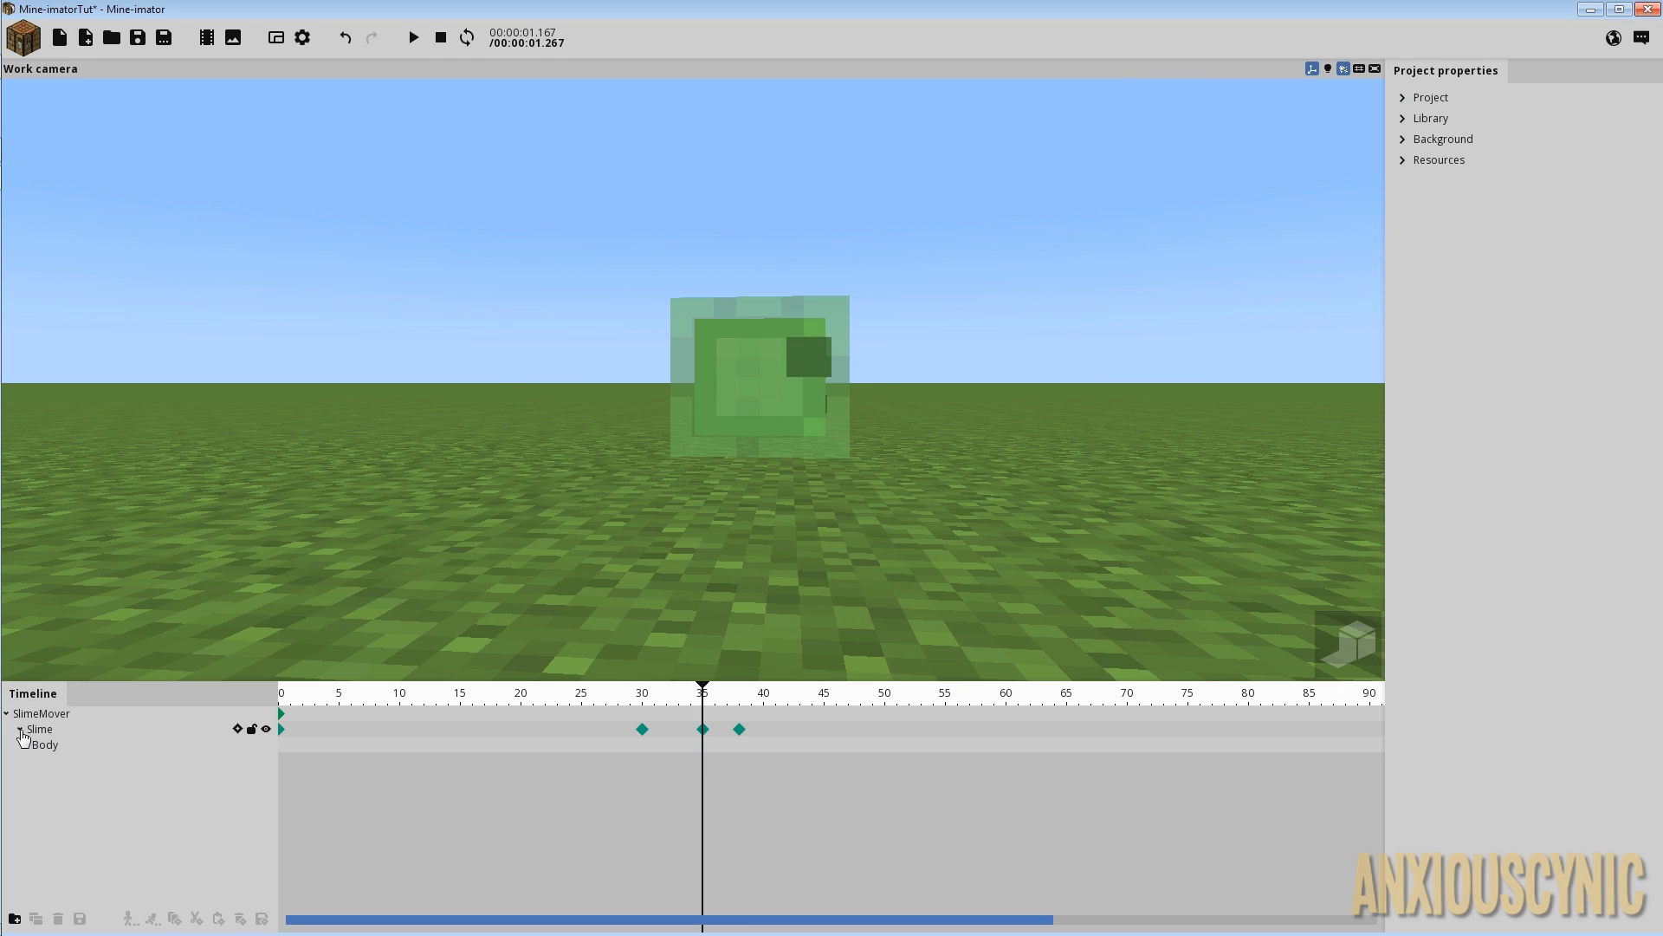
{"action": "double_click", "coordinate": [703, 745]}
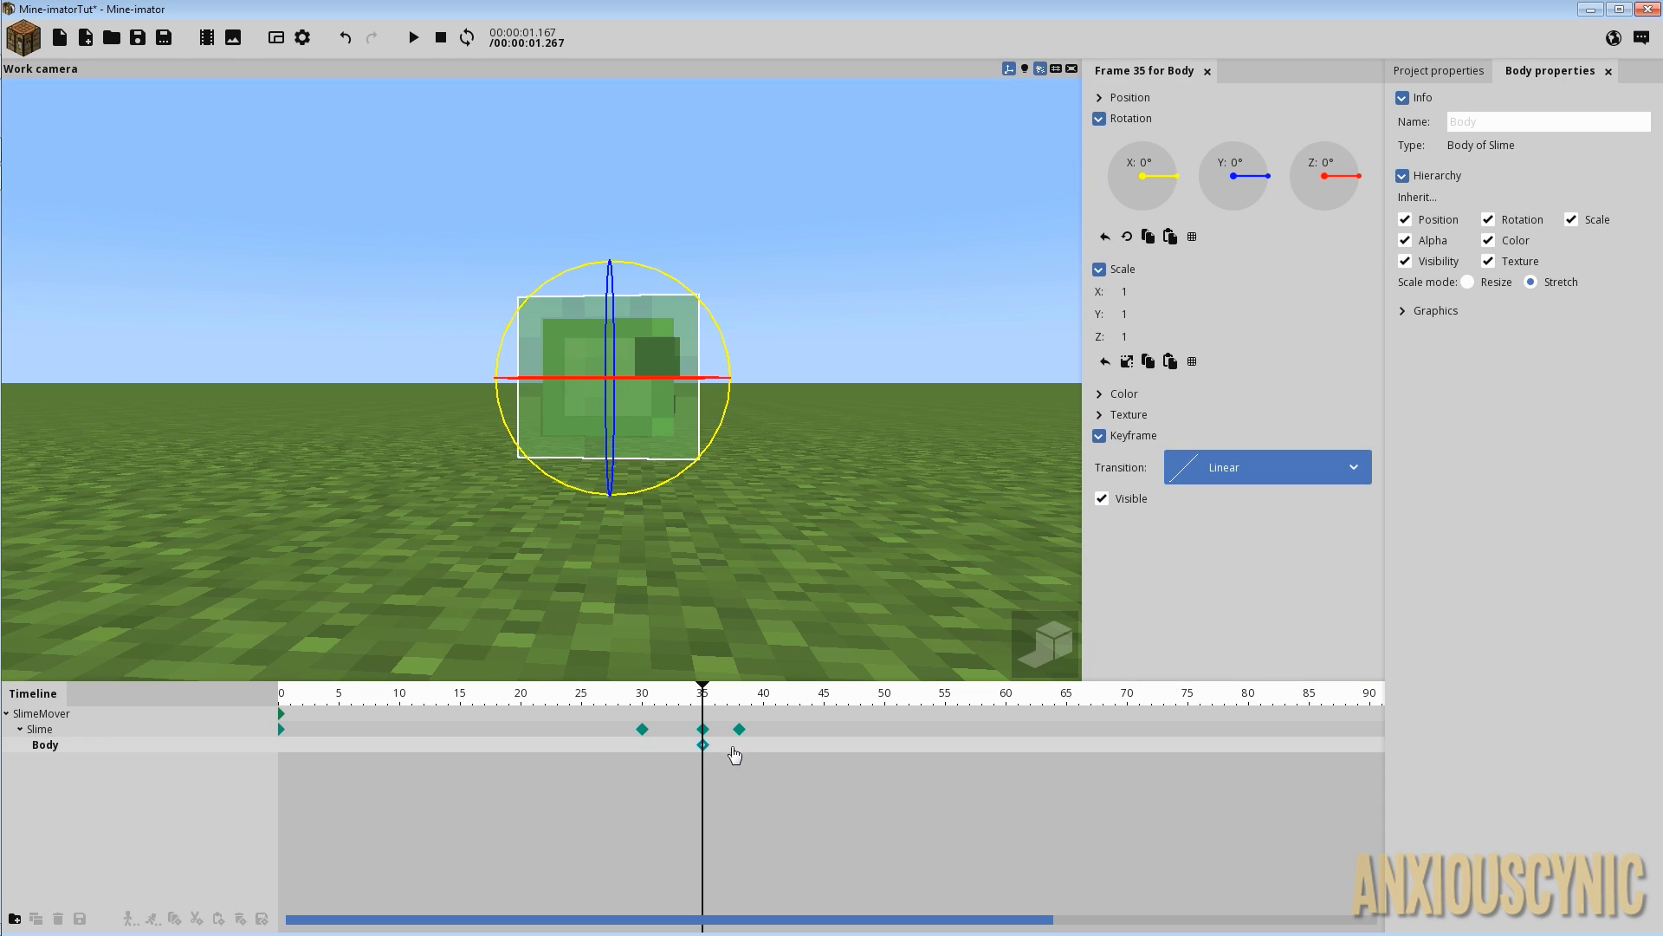
{"action": "double_click", "coordinate": [739, 747]}
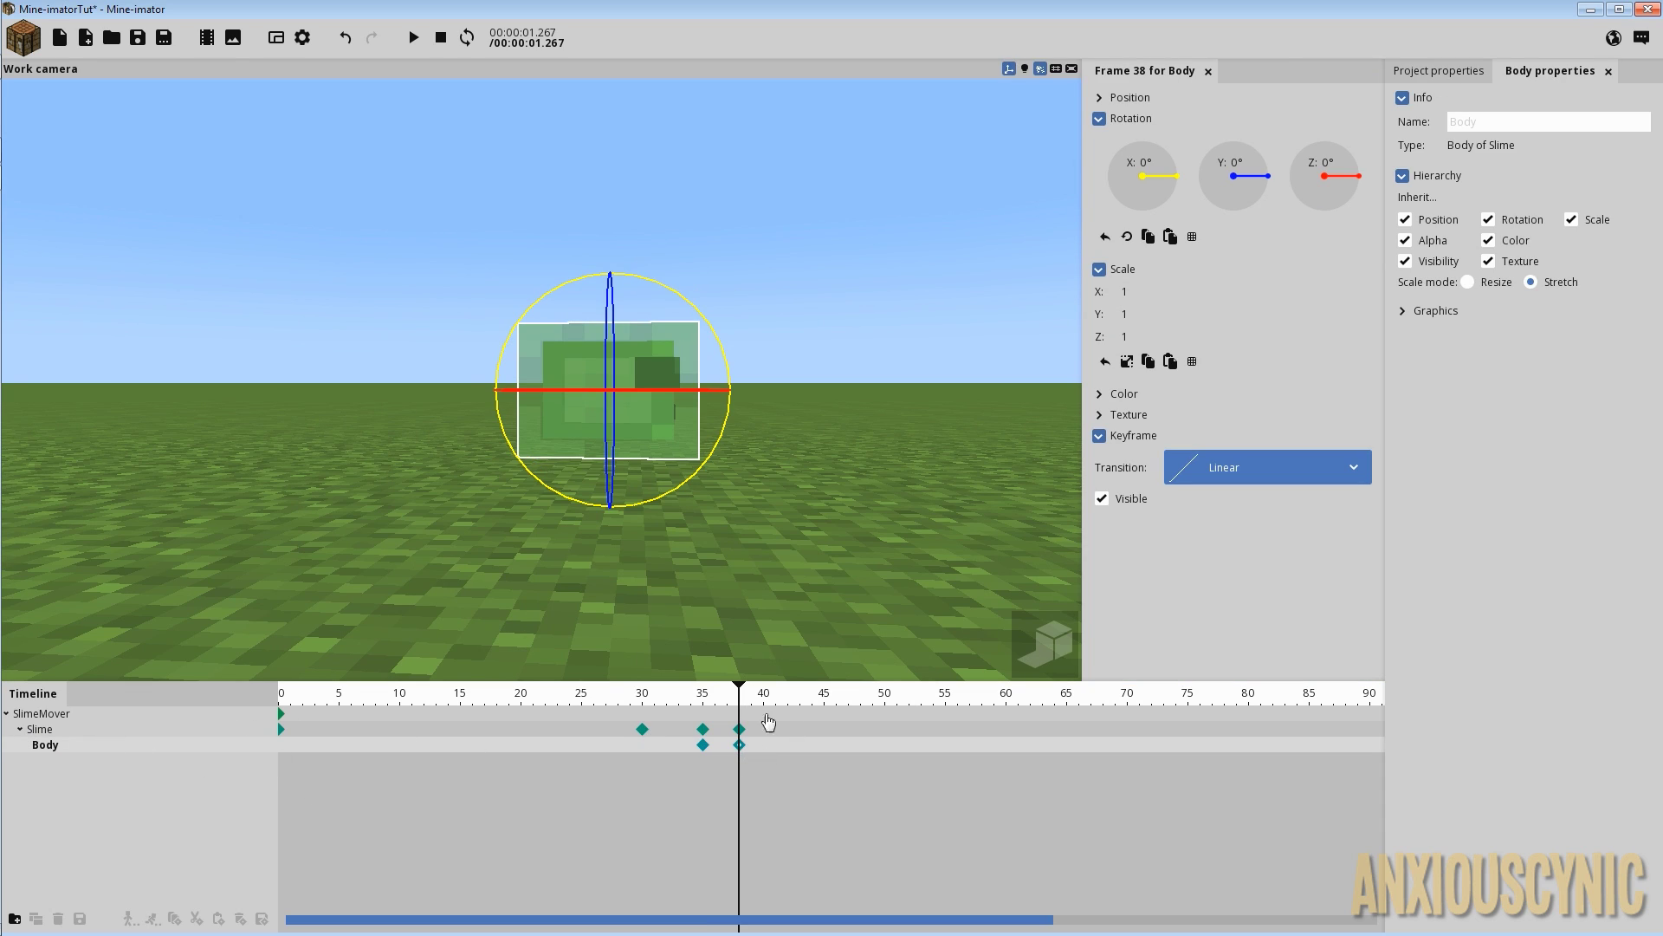
{"action": "left_click", "coordinate": [703, 745]}
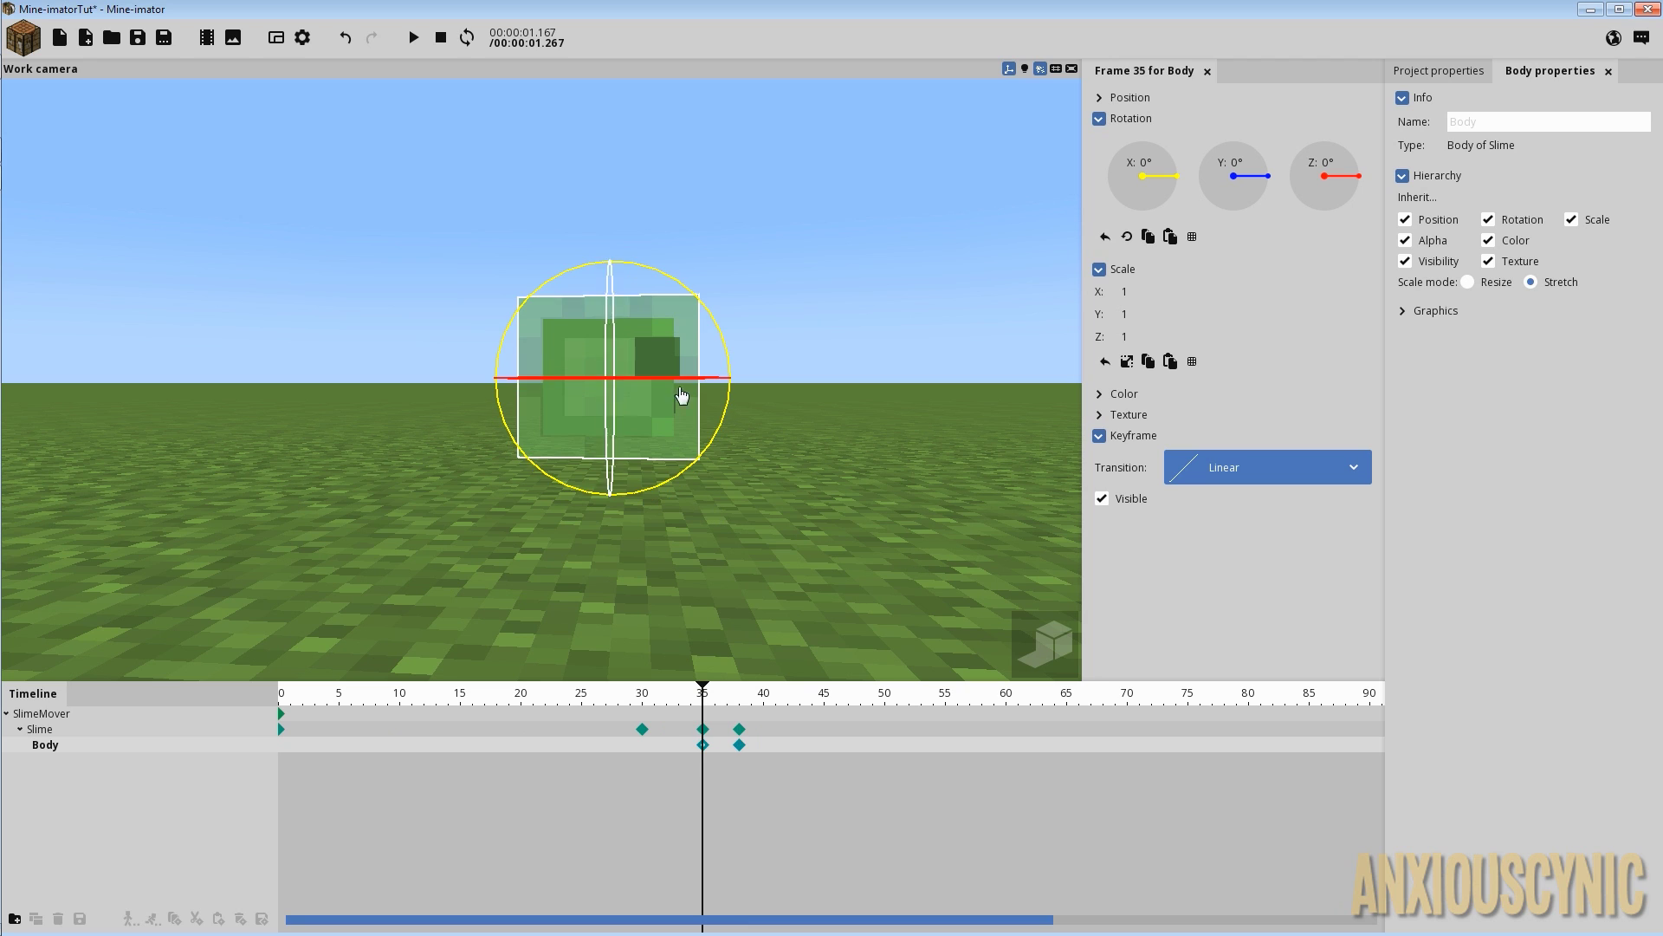
{"action": "left_click", "coordinate": [739, 746]}
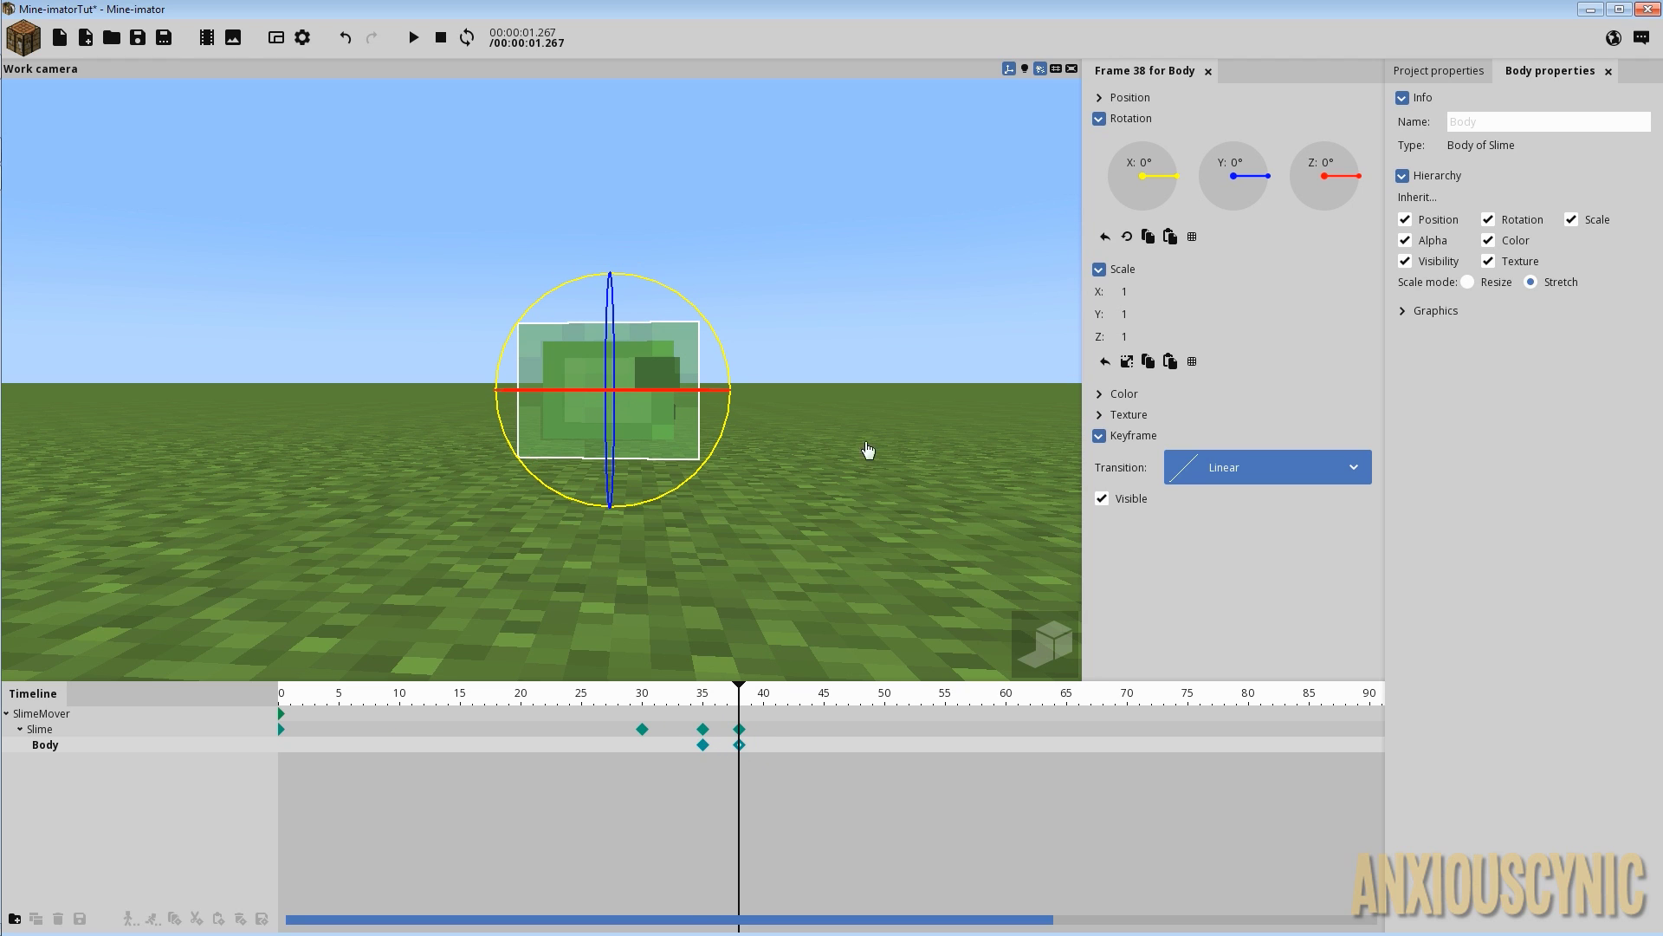
Try an X rotation of 2° on the Body at frame 38 and preview the tilt.
{"action": "left_click_drag", "start_coordinate": [667, 306], "coordinate": [678, 303]}
{"action": "left_click", "coordinate": [1155, 189]}
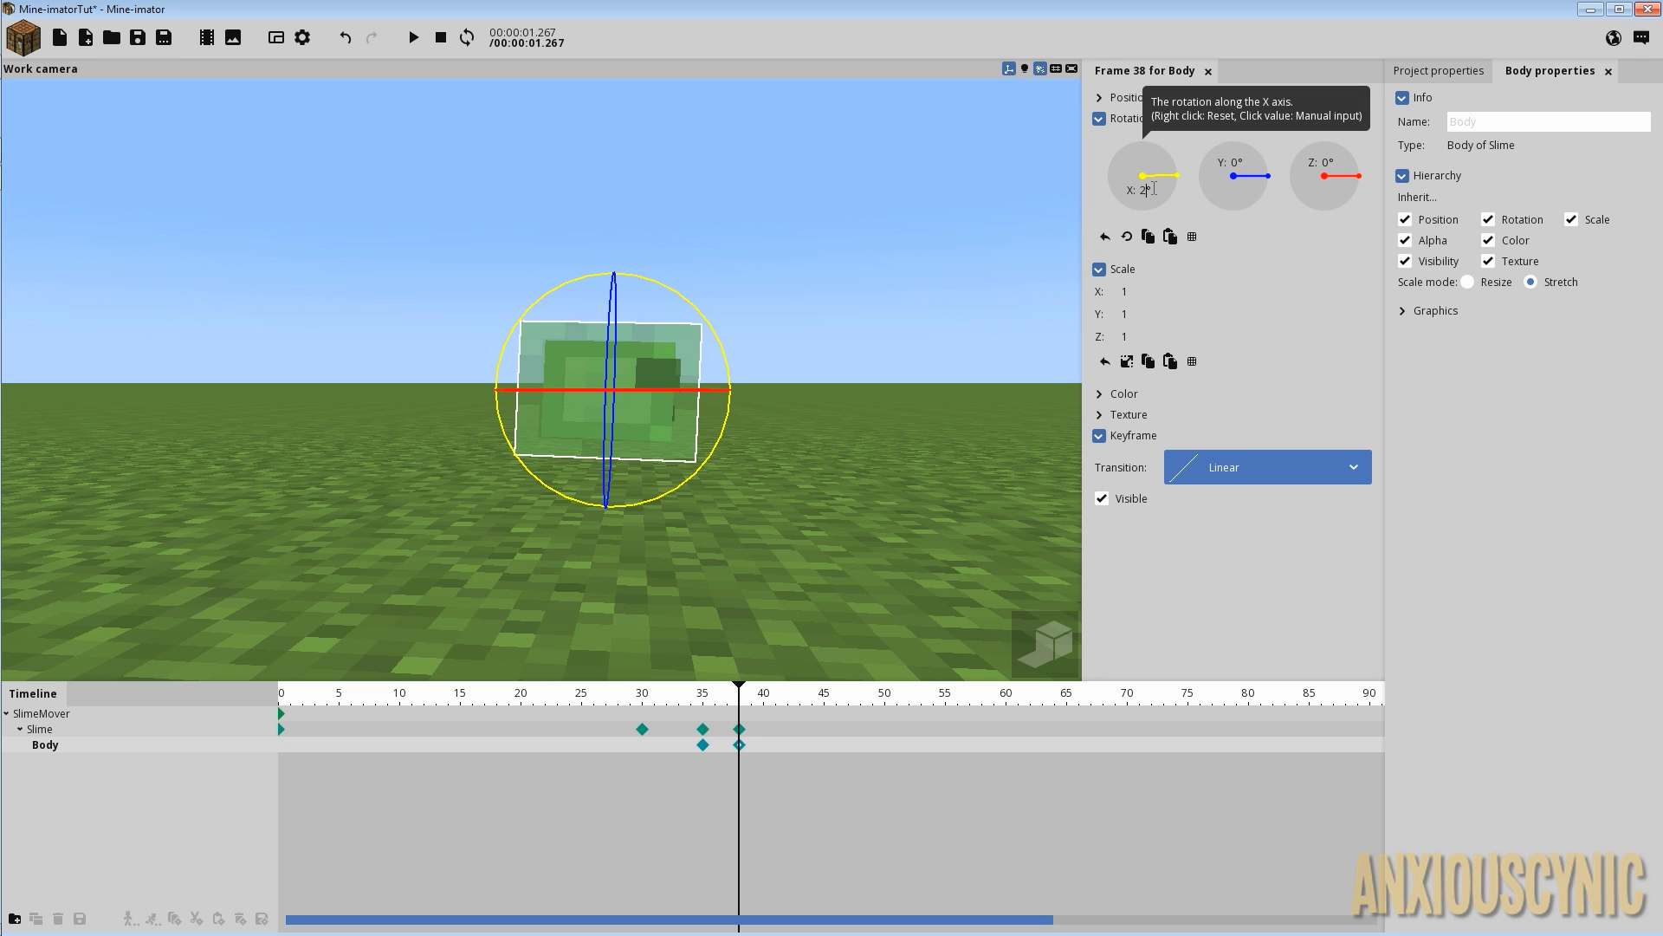
{"action": "left_click_drag", "start_coordinate": [710, 700], "coordinate": [659, 688]}
{"action": "key", "text": "space"}
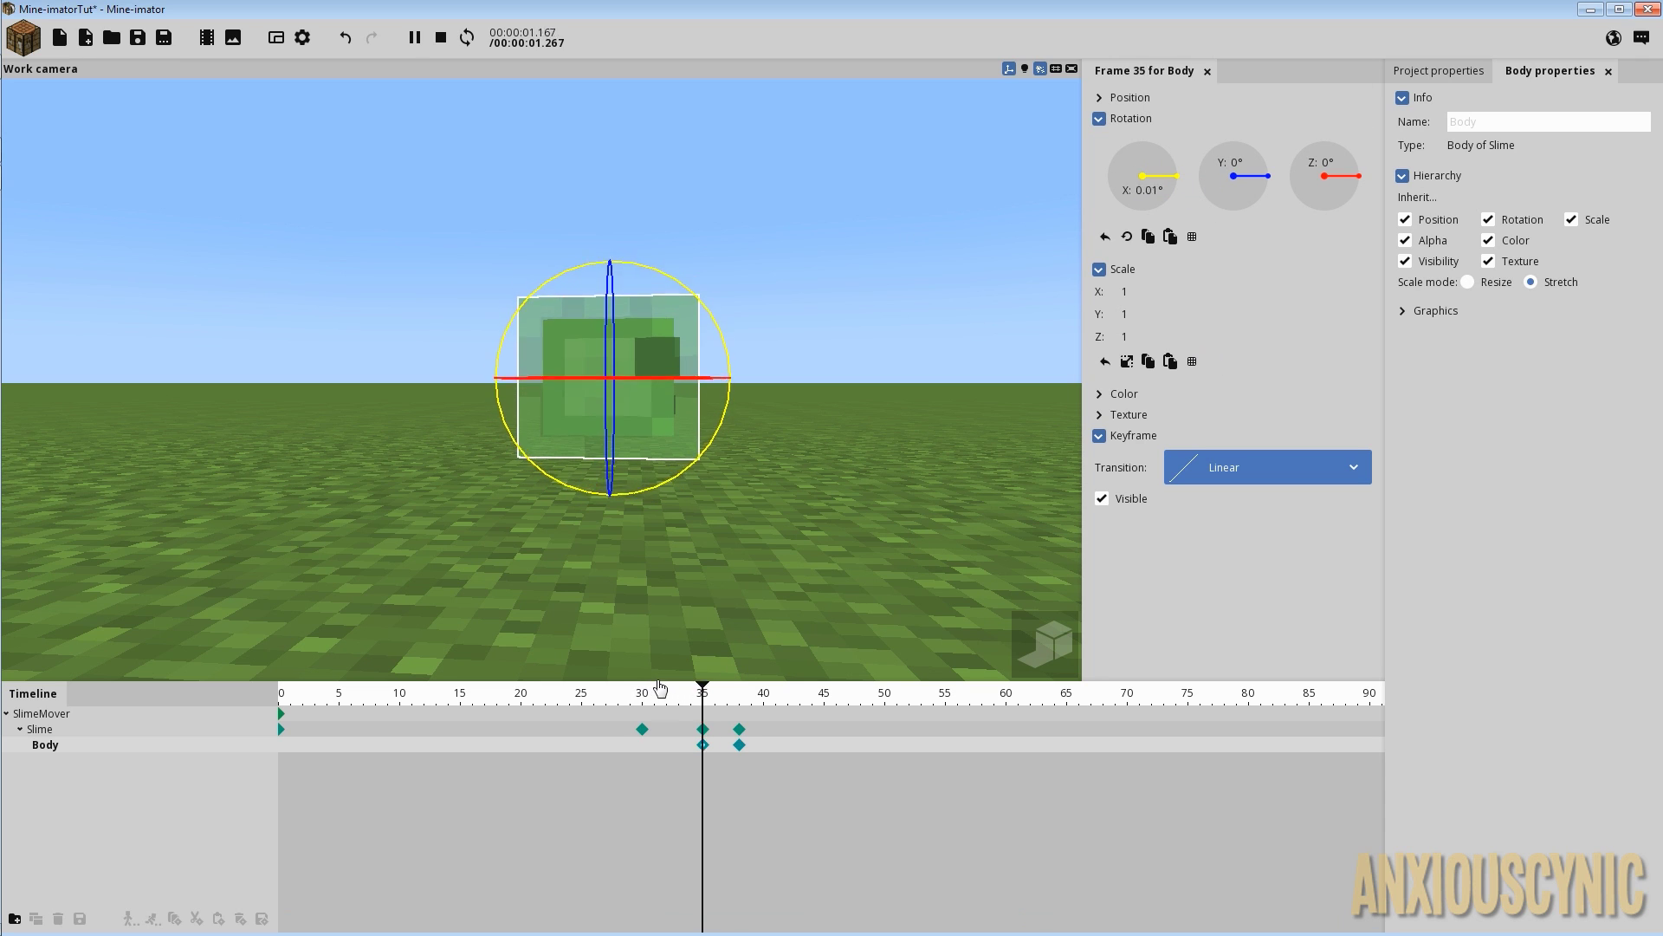
{"action": "key", "text": "space"}
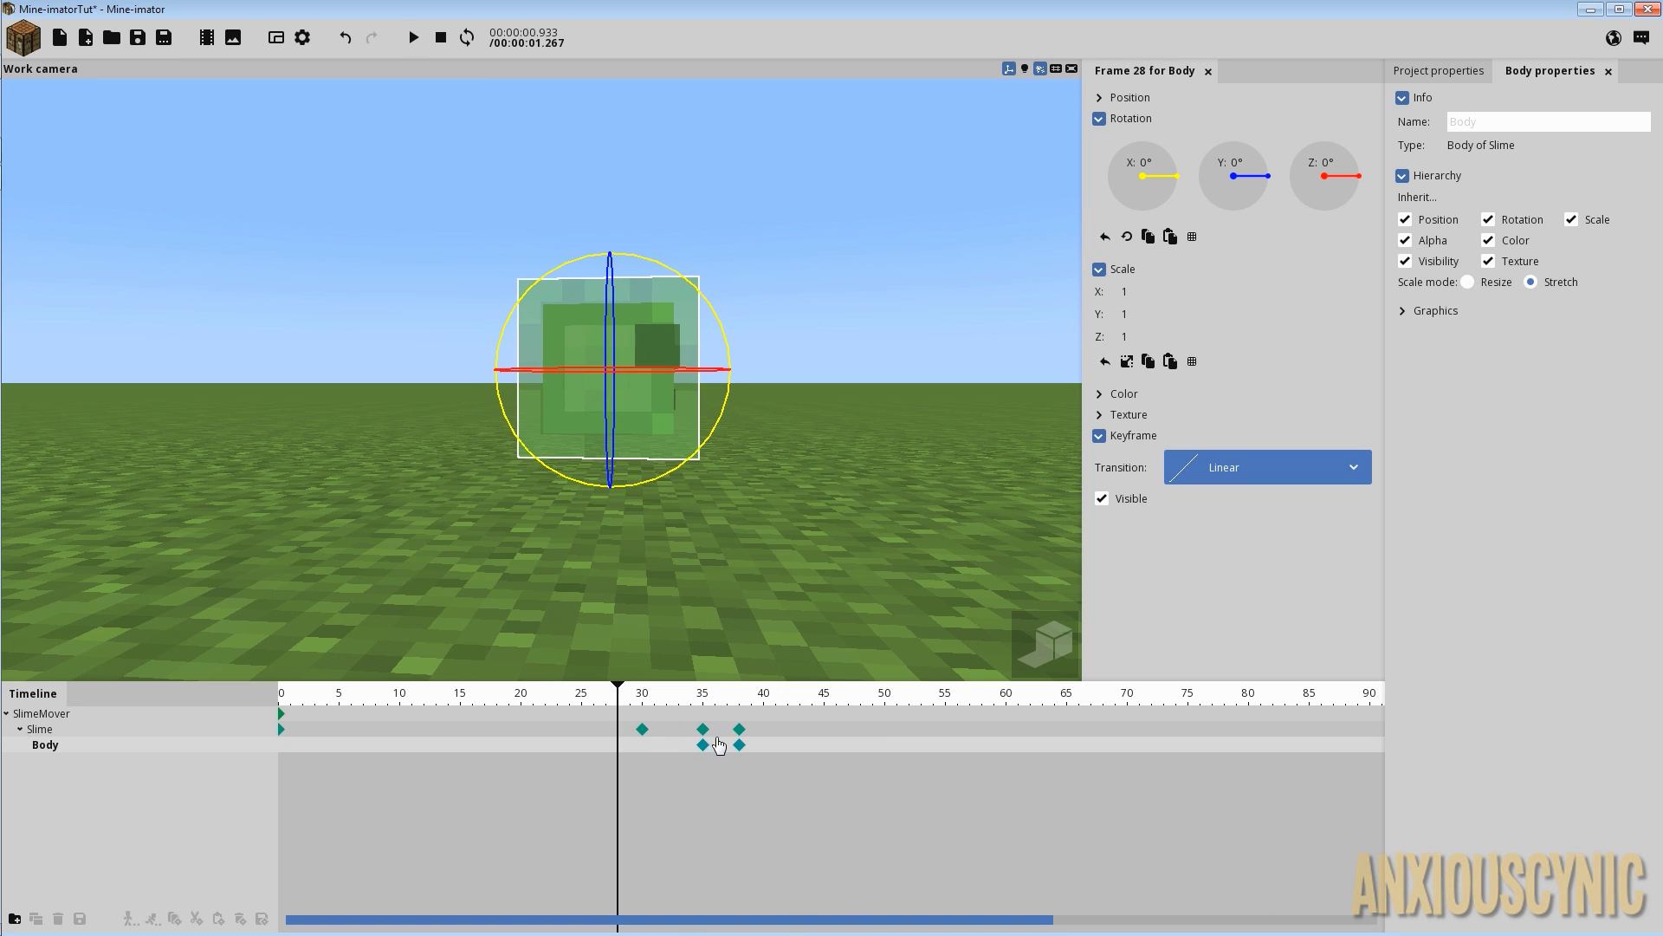
Set the Body's X rotation to 1° at frame 38 and save the project.
{"action": "left_click", "coordinate": [705, 746]}
{"action": "left_click", "coordinate": [741, 747]}
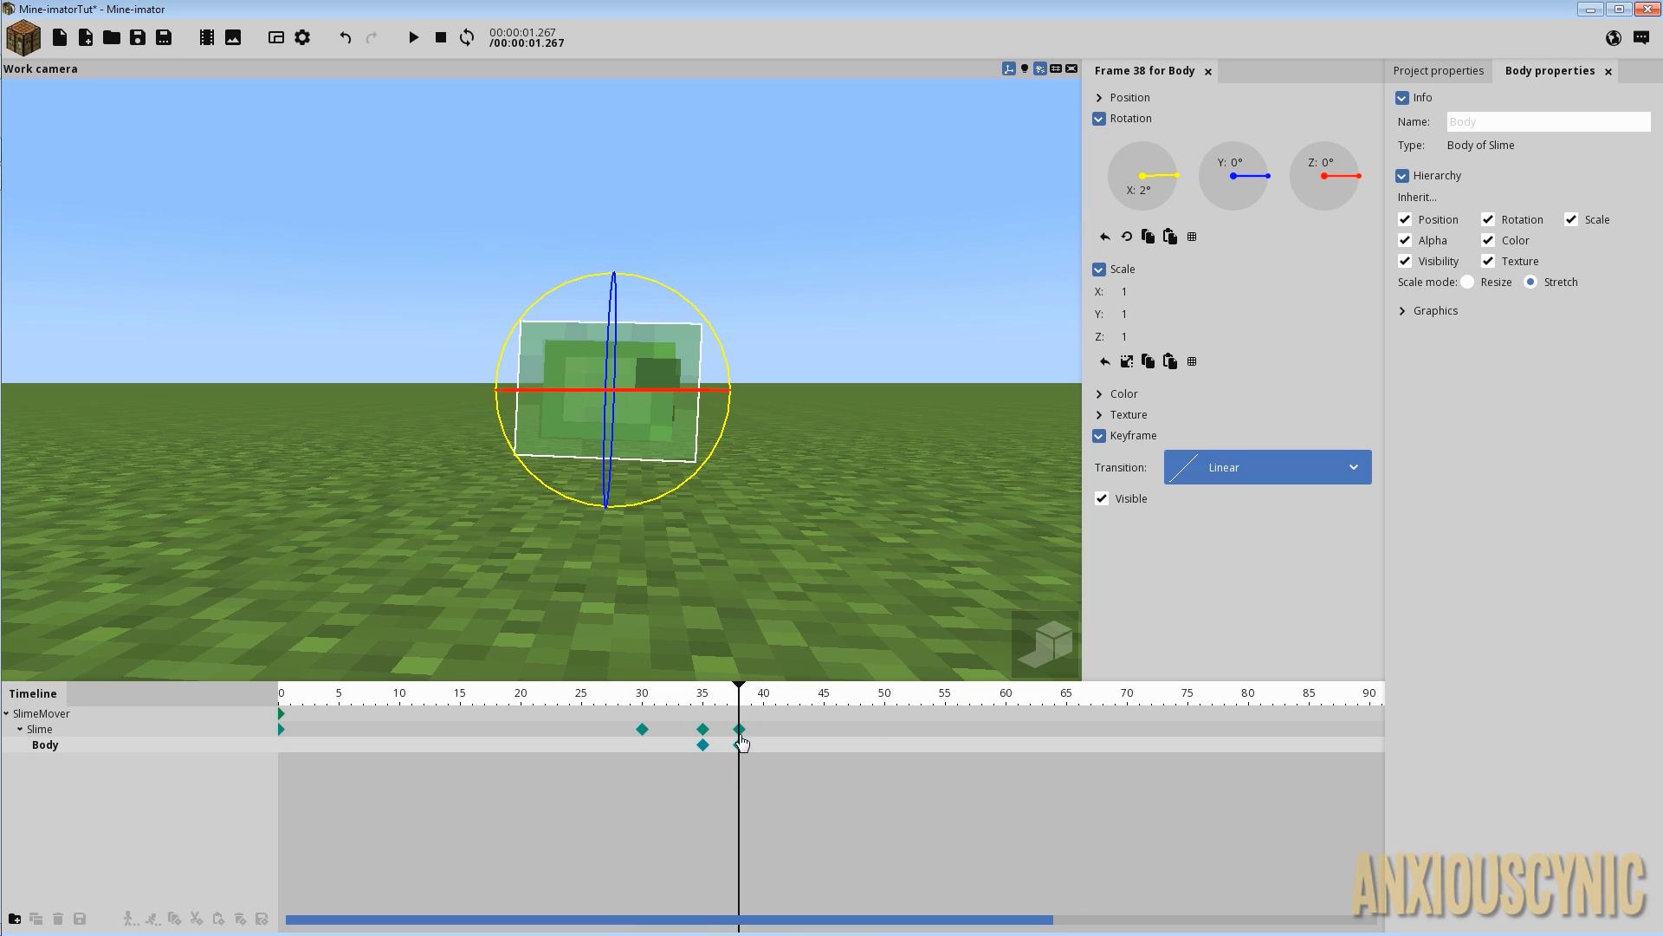
{"action": "left_click_drag", "start_coordinate": [700, 692], "coordinate": [739, 741]}
{"action": "left_click", "coordinate": [761, 754]}
{"action": "left_click", "coordinate": [741, 746]}
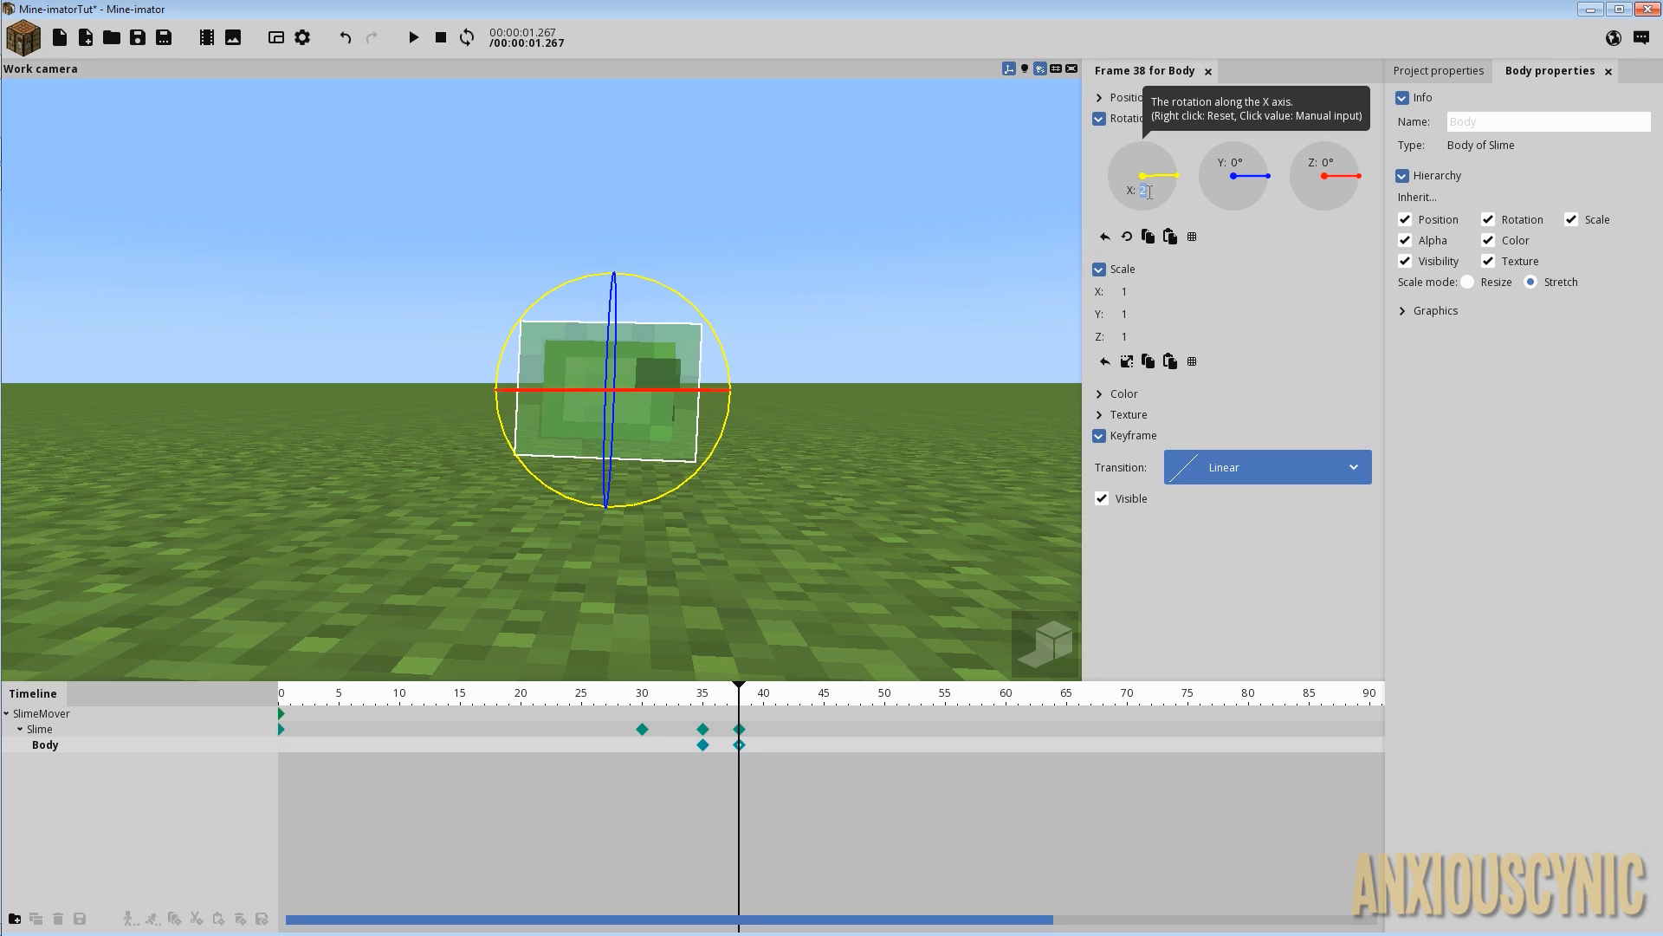
{"action": "left_click", "coordinate": [137, 38]}
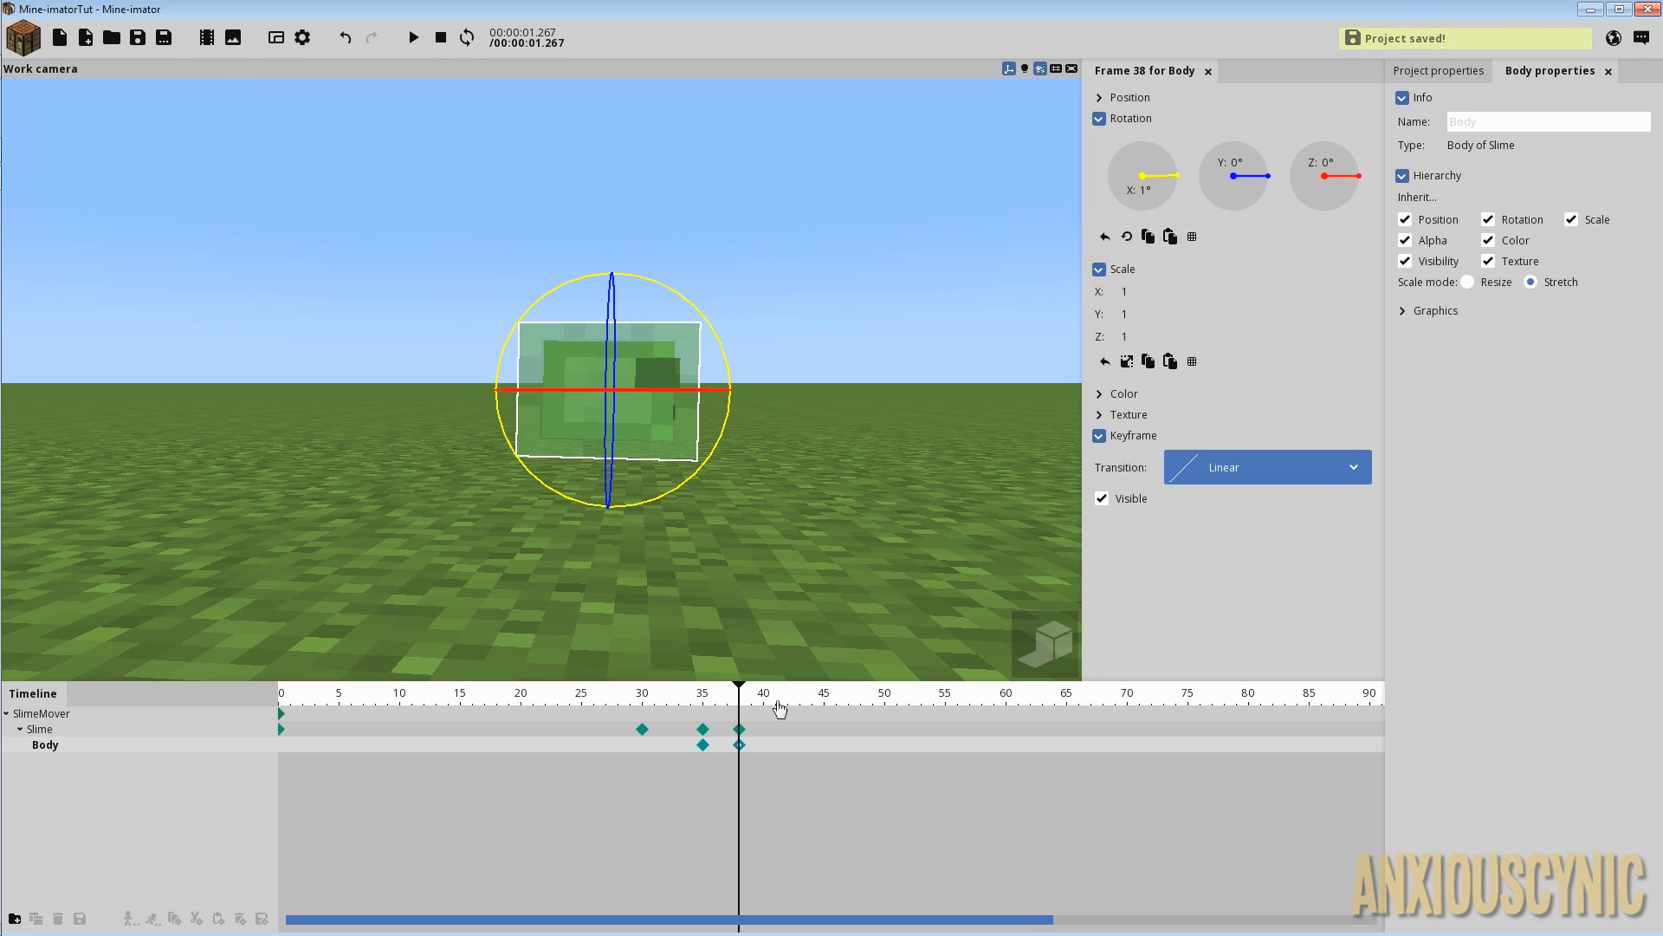
Try a jump keyframe on the Slime at frame 55 with its Z position at 16.
{"action": "left_click_drag", "start_coordinate": [756, 703], "coordinate": [946, 722]}
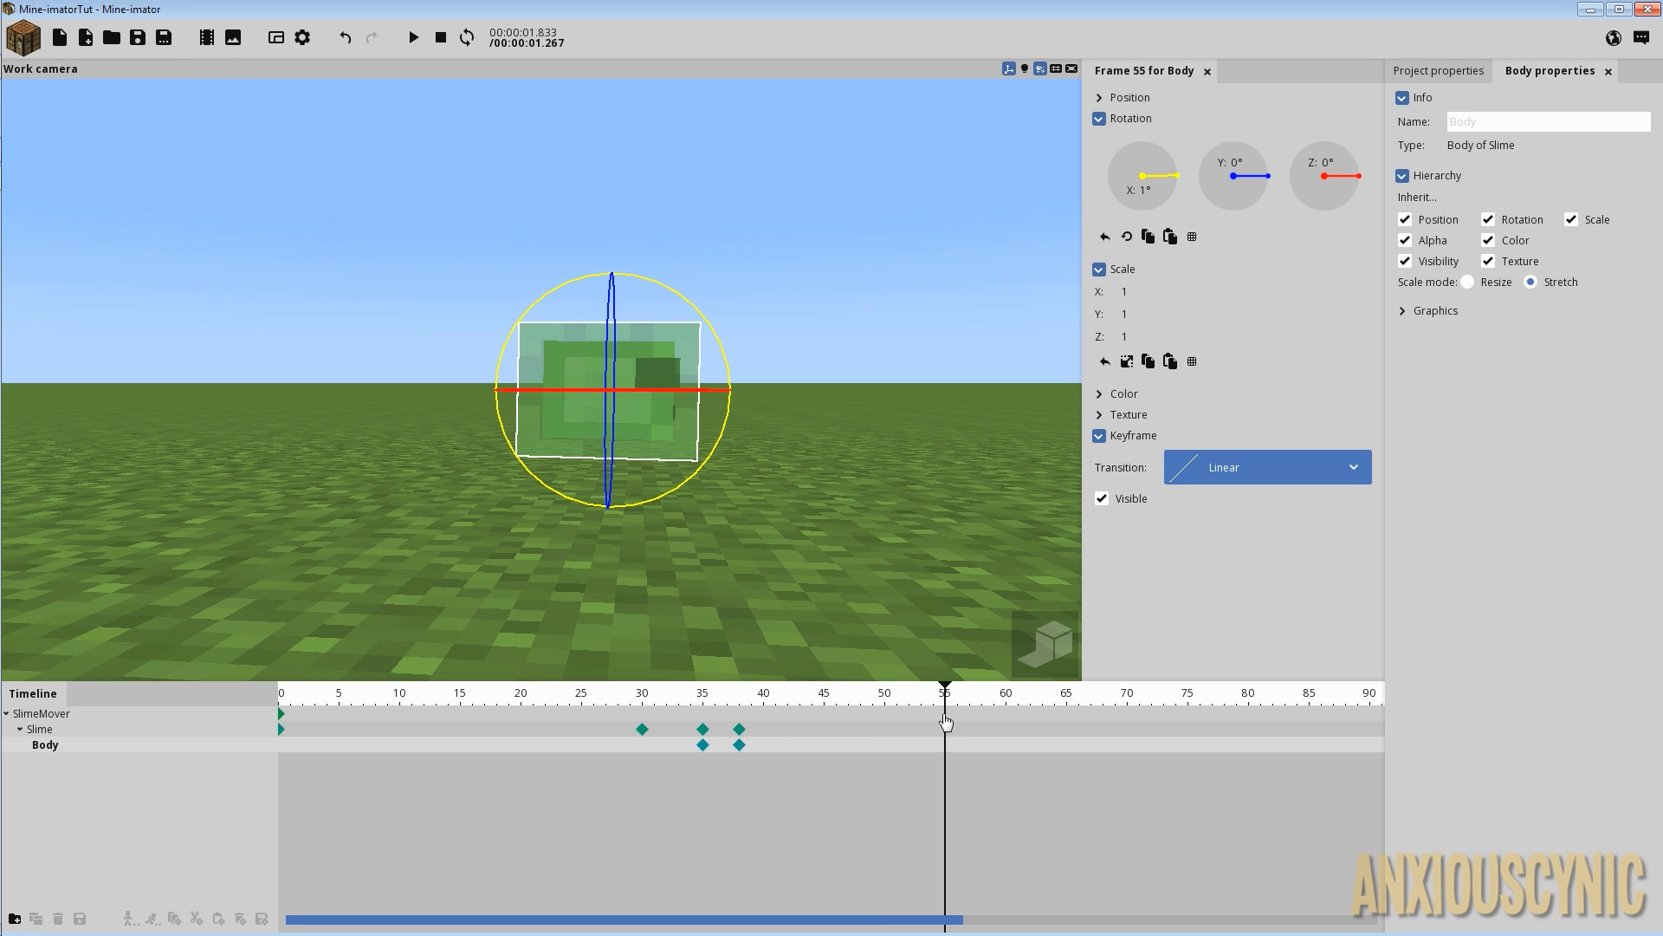
{"action": "left_click", "coordinate": [947, 732]}
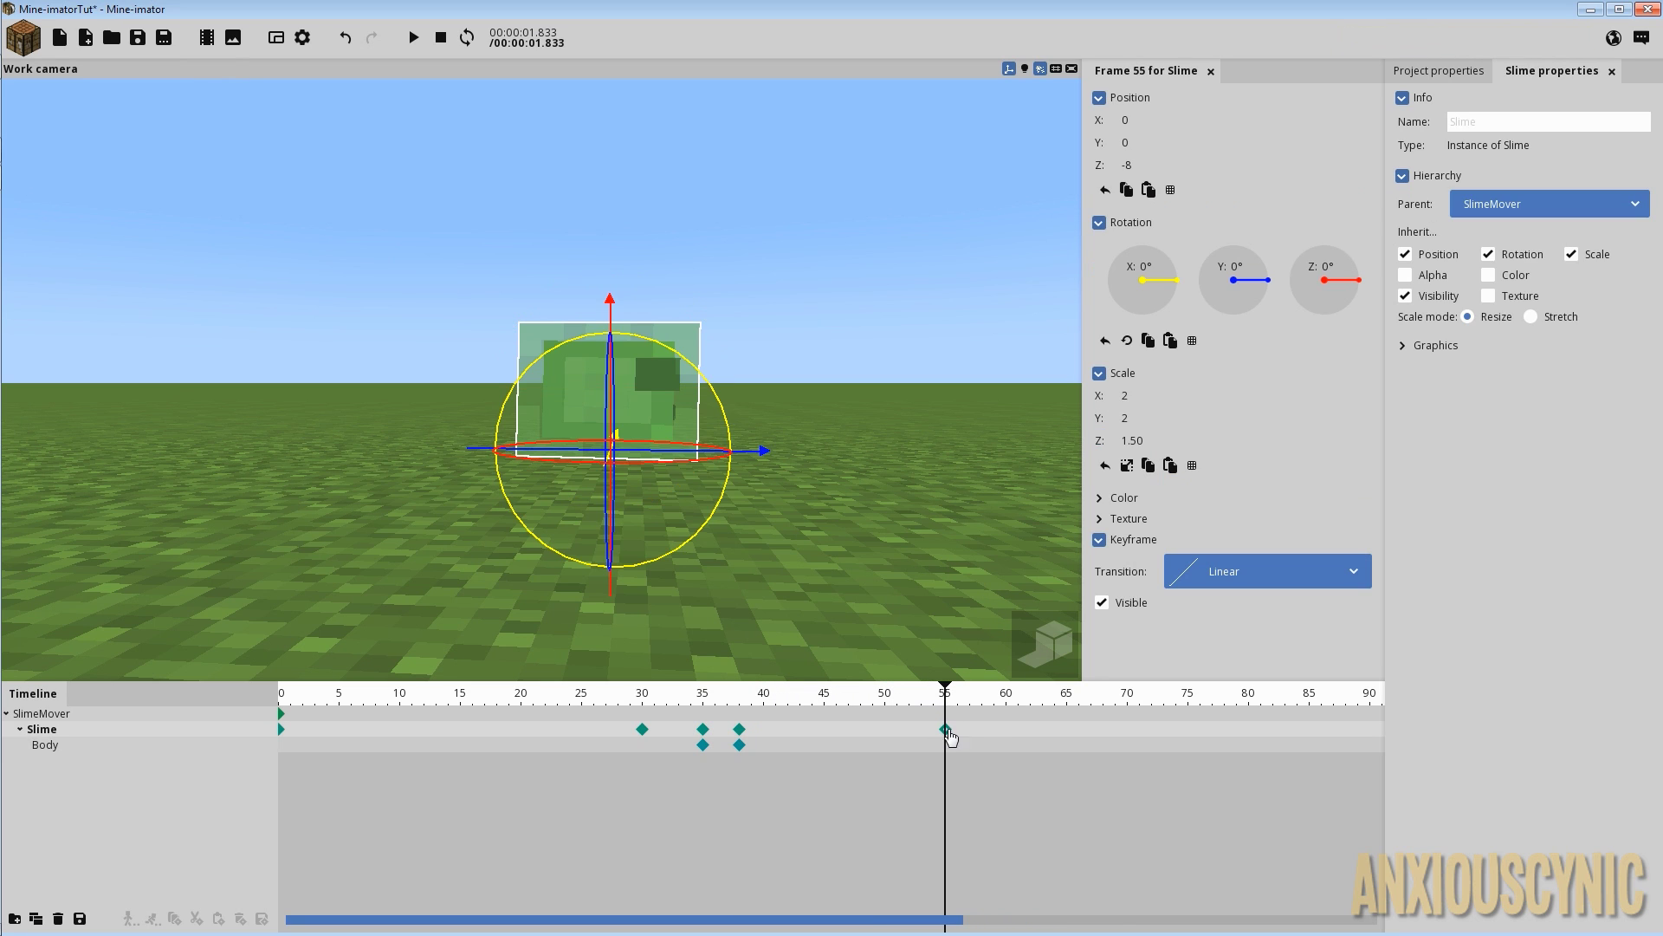
{"action": "mouse_move", "coordinate": [891, 551]}
{"action": "left_mouse_down"}
{"action": "mouse_move", "coordinate": [845, 545]}
{"action": "mouse_move", "coordinate": [882, 546]}
{"action": "mouse_move", "coordinate": [875, 529]}
{"action": "left_mouse_up"}
{"action": "right_click_drag", "start_coordinate": [875, 528], "coordinate": [823, 537]}
{"action": "key", "text": "w"}
{"action": "left_click_drag", "start_coordinate": [486, 349], "coordinate": [509, 236]}
{"action": "left_click", "coordinate": [1142, 165]}
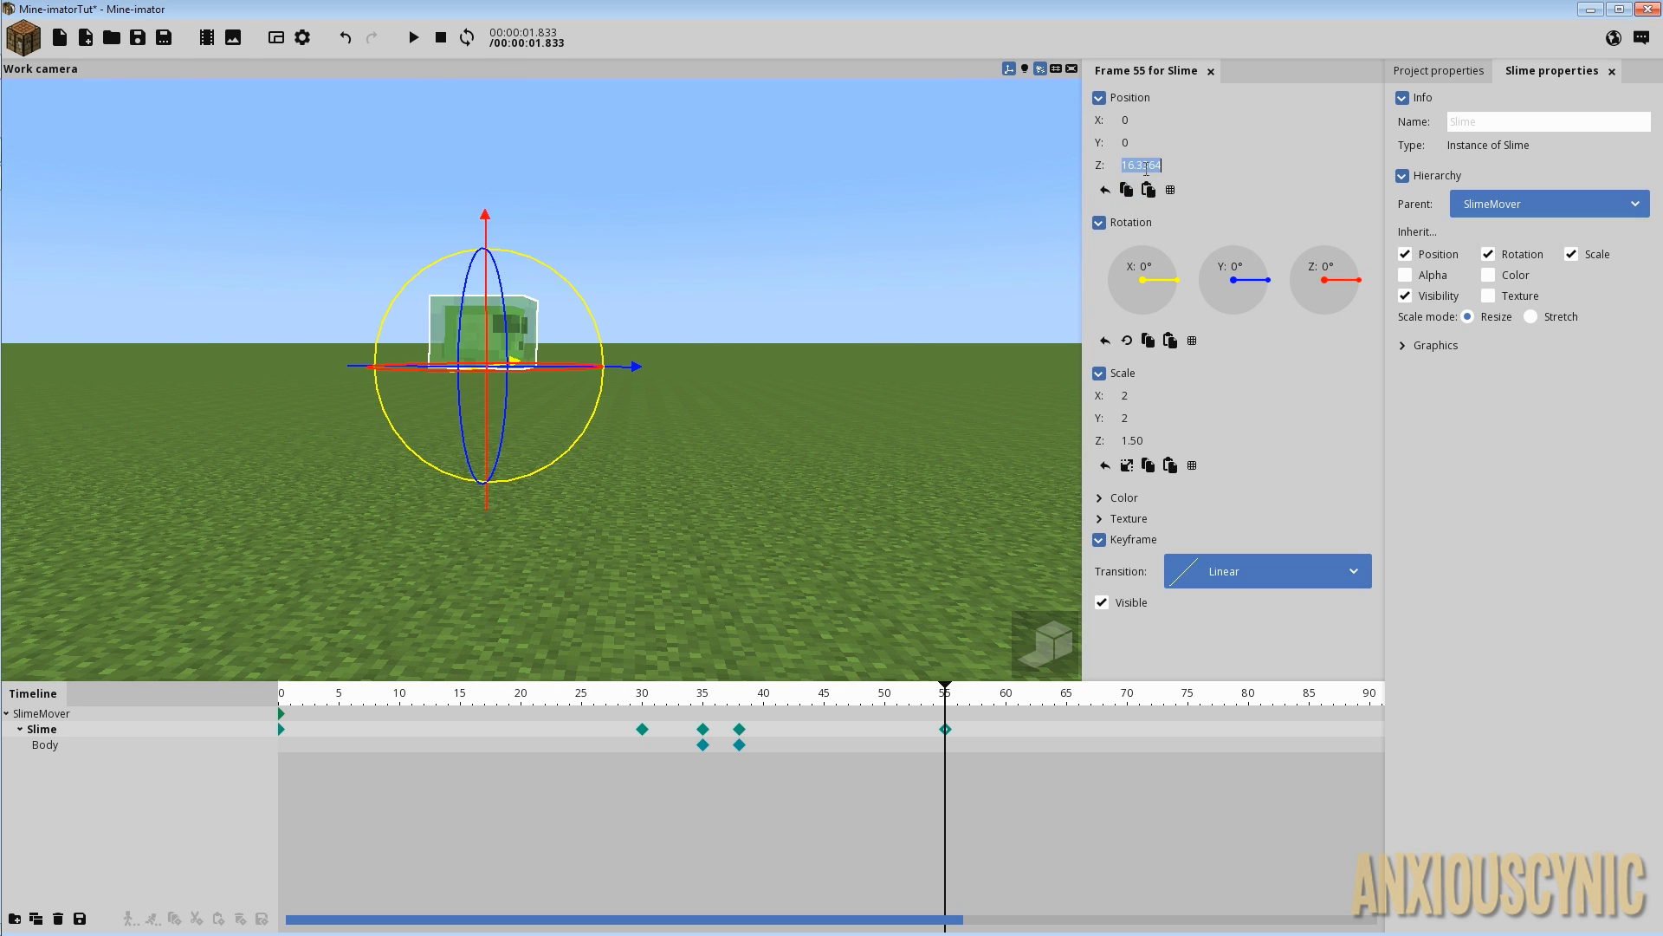
{"action": "type", "text": "16"}
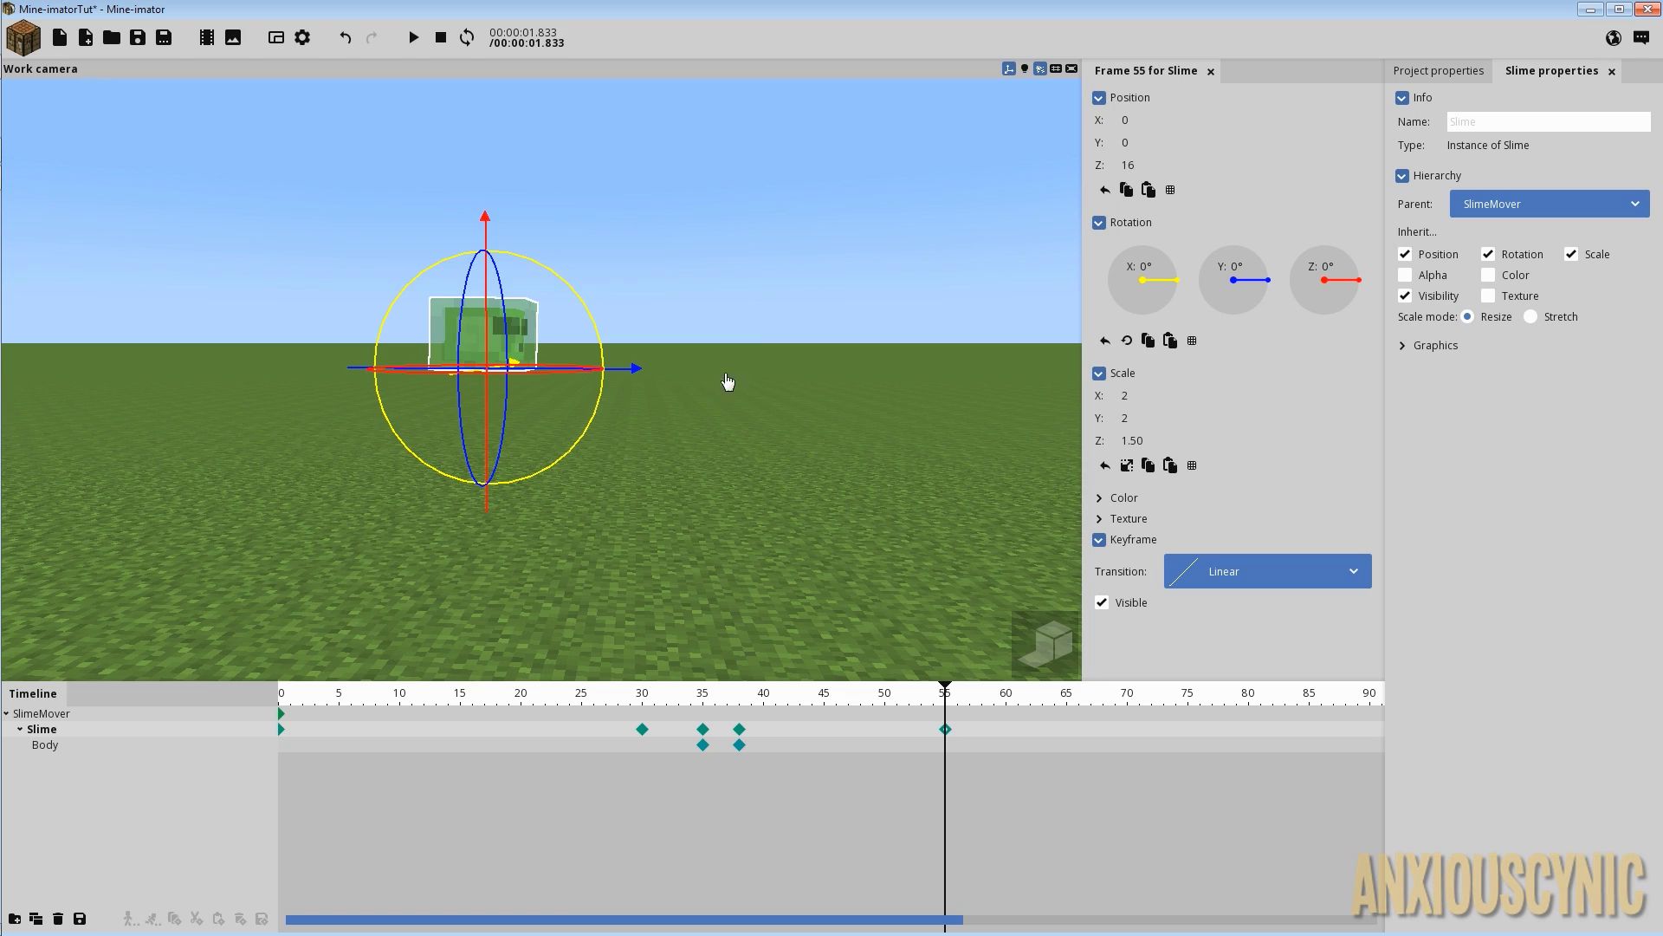
Play back the slime's rise from about frame 37 to check the jump motion.
{"action": "left_click_drag", "start_coordinate": [727, 382], "coordinate": [732, 339]}
{"action": "right_click_drag", "start_coordinate": [731, 339], "coordinate": [780, 360]}
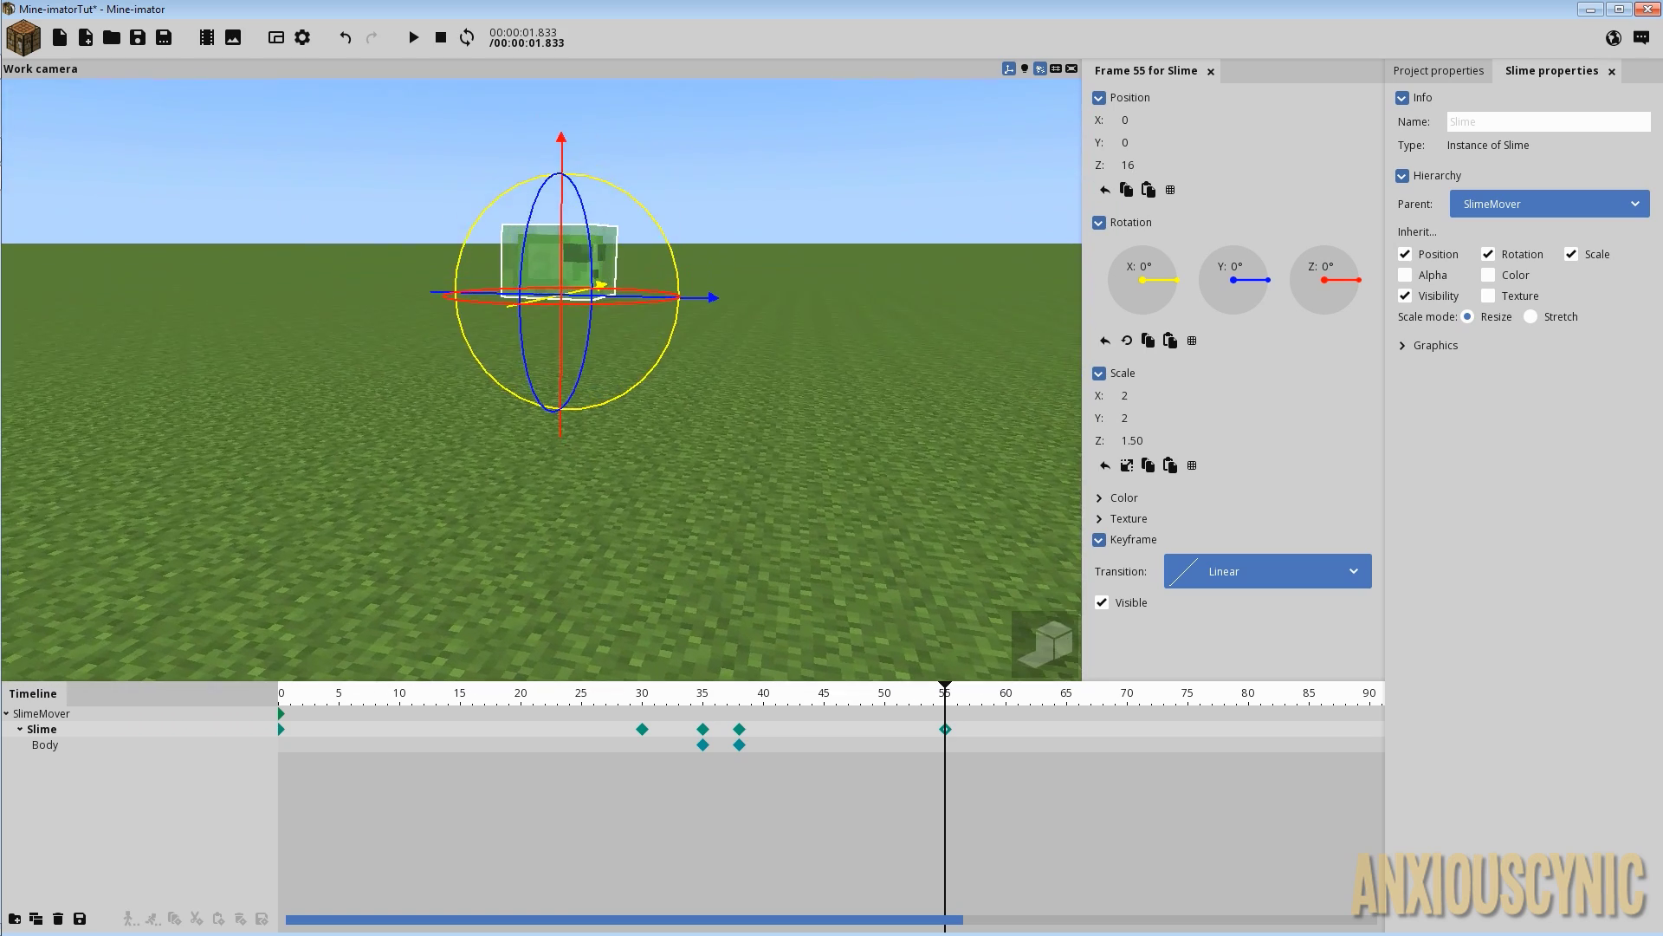
{"action": "left_click_drag", "start_coordinate": [799, 478], "coordinate": [799, 479]}
{"action": "left_click", "coordinate": [722, 697]}
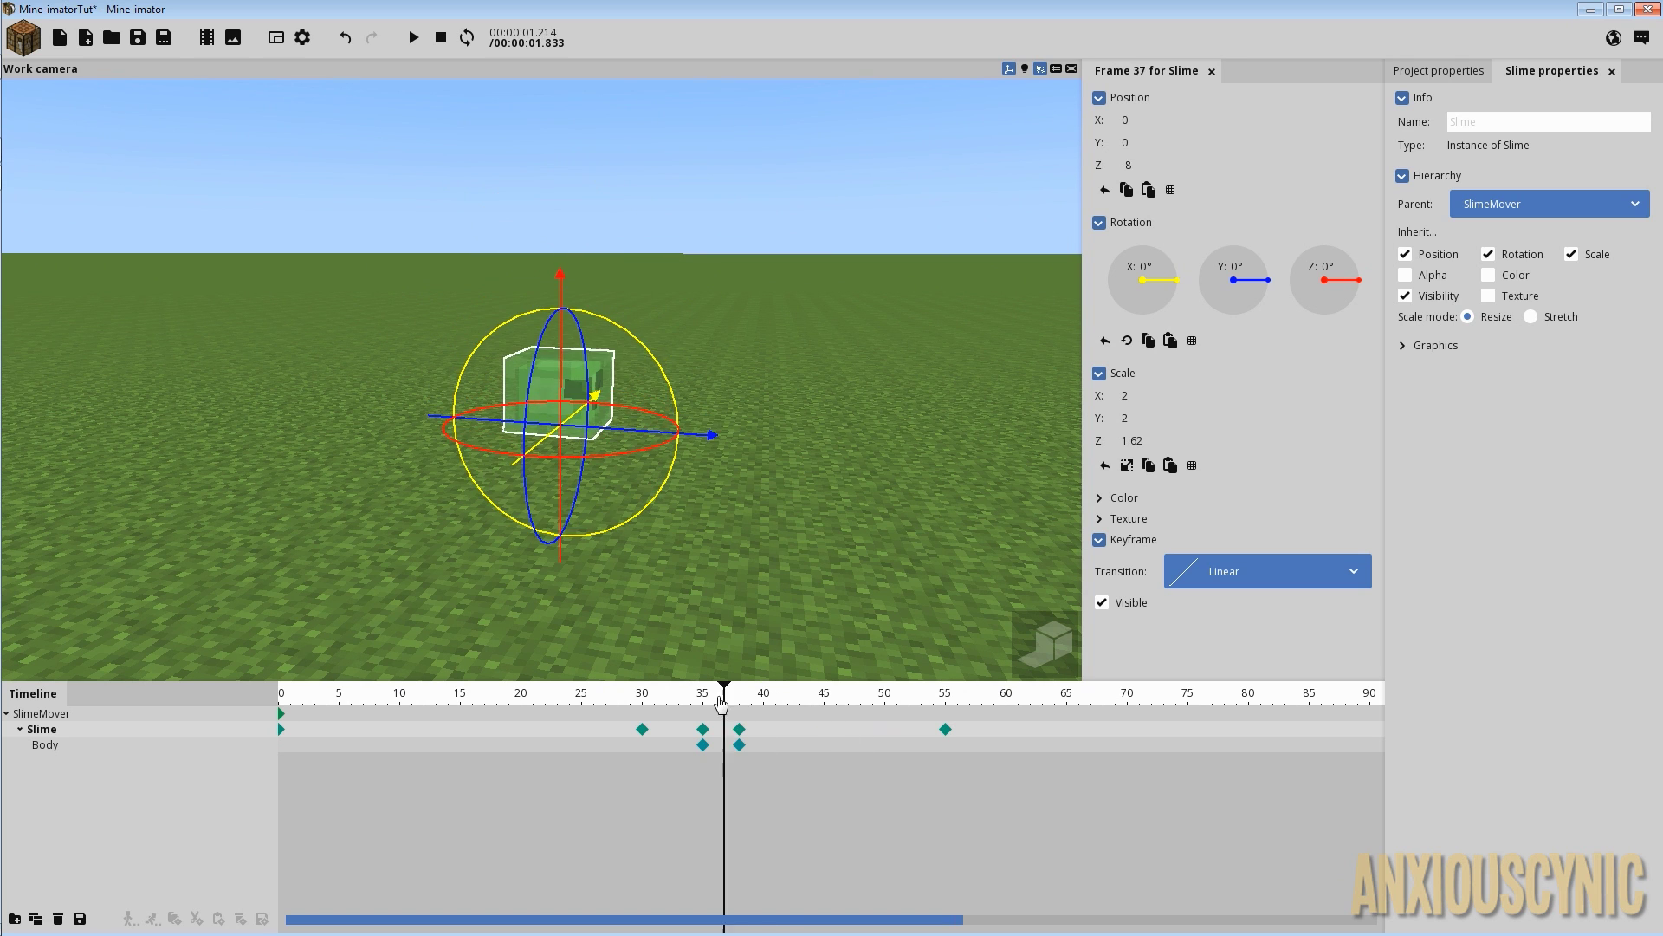
{"action": "key", "text": "space"}
{"action": "key", "text": "space"}
{"action": "key", "text": "space"}
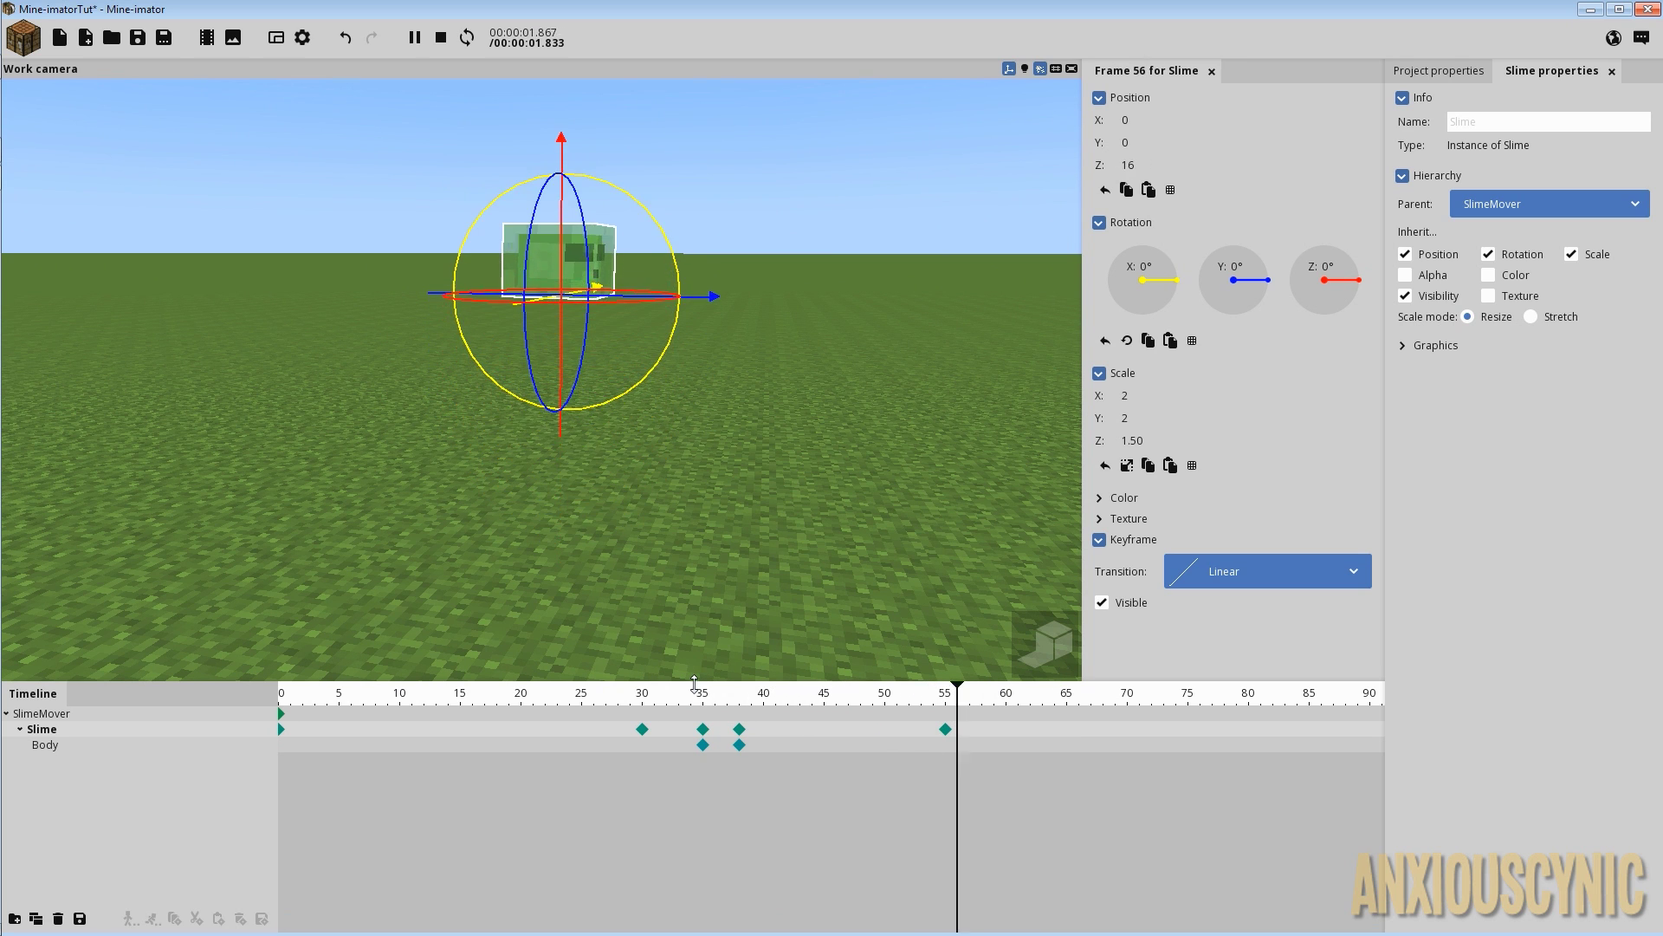
{"action": "key", "text": "space"}
{"action": "key", "text": "space"}
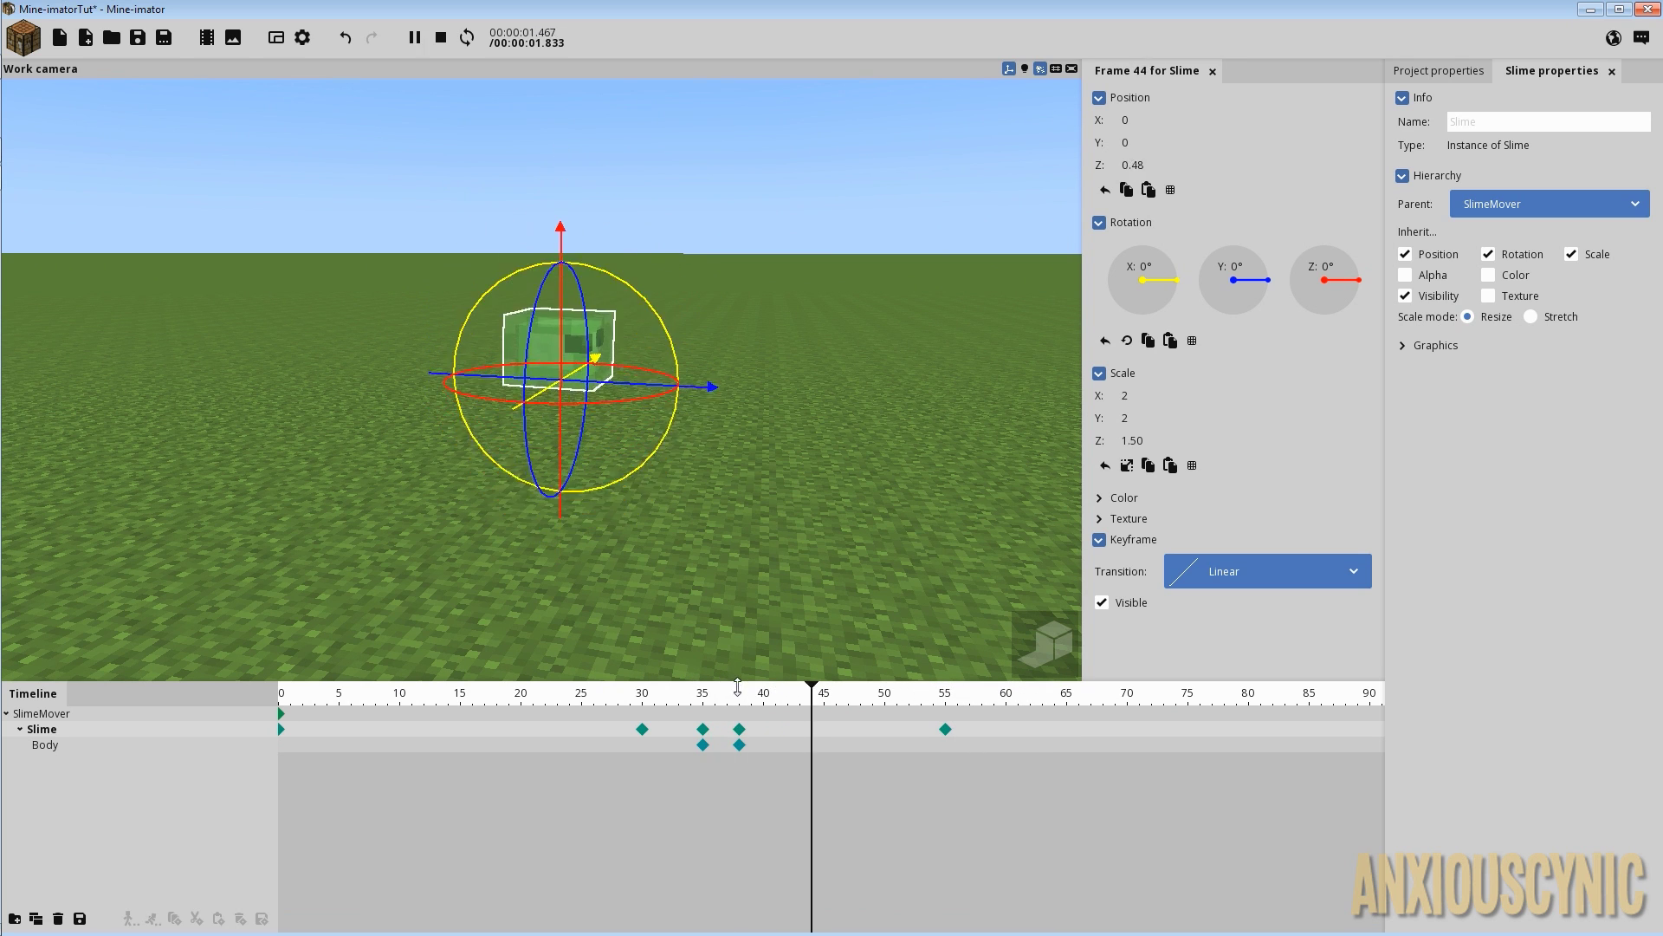
{"action": "left_click", "coordinate": [745, 708]}
{"action": "left_click_drag", "start_coordinate": [745, 708], "coordinate": [958, 709]}
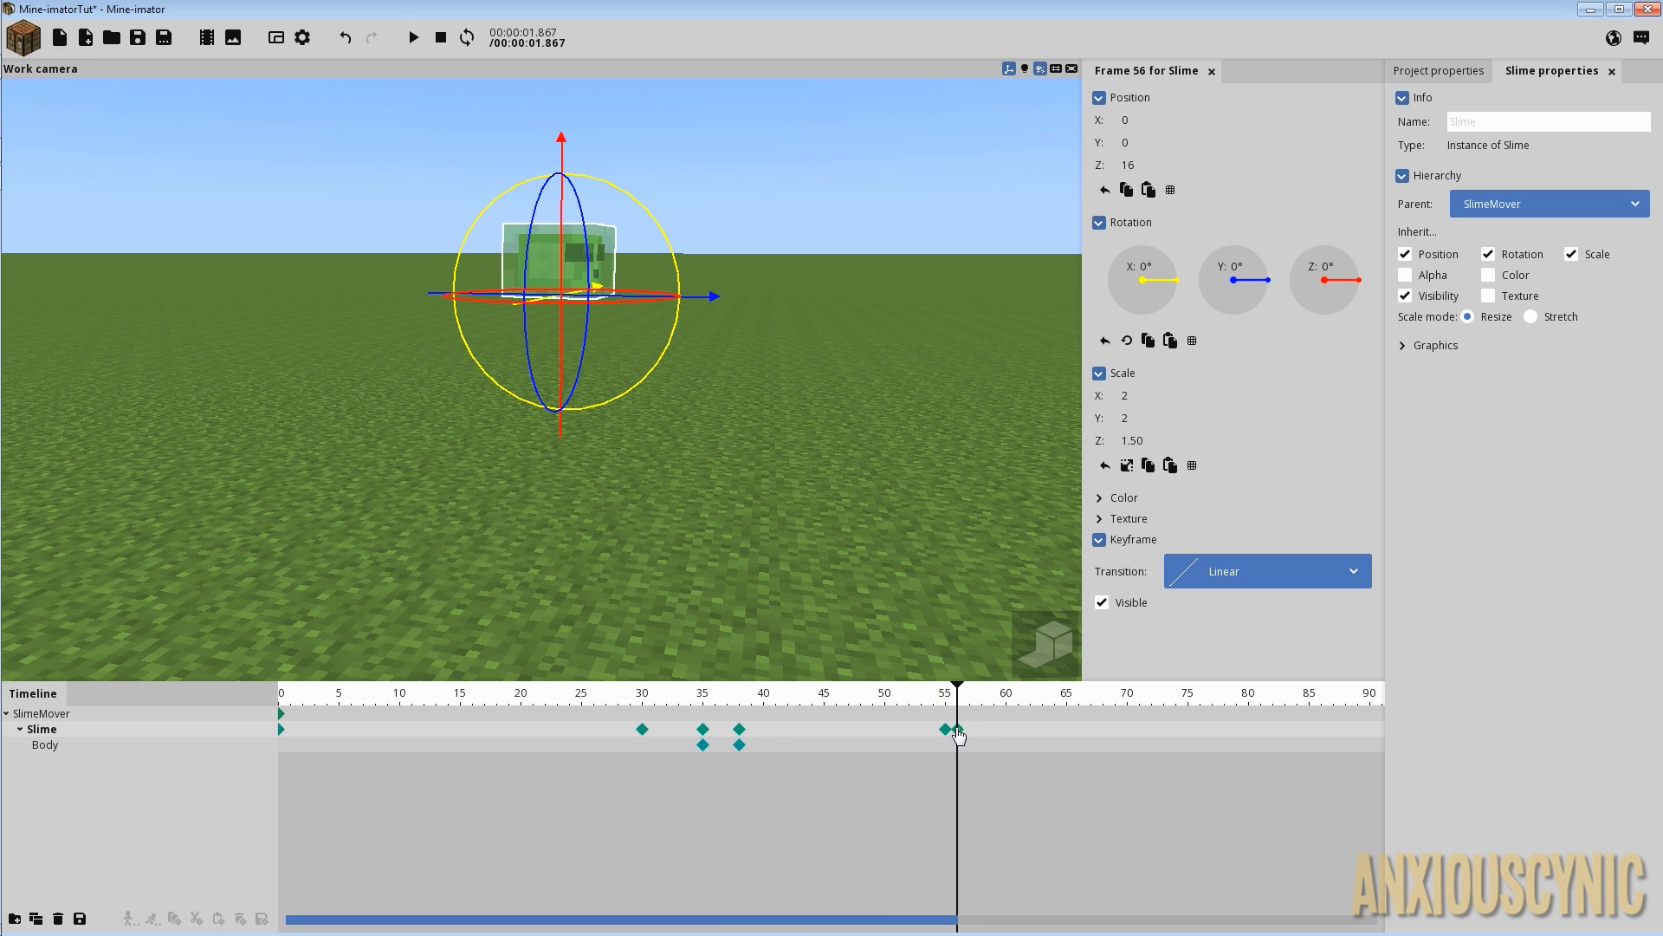
{"action": "key", "text": "Delete"}
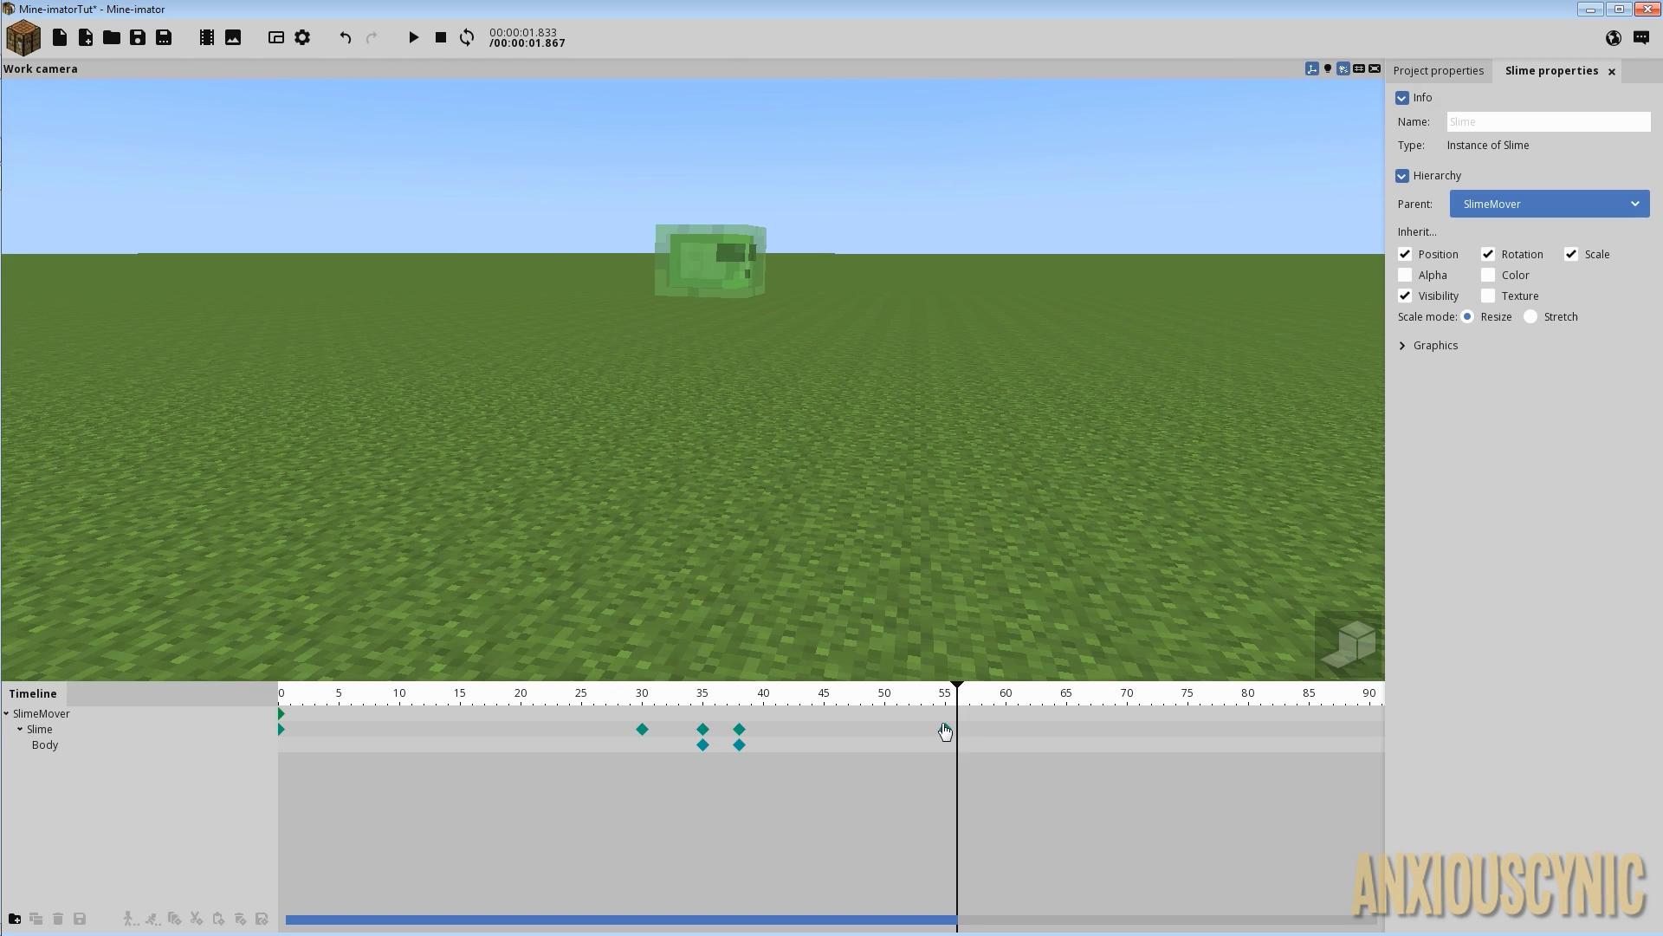
Try stretching the Slime at frame 55 with a Z scale of 2.5.
{"action": "left_click", "coordinate": [947, 730]}
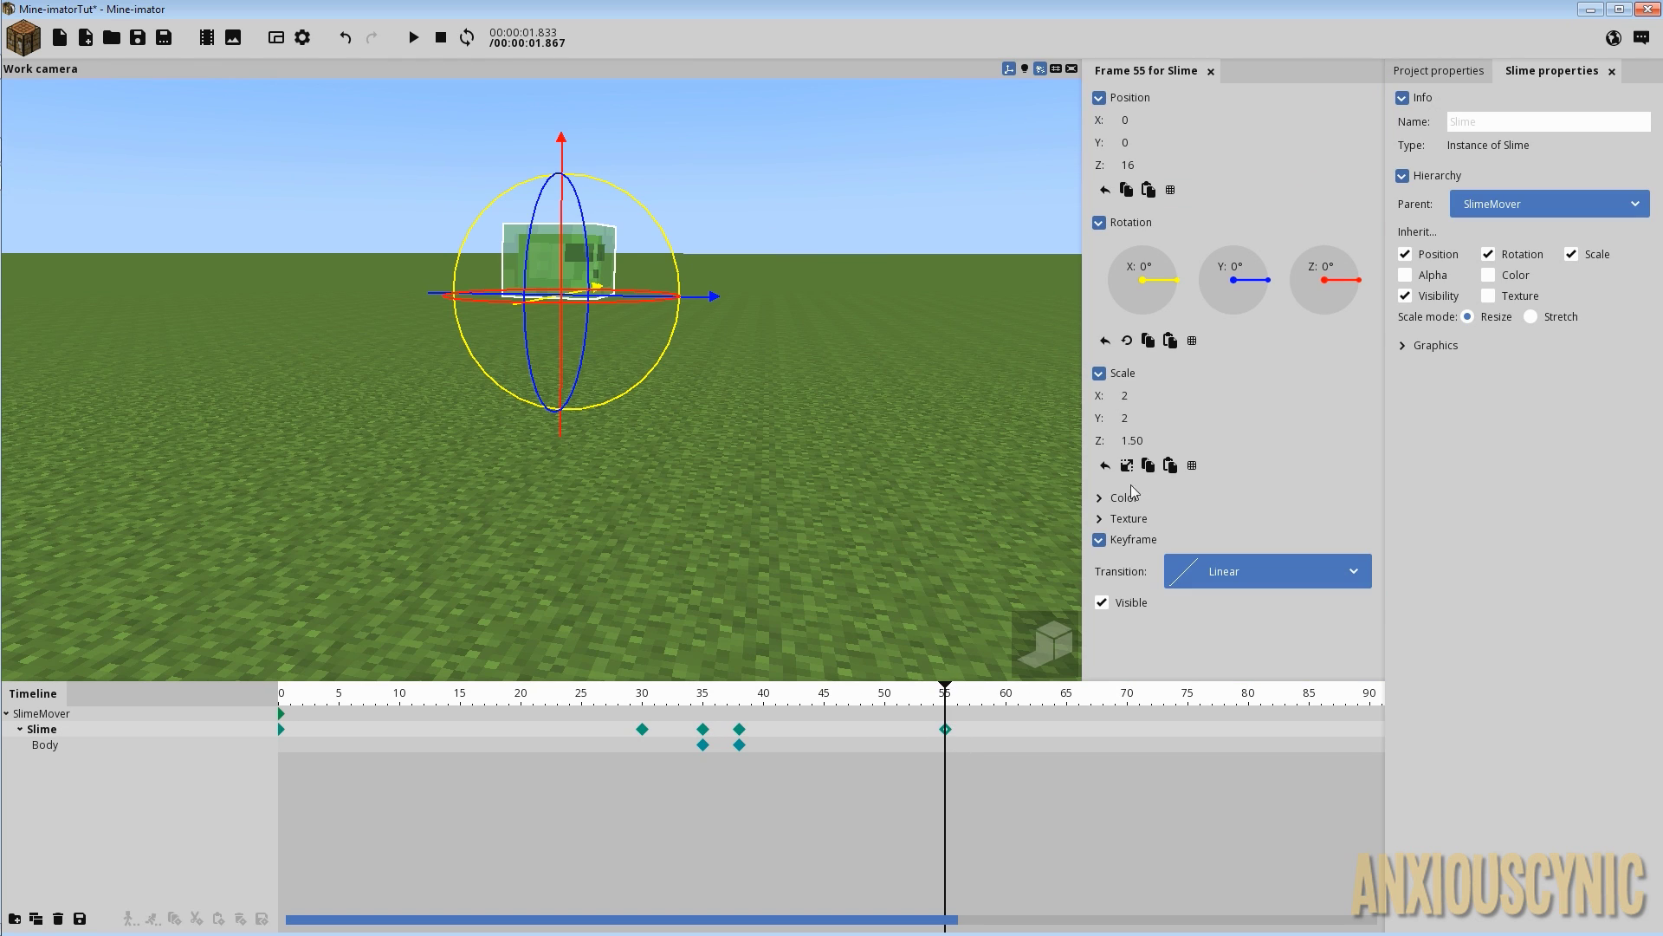
{"action": "left_click_drag", "start_coordinate": [1126, 440], "coordinate": [1154, 440]}
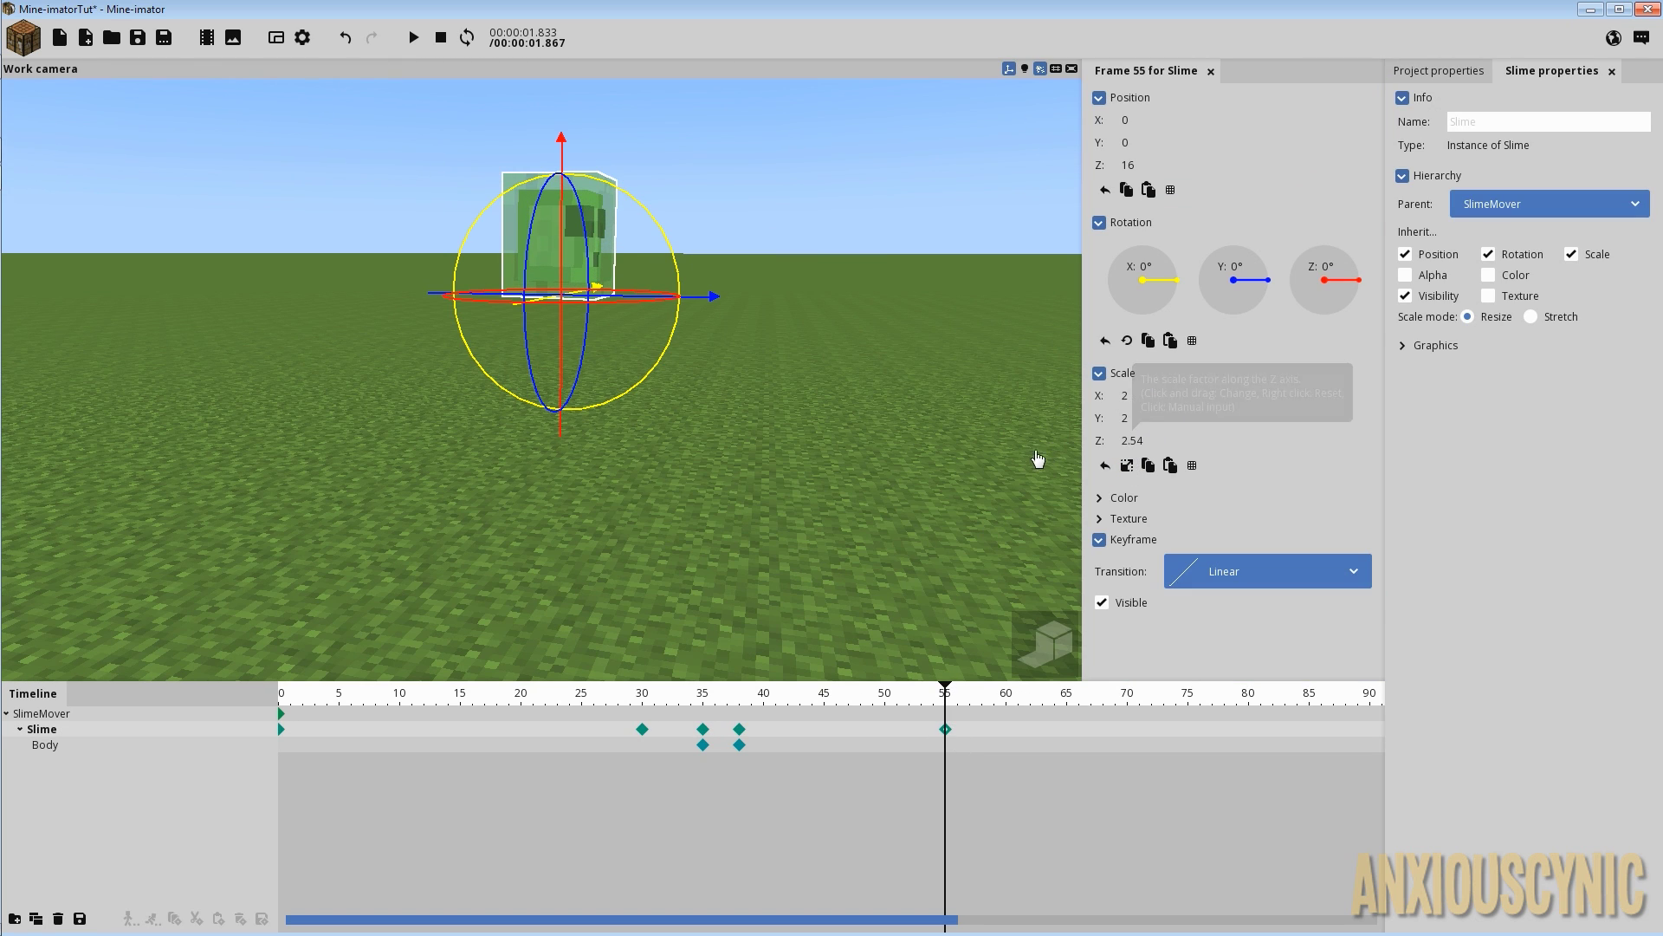
{"action": "left_click", "coordinate": [1144, 441]}
{"action": "type", "text": "2.5"}
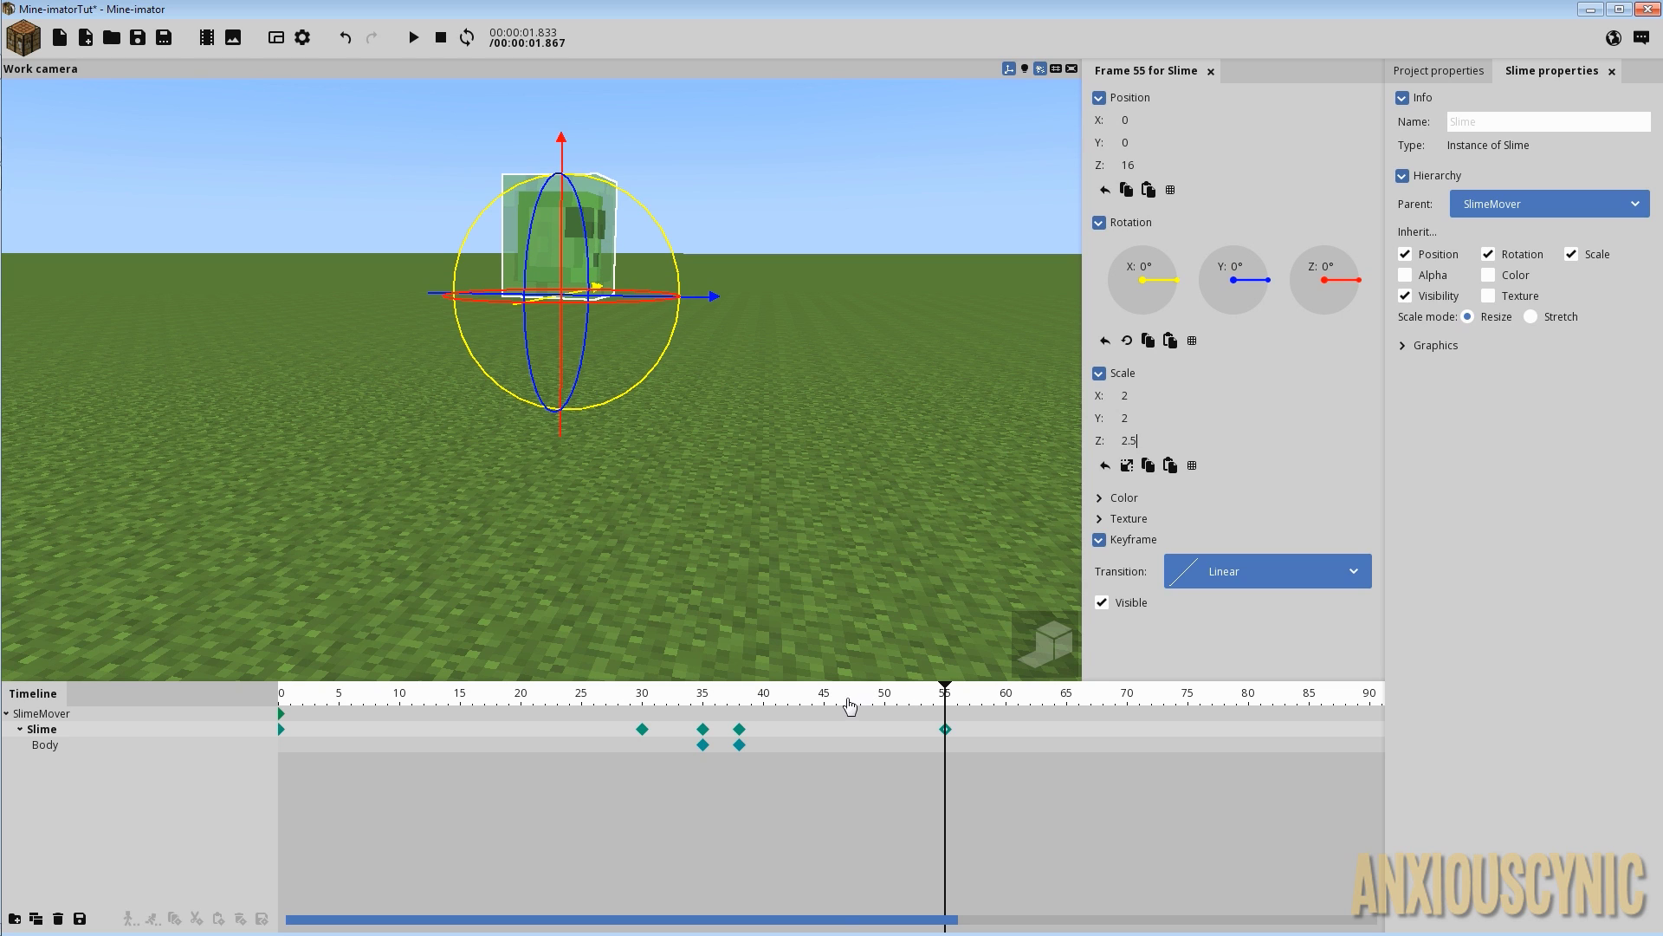
Compare the slime's squash at frames 35 and 38 and preview its stretch on the way up.
{"action": "left_click_drag", "start_coordinate": [849, 706], "coordinate": [703, 719]}
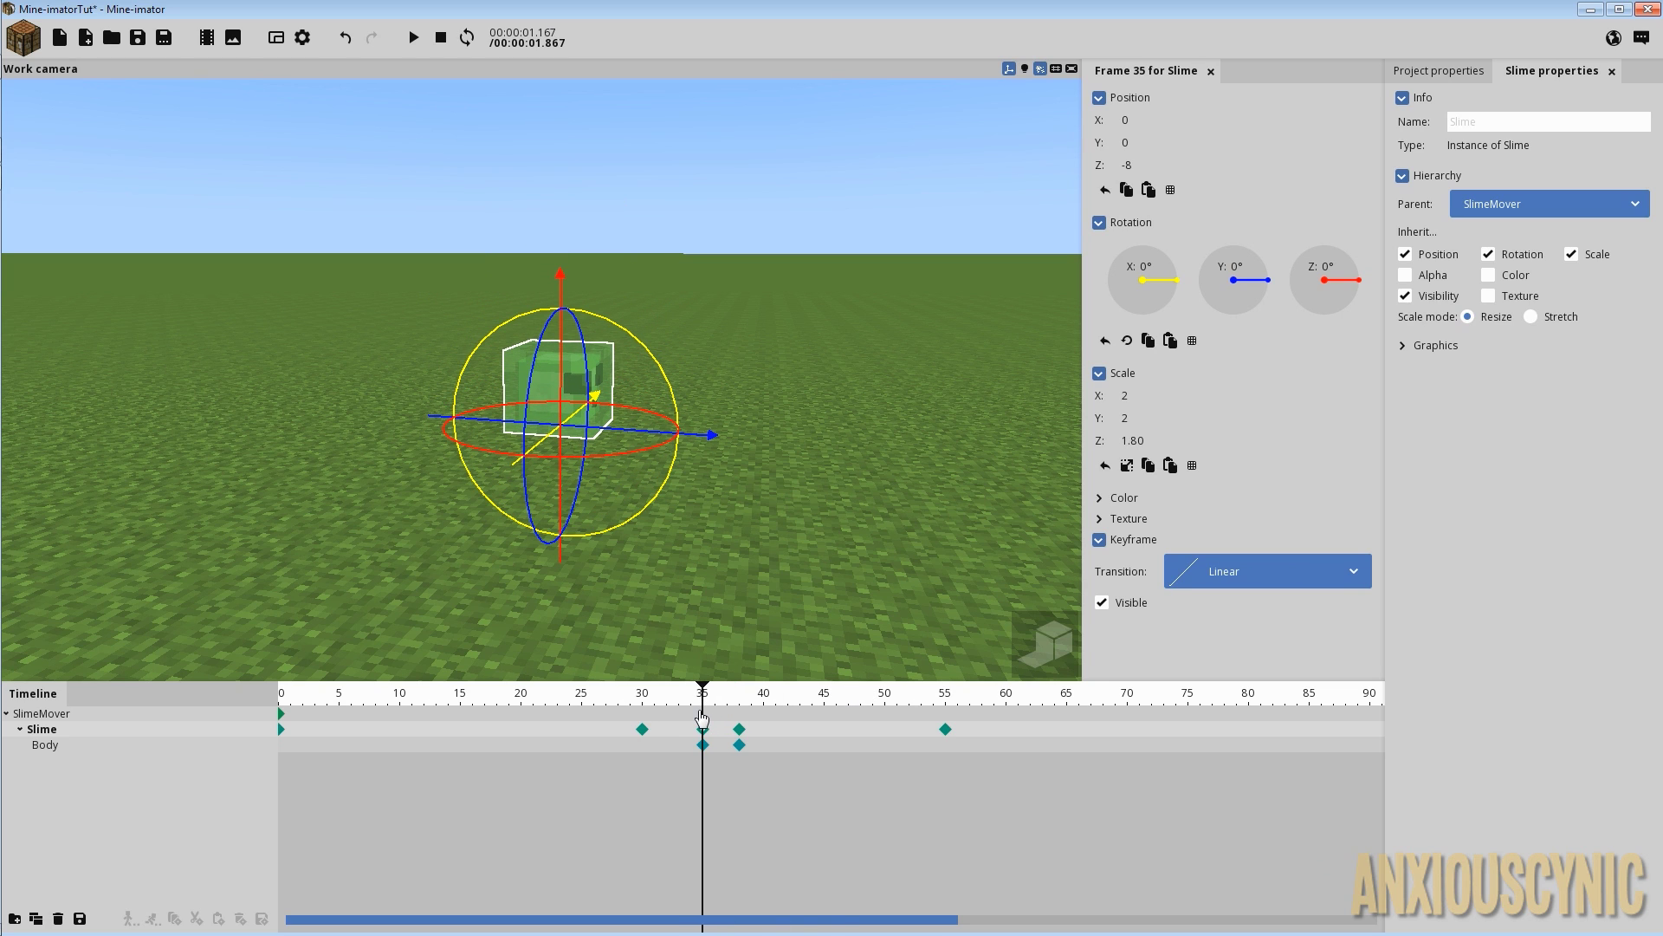
{"action": "left_click_drag", "start_coordinate": [709, 707], "coordinate": [741, 730]}
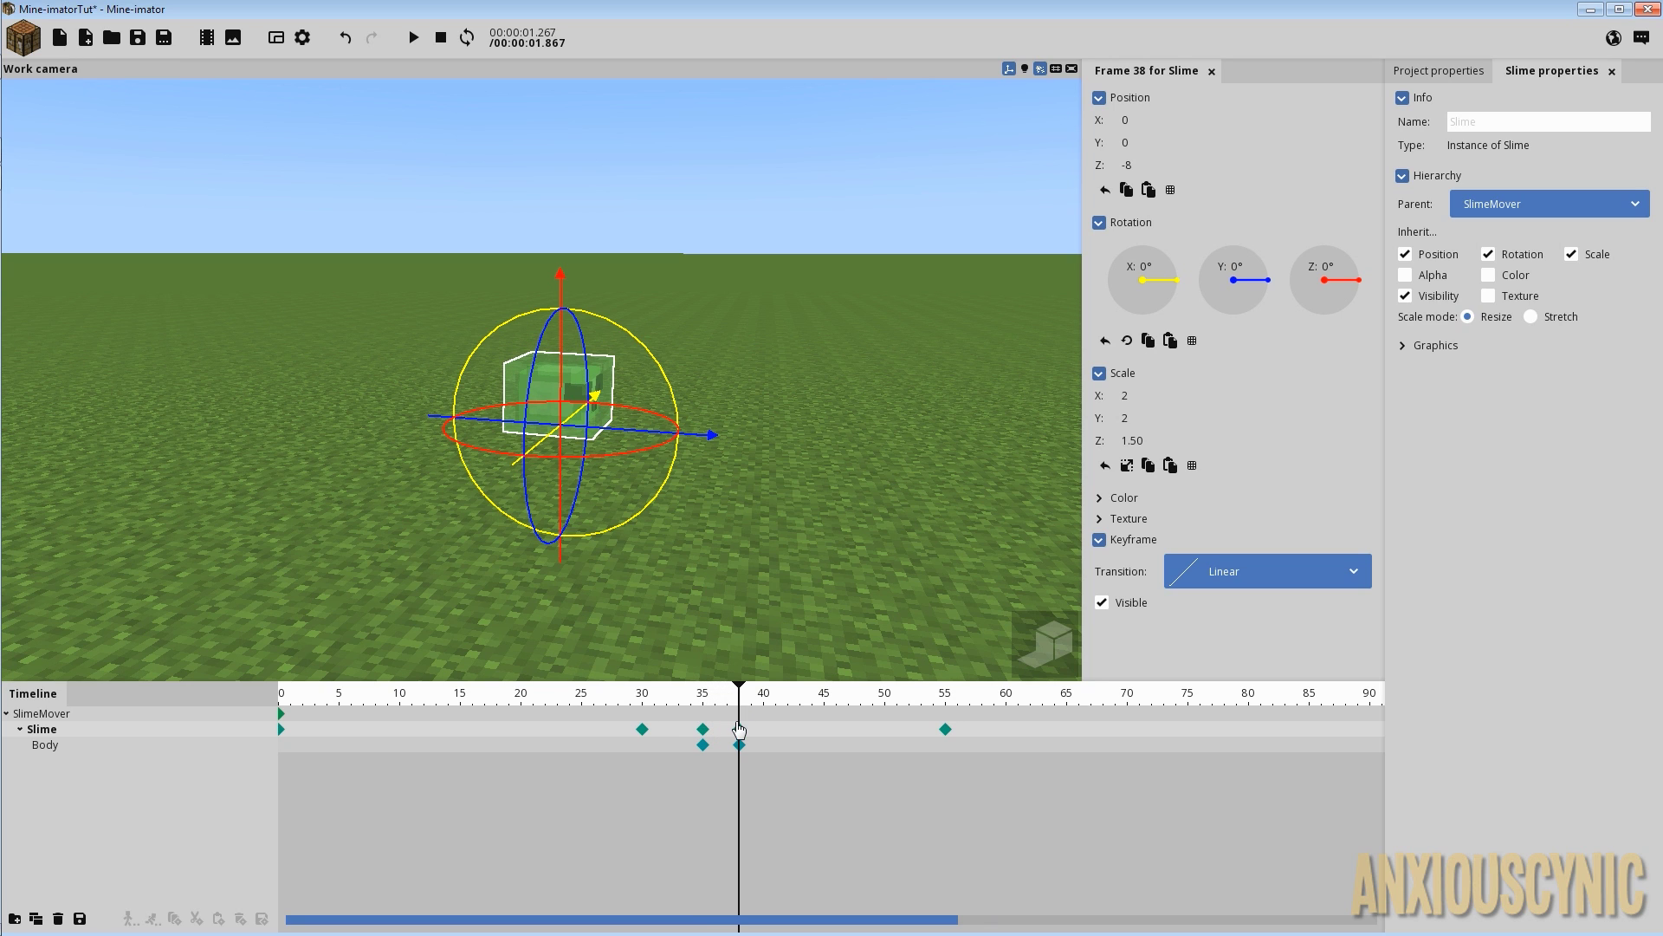
{"action": "left_click_drag", "start_coordinate": [824, 536], "coordinate": [780, 528]}
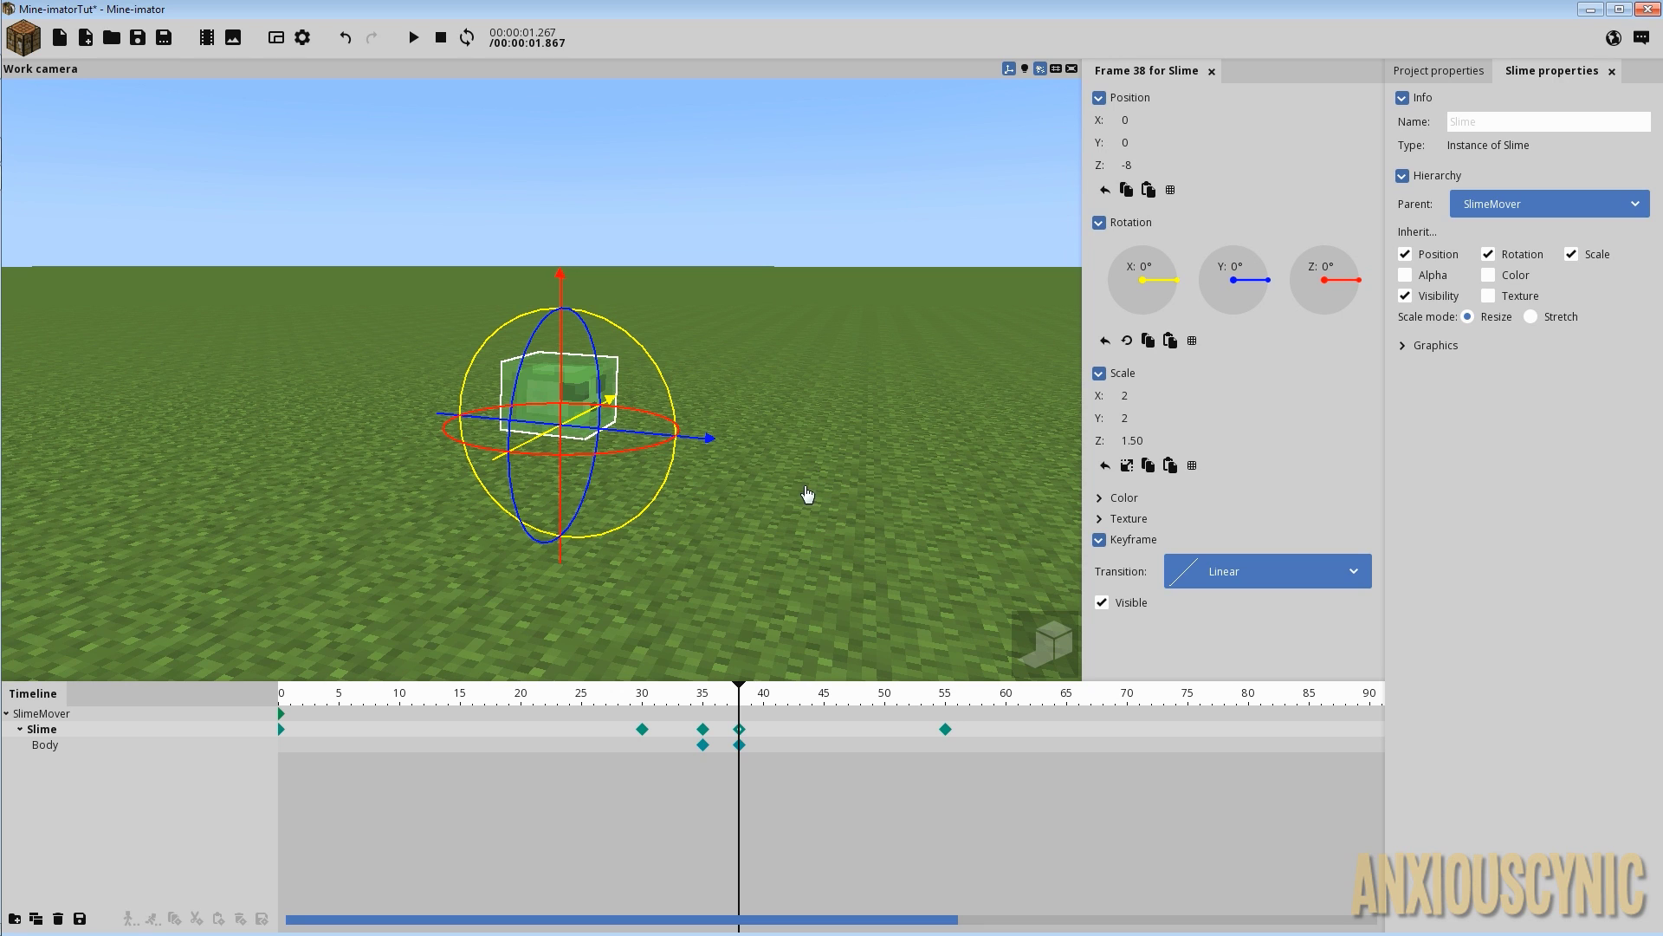
{"action": "left_click_drag", "start_coordinate": [743, 693], "coordinate": [704, 699]}
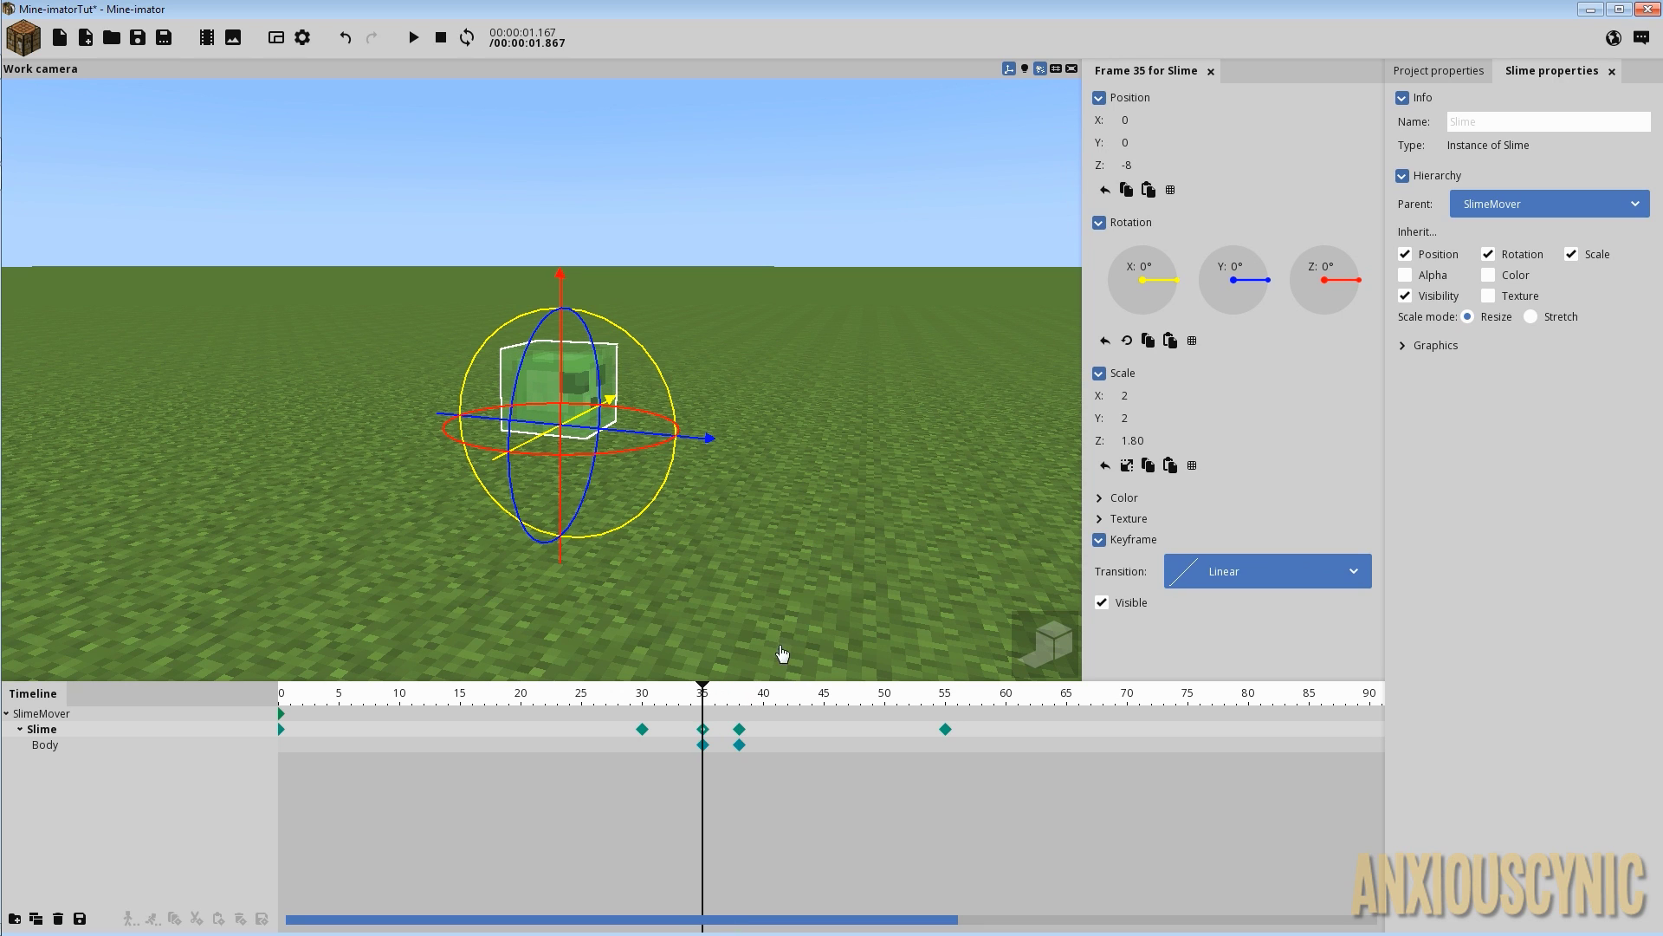
{"action": "right_click_drag", "start_coordinate": [801, 561], "coordinate": [839, 524]}
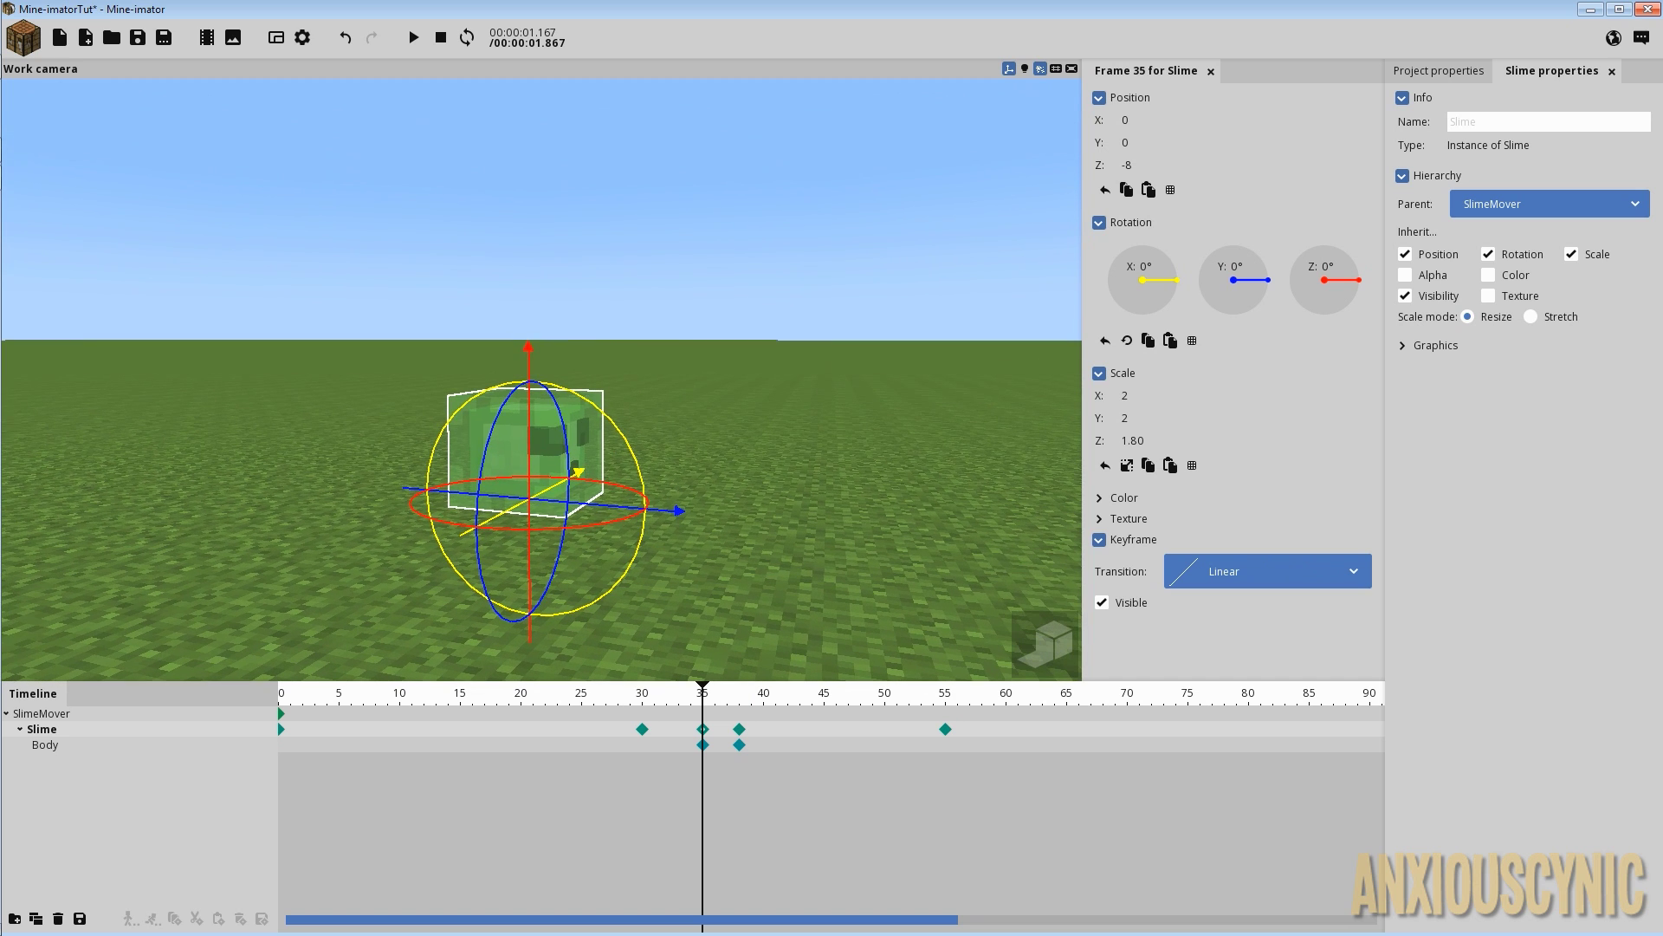
{"action": "key", "text": "space"}
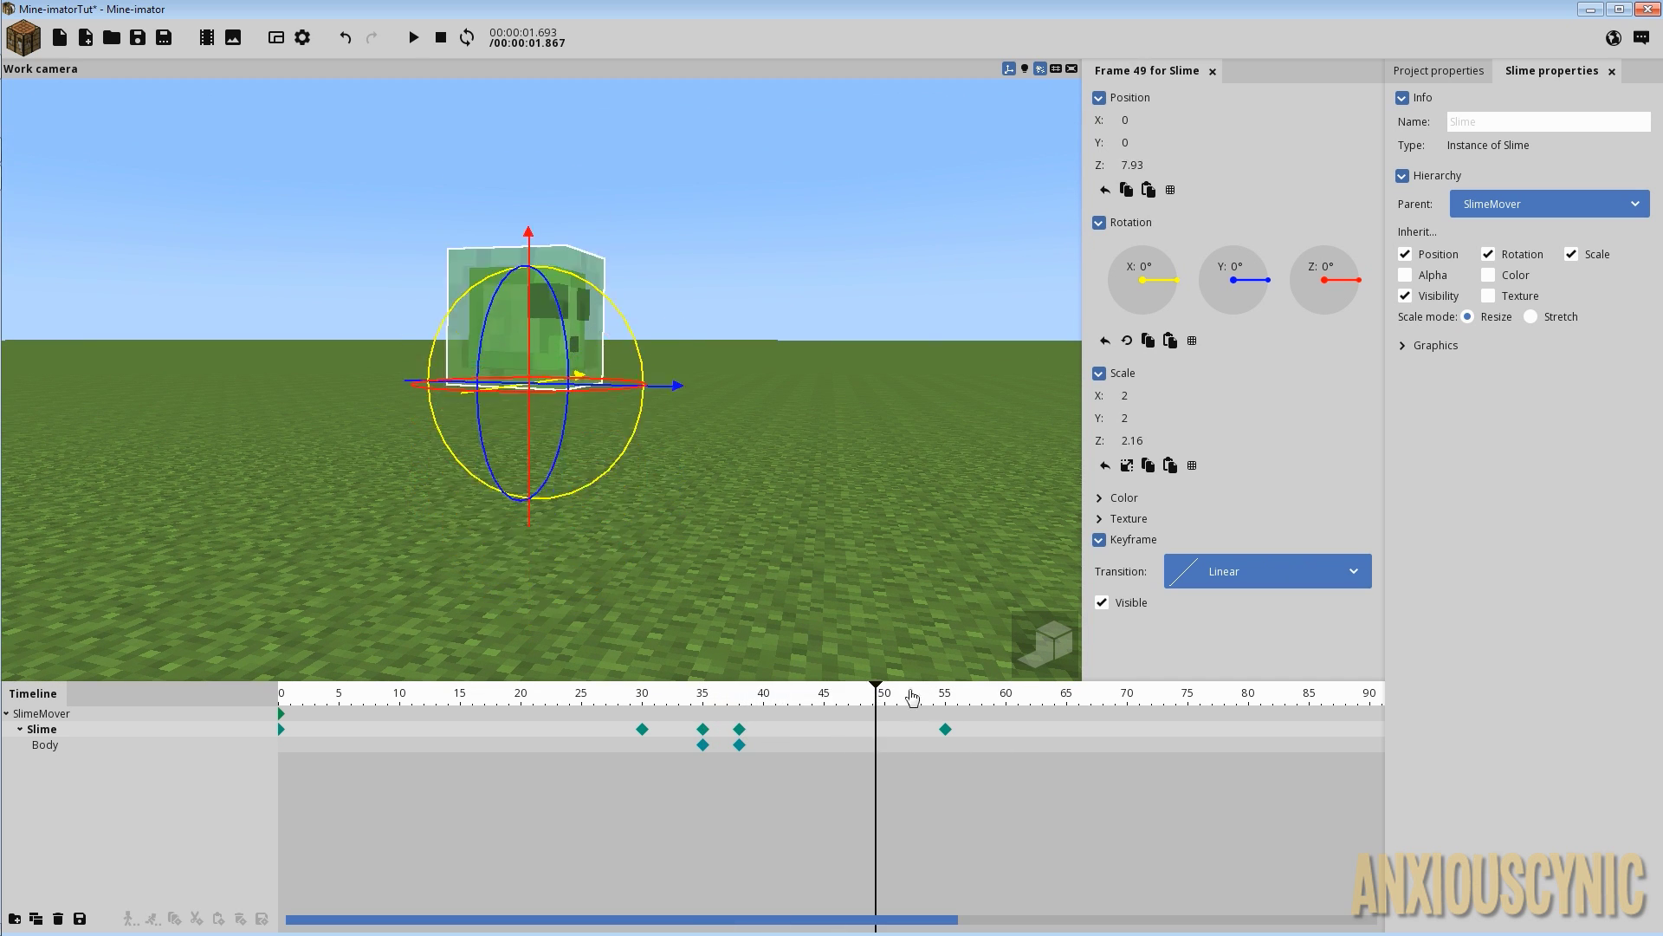
{"action": "key", "text": "space"}
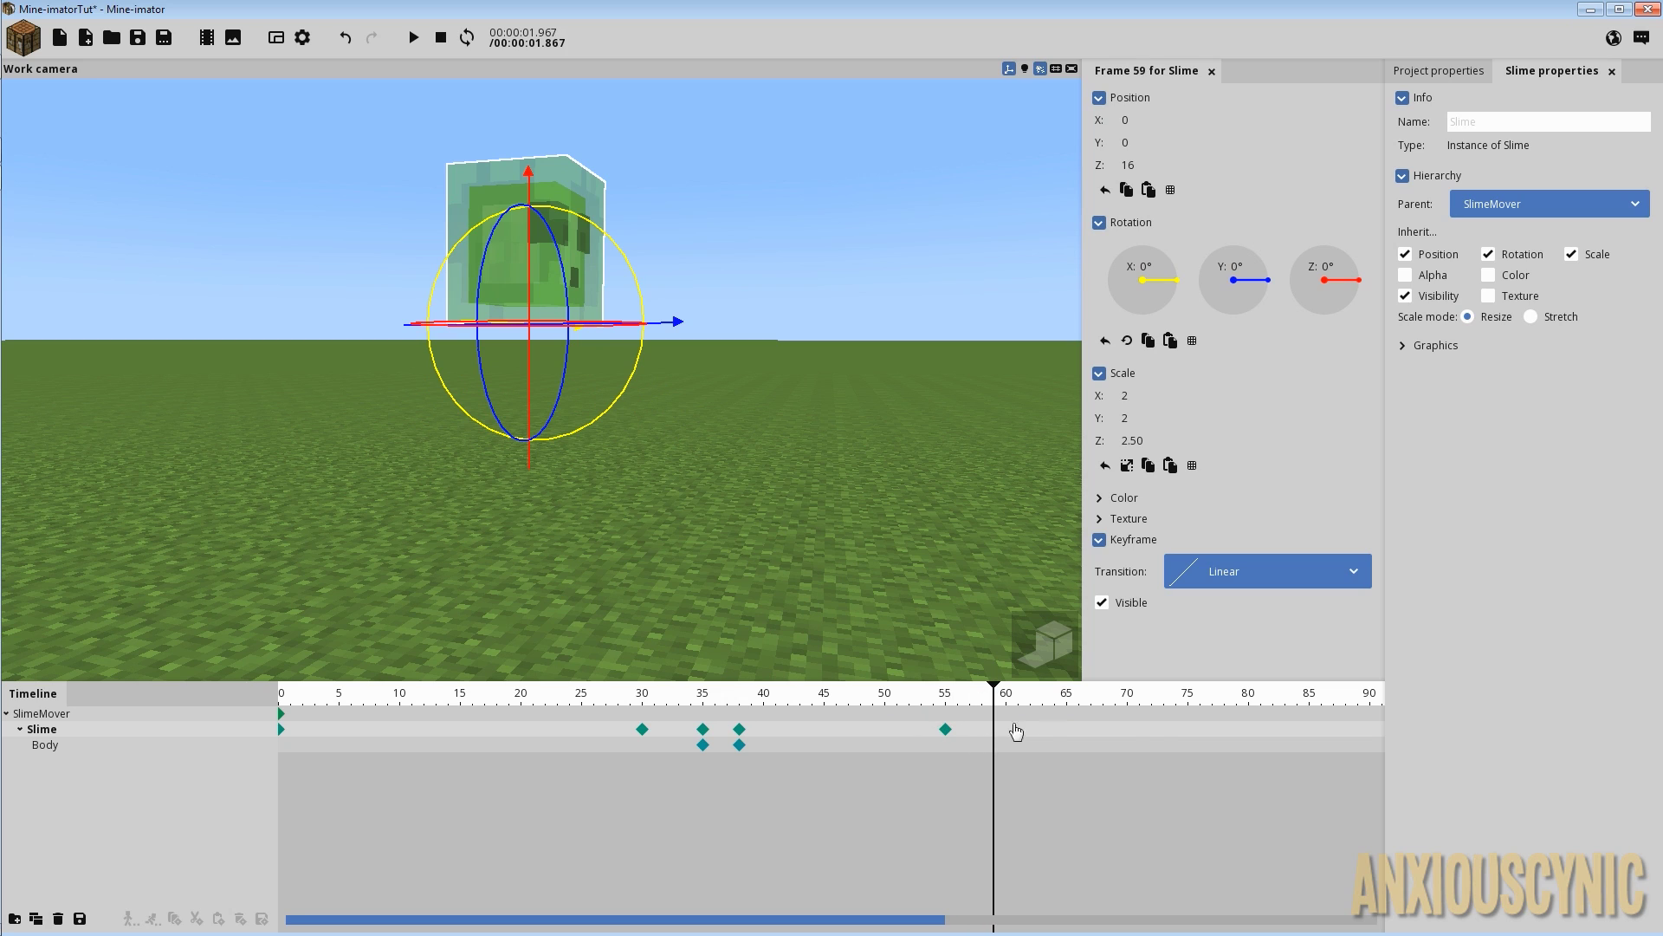
Try a landing keyframe on the Slime at frame 75 with Z position 0 and scrub through the jump.
{"action": "left_click", "coordinate": [1191, 733]}
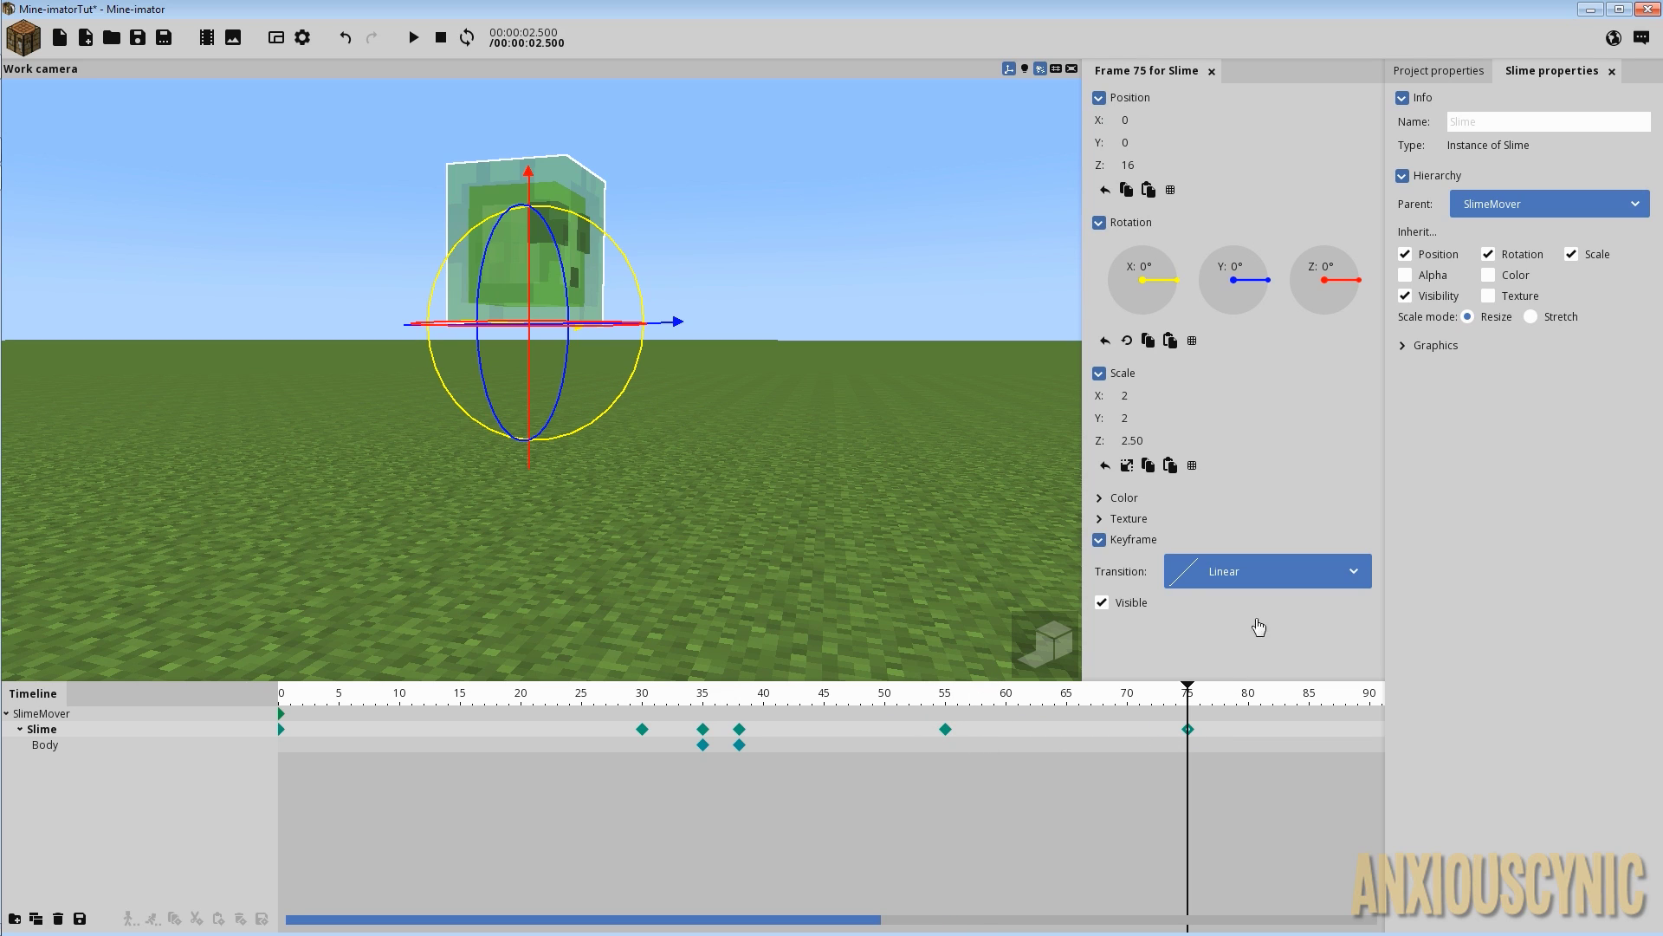
{"action": "right_click", "coordinate": [1139, 166]}
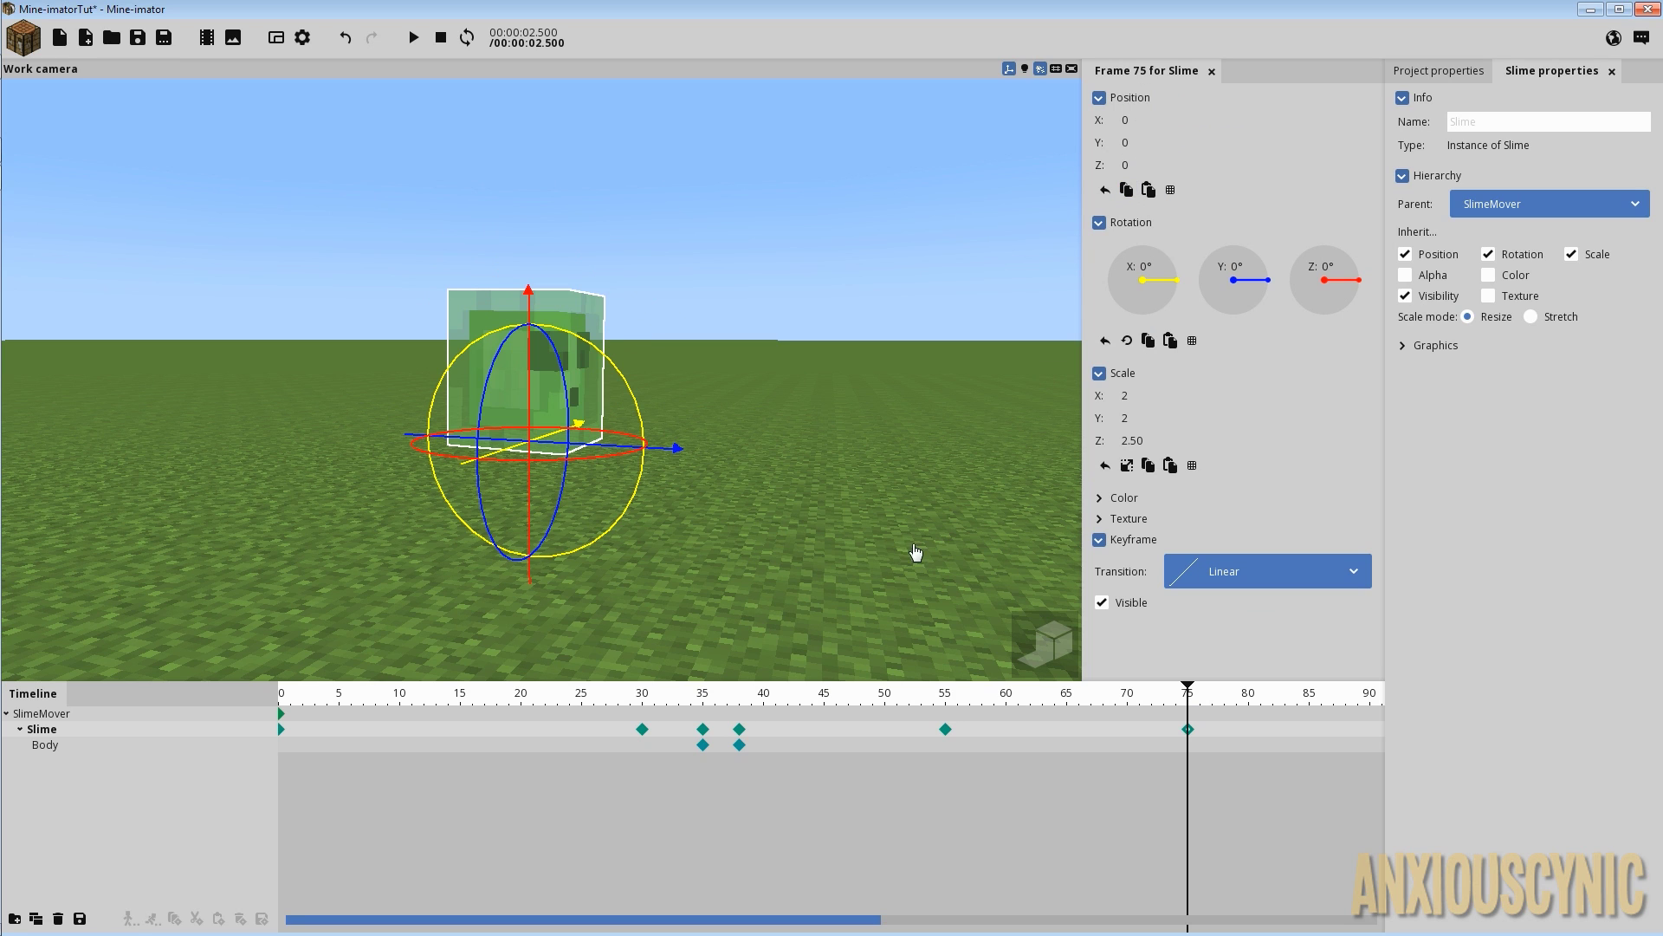
{"action": "left_click_drag", "start_coordinate": [784, 694], "coordinate": [1070, 733]}
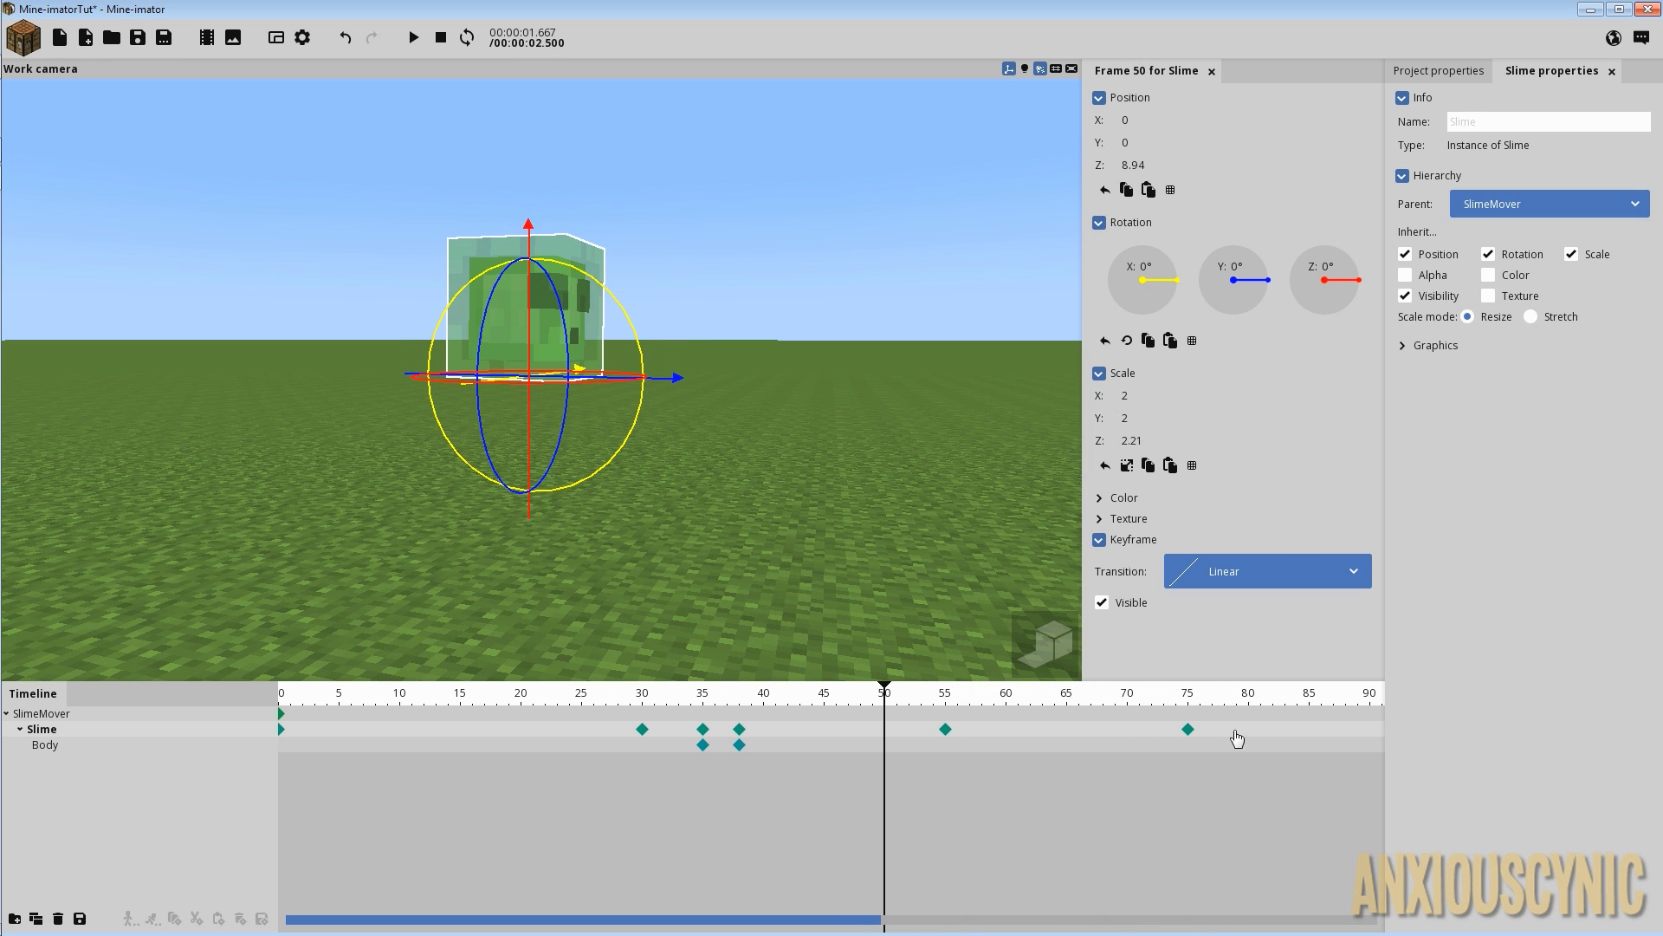
Delete the Slime keyframes at frames 55 and 75.
{"action": "left_click_drag", "start_coordinate": [1211, 736], "coordinate": [764, 727]}
{"action": "key", "text": "Delete"}
Add SlimeMover keyframes at frames 38, 60 and 80.
{"action": "left_click", "coordinate": [739, 714]}
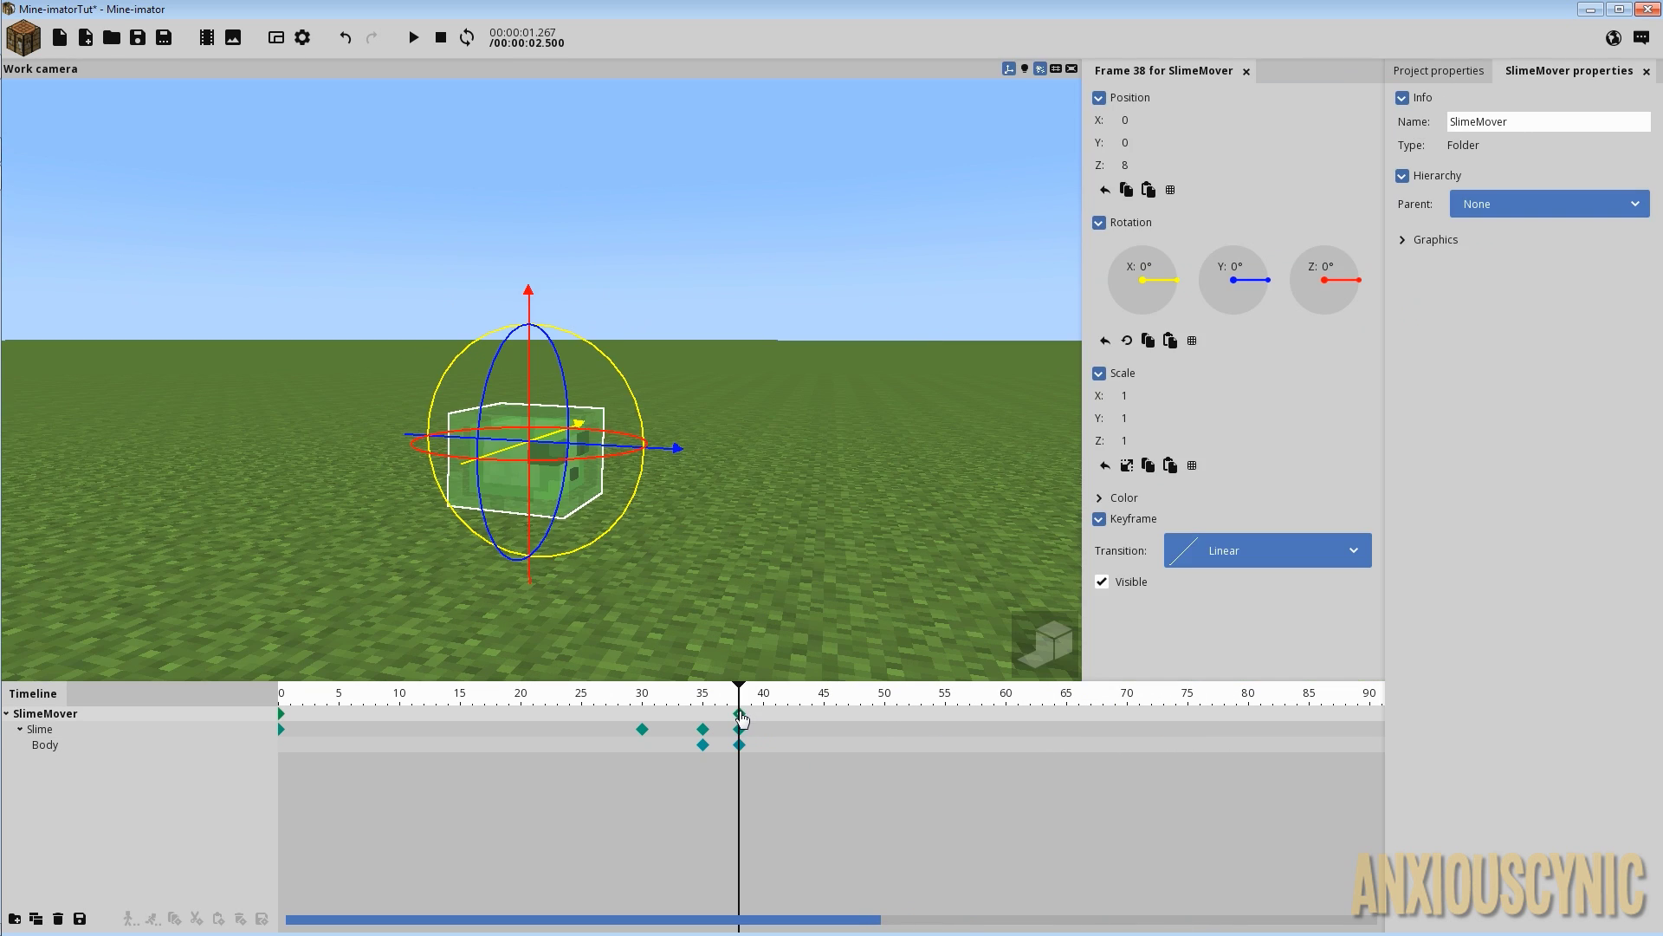
{"action": "left_click", "coordinate": [1005, 713]}
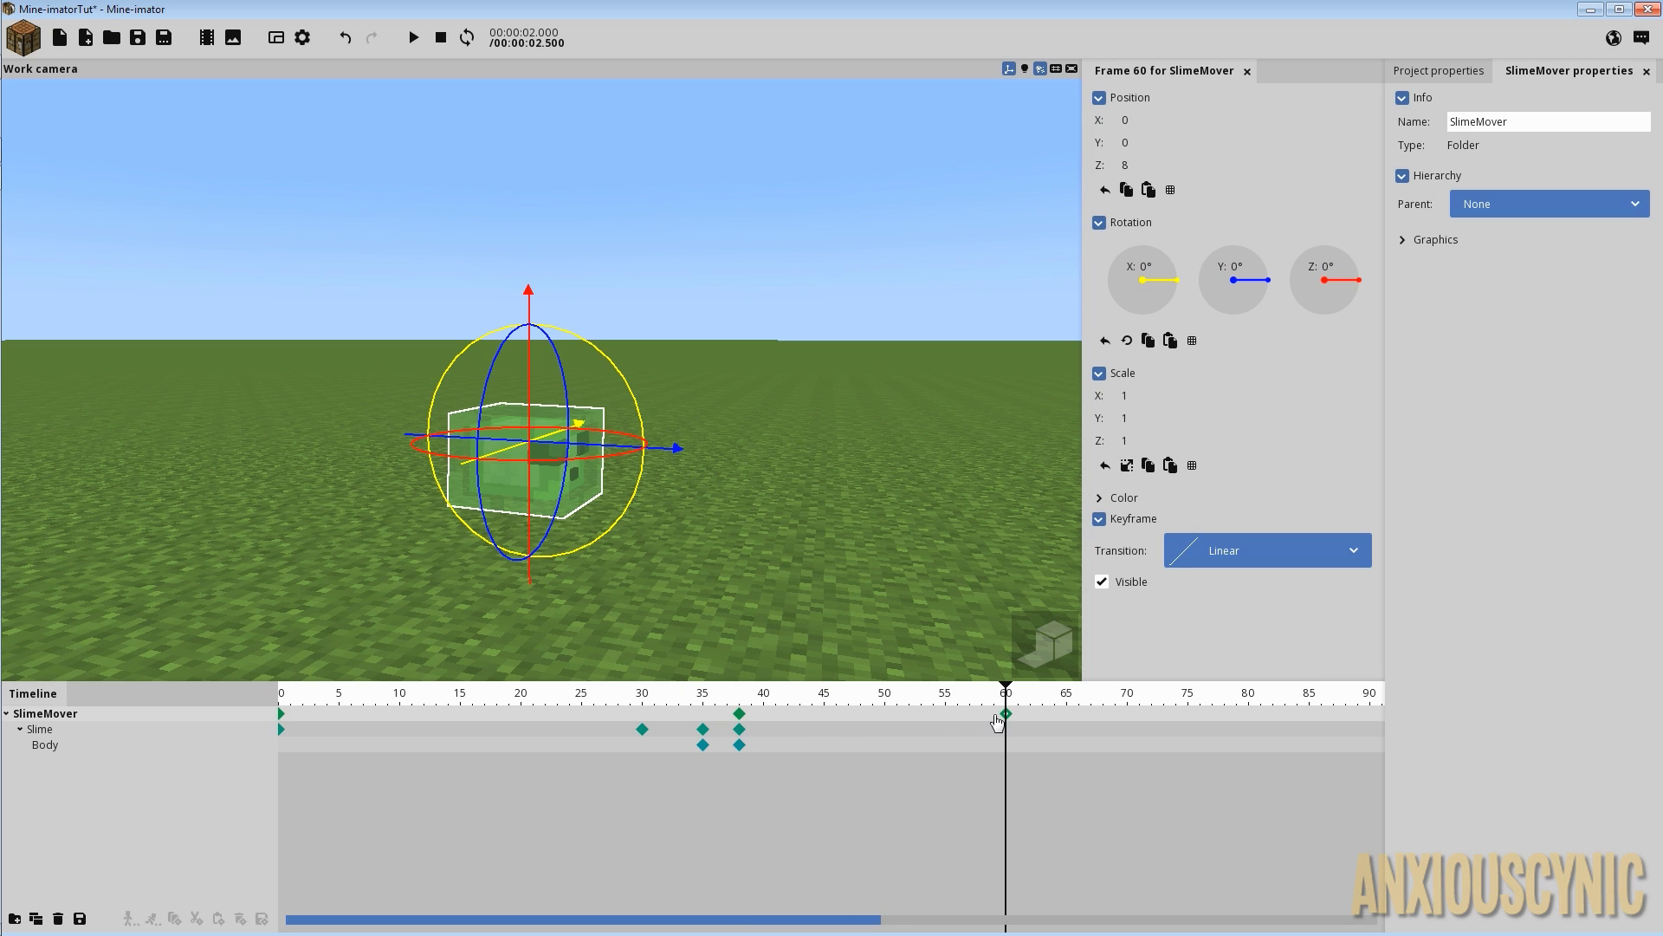
{"action": "left_click", "coordinate": [1249, 714]}
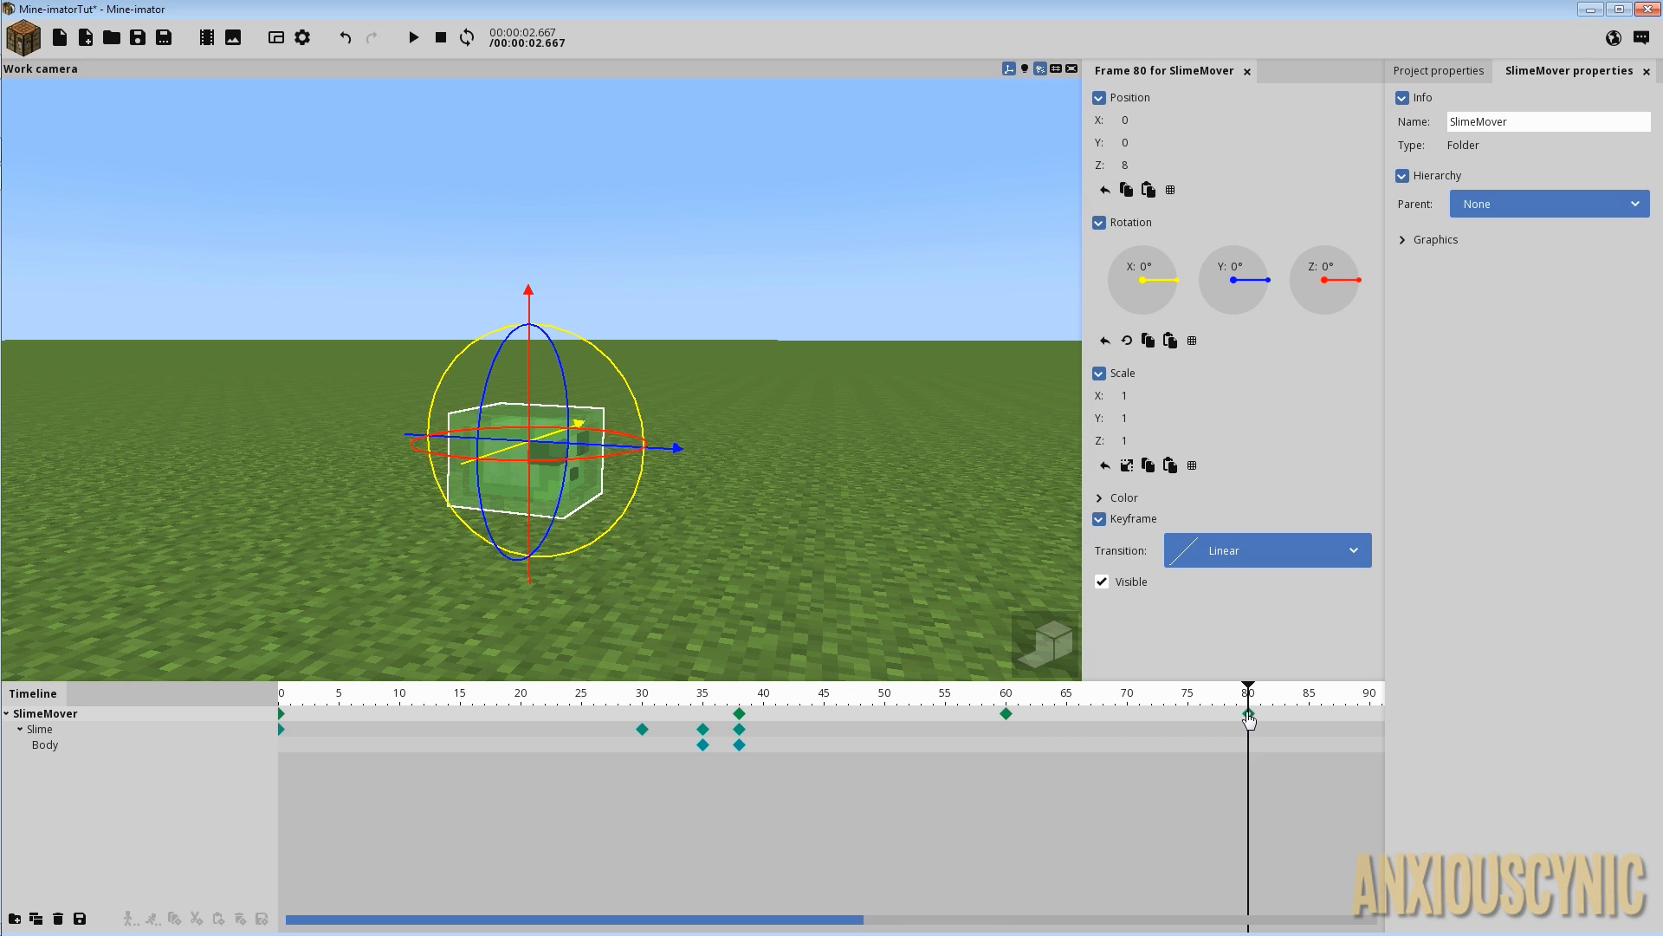
Set SlimeMover's Z position to 24 at frame 60 and save the project.
{"action": "left_click", "coordinate": [742, 717]}
{"action": "left_click_drag", "start_coordinate": [746, 696], "coordinate": [1006, 720]}
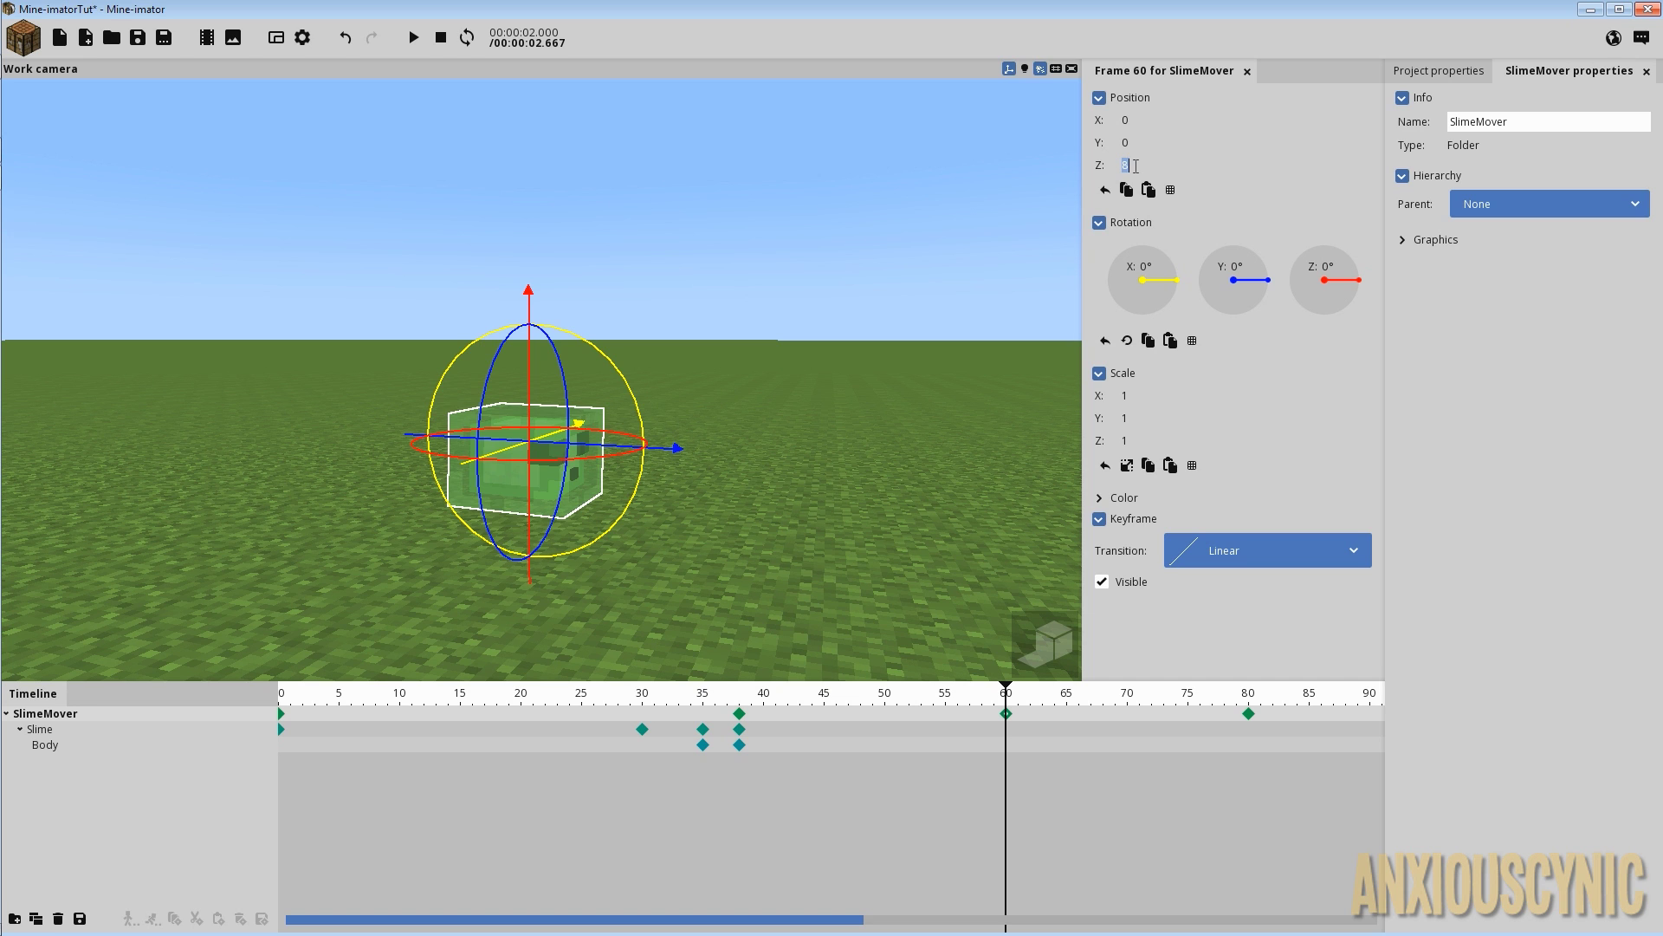
{"action": "type", "text": "24"}
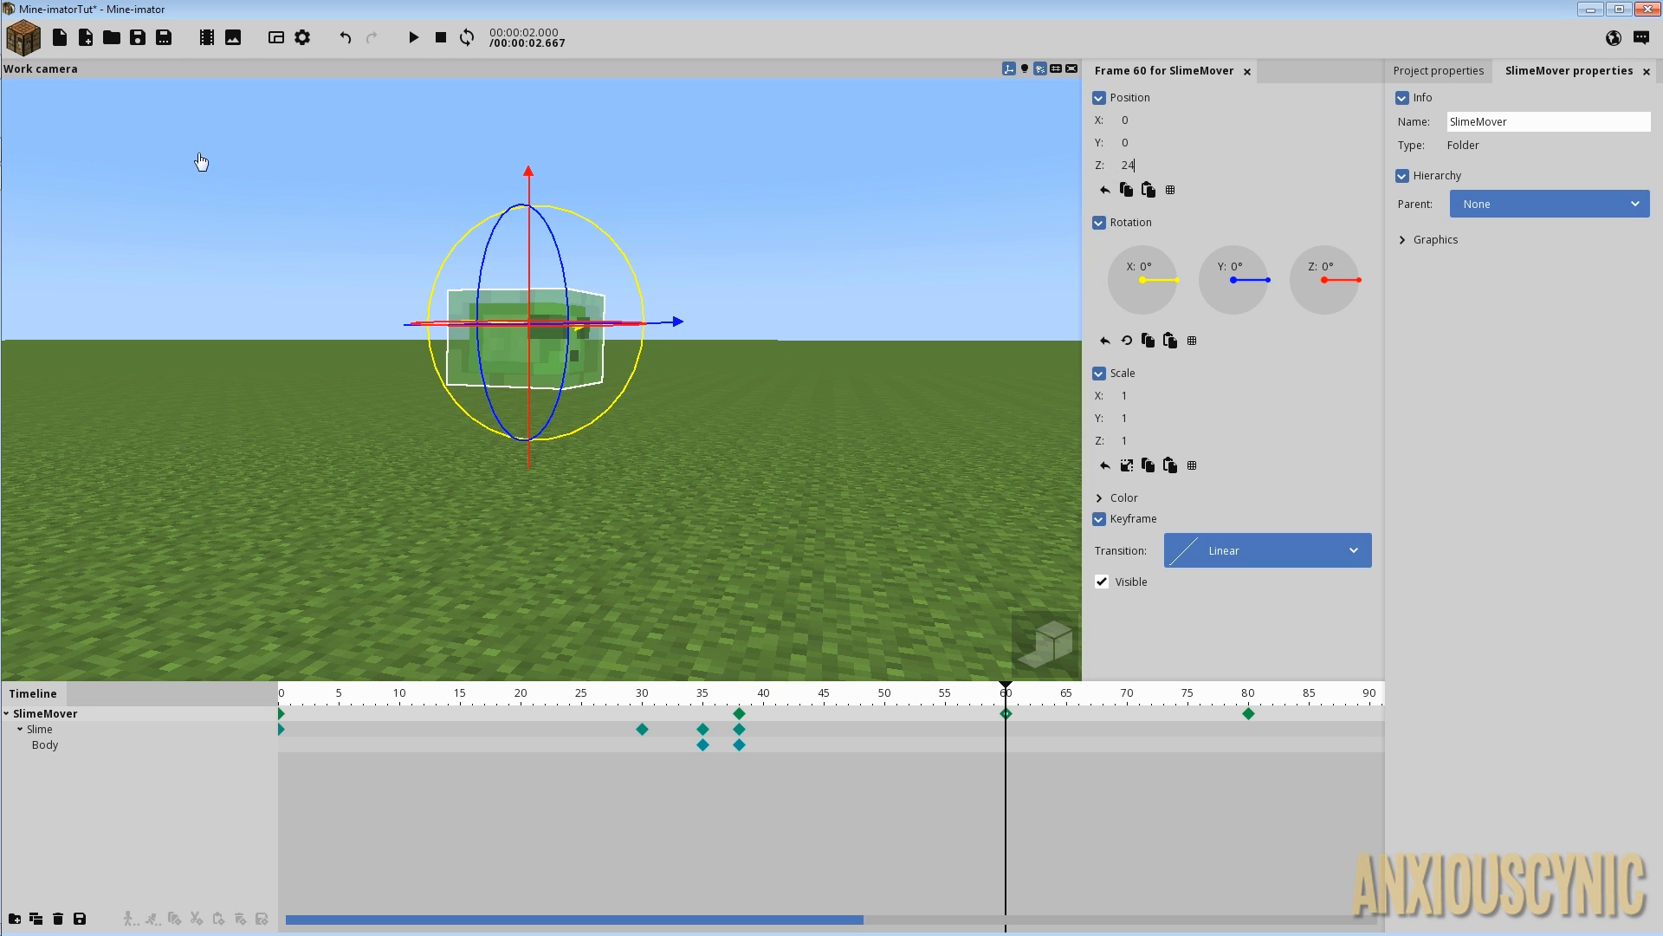
{"action": "left_click", "coordinate": [138, 37]}
Preview the slime's rise and fall from frame 30 onward, viewing its face from the front.
{"action": "middle_click_drag", "start_coordinate": [717, 434], "coordinate": [615, 435]}
{"action": "left_click_drag", "start_coordinate": [740, 699], "coordinate": [650, 699]}
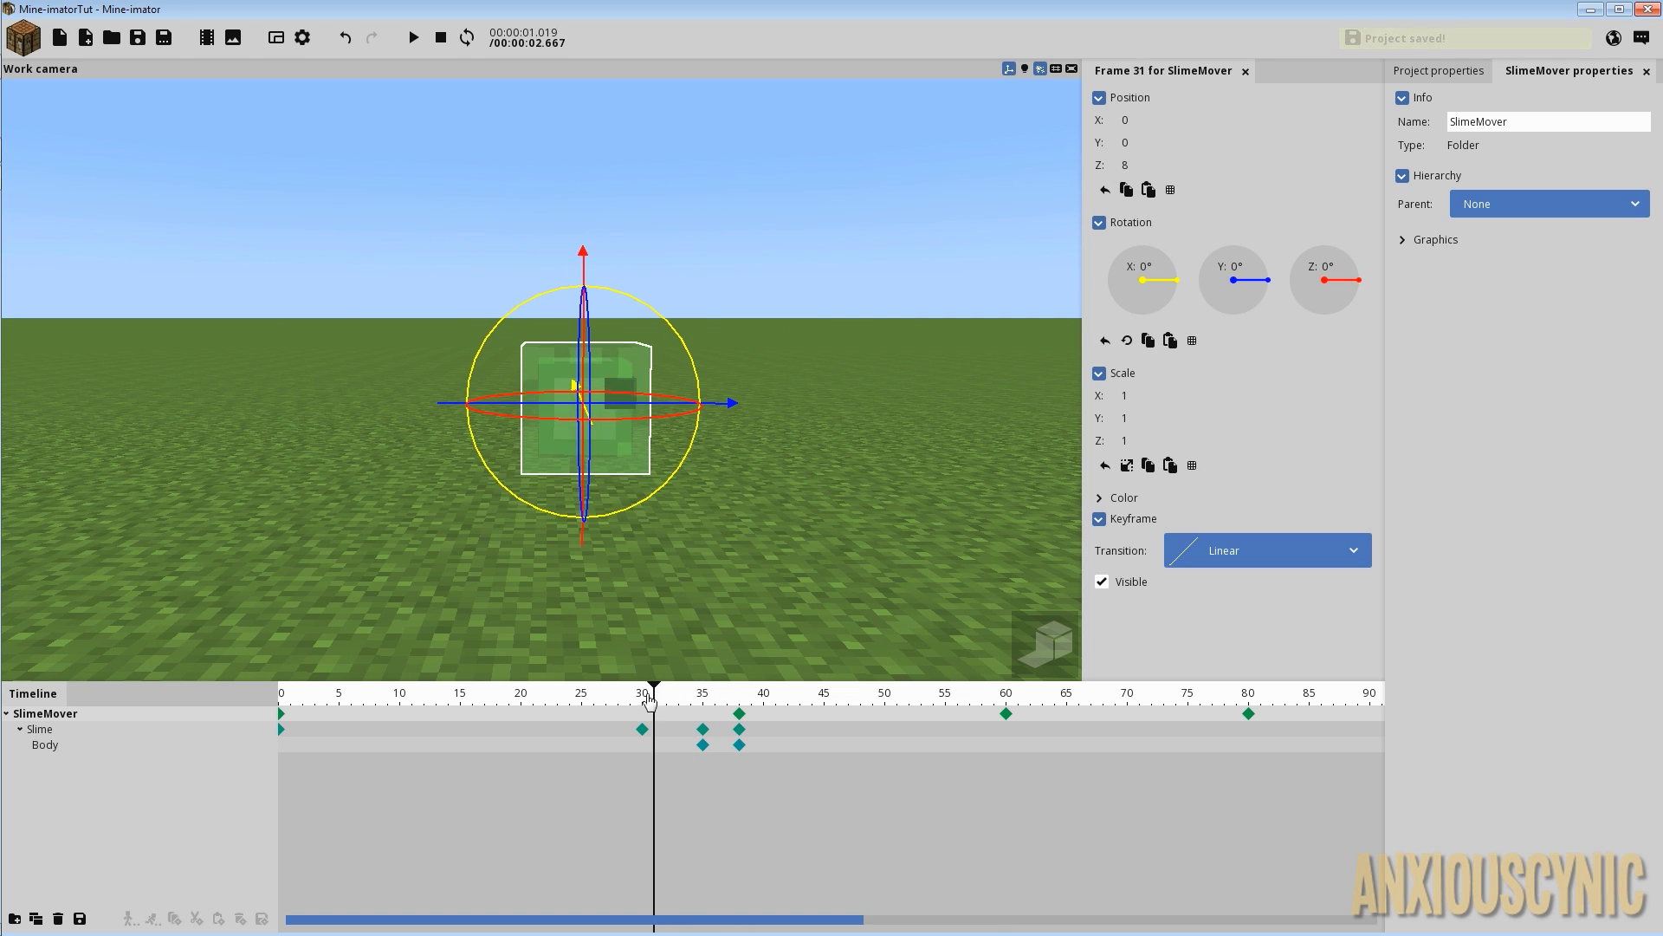
{"action": "key", "text": "space"}
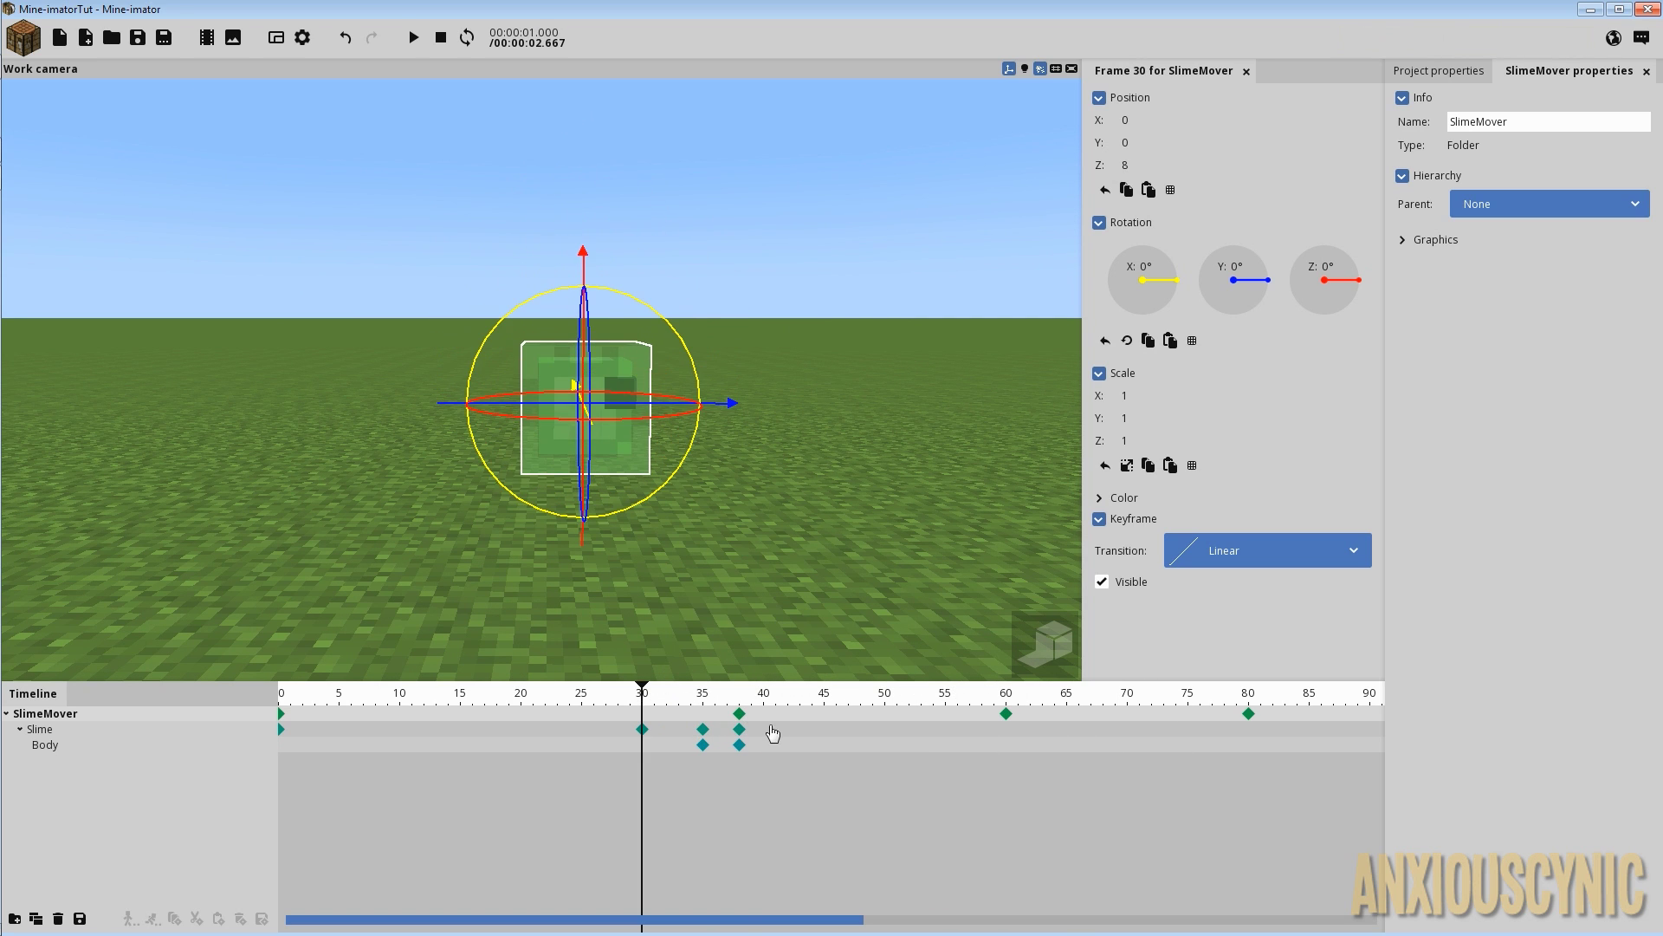
{"action": "left_click_drag", "start_coordinate": [752, 700], "coordinate": [1209, 700]}
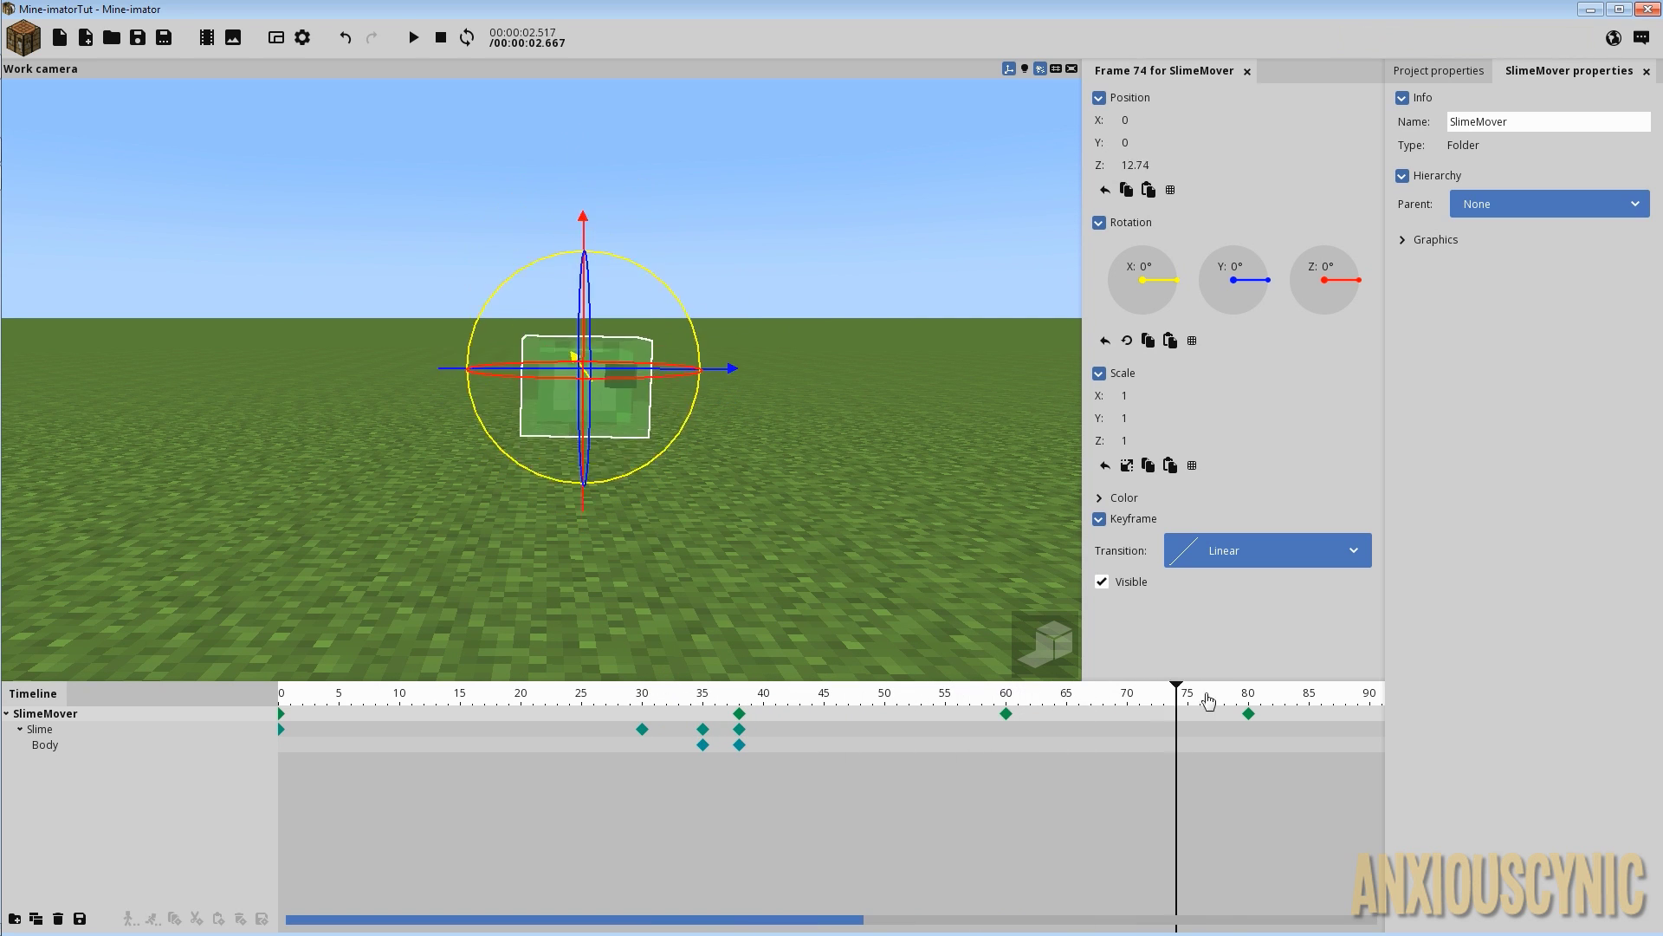
Add Slime keyframes at frames 80 and 60, matching the SlimeMover keyframes.
{"action": "left_click", "coordinate": [1248, 713]}
{"action": "left_click", "coordinate": [1248, 730]}
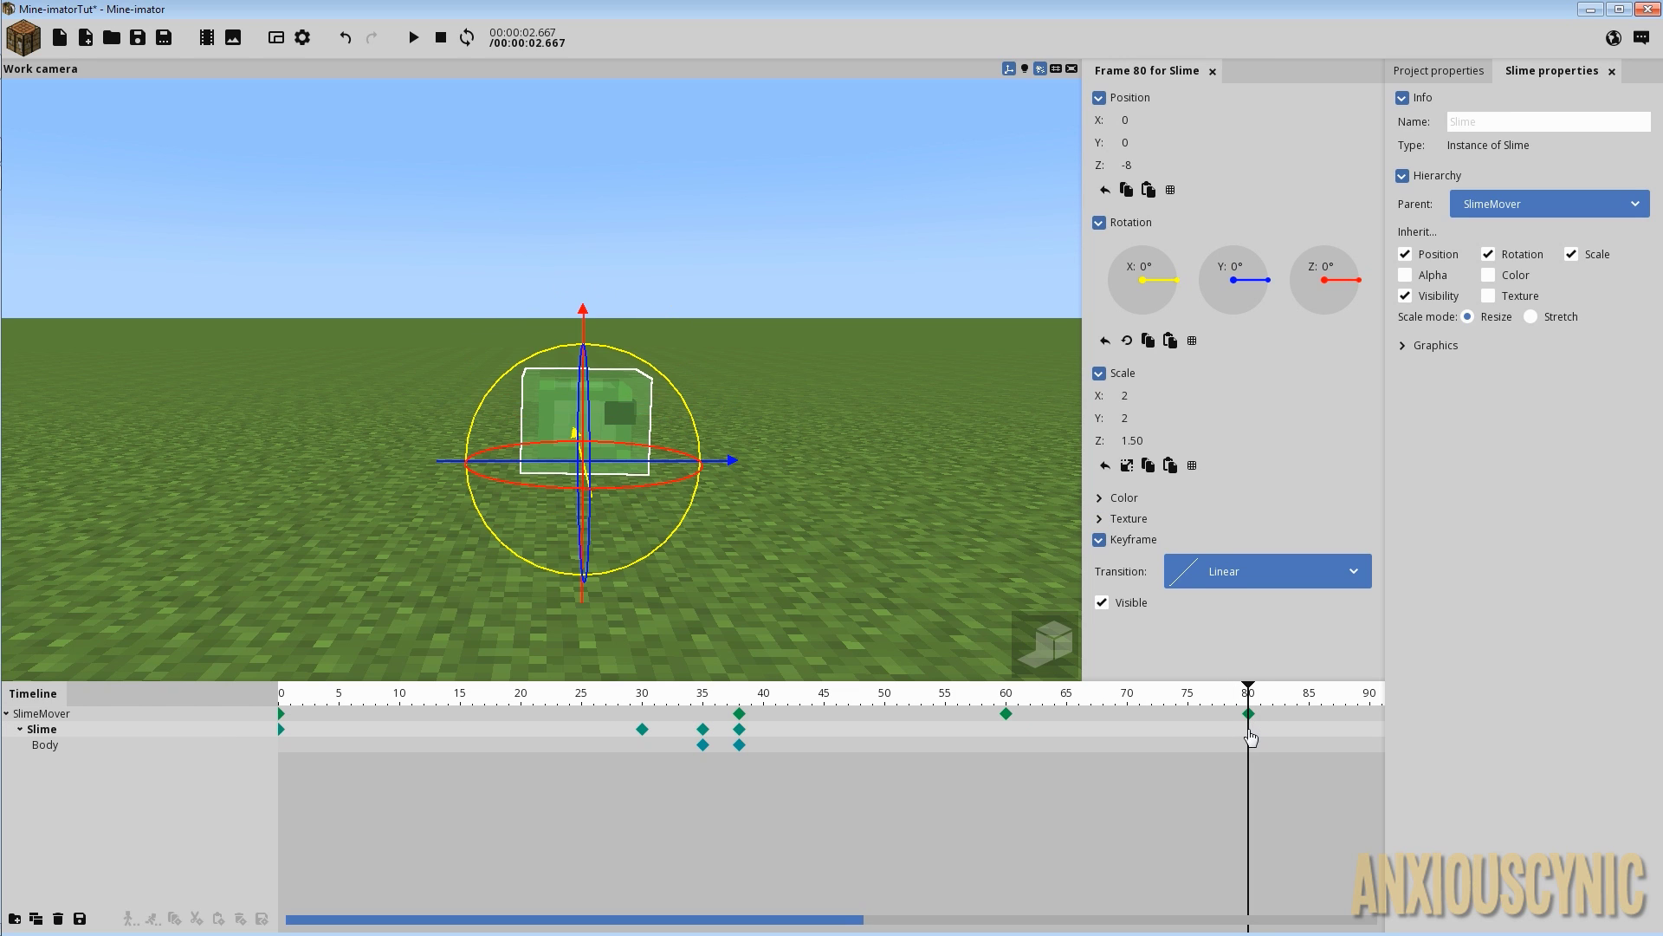
{"action": "left_click", "coordinate": [1006, 729]}
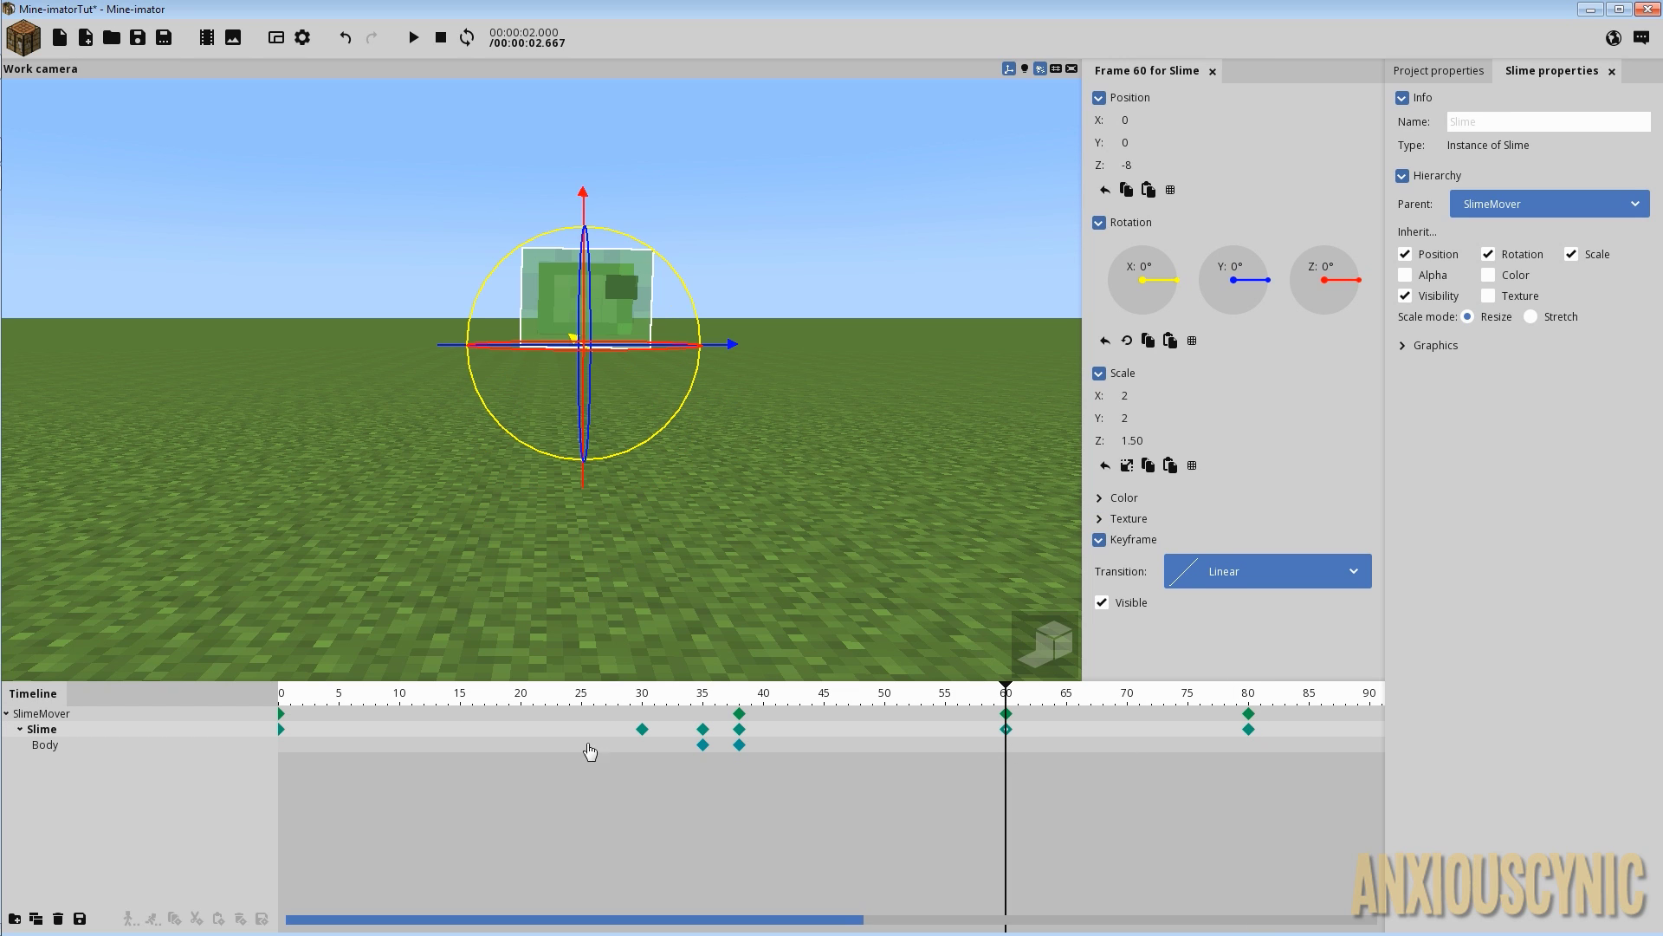
Stretch the Slime at frame 60 by setting its Z scale to 2.7.
{"action": "left_click", "coordinate": [1007, 730]}
{"action": "left_click_drag", "start_coordinate": [1137, 441], "coordinate": [1128, 441]}
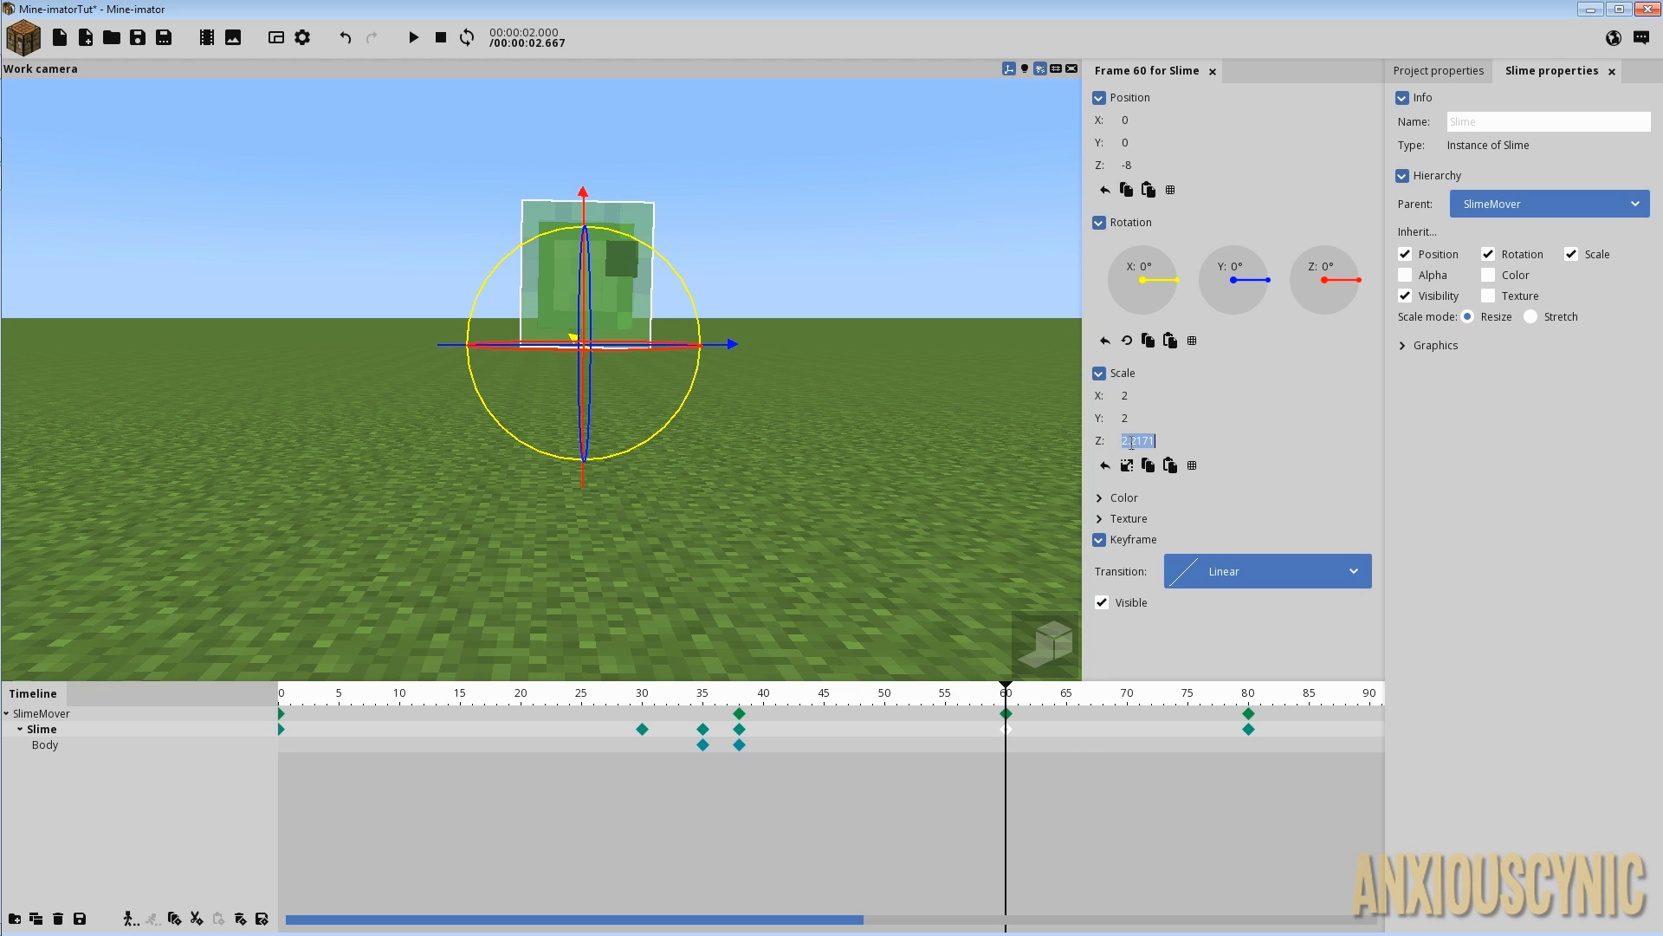
{"action": "type", "text": "2.7"}
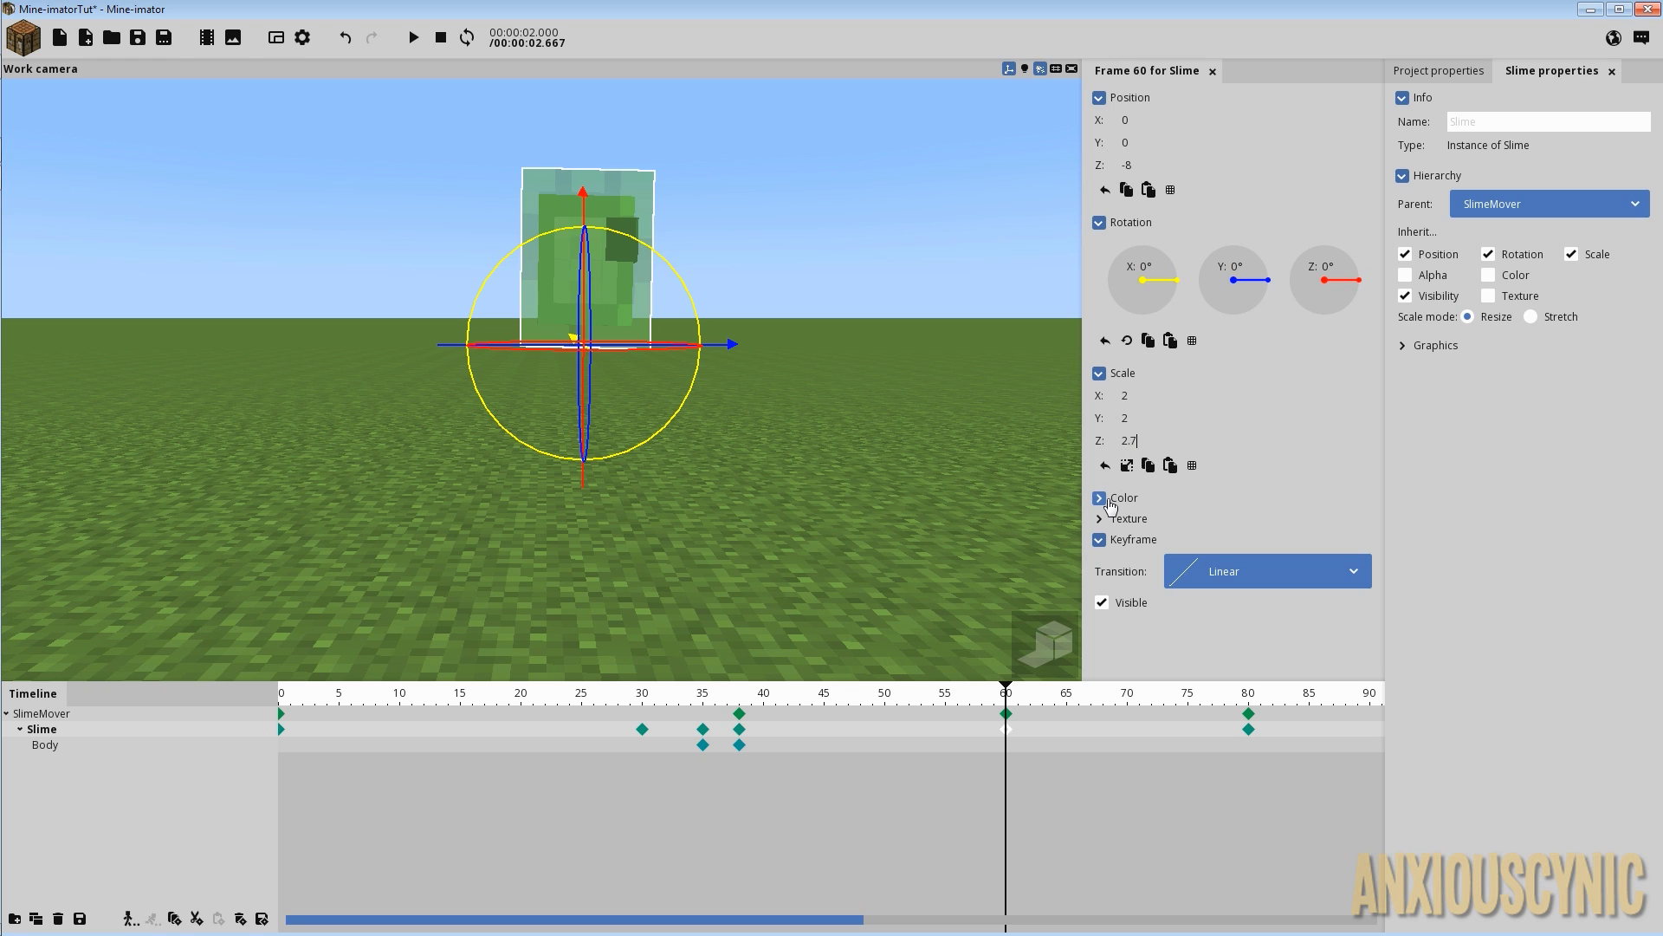
Reduce the Slime's stretch at frame 60 by setting its Z scale to 2.5.
{"action": "key", "text": "BackSpace"}
{"action": "type", "text": "5"}
{"action": "key", "text": "Return"}
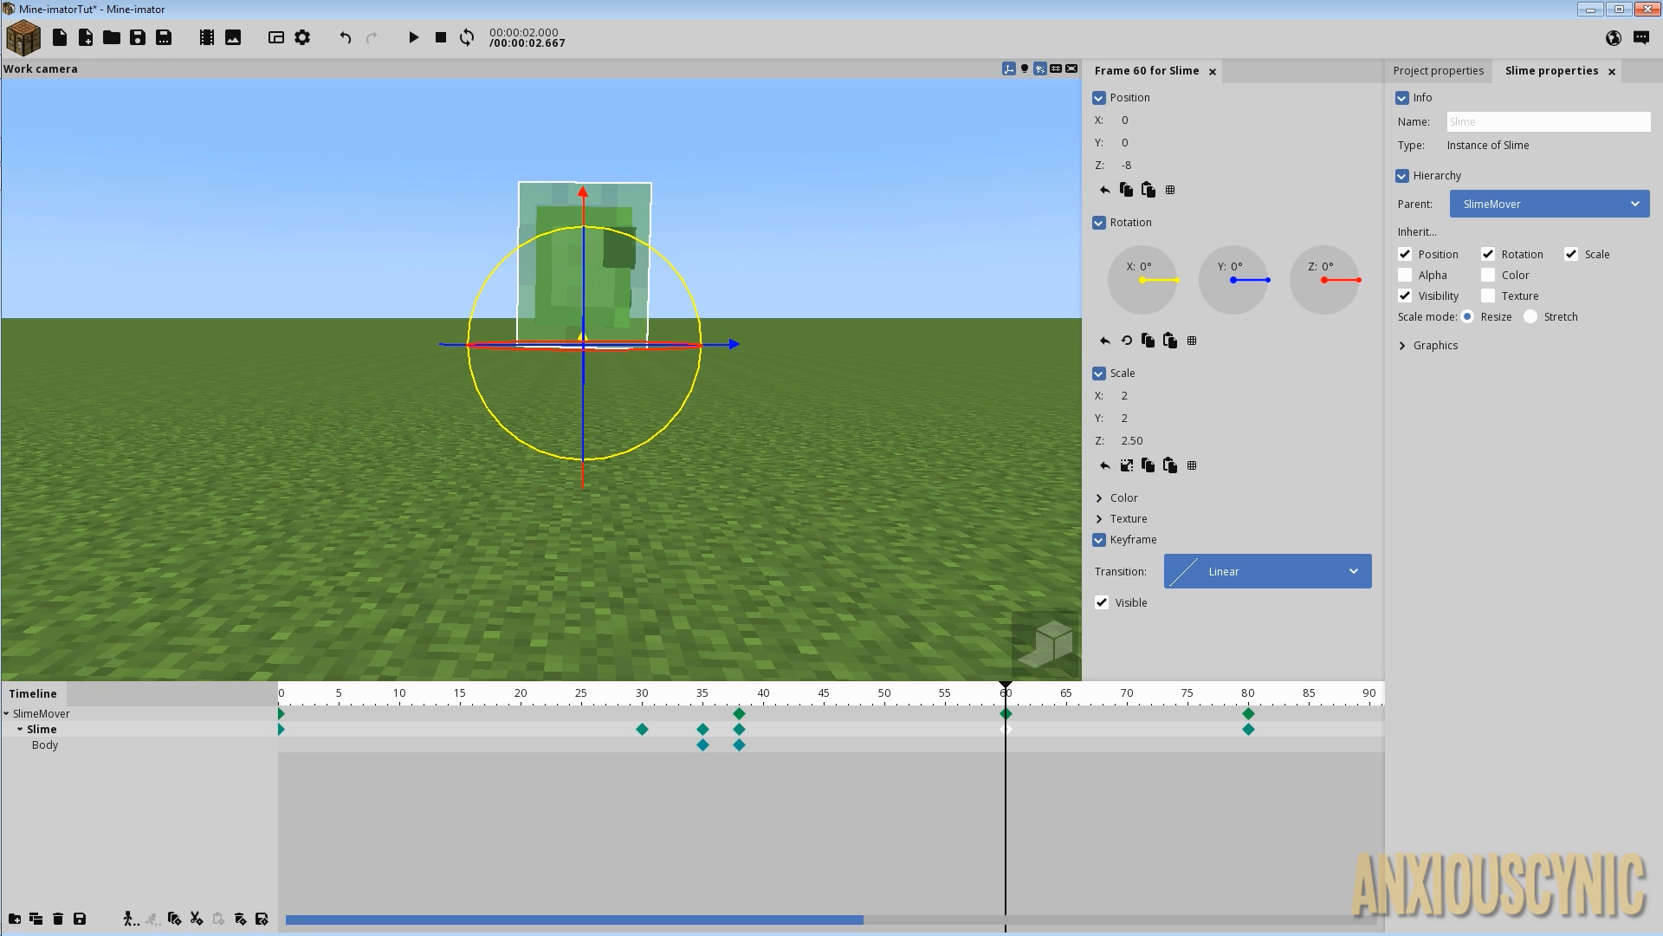
Set the Slime's Z scale to 2.8 on its frame 80 keyframe.
{"action": "left_click", "coordinate": [1249, 730]}
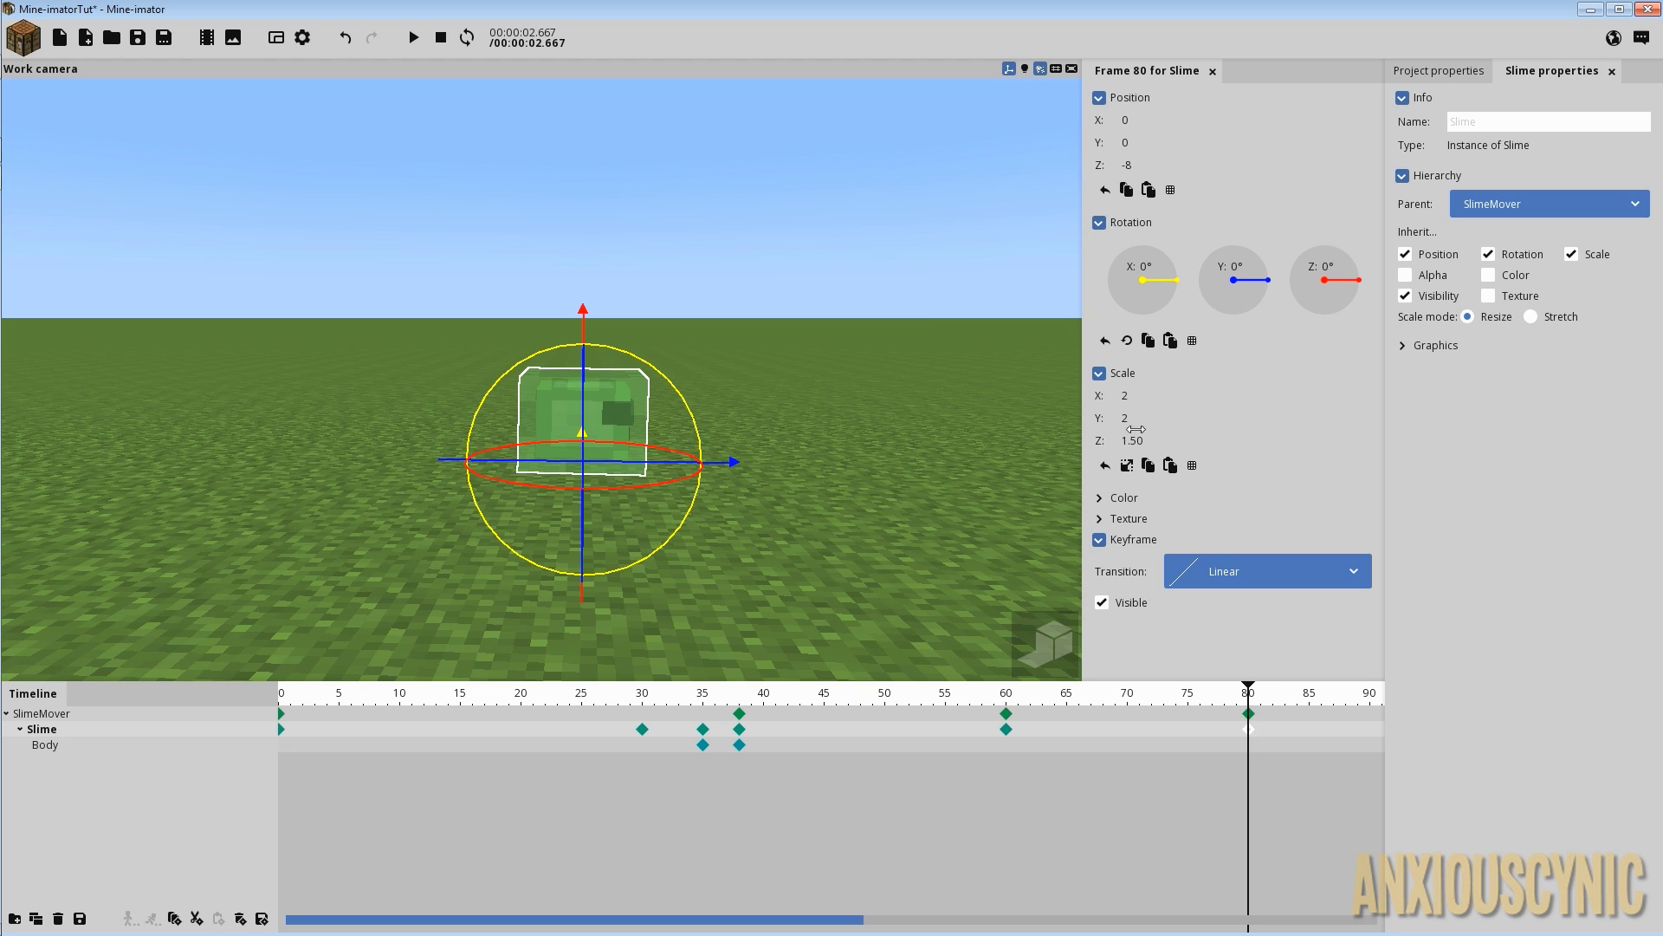
{"action": "key", "text": "BackSpace"}
{"action": "key", "text": "BackSpace"}
{"action": "key", "text": "BackSpace"}
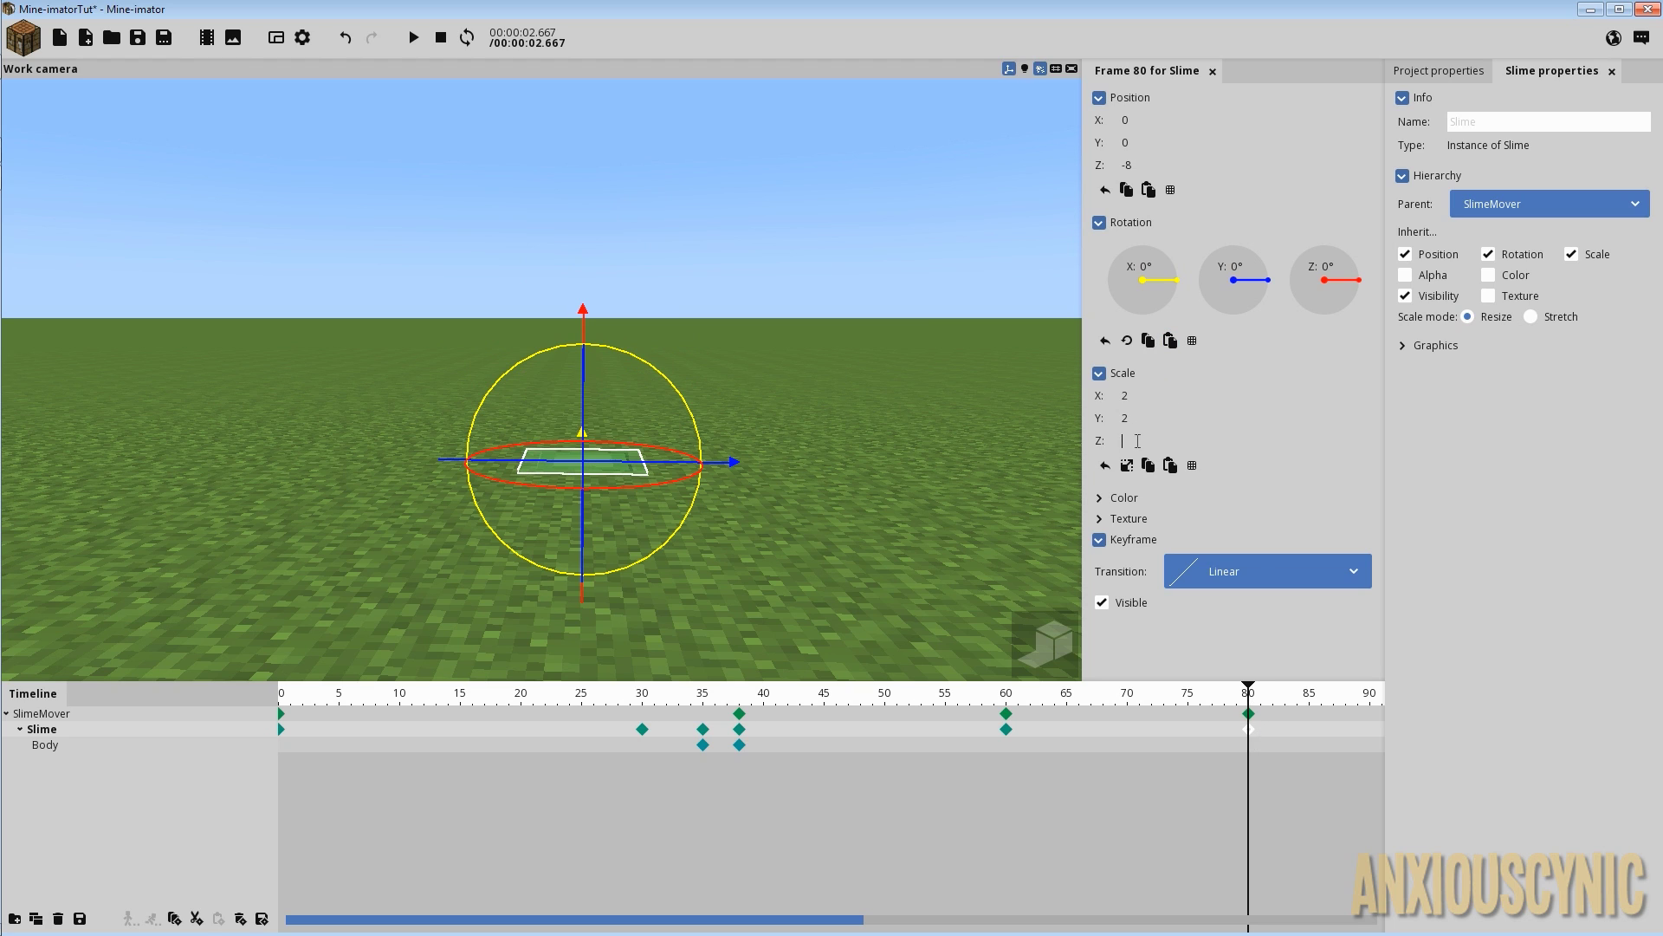
{"action": "type", "text": "2.8"}
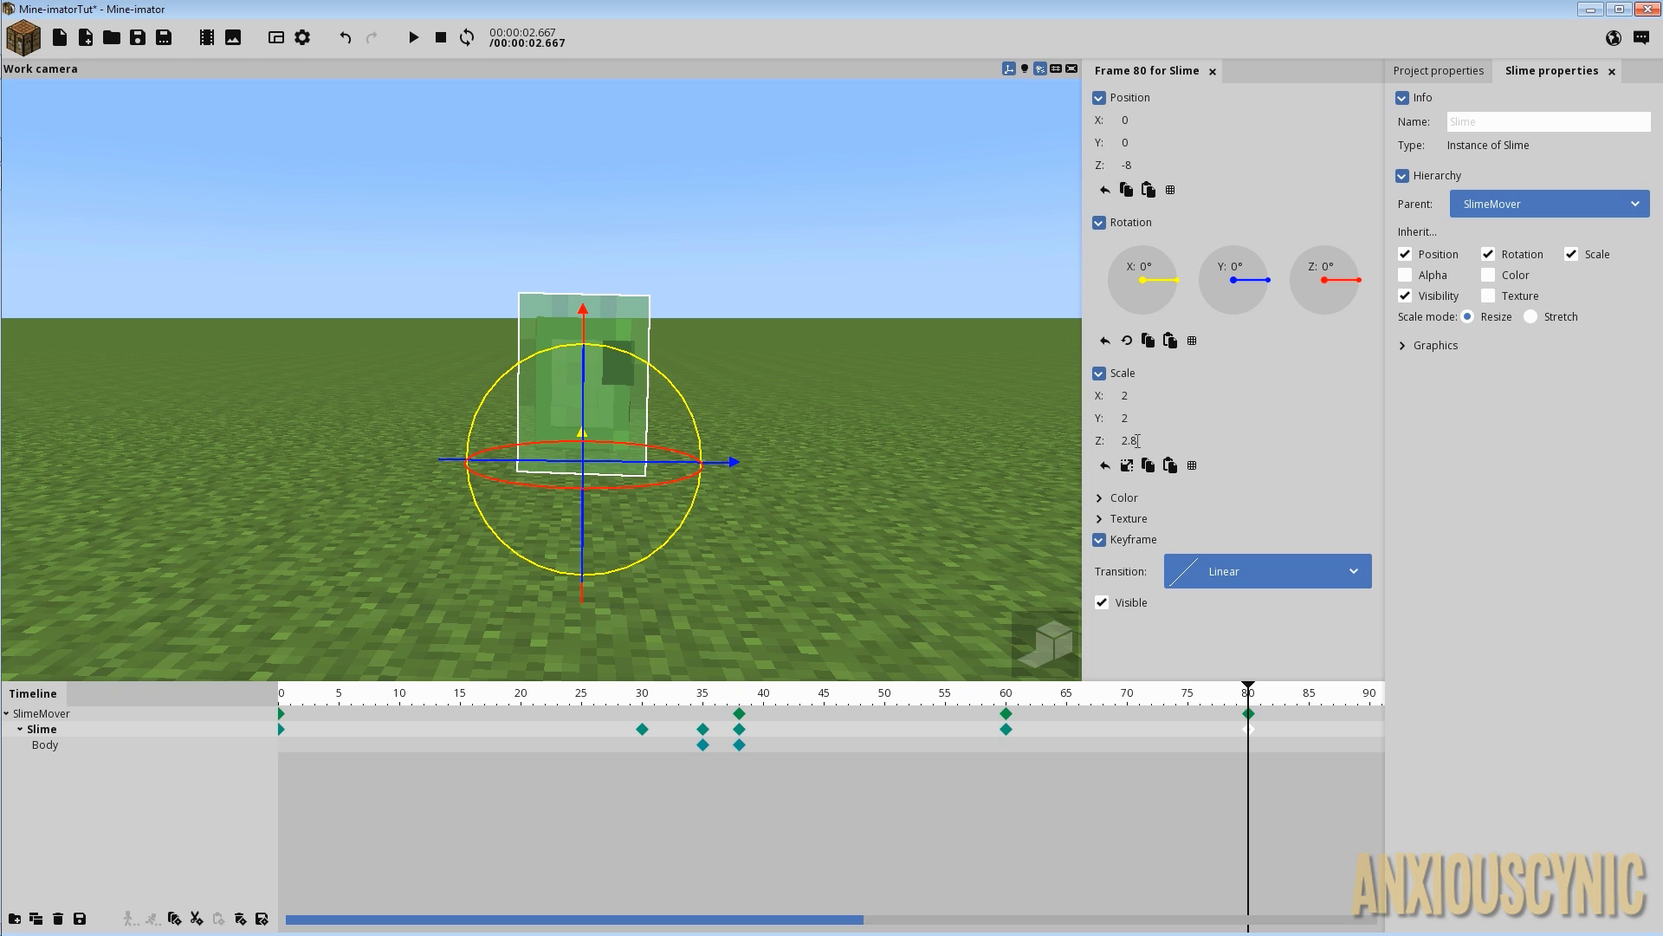
Preview the slime's stretch during the jump and save the project.
{"action": "left_click_drag", "start_coordinate": [954, 697], "coordinate": [798, 689]}
{"action": "key", "text": "space"}
{"action": "key", "text": "space"}
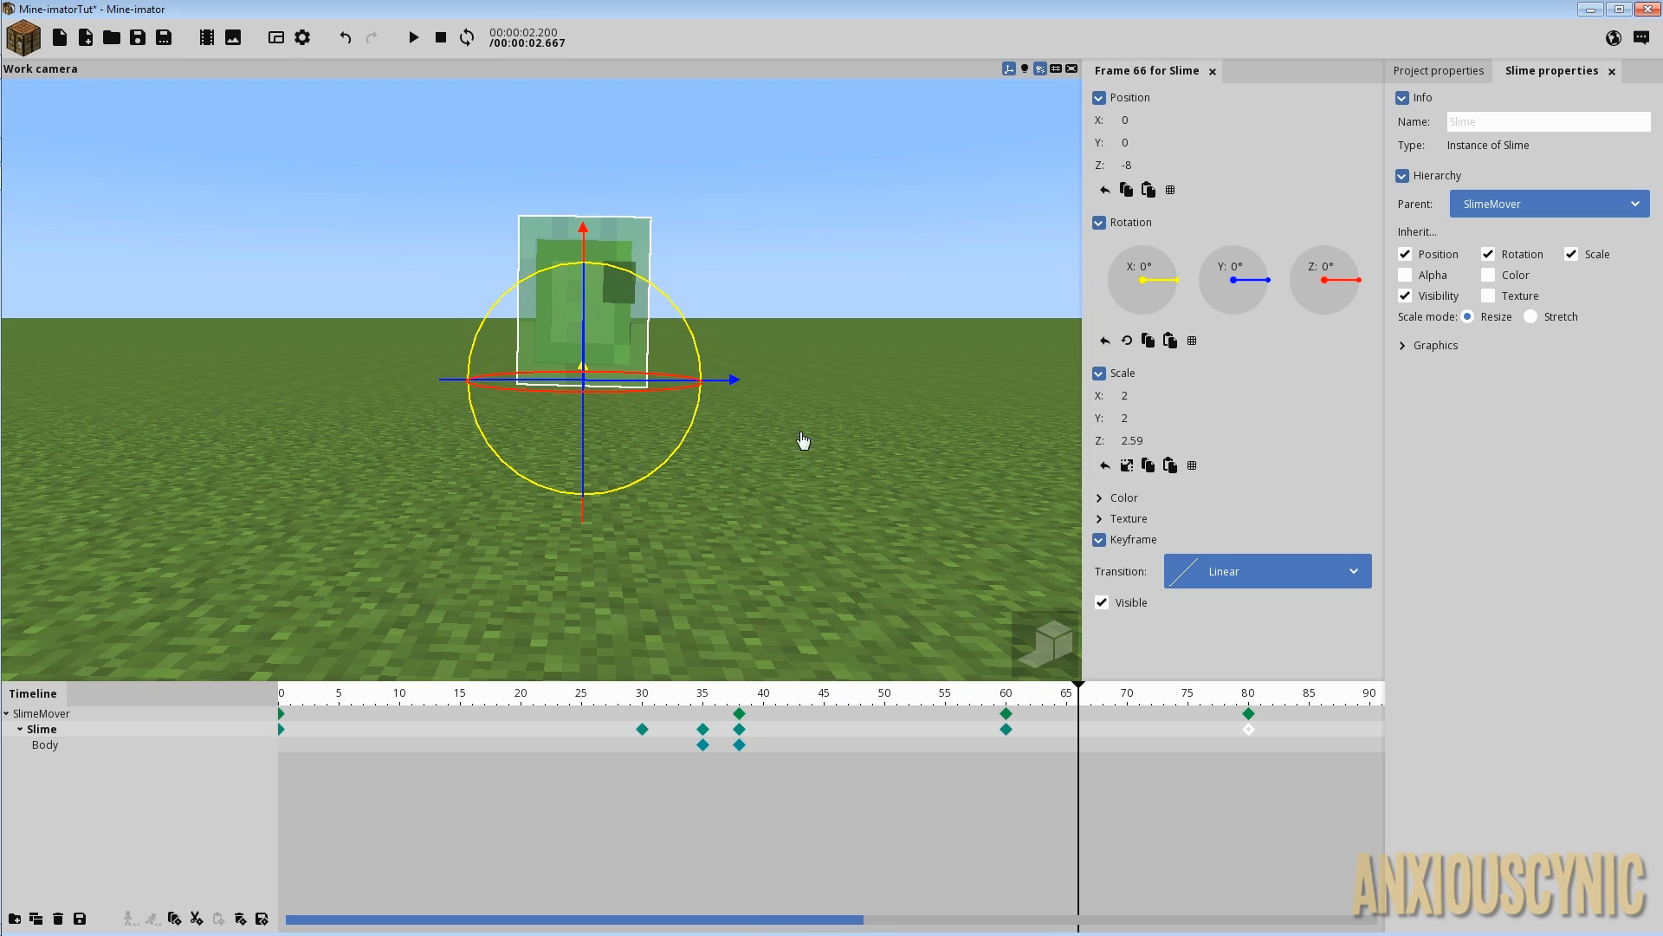
{"action": "left_click", "coordinate": [138, 38]}
Squash the Slime on landing with a frame 85 keyframe at Z scale 1.2, and save the project.
{"action": "left_click_drag", "start_coordinate": [1081, 697], "coordinate": [1289, 713]}
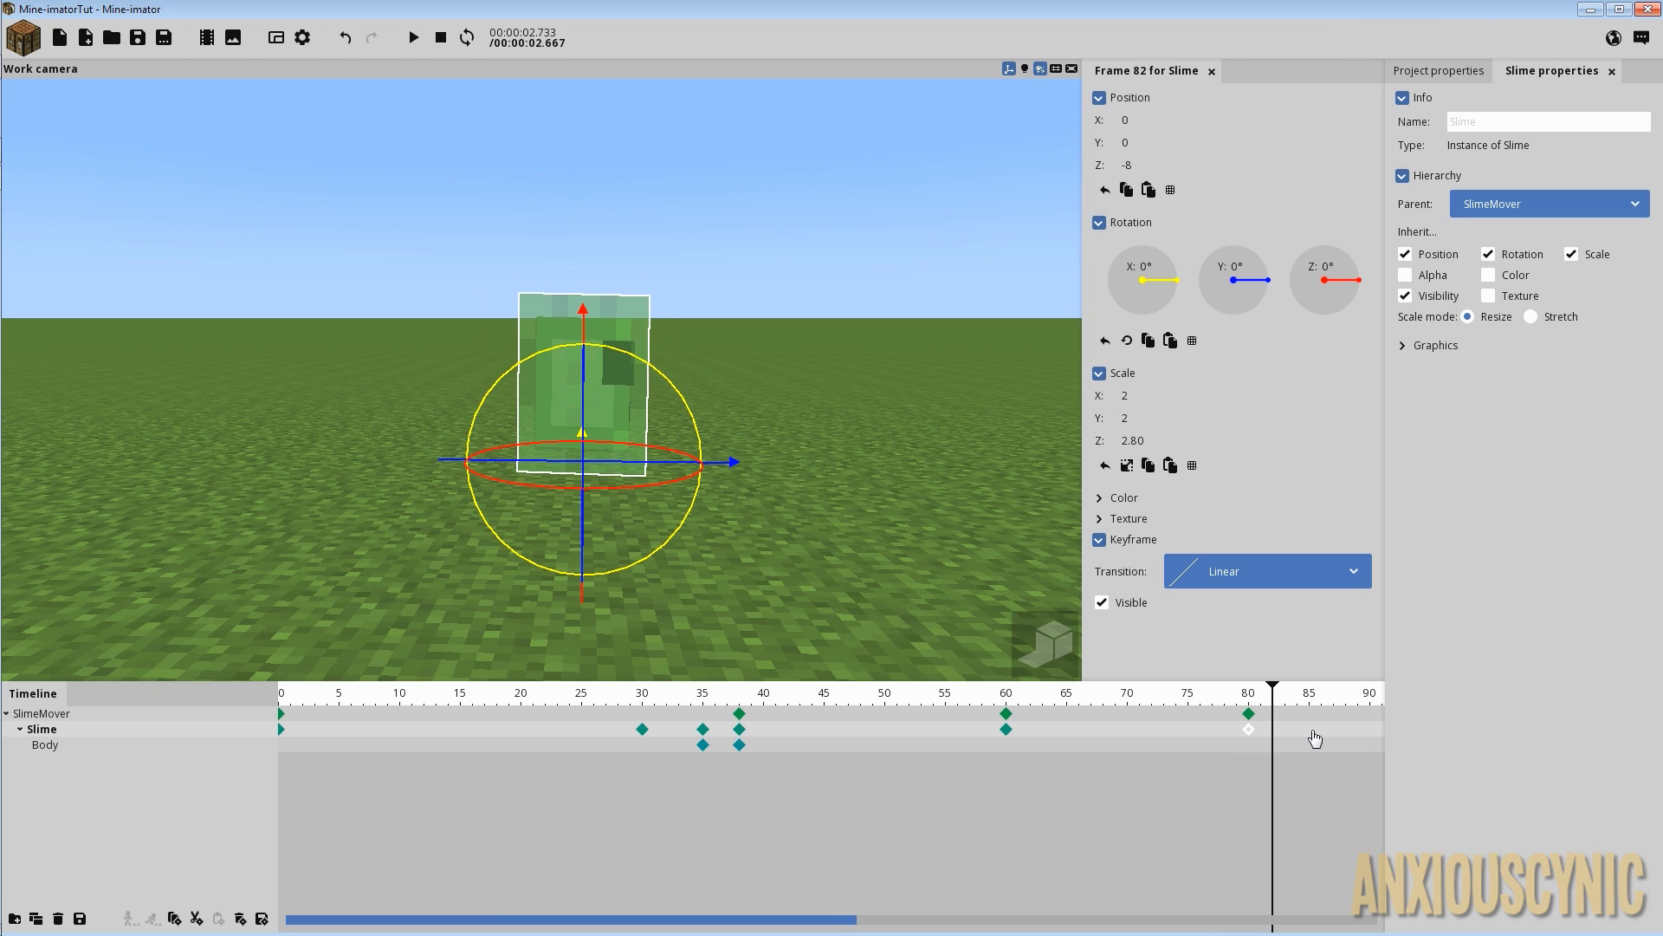
{"action": "double_click", "coordinate": [1314, 733]}
{"action": "left_click_drag", "start_coordinate": [1134, 442], "coordinate": [1109, 448]}
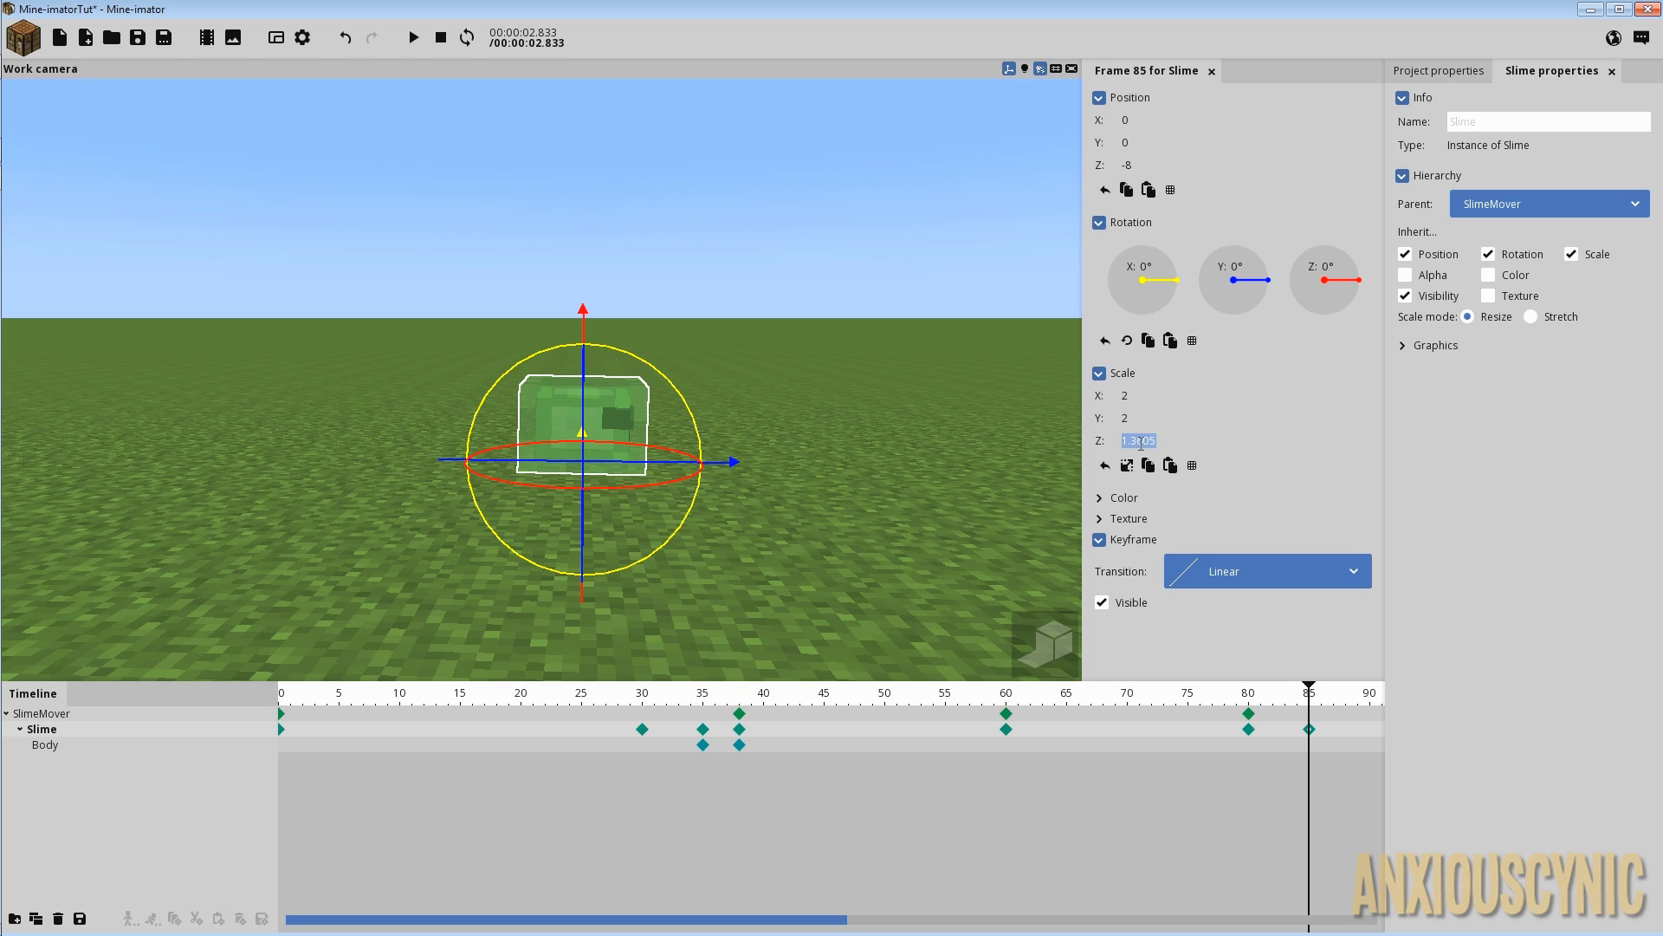
{"action": "type", "text": "1"}
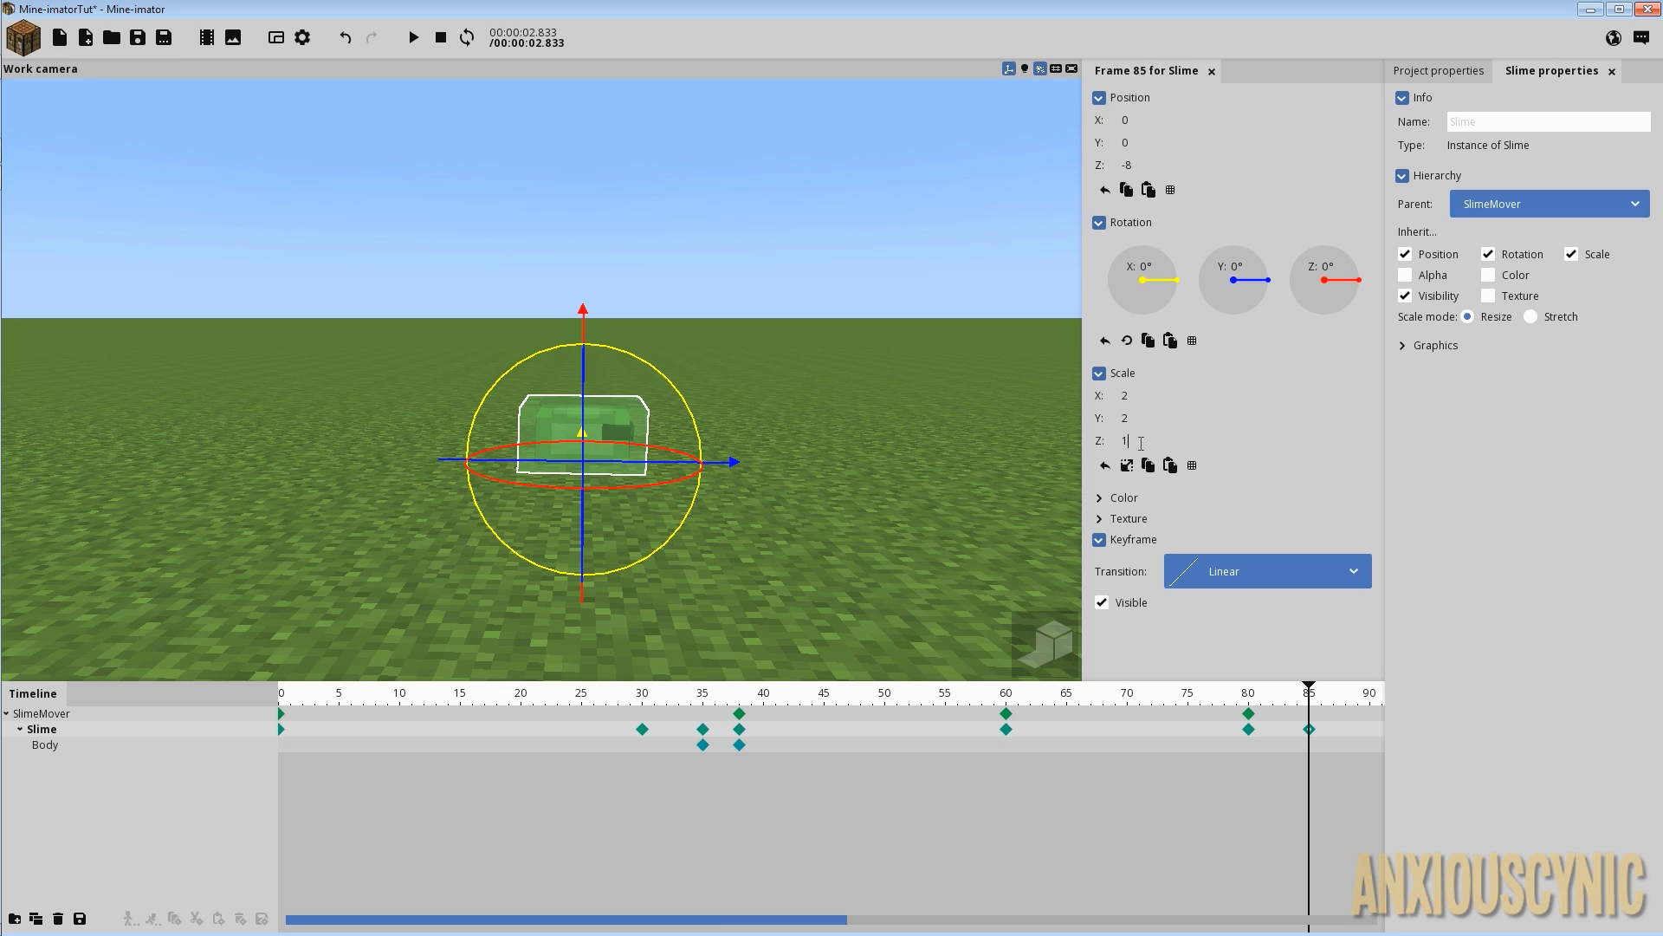
{"action": "type", "text": ".5"}
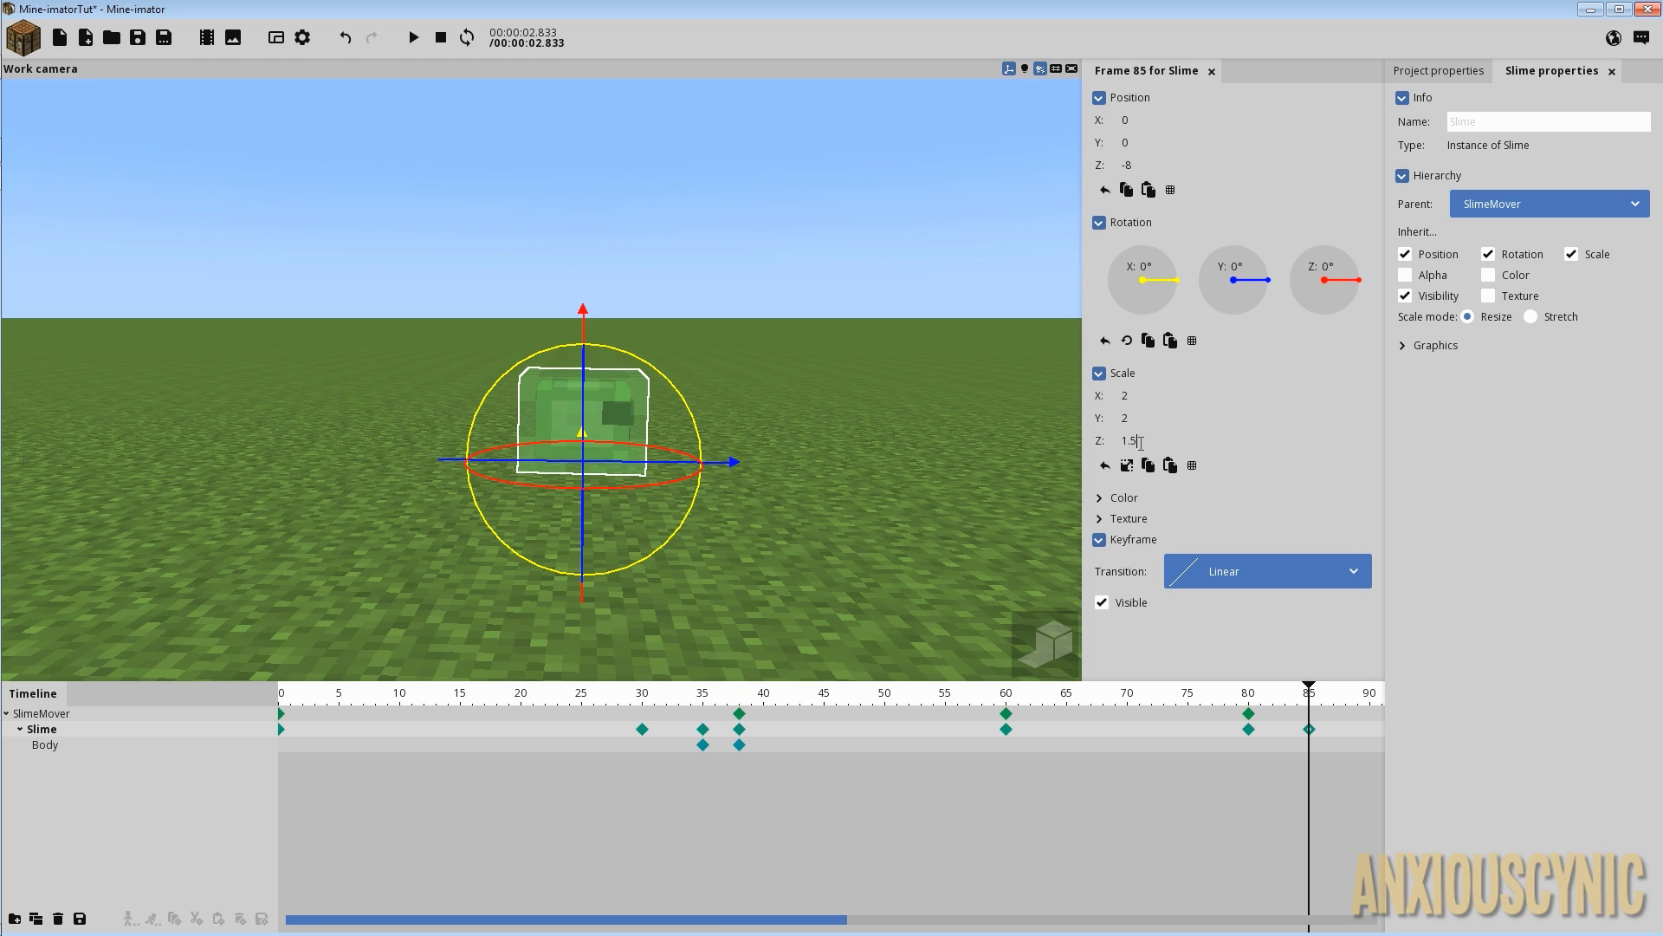
{"action": "key", "text": "BackSpace"}
{"action": "type", "text": "3"}
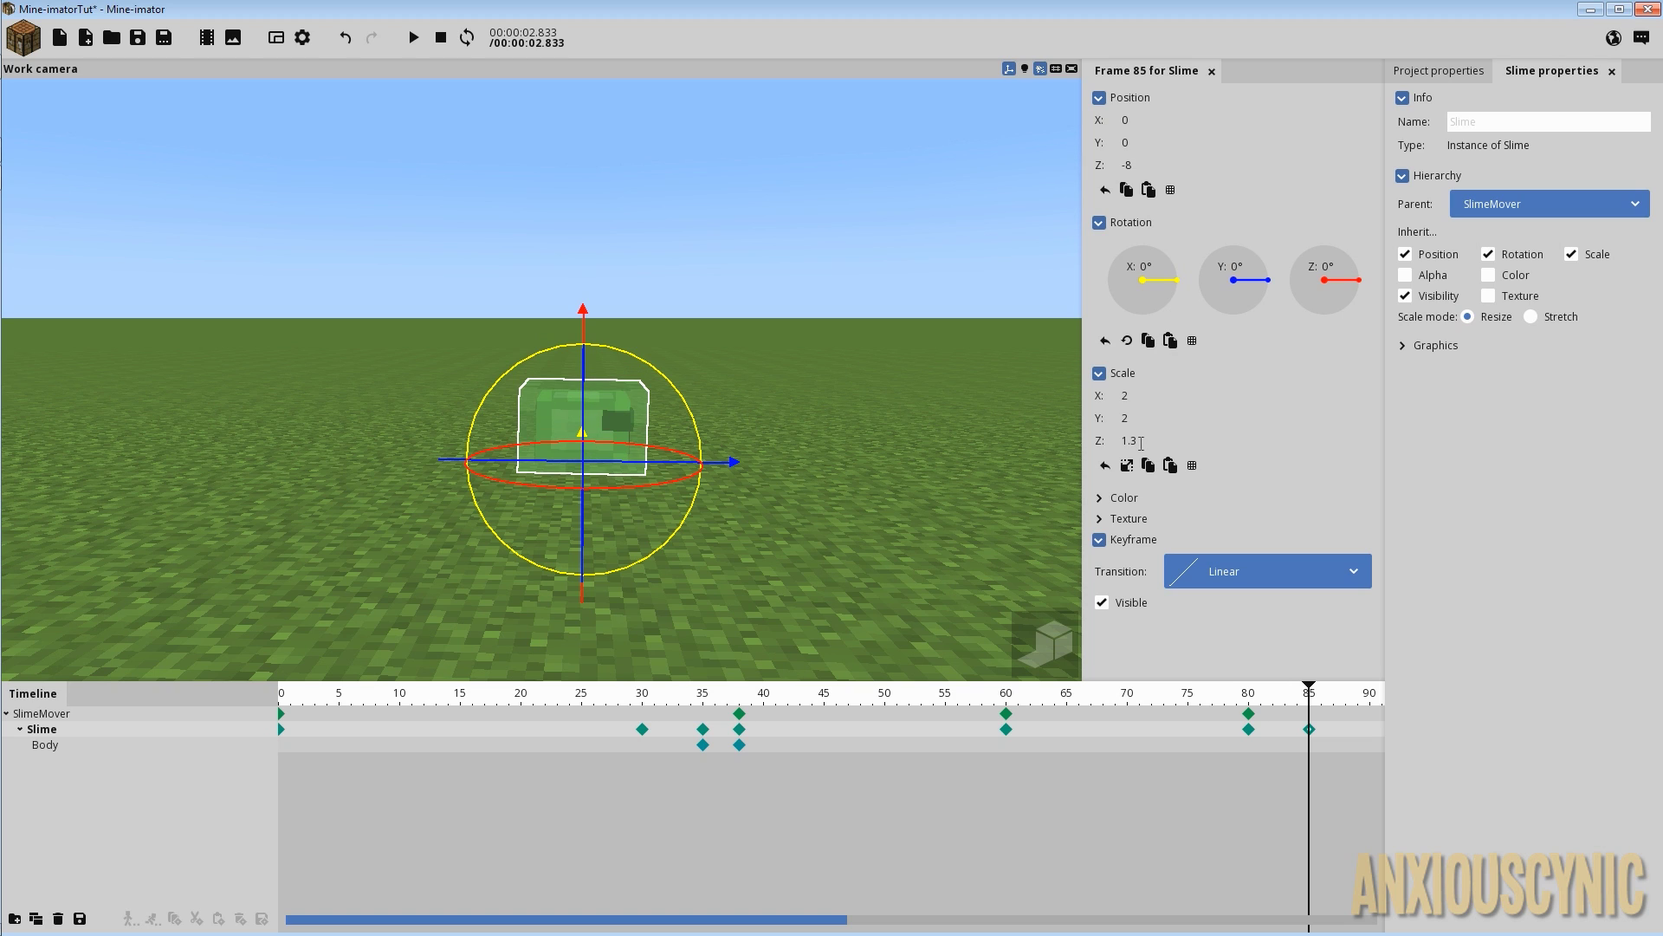
{"action": "key", "text": "BackSpace"}
{"action": "type", "text": "2"}
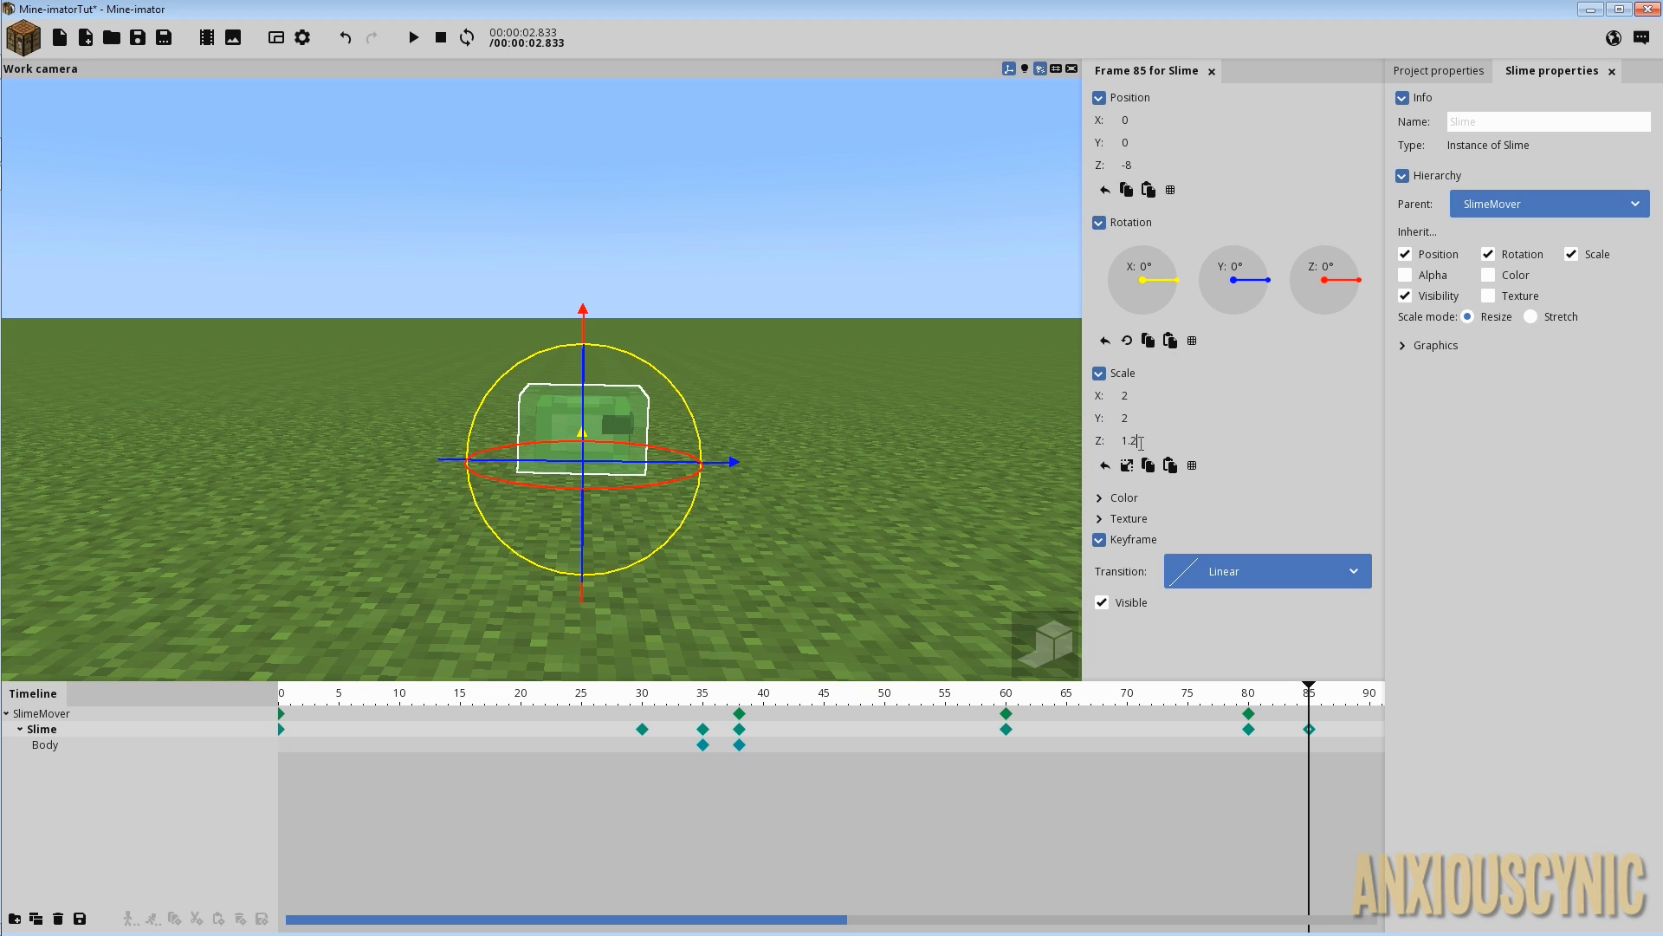
{"action": "left_click", "coordinate": [142, 46]}
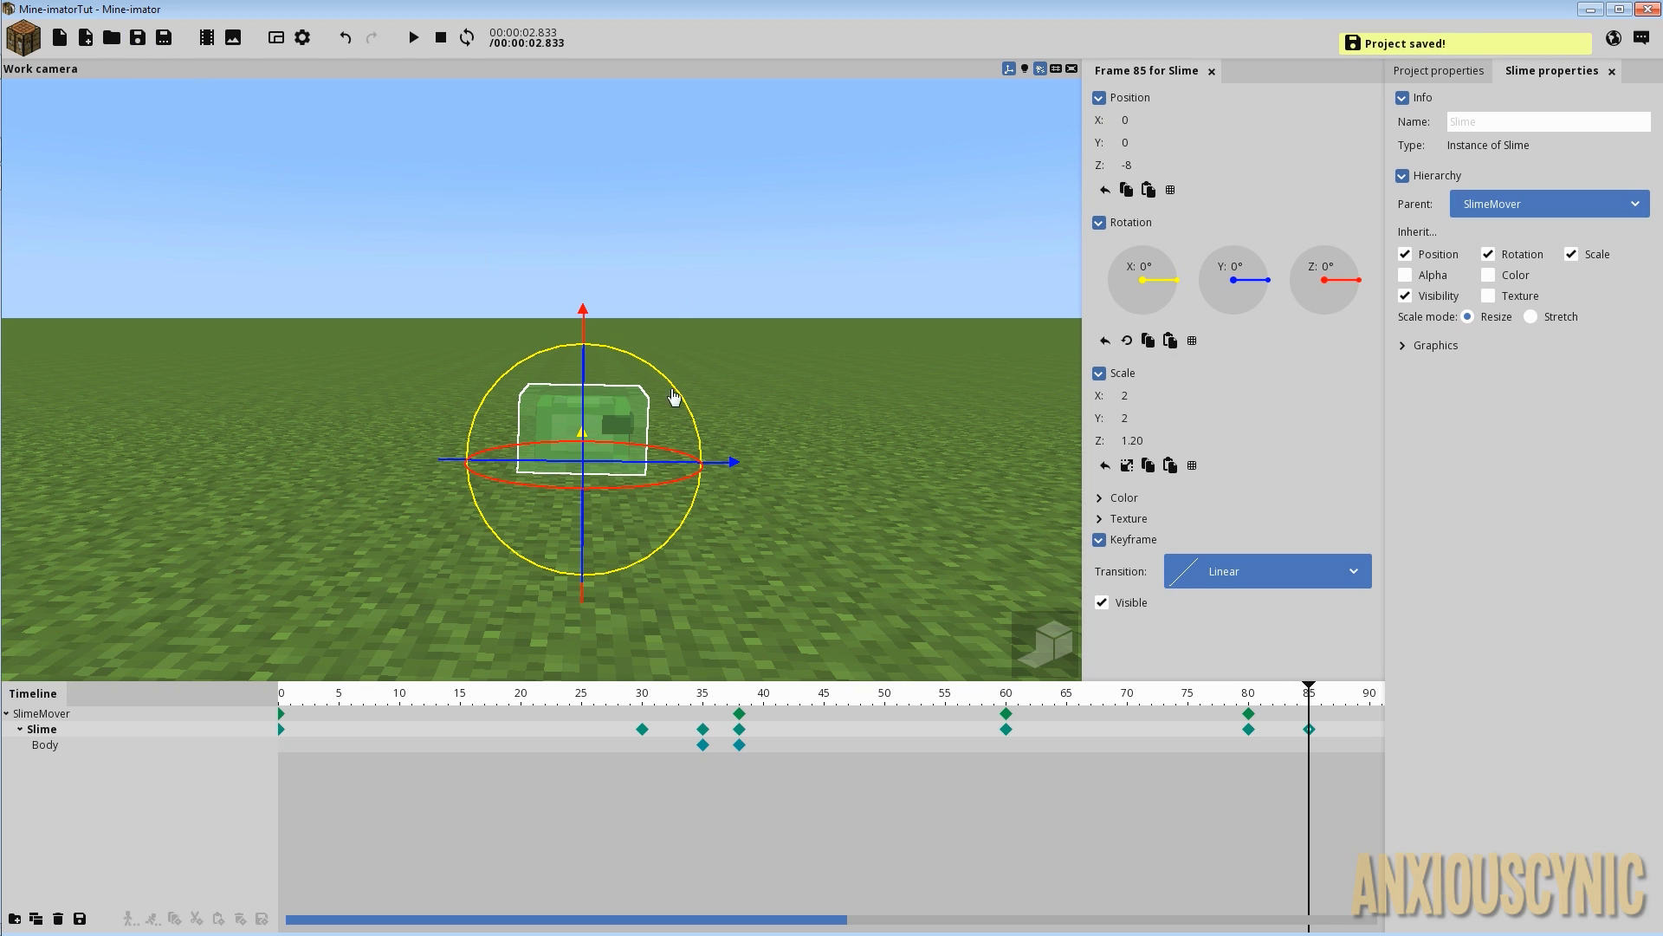
Add Body keyframes at frame 80 with 0° X rotation and at frame 60 with 0.5° X rotation.
{"action": "left_click", "coordinate": [1009, 750]}
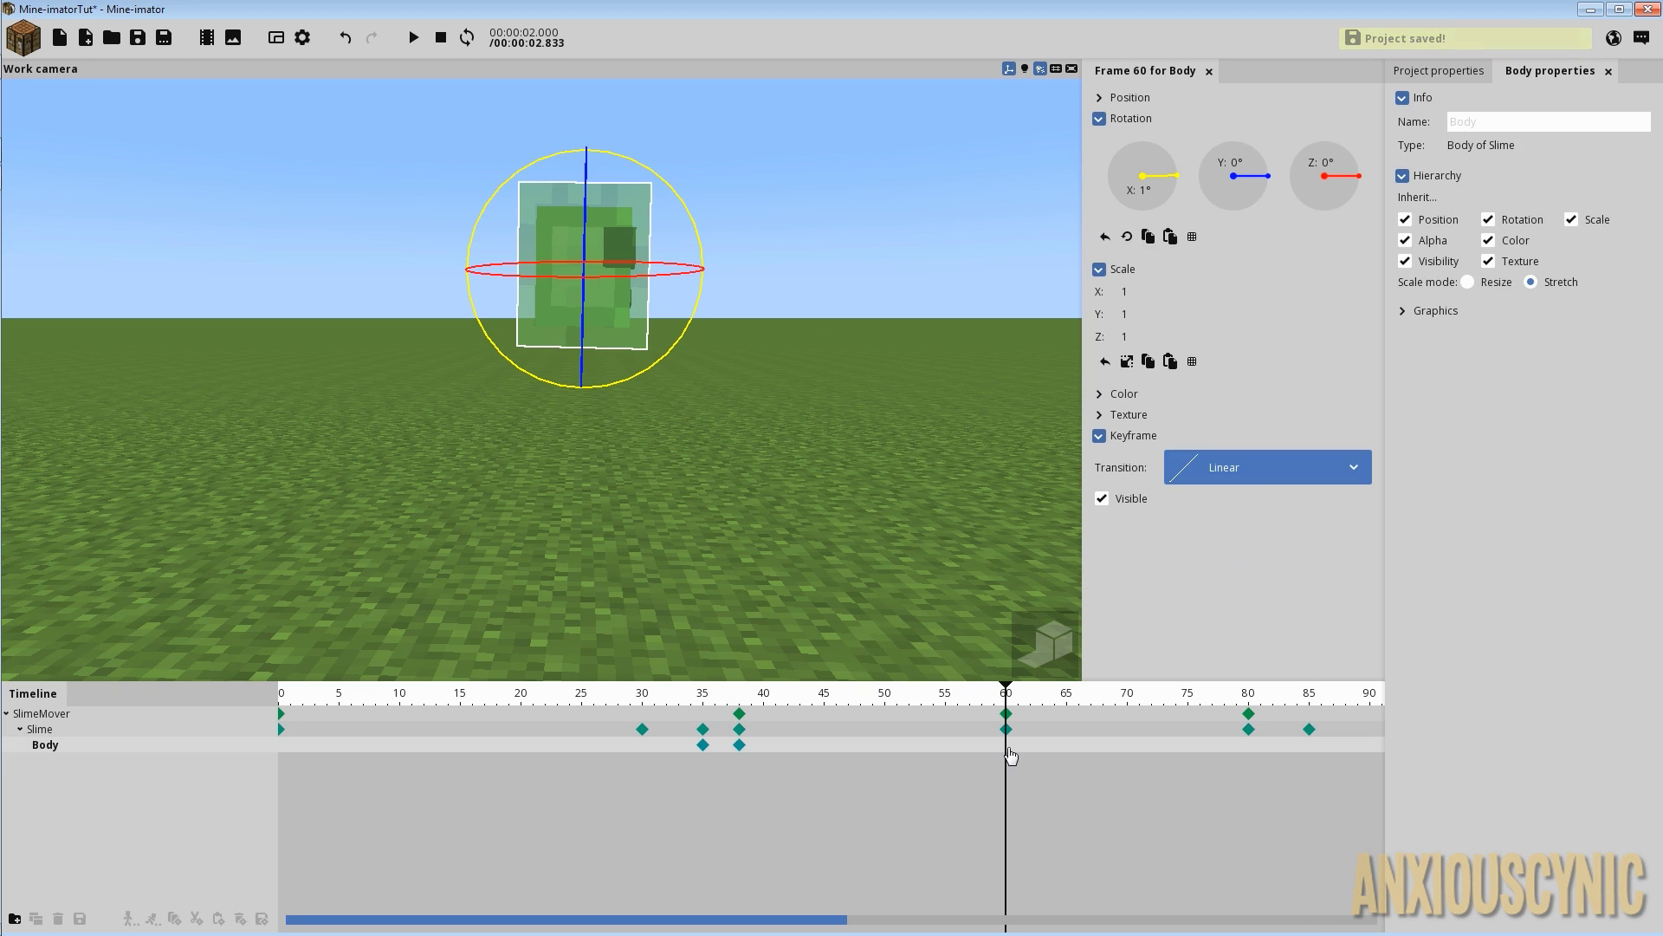
{"action": "left_click", "coordinate": [1248, 747]}
{"action": "left_click", "coordinate": [1155, 189]}
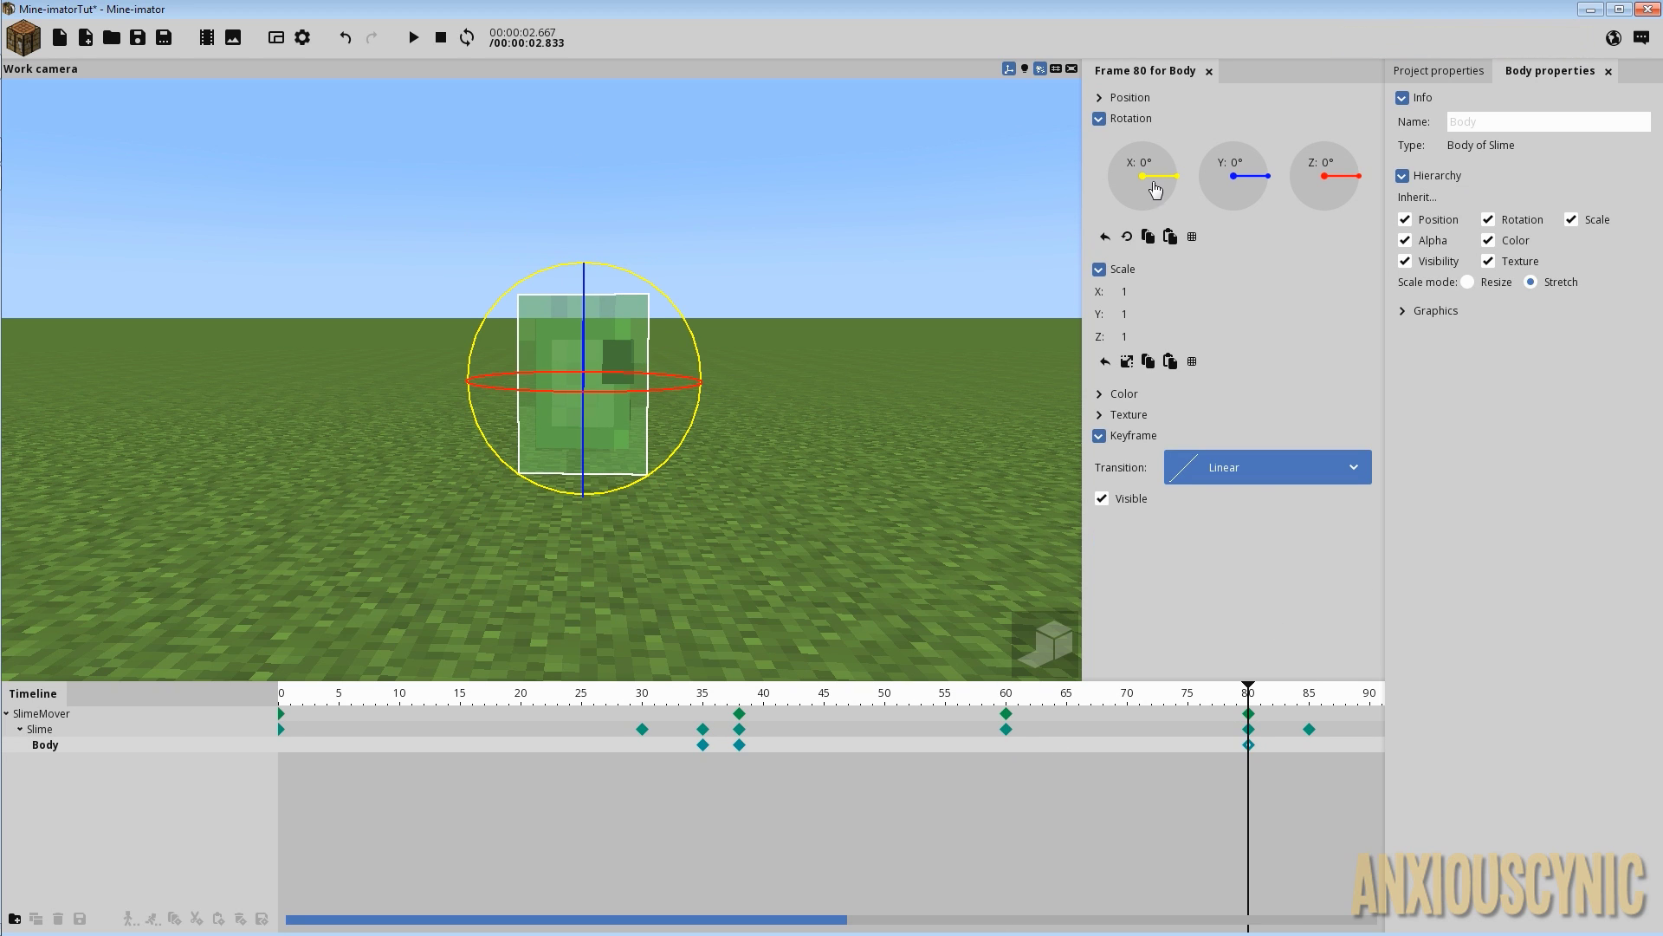
{"action": "left_click", "coordinate": [1006, 747]}
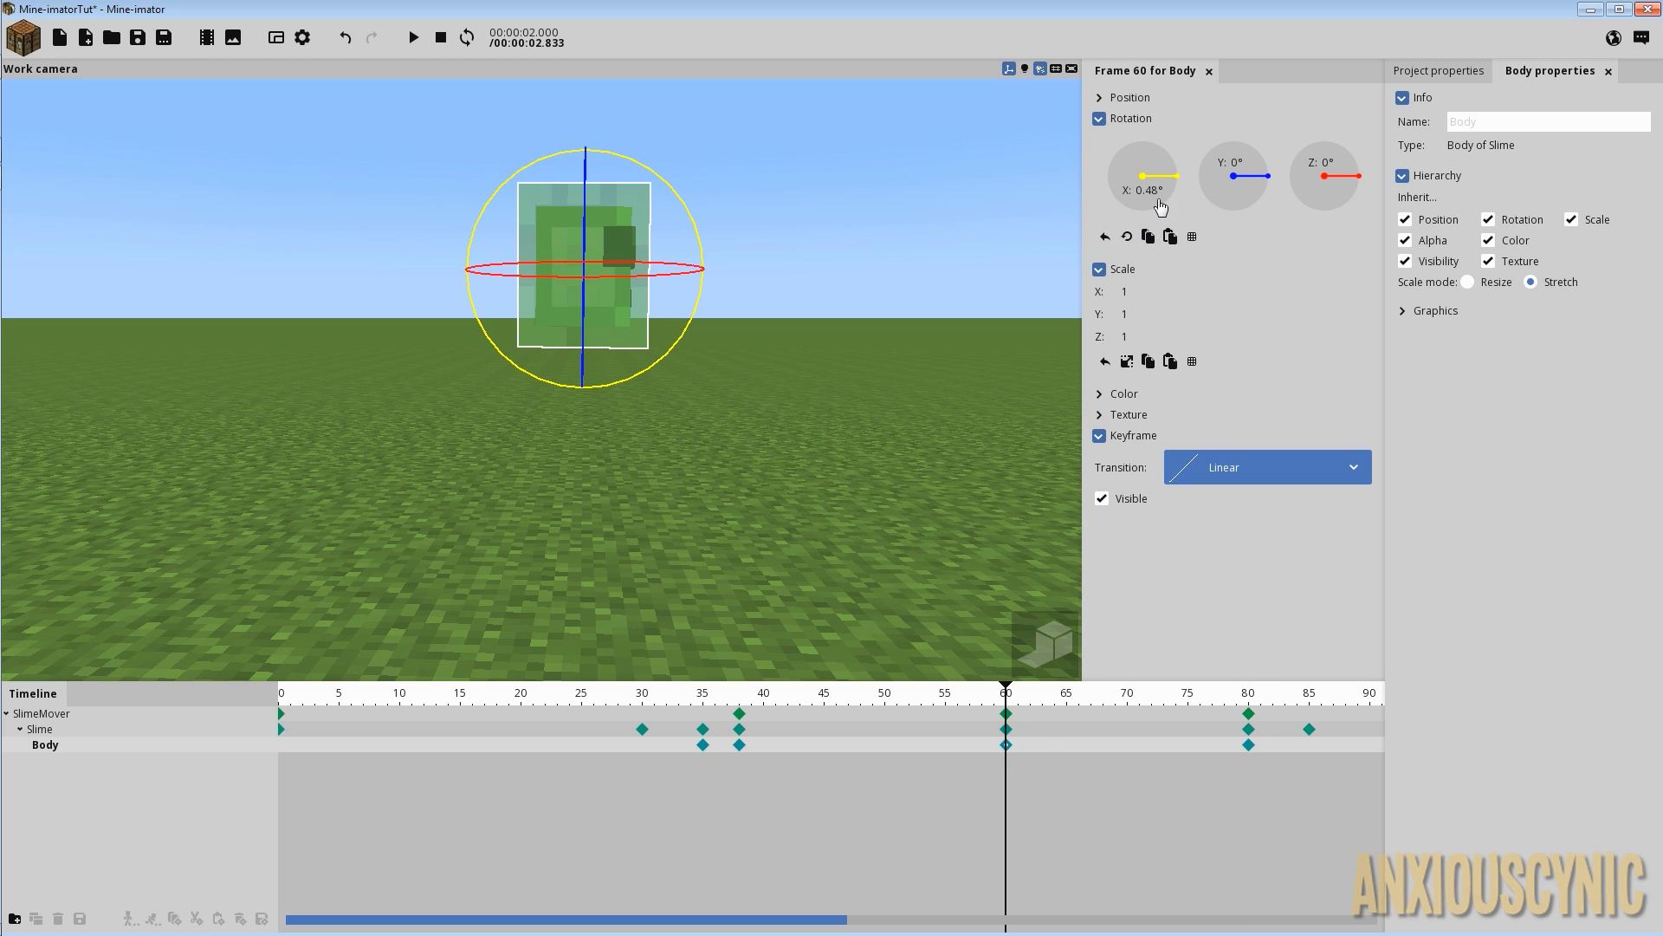
{"action": "left_click", "coordinate": [1155, 190]}
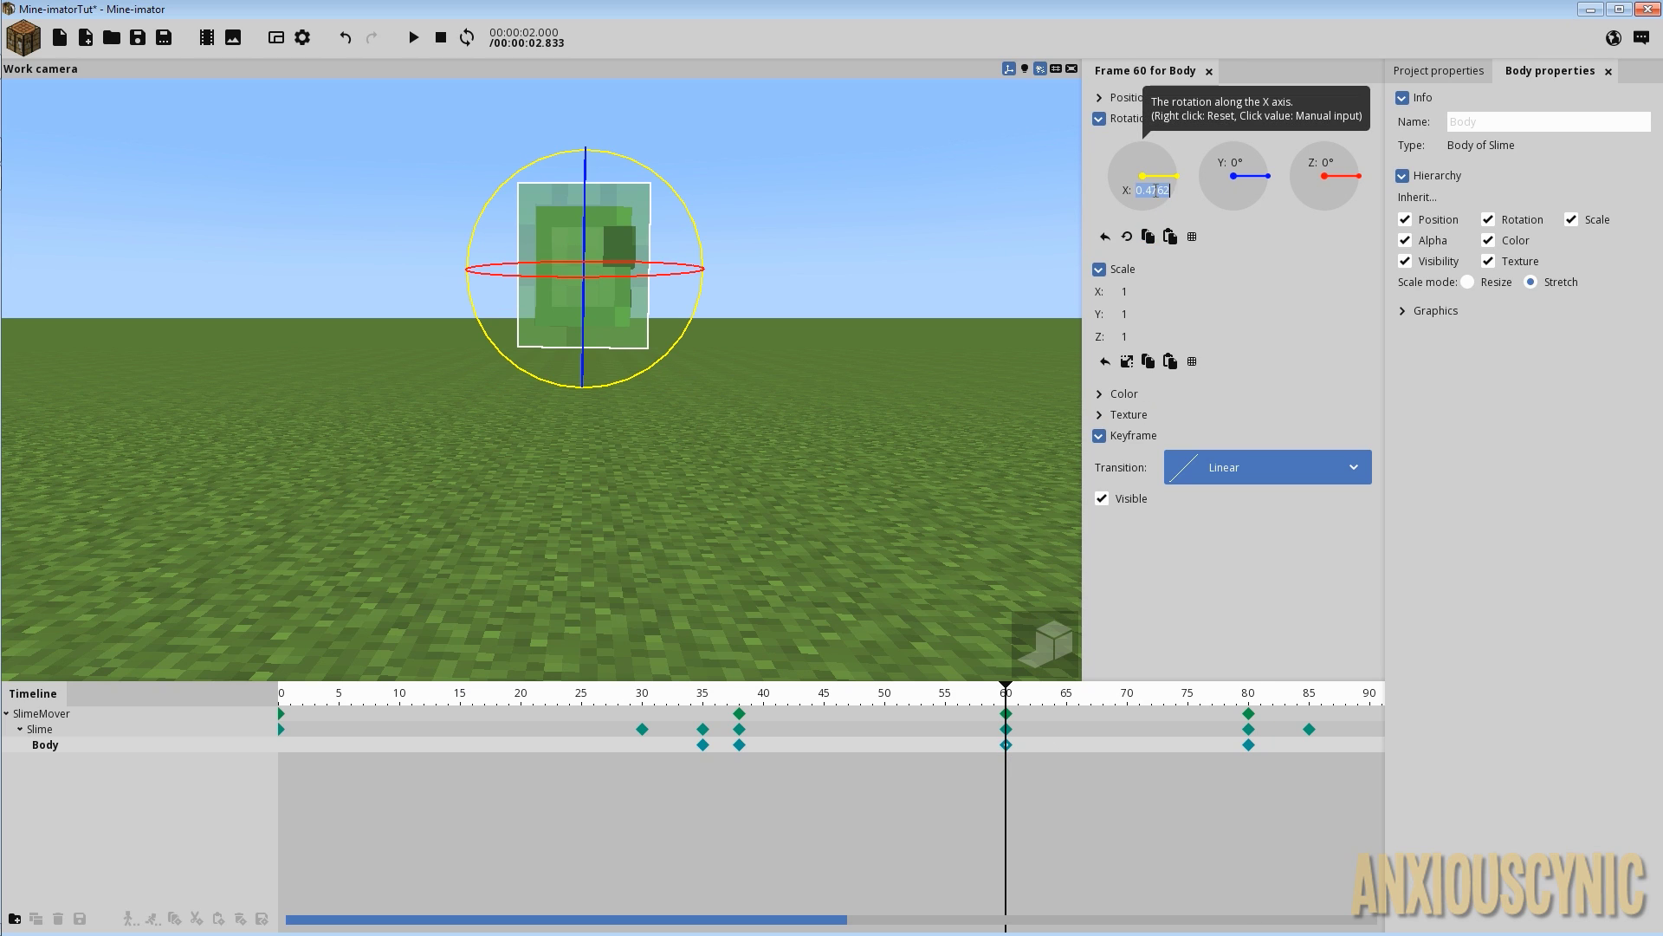
{"action": "type", "text": ".5"}
{"action": "key", "text": "Return"}
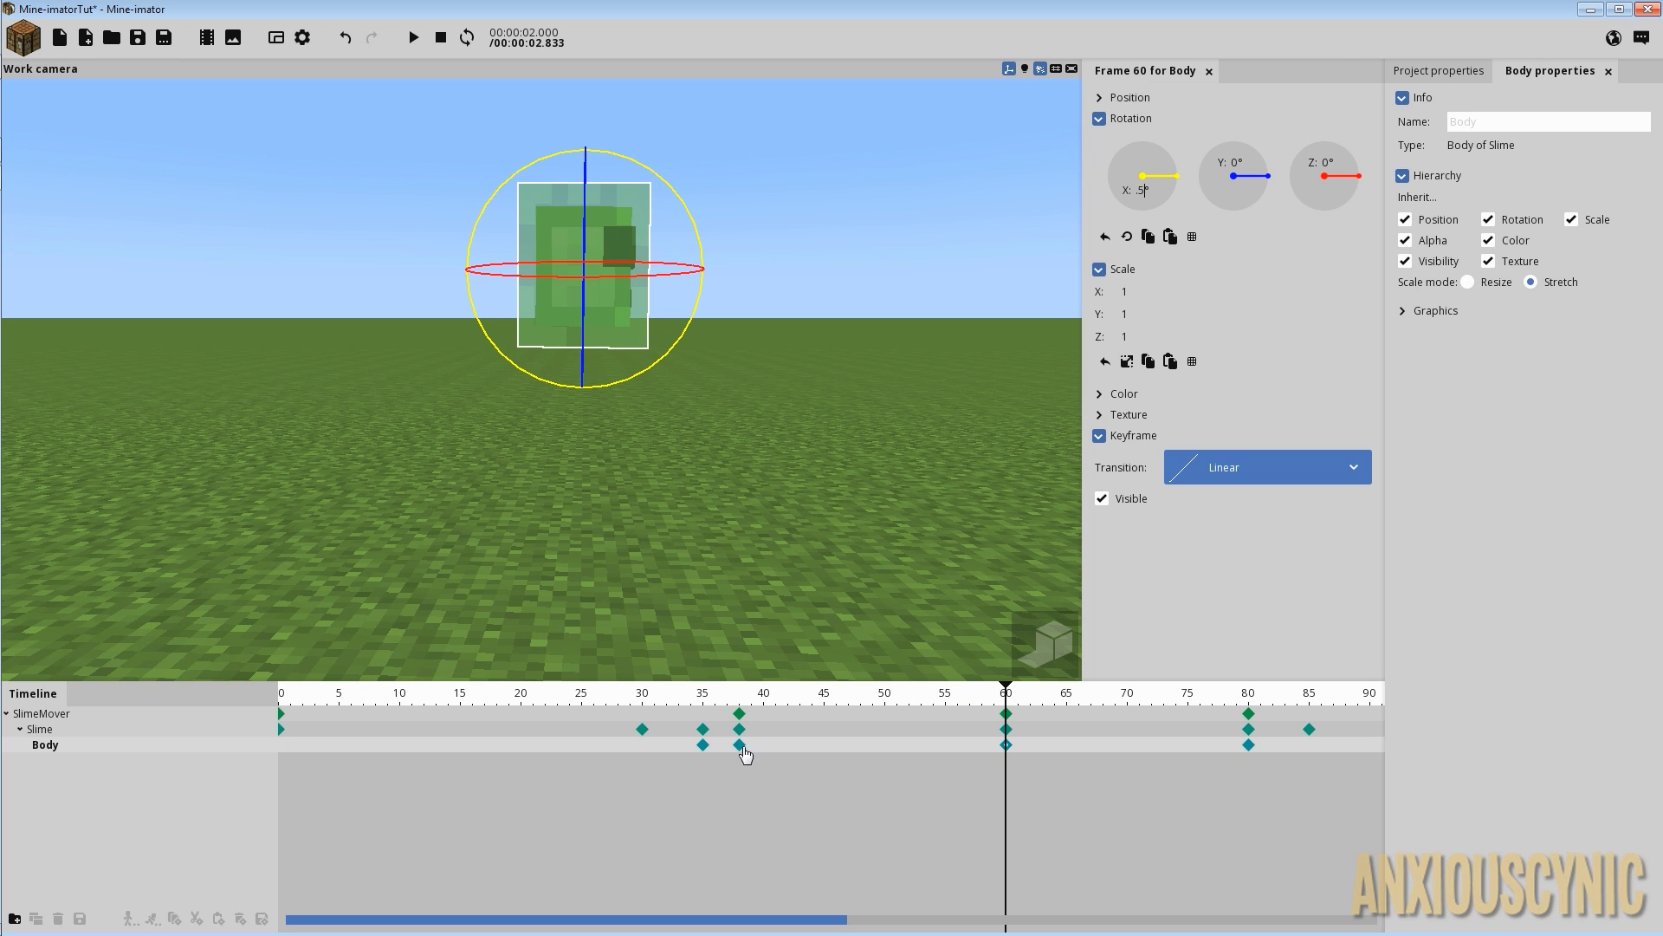
Tilt the slime's Body to an X rotation of 7° at frame 60 and save the project.
{"action": "left_click_drag", "start_coordinate": [750, 704], "coordinate": [1011, 716]}
{"action": "left_click_drag", "start_coordinate": [665, 193], "coordinate": [679, 204]}
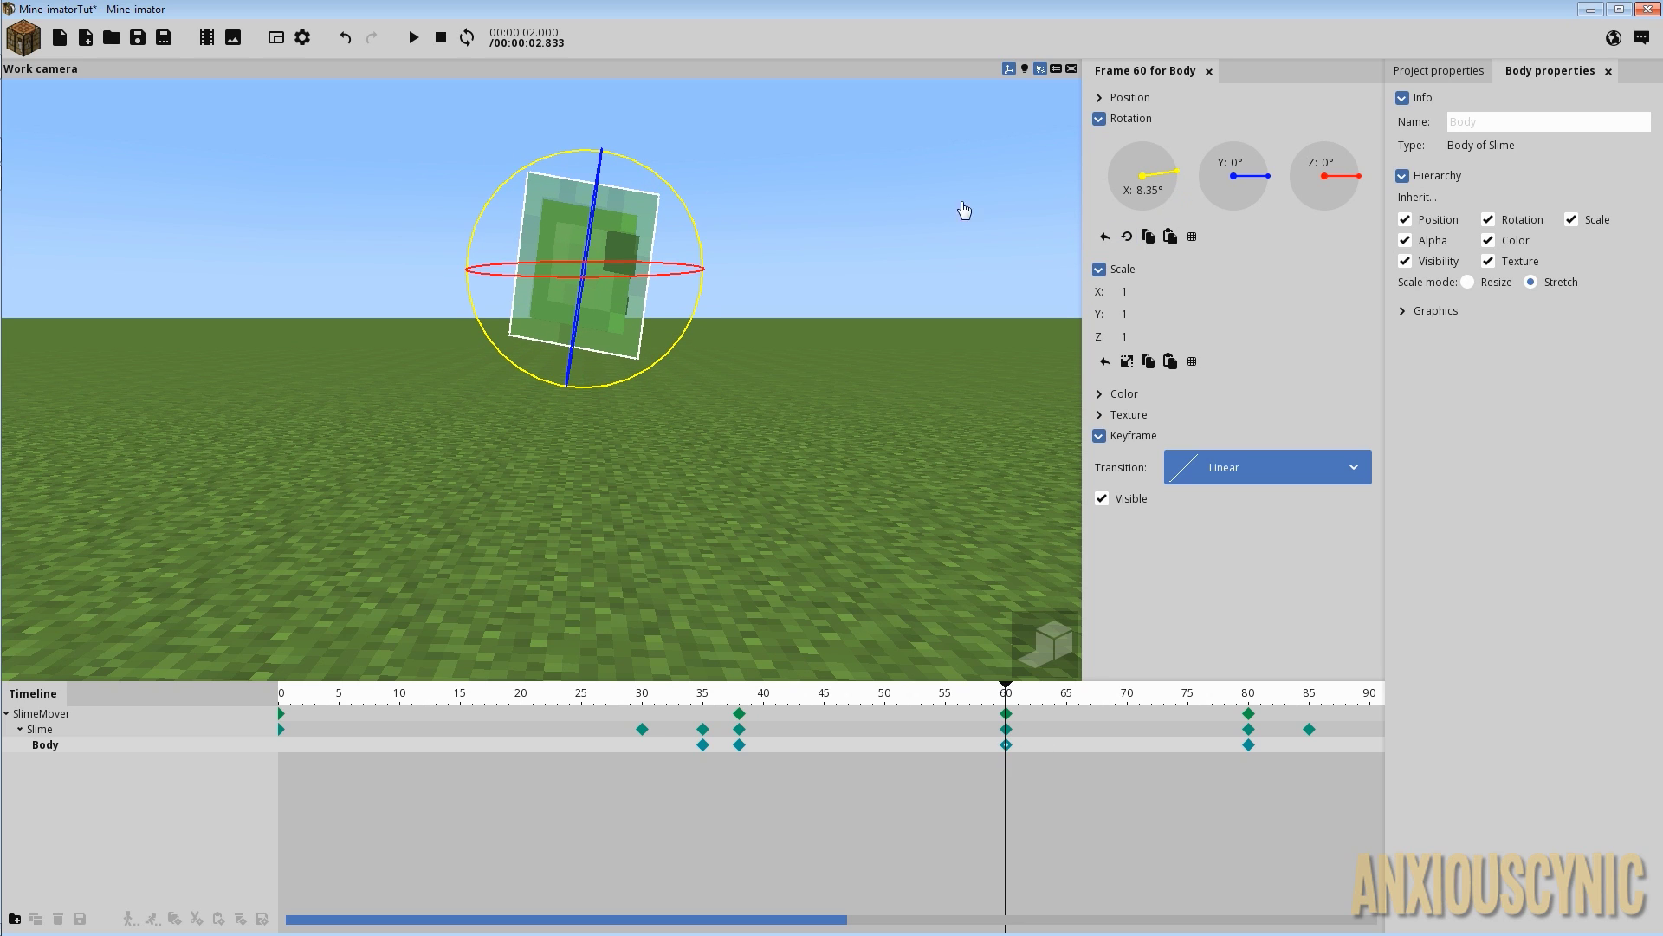
{"action": "left_click", "coordinate": [1160, 196]}
{"action": "type", "text": "7"}
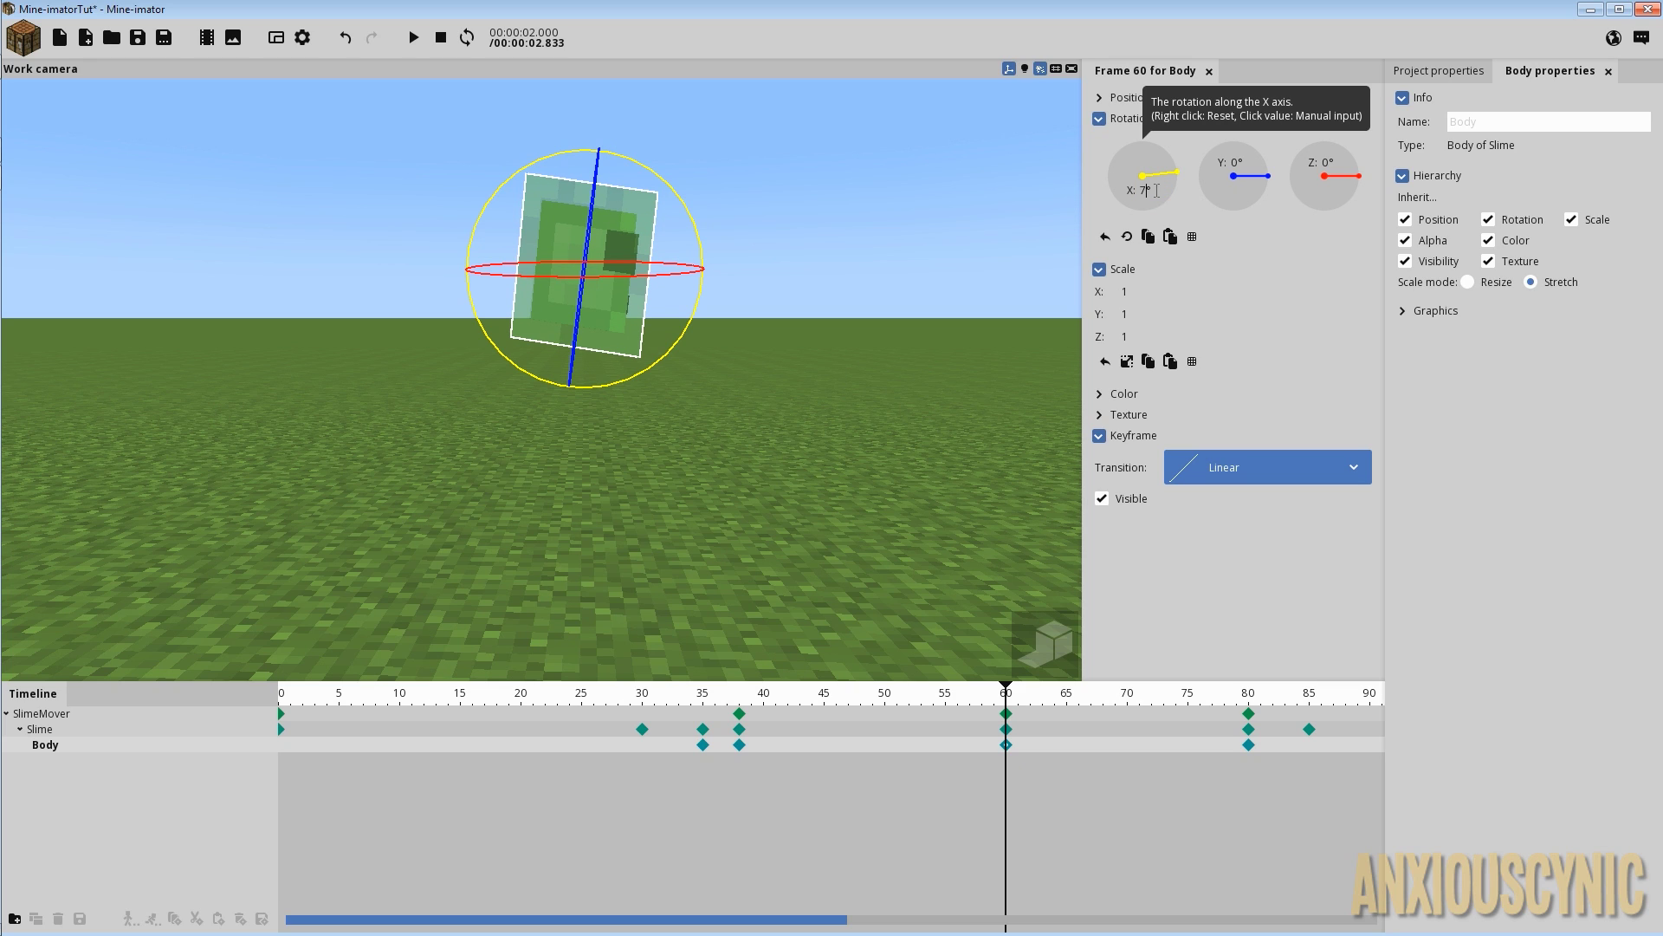
{"action": "left_click", "coordinate": [137, 37]}
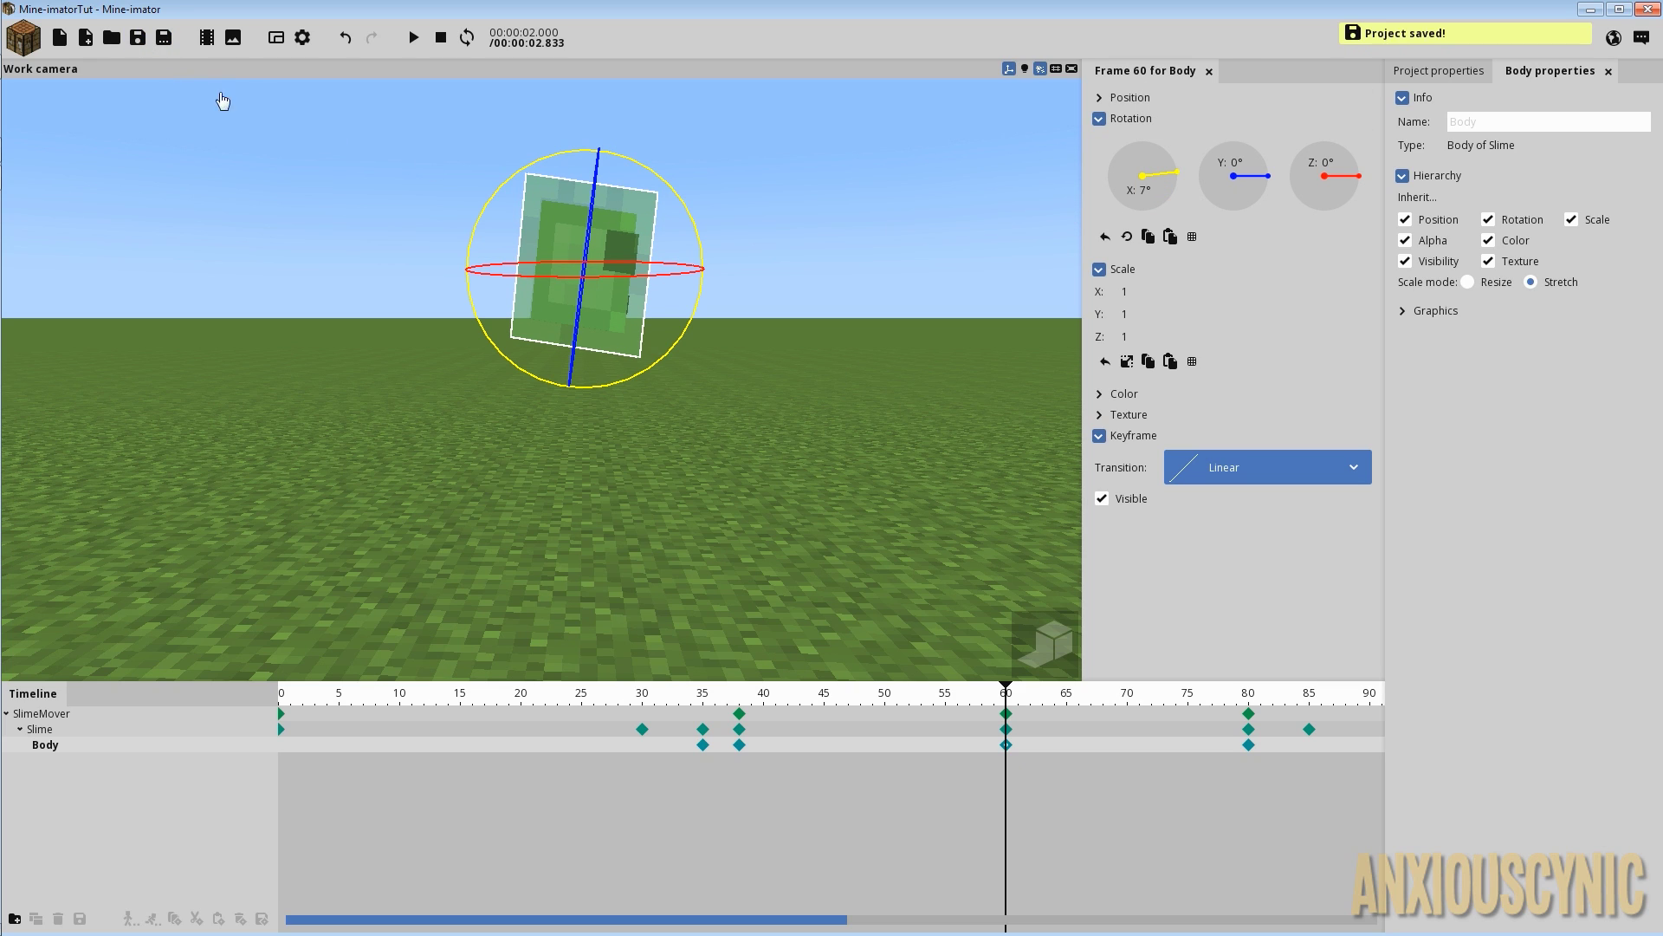
Tilt the Body the opposite way at frame 80 by setting its X rotation to -5°.
{"action": "left_click", "coordinate": [1247, 747]}
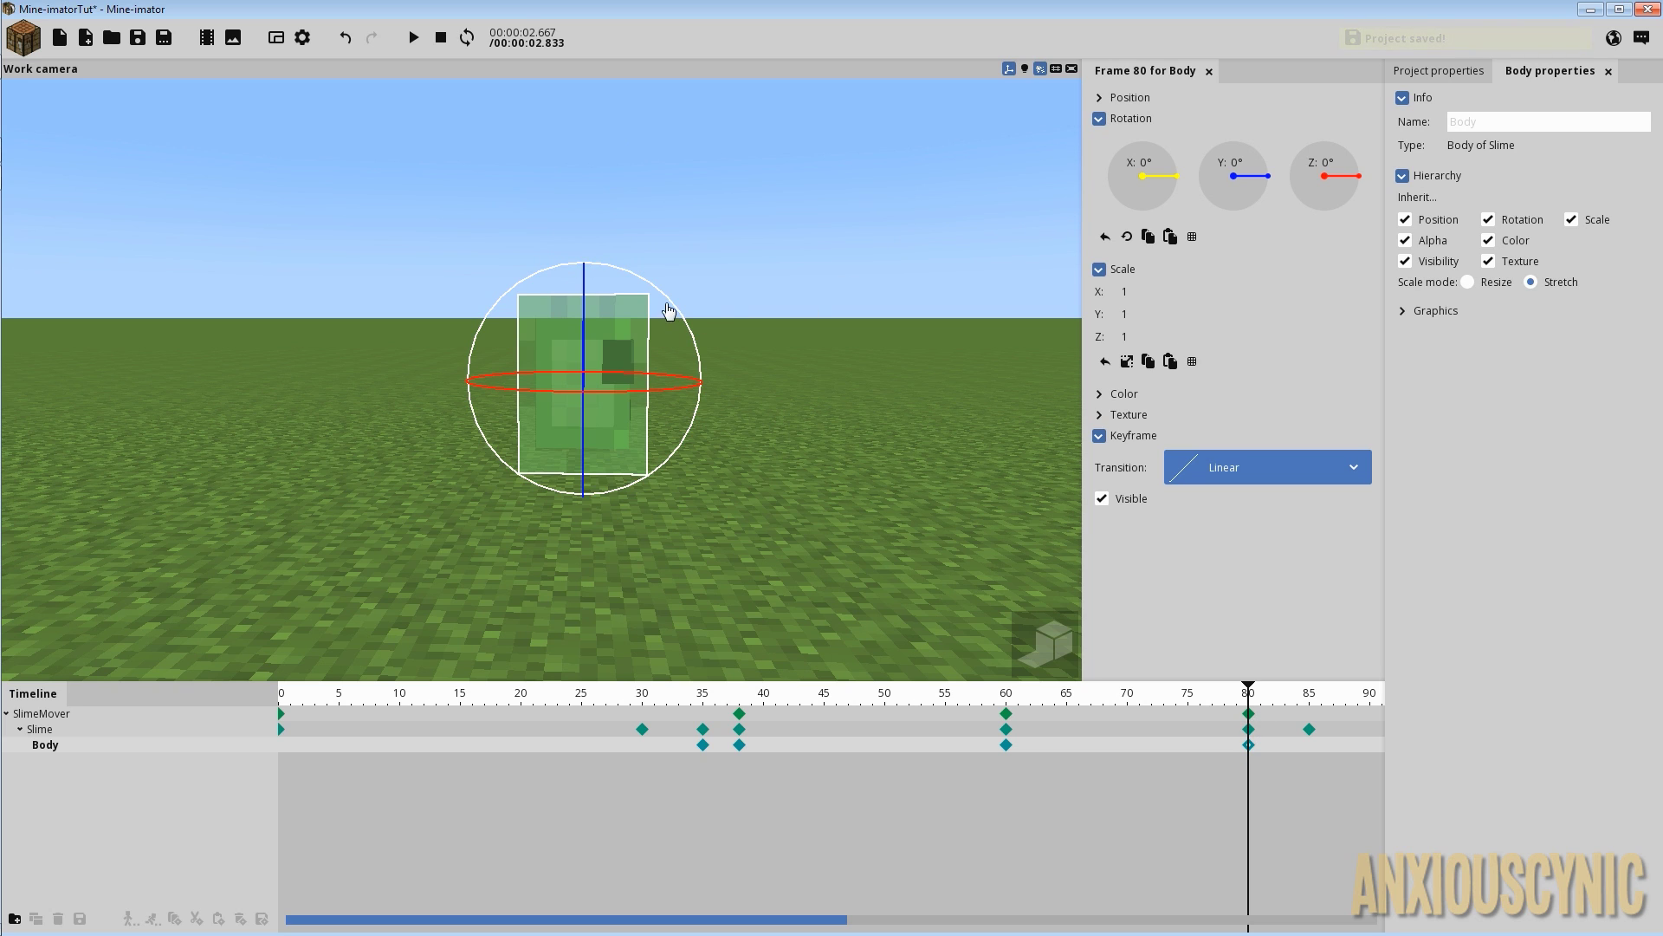
{"action": "mouse_move", "coordinate": [699, 322]}
{"action": "left_mouse_down"}
{"action": "mouse_move", "coordinate": [668, 304]}
{"action": "mouse_move", "coordinate": [710, 296]}
{"action": "left_mouse_up"}
{"action": "left_click", "coordinate": [1152, 163]}
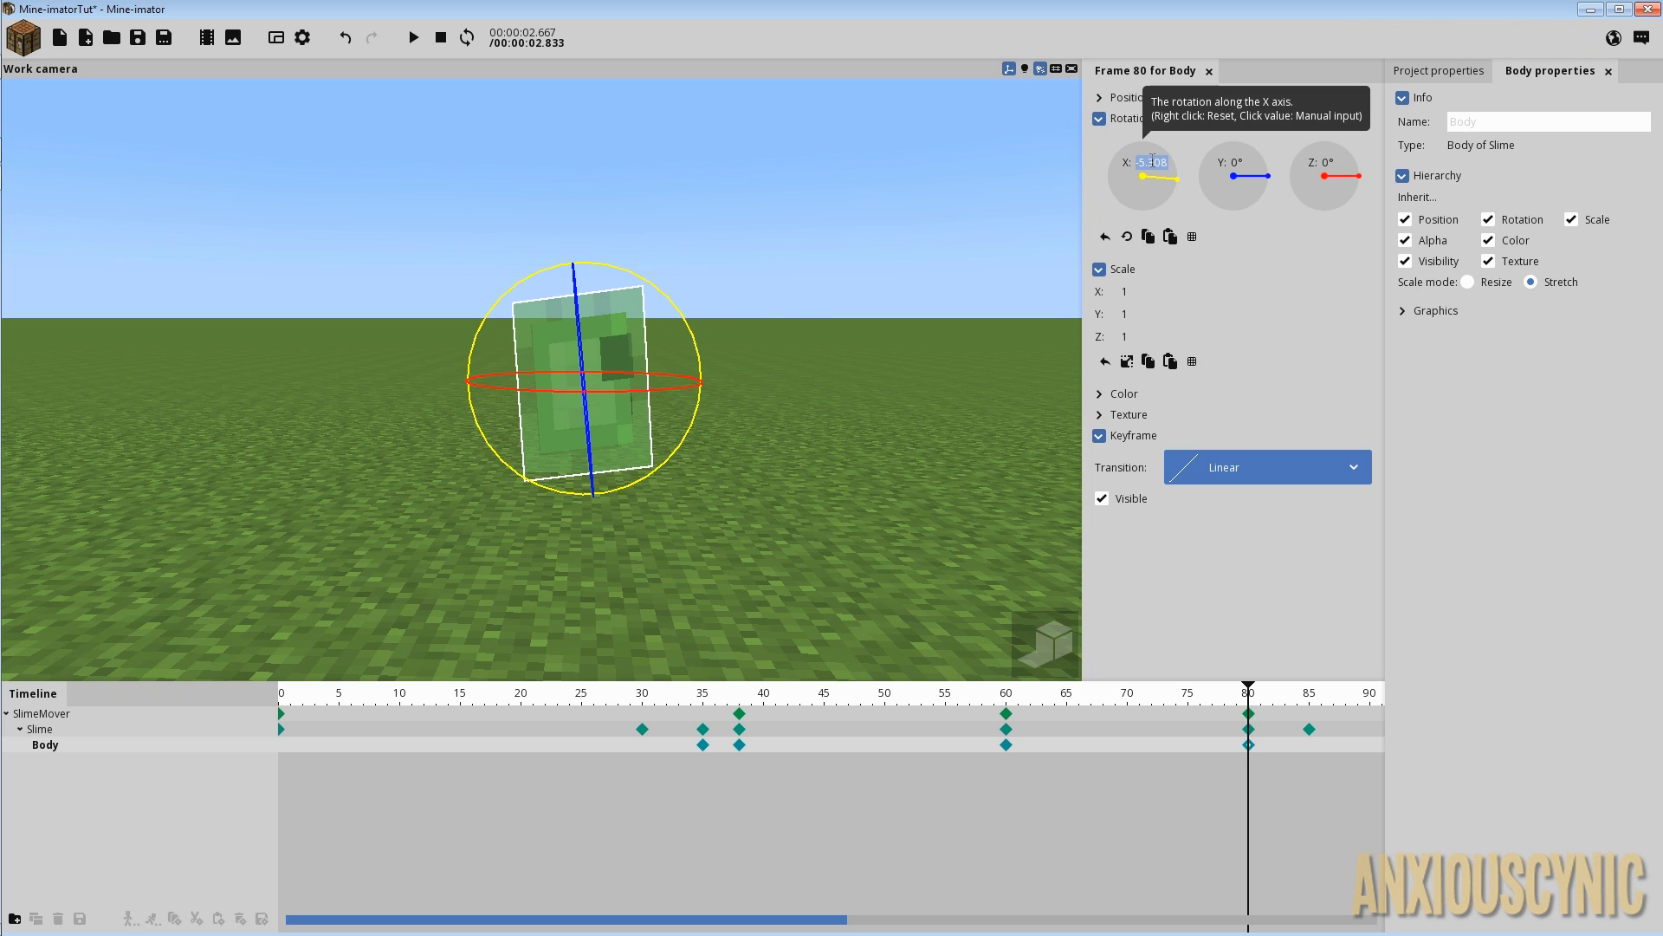
{"action": "type", "text": "-5"}
{"action": "key", "text": "Return"}
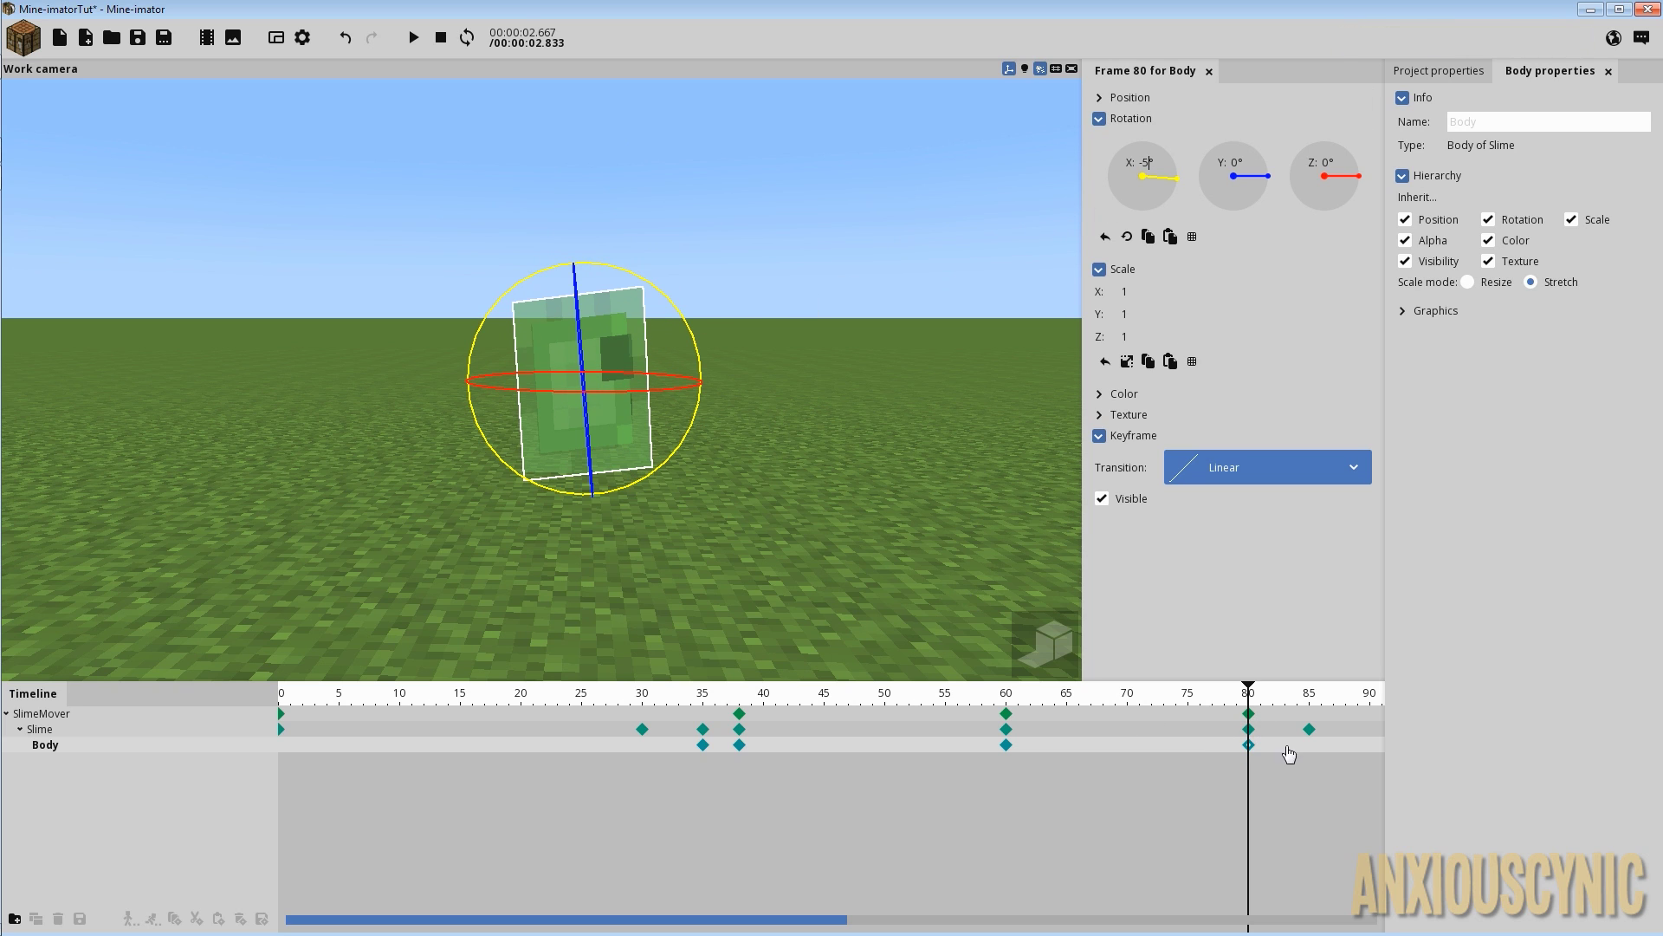
Straighten the Body at frame 85 by resetting its X rotation to 0°, and save the project.
{"action": "left_click", "coordinate": [1314, 753]}
{"action": "right_click", "coordinate": [1140, 194]}
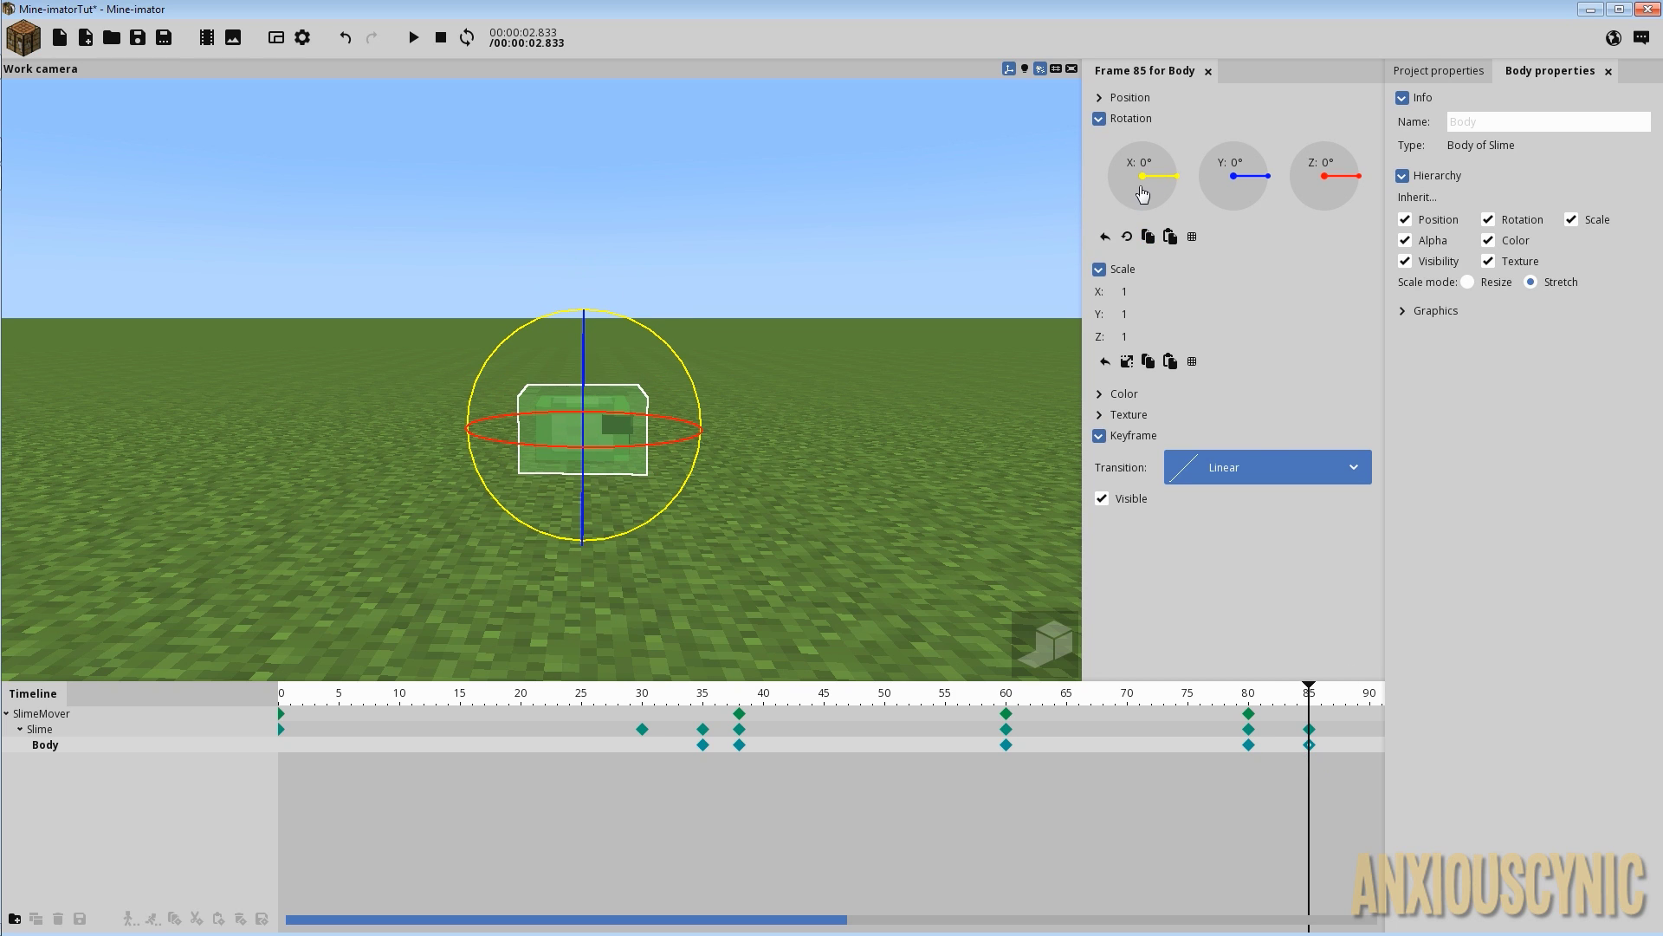
{"action": "left_click", "coordinate": [137, 37]}
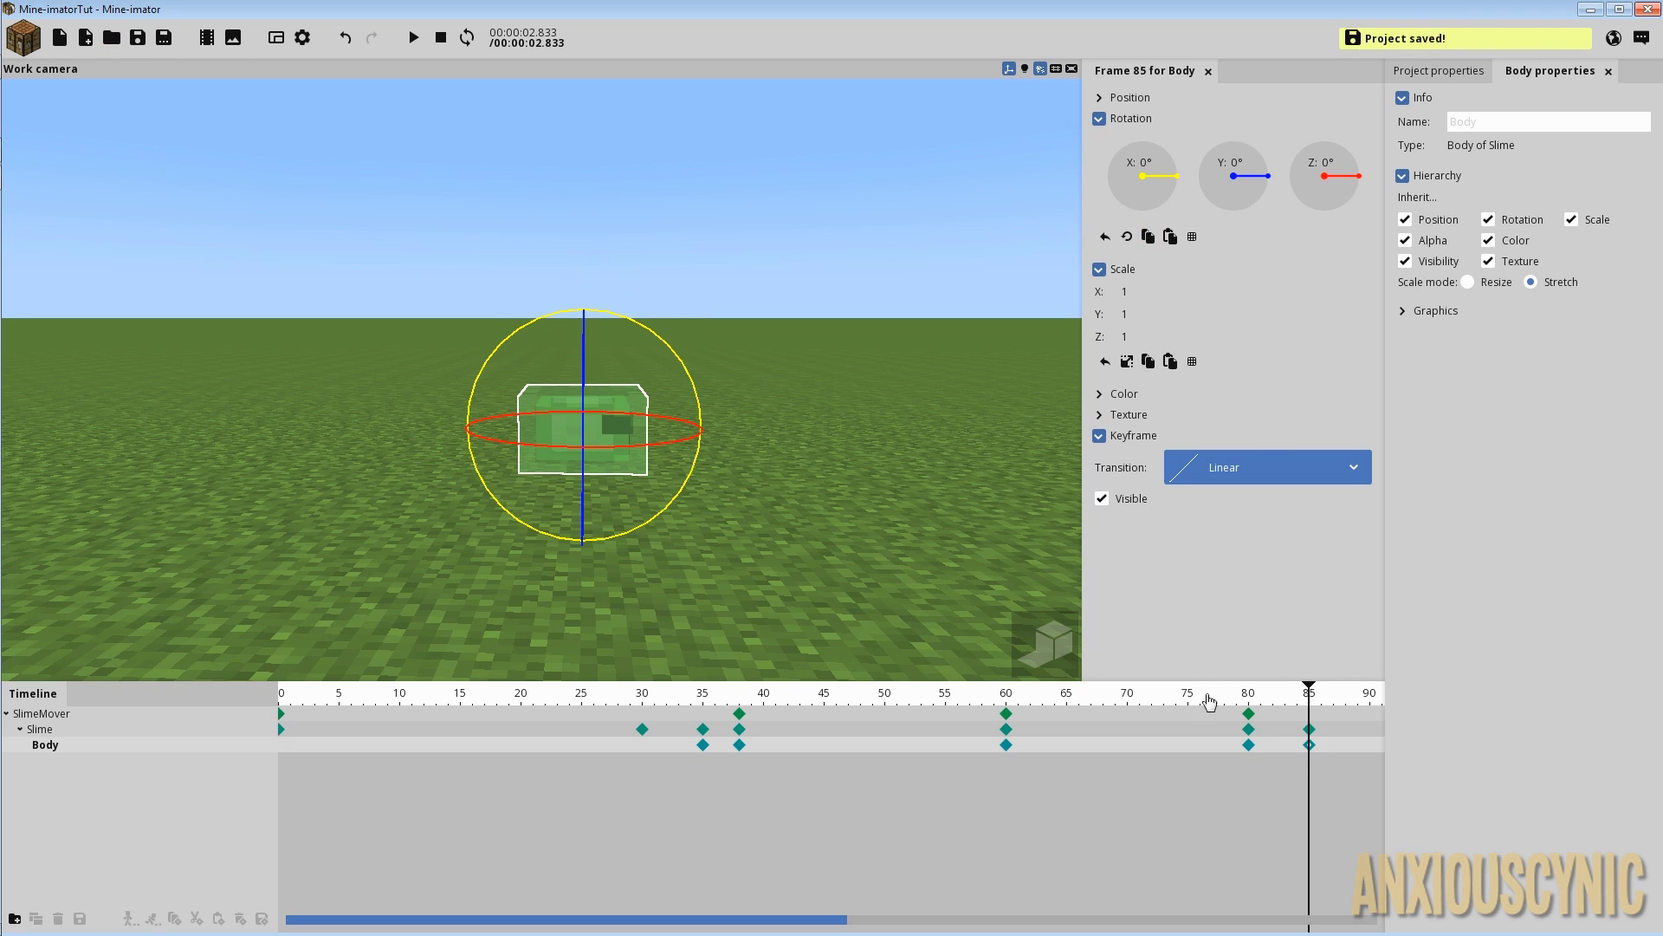
Play the animation from frame 27 to check the jump, tilt and landing, saving the project again.
{"action": "left_click_drag", "start_coordinate": [1207, 705], "coordinate": [605, 698]}
{"action": "key", "text": "space"}
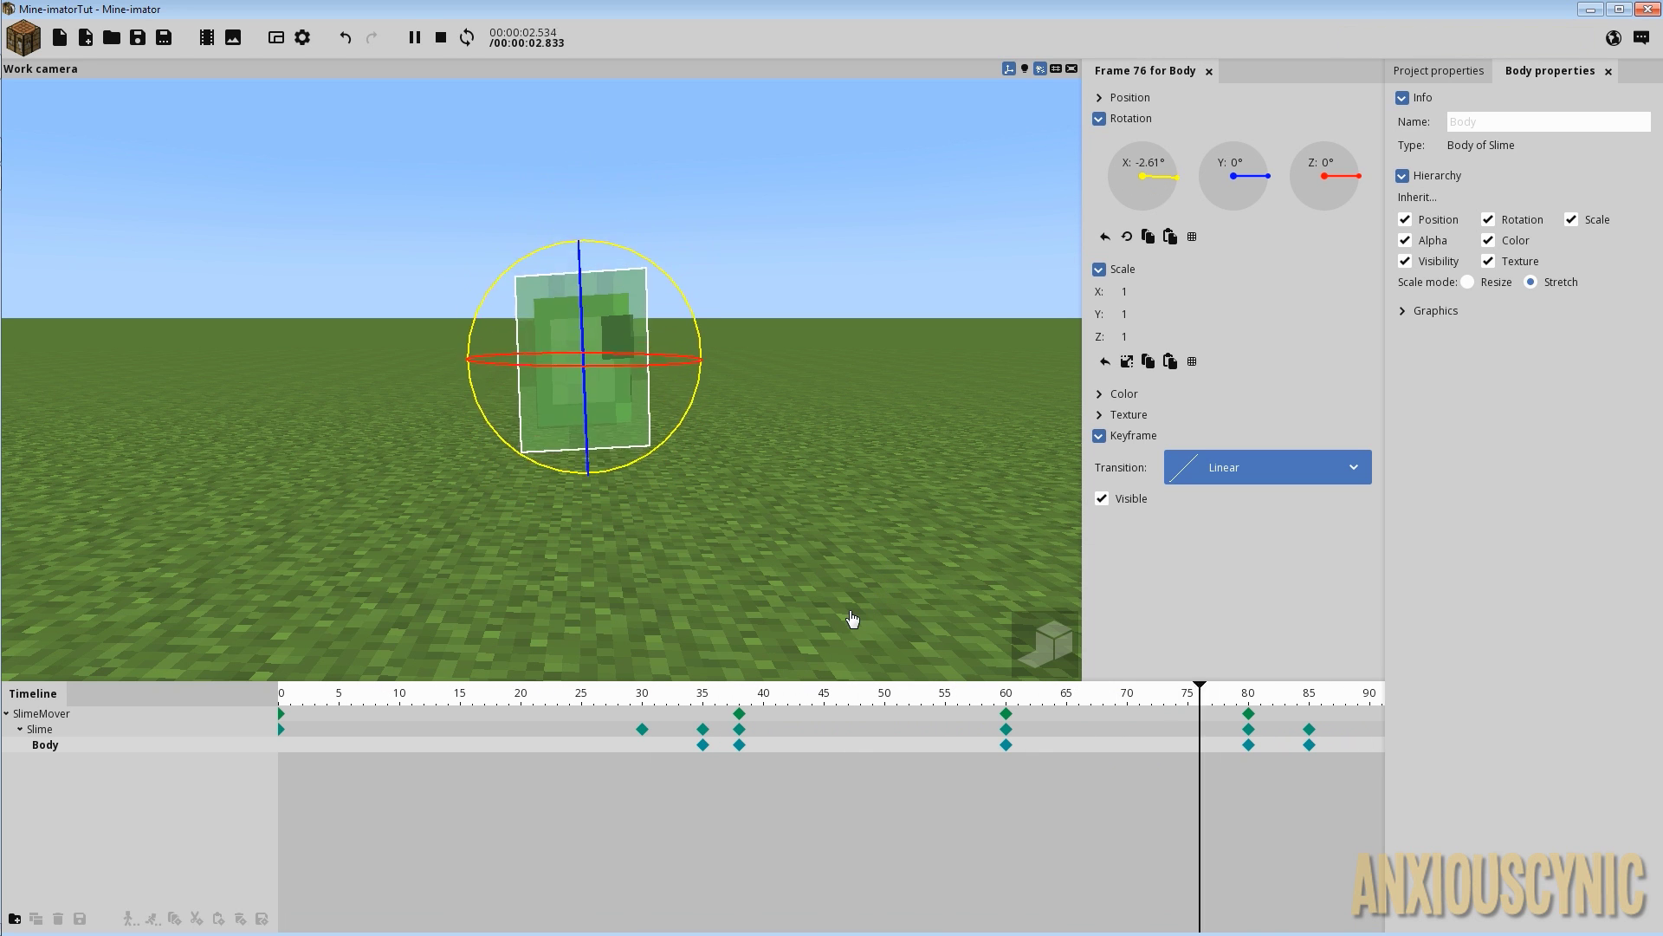
{"action": "key", "text": "space"}
{"action": "key", "text": "ctrl+s"}
{"action": "key", "text": "space"}
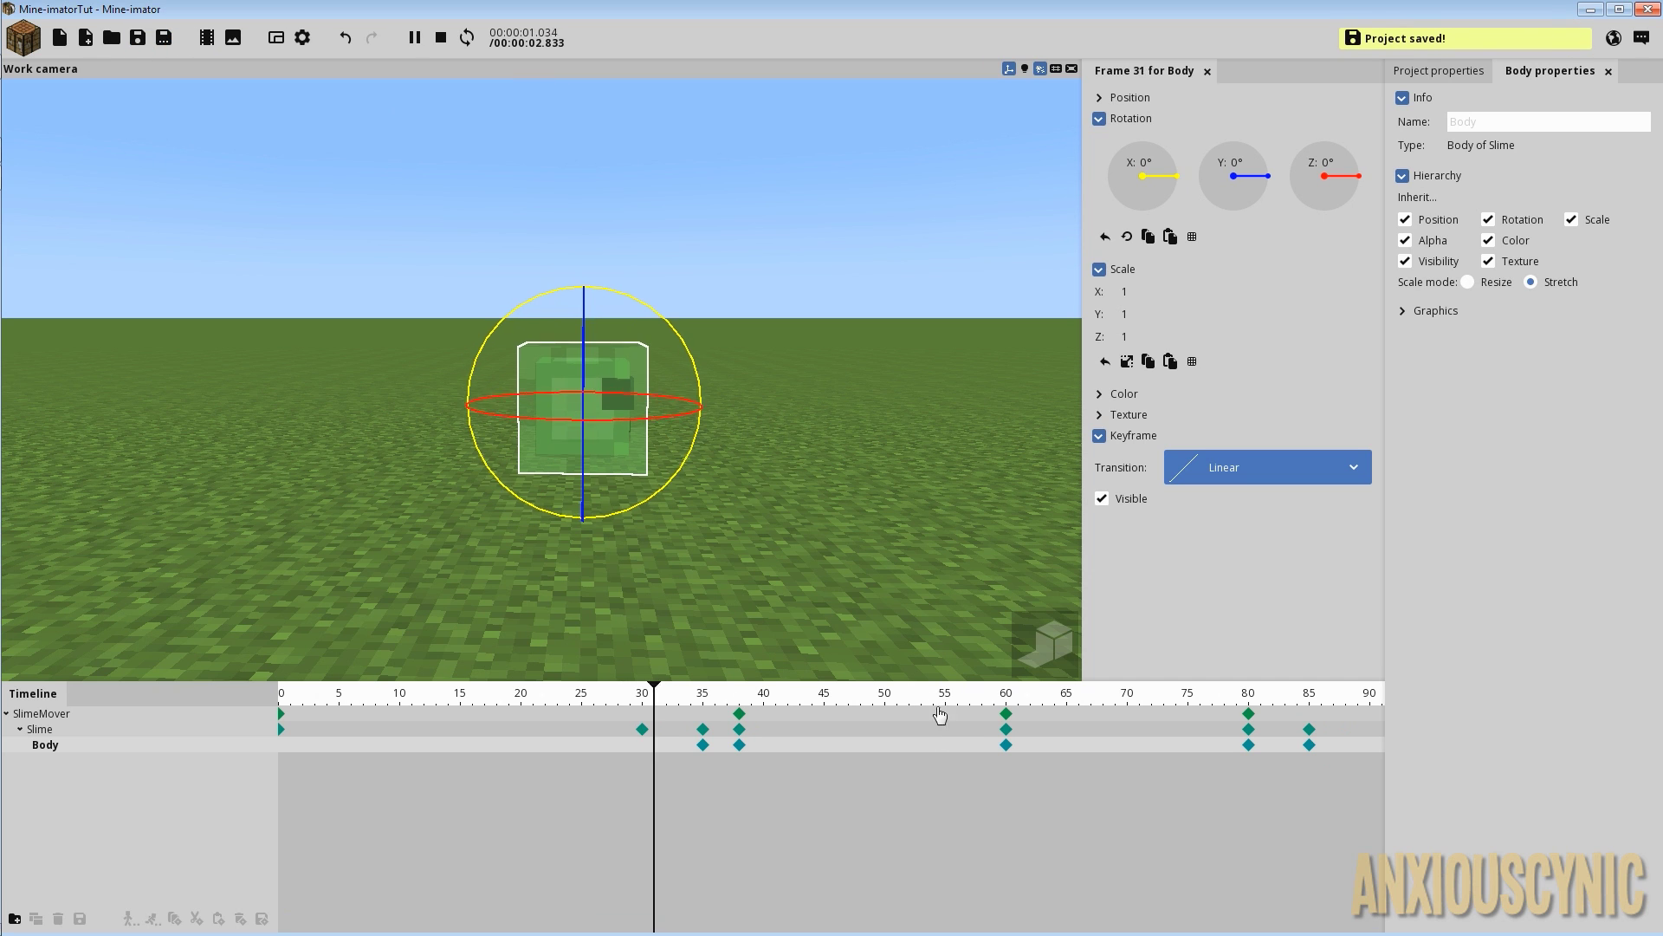
{"action": "key", "text": "space"}
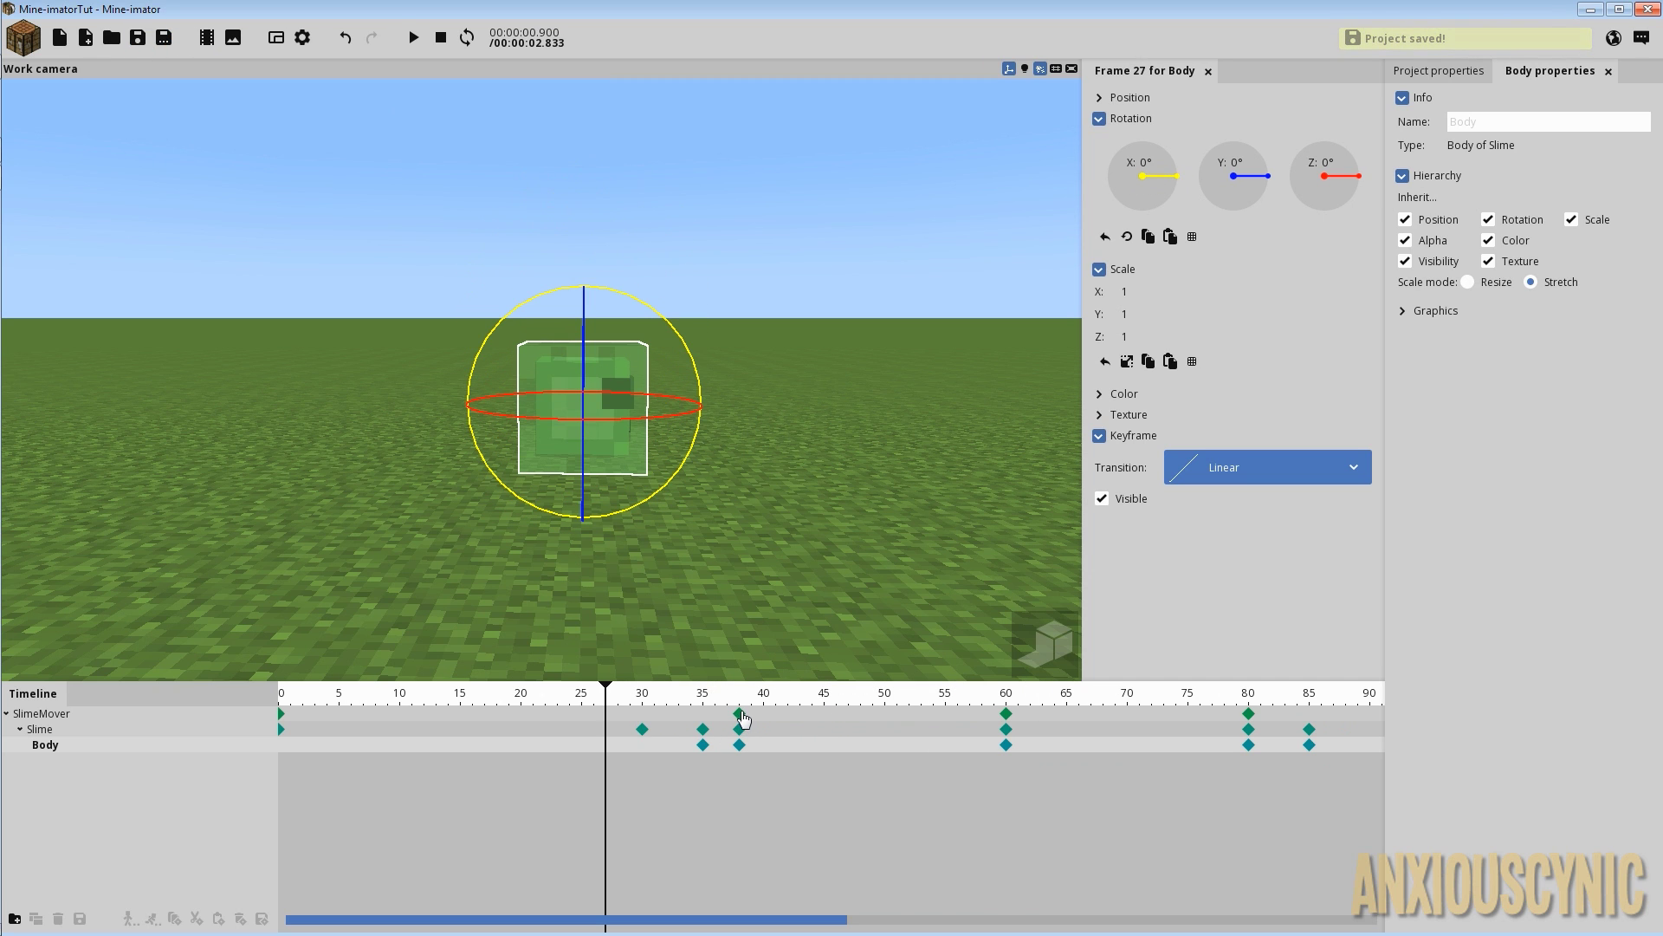
Set the transition of SlimeMover's frame 38 keyframe to Ease out (circular).
{"action": "left_click", "coordinate": [740, 714]}
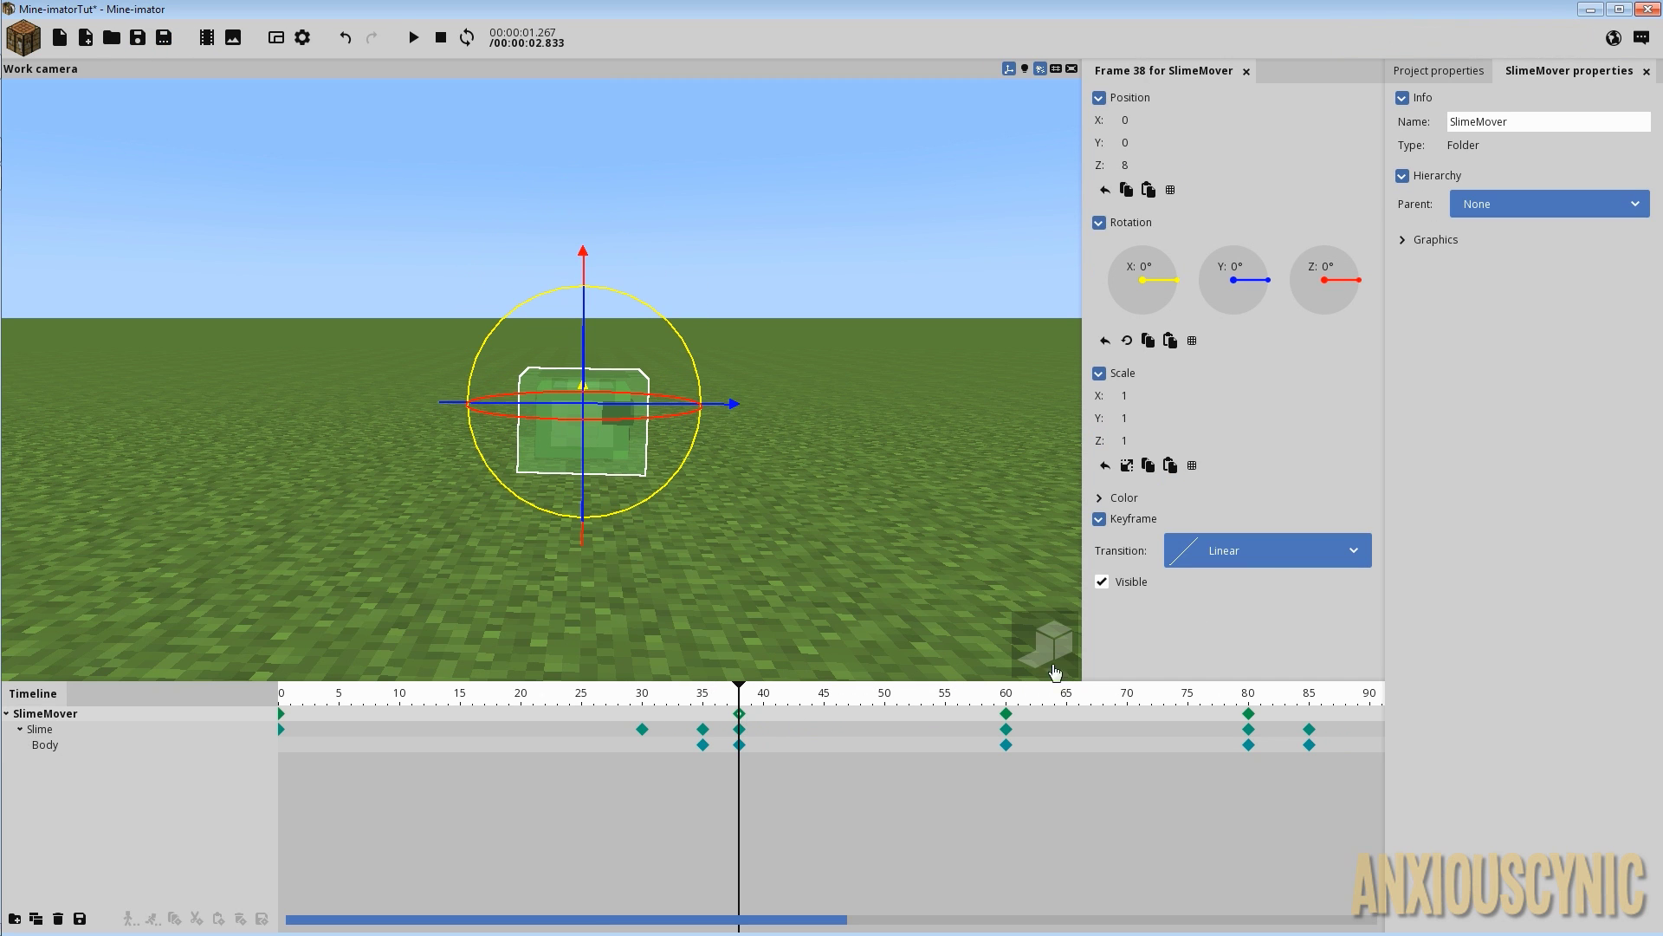
{"action": "left_click", "coordinate": [1246, 559]}
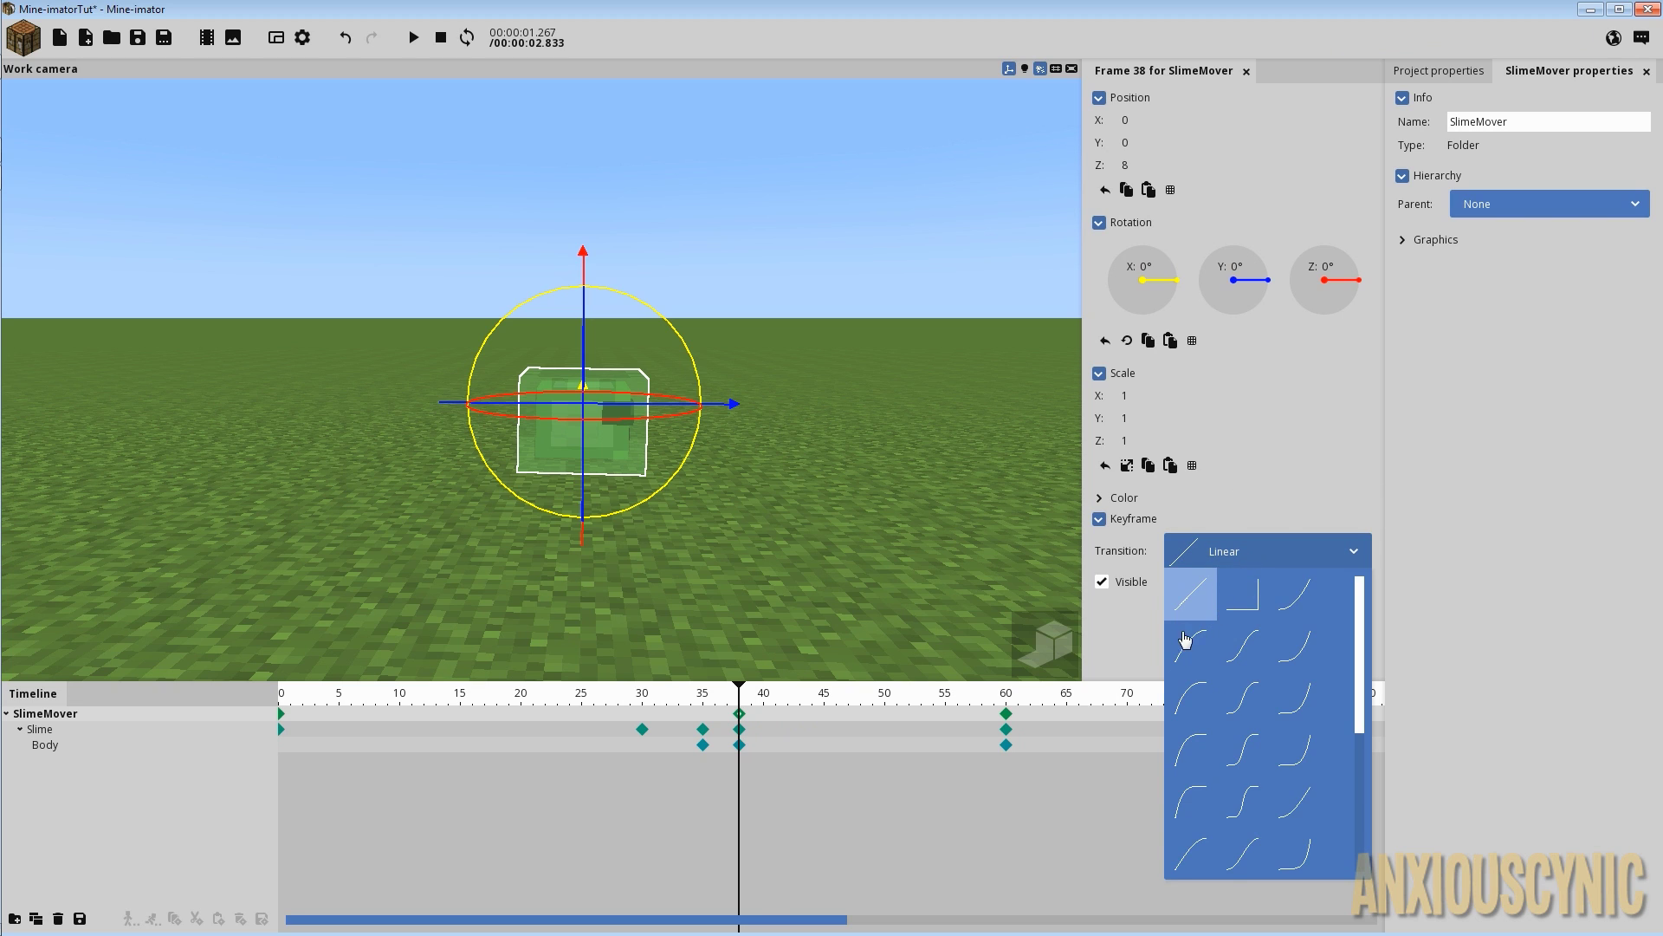
{"action": "scroll", "coordinate": [1205, 659], "scroll_direction": "down", "scroll_amount": 4}
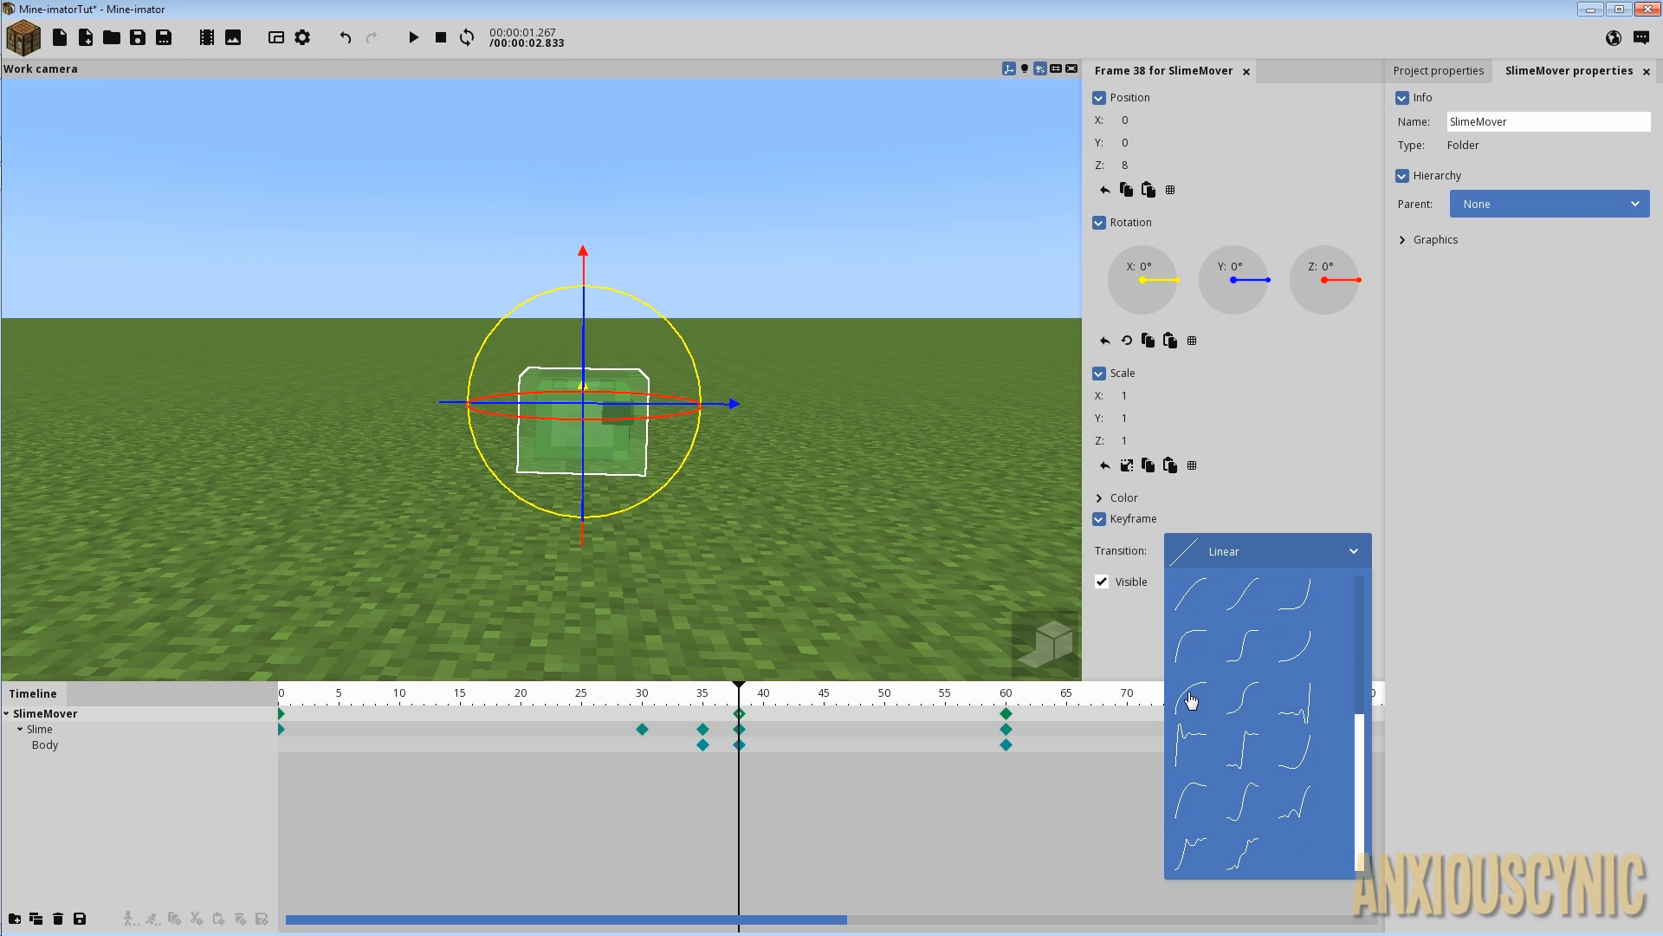
{"action": "left_click", "coordinate": [1193, 697]}
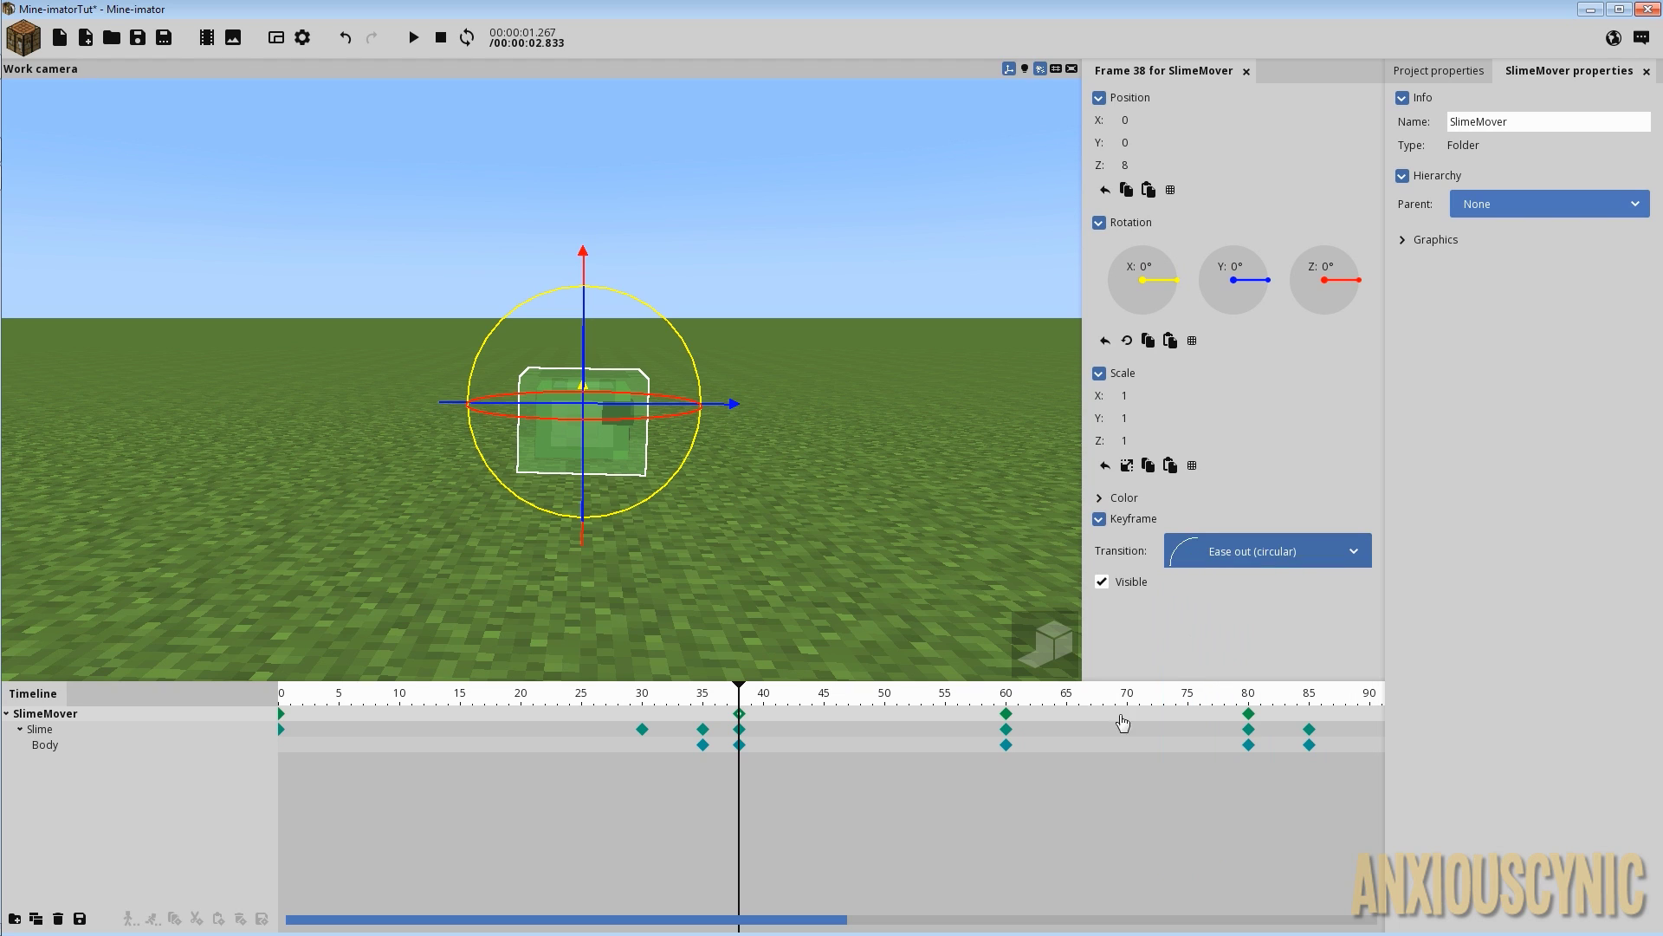
Set SlimeMover's frame 60 keyframe transition to Ease in (sine) and return to its frame 38 keyframe.
{"action": "left_click", "coordinate": [1006, 714]}
{"action": "left_click", "coordinate": [1227, 557]}
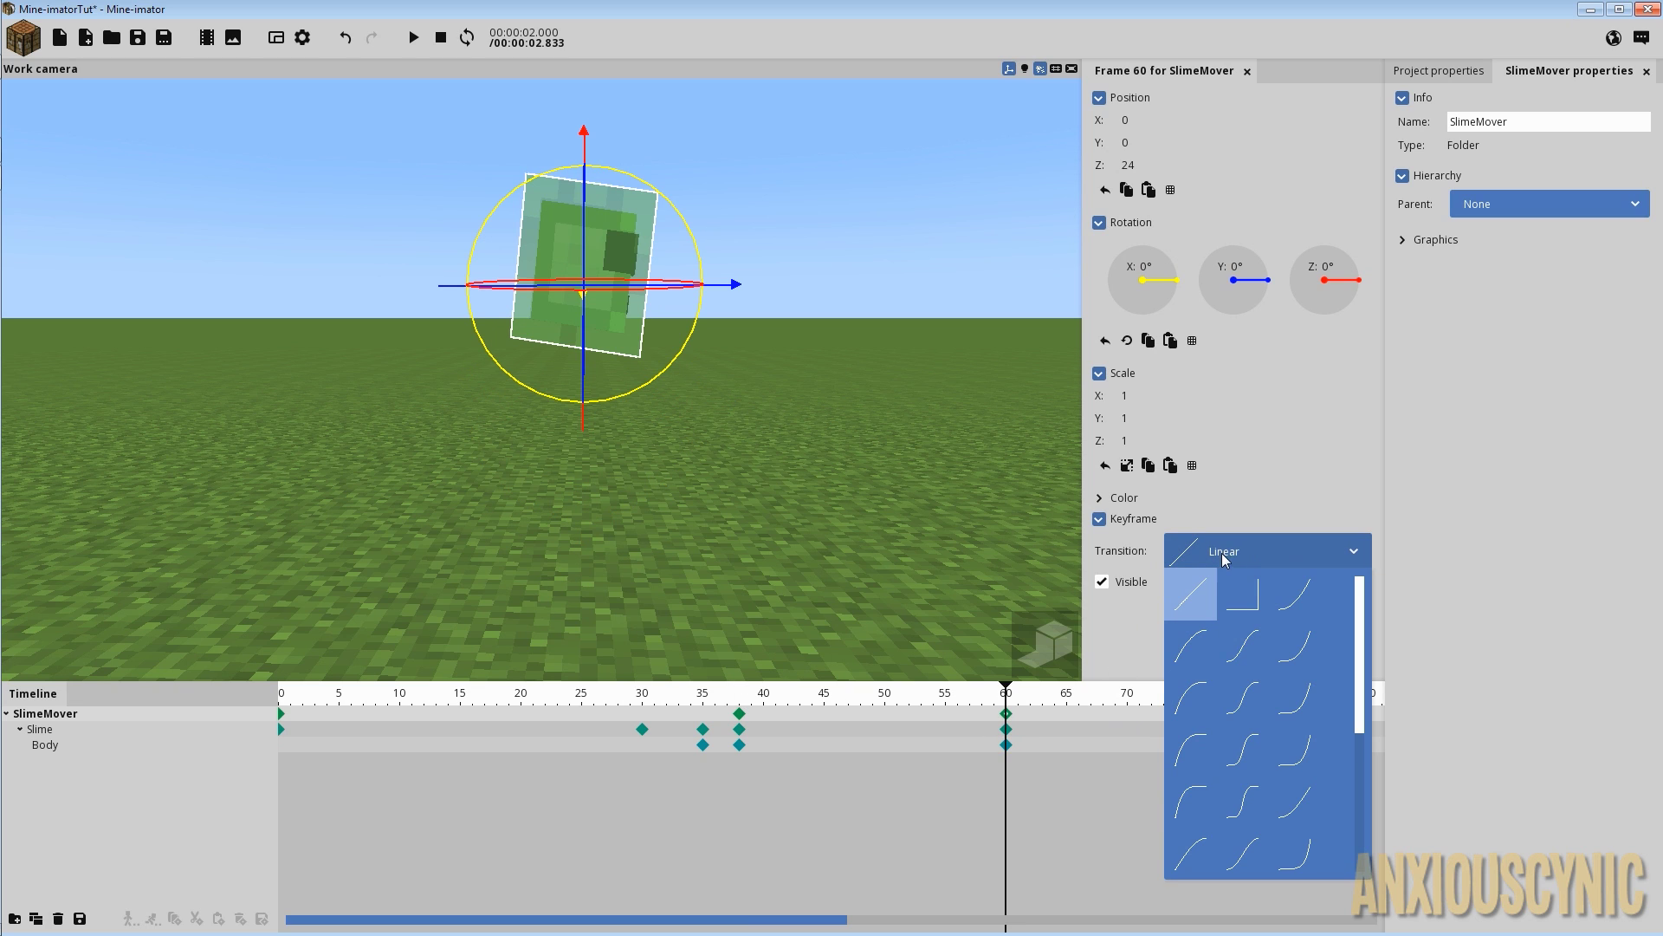
{"action": "left_click", "coordinate": [1288, 807]}
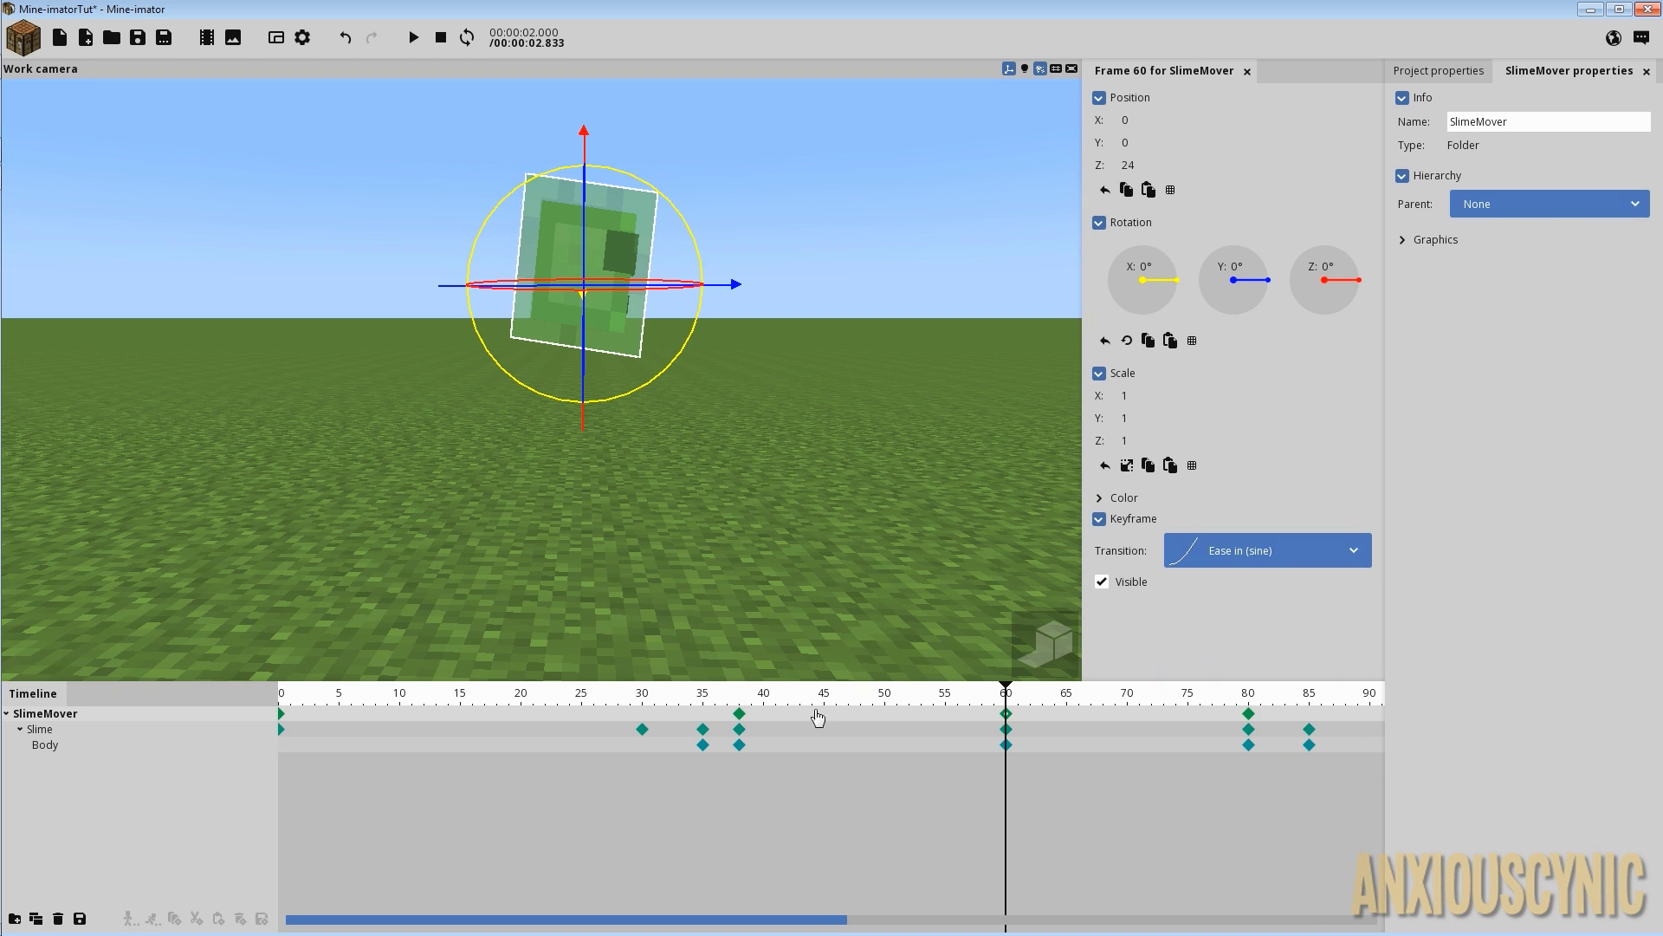
{"action": "left_click", "coordinate": [740, 714]}
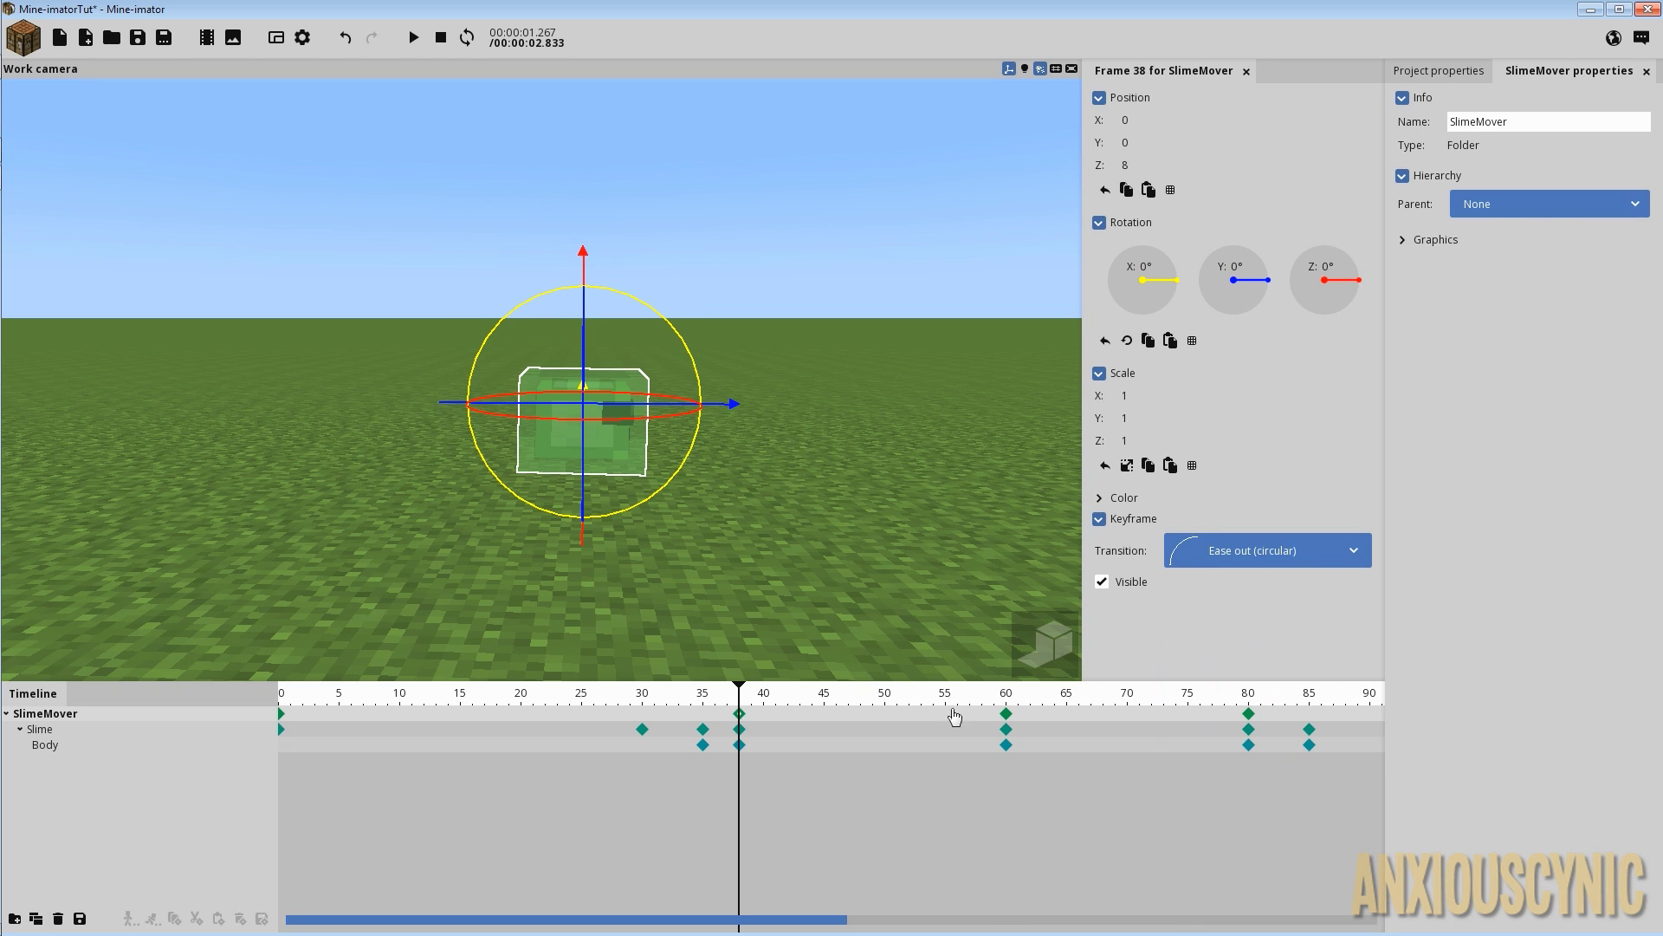
Check SlimeMover's frame 60 keyframe and play the animation from frame 35 to review the eased jump.
{"action": "left_click", "coordinate": [1006, 715]}
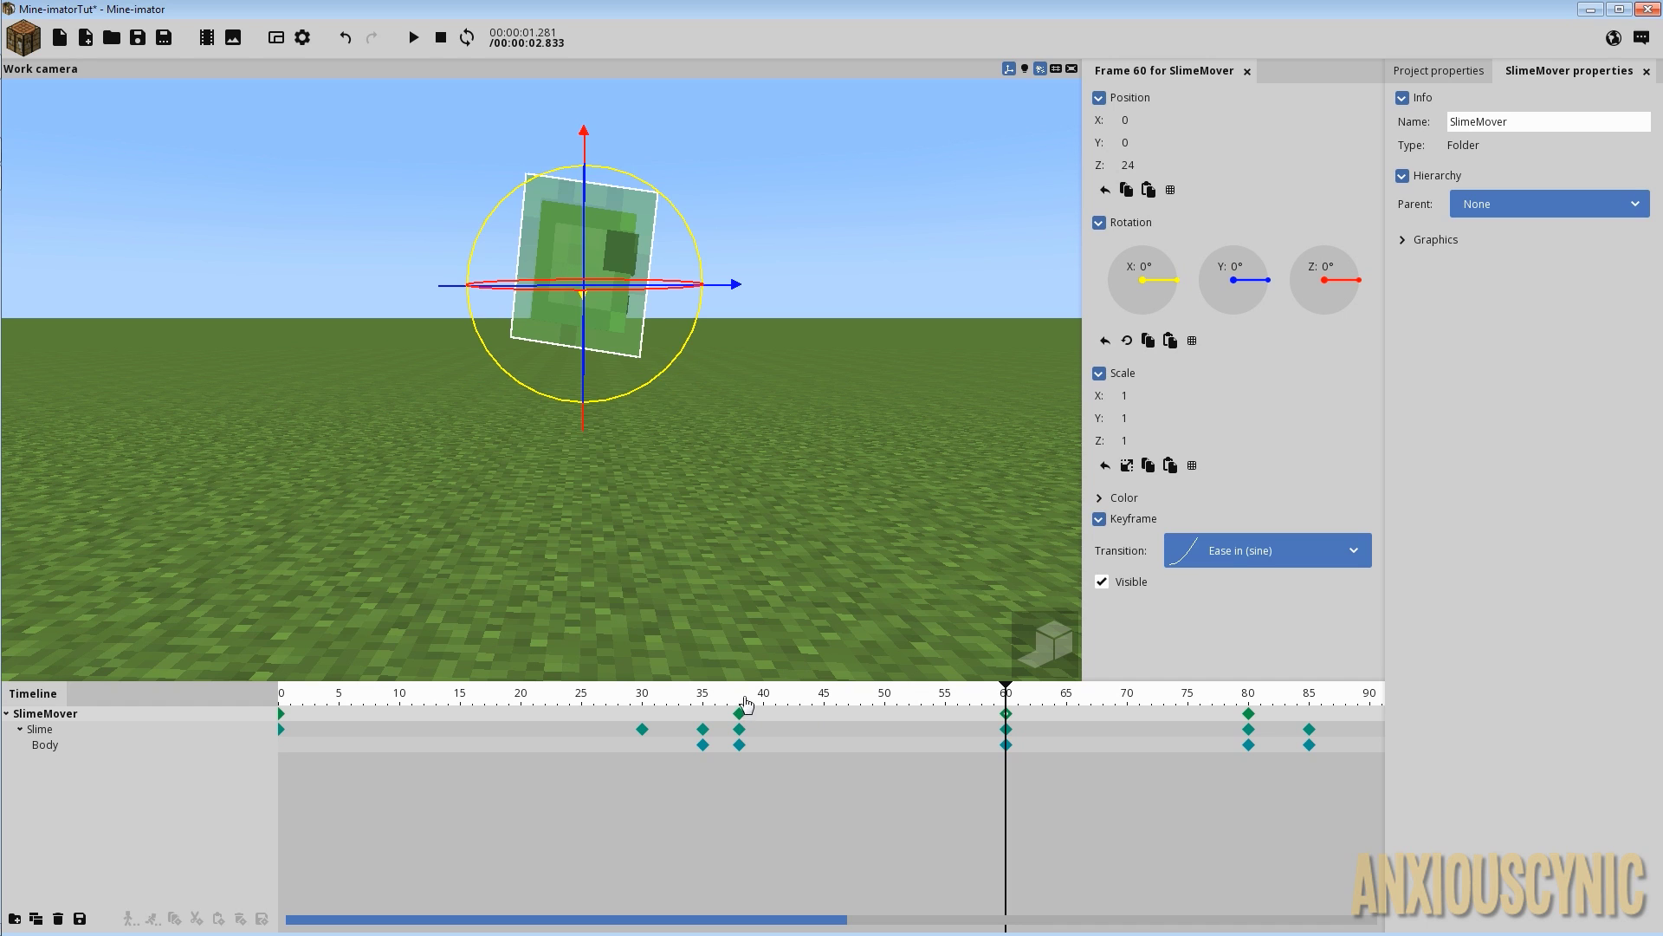
{"action": "left_click_drag", "start_coordinate": [745, 703], "coordinate": [714, 703]}
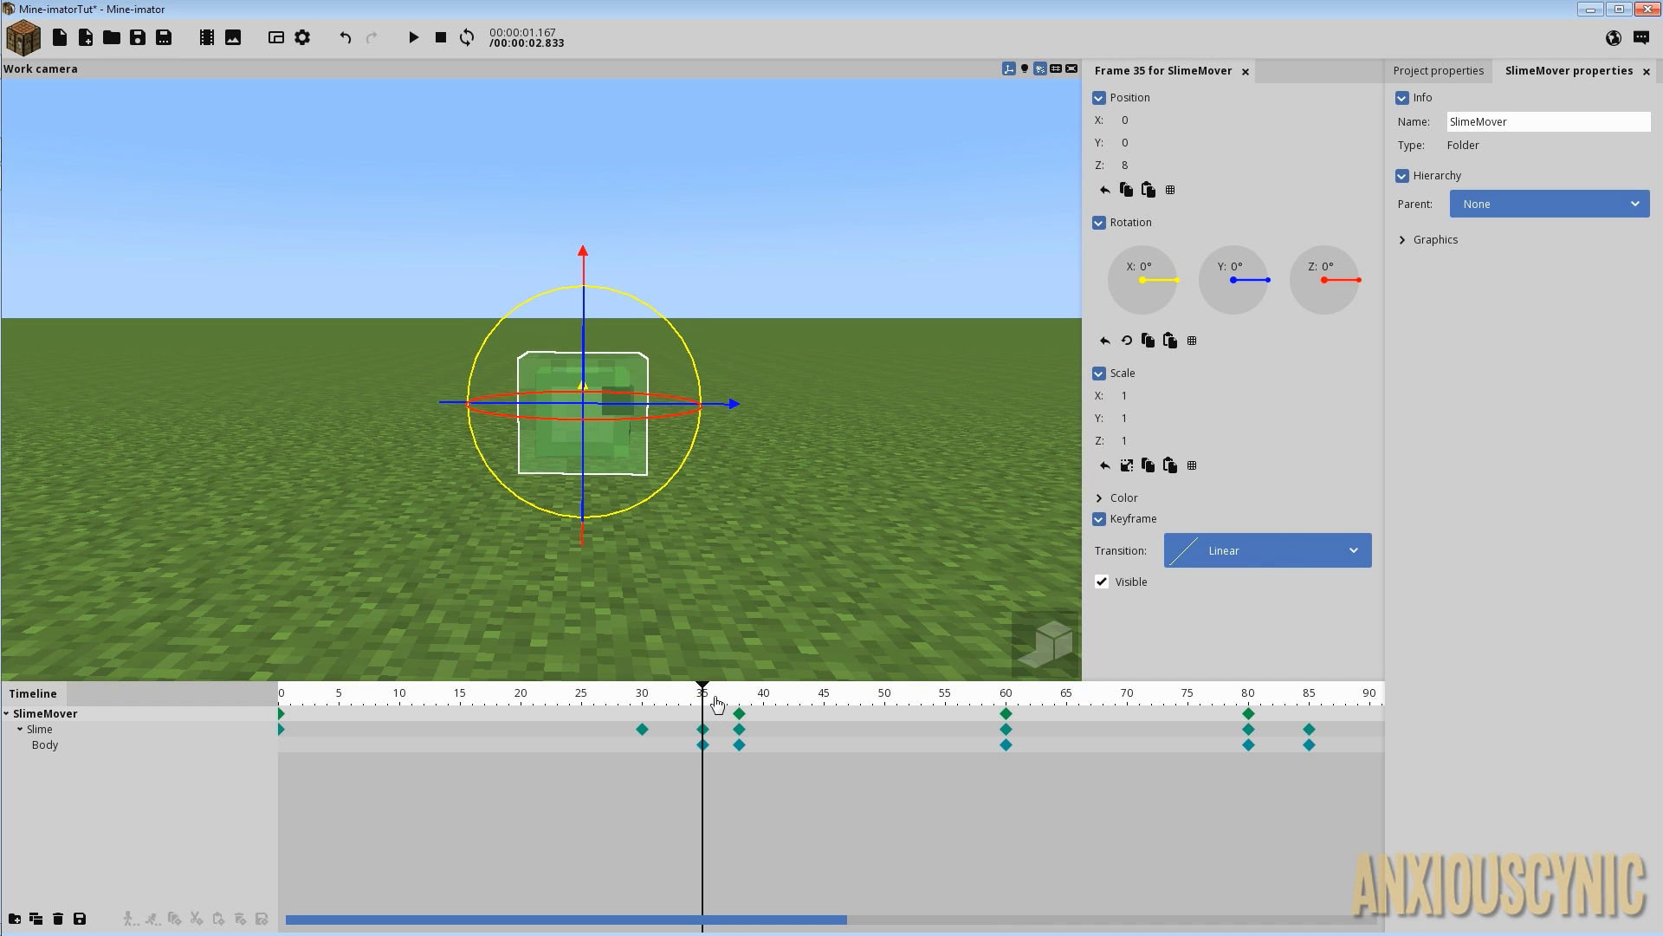
{"action": "key", "text": "space"}
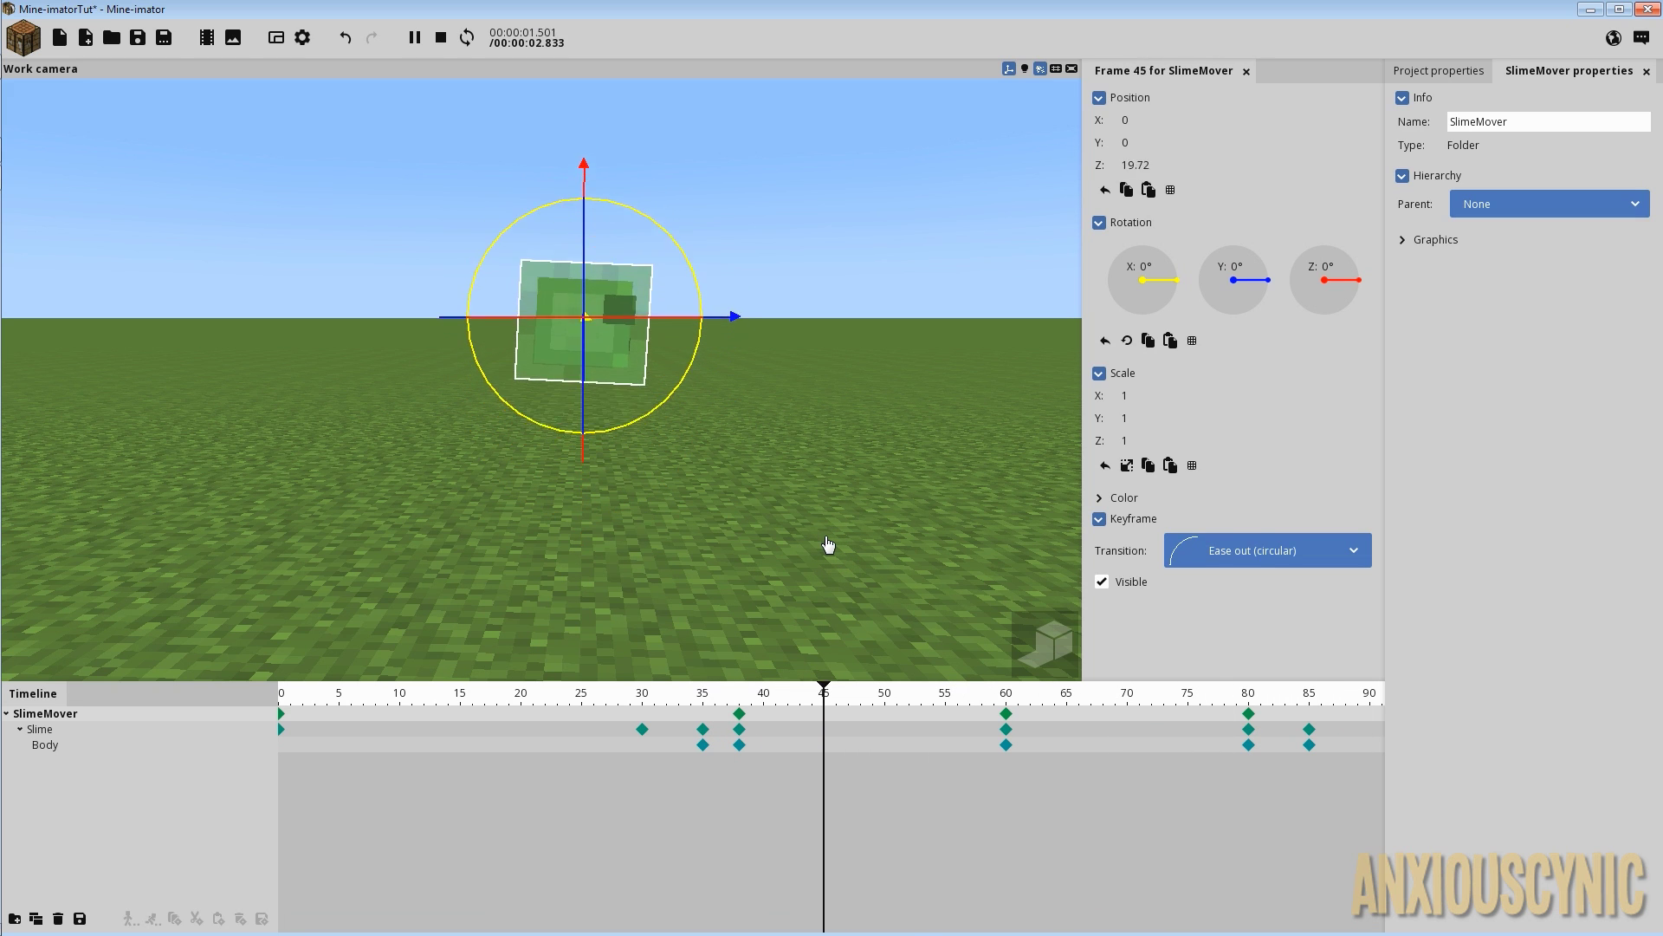
Add a SlimeMover keyframe at frame 85 by nudging it forward along the Y axis to 0.26.
{"action": "left_click_drag", "start_coordinate": [702, 693], "coordinate": [1314, 706]}
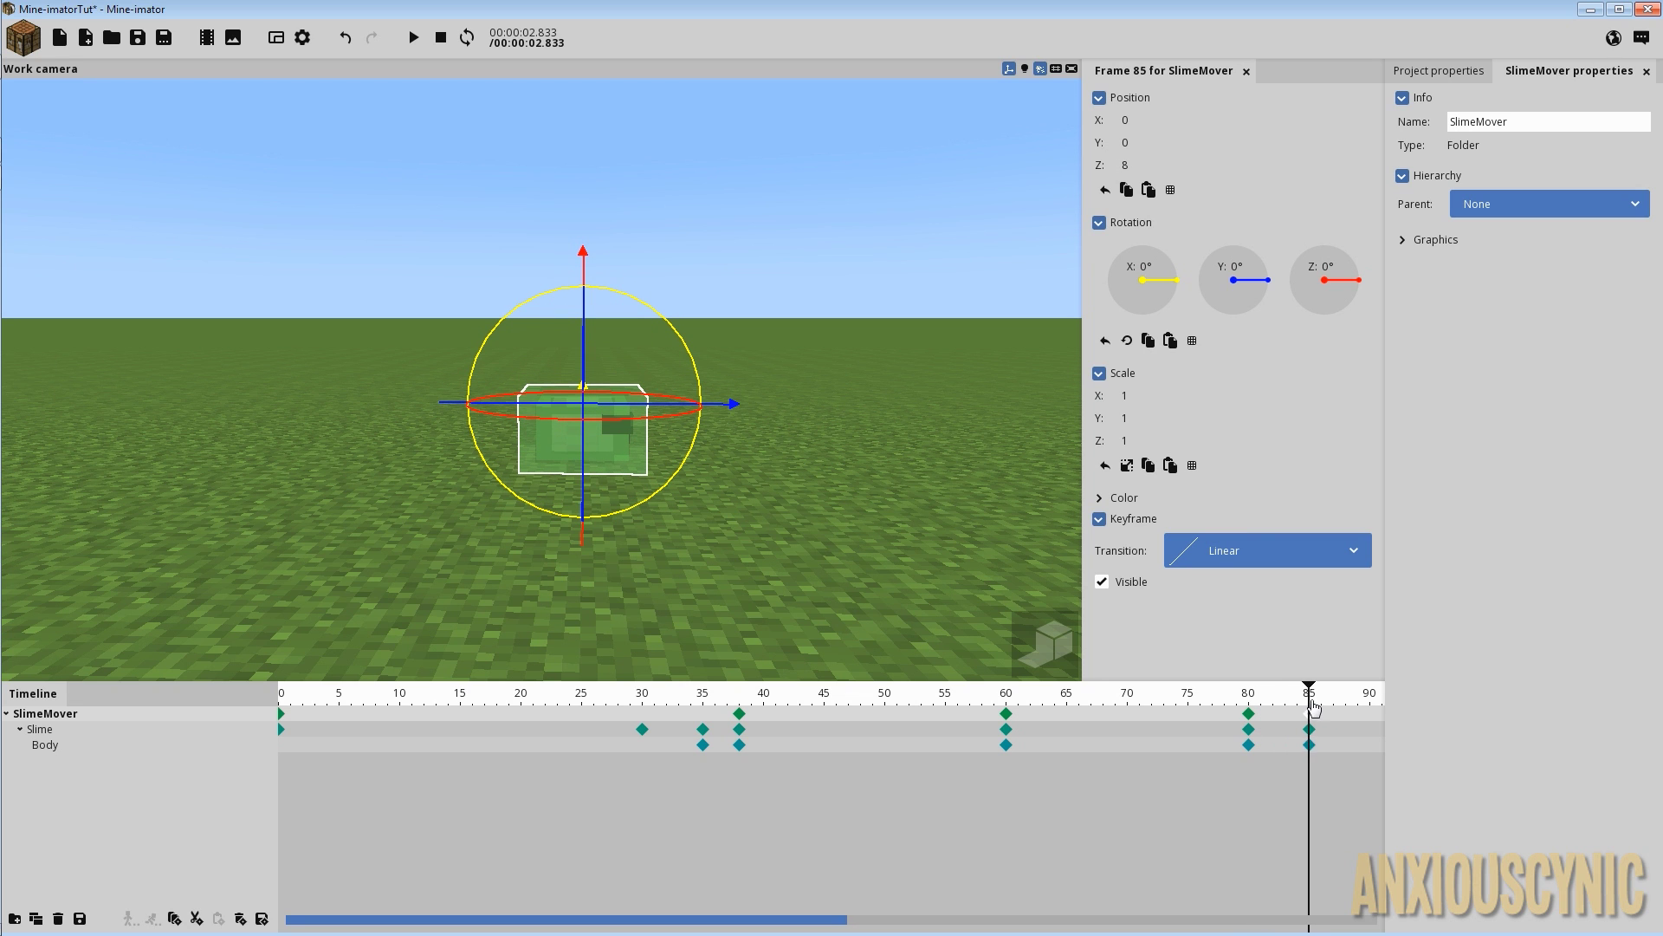
{"action": "scroll", "coordinate": [870, 507], "scroll_direction": "up", "scroll_amount": 5}
{"action": "left_click_drag", "start_coordinate": [808, 490], "coordinate": [800, 501]}
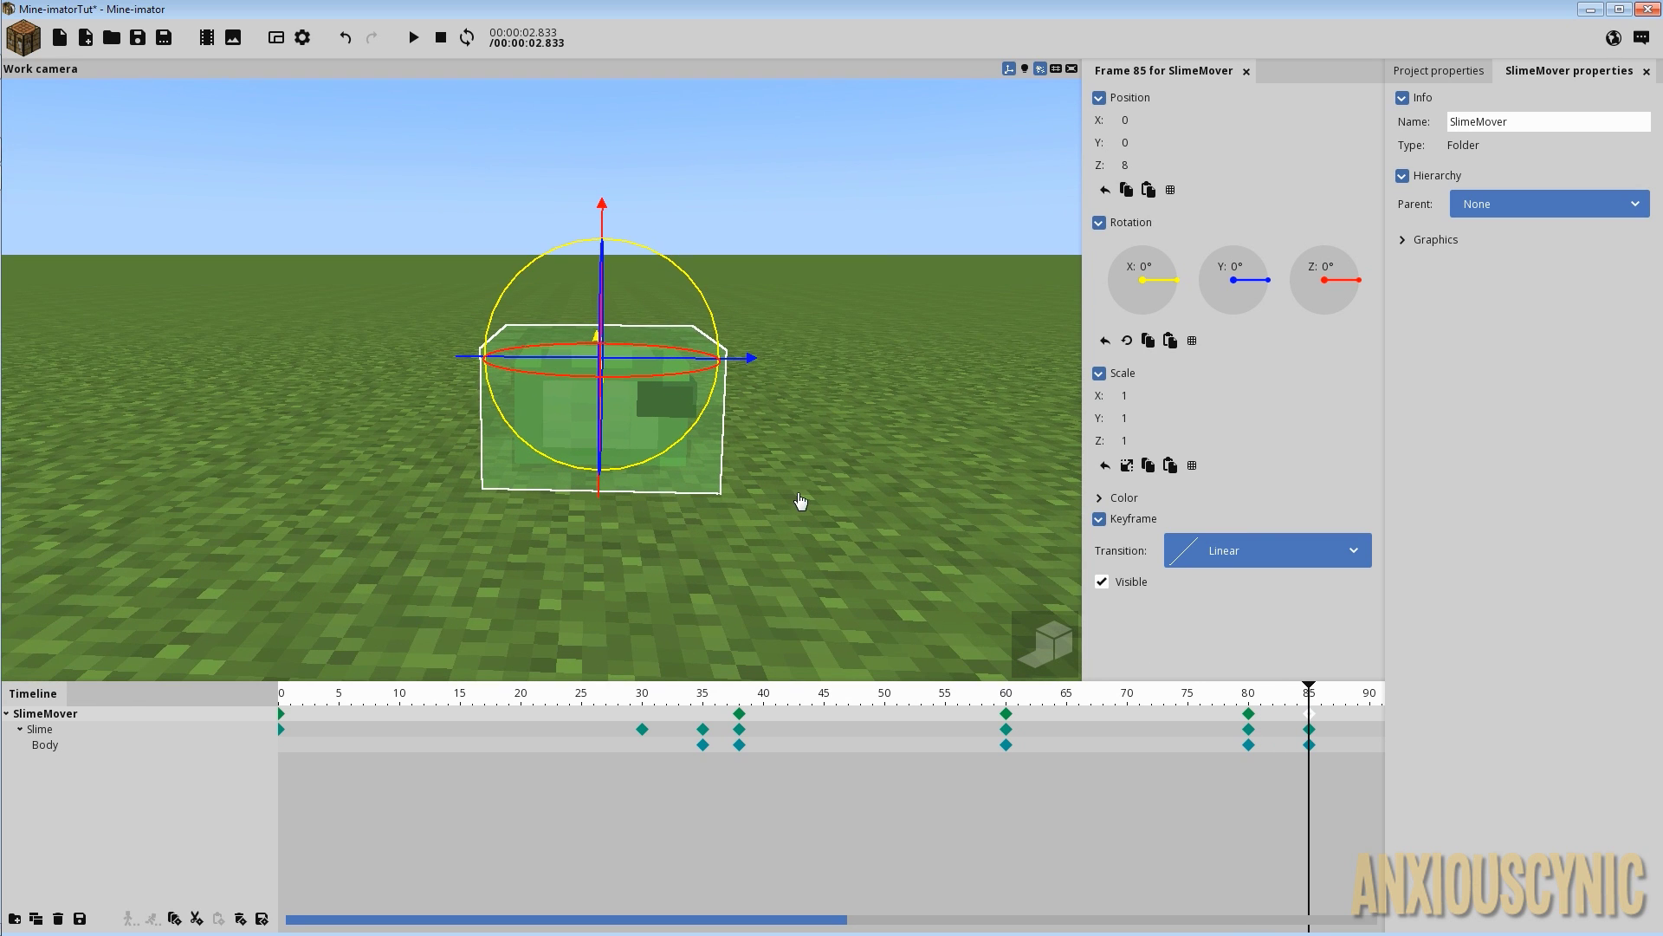
{"action": "scroll", "coordinate": [799, 501], "scroll_direction": "up", "scroll_amount": 5}
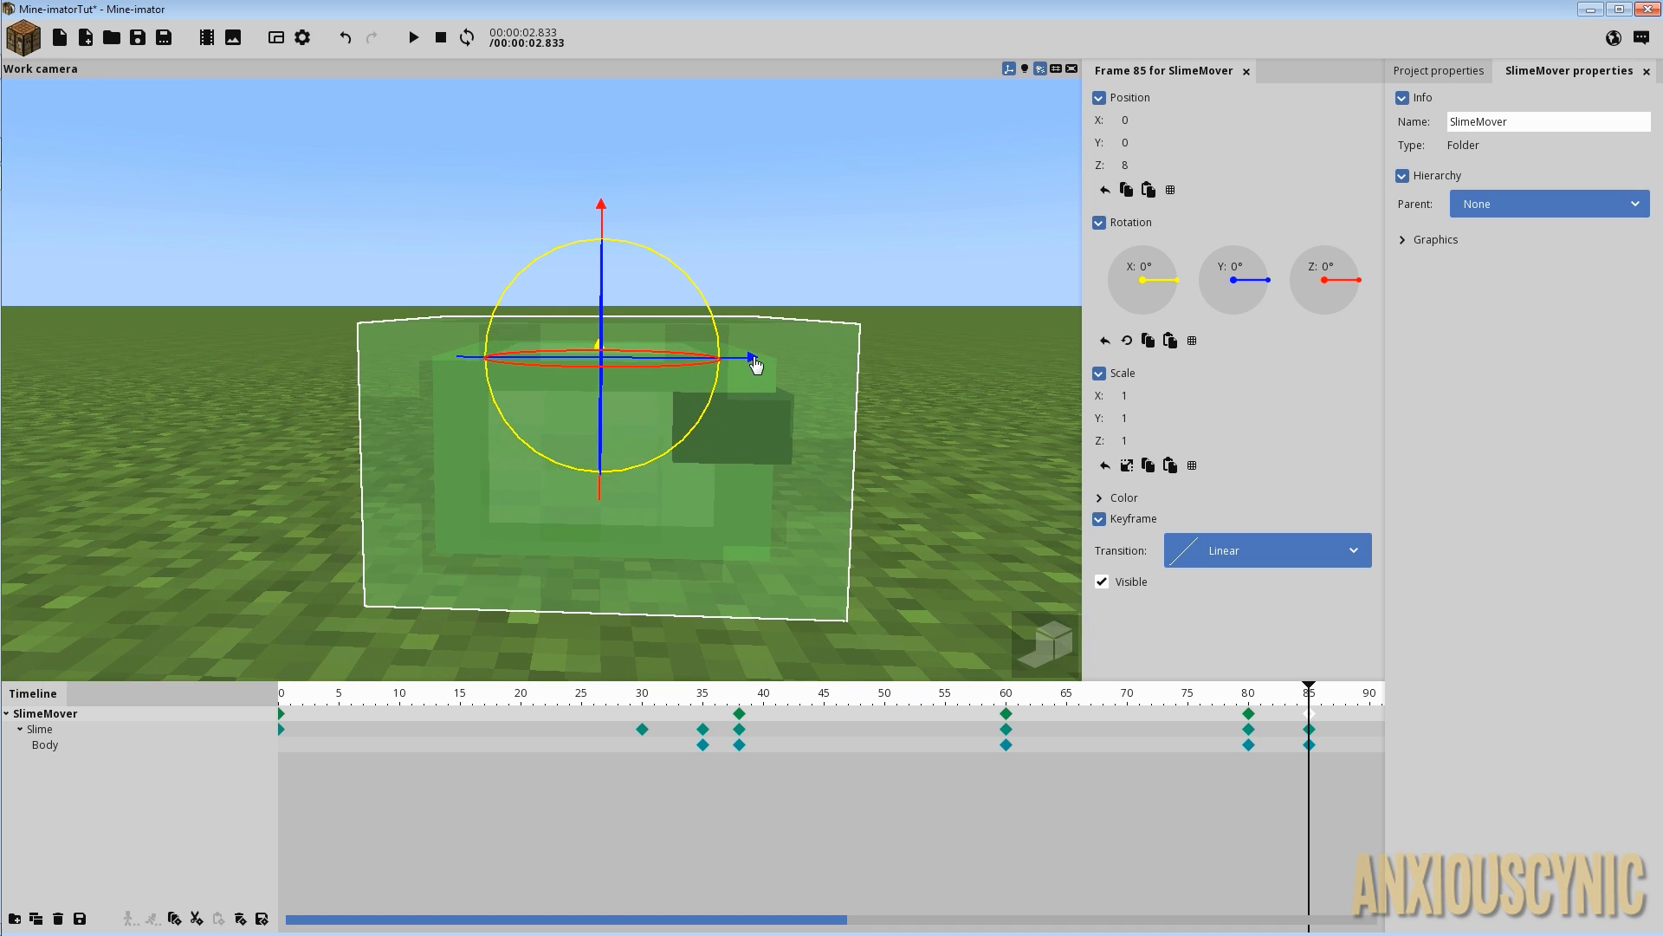
{"action": "left_click_drag", "start_coordinate": [750, 362], "coordinate": [757, 364]}
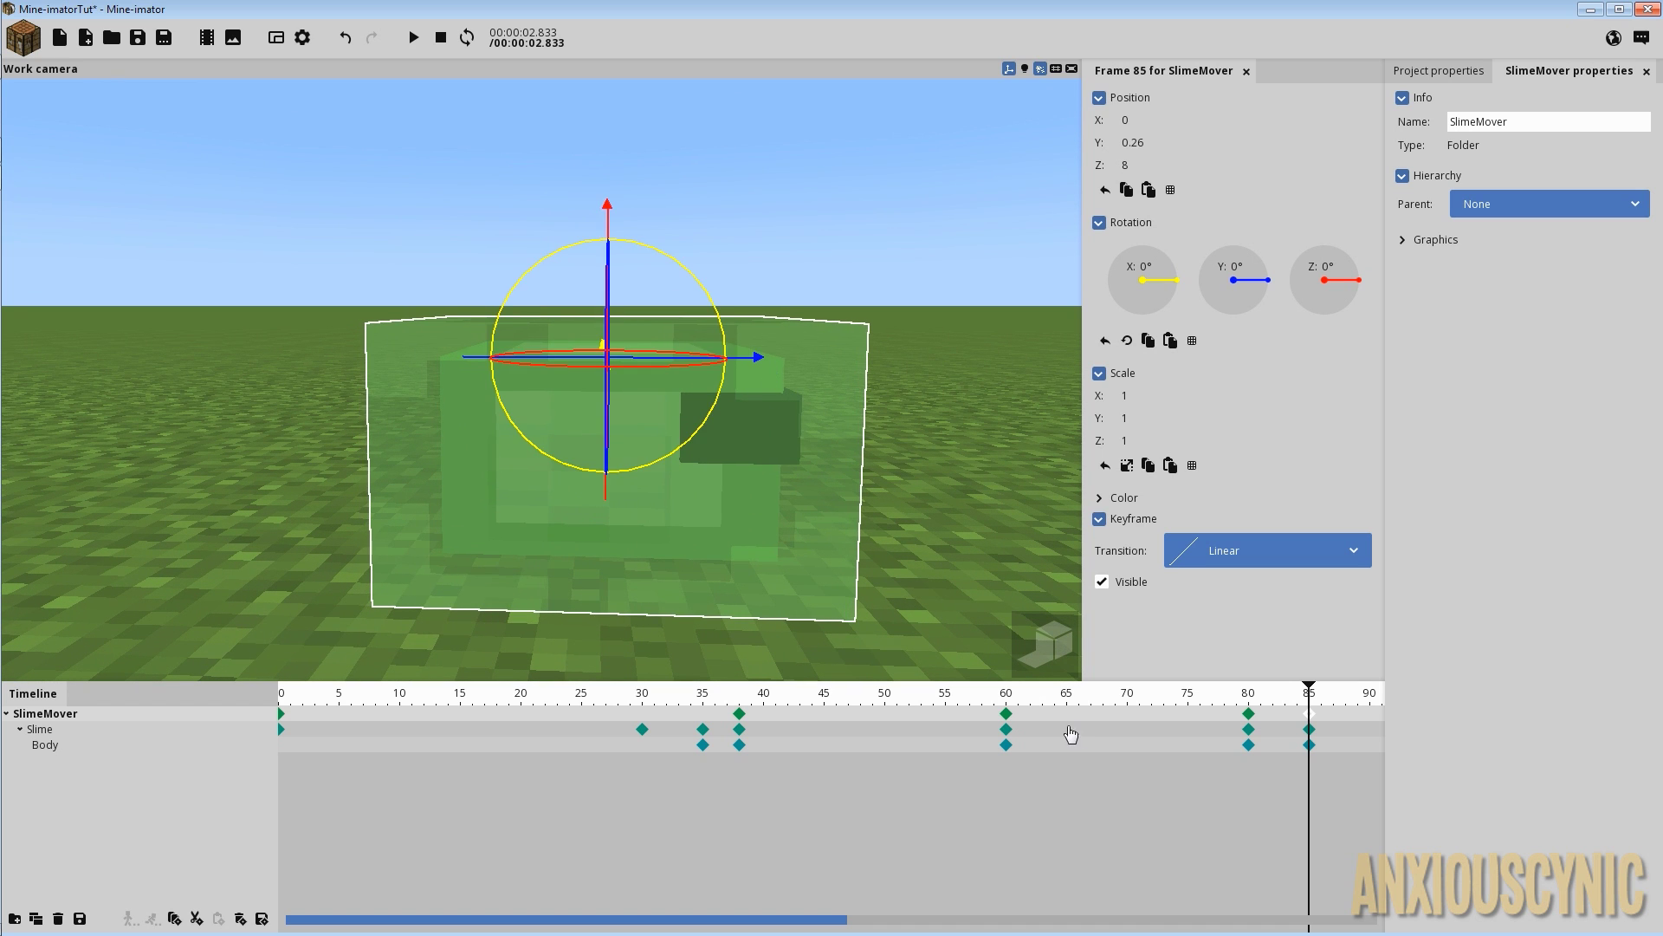
Replay the landing from about frame 60 and nudge SlimeMover slightly farther along the Y axis at frame 85.
{"action": "left_click", "coordinate": [996, 700]}
{"action": "key", "text": "space"}
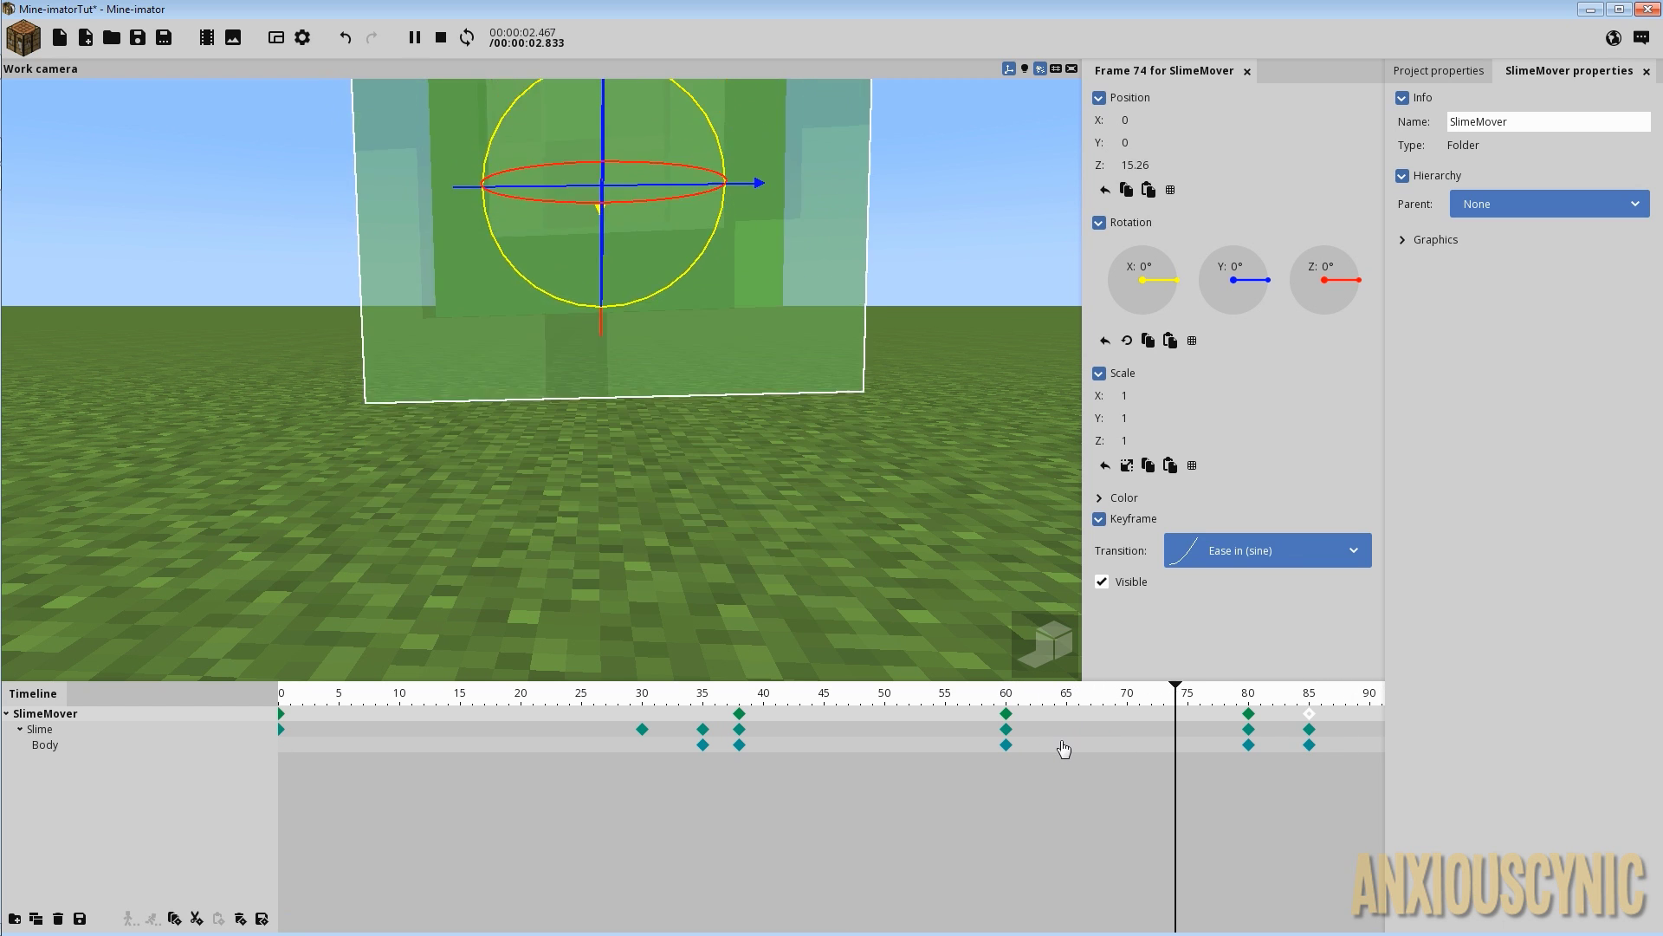
{"action": "left_click", "coordinate": [1297, 703]}
{"action": "mouse_move", "coordinate": [1297, 704]}
{"action": "left_mouse_down"}
{"action": "mouse_move", "coordinate": [1251, 703]}
{"action": "mouse_move", "coordinate": [1310, 706]}
{"action": "left_mouse_up"}
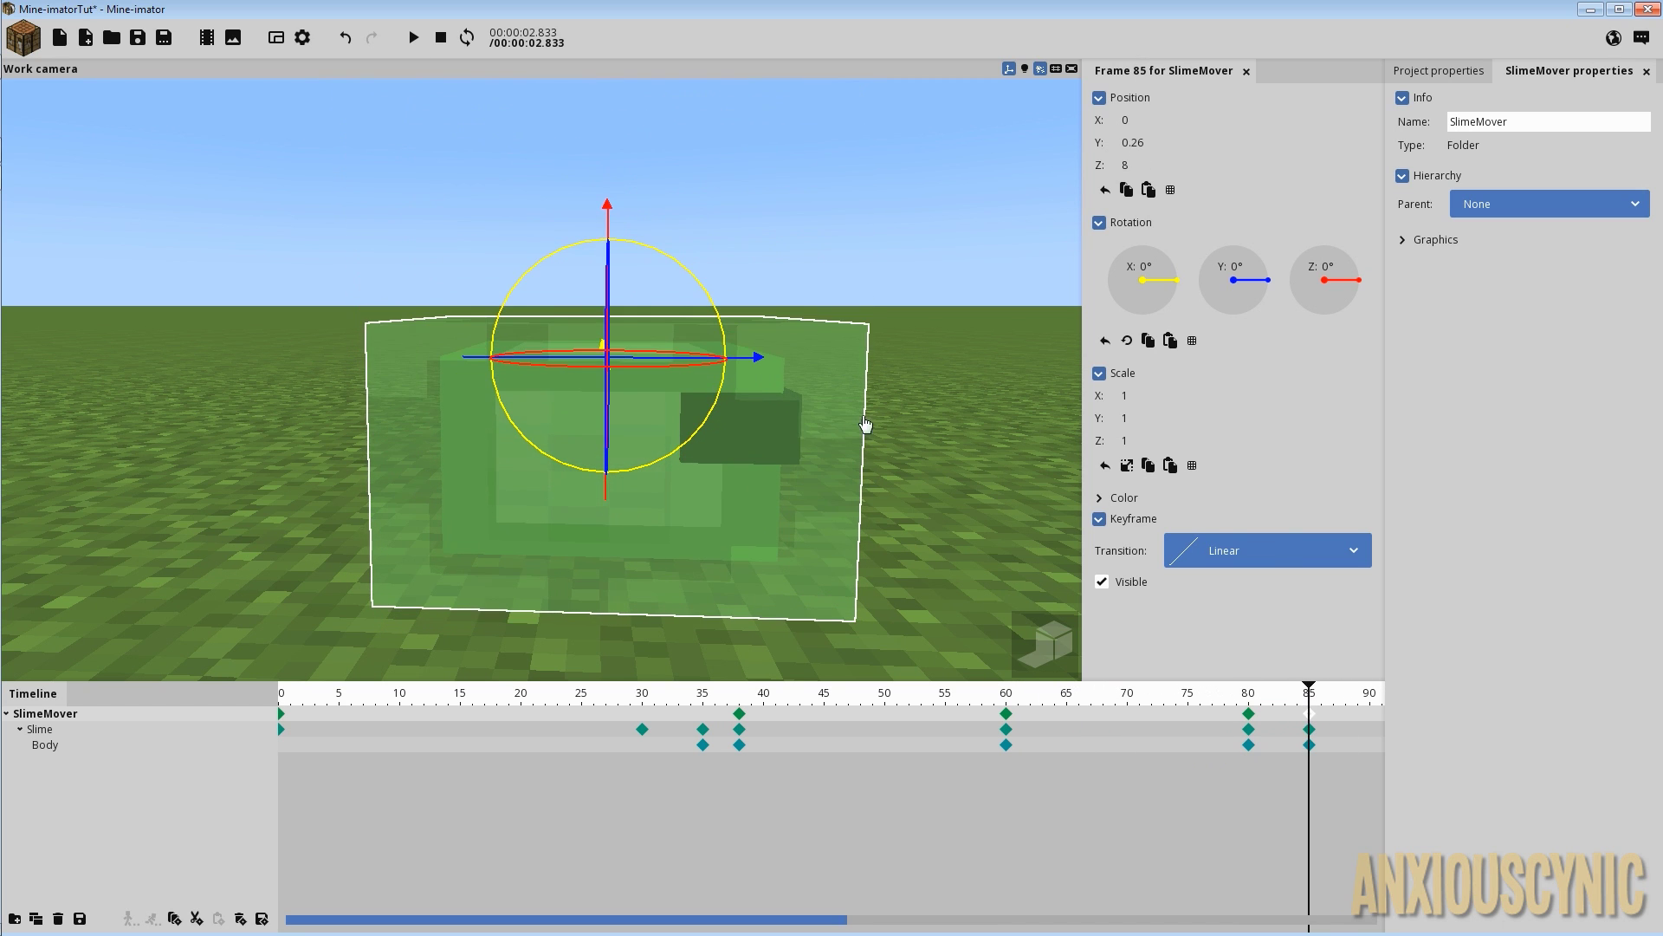
{"action": "left_click_drag", "start_coordinate": [755, 359], "coordinate": [765, 360]}
{"action": "left_click", "coordinate": [1226, 704]}
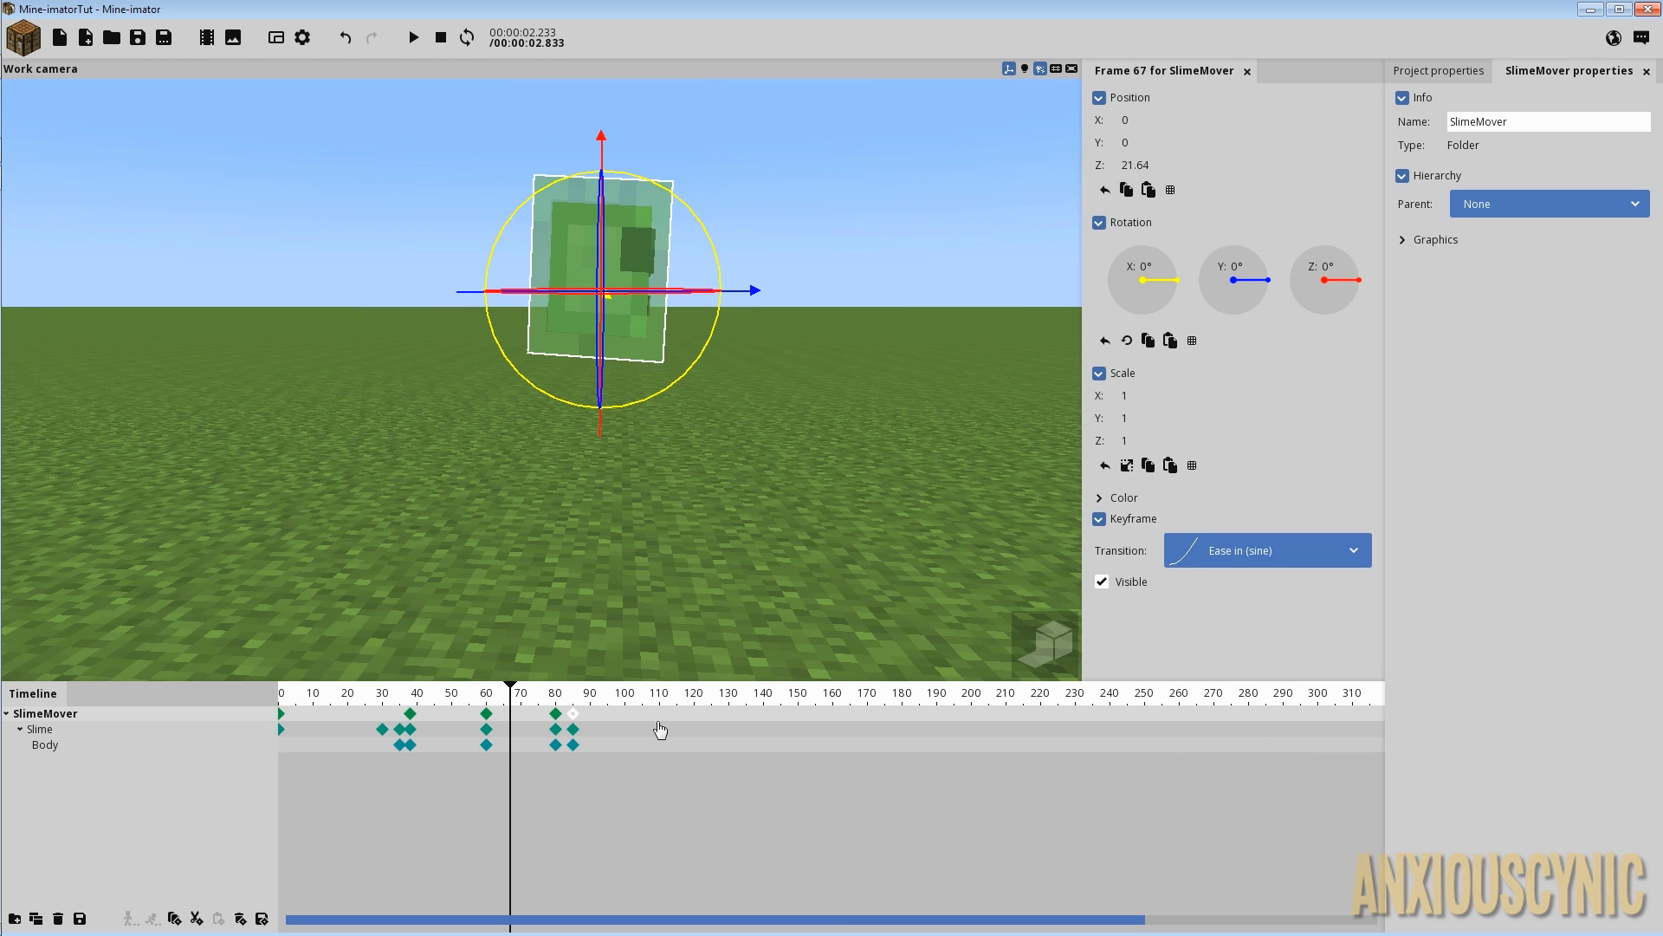
Set SlimeMover's Z position to 32 at frame 60, and save the project after previewing the jump.
{"action": "left_click", "coordinate": [489, 717]}
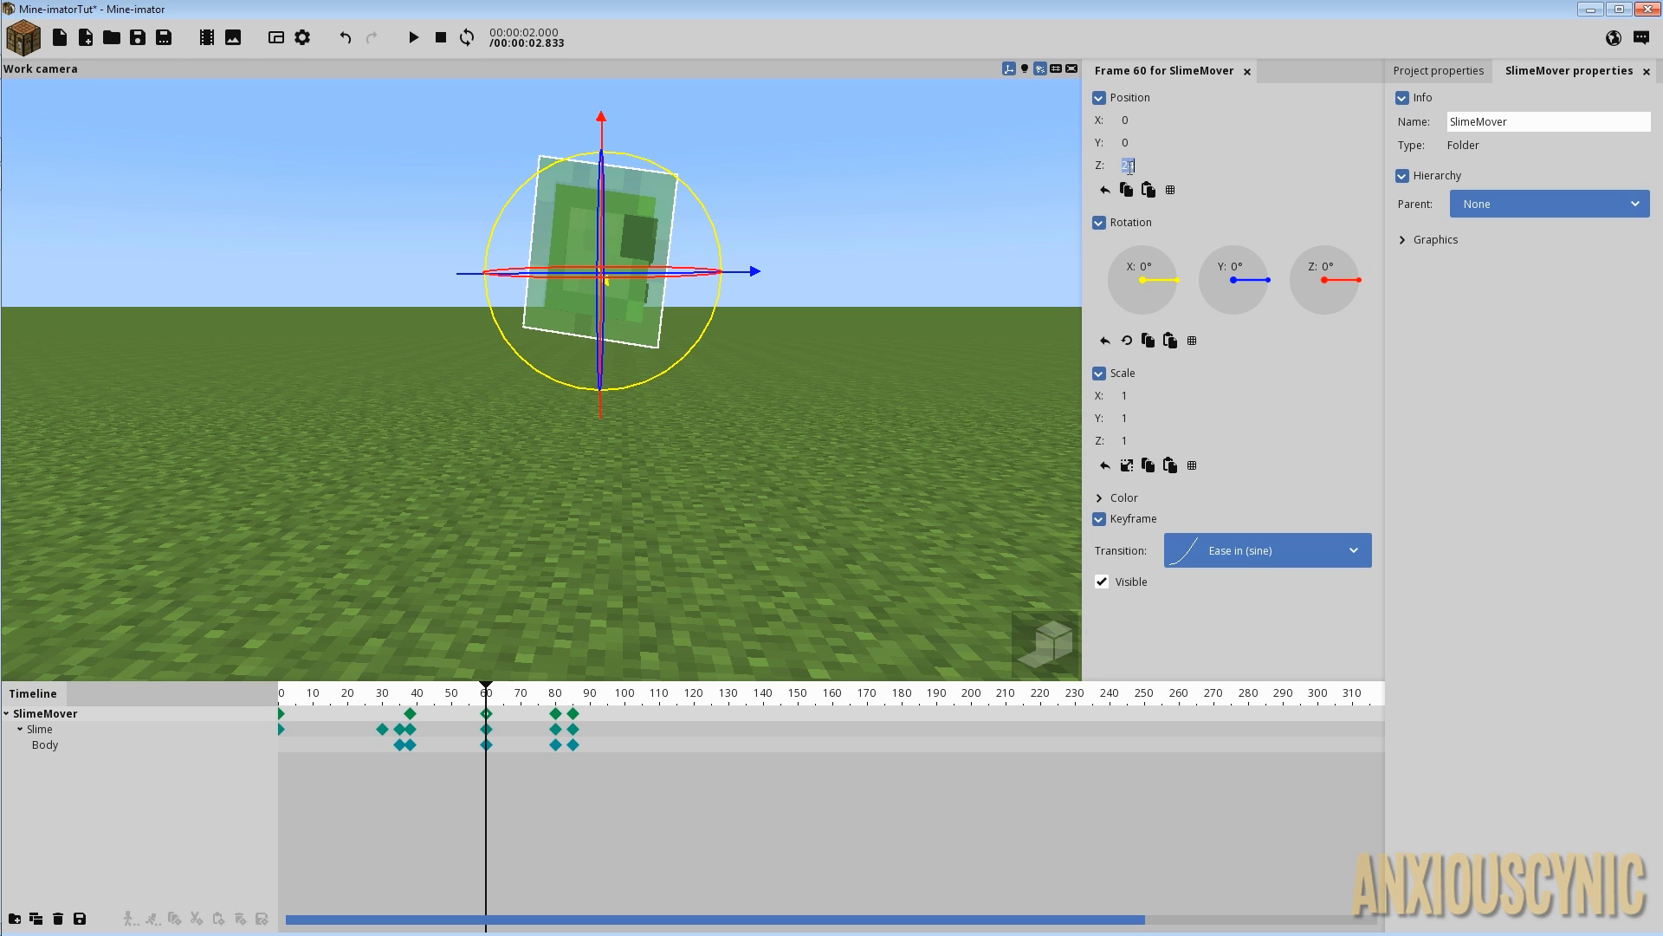
{"action": "type", "text": "32"}
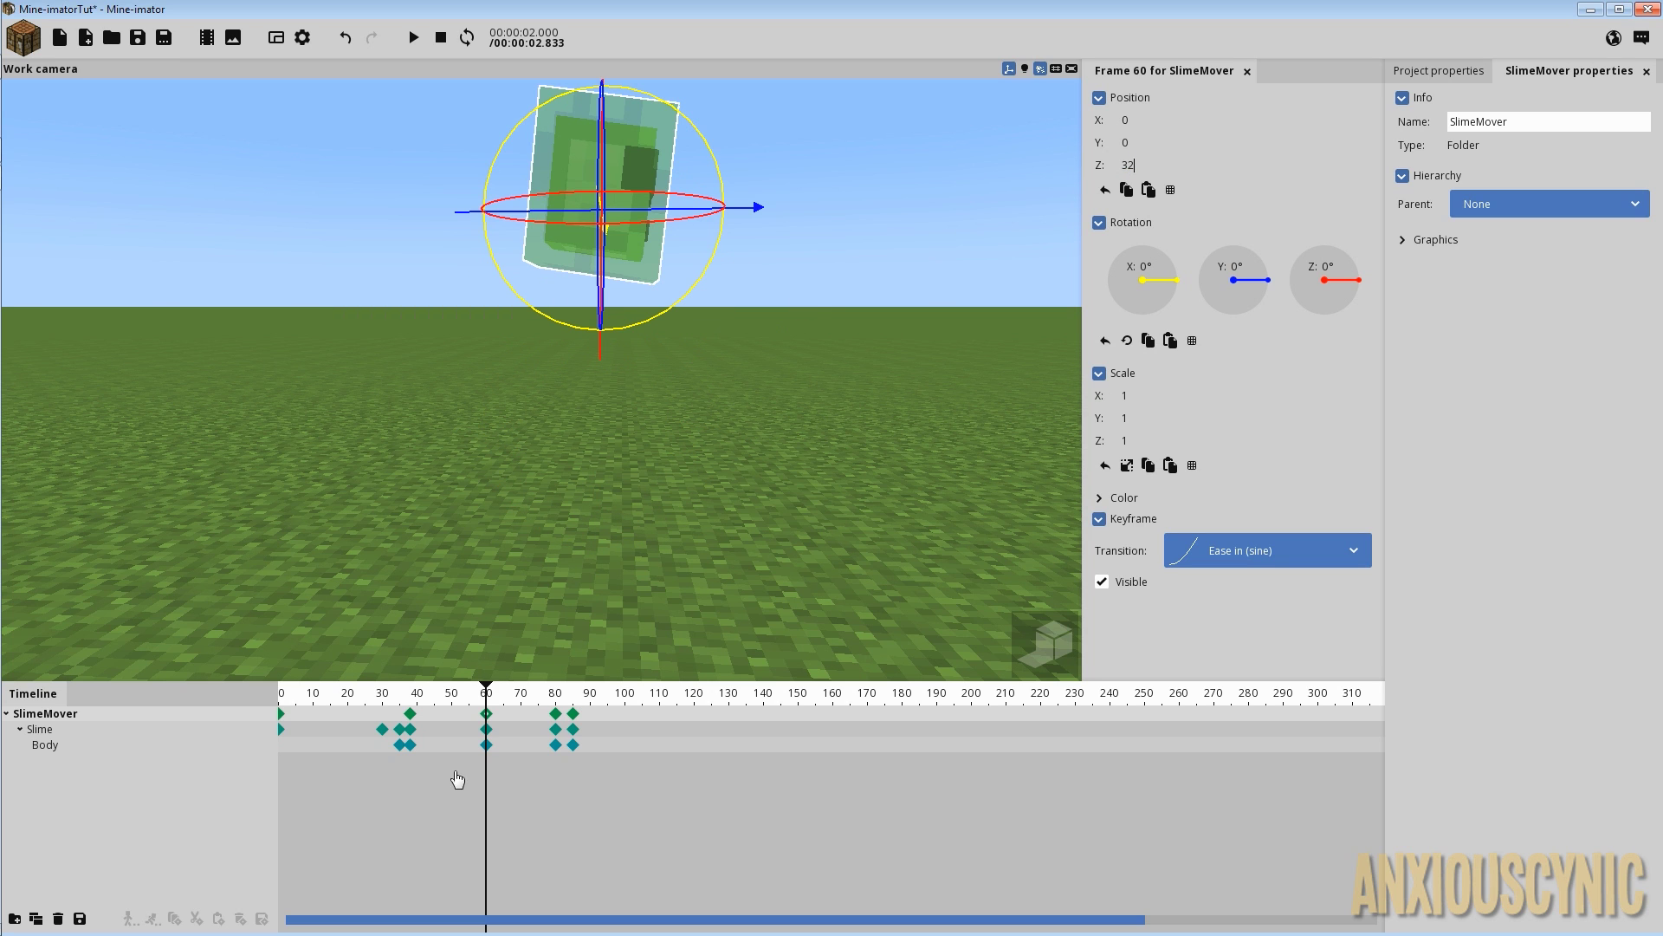
{"action": "left_click_drag", "start_coordinate": [465, 696], "coordinate": [390, 694]}
{"action": "key", "text": "space"}
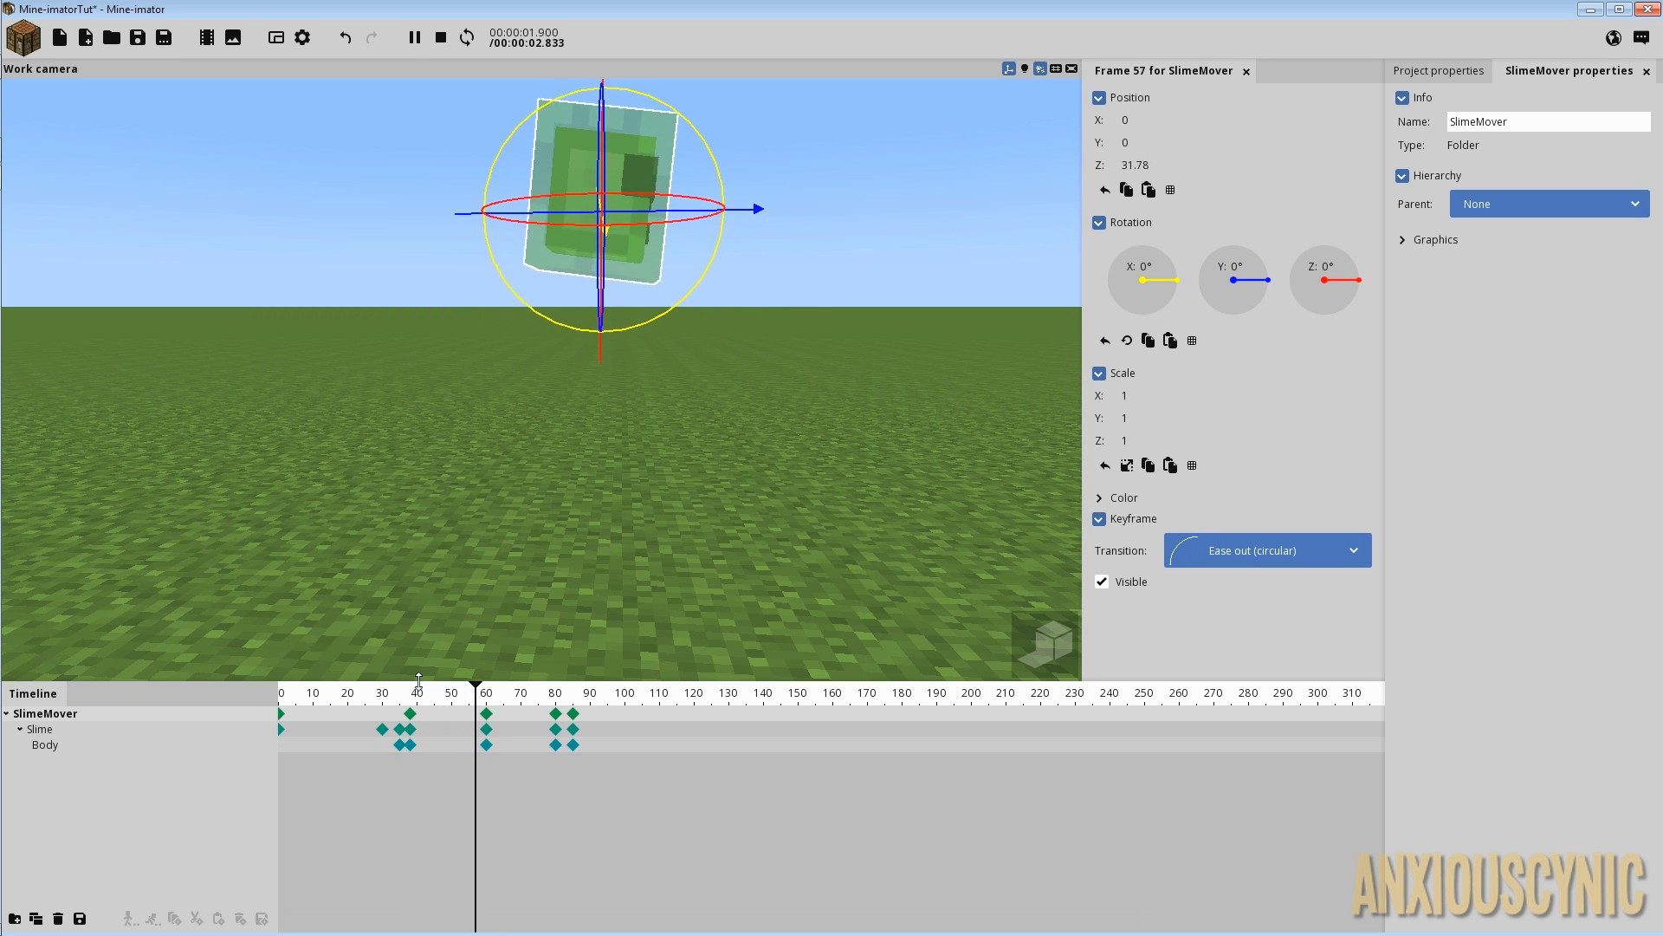
{"action": "left_click", "coordinate": [137, 37]}
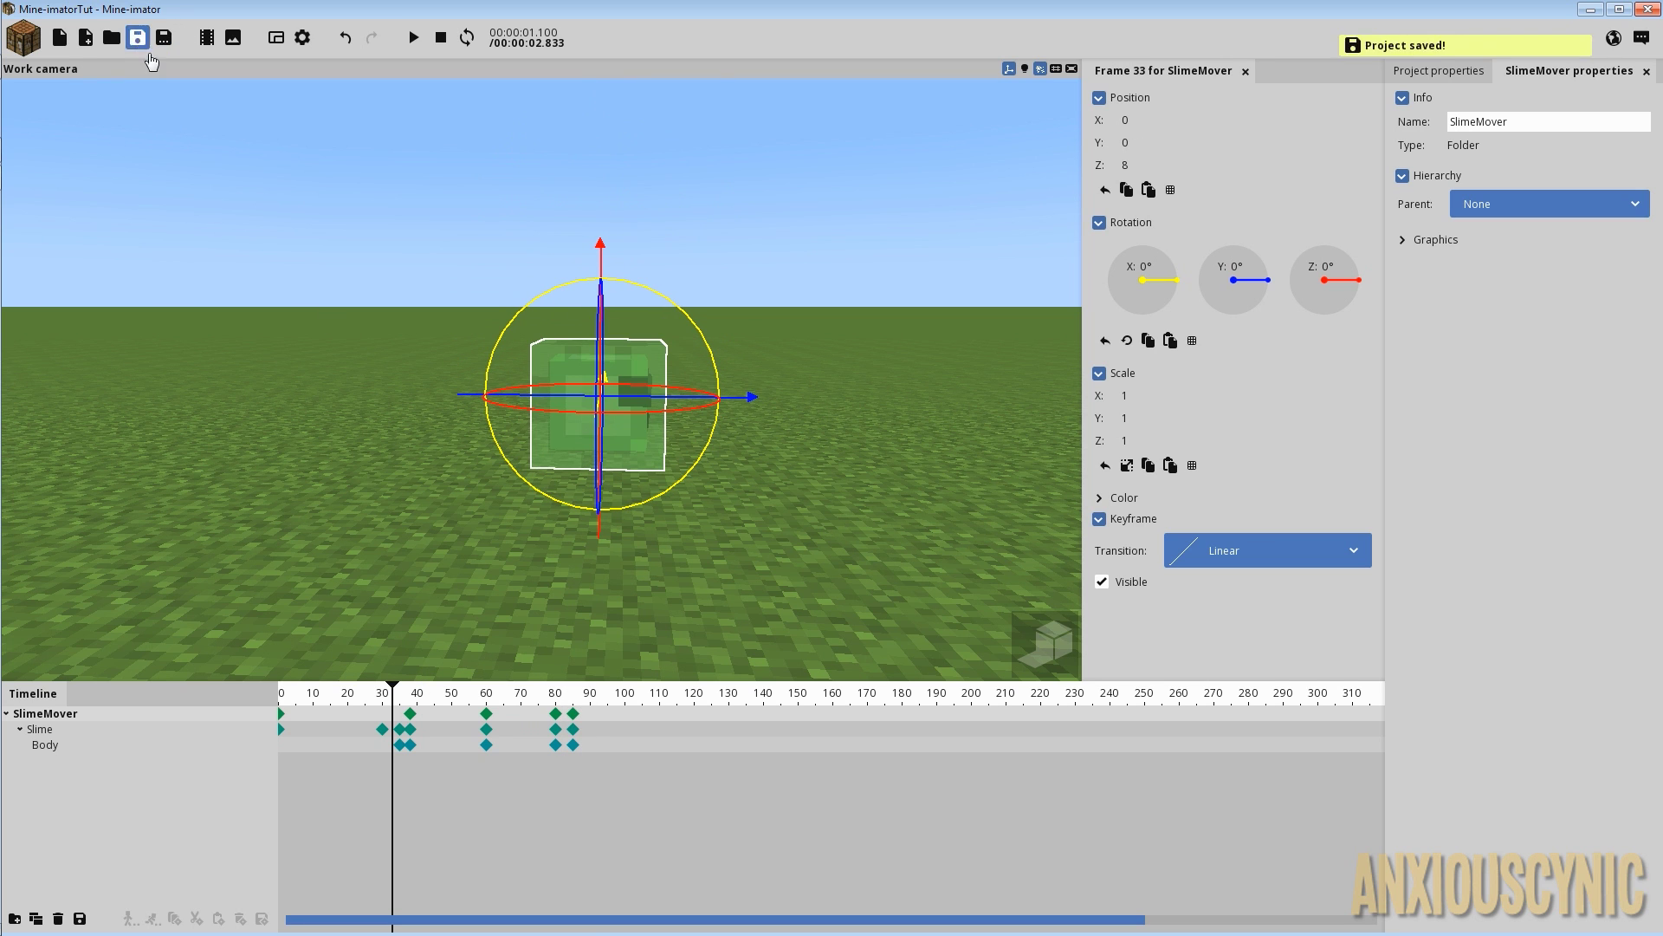
Deselect SlimeMover and play the whole animation from frame 0 to check the higher jump.
{"action": "left_click", "coordinate": [597, 614]}
{"action": "right_click_drag", "start_coordinate": [597, 613], "coordinate": [588, 622]}
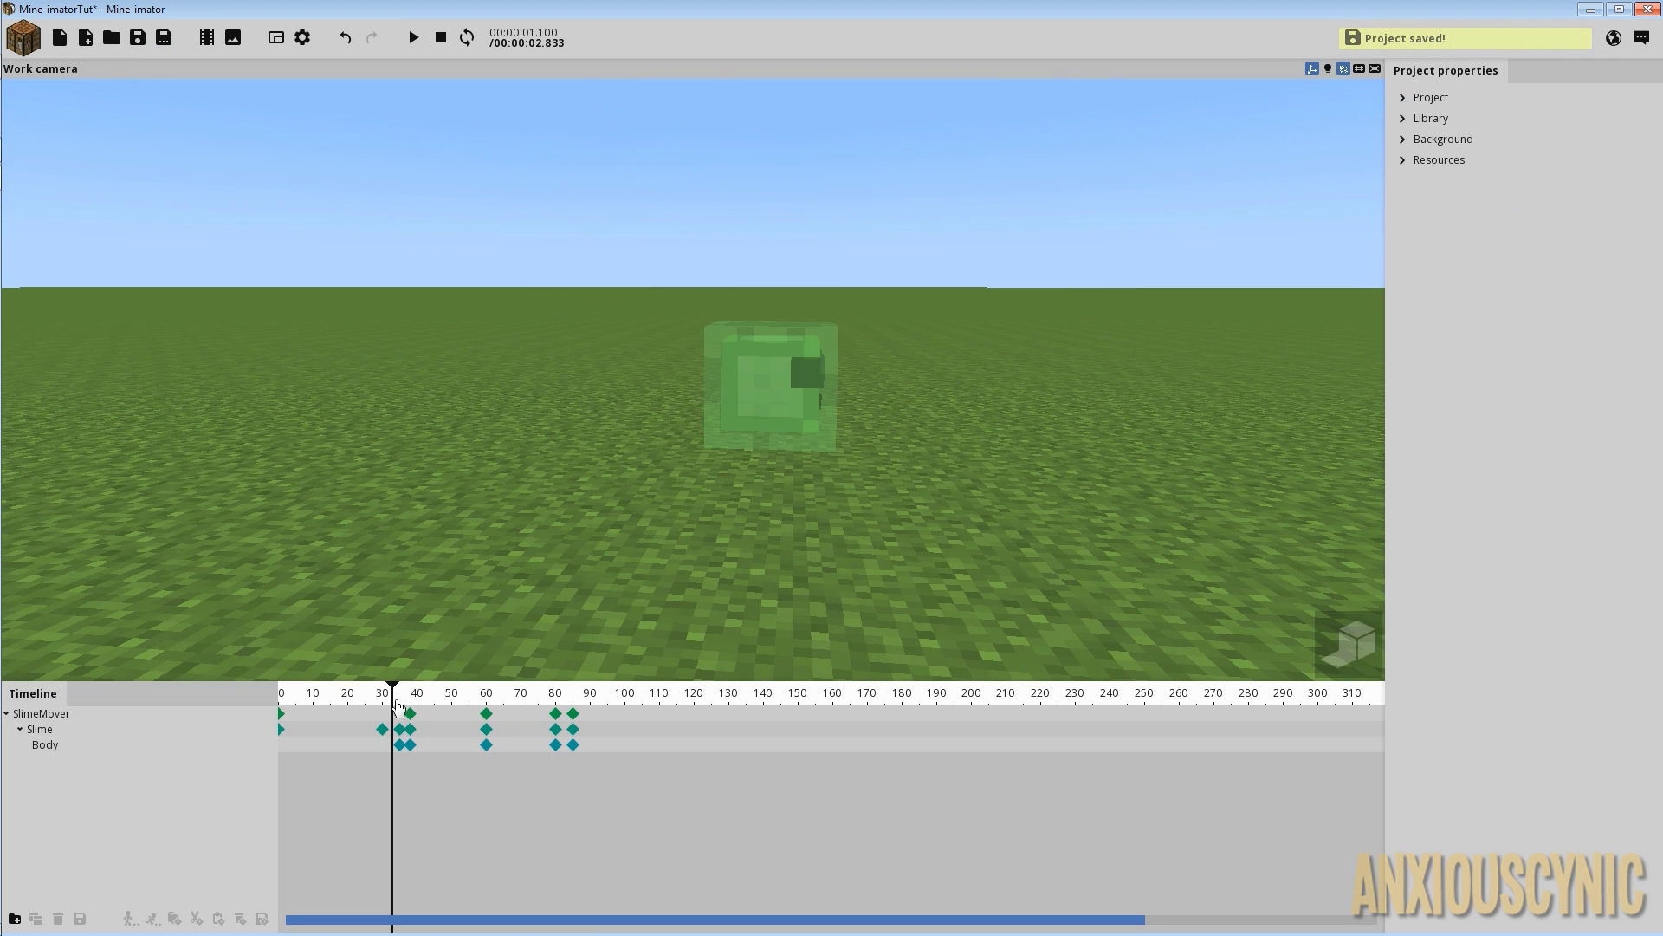
{"action": "left_click_drag", "start_coordinate": [392, 694], "coordinate": [223, 688]}
{"action": "key", "text": "space"}
{"action": "right_click_drag", "start_coordinate": [920, 491], "coordinate": [947, 460]}
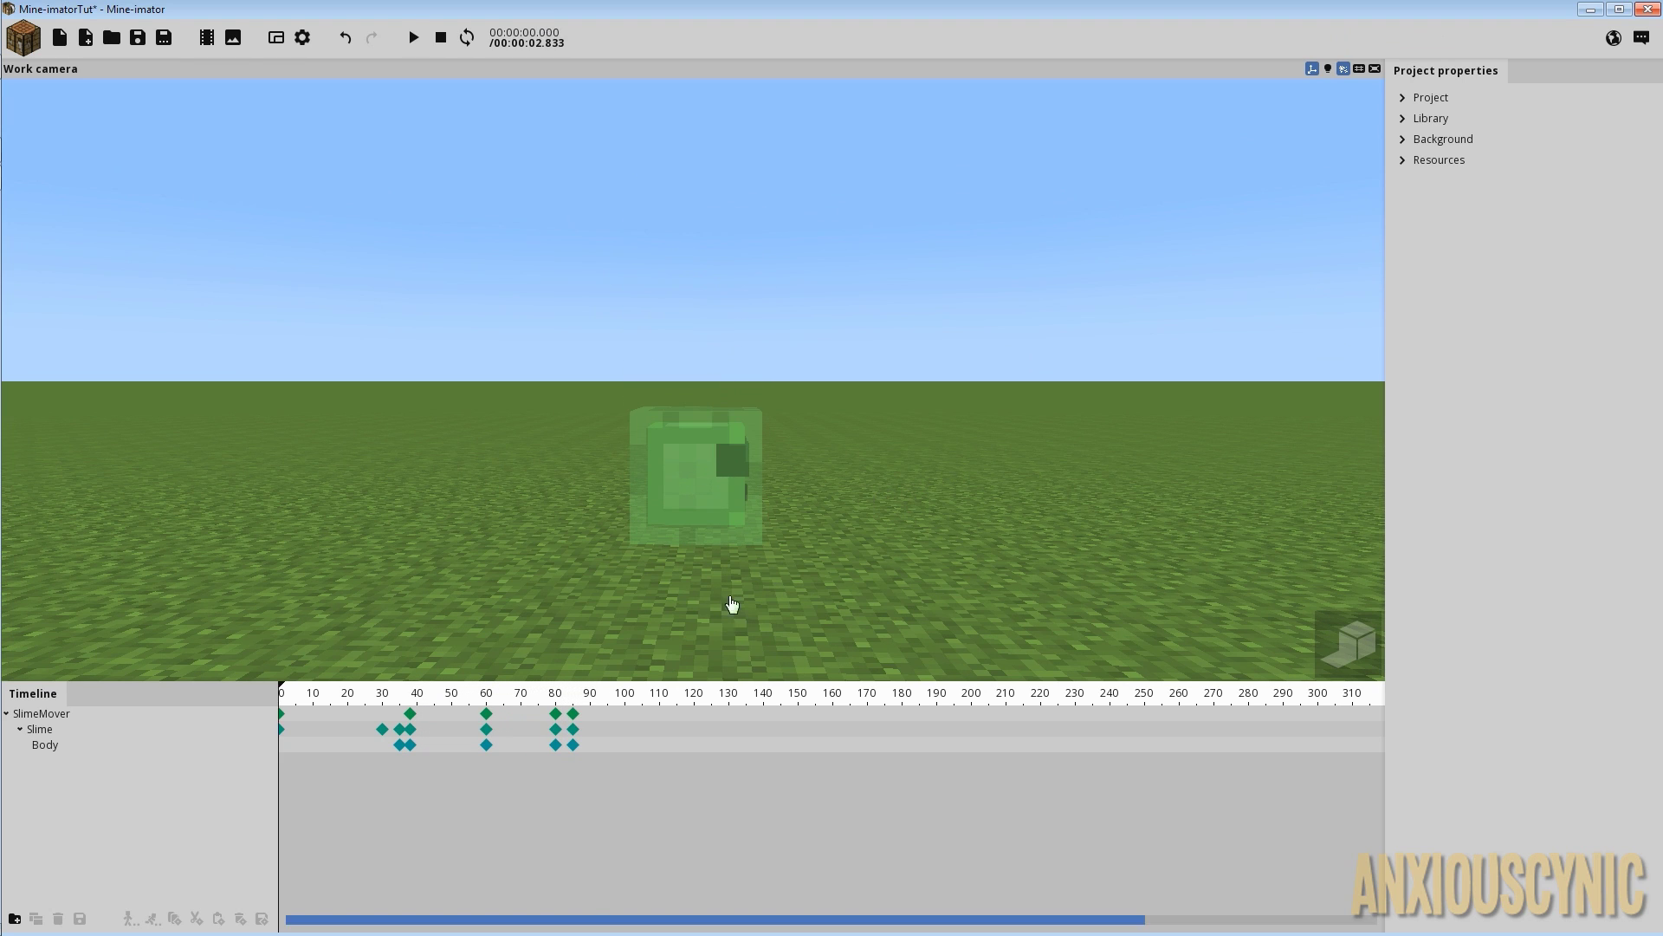
{"action": "key", "text": "space"}
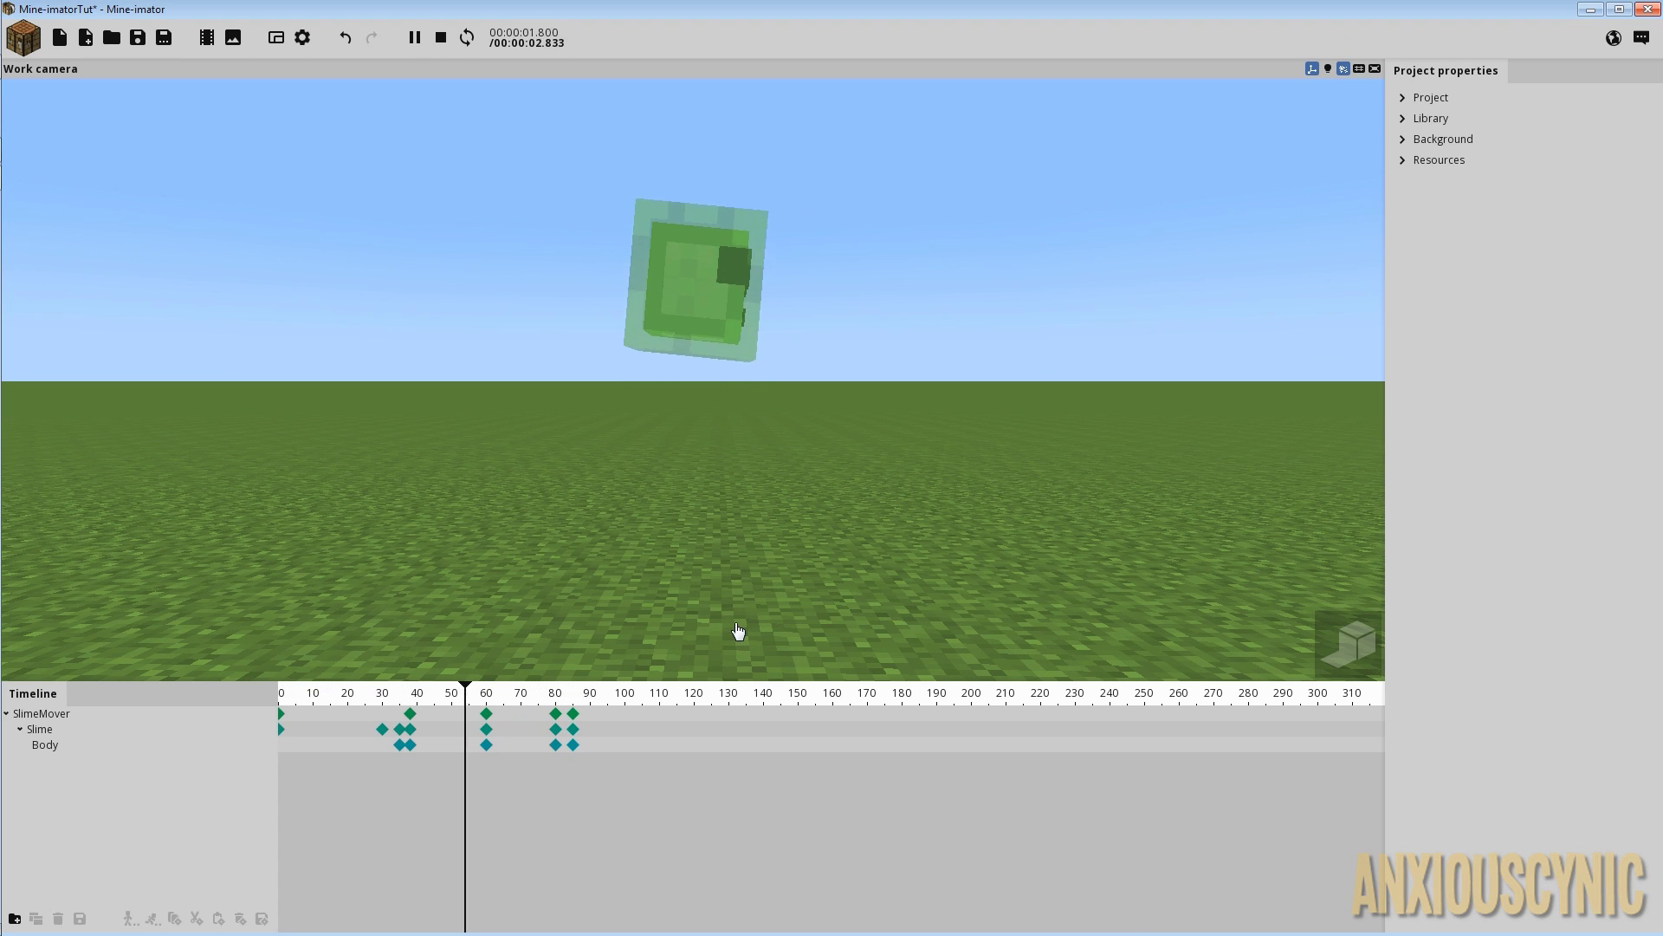
Set the transition of Slime's frame 38 keyframe to Ease in (quadratic).
{"action": "left_click", "coordinate": [410, 730]}
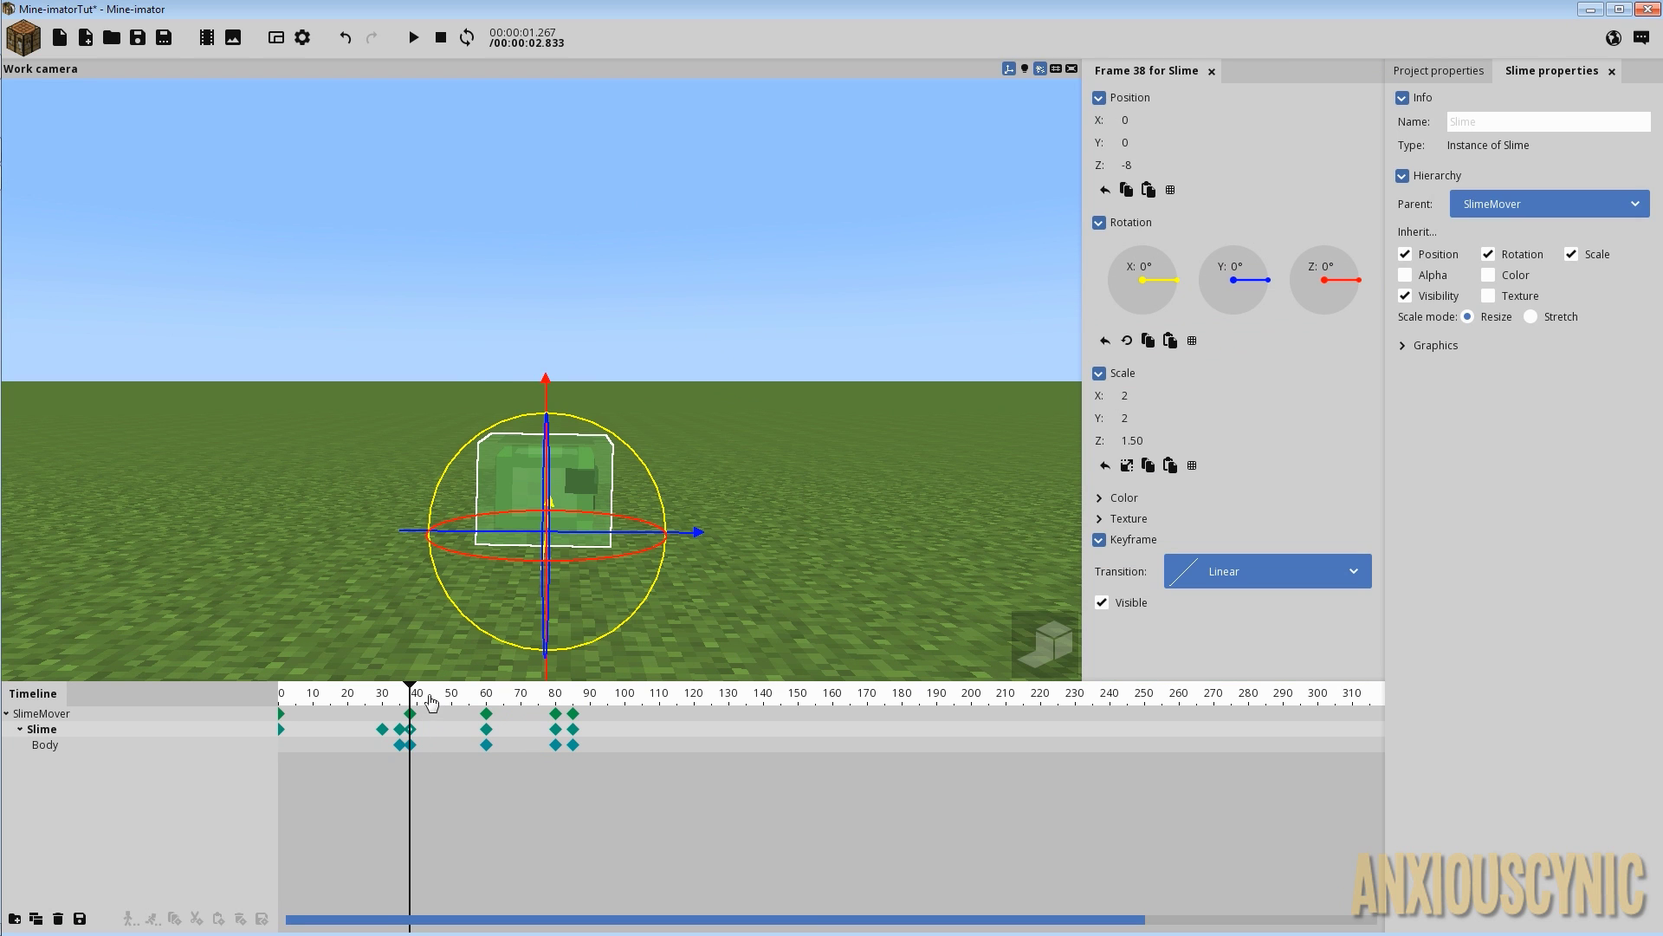
{"action": "left_click_drag", "start_coordinate": [431, 702], "coordinate": [481, 698]}
{"action": "left_click", "coordinate": [409, 732]}
{"action": "left_click", "coordinate": [1217, 573]}
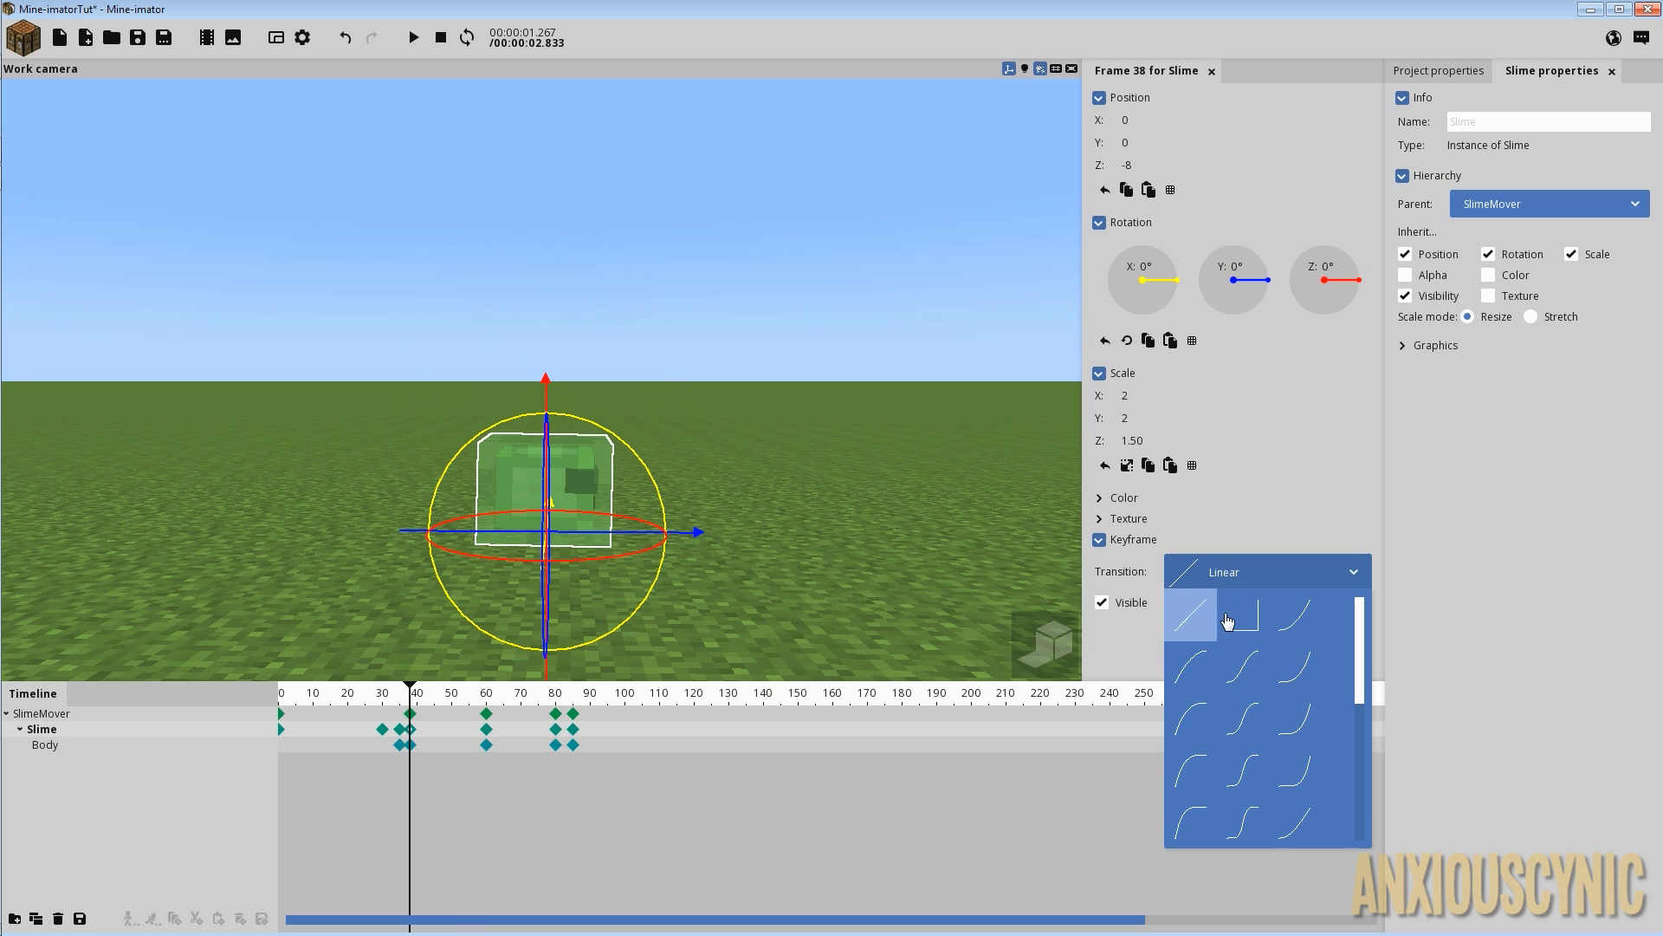
{"action": "left_click", "coordinate": [1297, 618]}
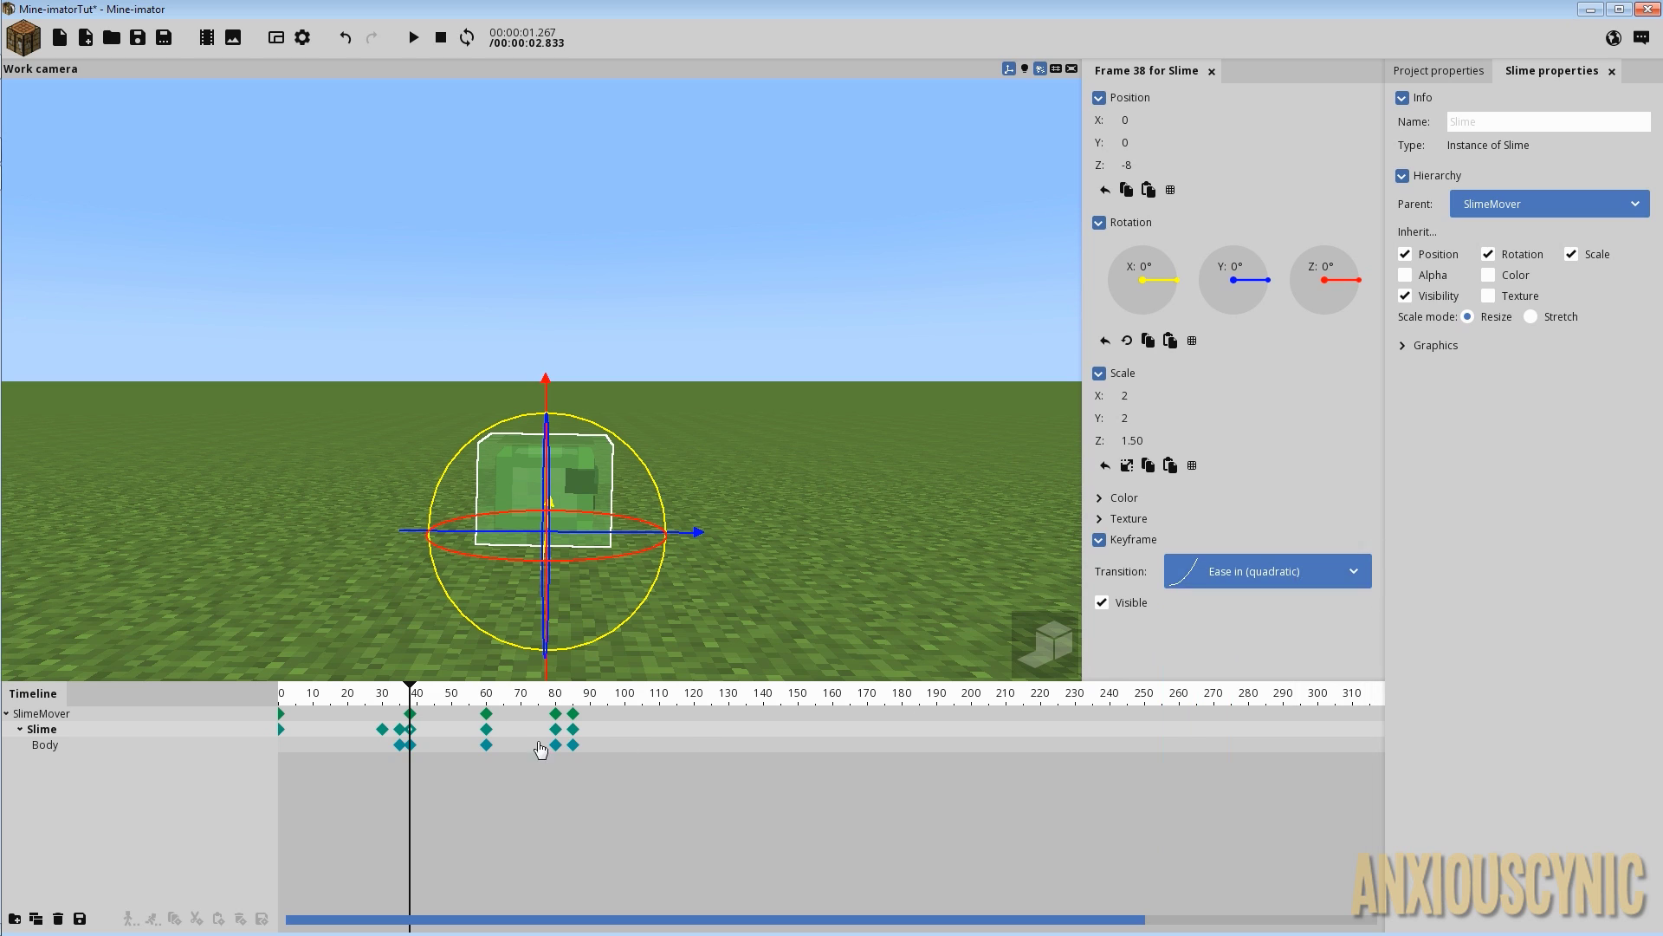
Try Ease out (quadratic) as the transition of Slime's frame 60 keyframe and play the jump.
{"action": "left_click", "coordinate": [485, 731]}
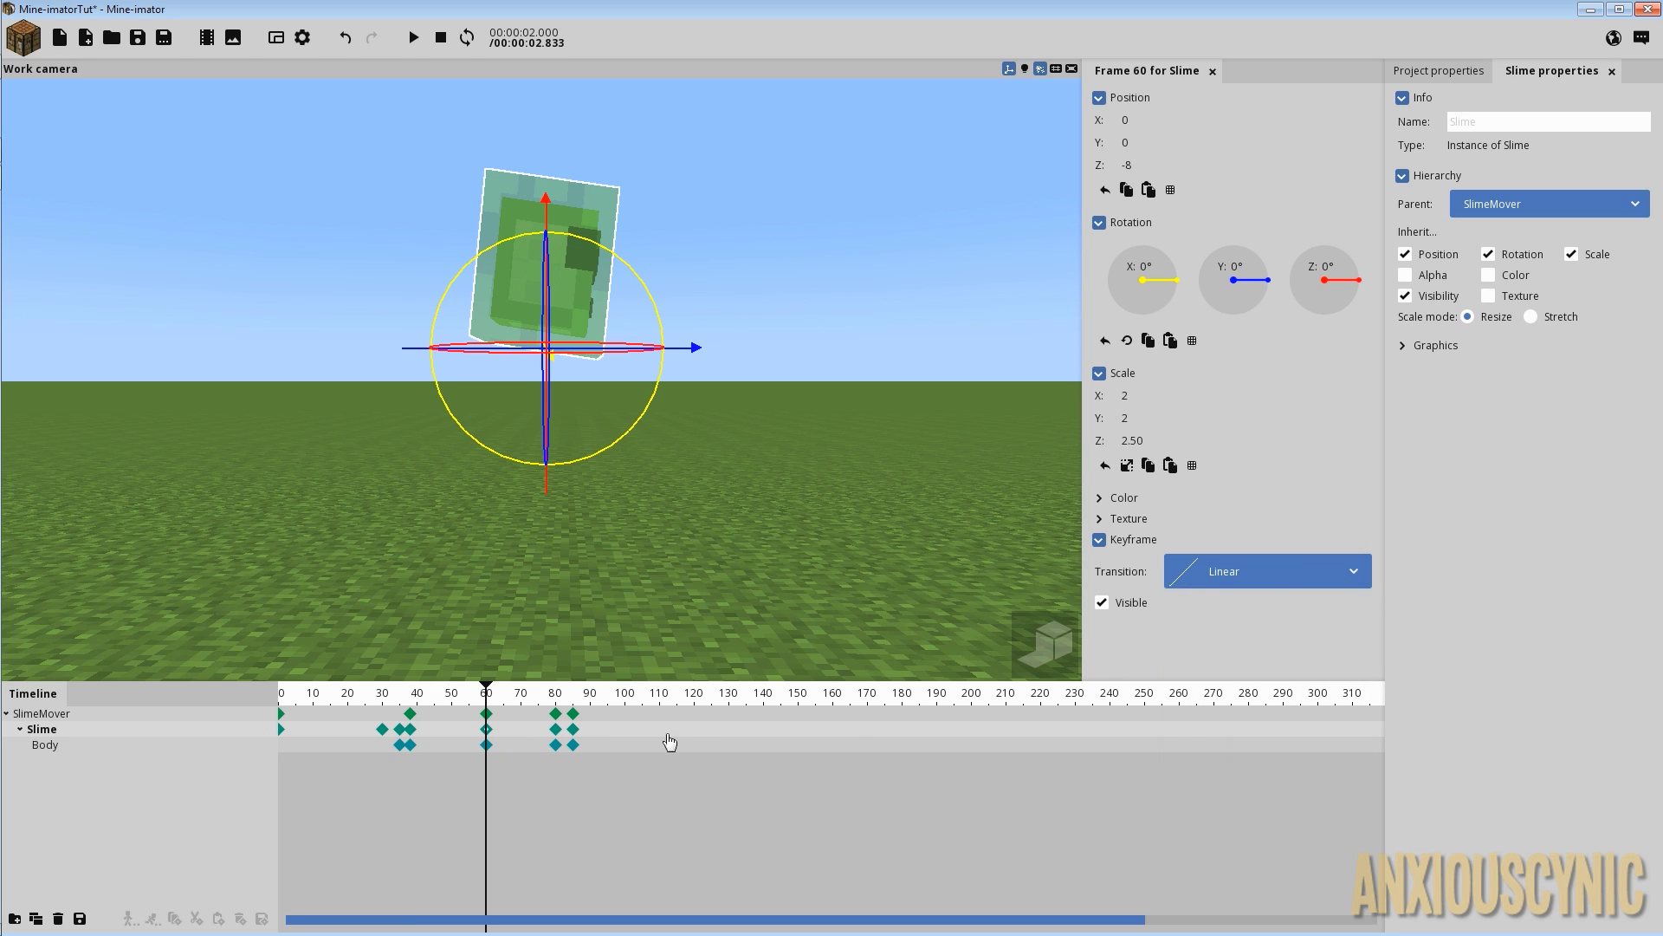
{"action": "left_click", "coordinate": [1207, 587]}
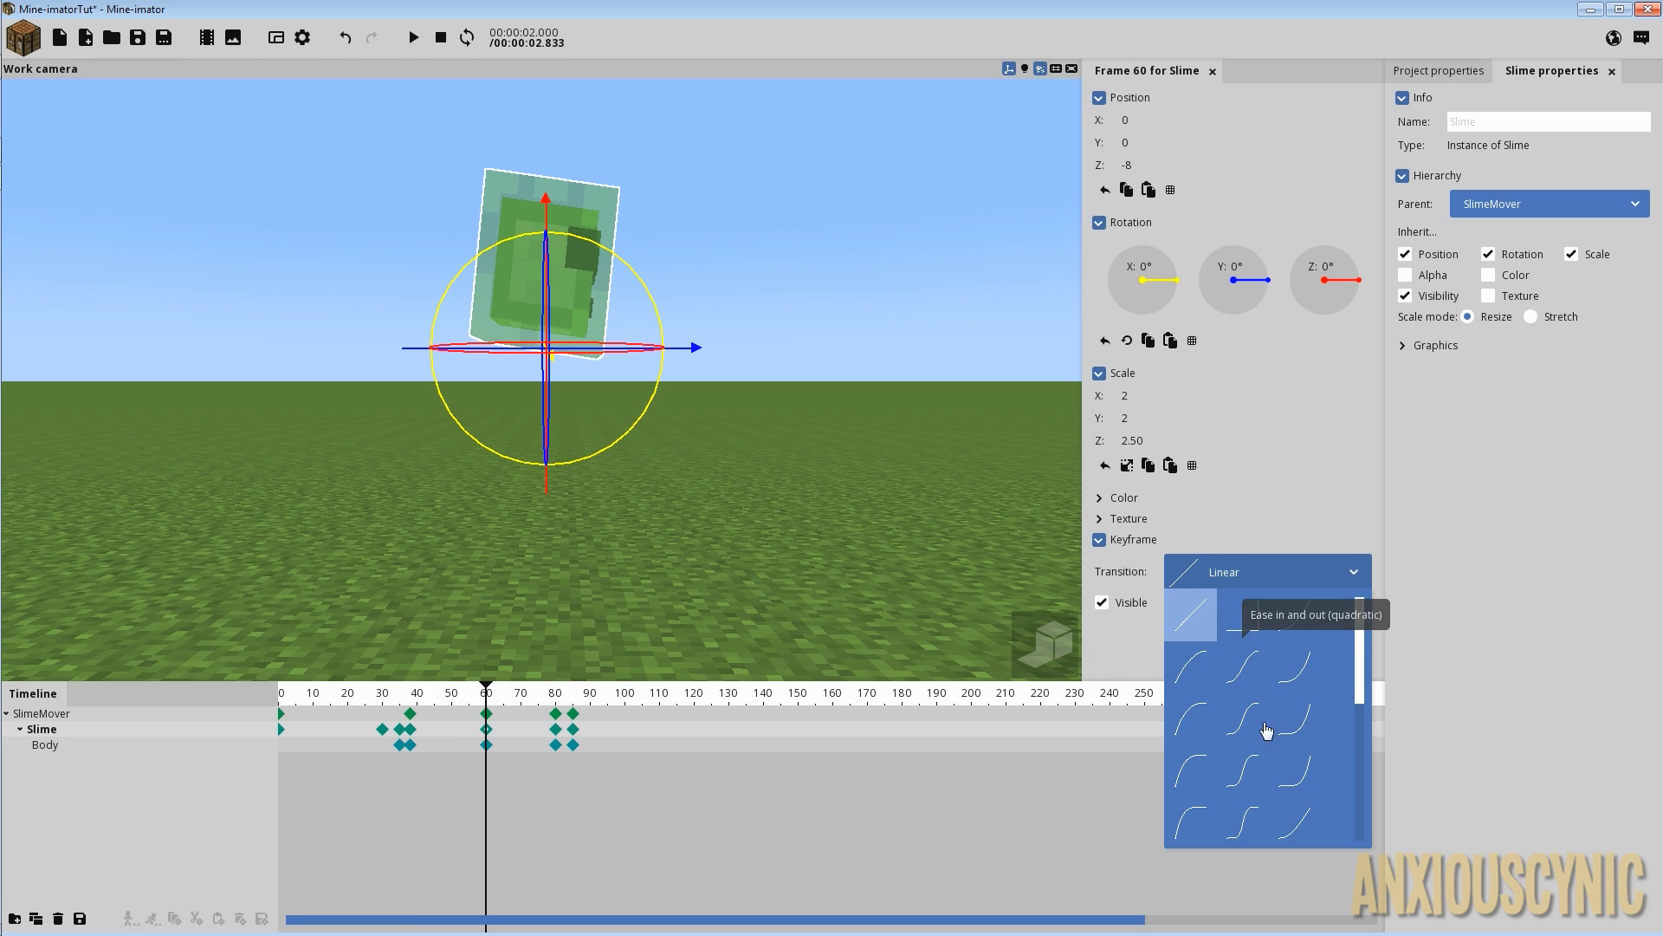
{"action": "left_click", "coordinate": [1198, 668]}
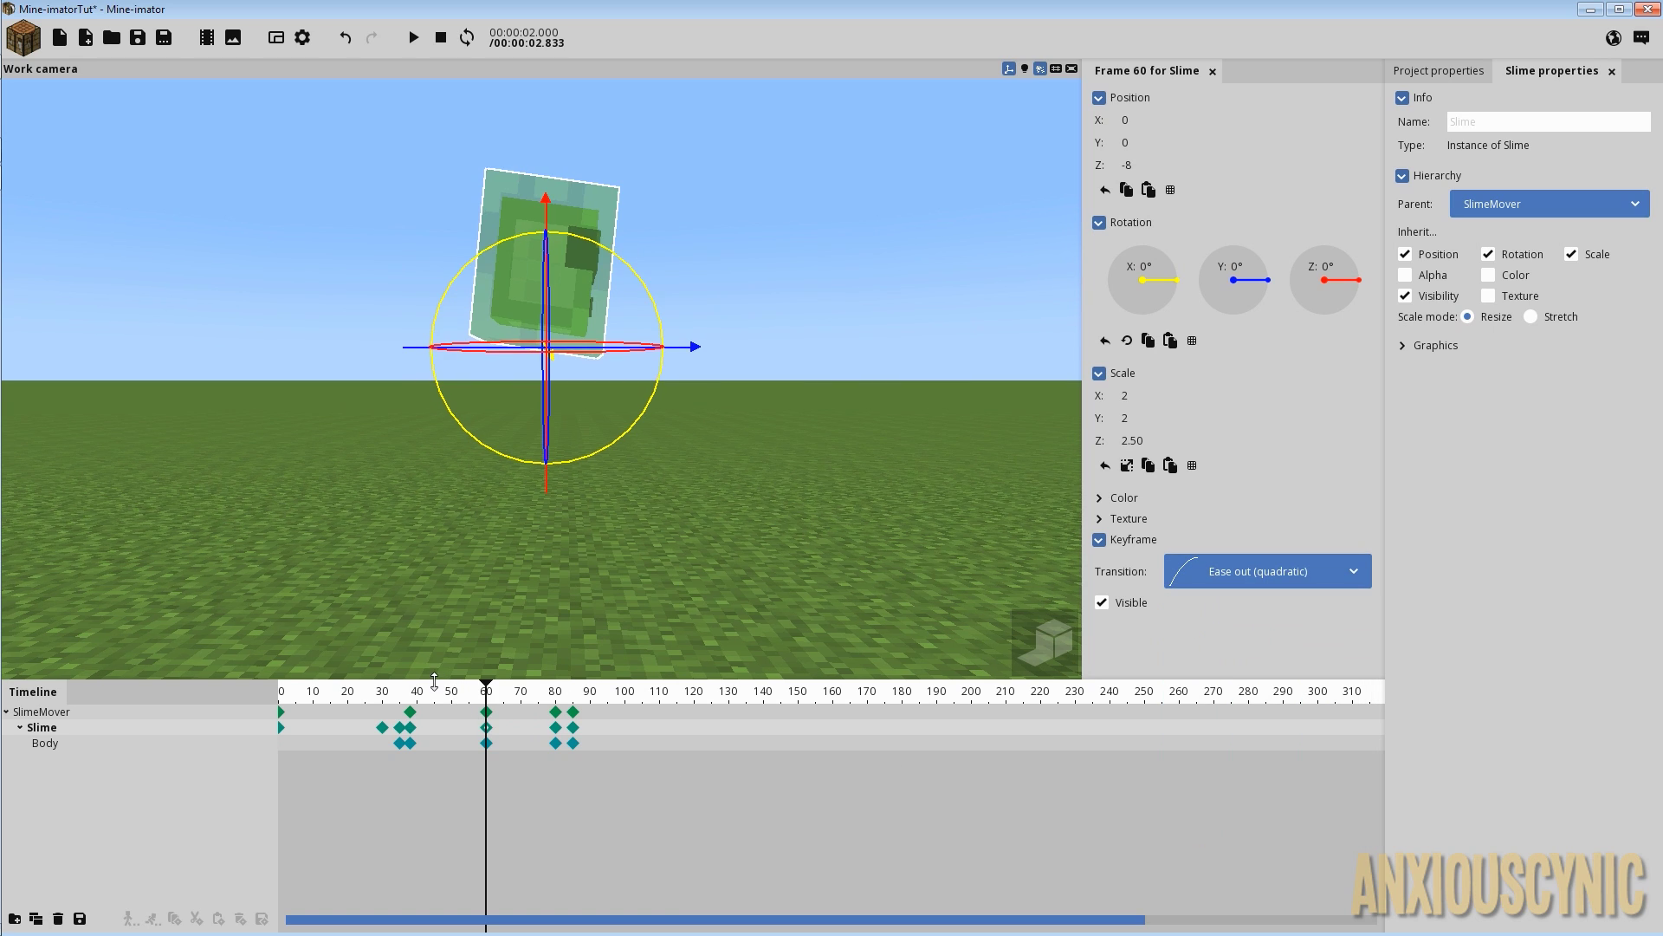
{"action": "key", "text": "space"}
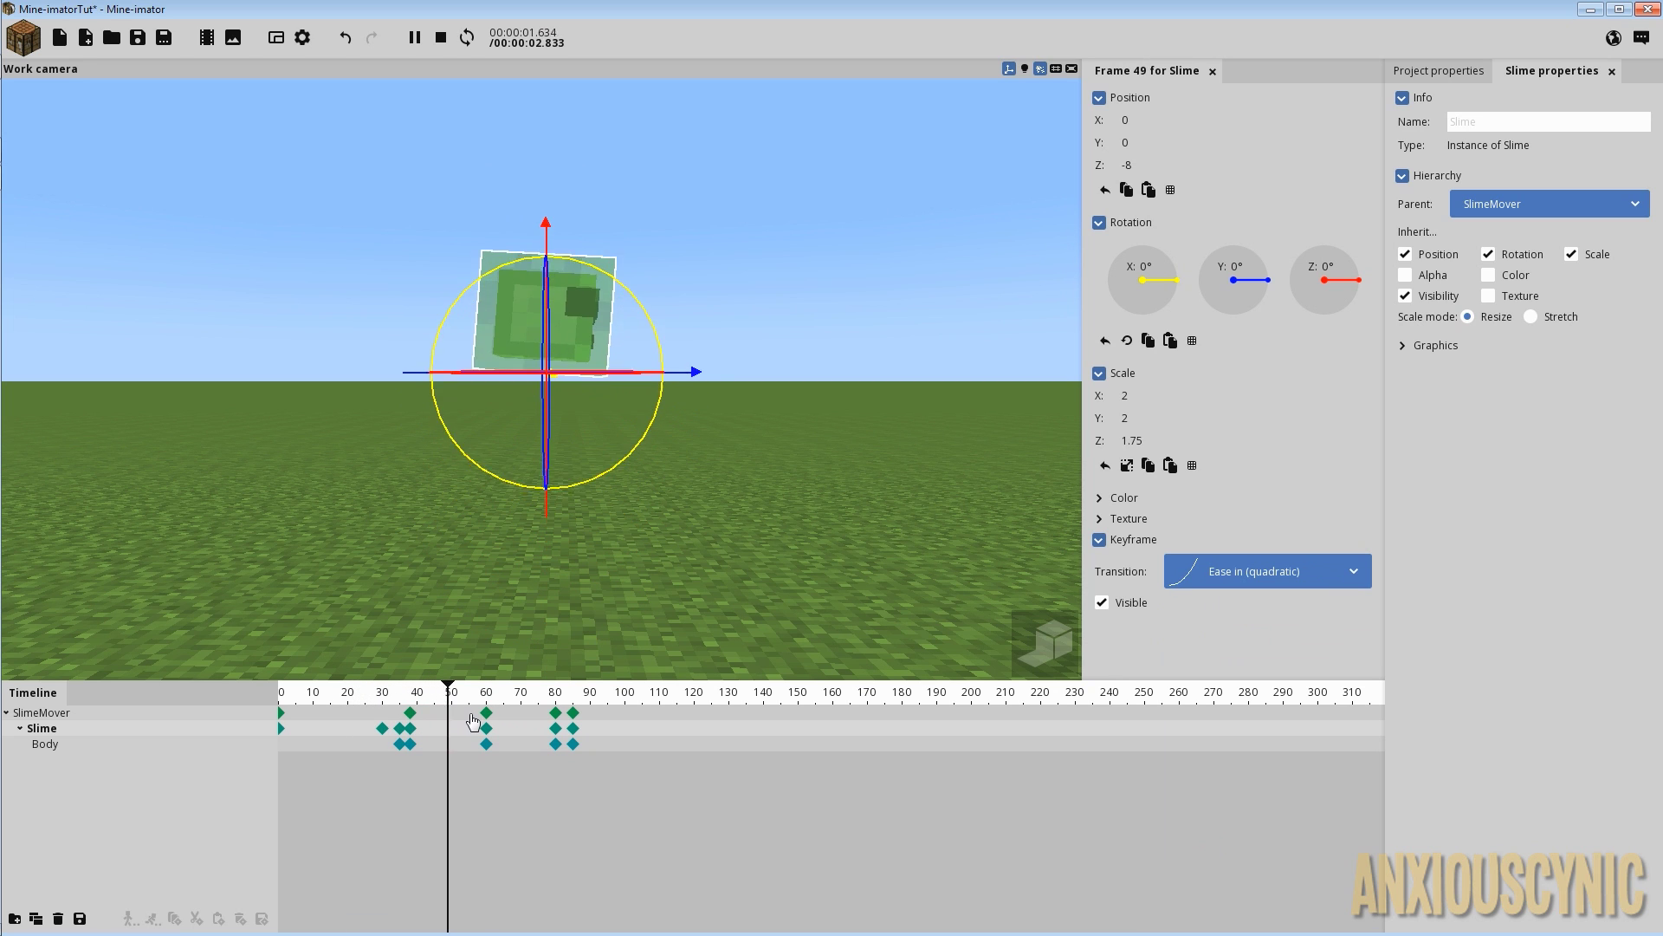
{"action": "key", "text": "space"}
{"action": "key", "text": "space"}
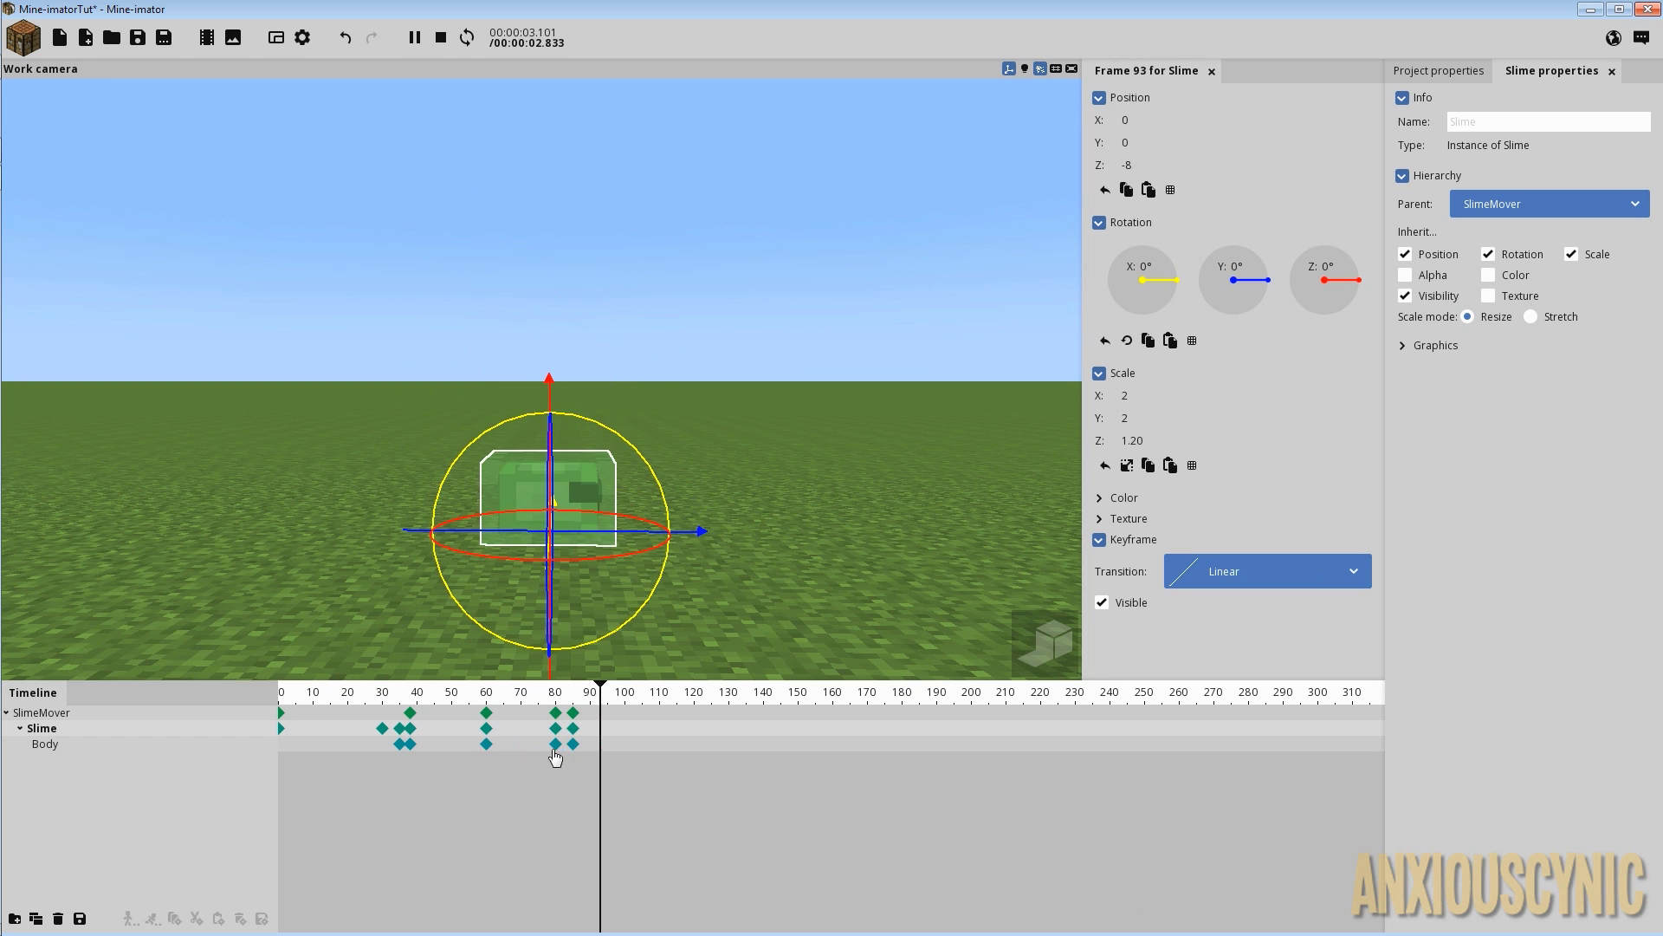
Try Ease in and out (quadratic) on Slime's frame 60 keyframe and replay from about frame 33.
{"action": "left_click", "coordinate": [488, 730]}
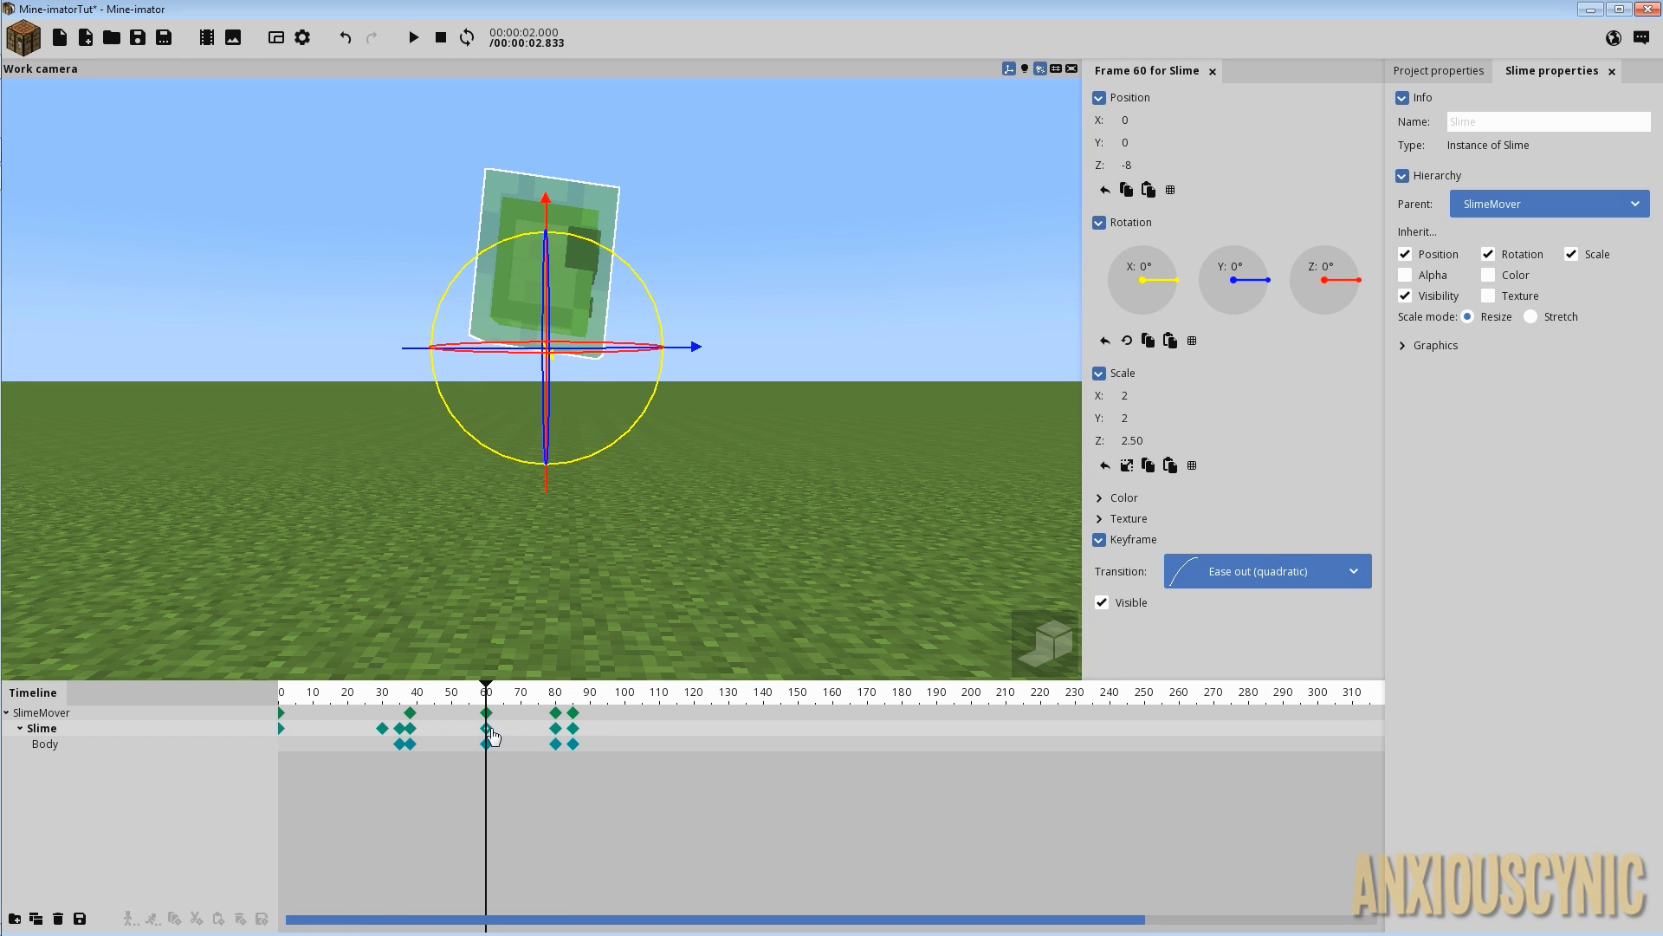
{"action": "left_click", "coordinate": [1194, 585]}
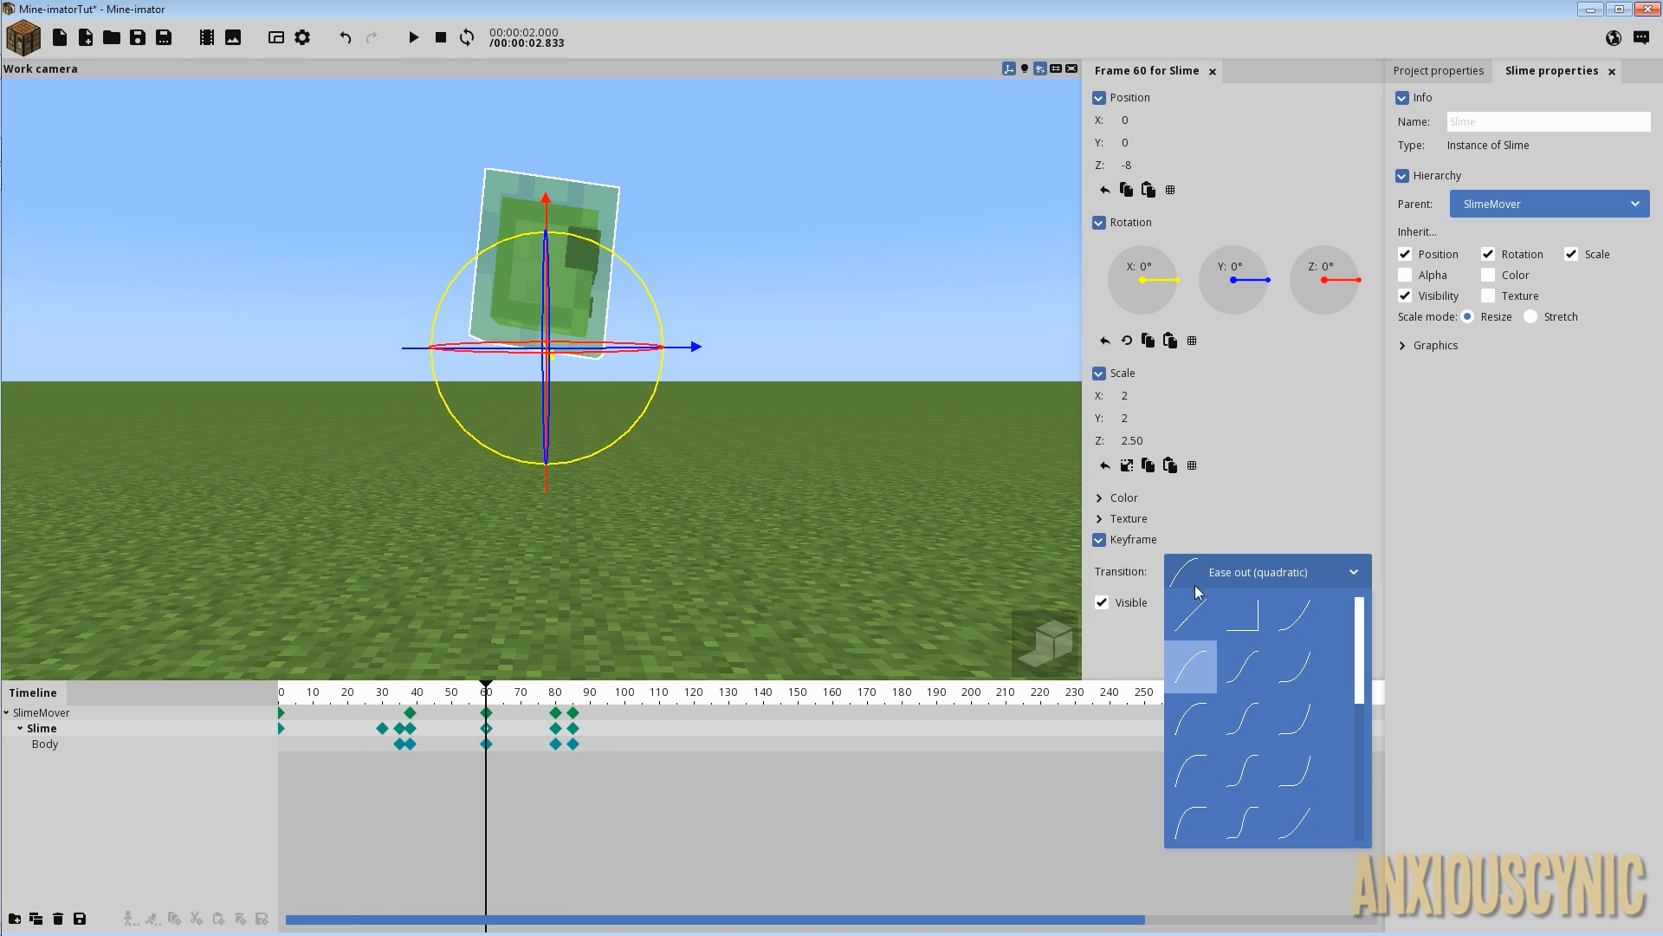
{"action": "left_click", "coordinate": [756, 718]}
{"action": "left_click", "coordinate": [403, 693]}
{"action": "key", "text": "space"}
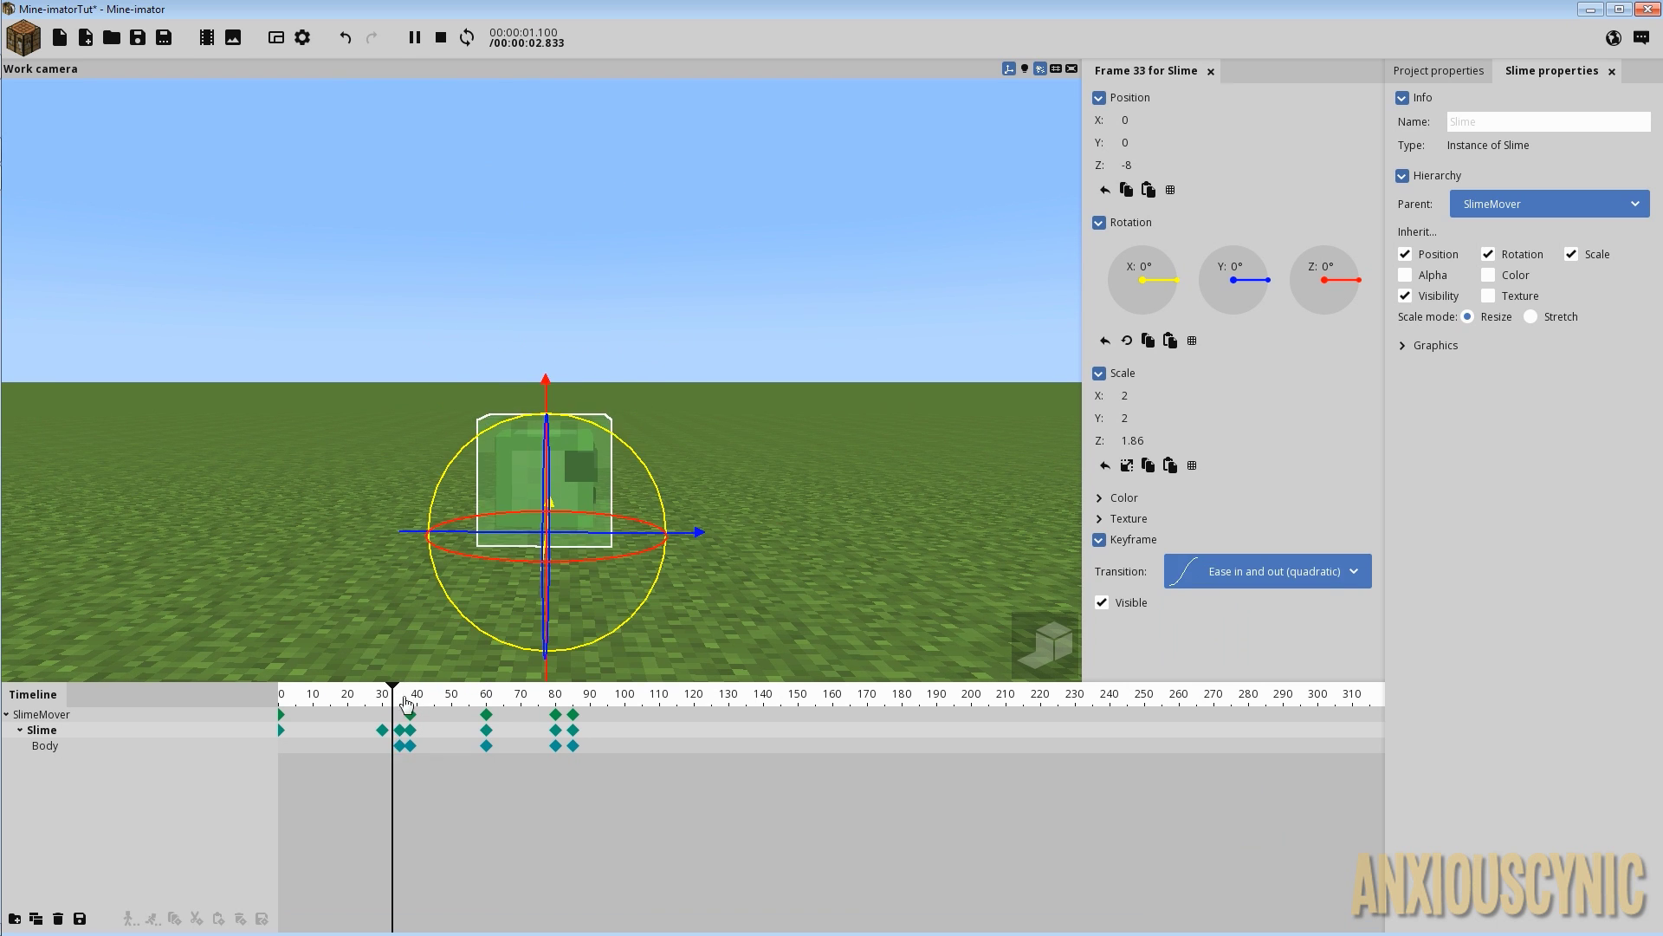
Set the transition of Slime's frame 60 keyframe to Ease in (quadratic) and play the result.
{"action": "left_click", "coordinate": [486, 730]}
{"action": "left_click", "coordinate": [1211, 576]}
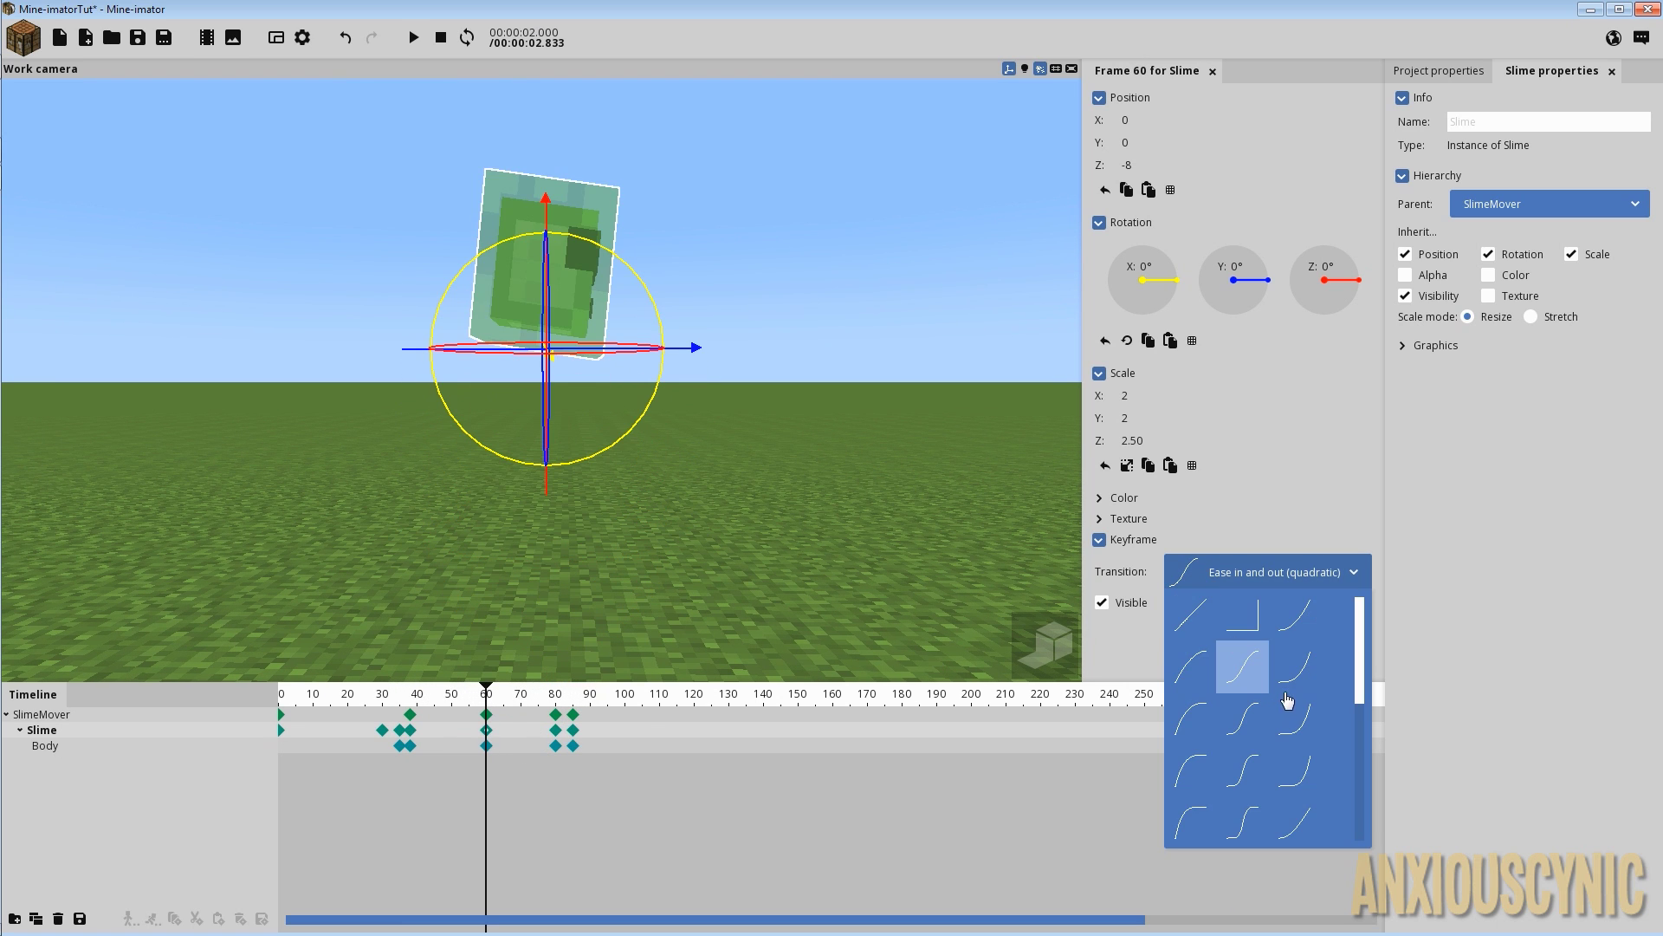
{"action": "left_click", "coordinate": [1300, 637]}
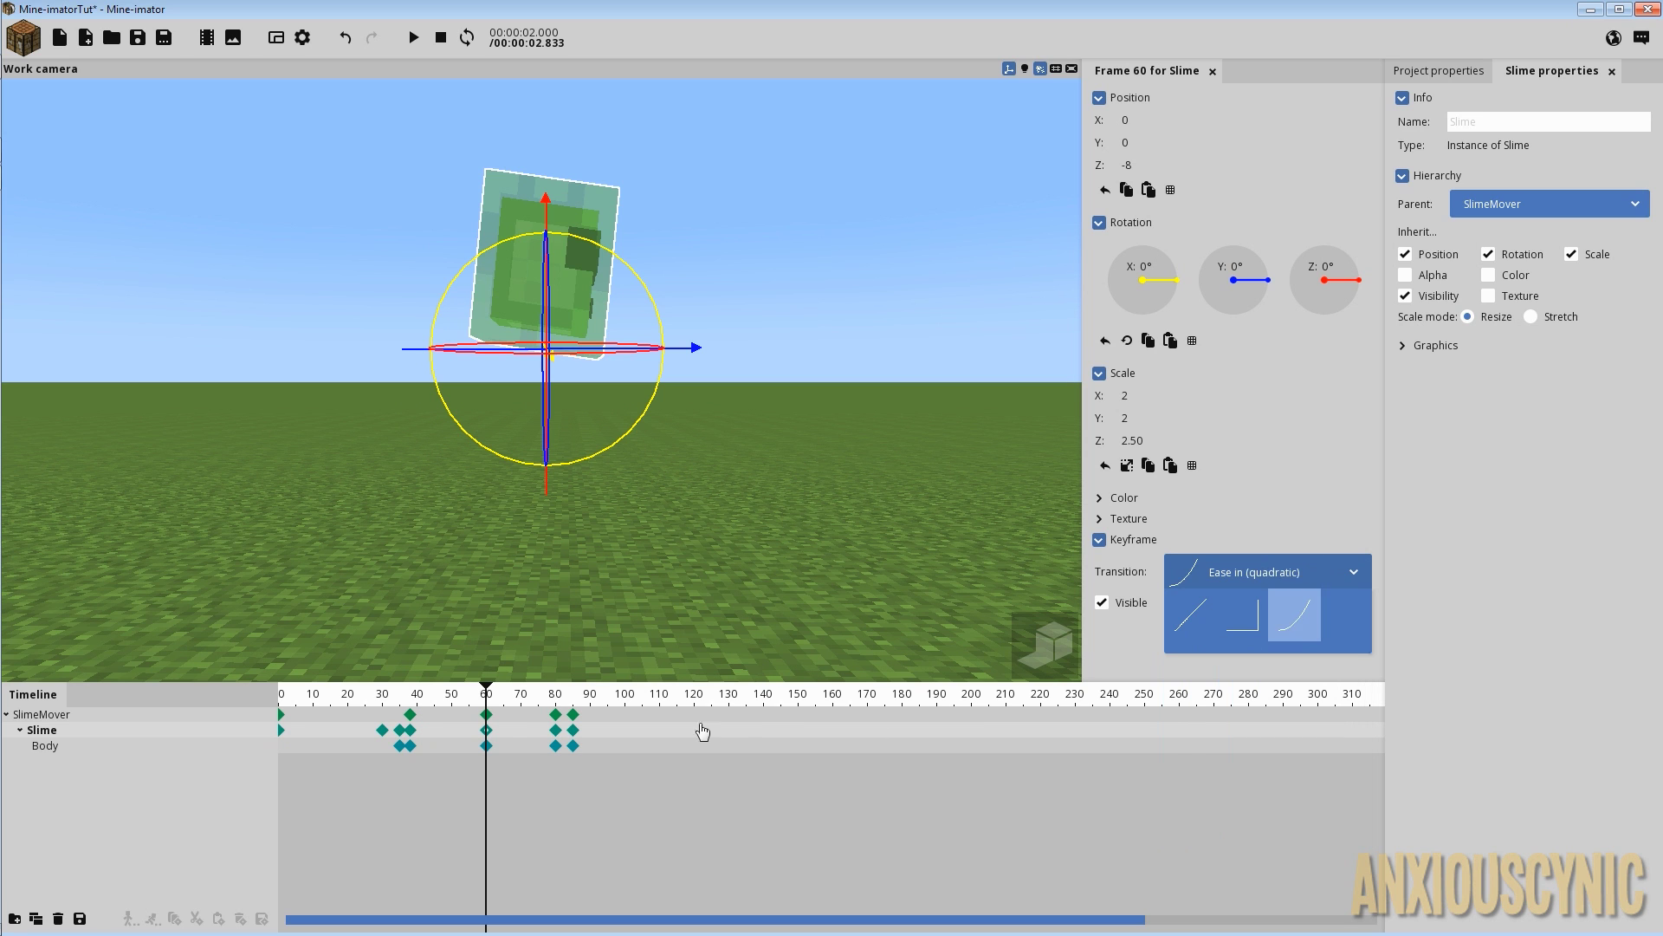
{"action": "key", "text": "space"}
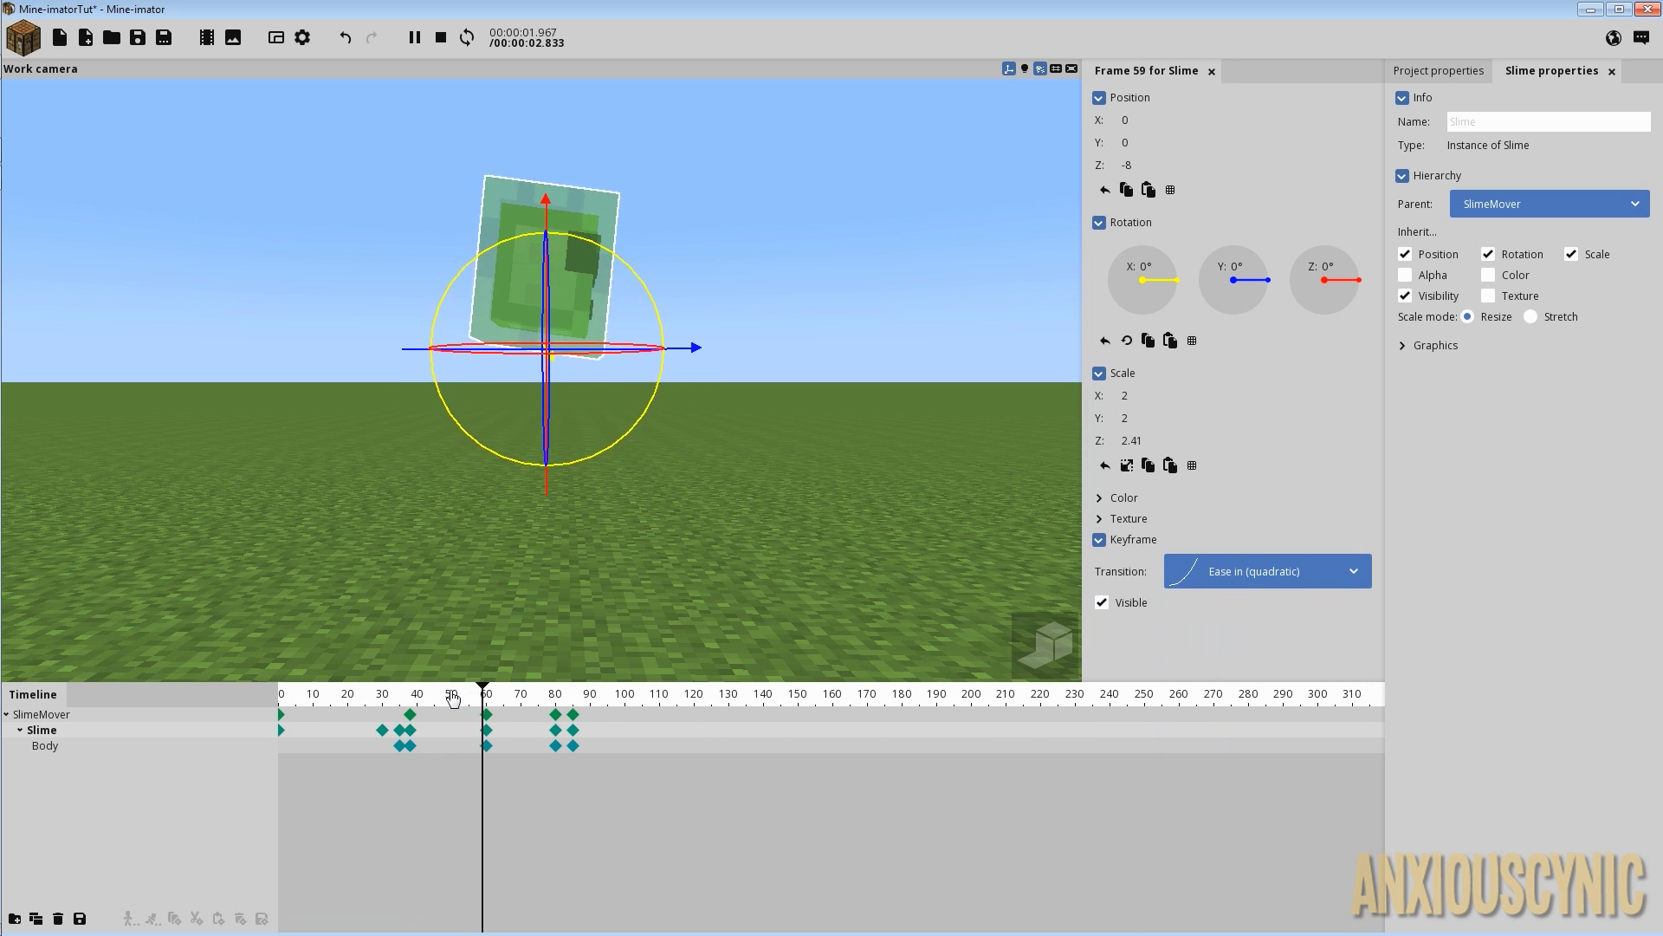
Examine the Body's tilt keyframes at frames 38, 60 and 80 by stepping and scrubbing between them.
{"action": "left_click", "coordinate": [487, 746]}
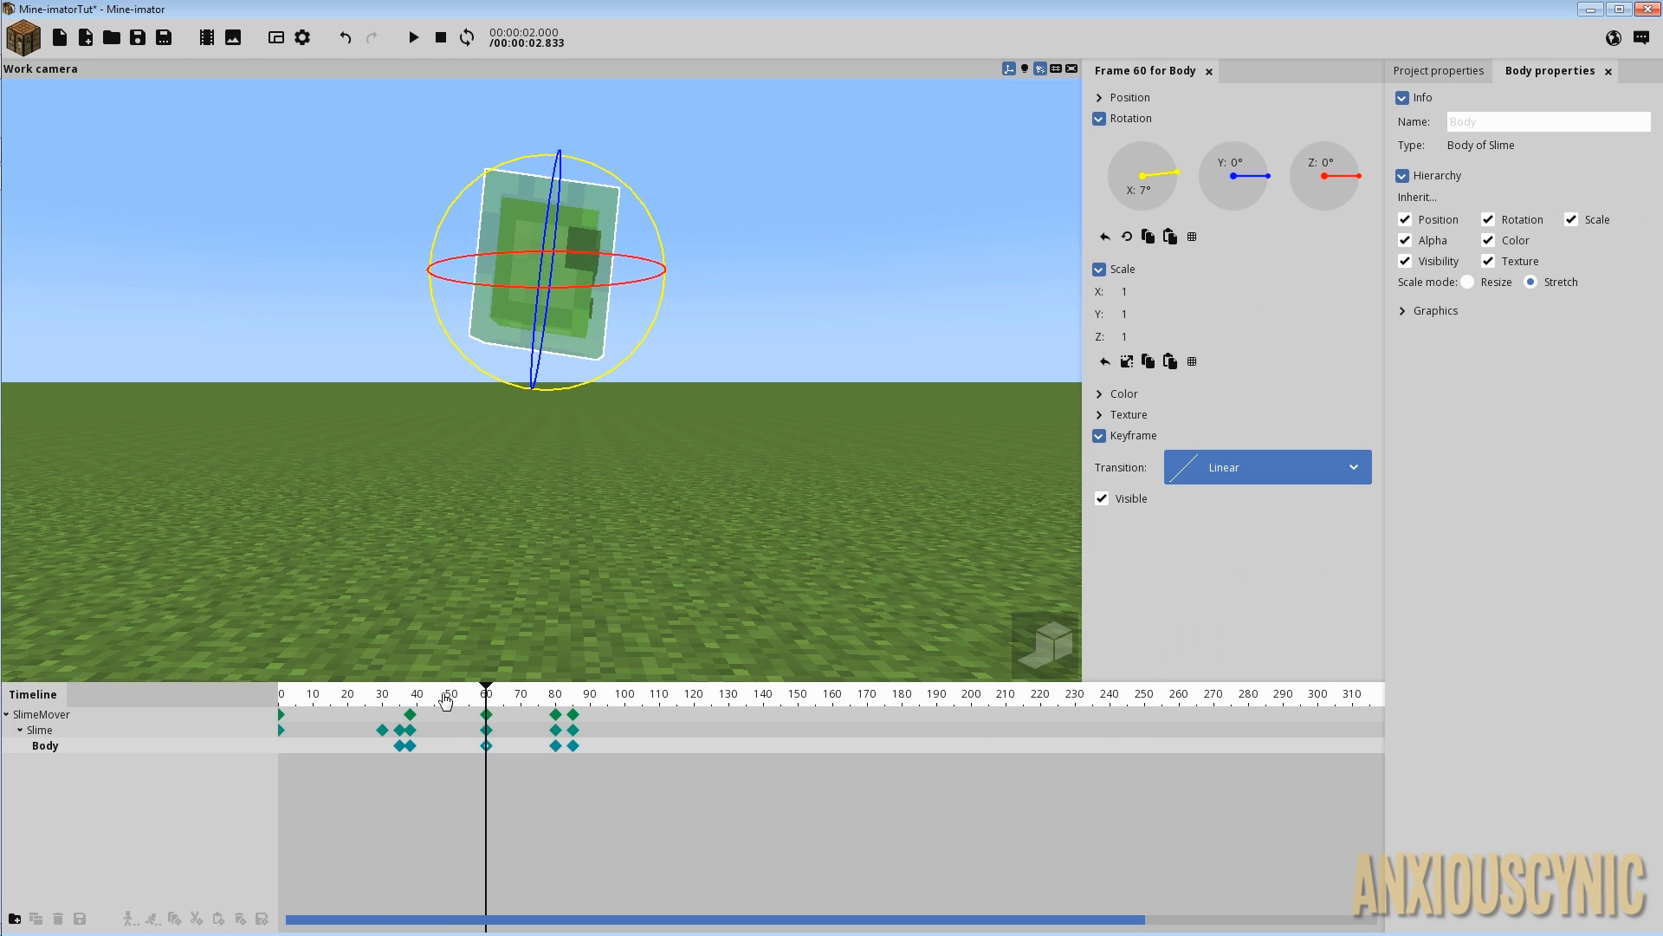
{"action": "left_click_drag", "start_coordinate": [445, 700], "coordinate": [489, 725]}
{"action": "left_click", "coordinate": [411, 746]}
{"action": "left_click", "coordinate": [486, 746]}
{"action": "left_click", "coordinate": [555, 746]}
{"action": "left_click", "coordinate": [411, 746]}
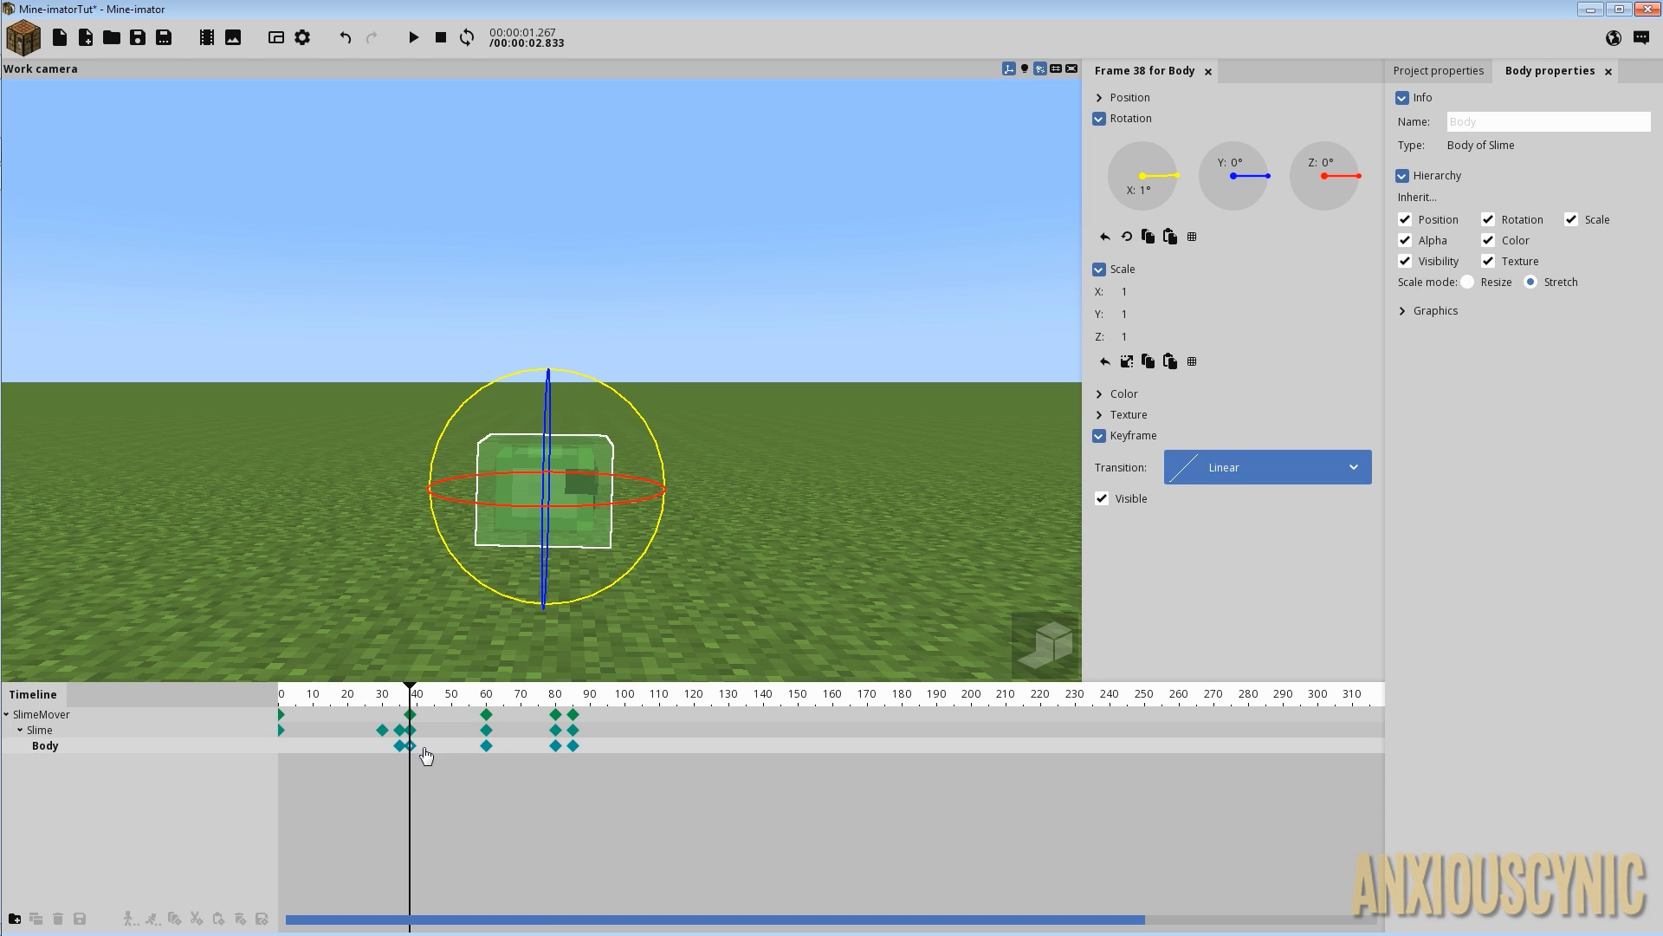
{"action": "left_click_drag", "start_coordinate": [468, 704], "coordinate": [496, 732]}
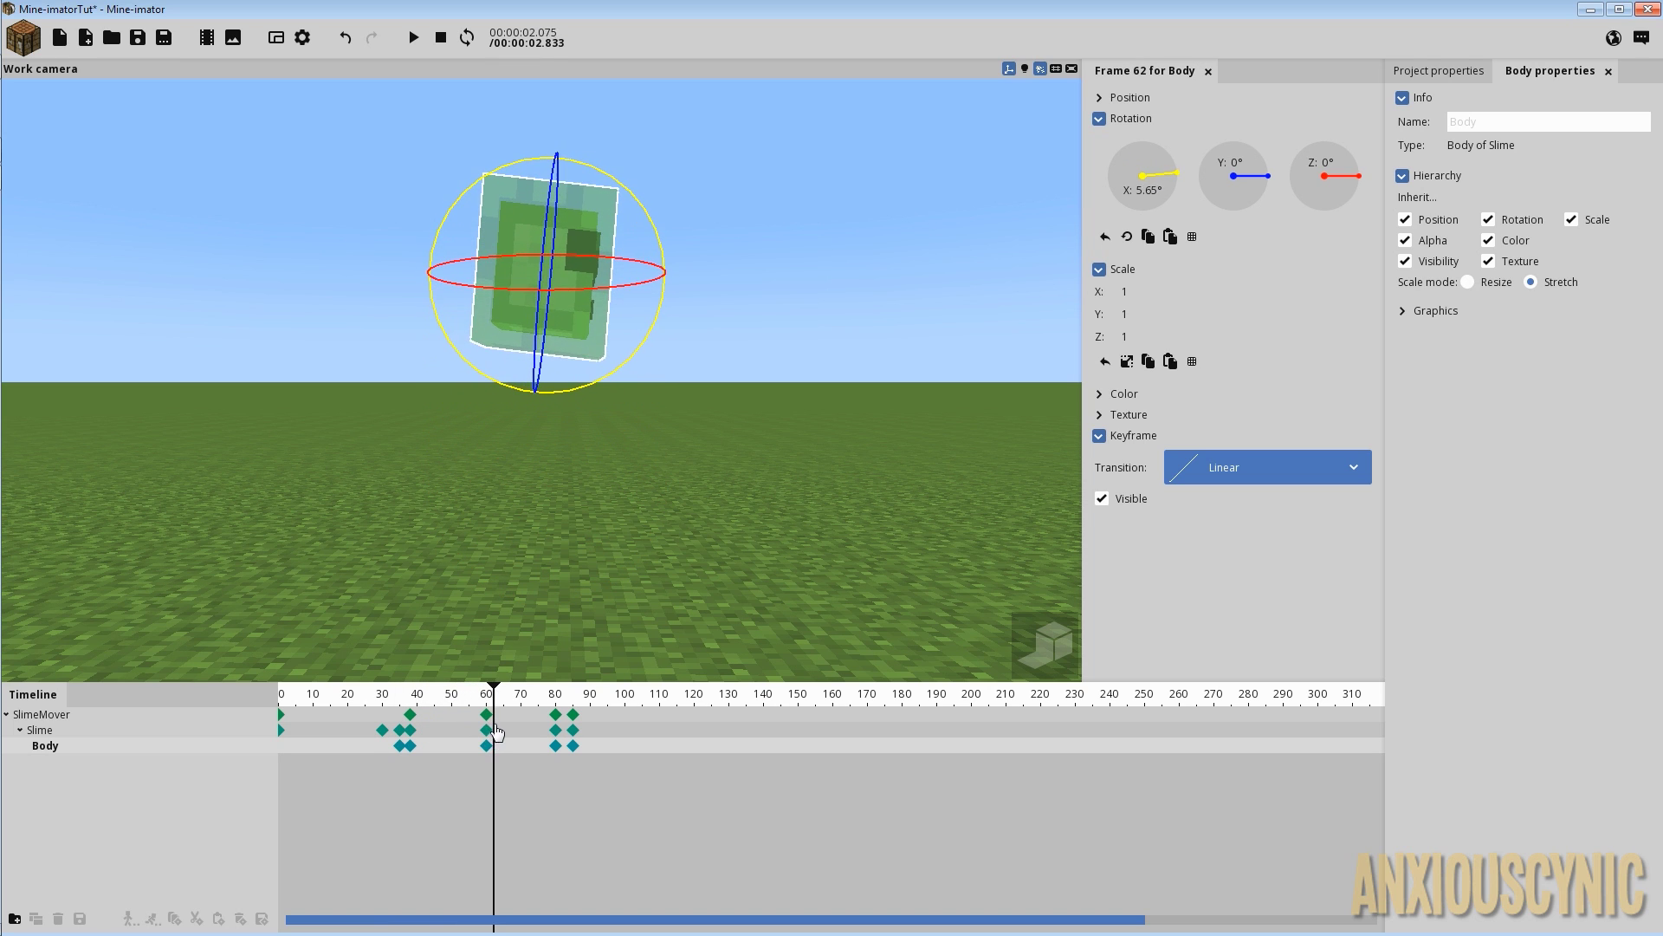
Set the transition of Body's frame 38 keyframe to Ease out (quadratic) and scrub through the motion around frame 60.
{"action": "left_click", "coordinate": [406, 755]}
{"action": "left_click", "coordinate": [1240, 485]}
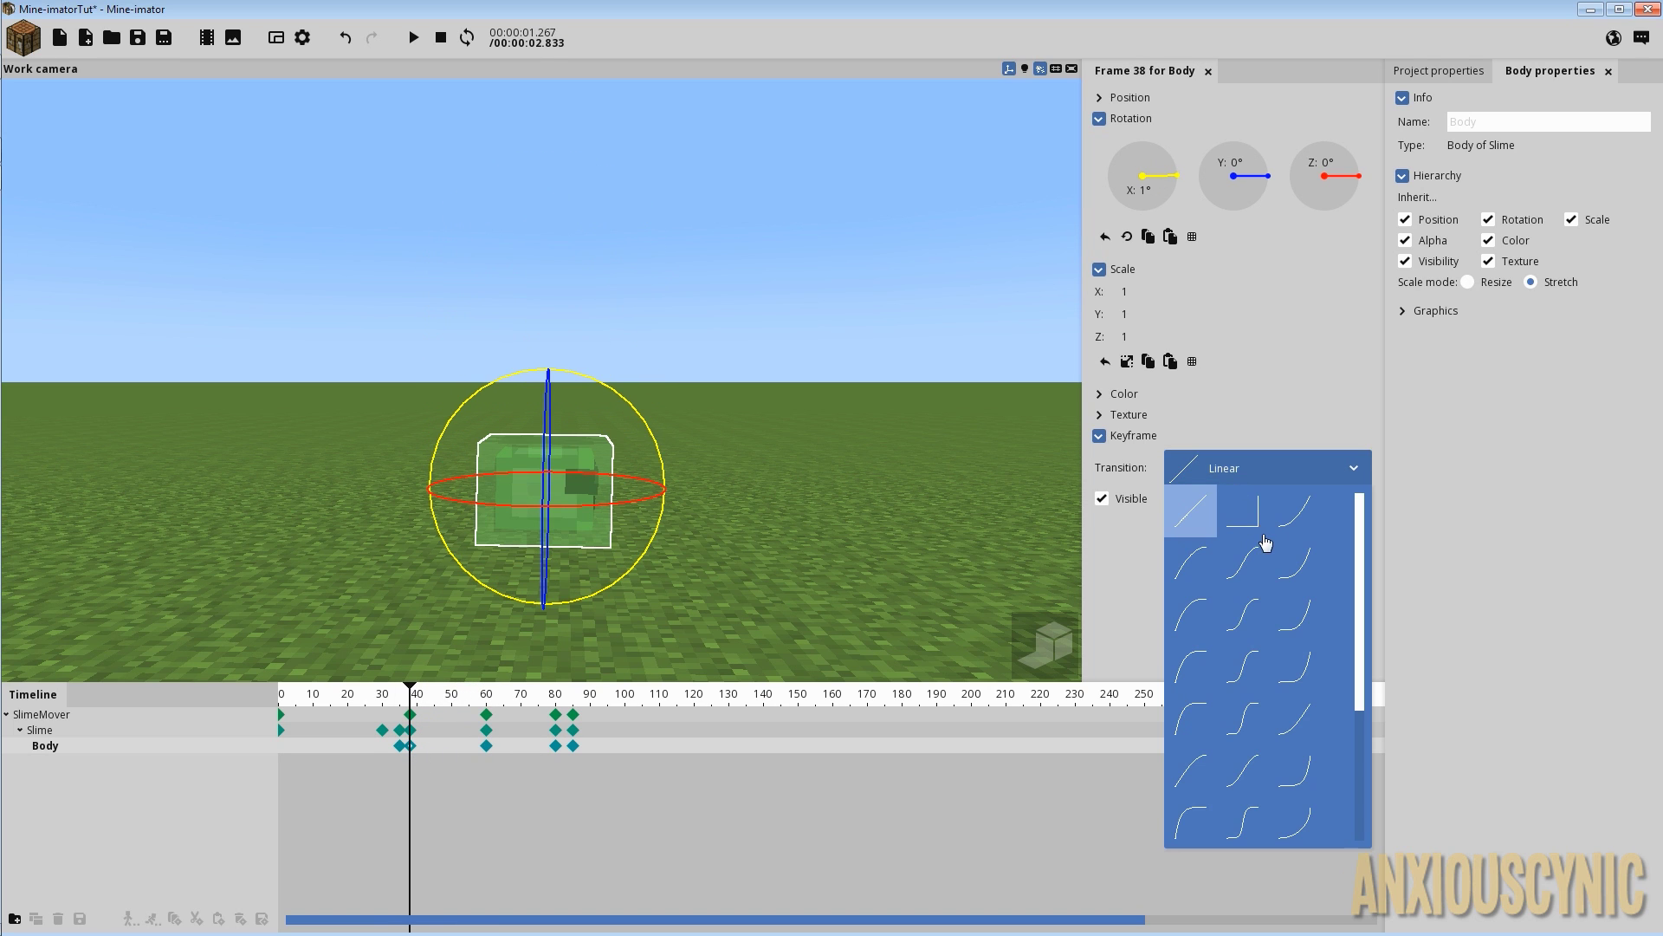
{"action": "left_click", "coordinate": [1192, 568]}
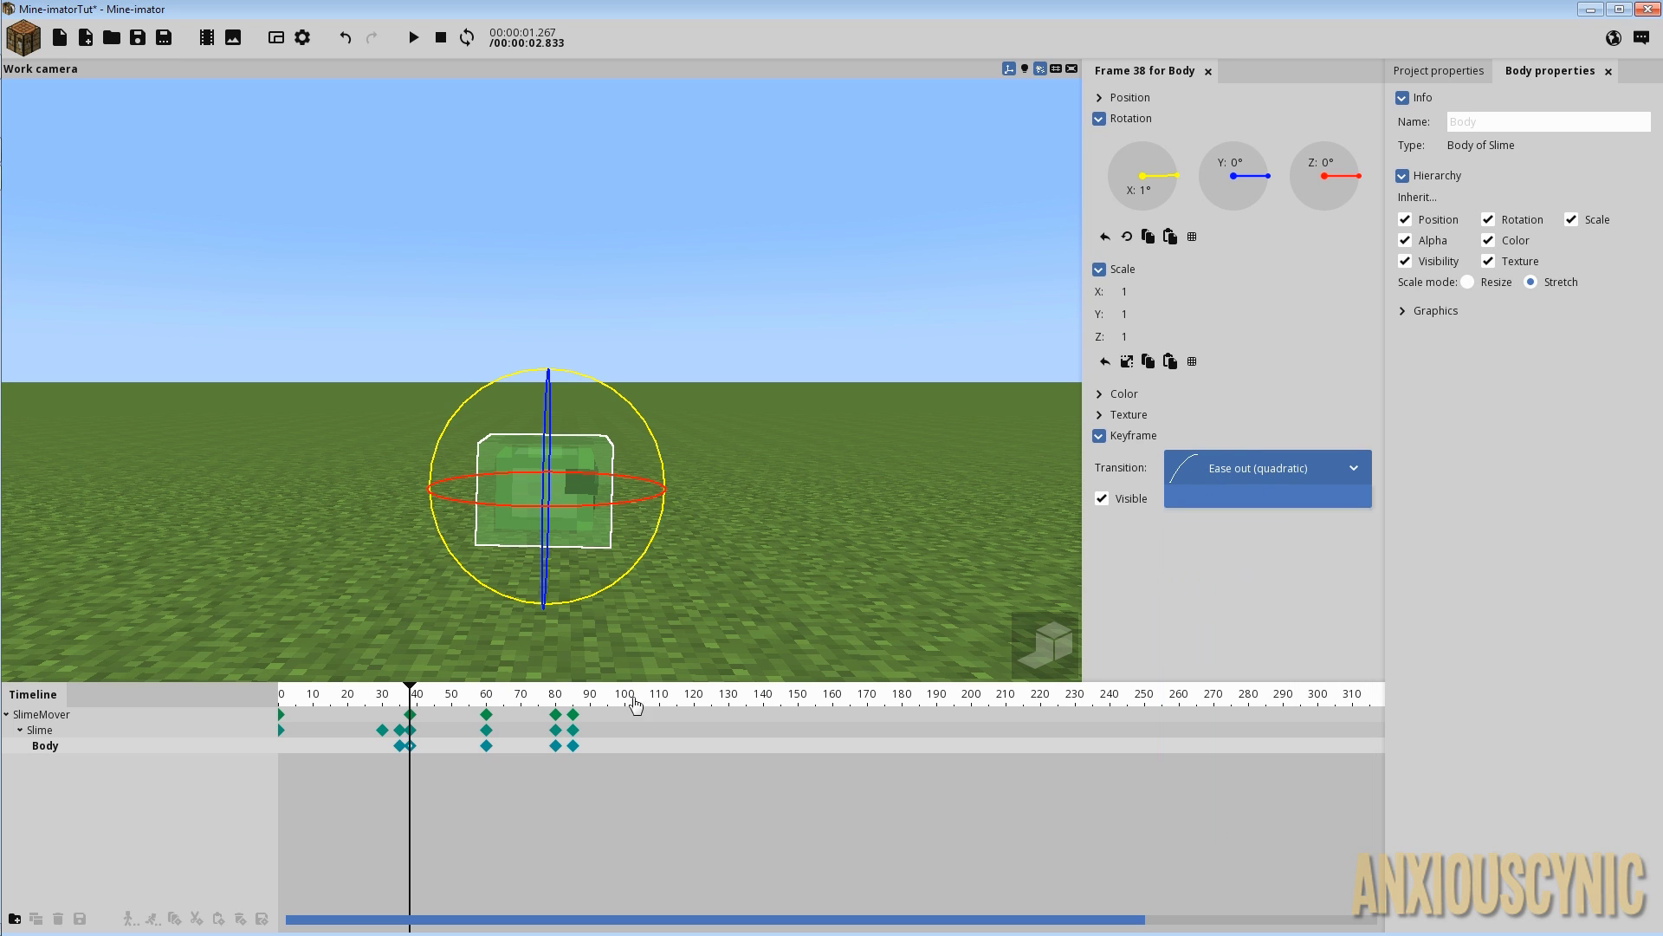
{"action": "left_click_drag", "start_coordinate": [486, 702], "coordinate": [563, 695]}
Try Ease in (quadratic) as the transition of Body's frame 60 keyframe and play the jump from before takeoff.
{"action": "left_click", "coordinate": [486, 745]}
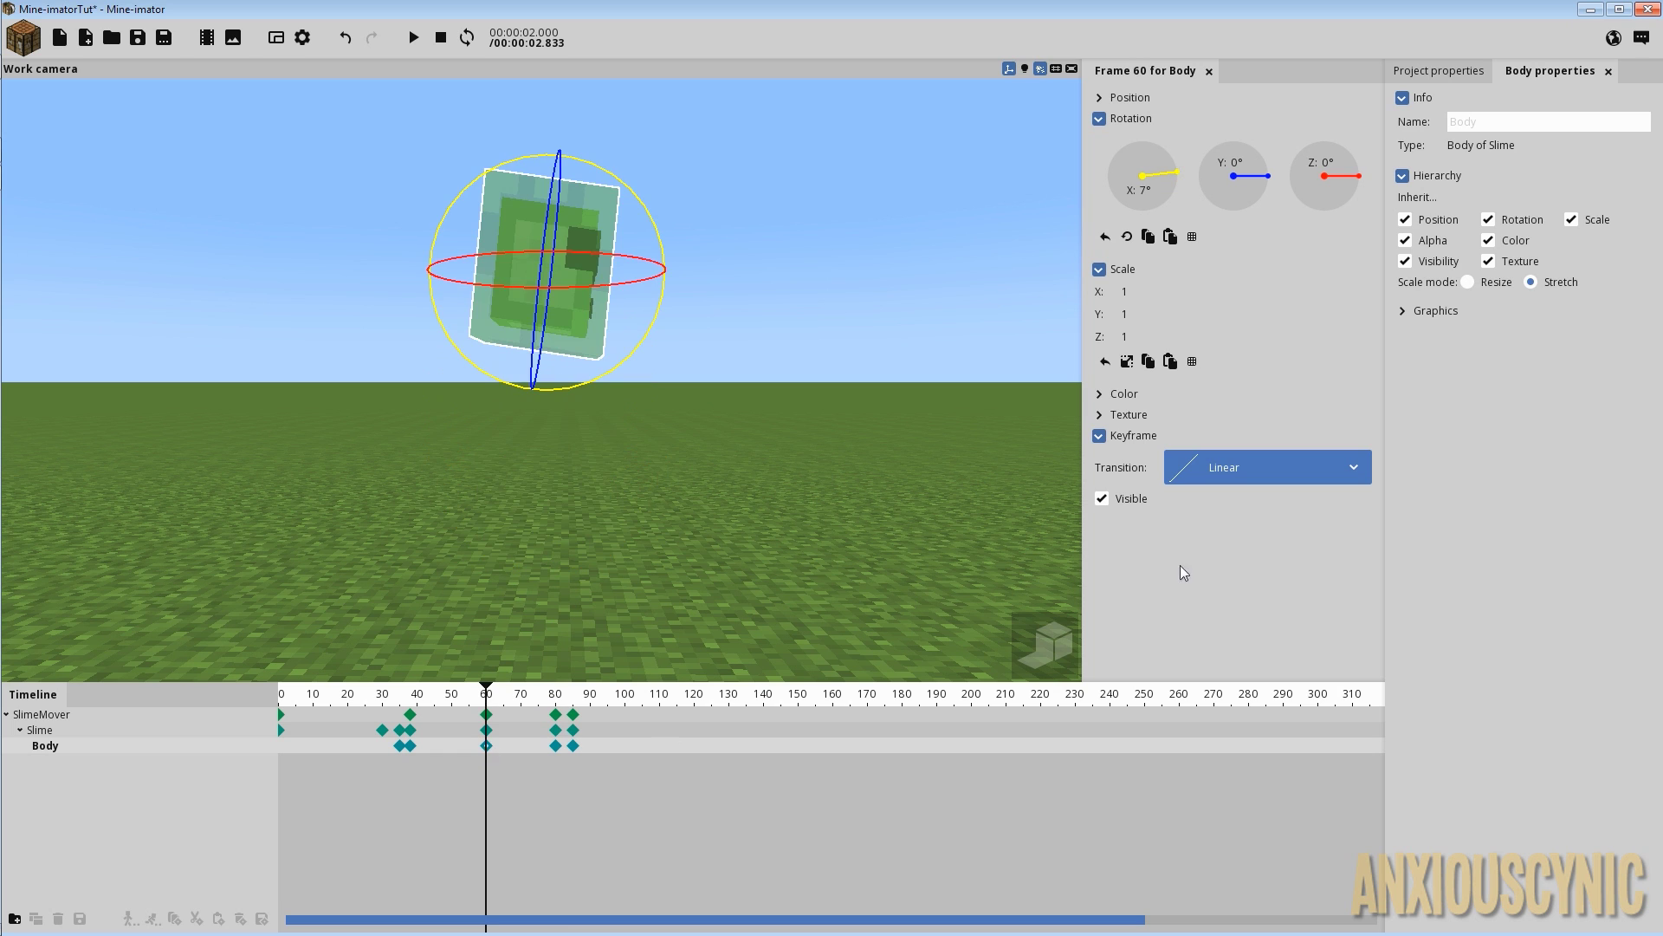
{"action": "left_click", "coordinate": [1256, 473]}
{"action": "left_click", "coordinate": [1293, 518]}
{"action": "left_click_drag", "start_coordinate": [549, 694], "coordinate": [391, 703]}
{"action": "key", "text": "space"}
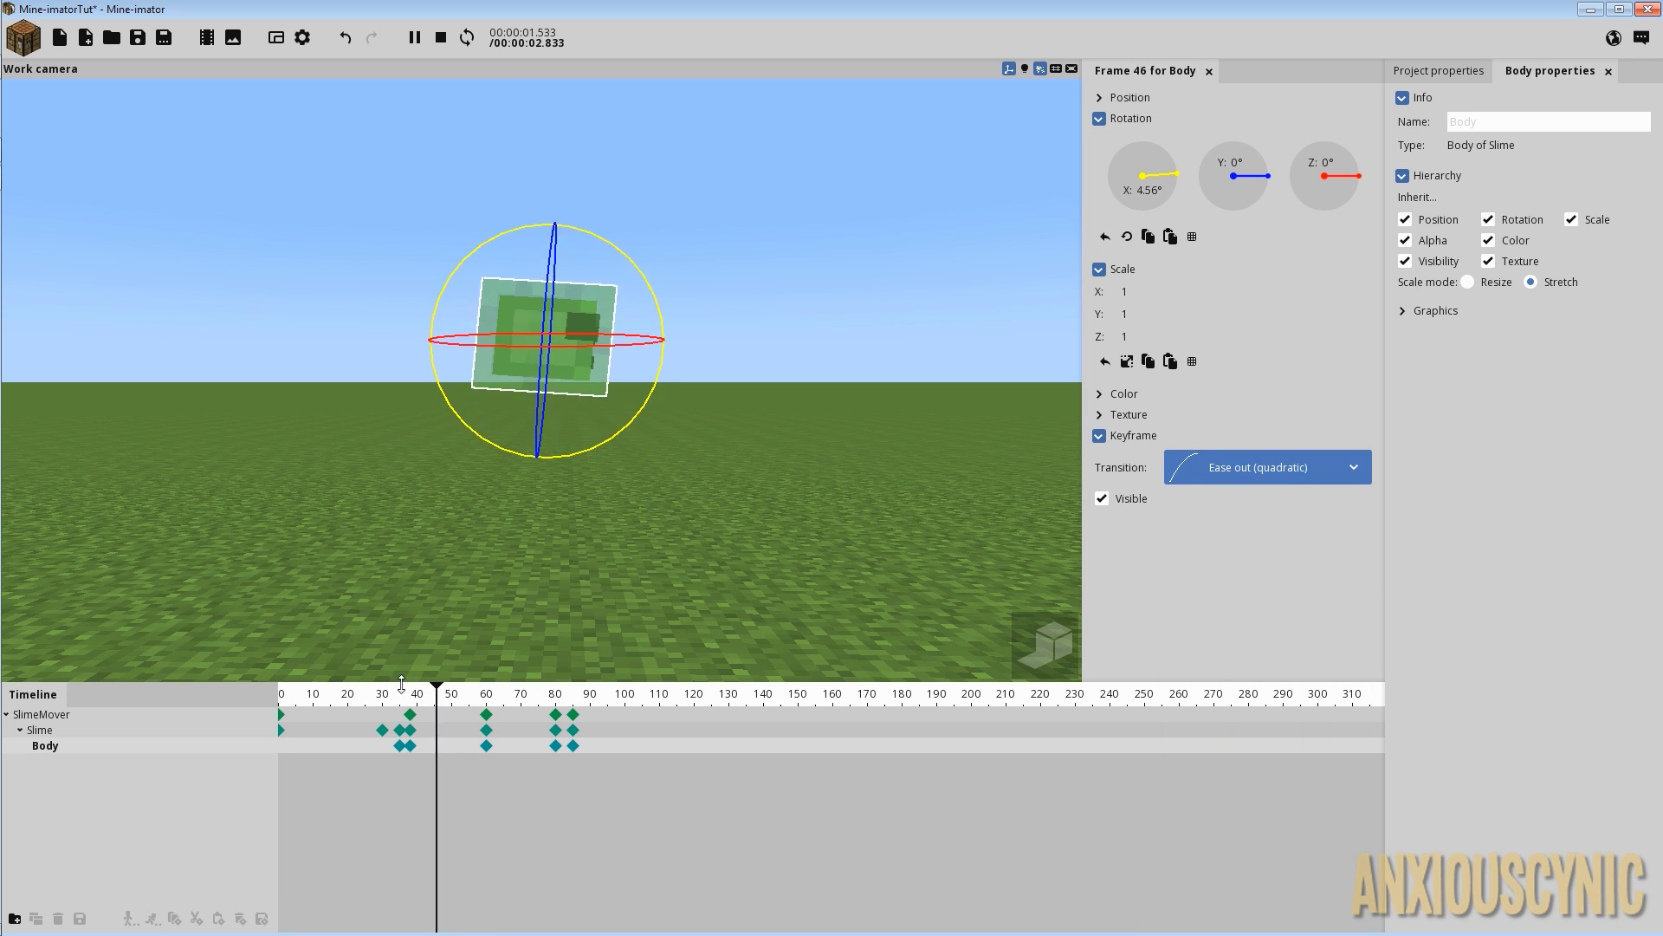
{"action": "key", "text": "space"}
Try Ease in and out (quadratic) on Body's frame 60 keyframe and replay the jump.
{"action": "left_click", "coordinate": [410, 745]}
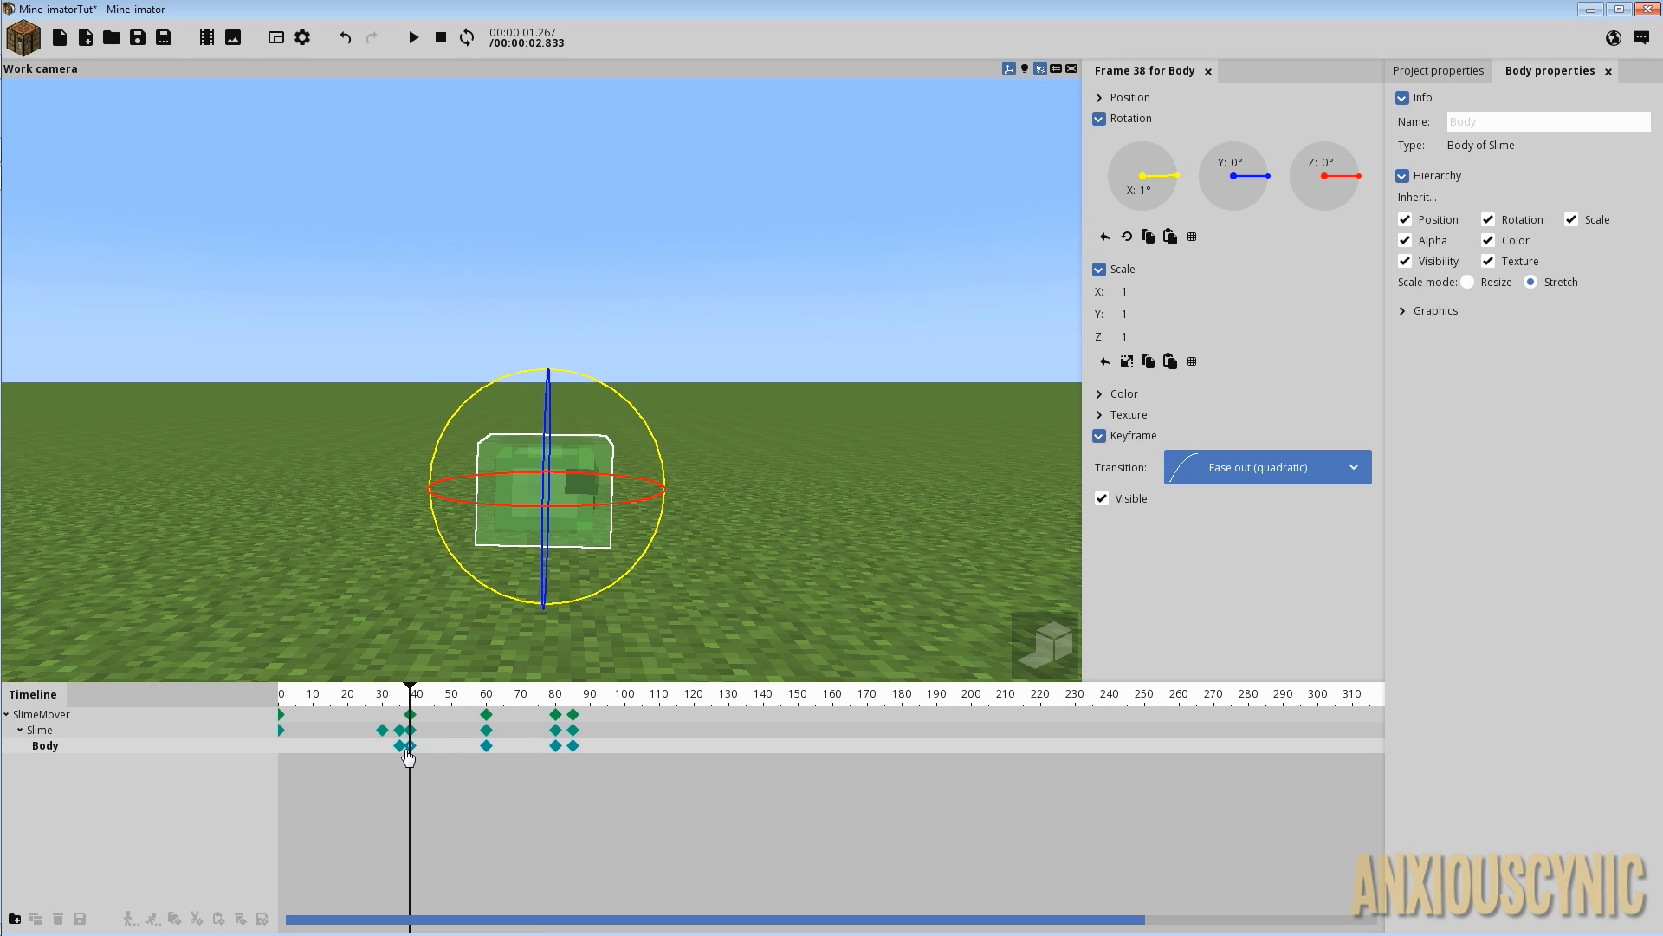
{"action": "left_click", "coordinate": [486, 745]}
{"action": "left_click", "coordinate": [1264, 473]}
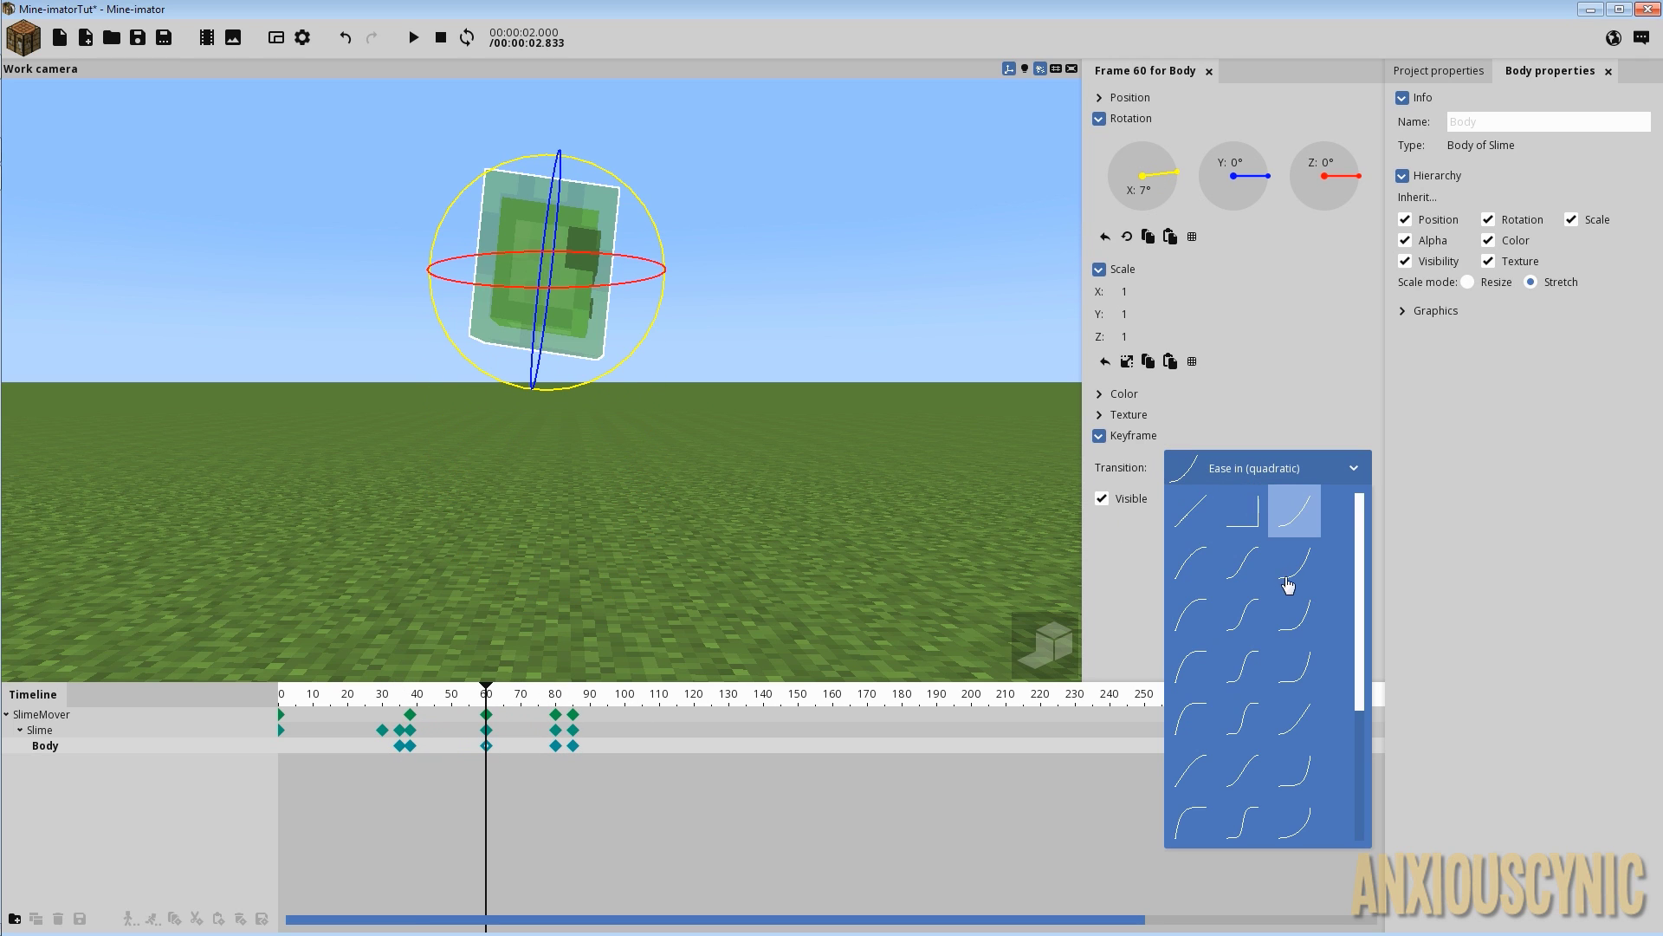
{"action": "left_click", "coordinate": [1248, 567]}
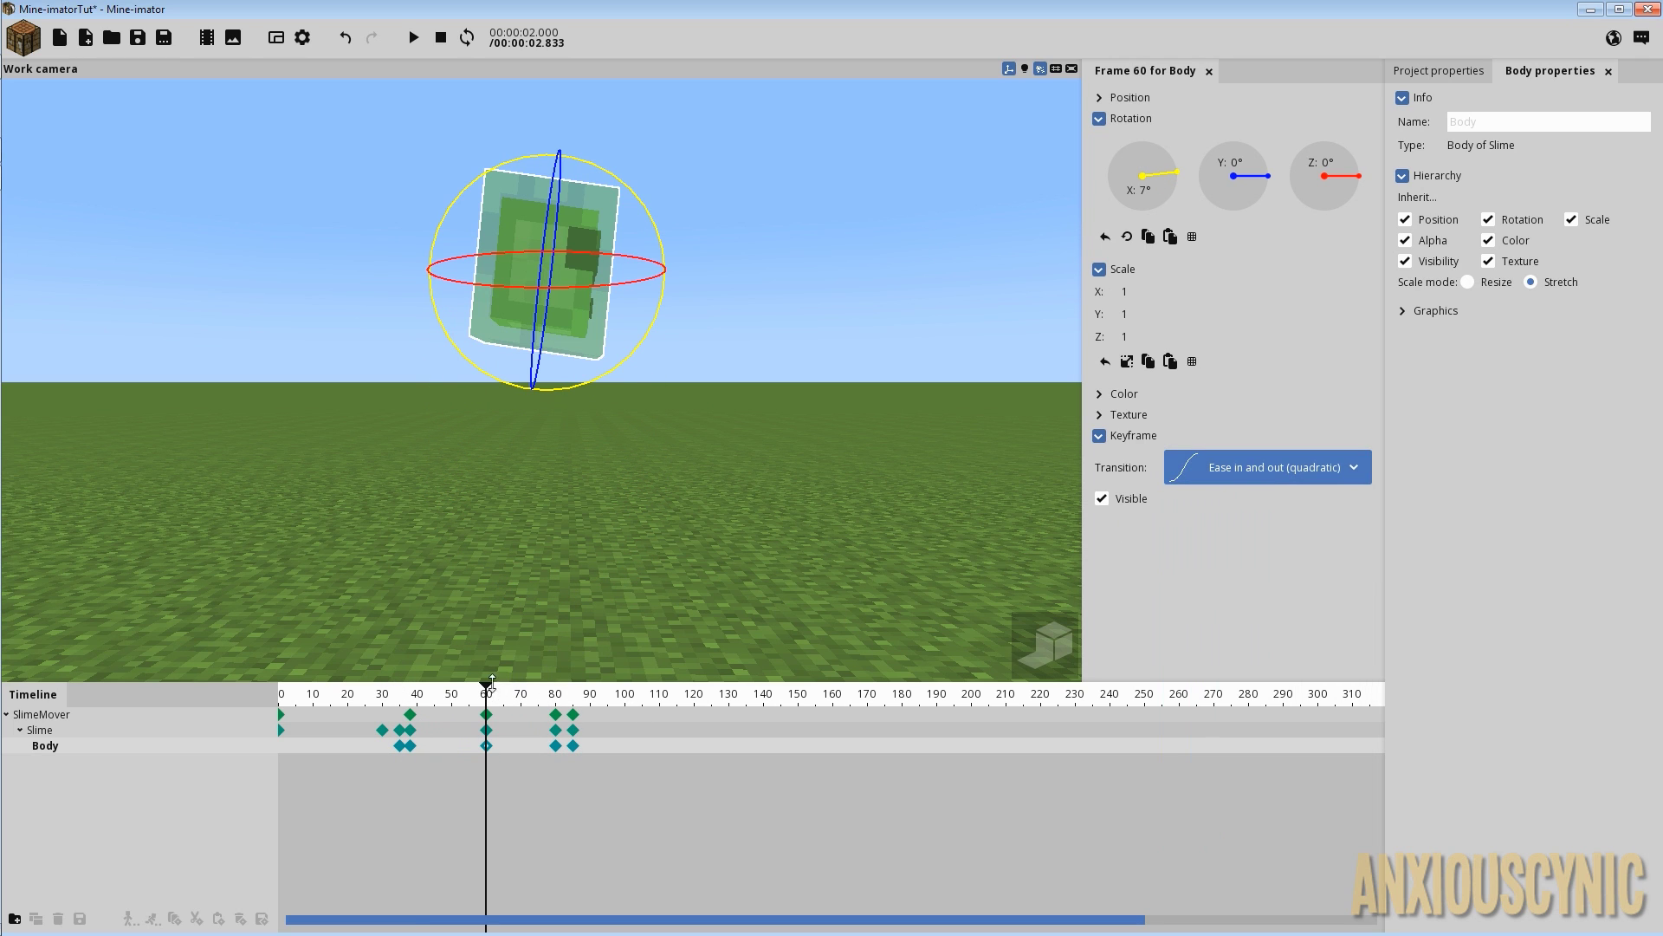
{"action": "left_click_drag", "start_coordinate": [491, 682], "coordinate": [450, 688]}
{"action": "left_click", "coordinate": [405, 696]}
{"action": "key", "text": "space"}
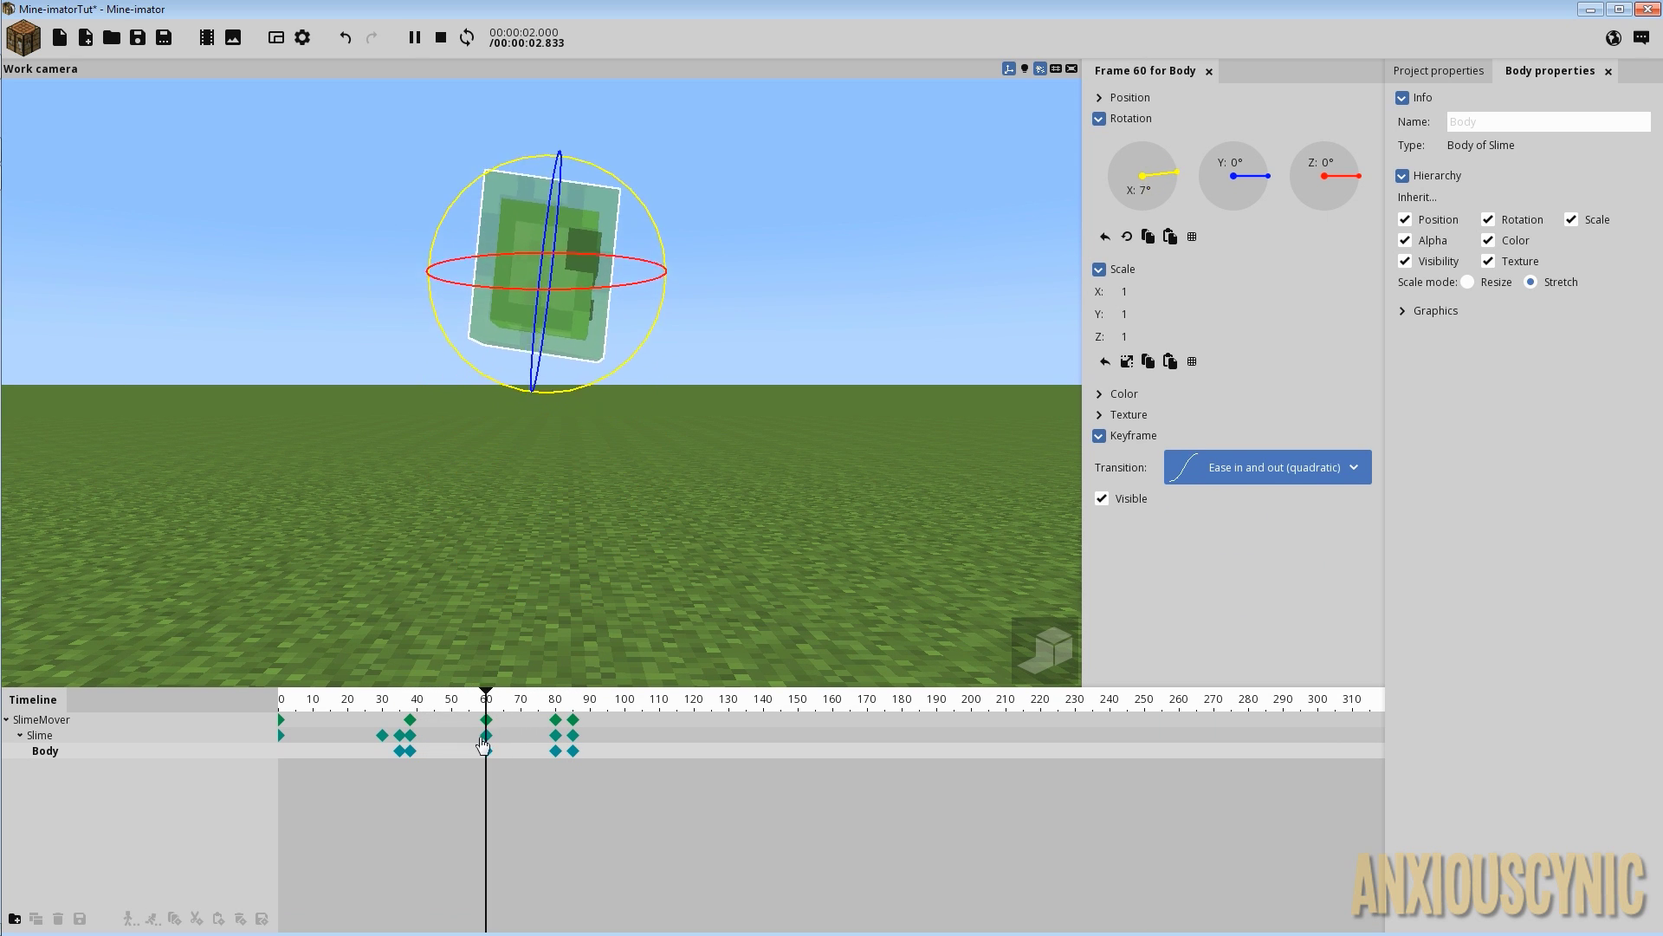
Change the transition of Body's frame 60 keyframe to Ease in and out (sine) and replay the jump.
{"action": "left_click", "coordinate": [486, 752]}
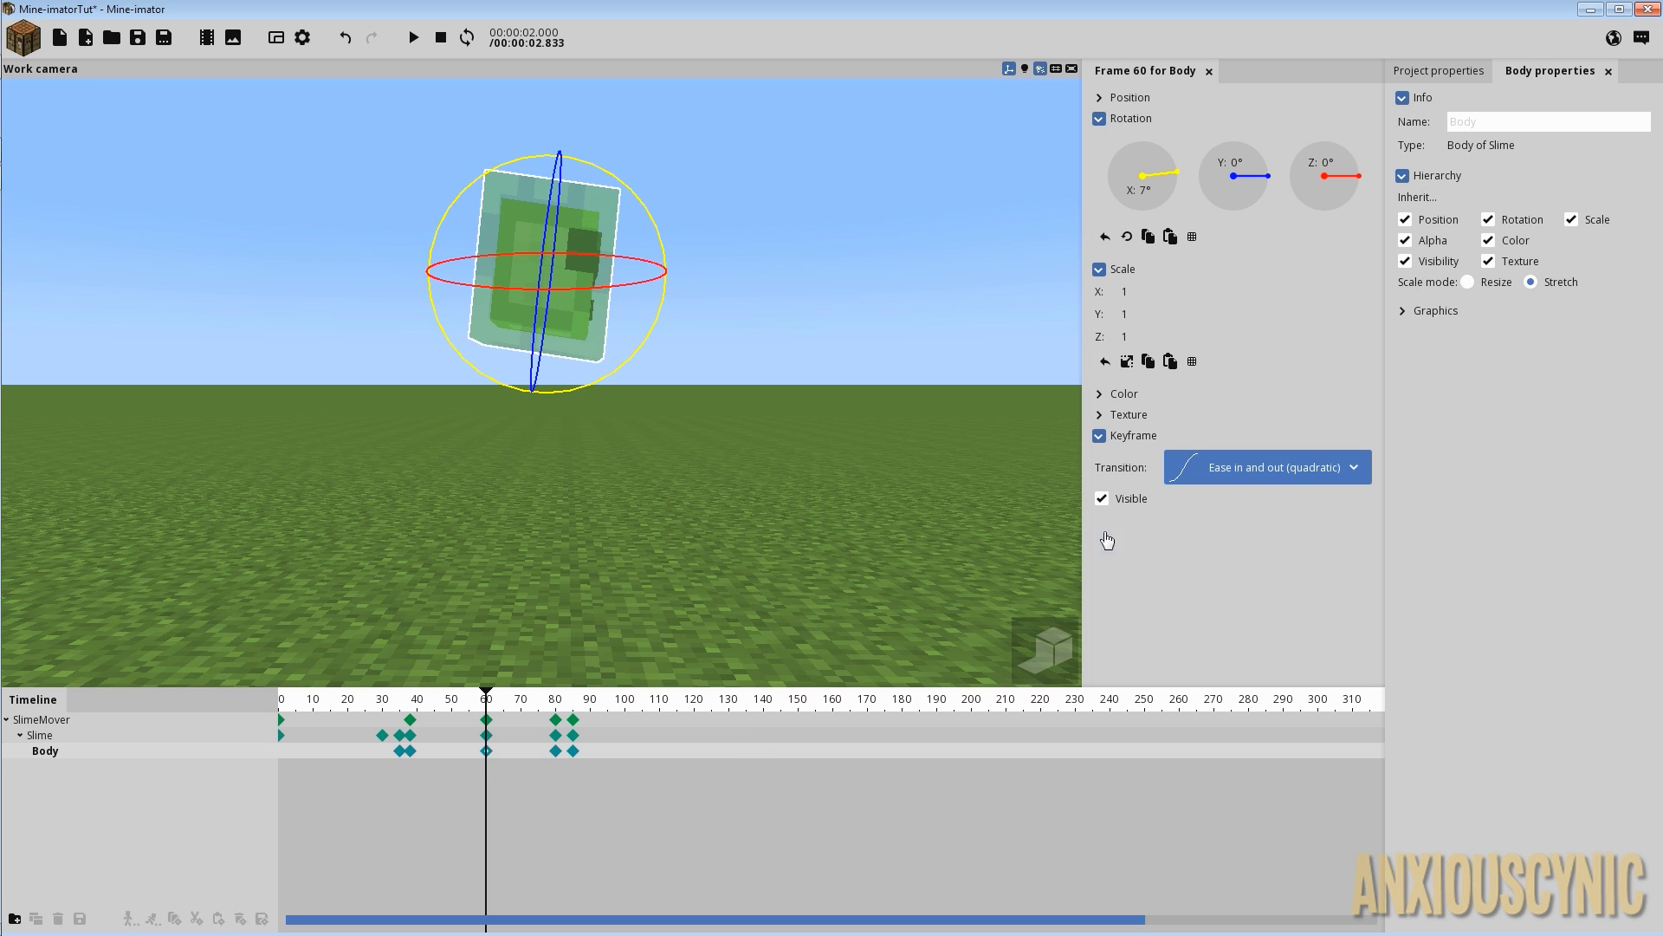
{"action": "left_click", "coordinate": [1232, 476]}
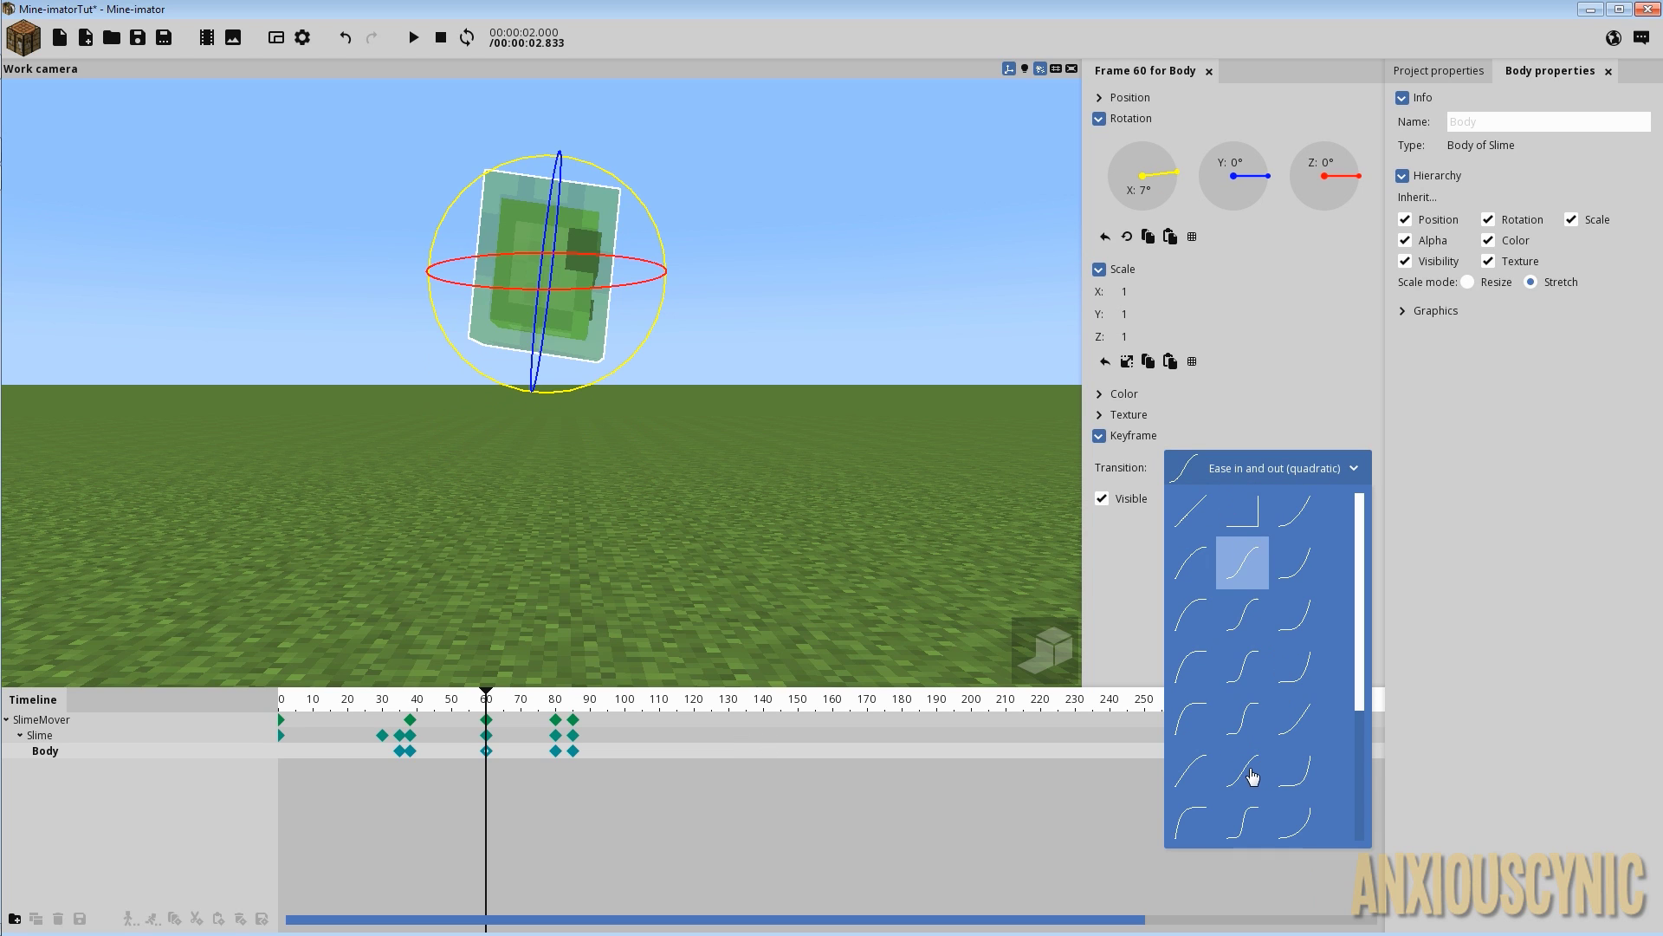
{"action": "left_click", "coordinate": [1251, 774]}
{"action": "left_click_drag", "start_coordinate": [487, 703], "coordinate": [389, 685]}
{"action": "key", "text": "space"}
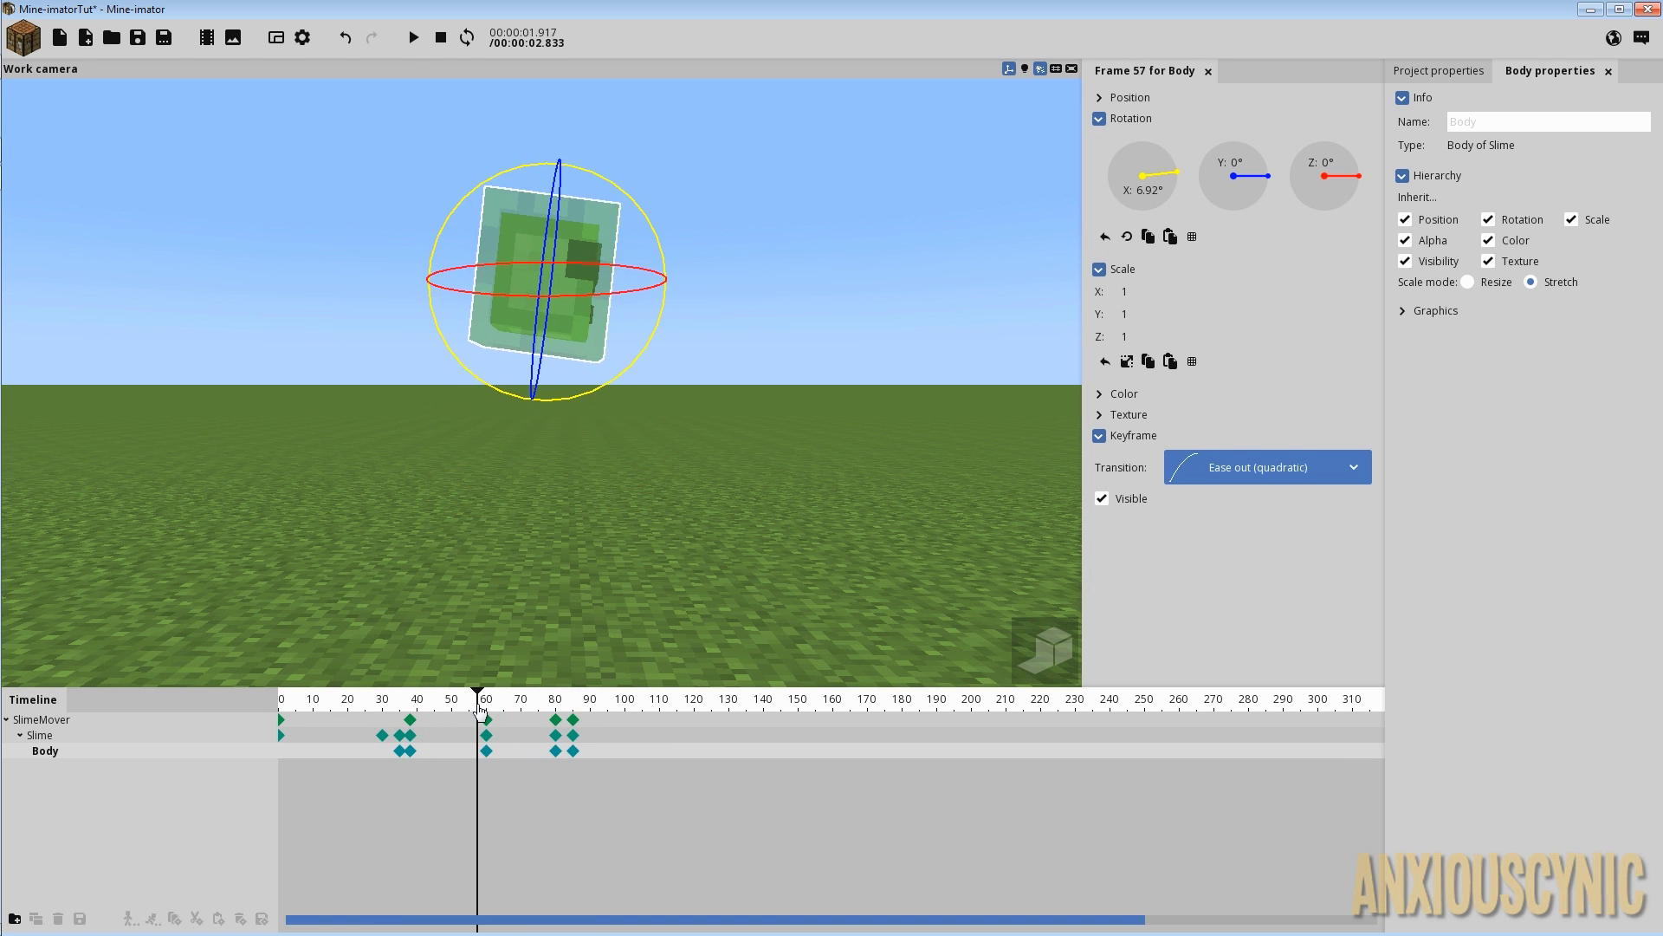
Set the transition of SlimeMover's frame 60 keyframe to Ease in (quadratic) and play the jump from just before takeoff.
{"action": "left_click", "coordinate": [487, 720]}
{"action": "key", "text": "space"}
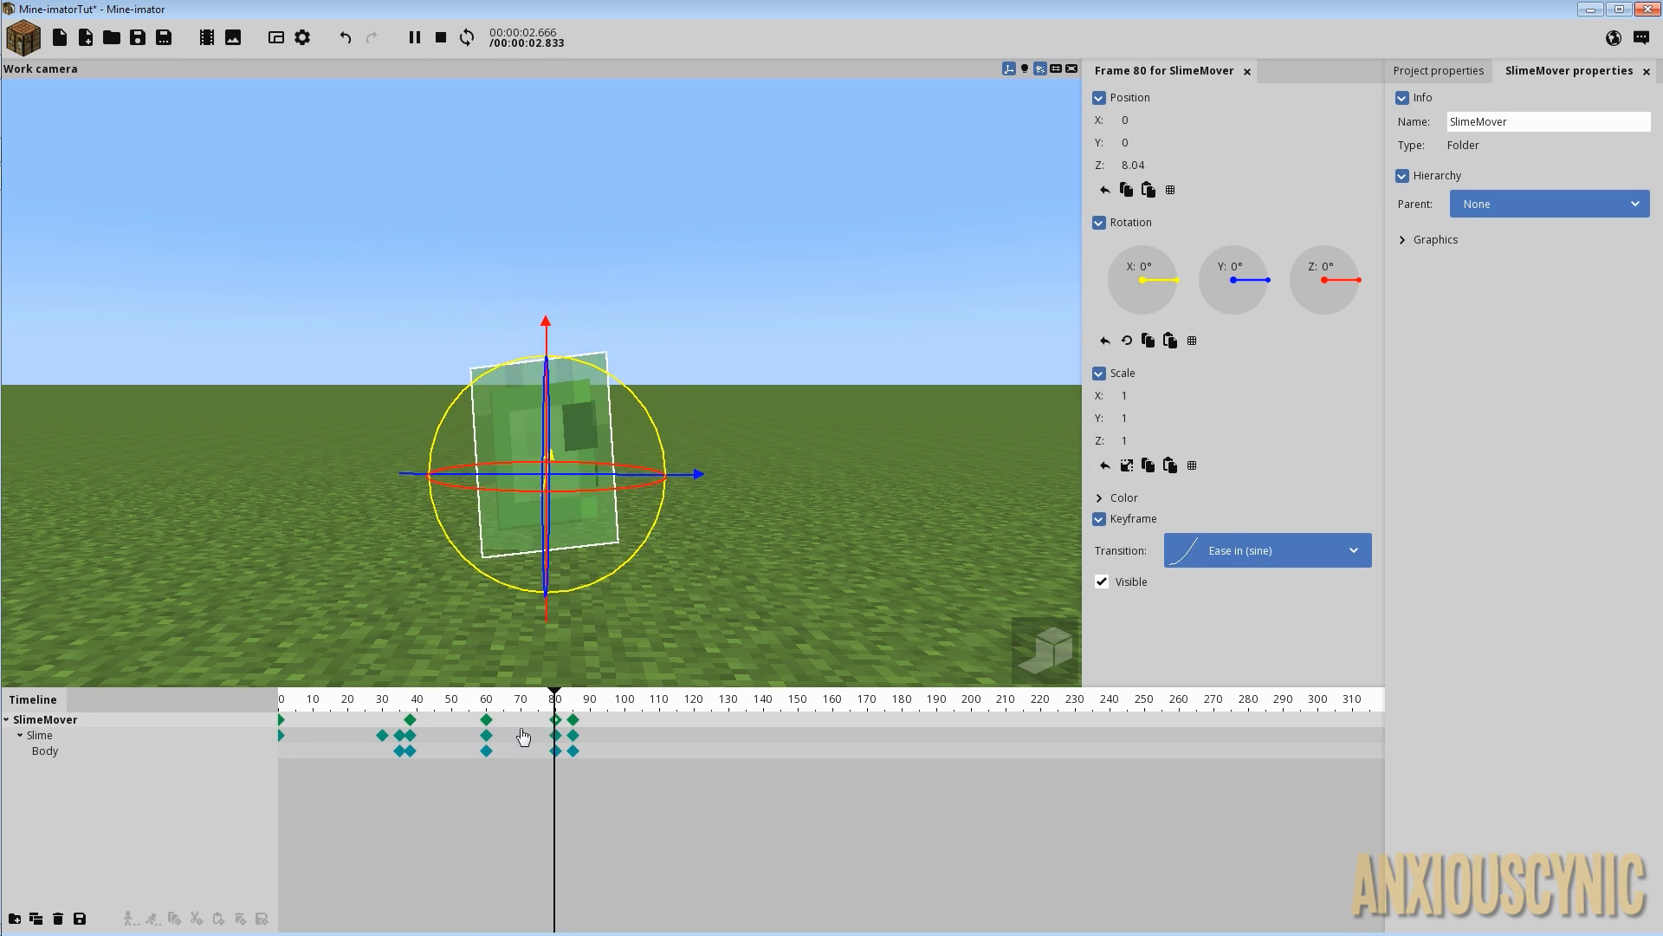
{"action": "left_click", "coordinate": [487, 721]}
{"action": "left_click", "coordinate": [1222, 552]}
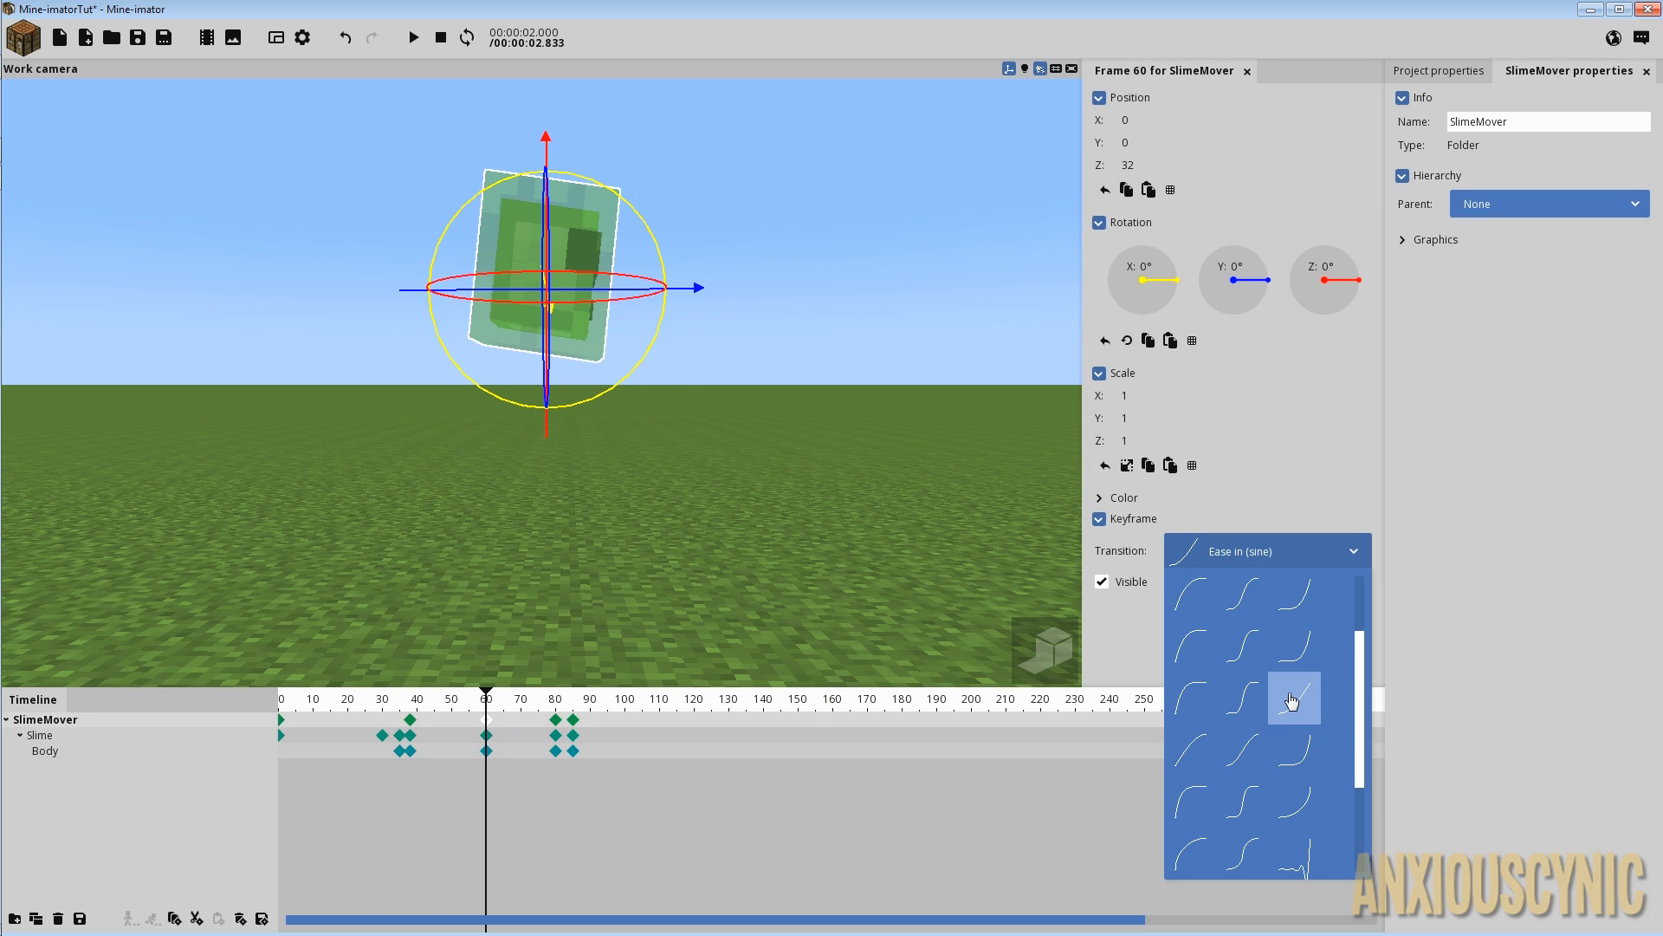
{"action": "scroll", "coordinate": [1291, 700], "scroll_direction": "up", "scroll_amount": 2}
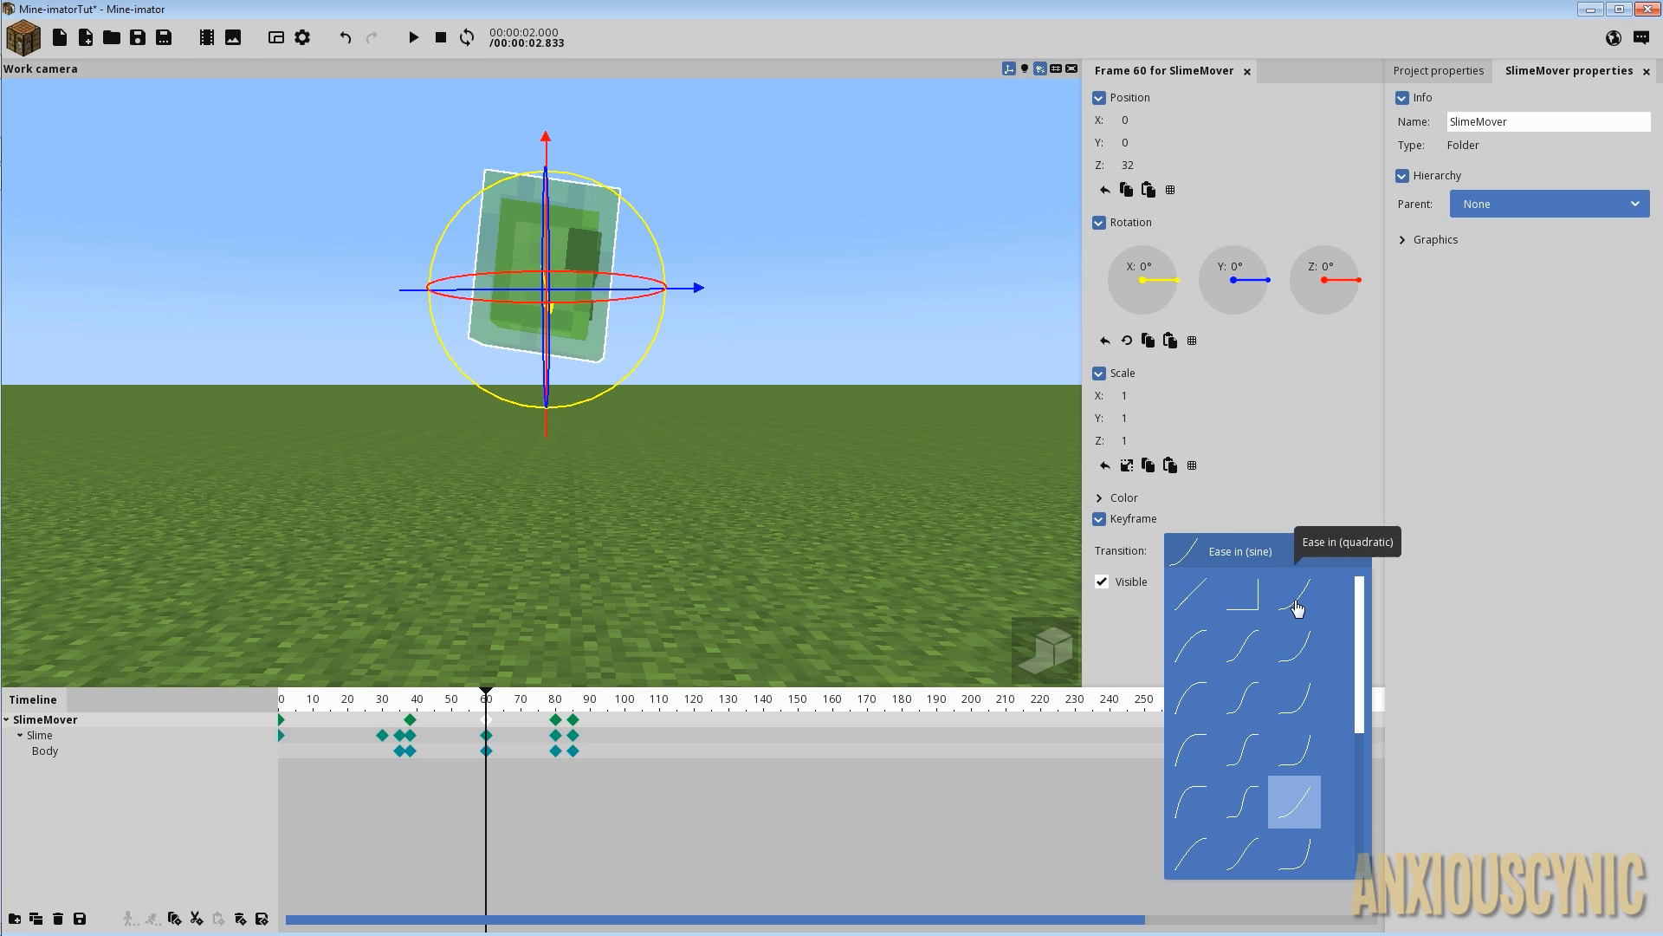
{"action": "left_click", "coordinate": [1298, 609]}
{"action": "left_click", "coordinate": [377, 700]}
{"action": "key", "text": "space"}
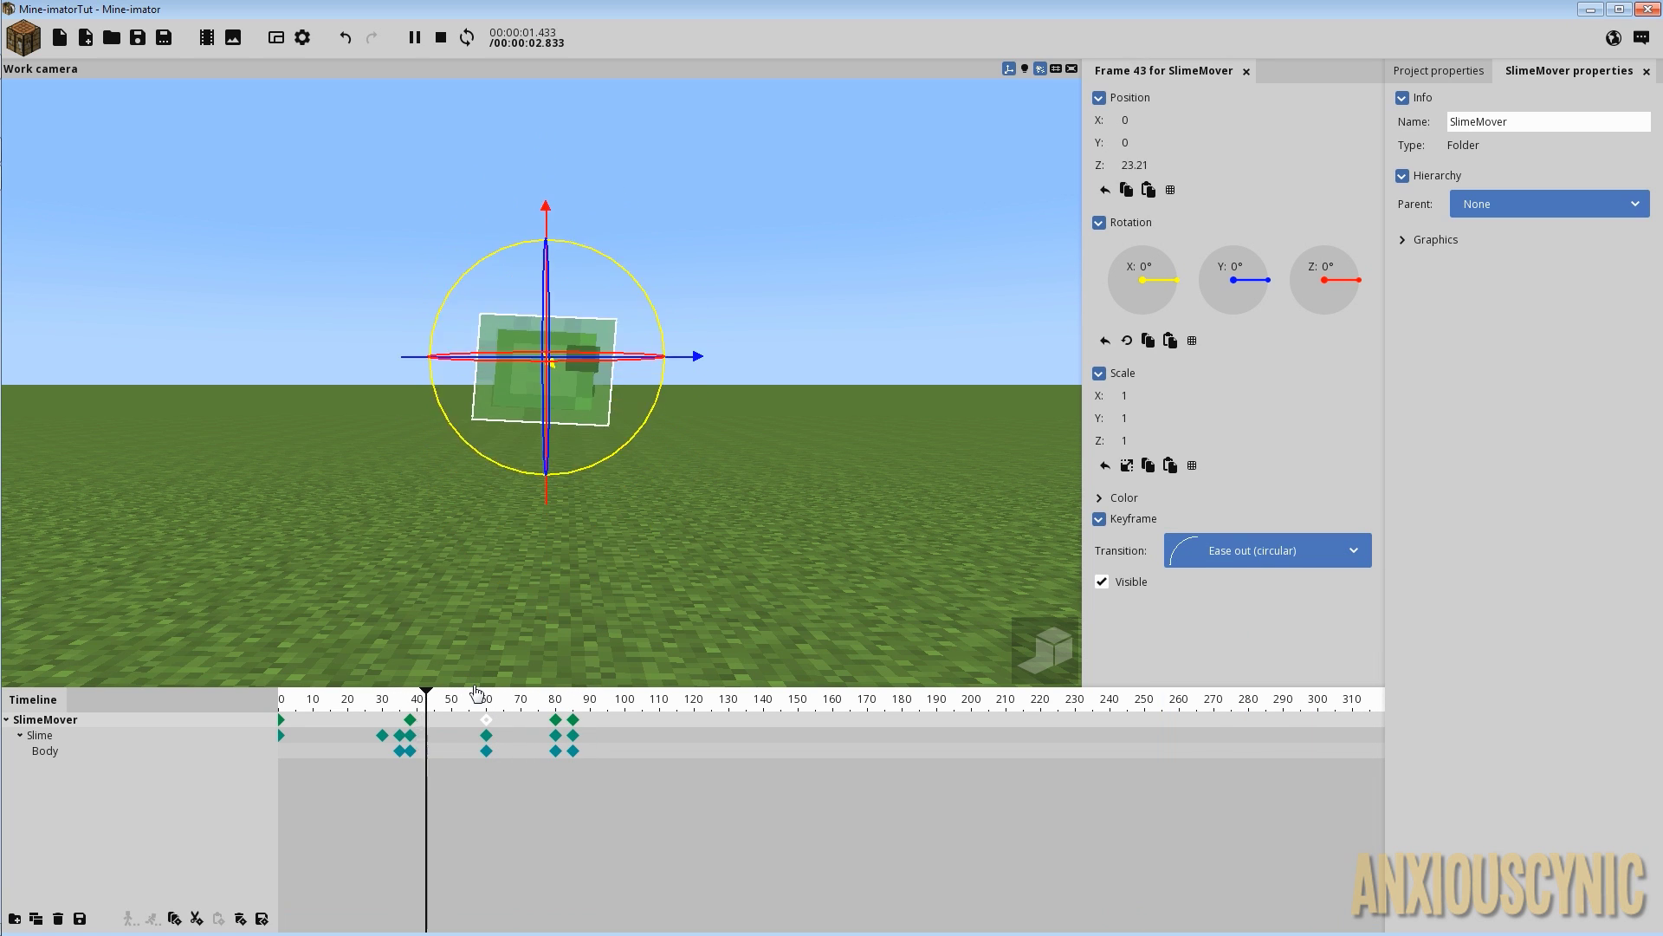
{"action": "key", "text": "space"}
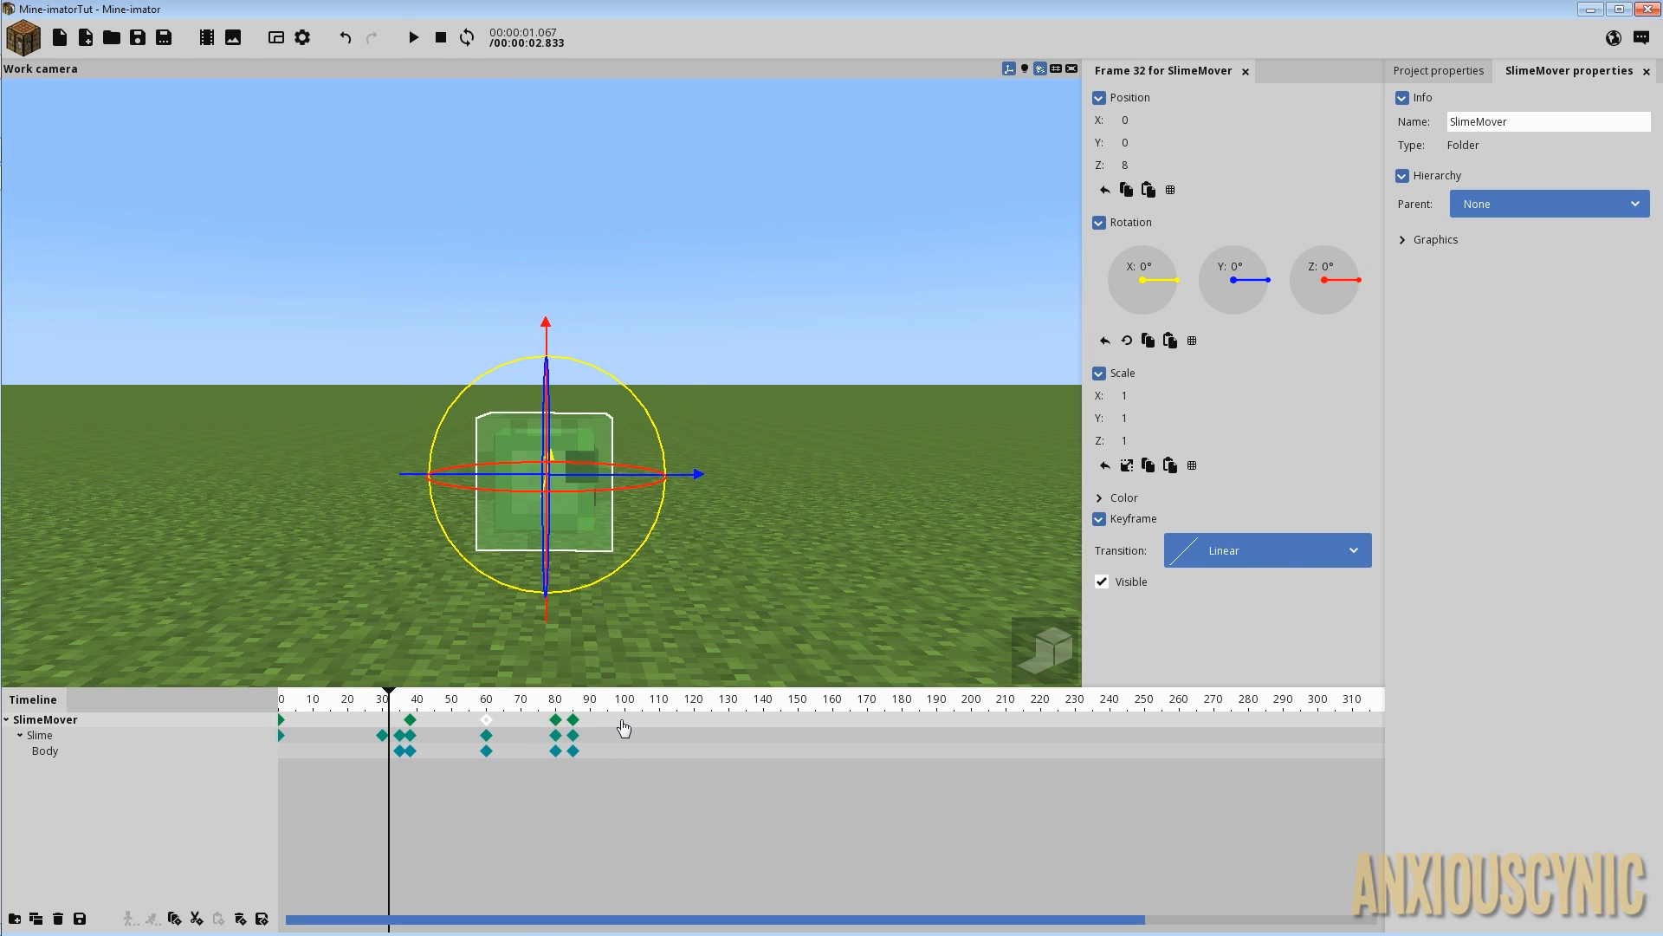
Try moving the SlimeMover, Slime and Body landing keyframes at frames 80 and 85 to frames 75 and 80, and play the result.
{"action": "left_click_drag", "start_coordinate": [609, 720], "coordinate": [554, 756]}
{"action": "scroll", "coordinate": [509, 732], "scroll_direction": "up", "scroll_amount": 3}
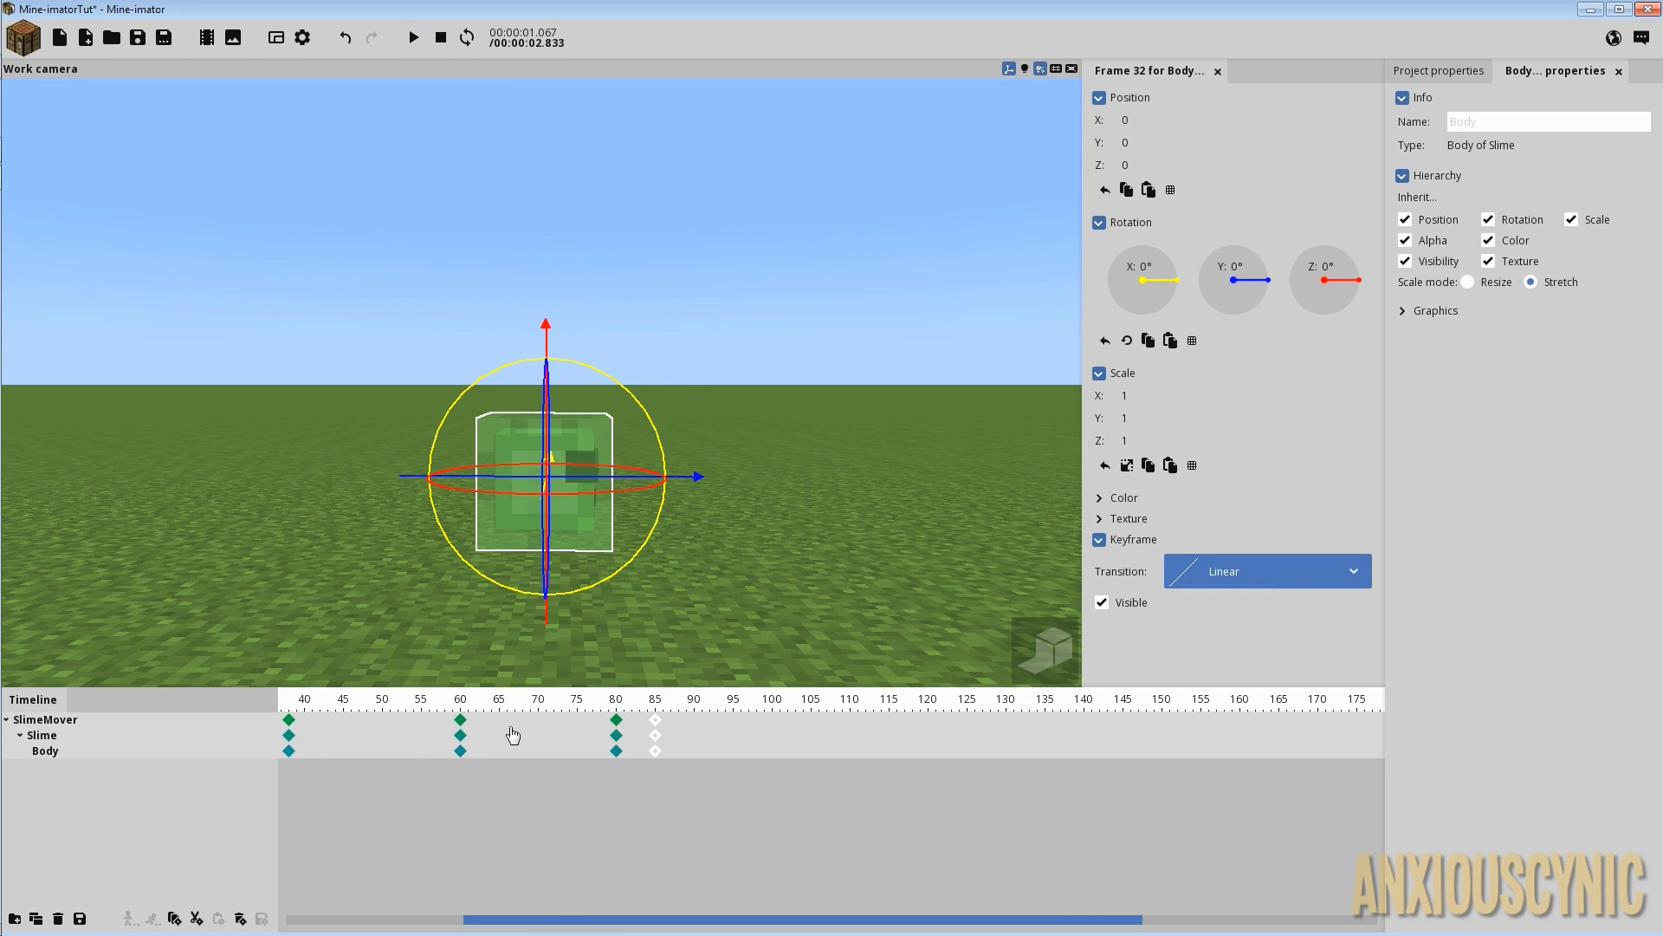
{"action": "left_click_drag", "start_coordinate": [553, 916], "coordinate": [462, 919]}
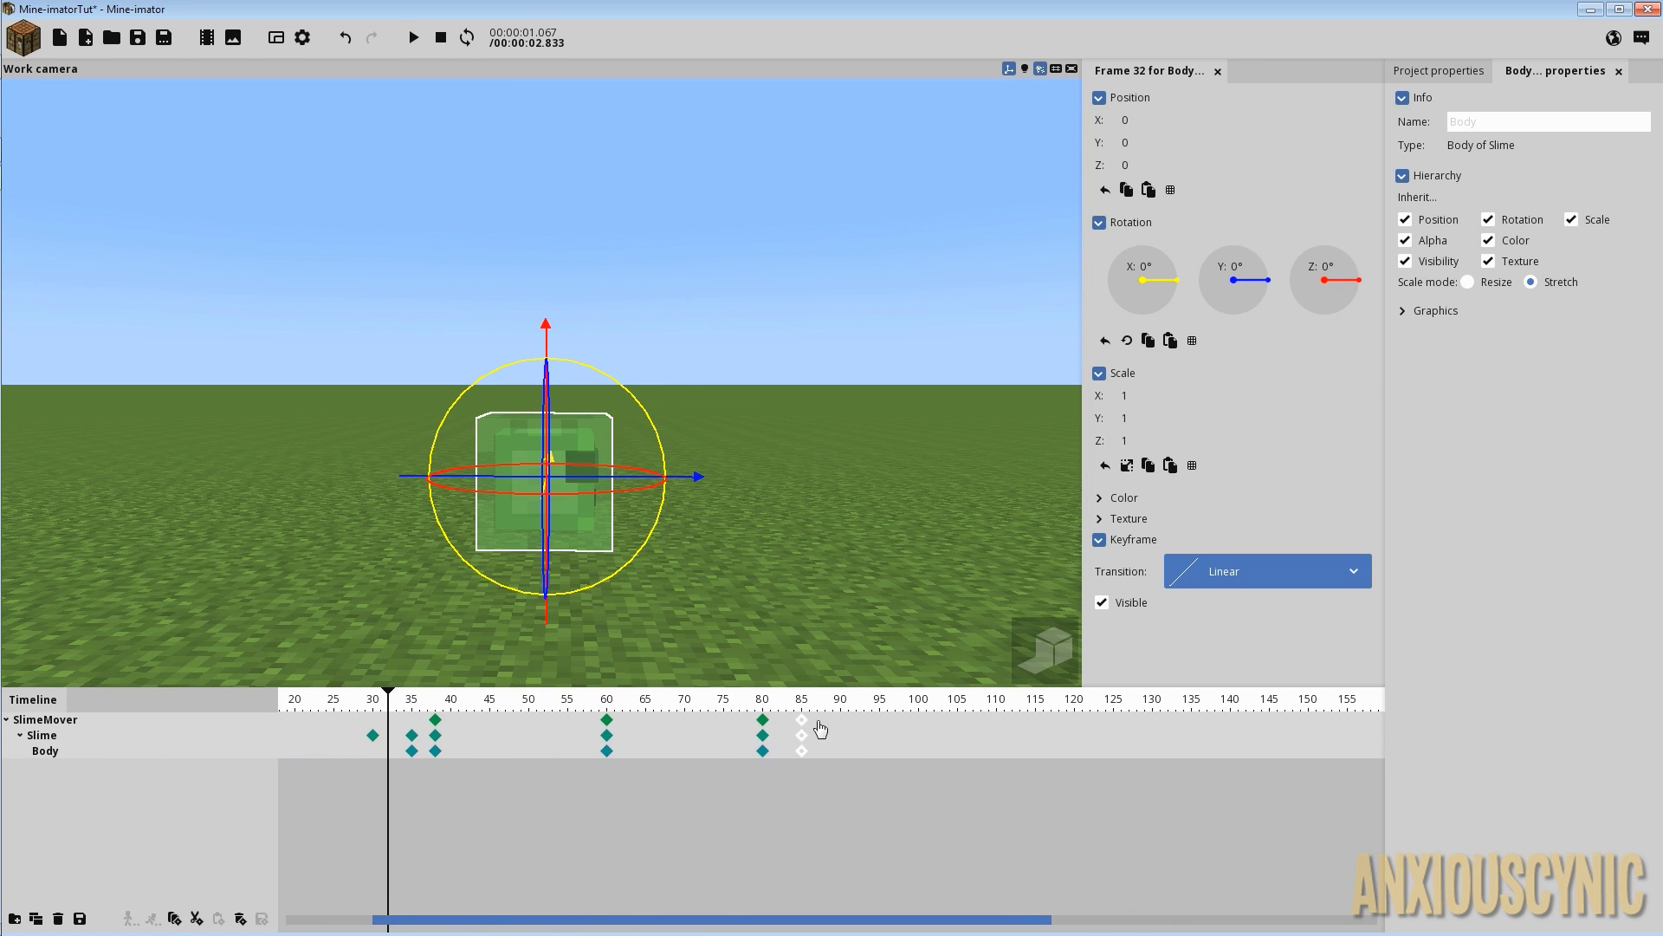
{"action": "left_click_drag", "start_coordinate": [832, 720], "coordinate": [325, 699]}
{"action": "left_click", "coordinate": [677, 701]}
{"action": "key", "text": "space"}
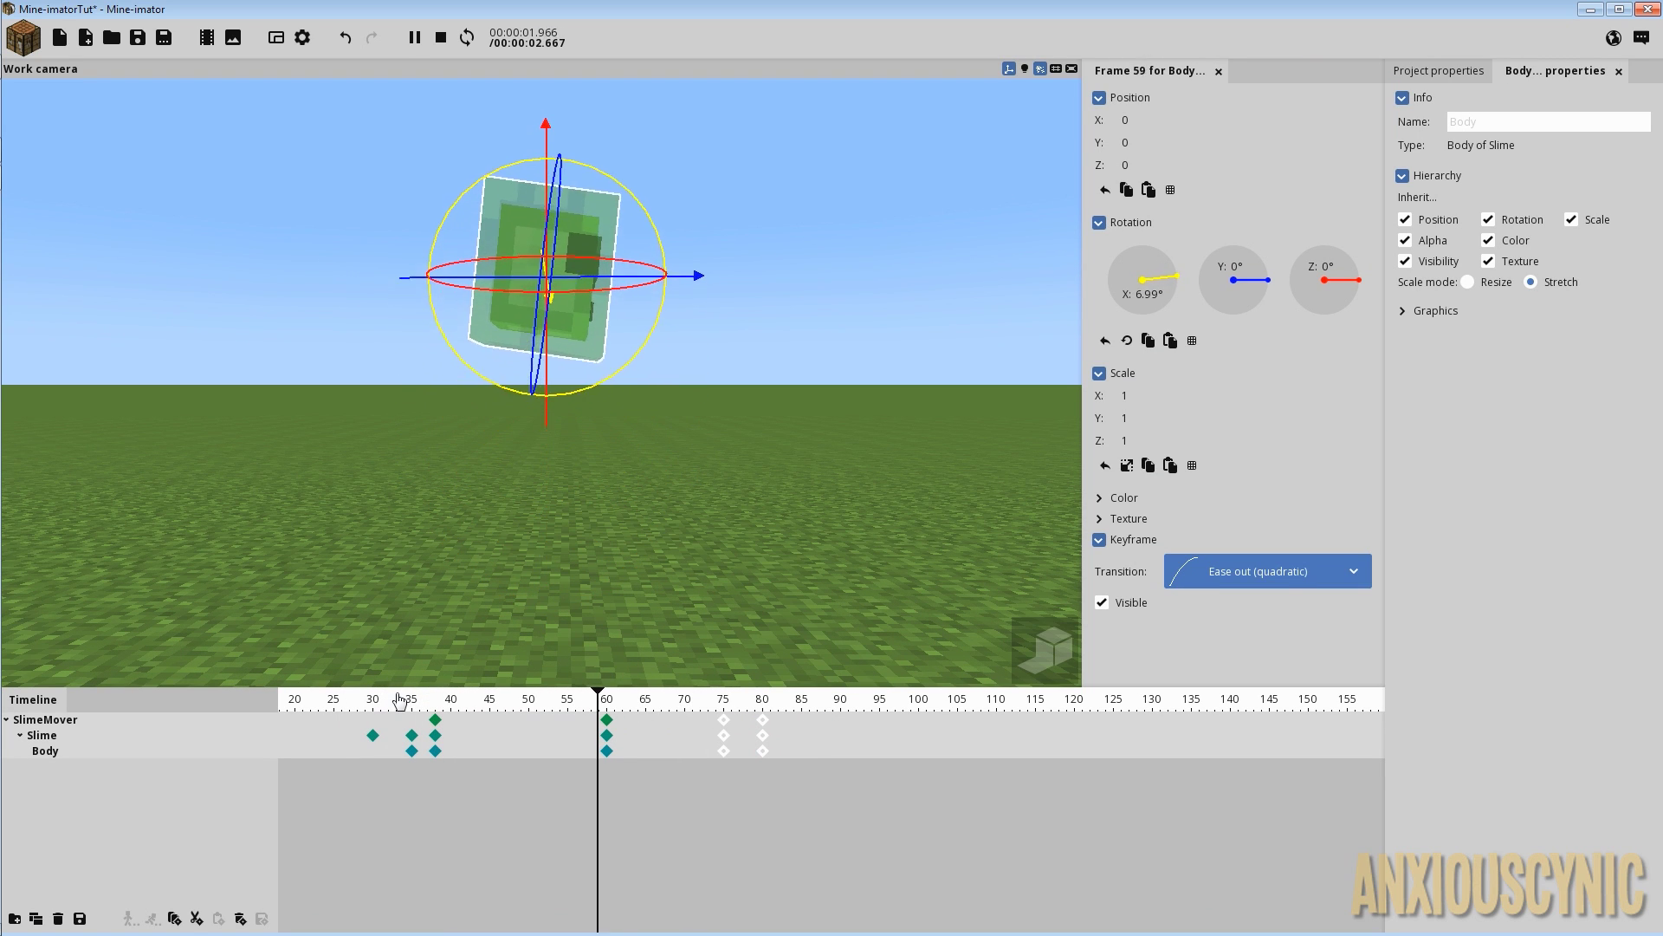
Try shifting the selected landing keyframes of all three timelines to frames 85 and 90 and replay from about frame 35.
{"action": "left_click_drag", "start_coordinate": [719, 720], "coordinate": [769, 733]}
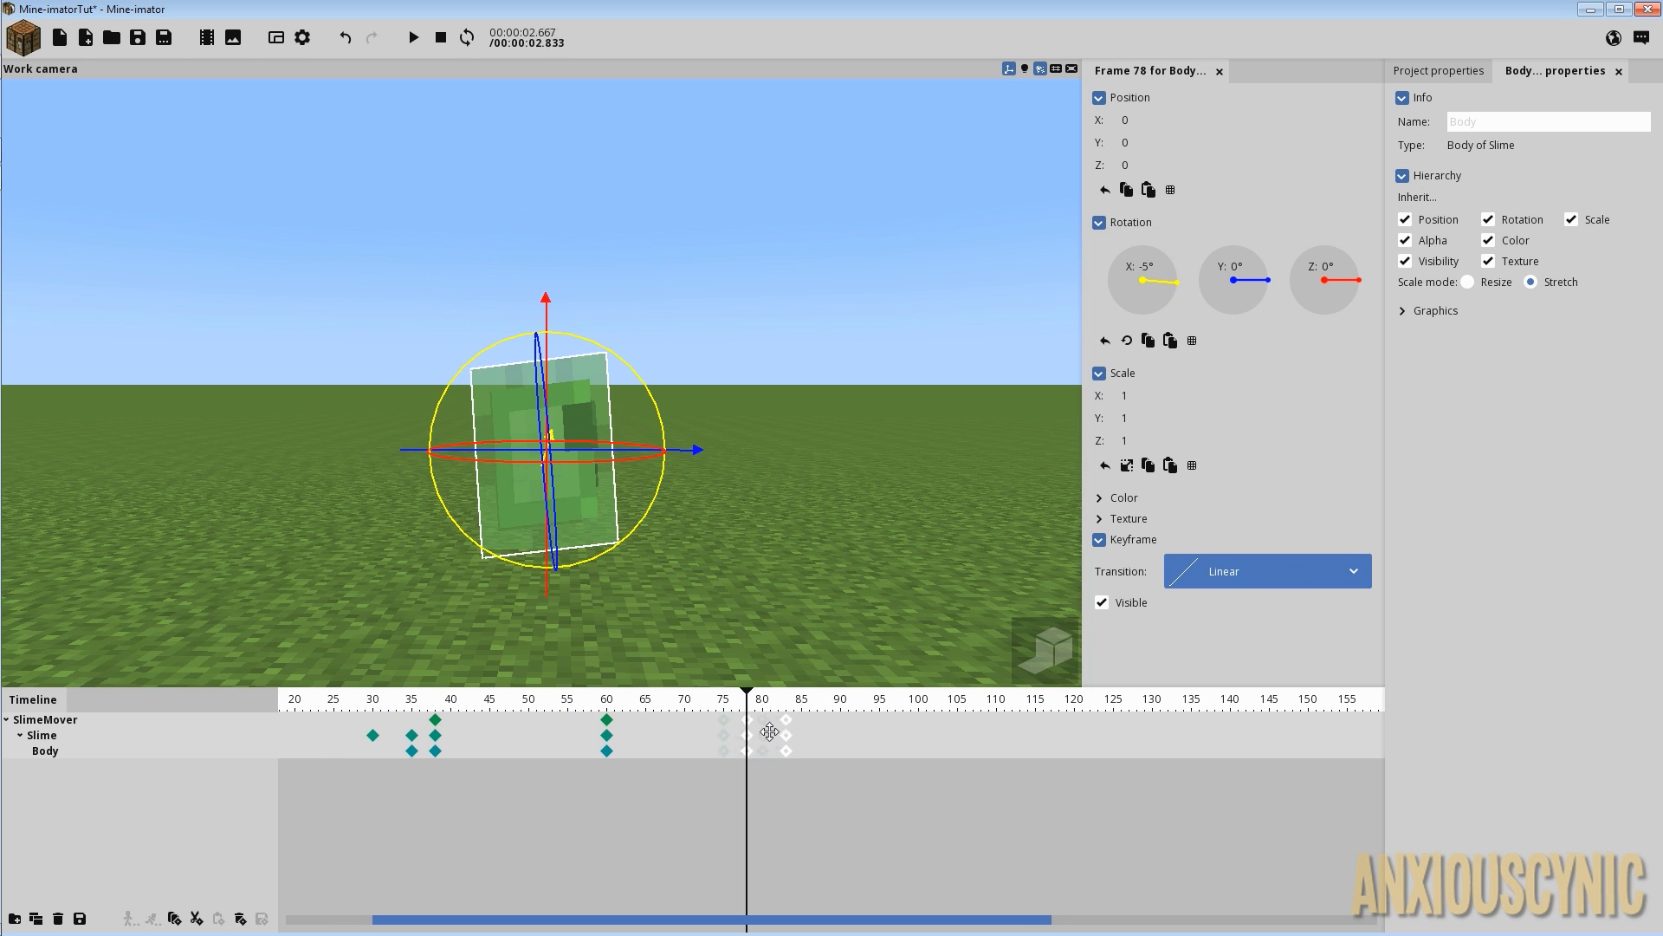
{"action": "left_click", "coordinate": [416, 709]}
{"action": "key", "text": "space"}
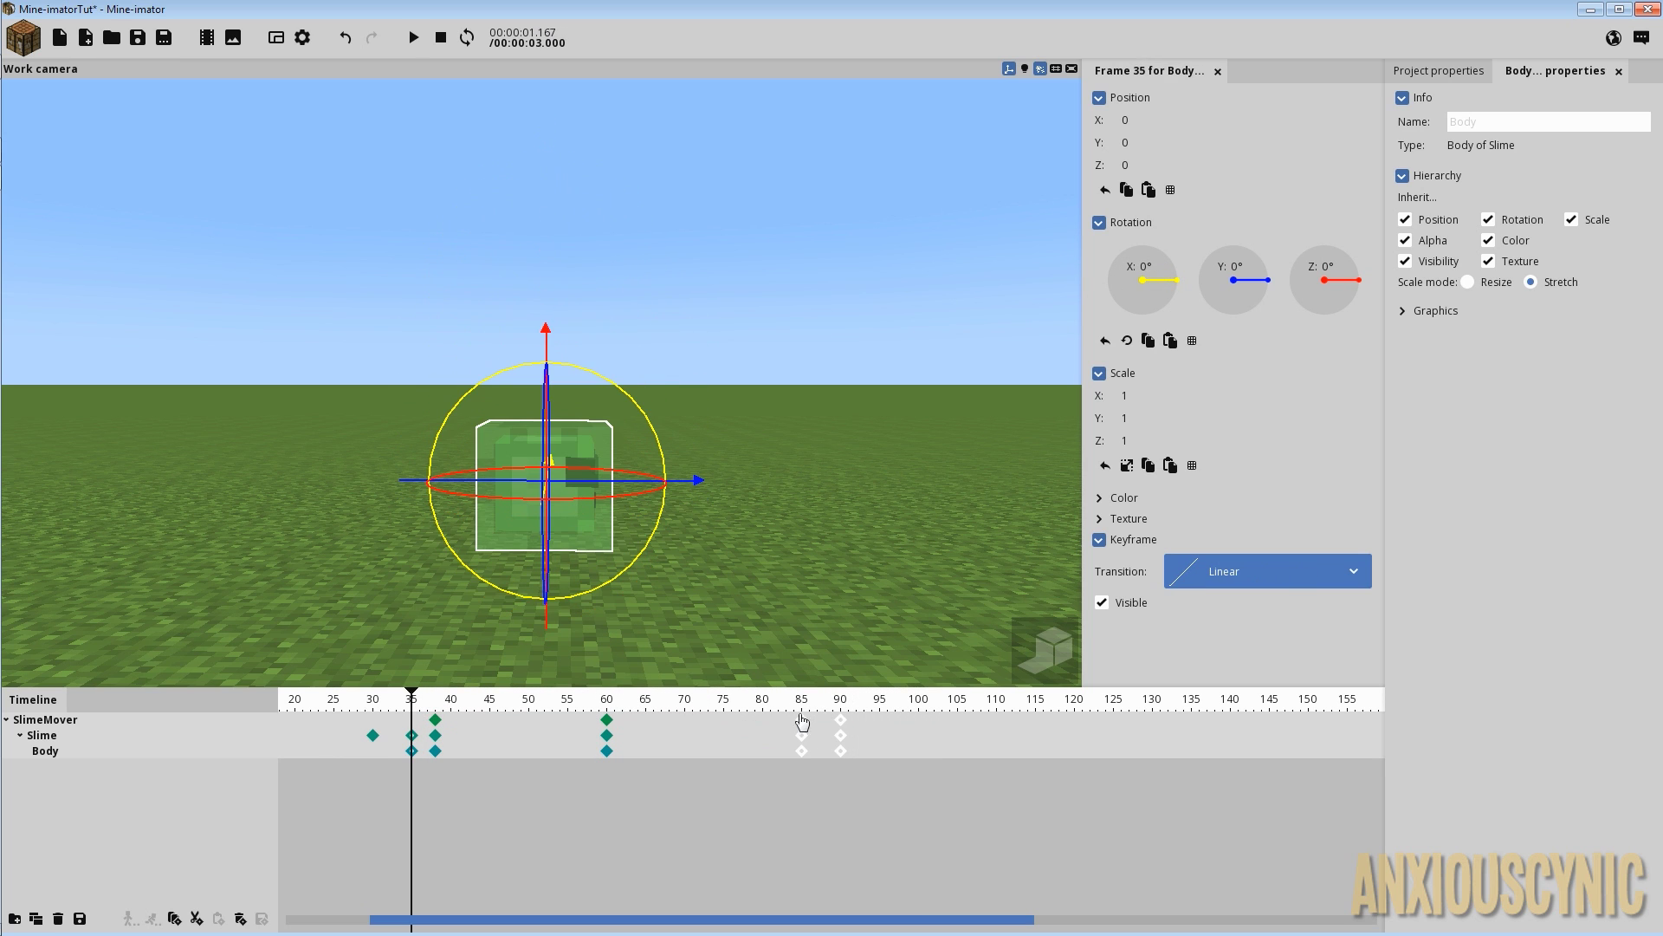
Move the selected landing keyframes back to frames 80 and 85 and play the jump again.
{"action": "left_click_drag", "start_coordinate": [801, 724], "coordinate": [768, 721]}
{"action": "left_click", "coordinate": [419, 707]}
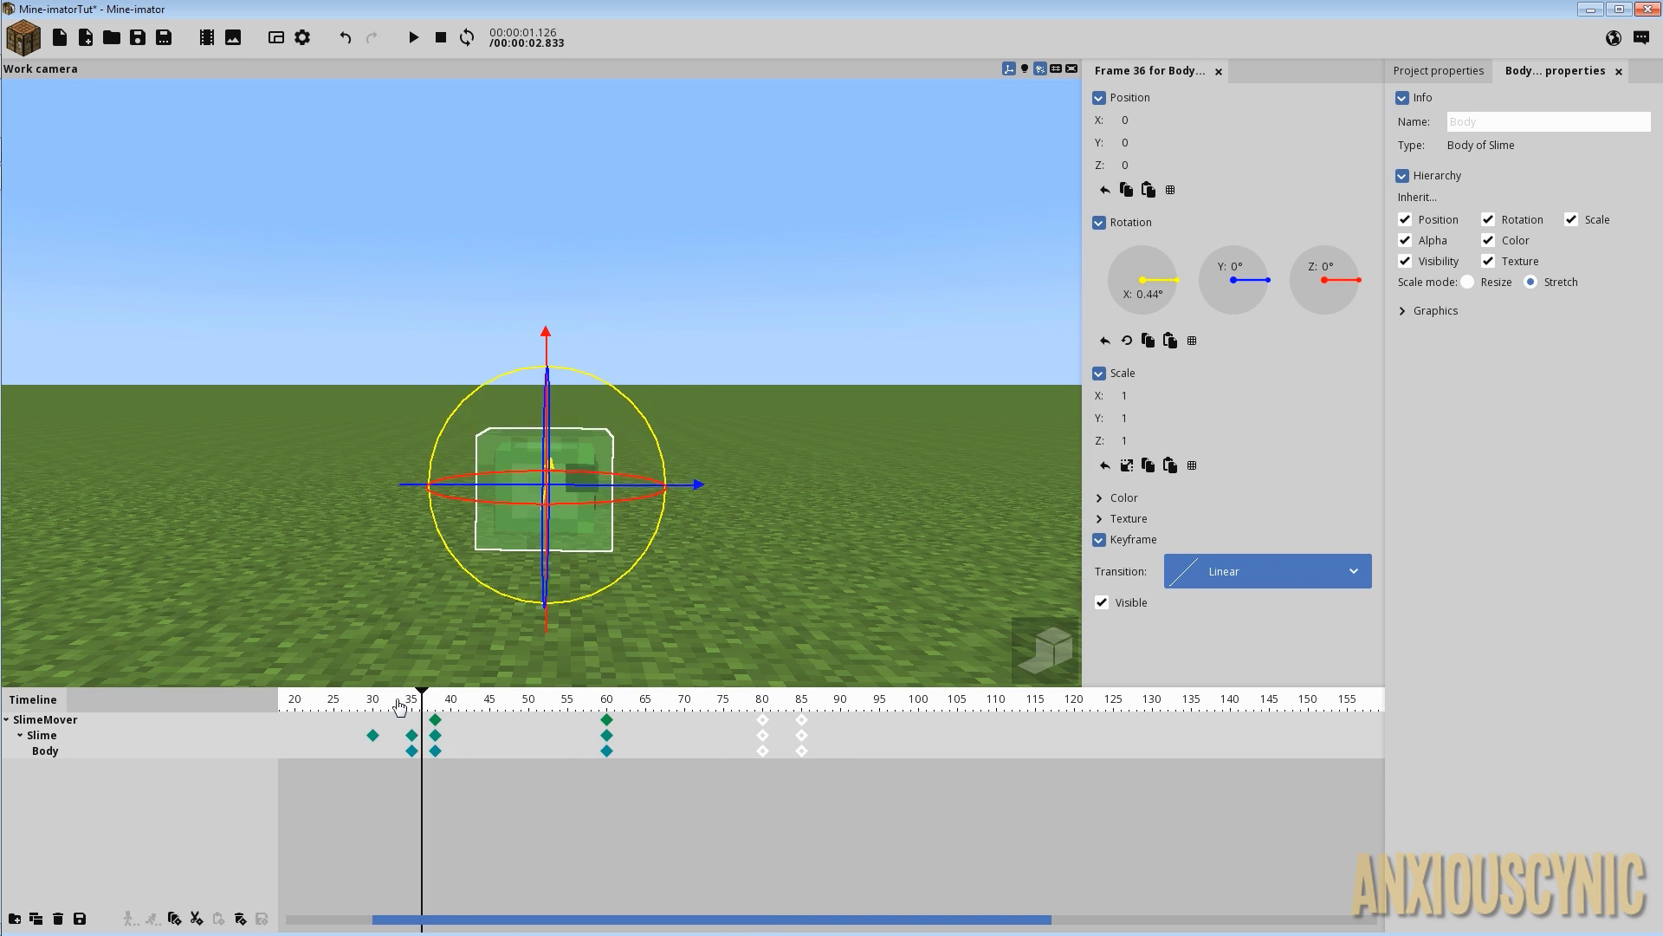
{"action": "key", "text": "space"}
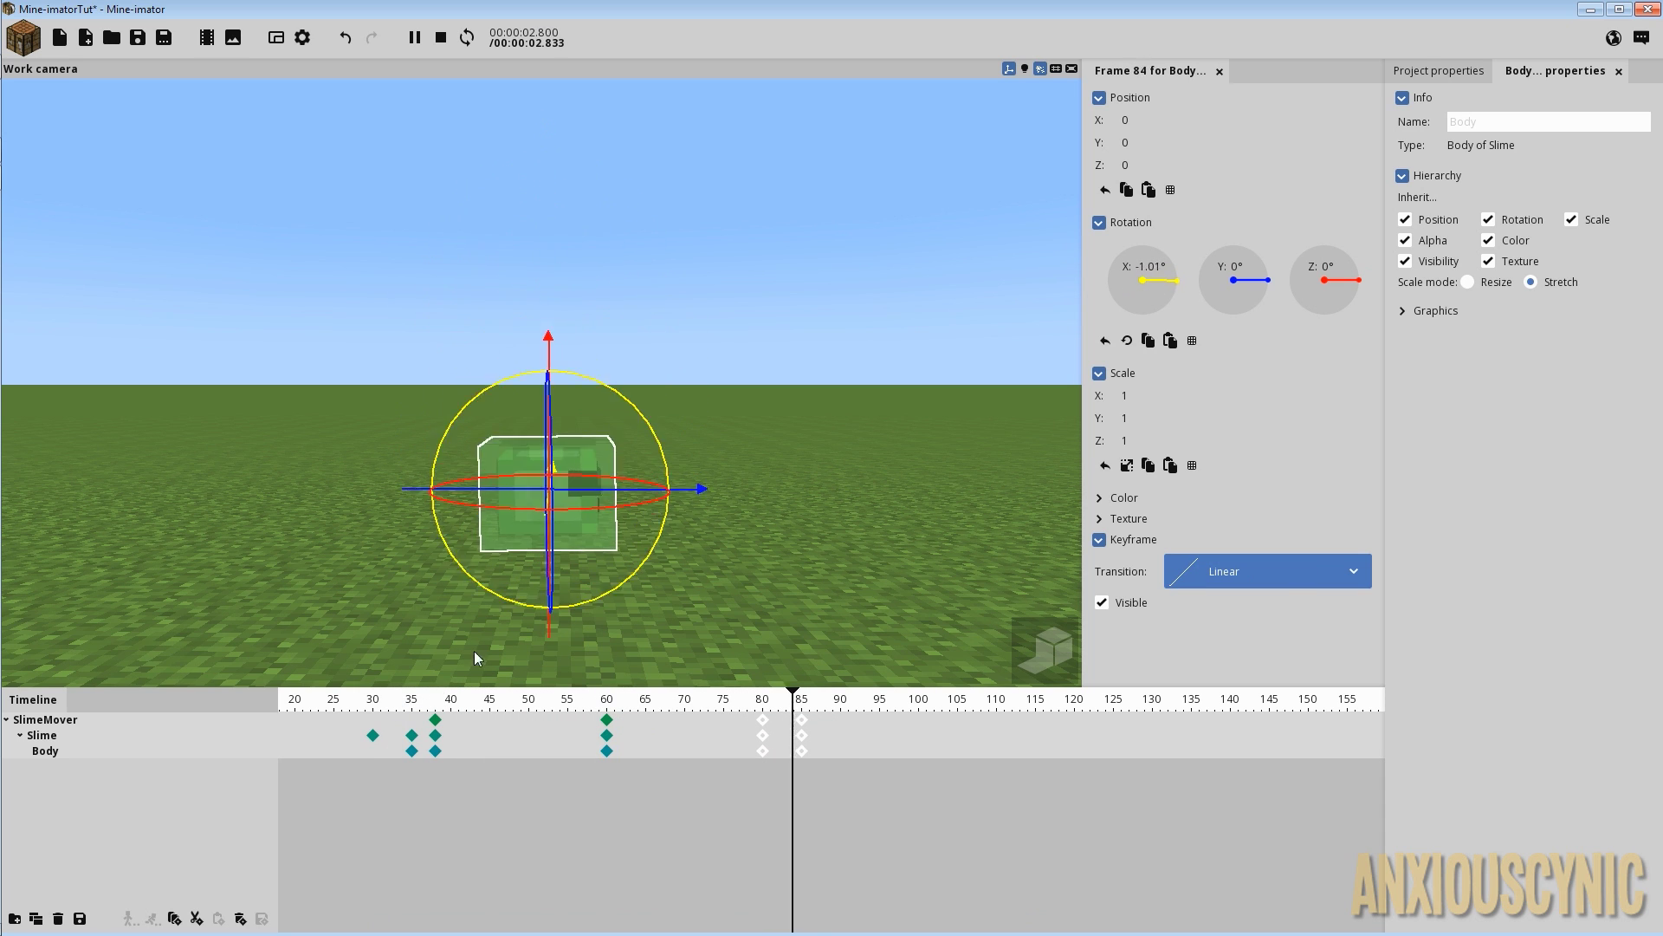
Try Ease out (circular) as the transition of Slime's frame 38 keyframe and play the stretch during takeoff.
{"action": "left_click", "coordinate": [605, 736]}
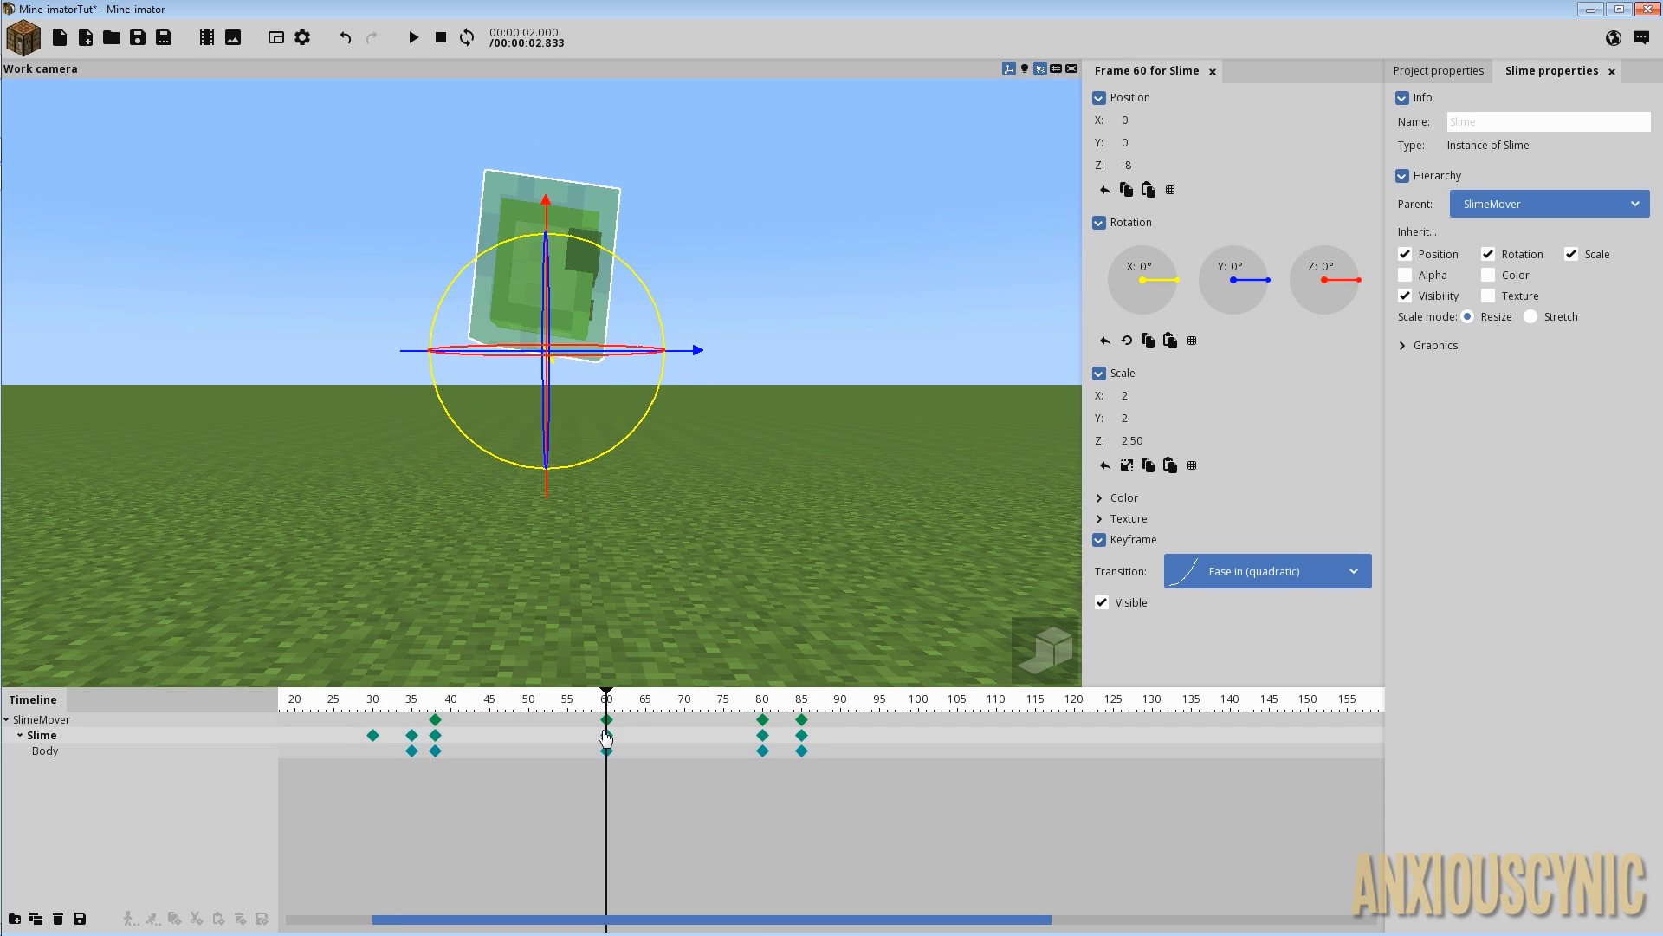
{"action": "left_click", "coordinate": [415, 707]}
{"action": "left_click", "coordinate": [435, 735]}
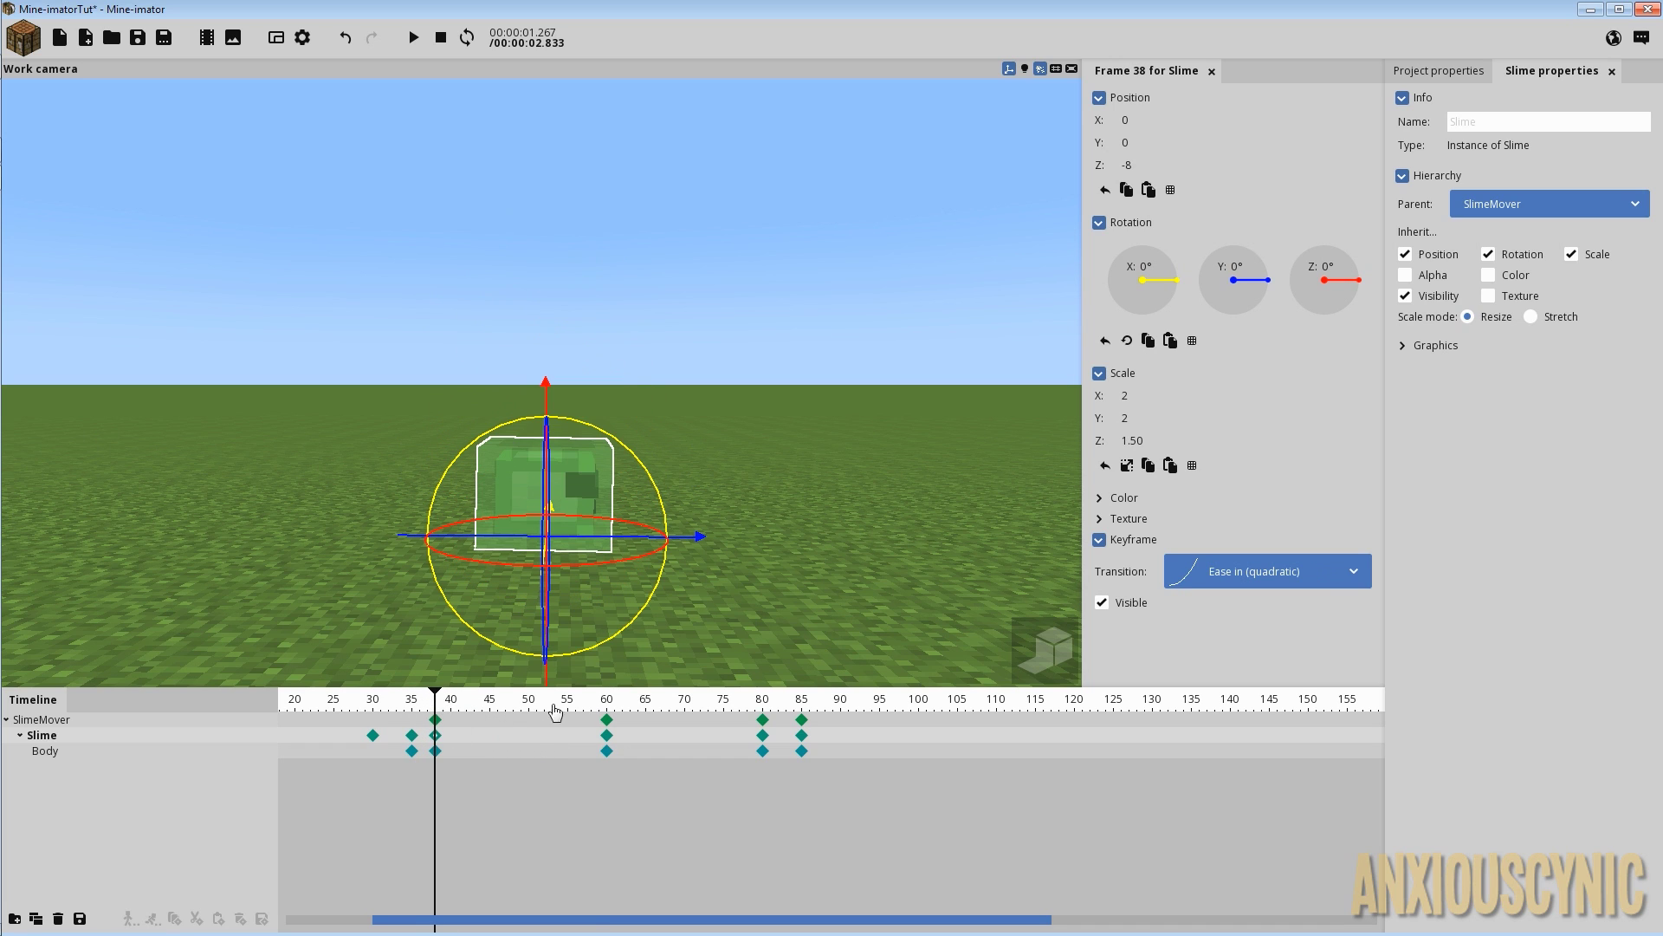
{"action": "left_click", "coordinate": [1170, 581]}
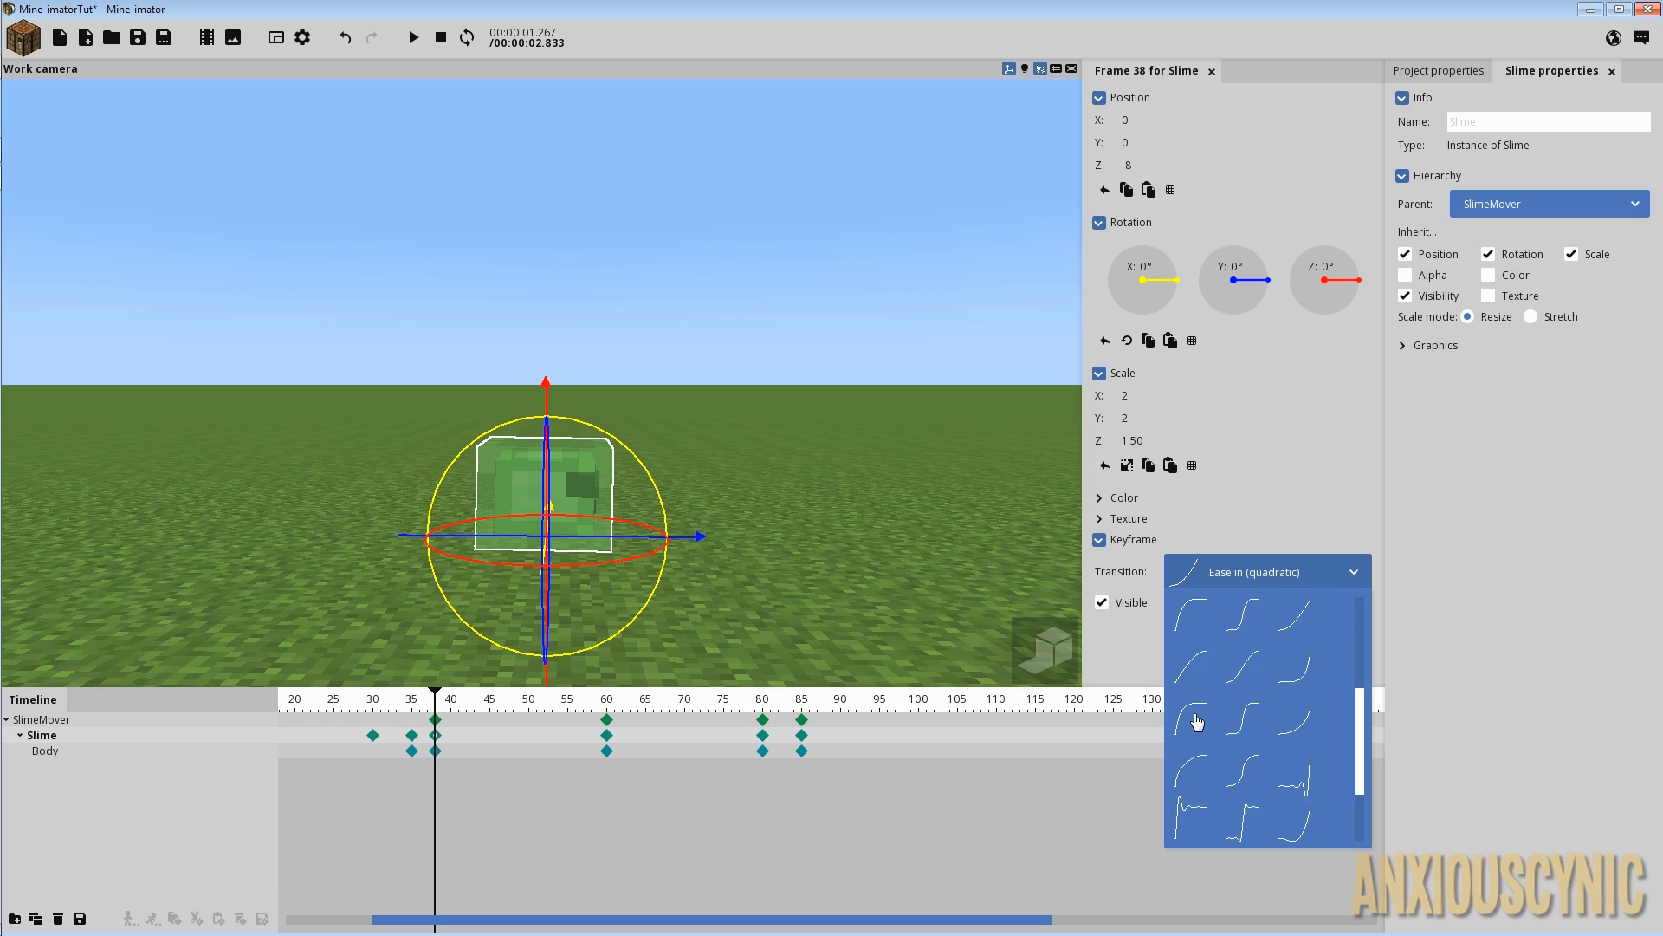
{"action": "left_click", "coordinate": [1243, 615]}
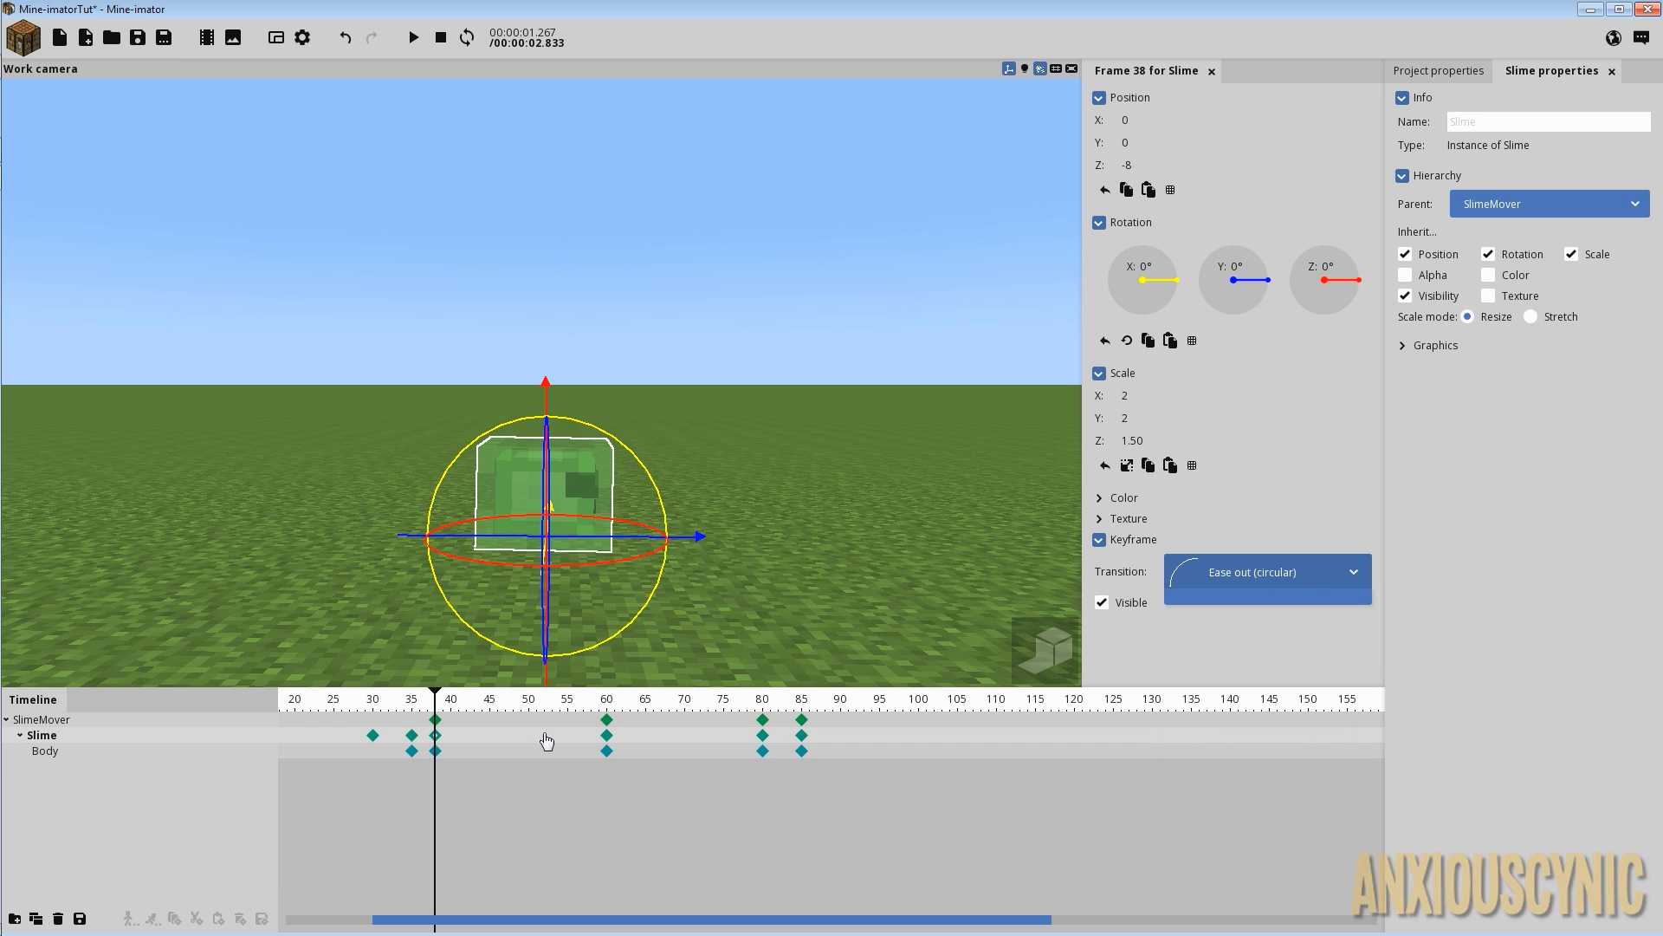
{"action": "left_click", "coordinate": [409, 706]}
{"action": "key", "text": "space"}
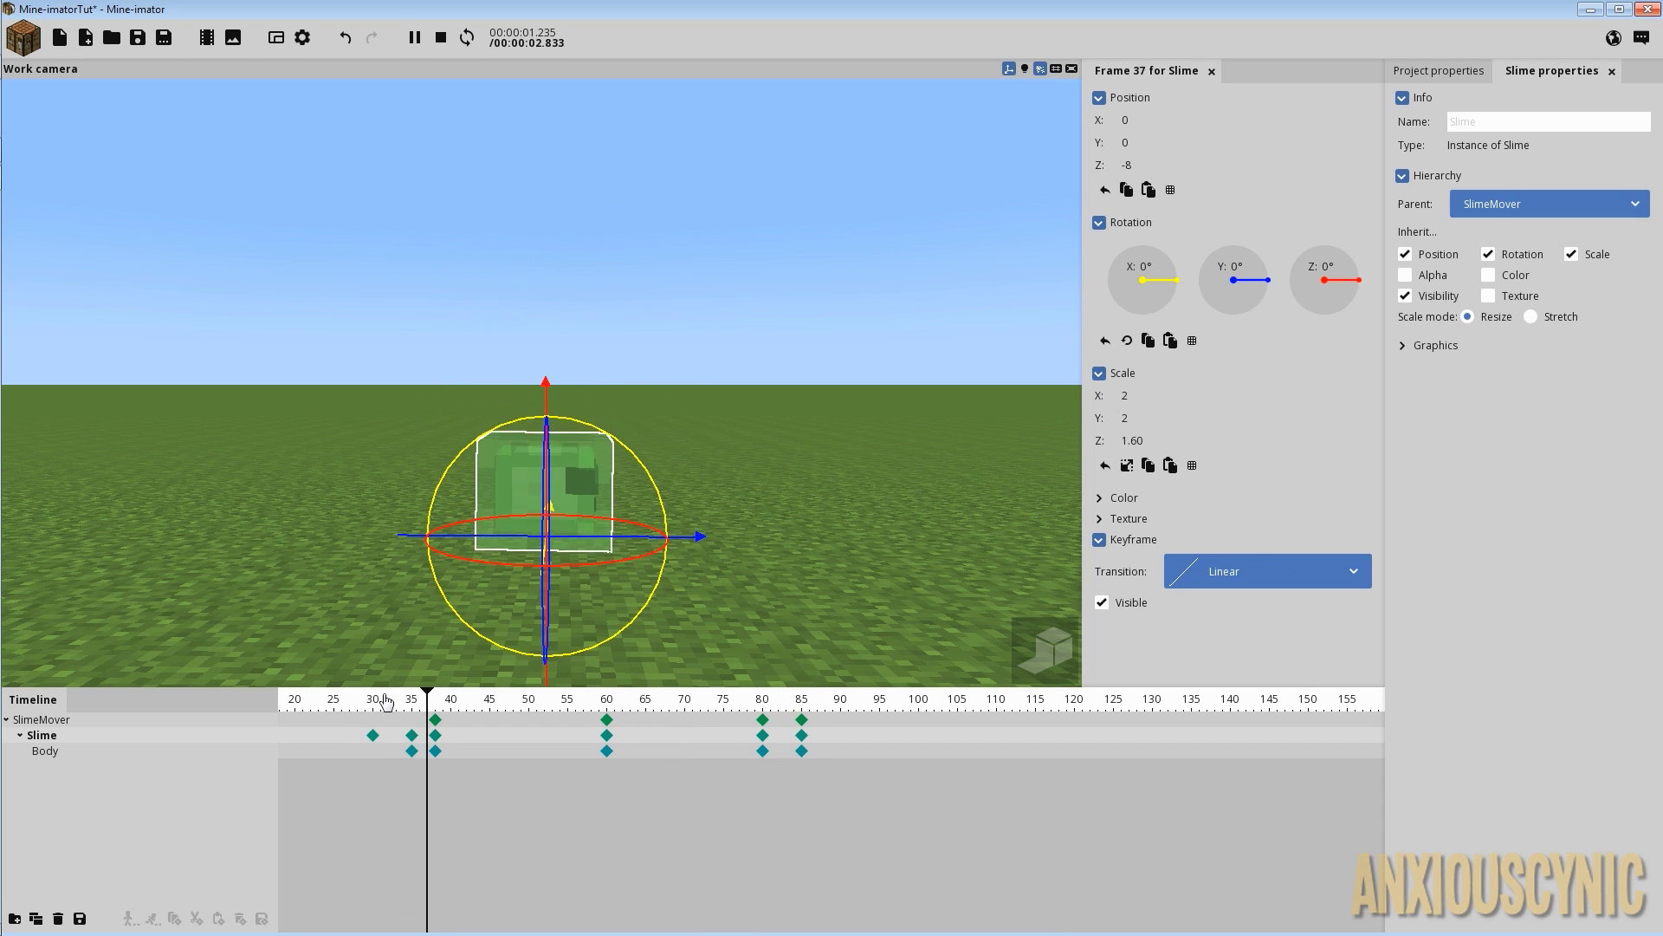
{"action": "key", "text": "space"}
Look through the transition curves for Slime's frame 38 keyframe without changing it, and replay from about frame 27.
{"action": "left_click", "coordinate": [435, 736]}
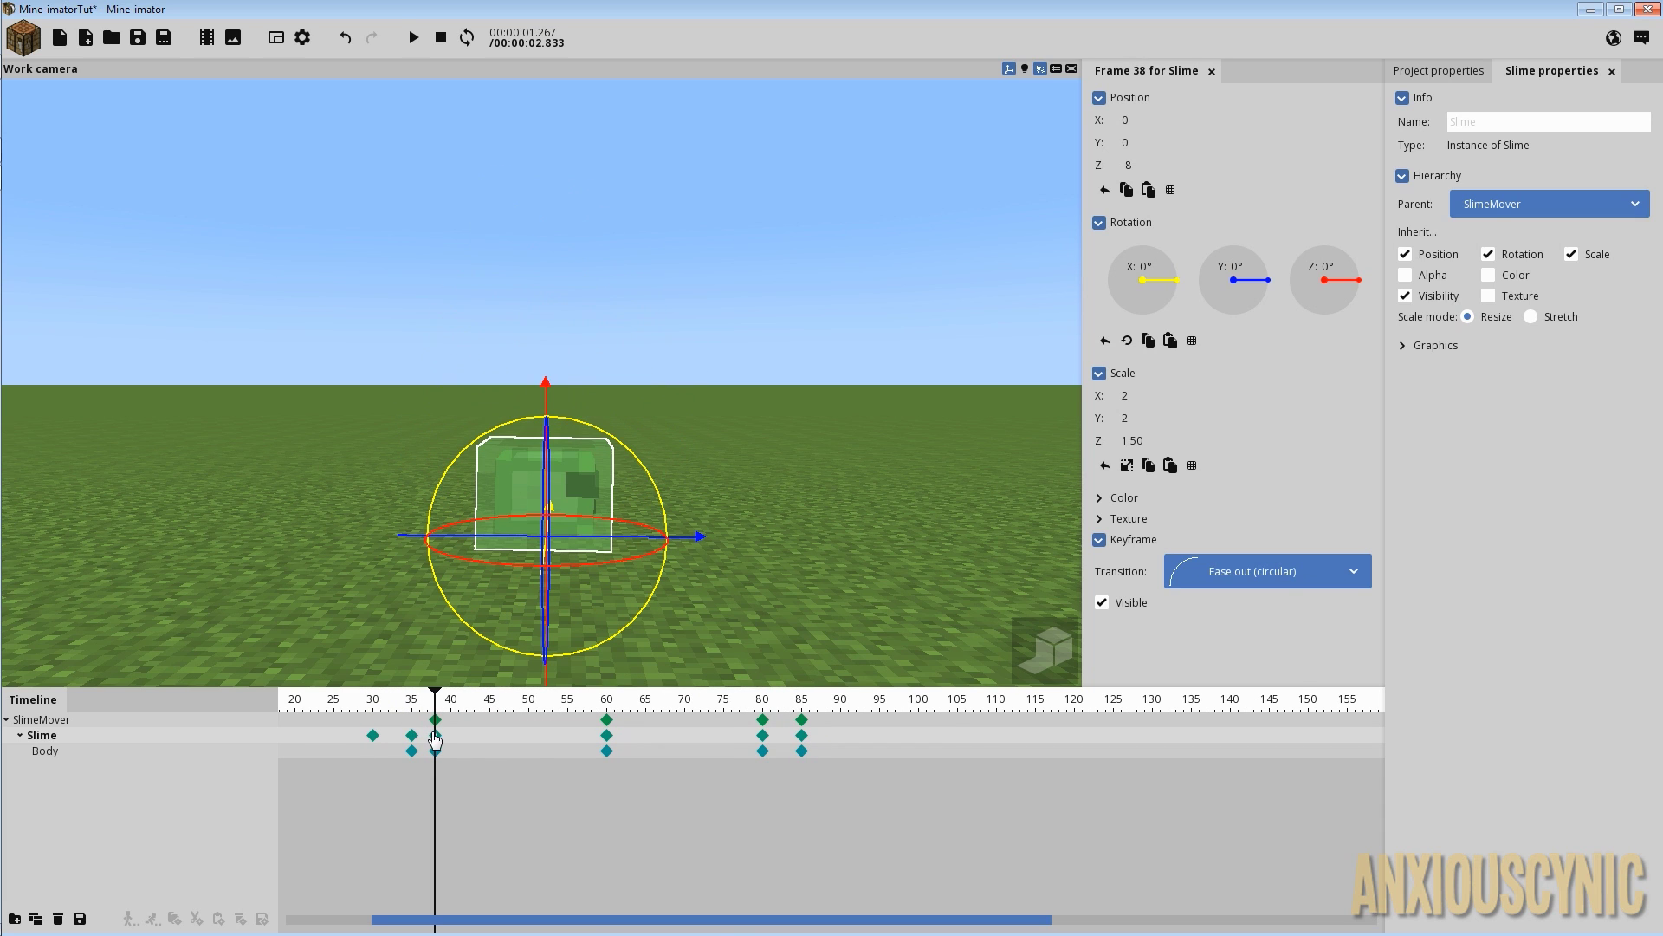
{"action": "left_click", "coordinate": [1206, 573]}
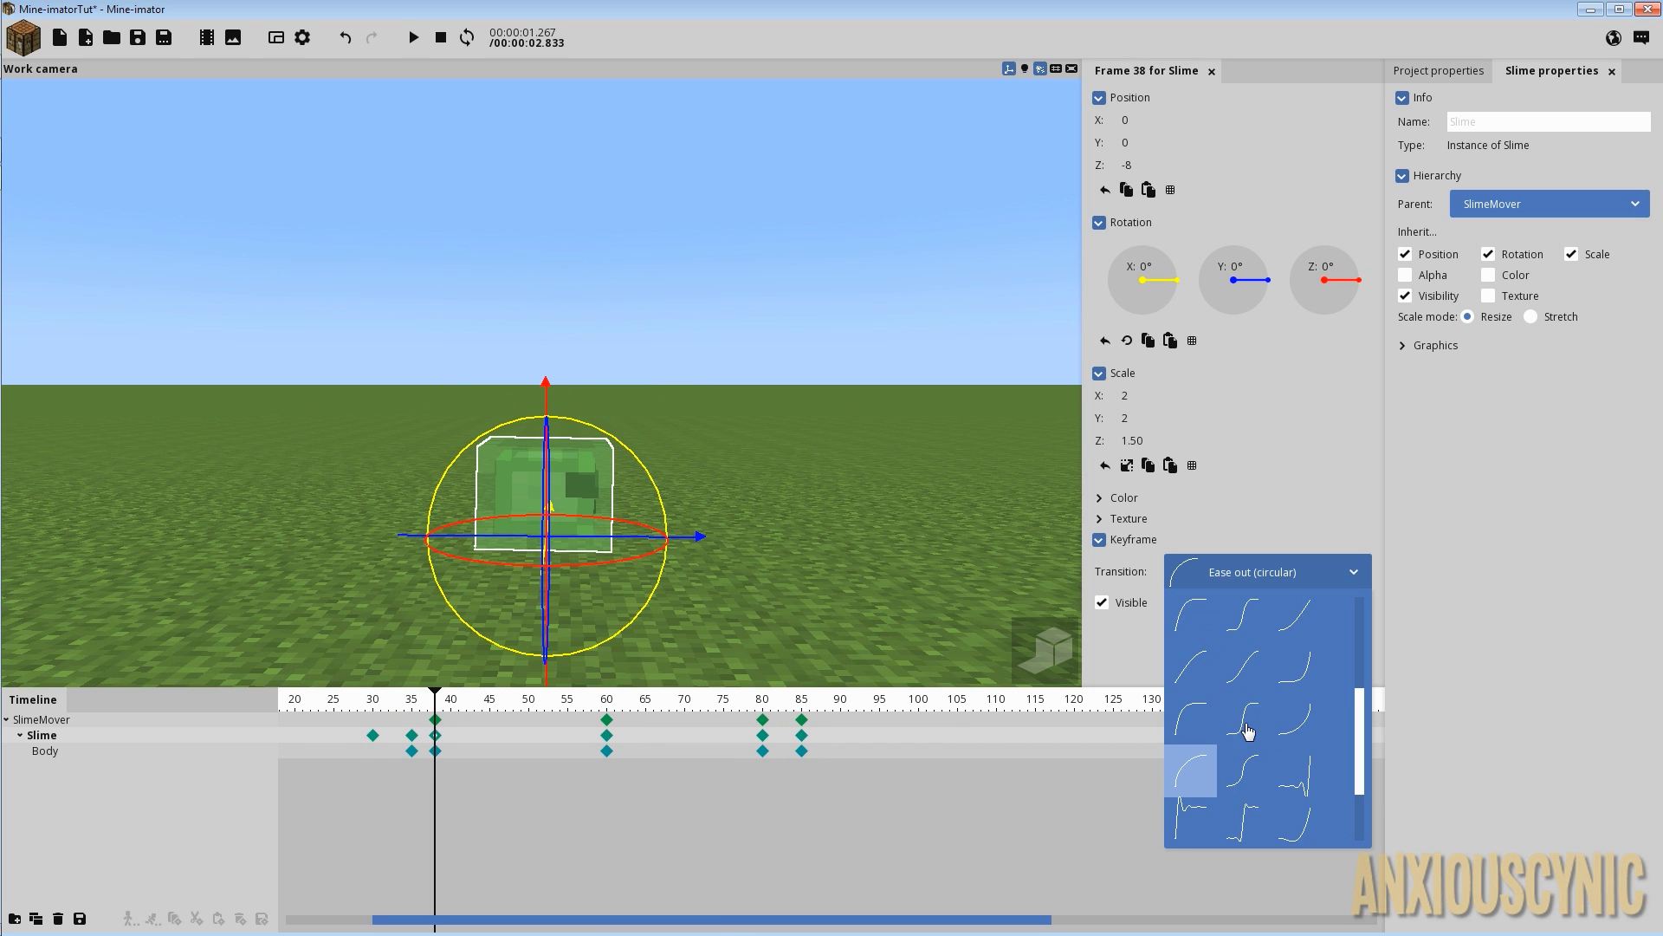
{"action": "left_click", "coordinate": [1261, 570]}
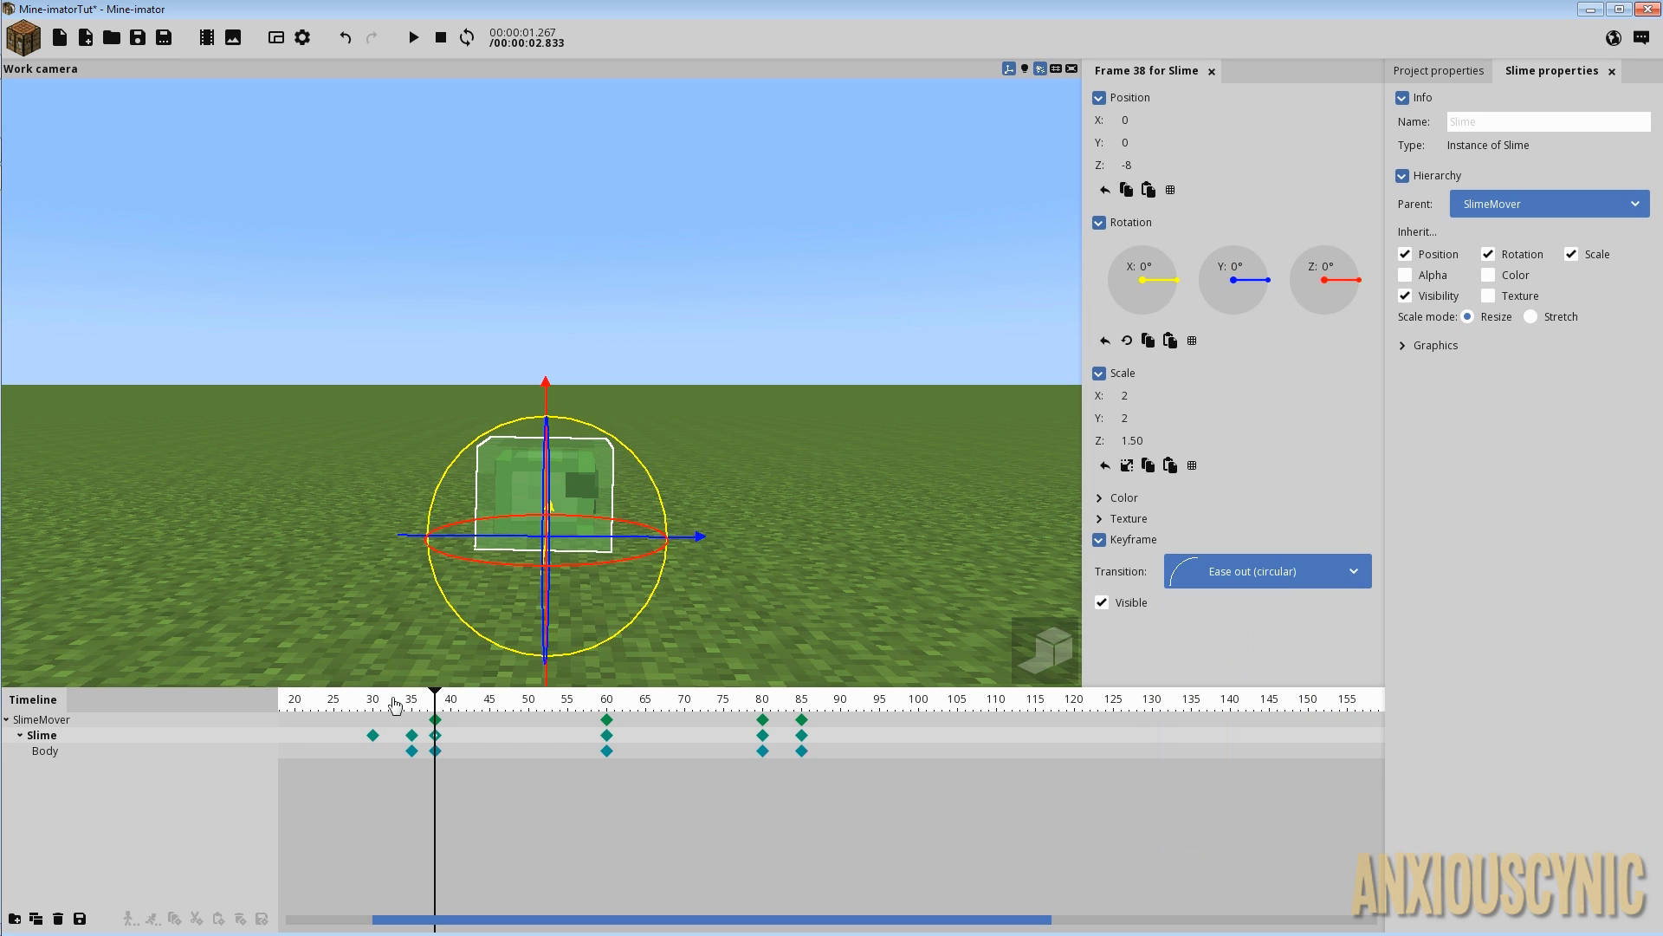
{"action": "left_click", "coordinate": [349, 706]}
{"action": "key", "text": "space"}
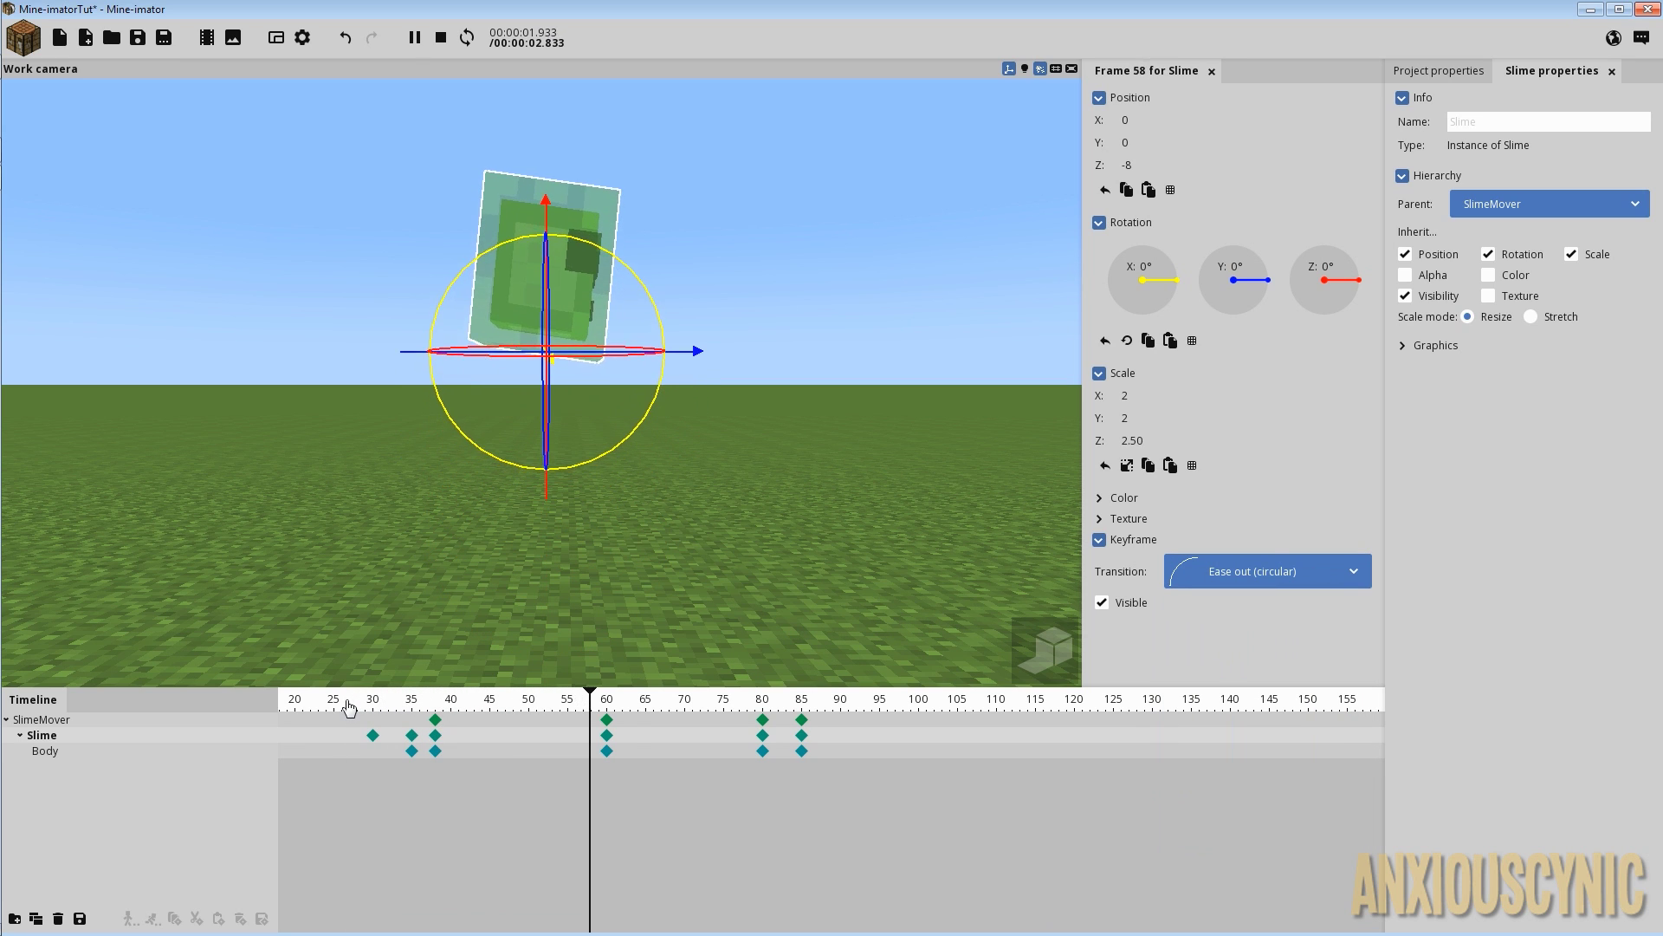
Set the transition of Slime's frame 38 keyframe to Ease in and out (circular) and play from about frame 31.
{"action": "left_click", "coordinate": [435, 735]}
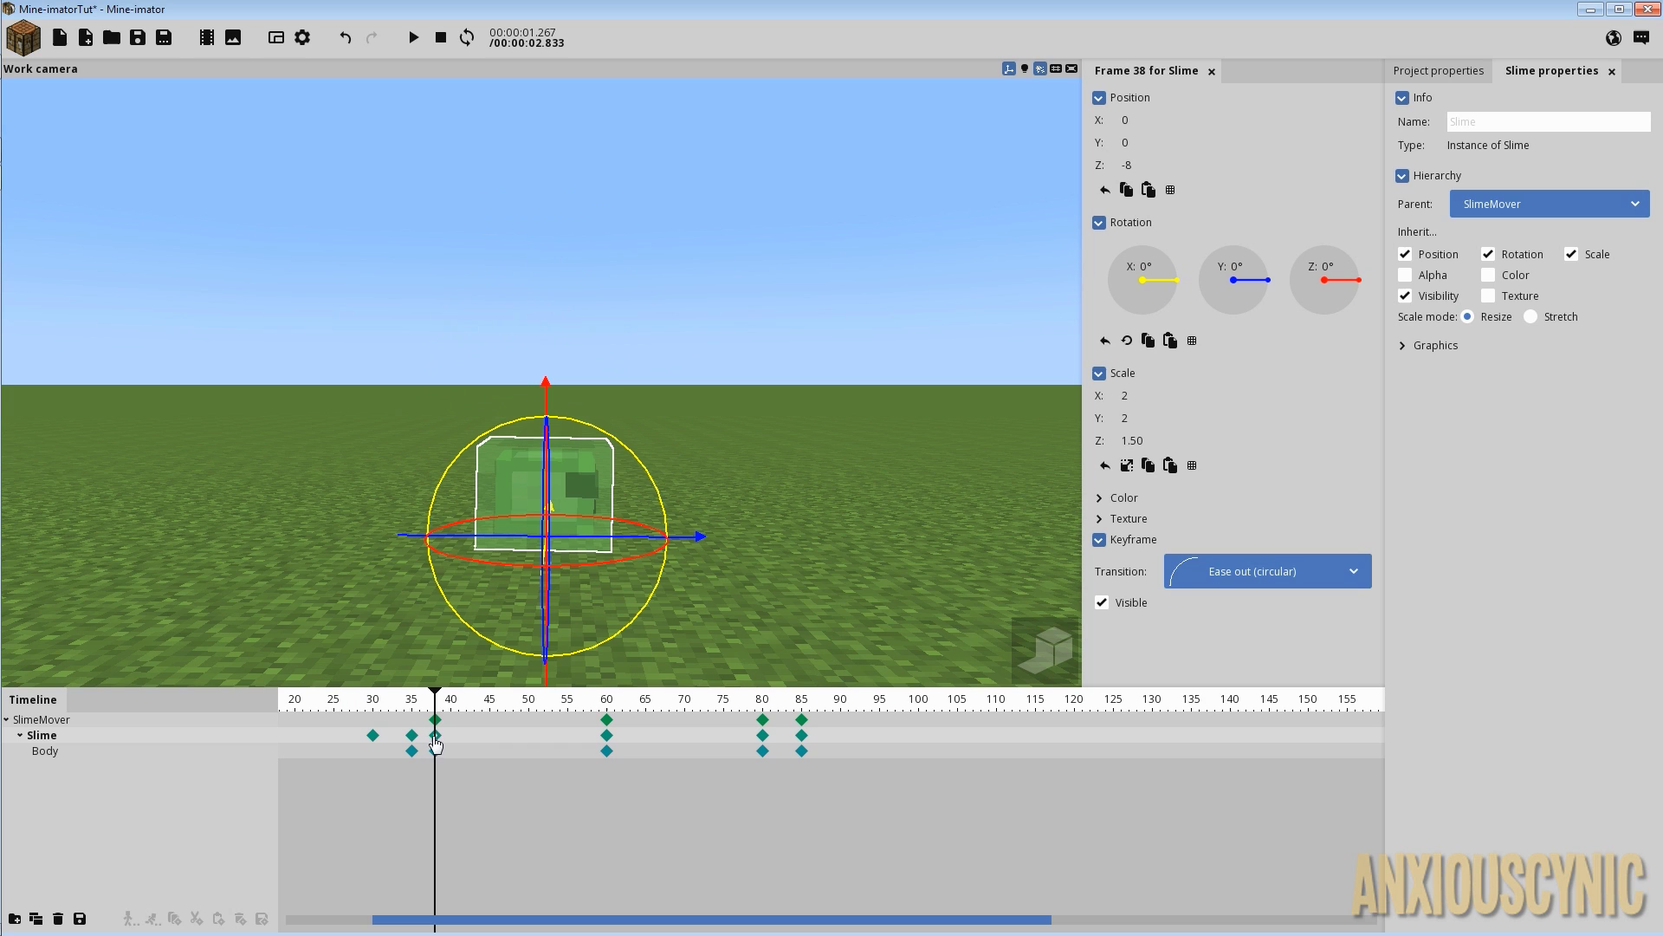
{"action": "left_click", "coordinate": [1234, 573]}
{"action": "left_click", "coordinate": [1245, 773]}
{"action": "left_click", "coordinate": [381, 706]}
{"action": "key", "text": "space"}
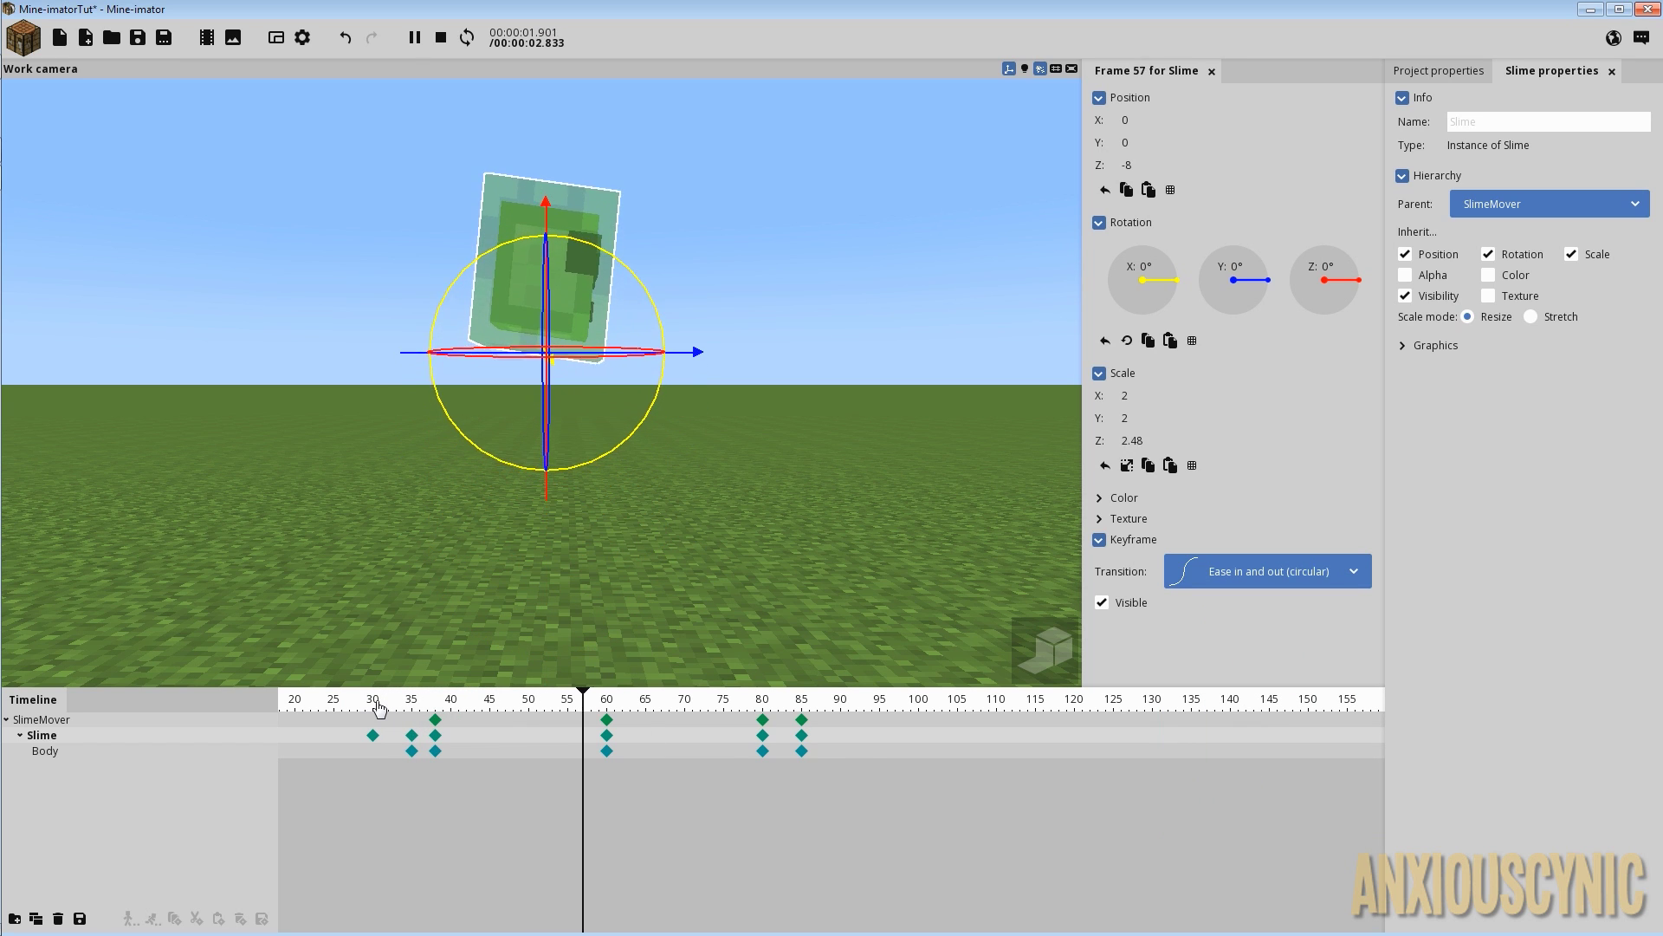
Try Ease in (circular) as the transition of Slime's frame 38 keyframe and play the jump from about frame 35.
{"action": "left_click", "coordinate": [387, 706]}
{"action": "left_click", "coordinate": [435, 735]}
{"action": "left_click", "coordinate": [1228, 574]}
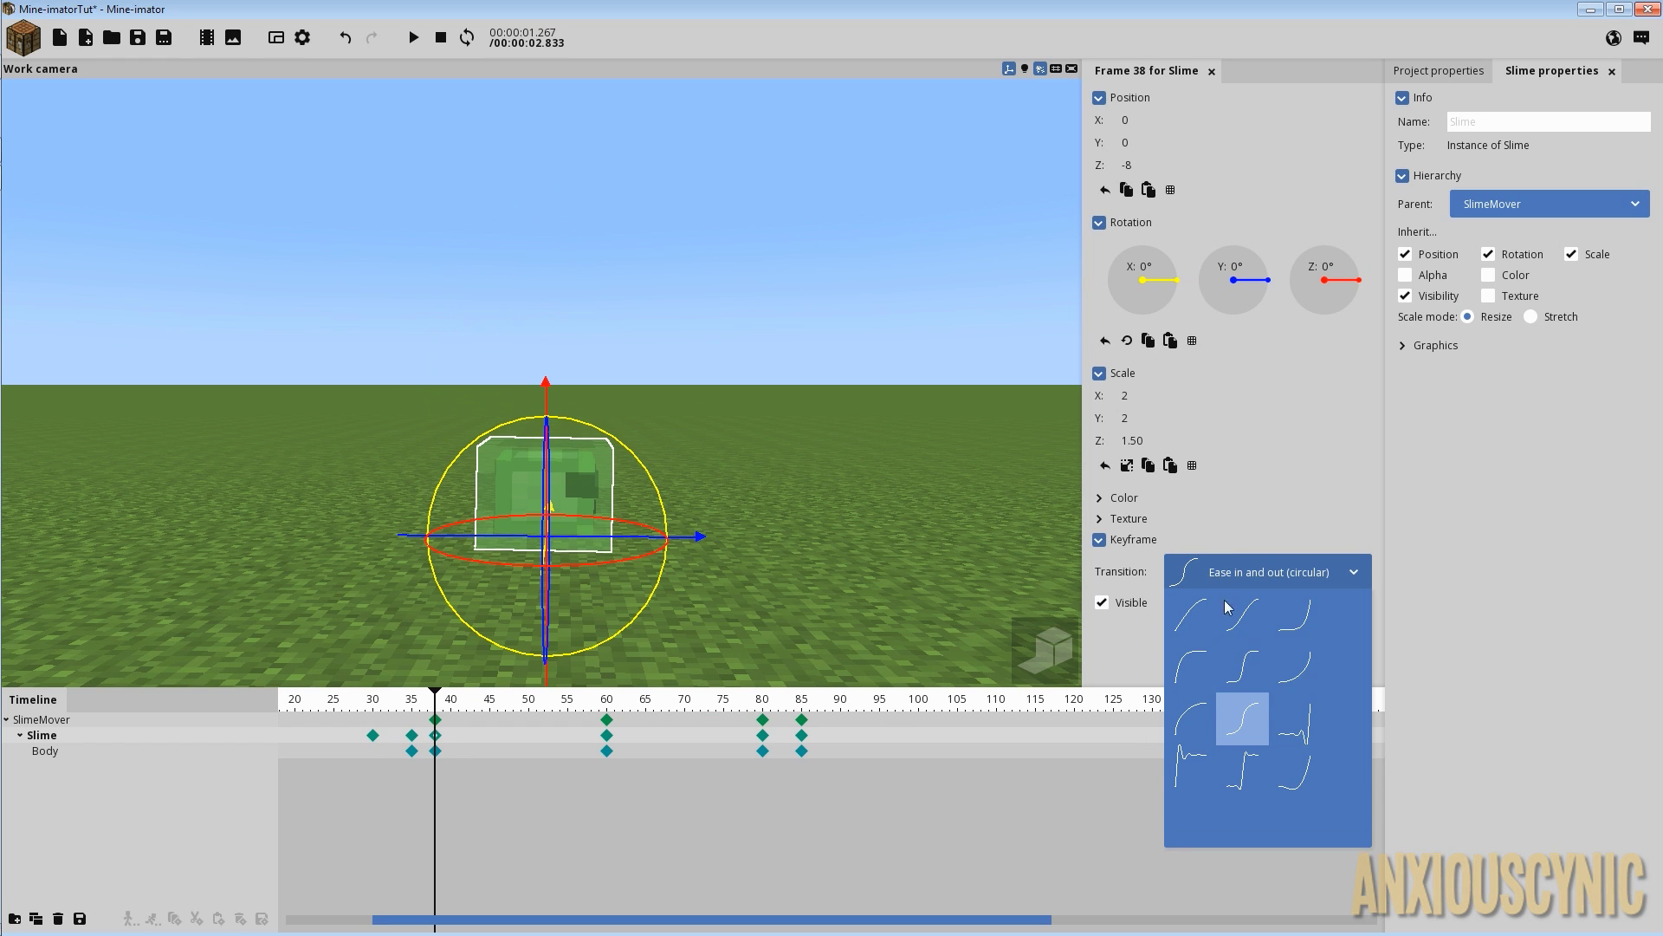
{"action": "left_click", "coordinate": [1297, 682]}
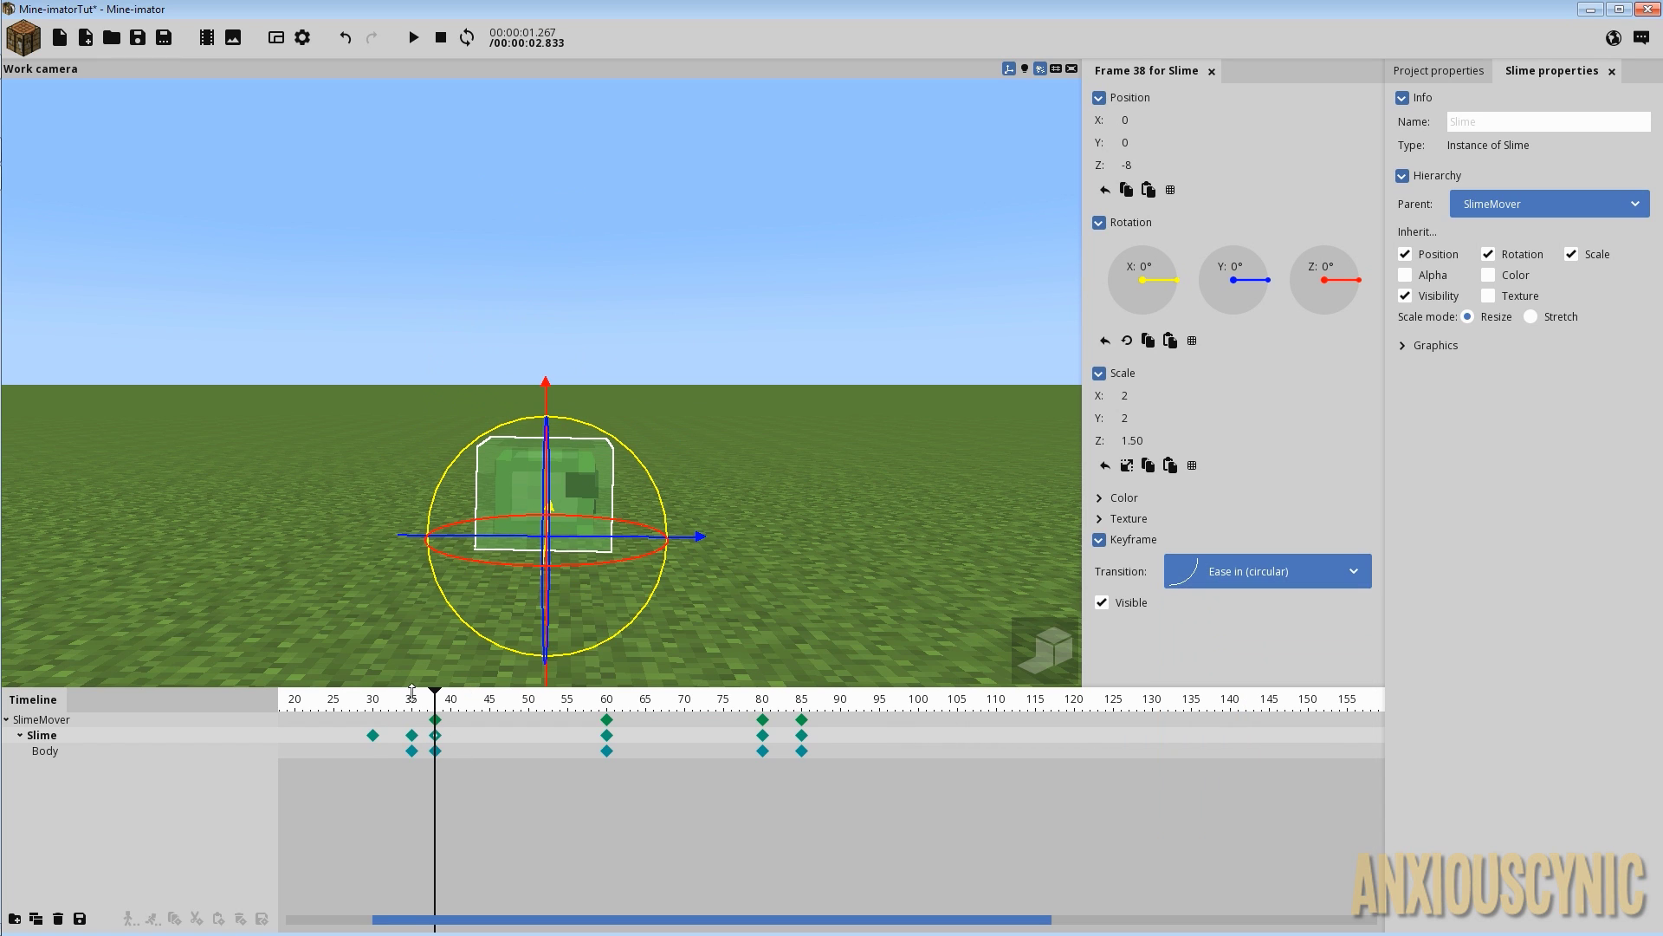
{"action": "left_click", "coordinate": [412, 707]}
{"action": "key", "text": "space"}
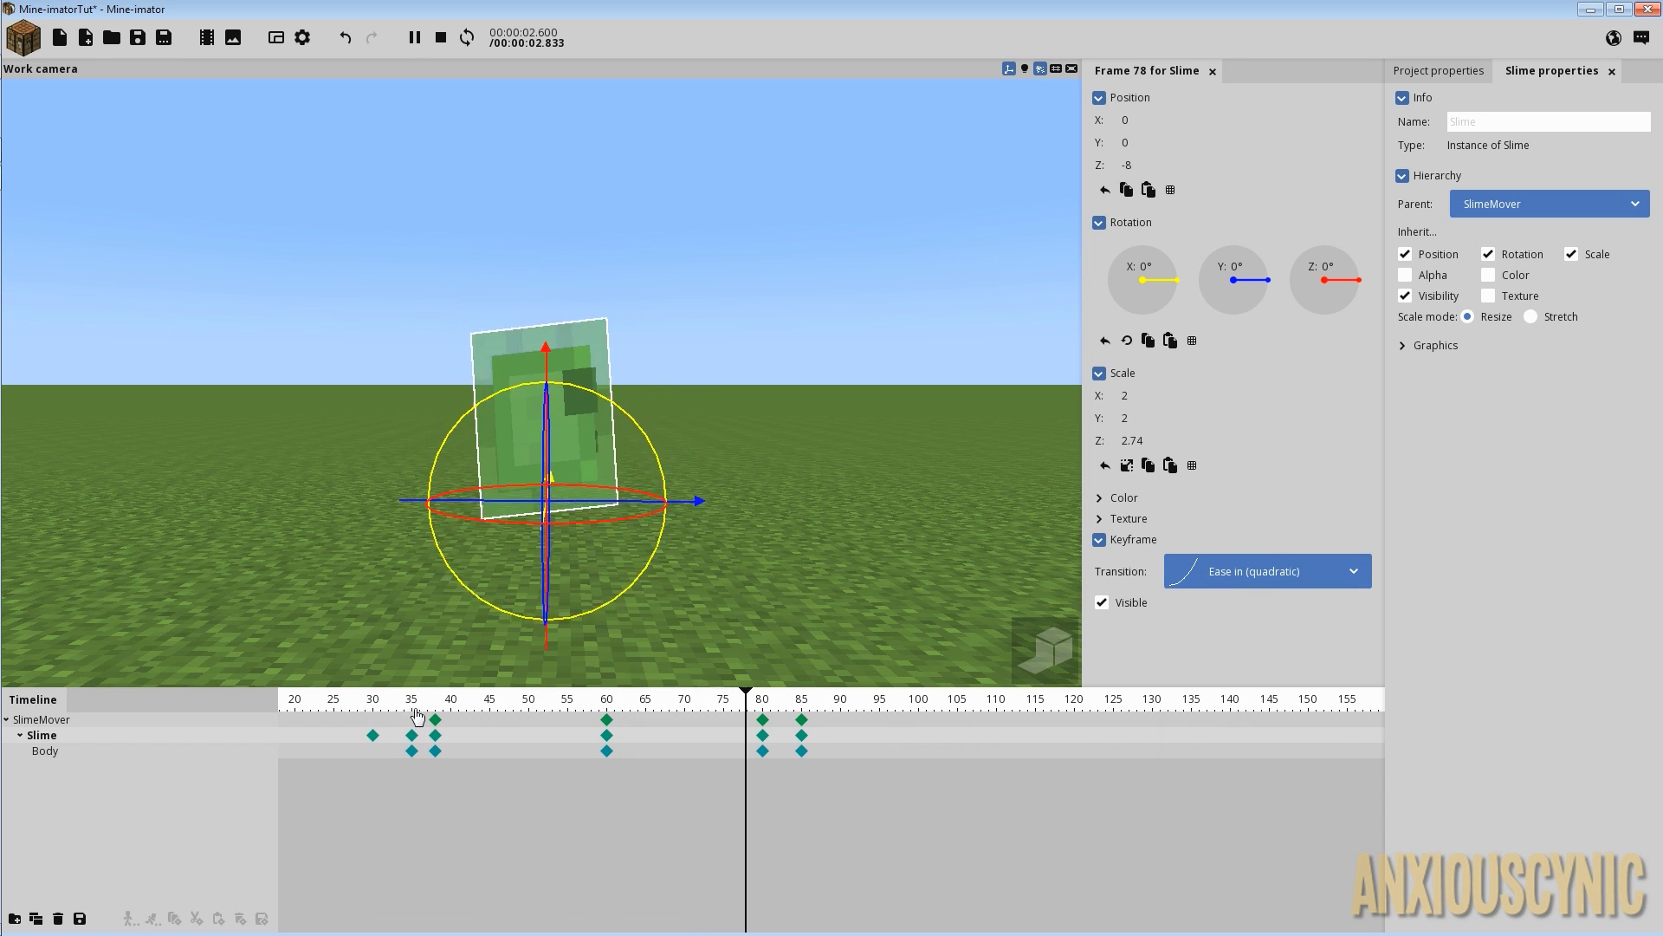
Set the transition of Slime's frame 38 keyframe to Ease in (sine) and play the jump from about frame 35.
{"action": "left_click", "coordinate": [414, 707]}
{"action": "left_click", "coordinate": [434, 735]}
{"action": "left_click", "coordinate": [1234, 574]}
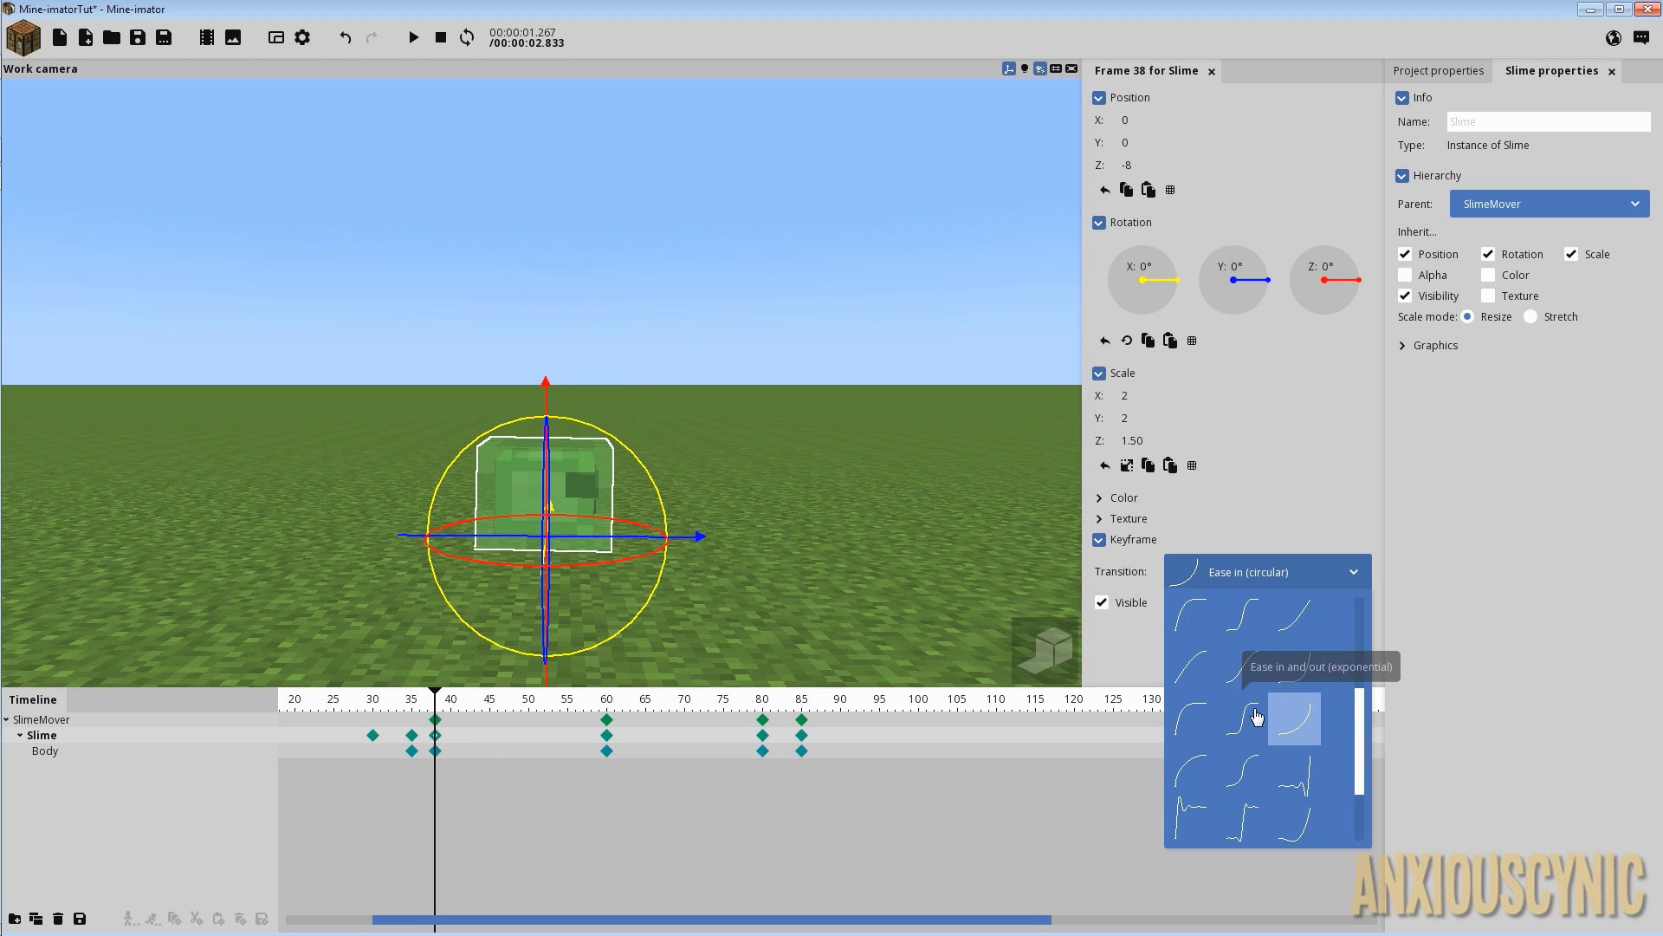
{"action": "scroll", "coordinate": [1257, 716], "scroll_direction": "up", "scroll_amount": 1}
{"action": "left_click", "coordinate": [1297, 671]}
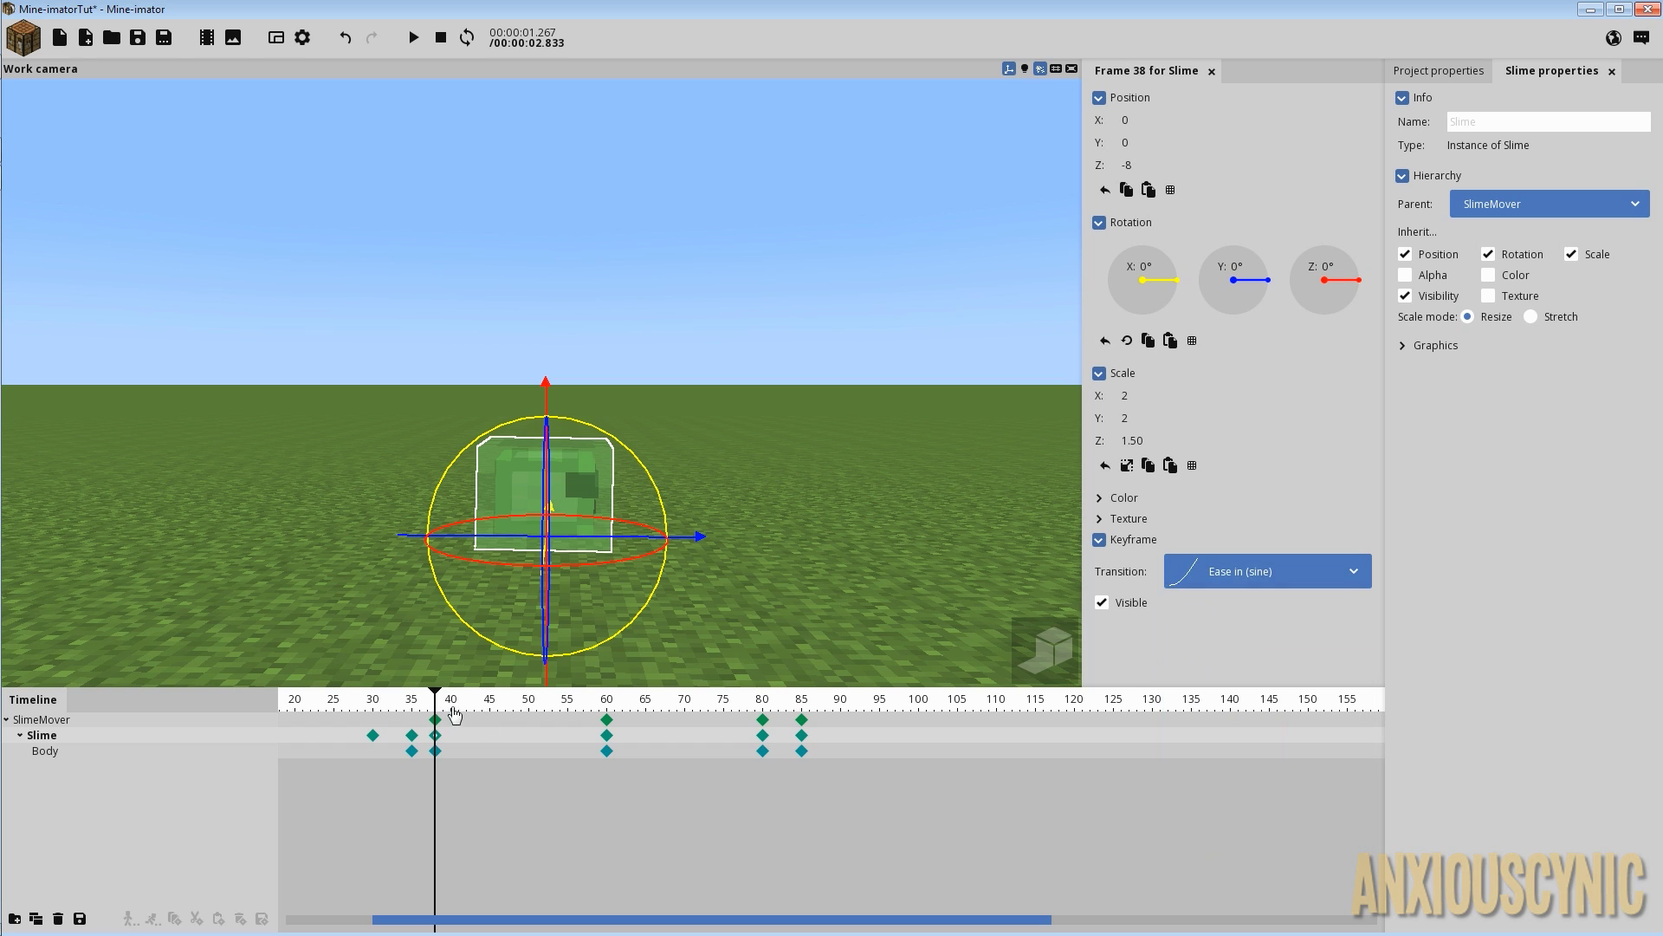
{"action": "left_click", "coordinate": [414, 707]}
{"action": "key", "text": "space"}
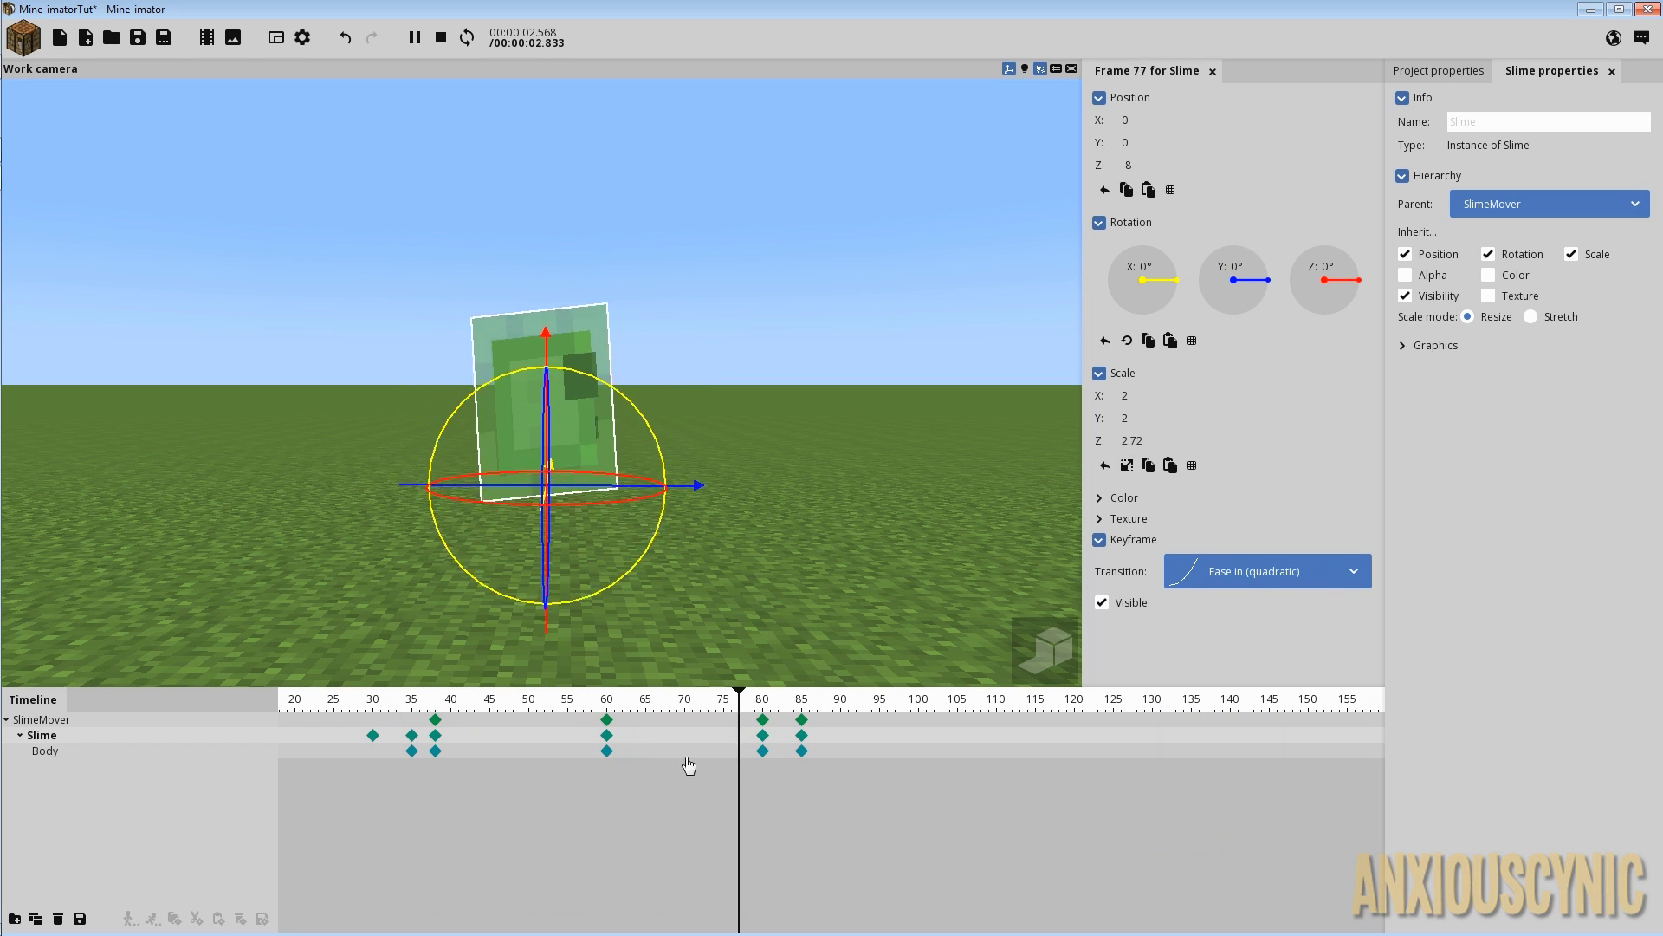
Set the transition of Slime's frame 60 keyframe to Ease out (sine) and preview the jump from about frame 38 through the landing.
{"action": "left_click", "coordinate": [606, 736]}
{"action": "left_click", "coordinate": [1308, 579]}
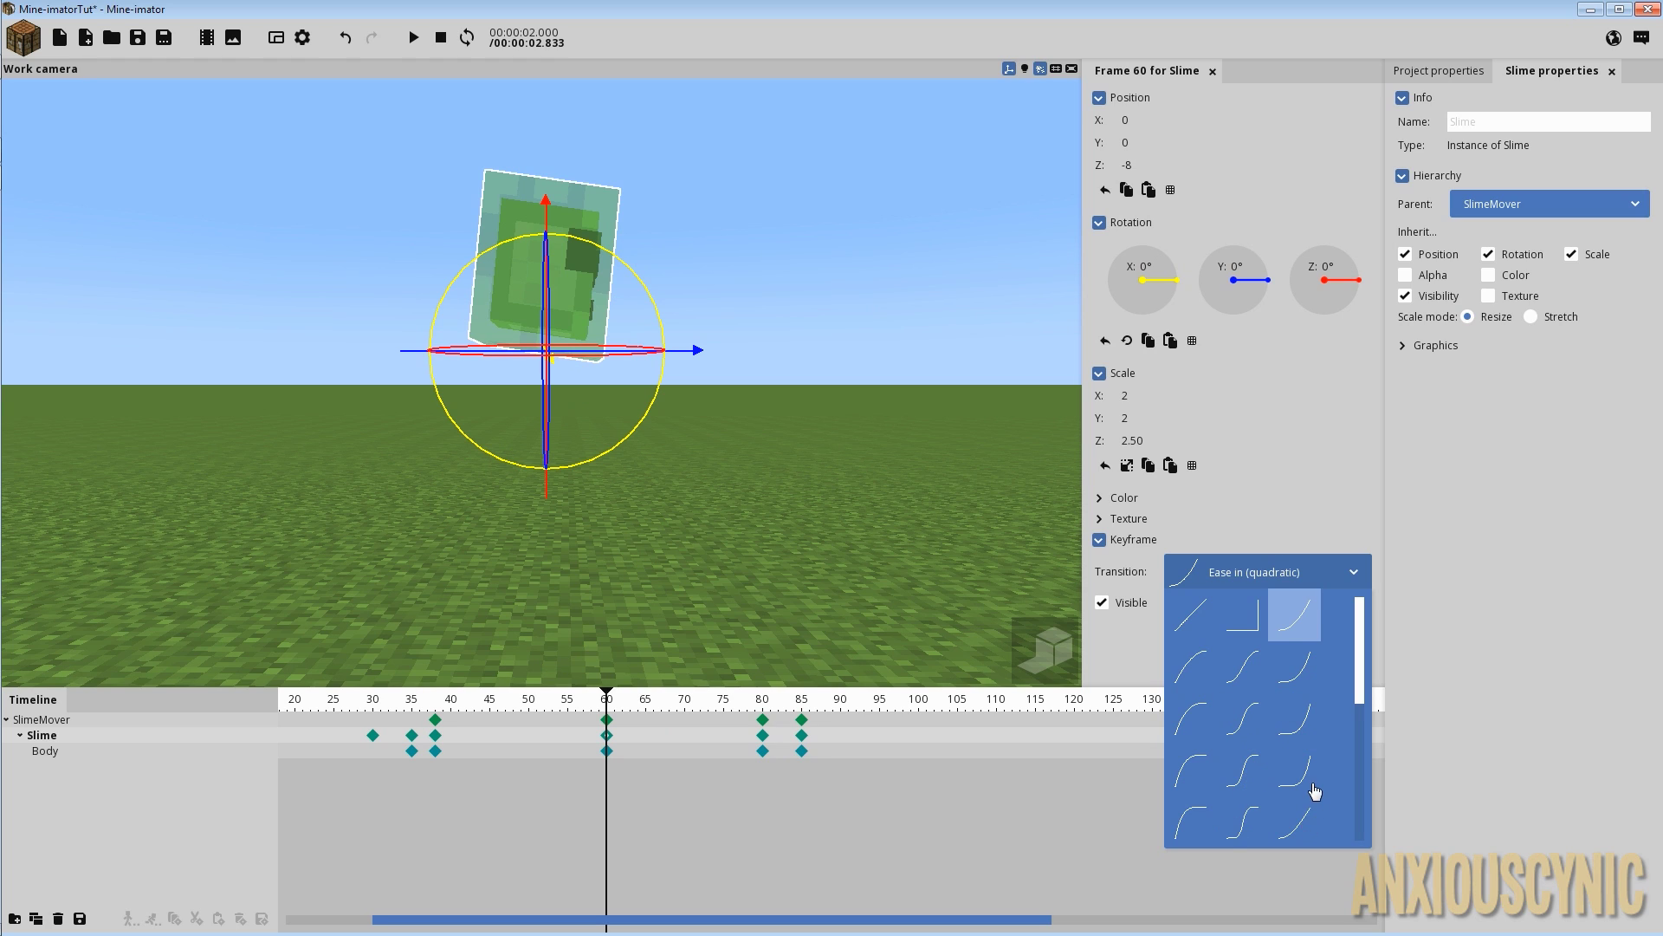
{"action": "left_click", "coordinate": [918, 792]}
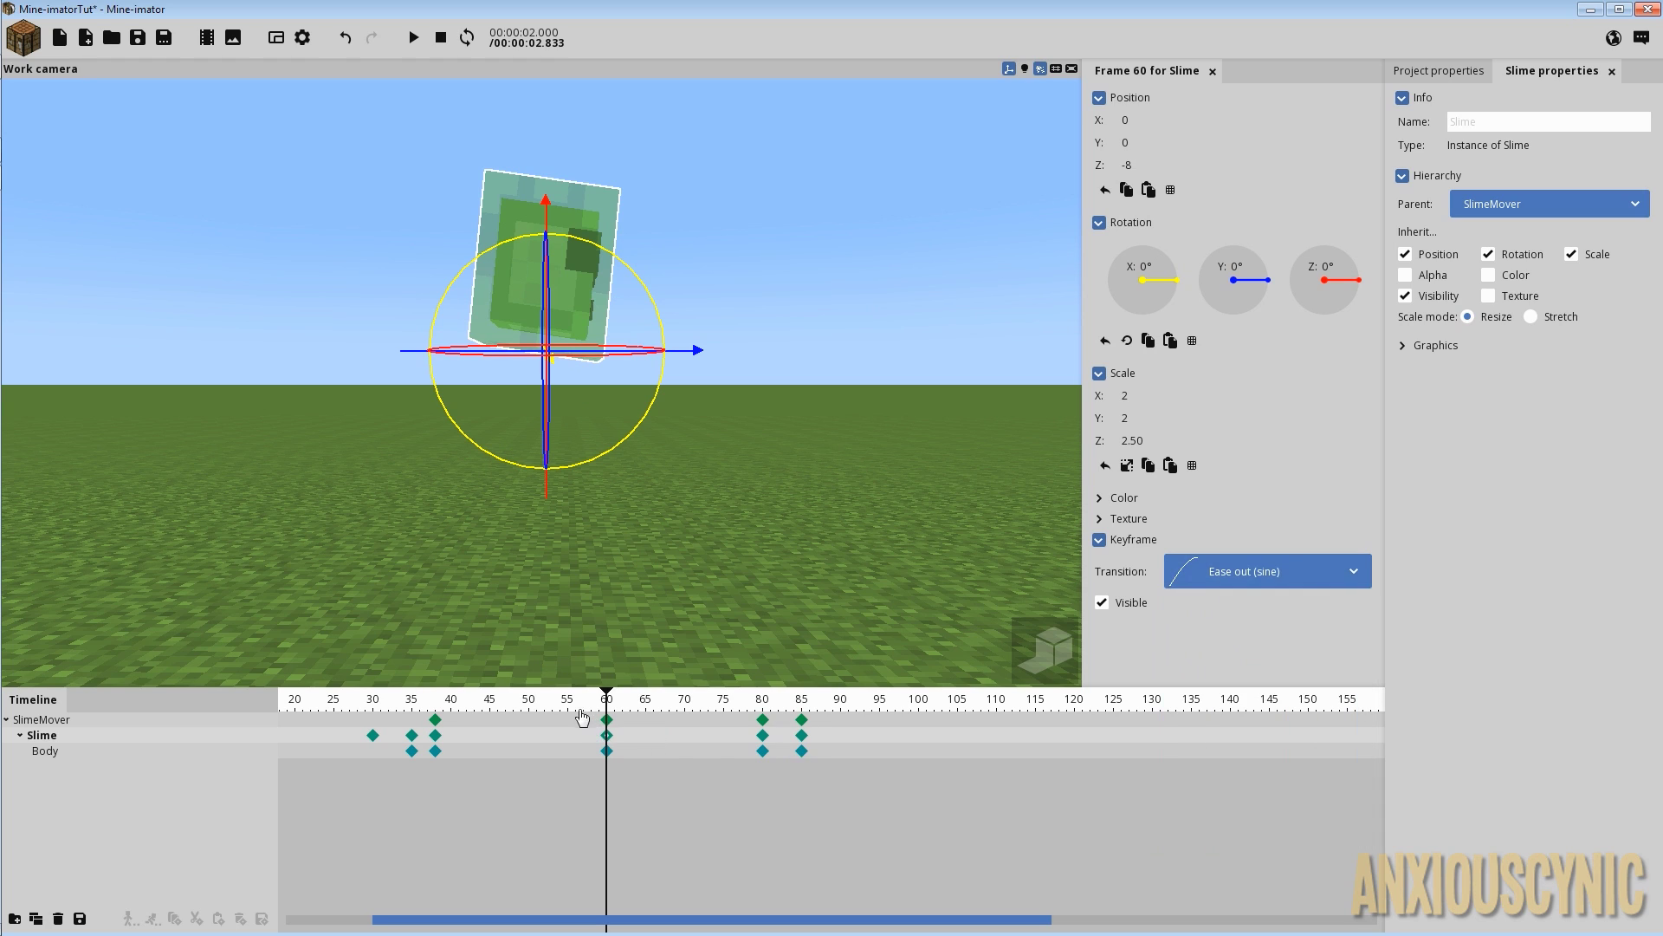
{"action": "left_click_drag", "start_coordinate": [585, 711], "coordinate": [436, 703]}
{"action": "key", "text": "space"}
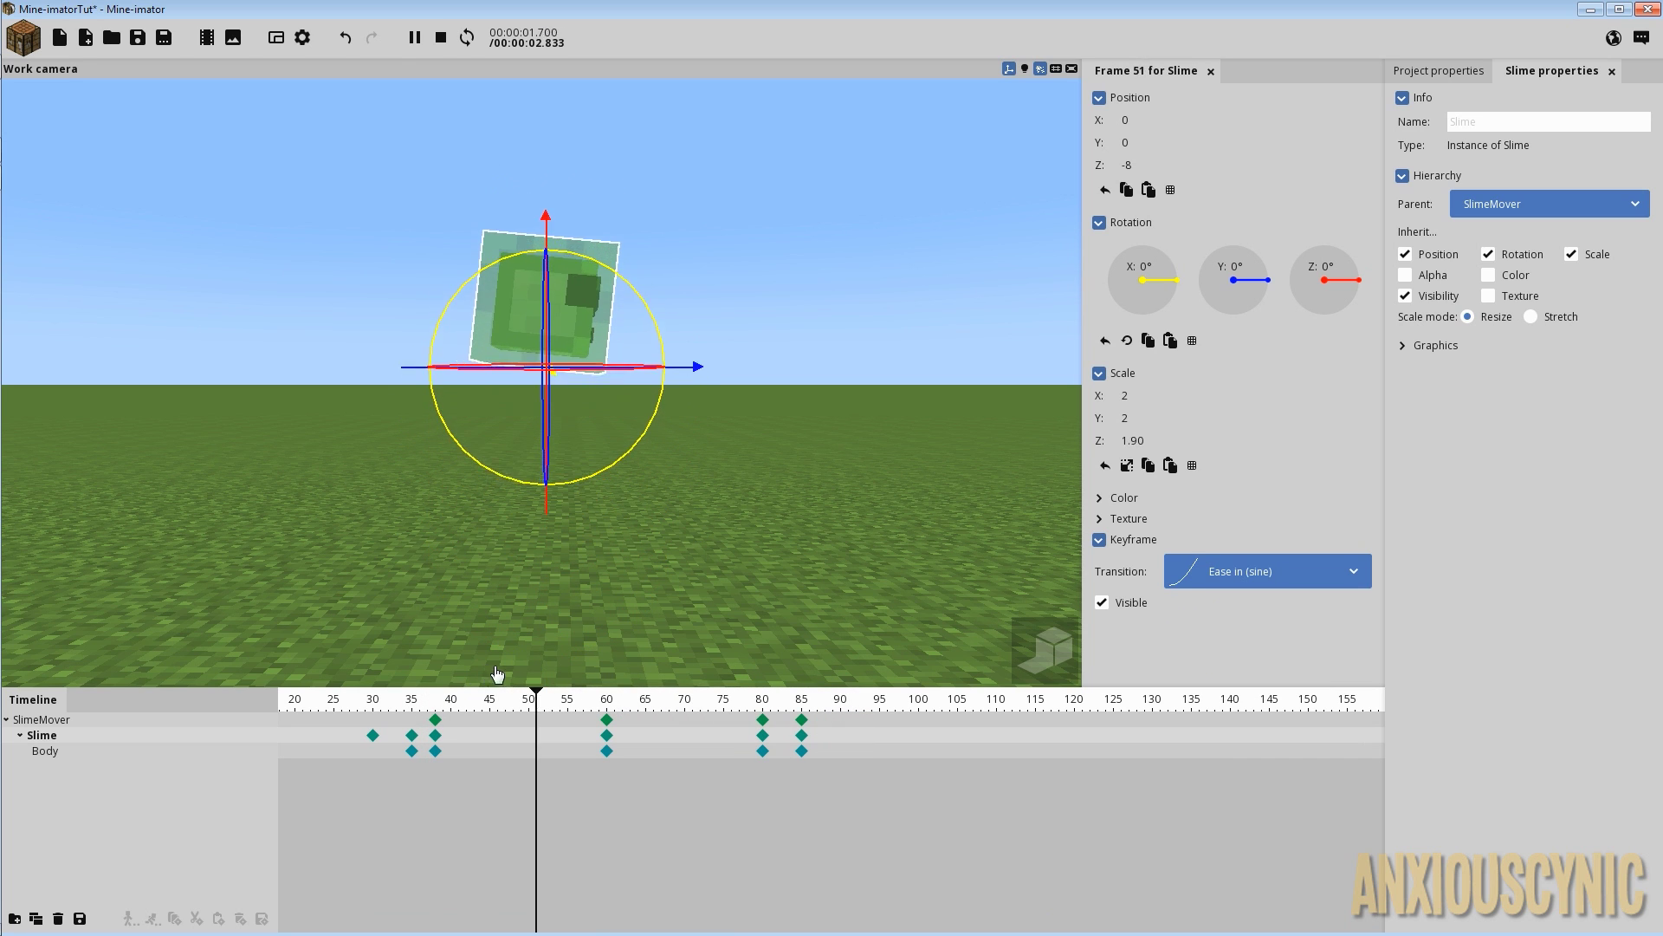
{"action": "left_click_drag", "start_coordinate": [732, 703], "coordinate": [827, 712]}
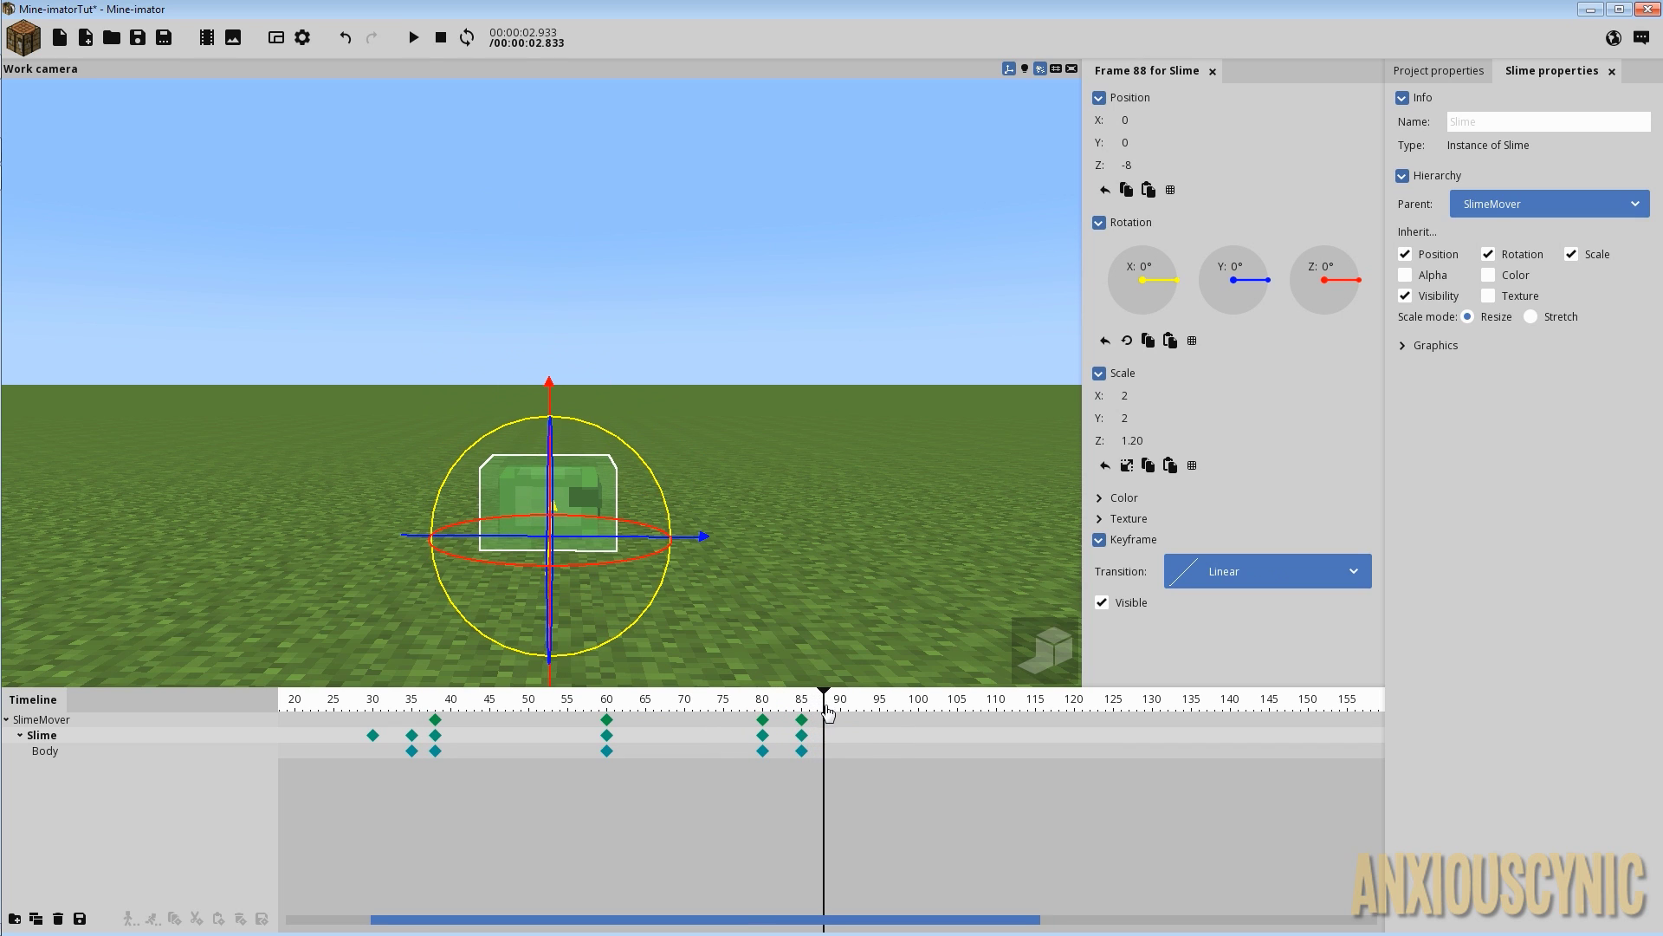
Set the transition of Slime's frame 80 keyframe to Ease out (bounce) and replay the landing from about frame 51.
{"action": "left_click", "coordinate": [763, 751]}
{"action": "left_click", "coordinate": [762, 735]}
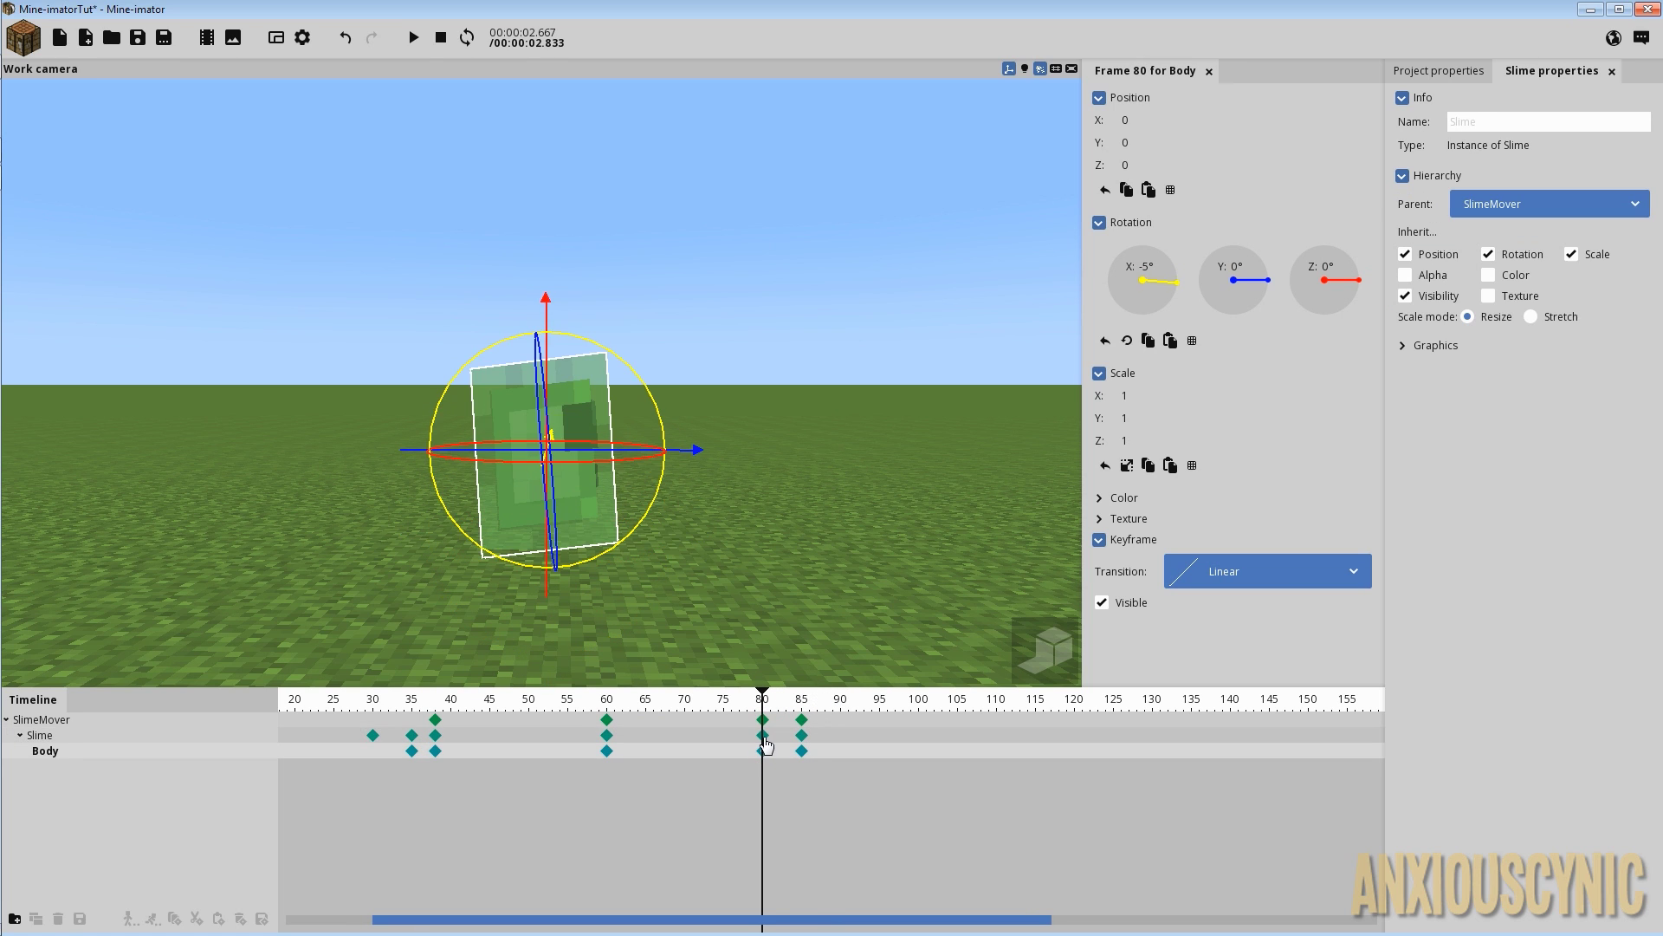
{"action": "left_click", "coordinate": [1226, 580]}
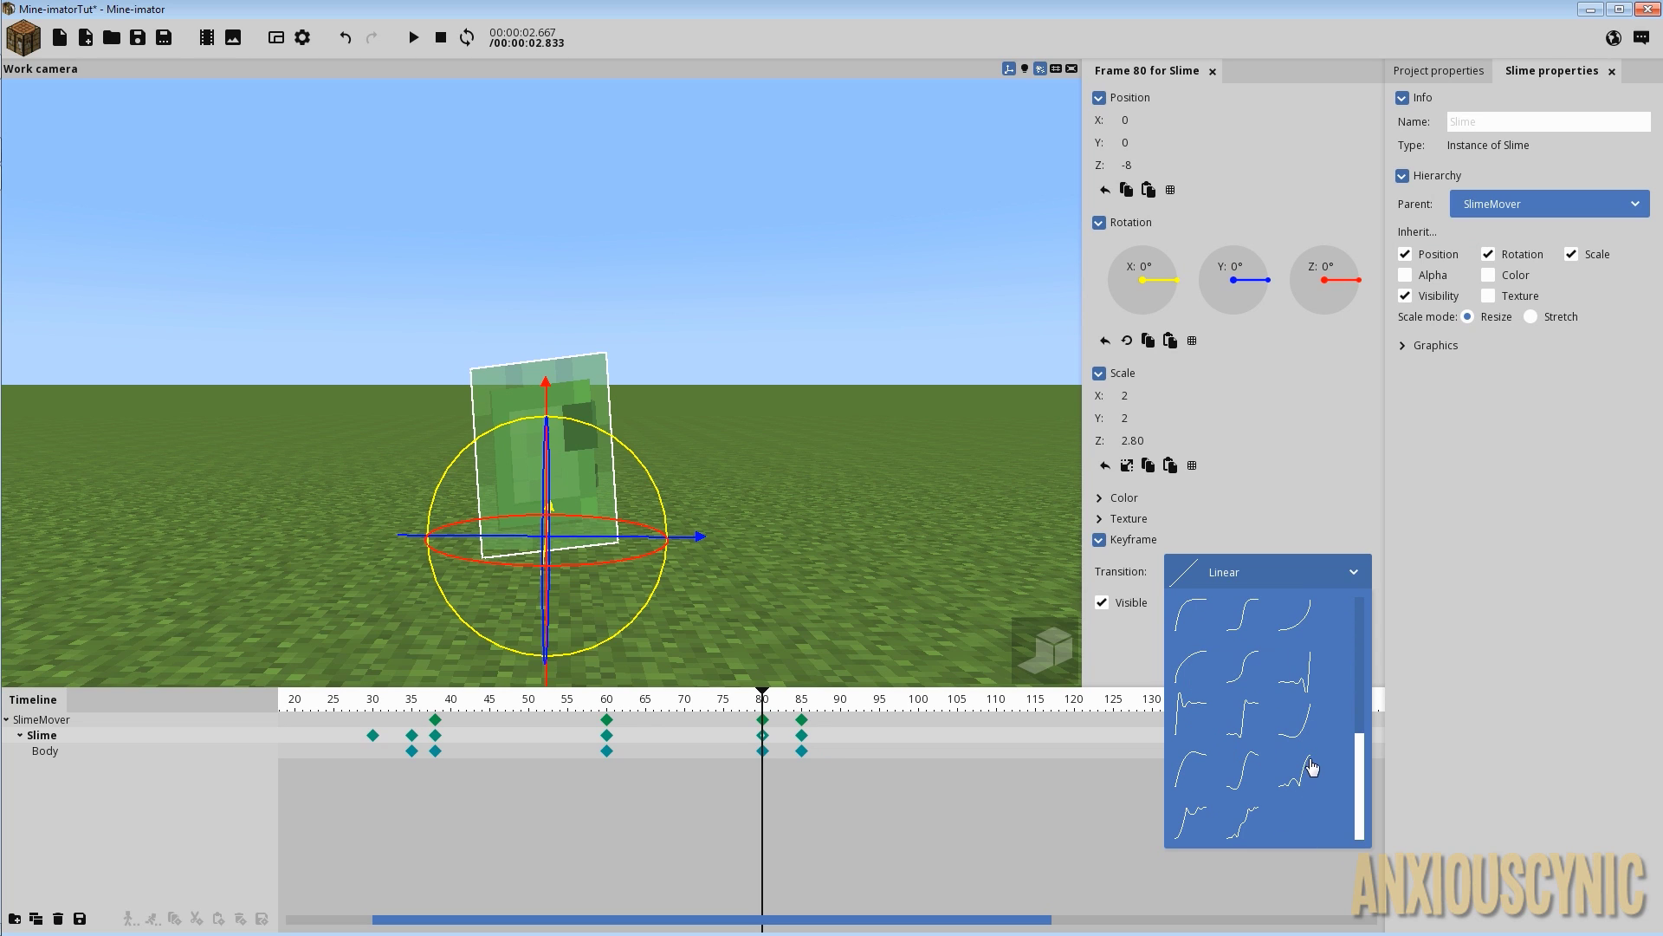
{"action": "left_click", "coordinate": [1188, 818]}
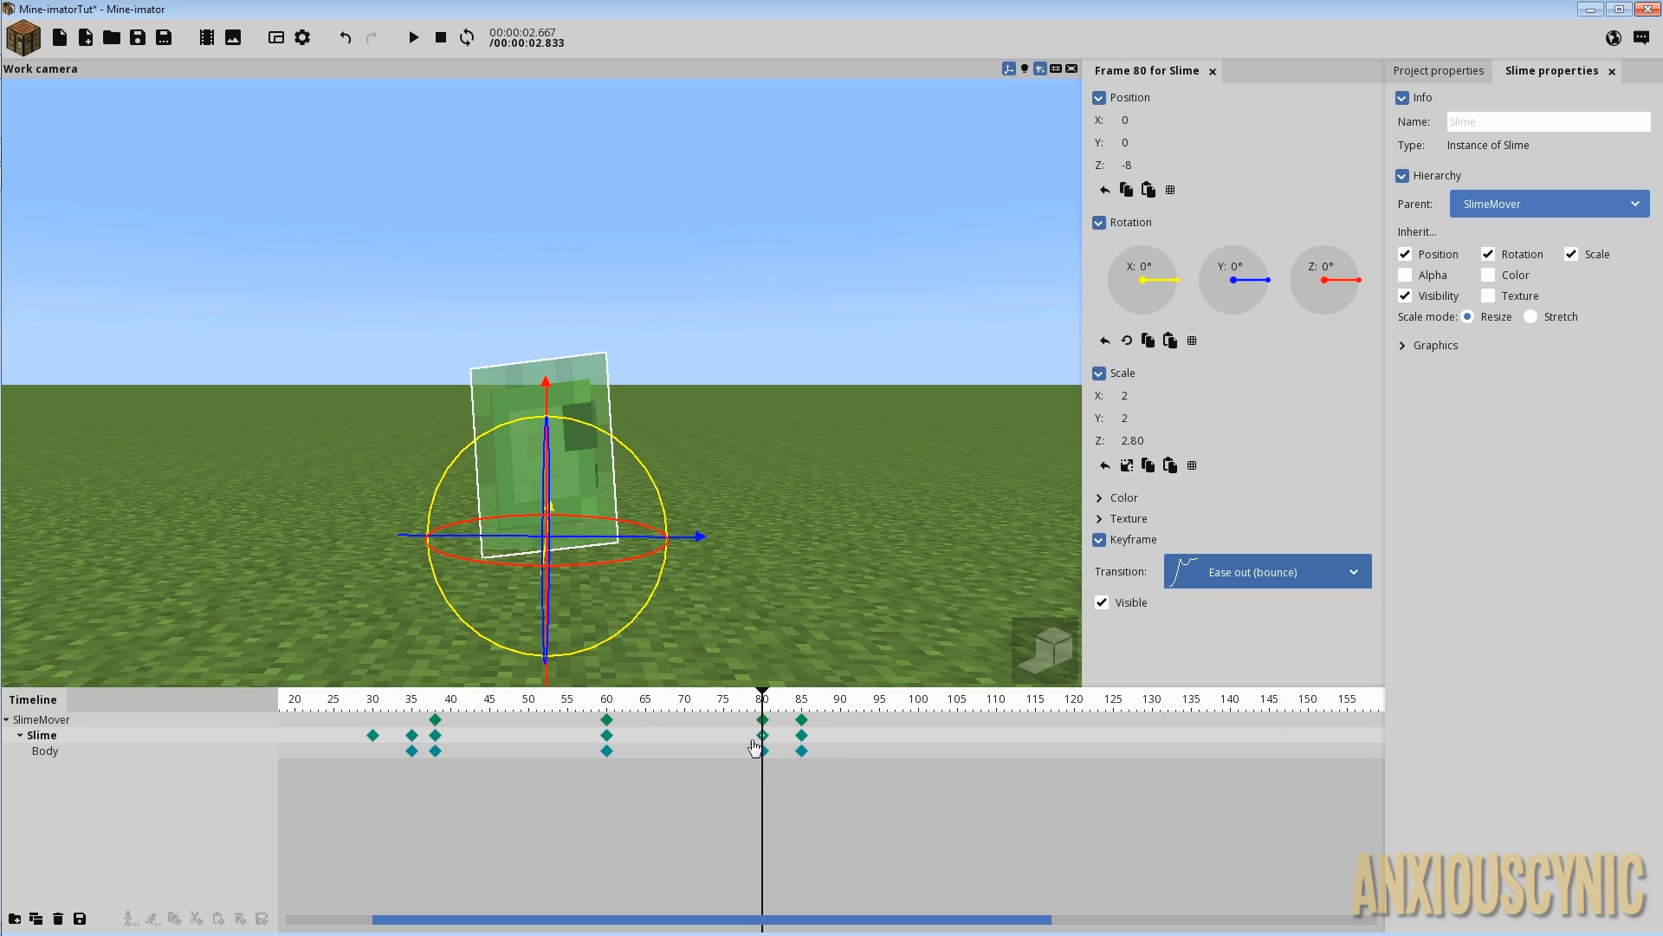
{"action": "left_click", "coordinate": [531, 707]}
{"action": "key", "text": "space"}
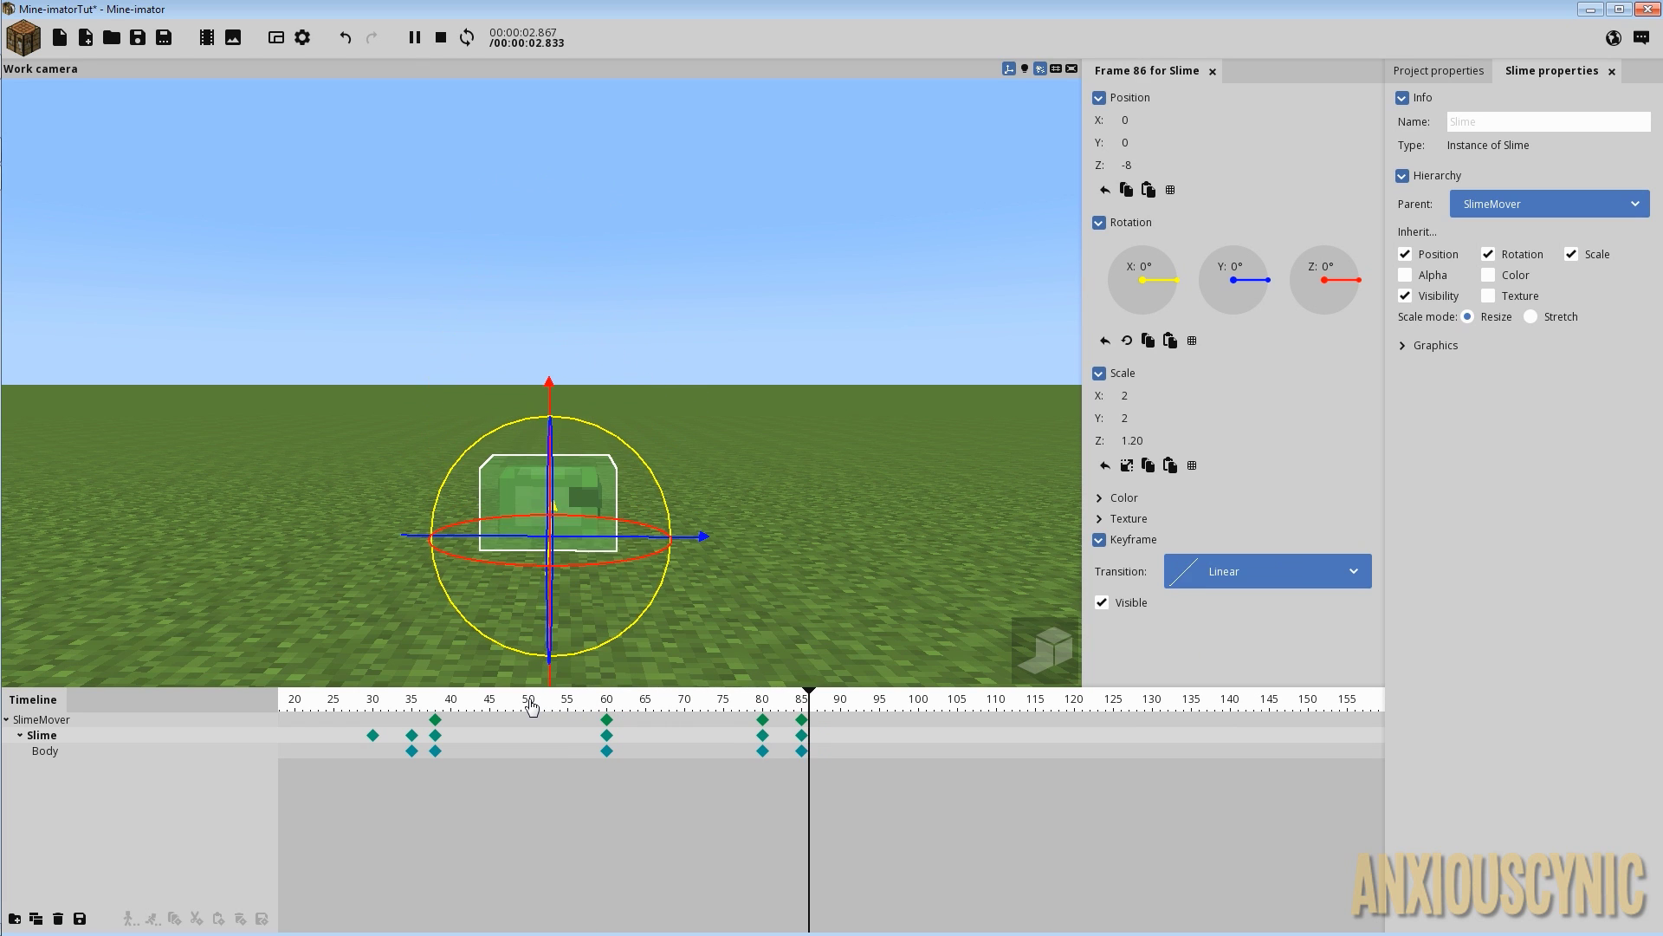
{"action": "left_click", "coordinate": [532, 708]}
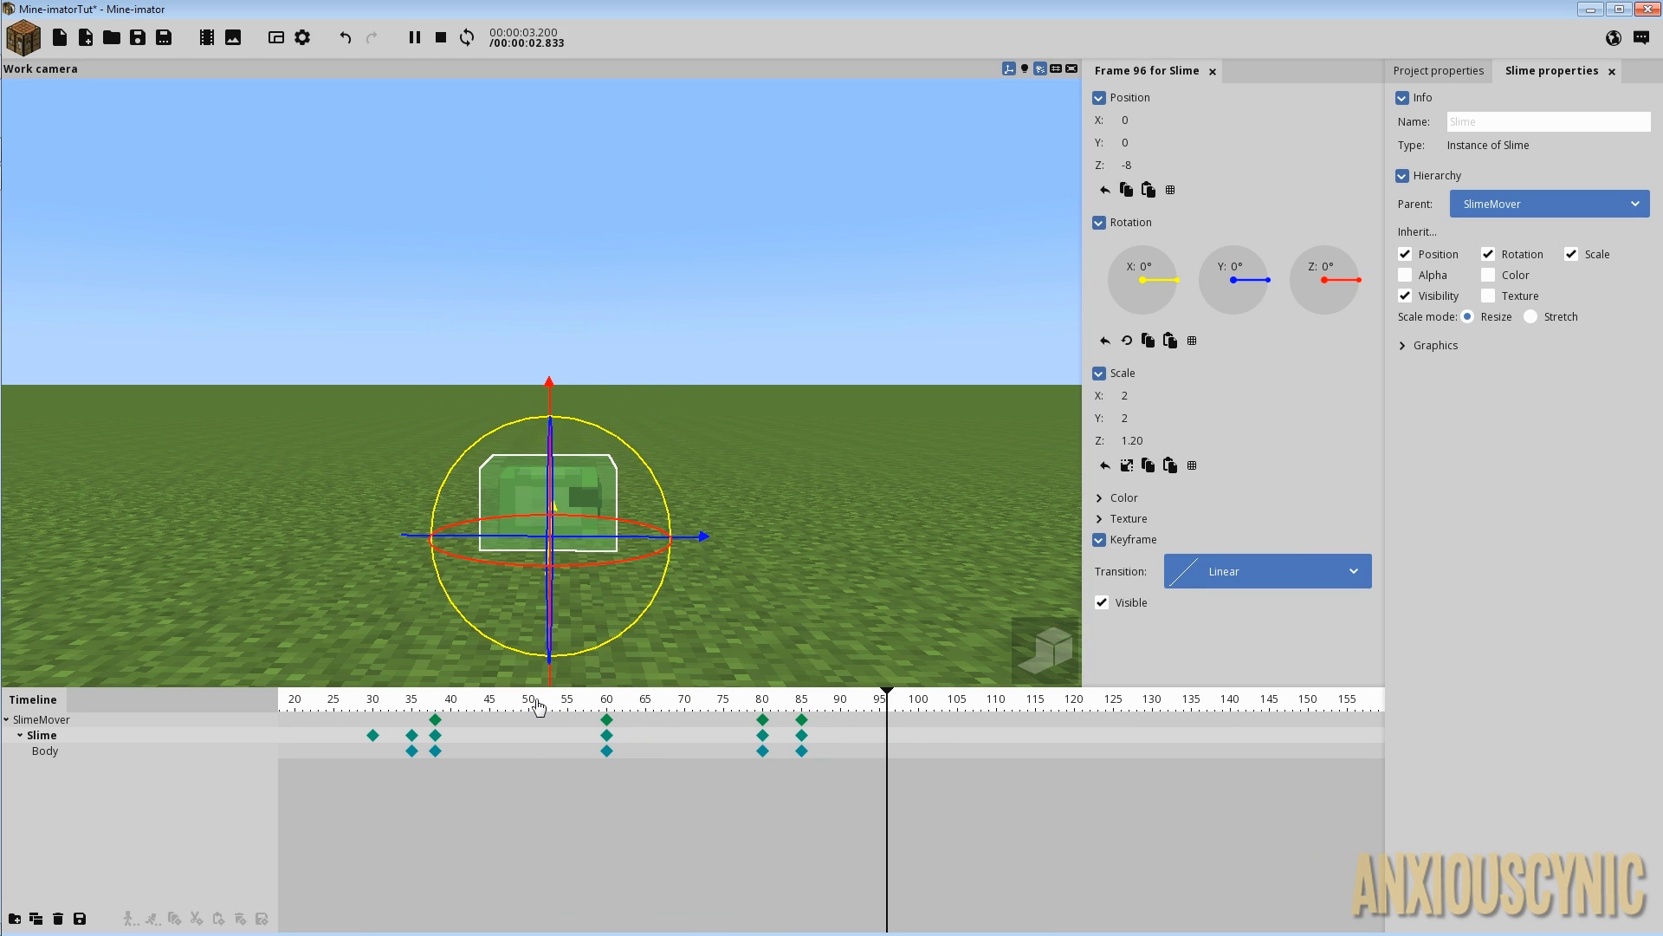
{"action": "left_click", "coordinate": [535, 707]}
{"action": "key", "text": "space"}
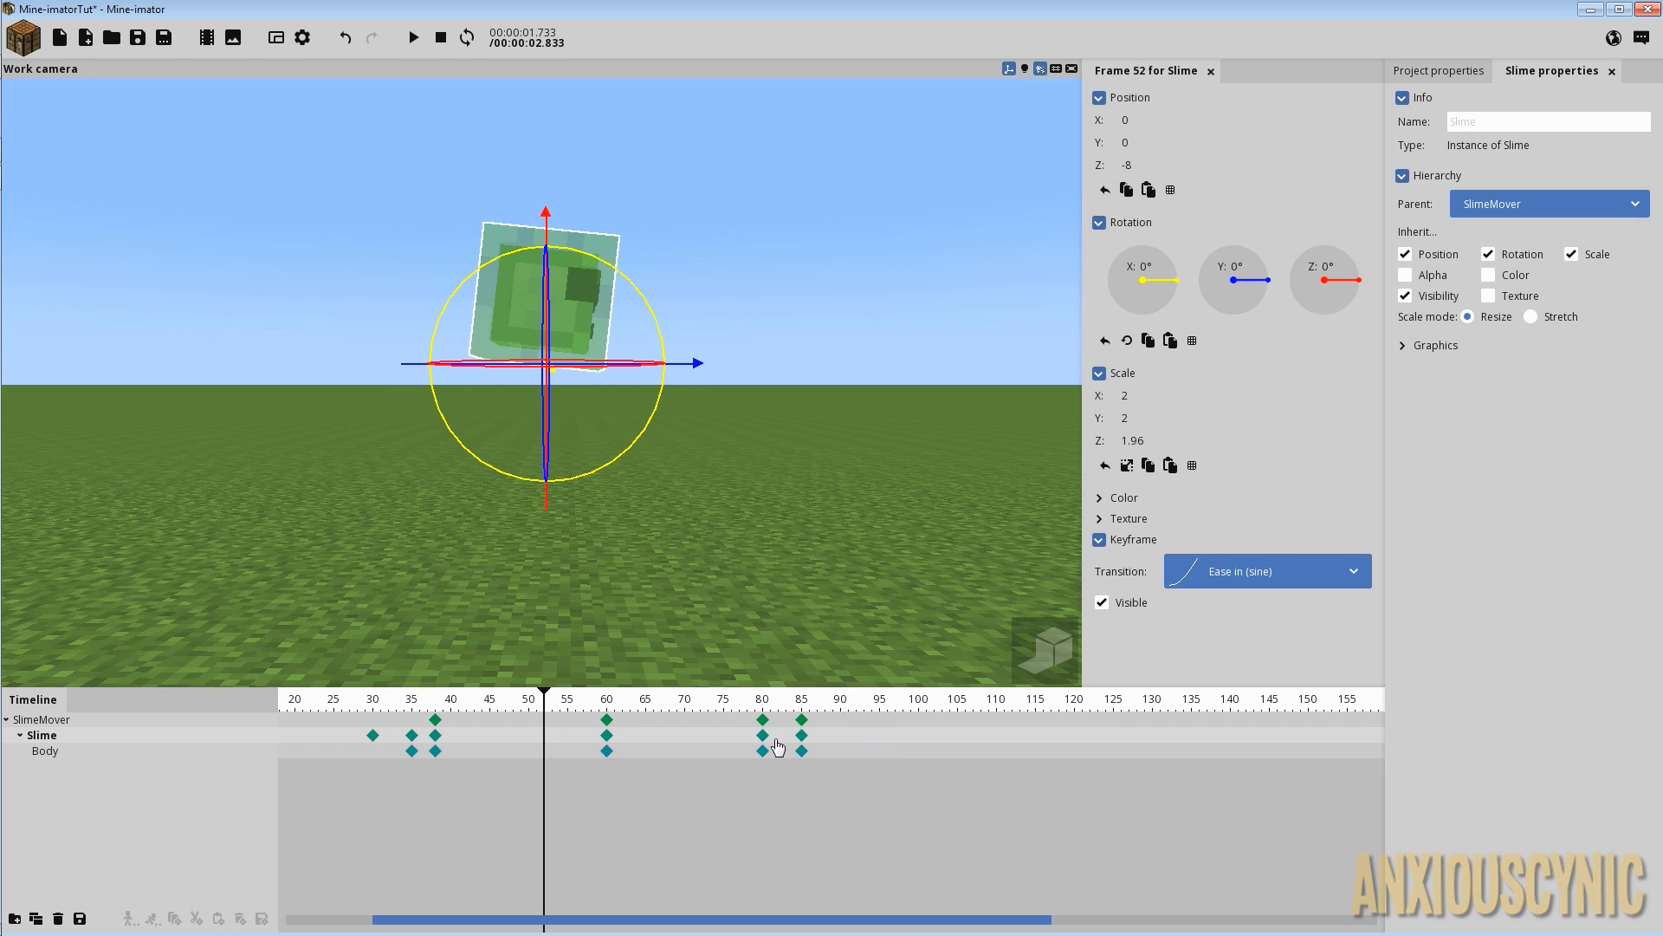
Move Slime's frame 85 landing keyframe to frame 90 and play the jump again.
{"action": "left_click", "coordinate": [802, 721]}
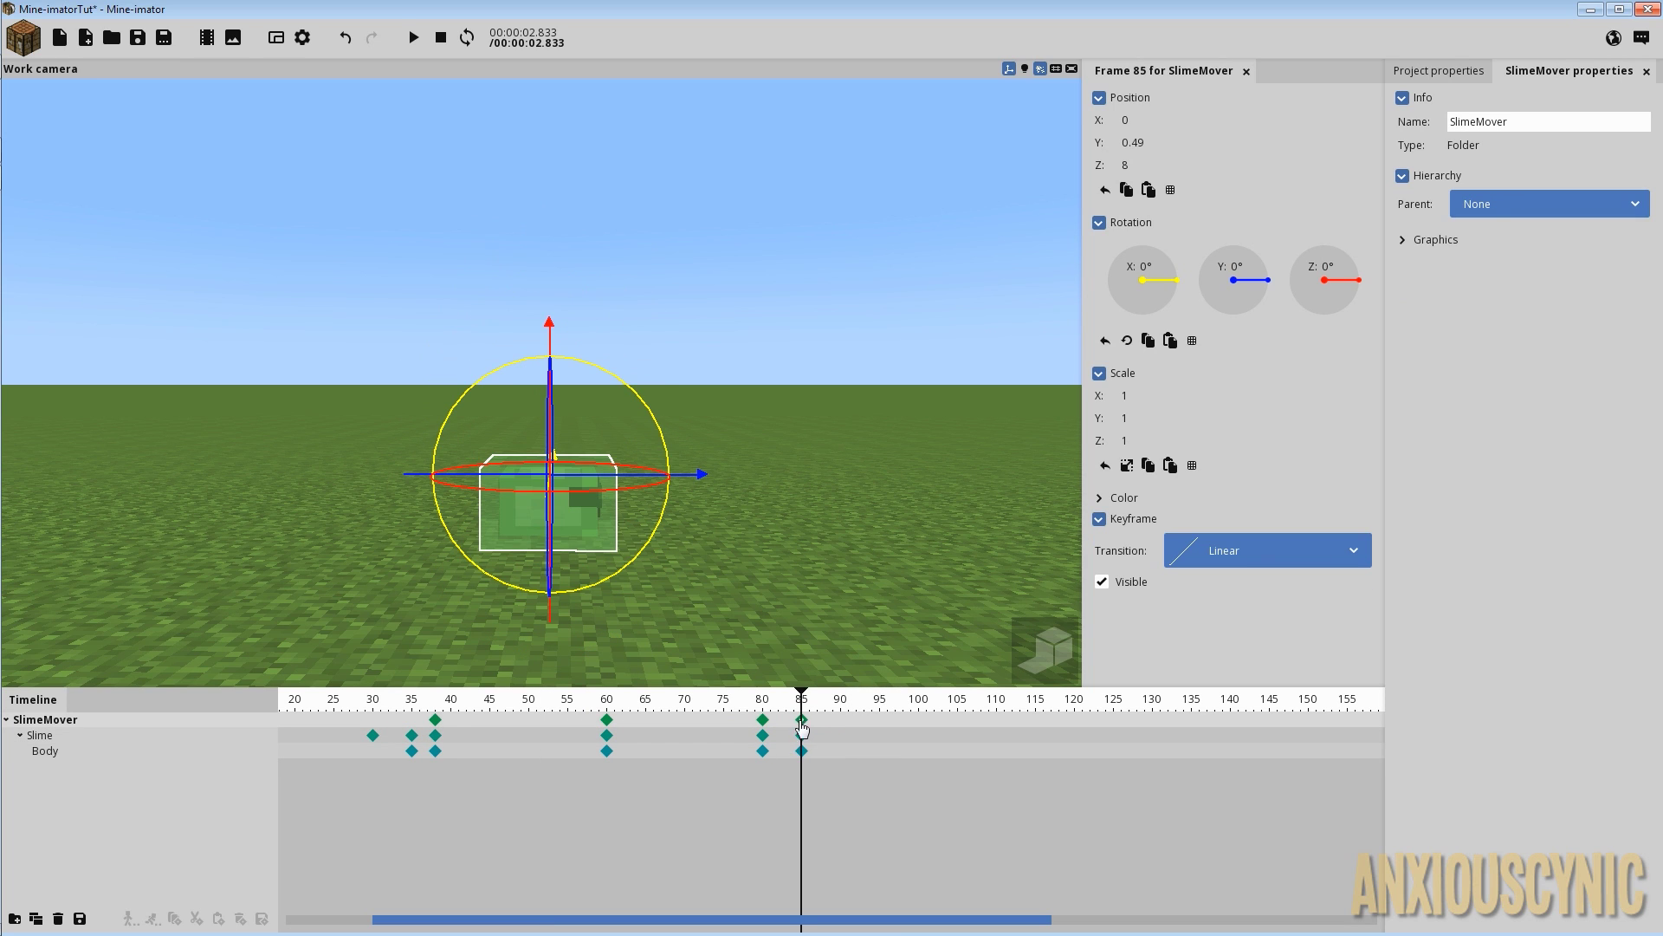
{"action": "mouse_move", "coordinate": [802, 709]}
{"action": "left_mouse_down"}
{"action": "mouse_move", "coordinate": [754, 709]}
{"action": "mouse_move", "coordinate": [802, 709]}
{"action": "left_mouse_up"}
{"action": "left_click", "coordinate": [803, 736]}
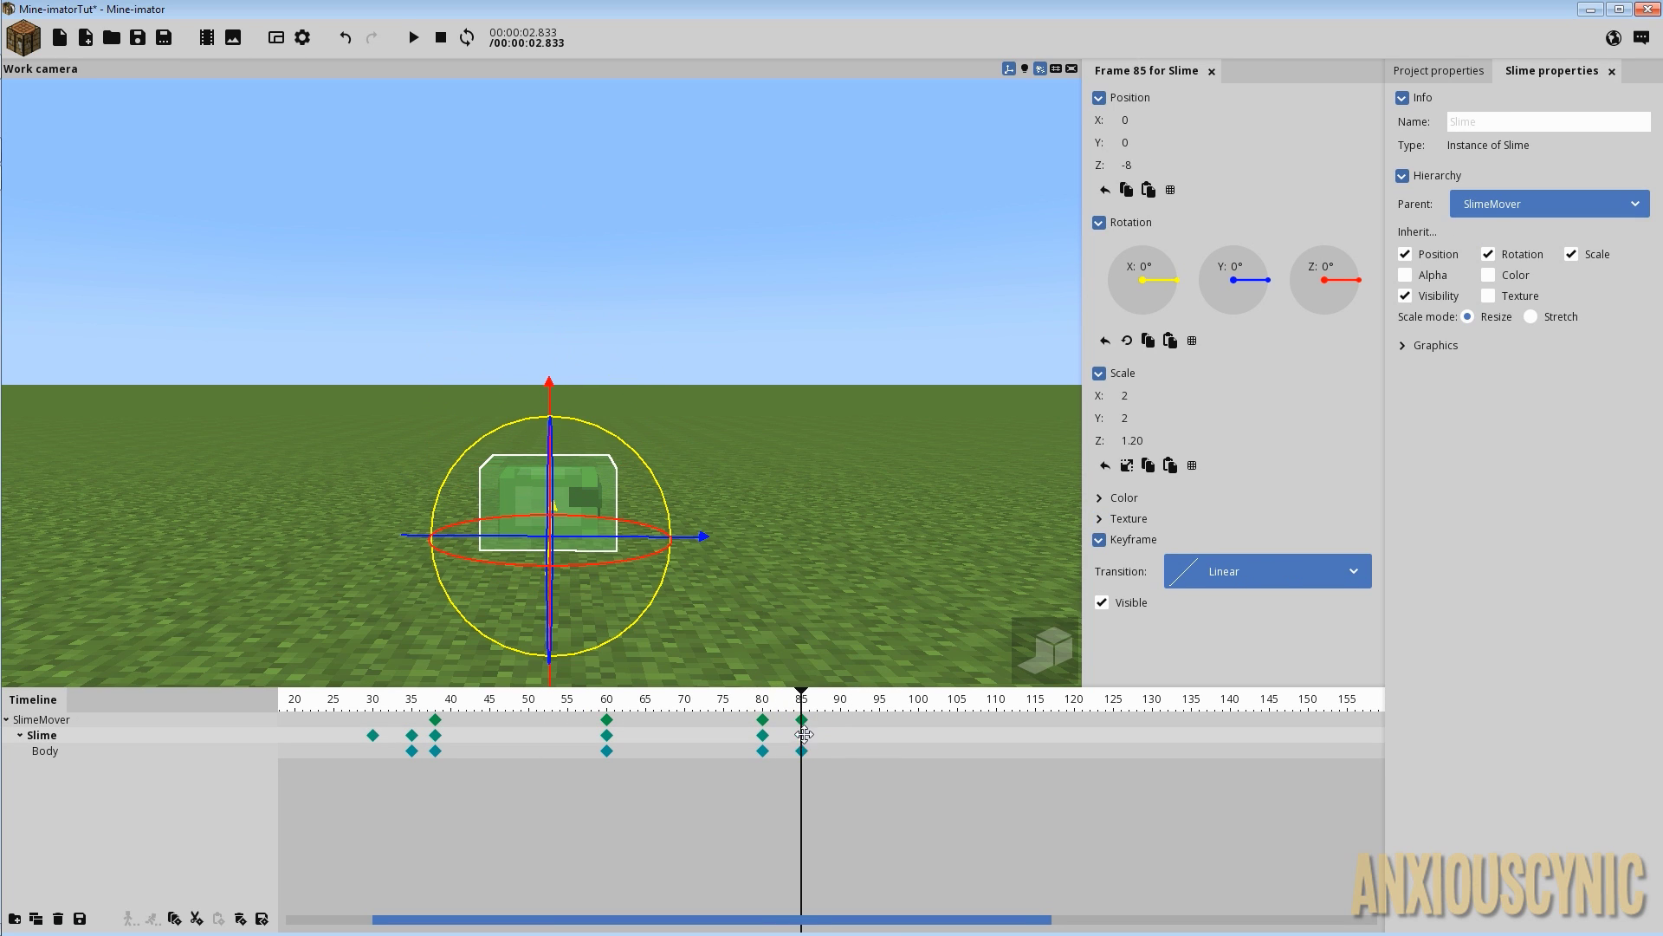
{"action": "key", "text": "space"}
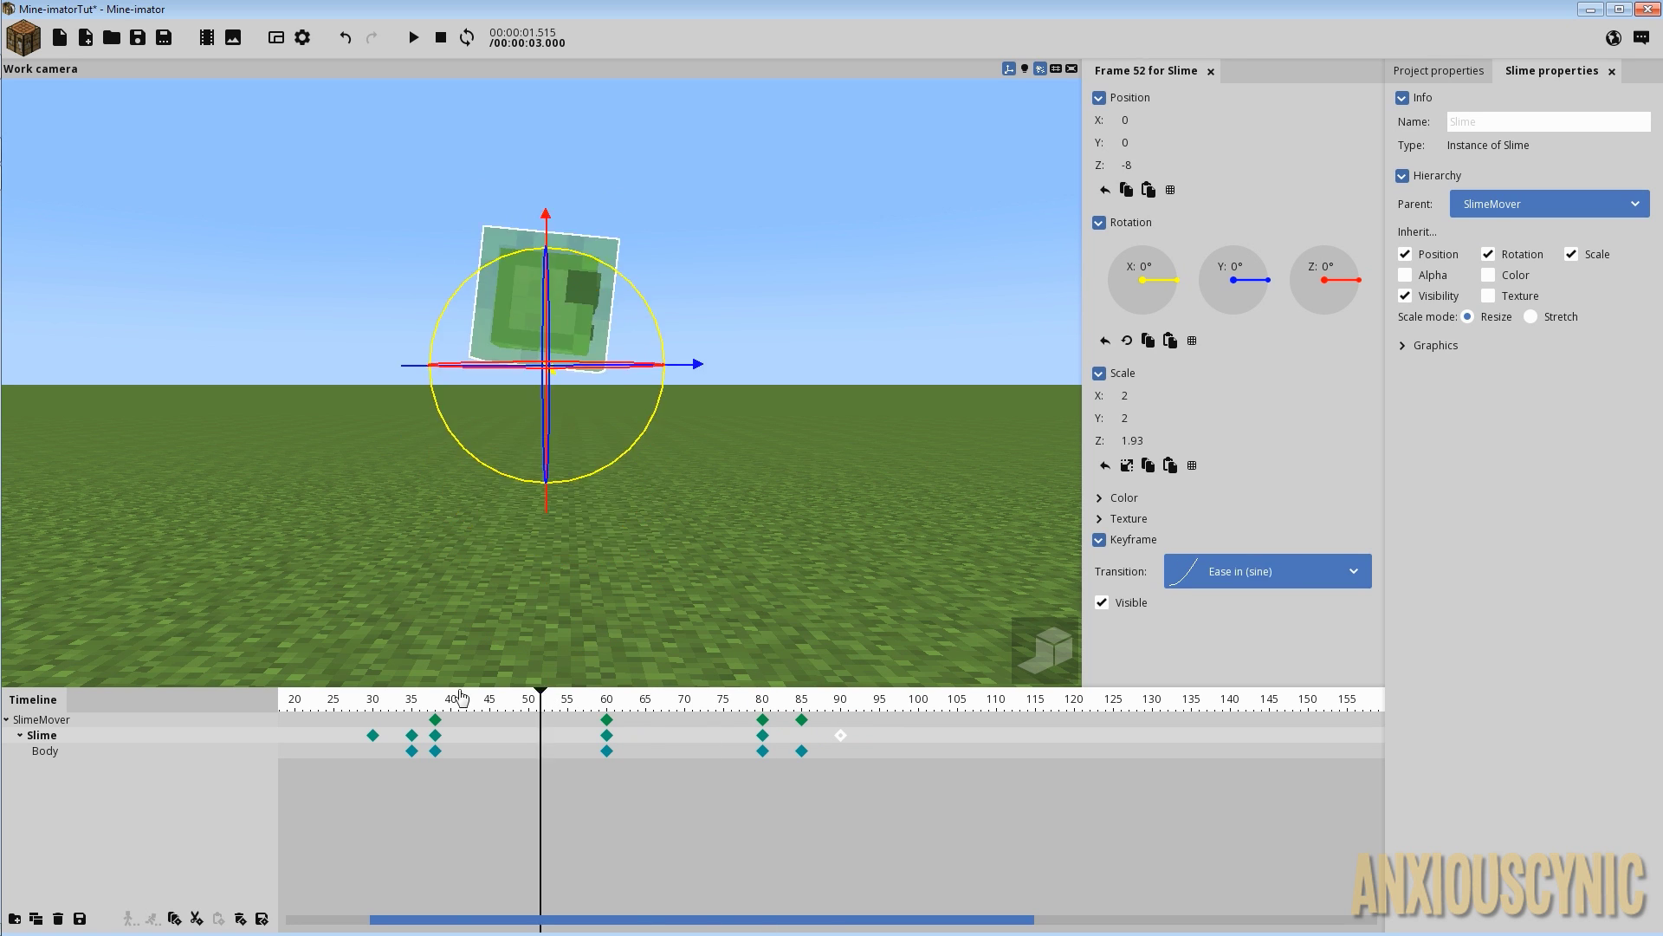
{"action": "left_click", "coordinate": [437, 704]}
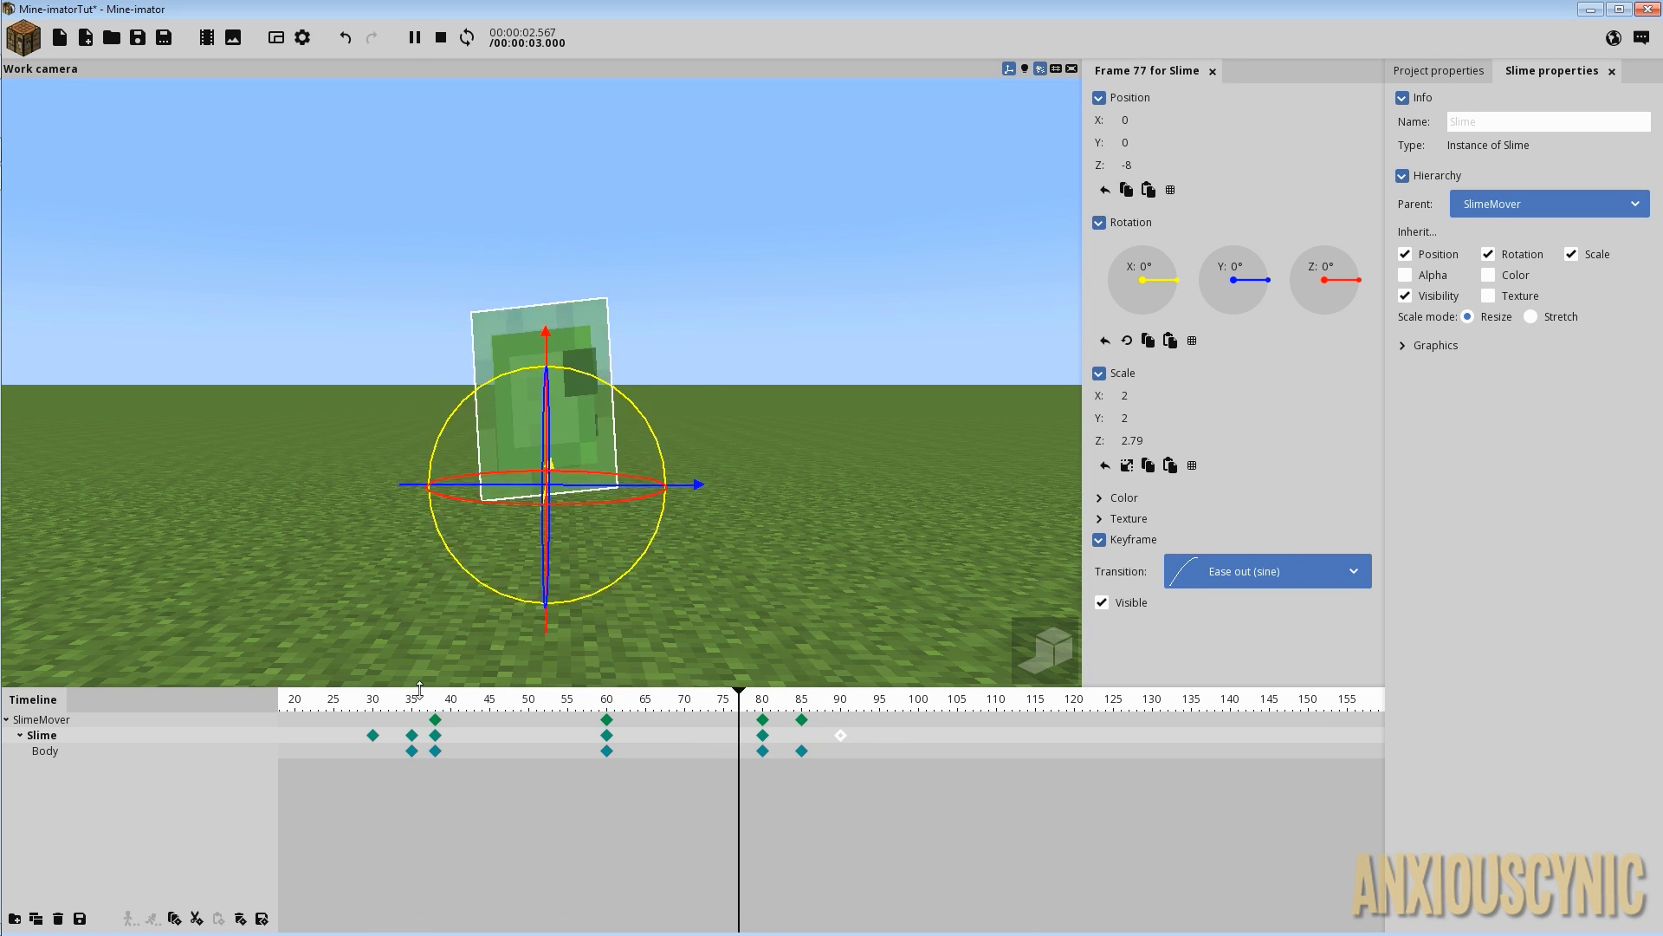
Try moving Slime's frame 60 keyframe to frame 55 and play the jump from about frame 26.
{"action": "left_click", "coordinate": [564, 703]}
{"action": "mouse_move", "coordinate": [566, 713]}
{"action": "left_mouse_down"}
{"action": "mouse_move", "coordinate": [638, 712]}
{"action": "mouse_move", "coordinate": [567, 735]}
{"action": "left_mouse_up"}
{"action": "left_click", "coordinate": [608, 736]}
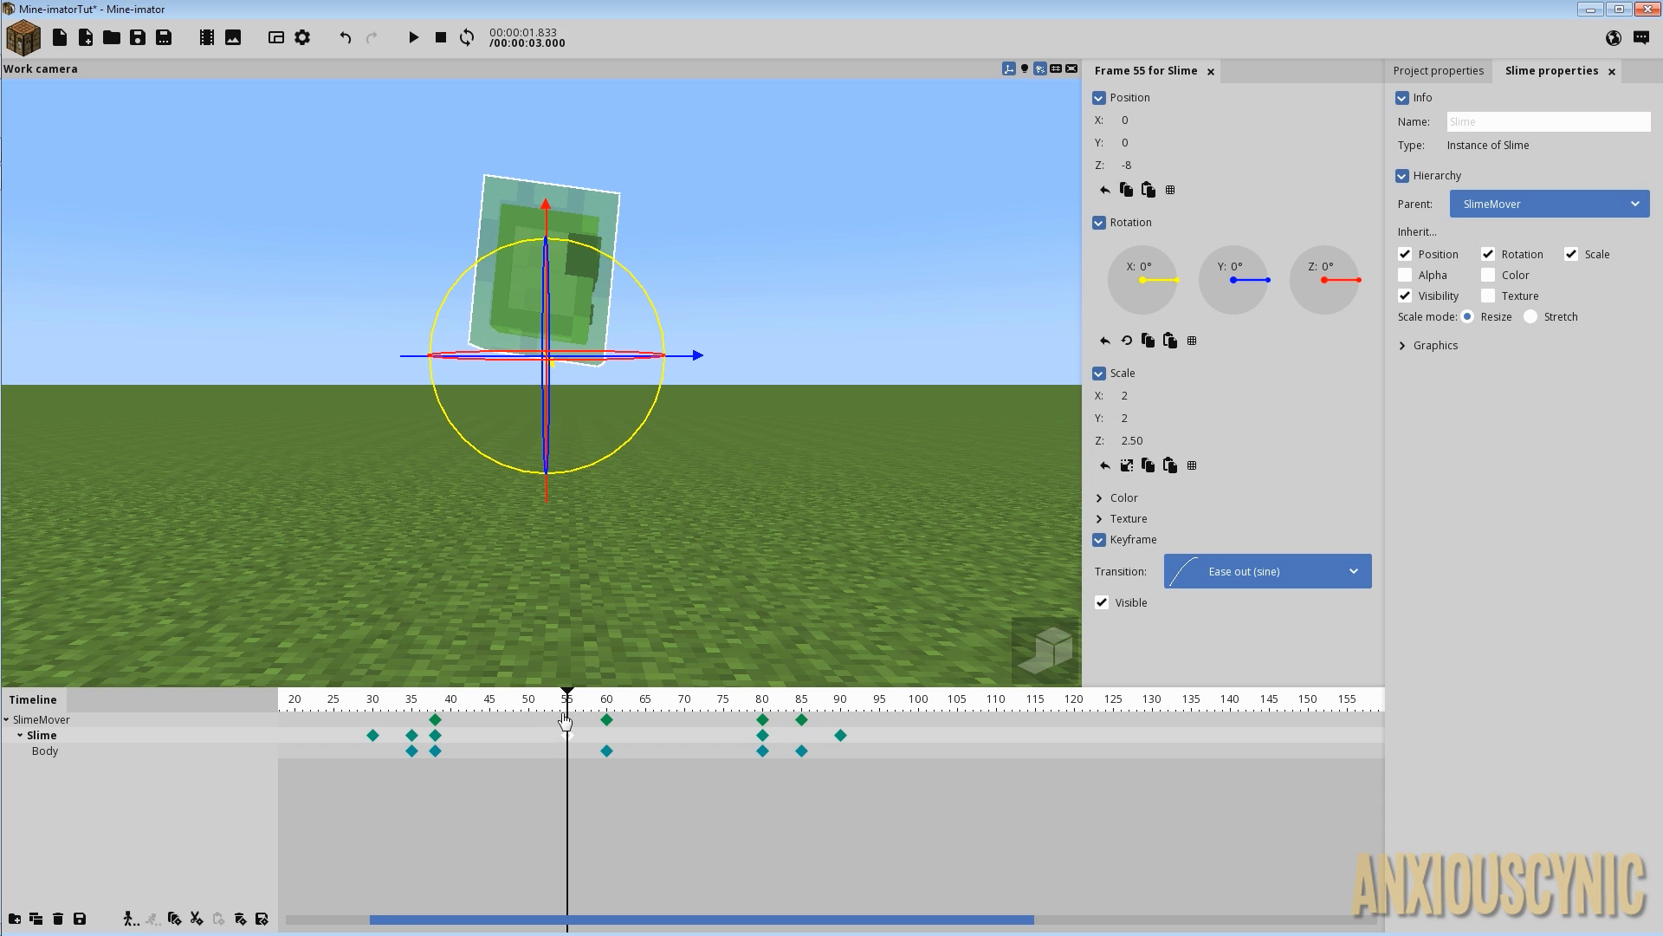
{"action": "left_click_drag", "start_coordinate": [567, 706], "coordinate": [350, 712]}
{"action": "key", "text": "space"}
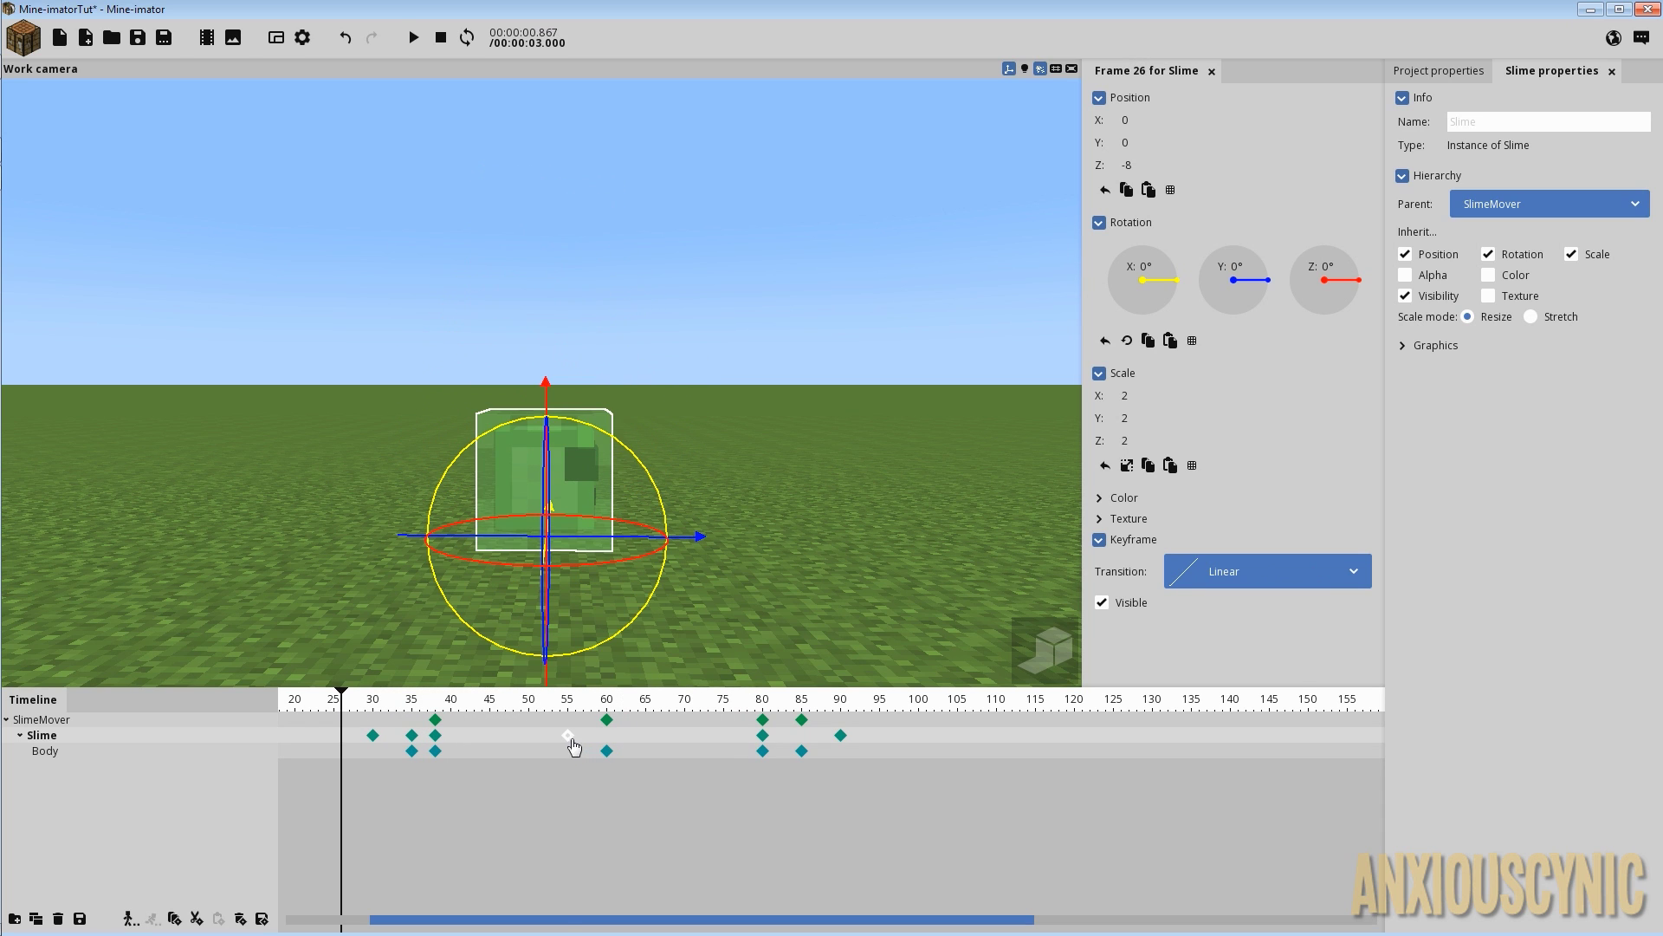
Move Slime's mid-air stretch keyframe to frame 57 and play from about frame 35.
{"action": "left_click_drag", "start_coordinate": [573, 745], "coordinate": [411, 712]}
{"action": "key", "text": "space"}
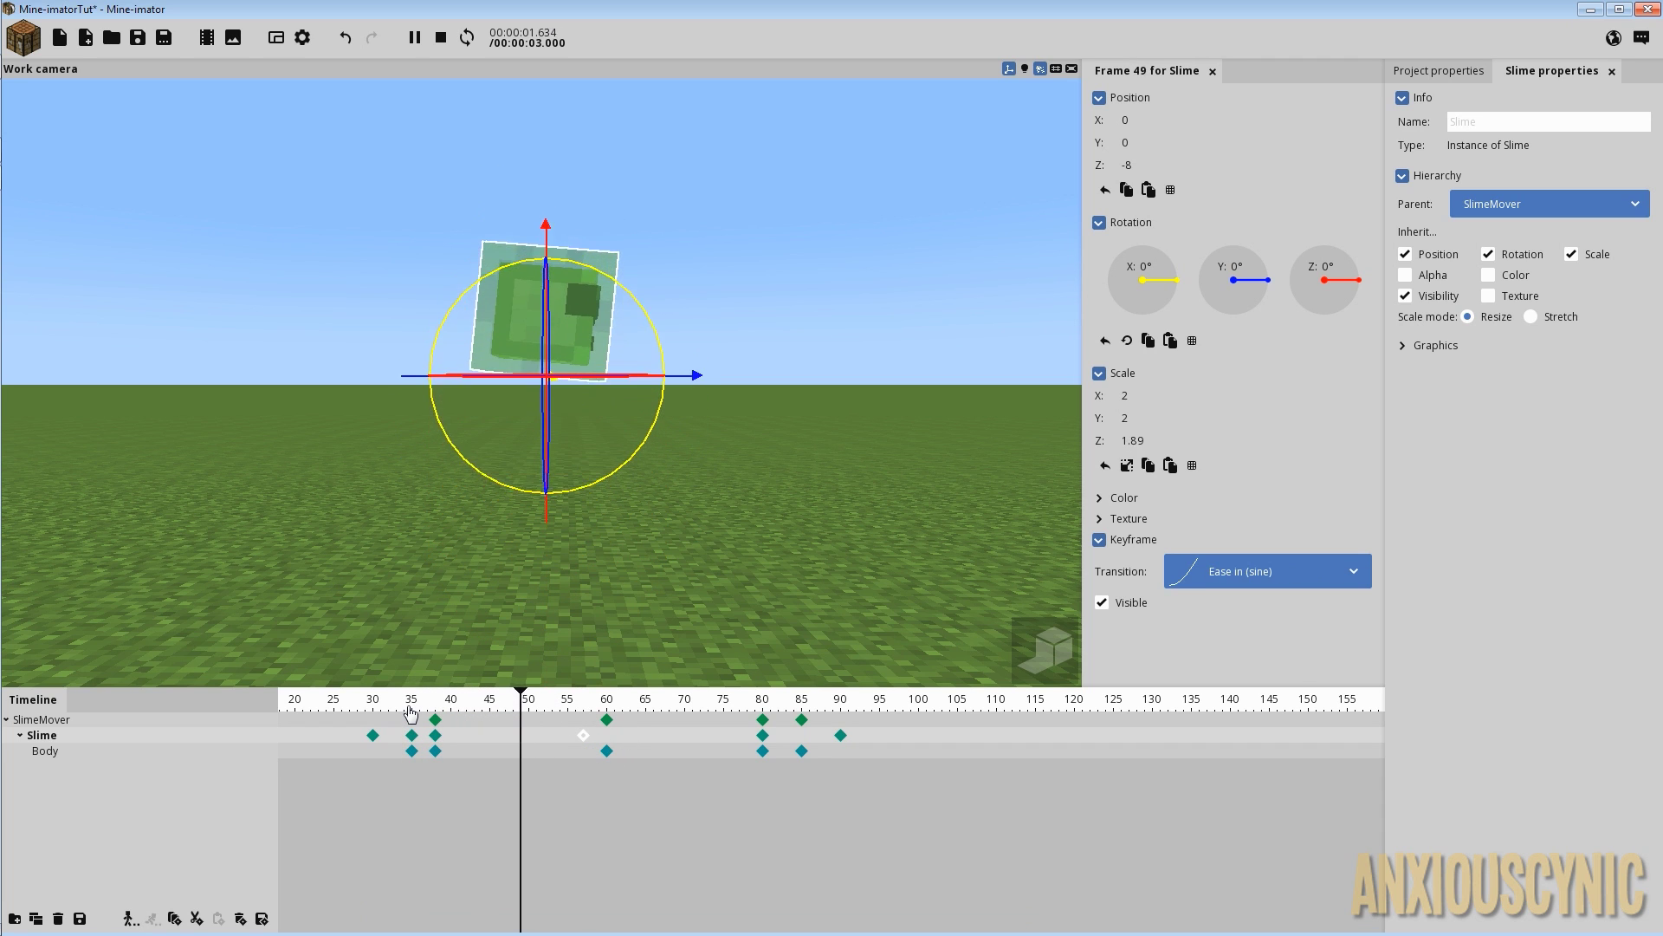
{"action": "left_click", "coordinate": [588, 736]}
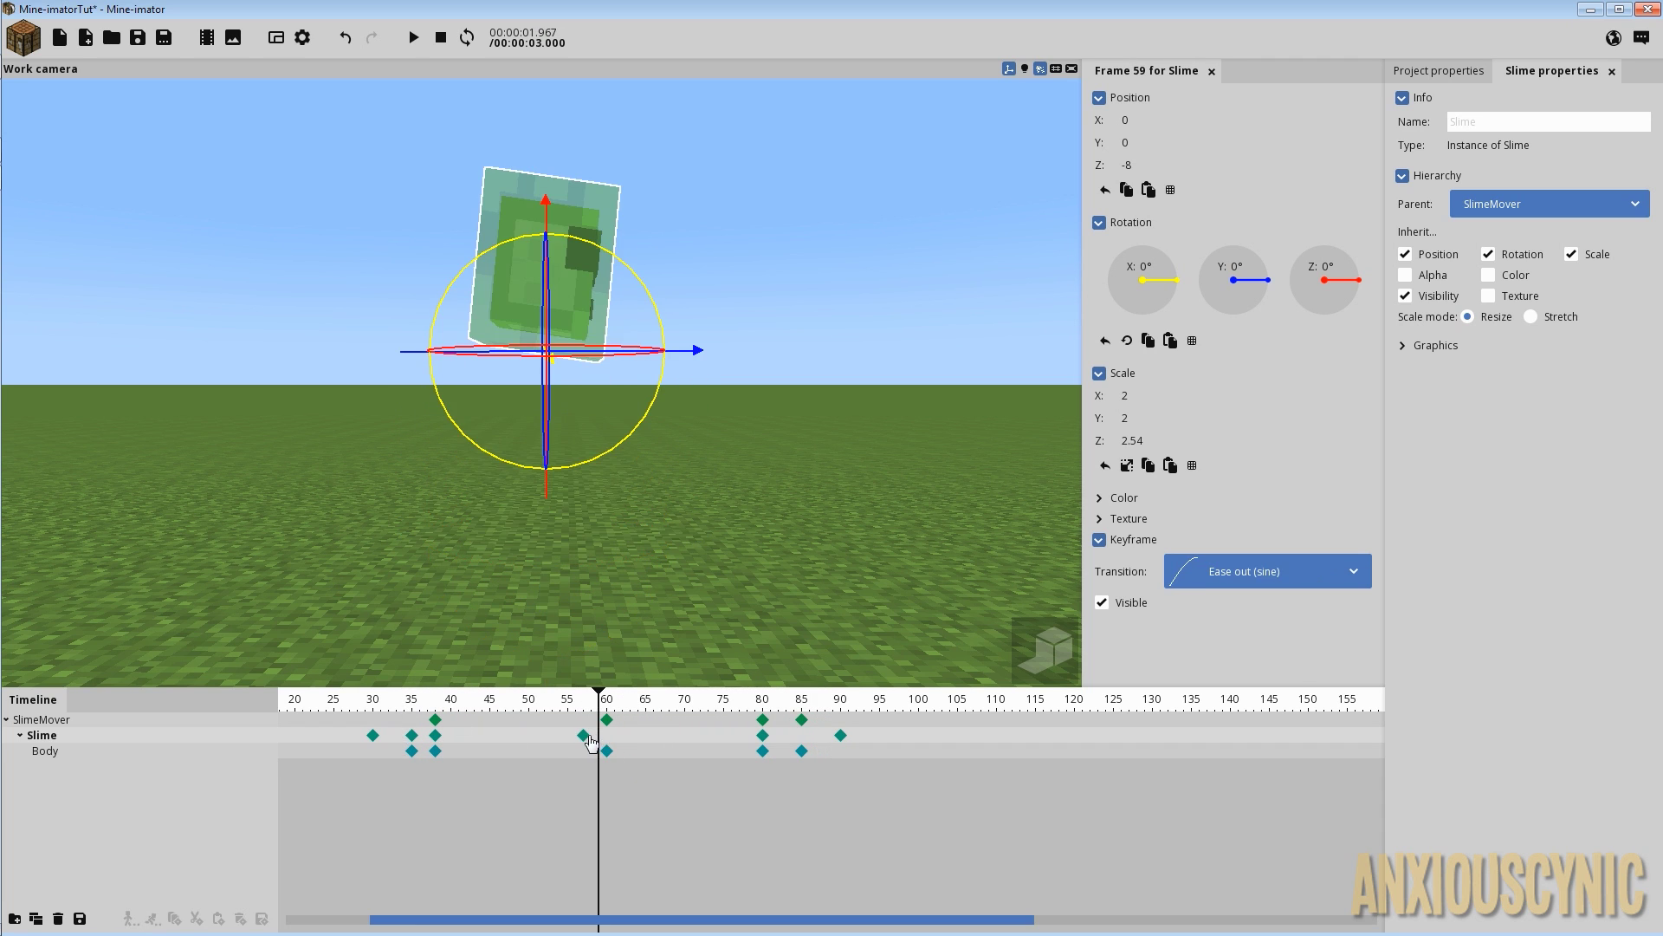
Set the Z scale of Slime's frame 80 keyframe to 3 and preview the fall leading into it.
{"action": "left_click_drag", "start_coordinate": [589, 710], "coordinate": [755, 712]}
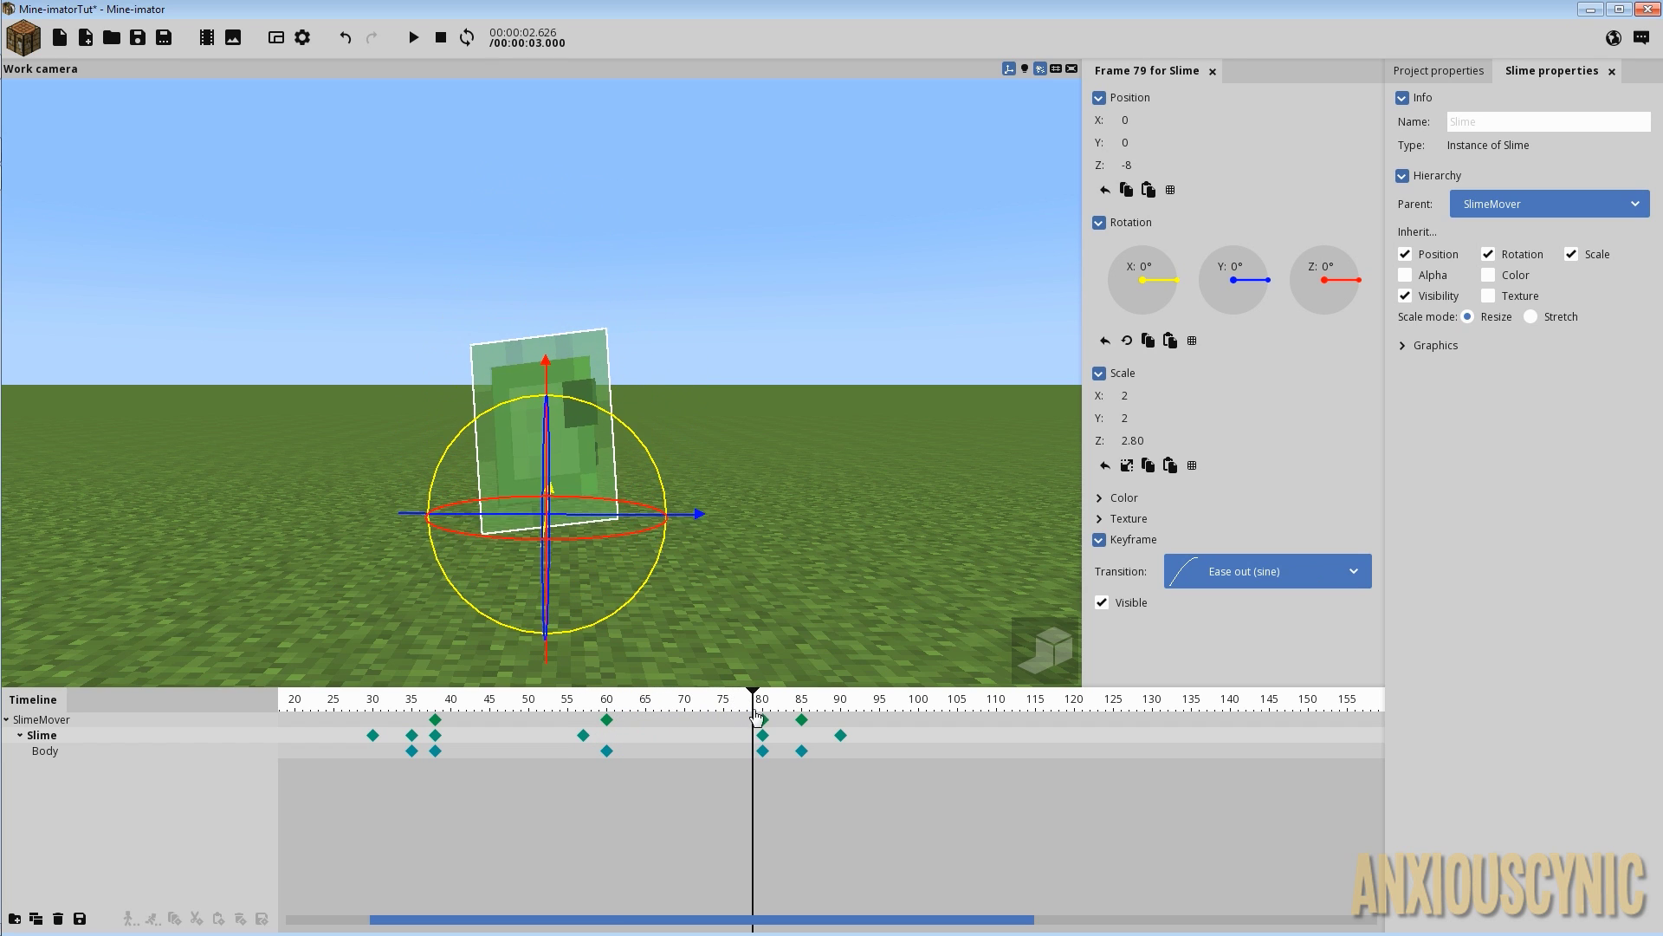
{"action": "left_click", "coordinate": [765, 738]}
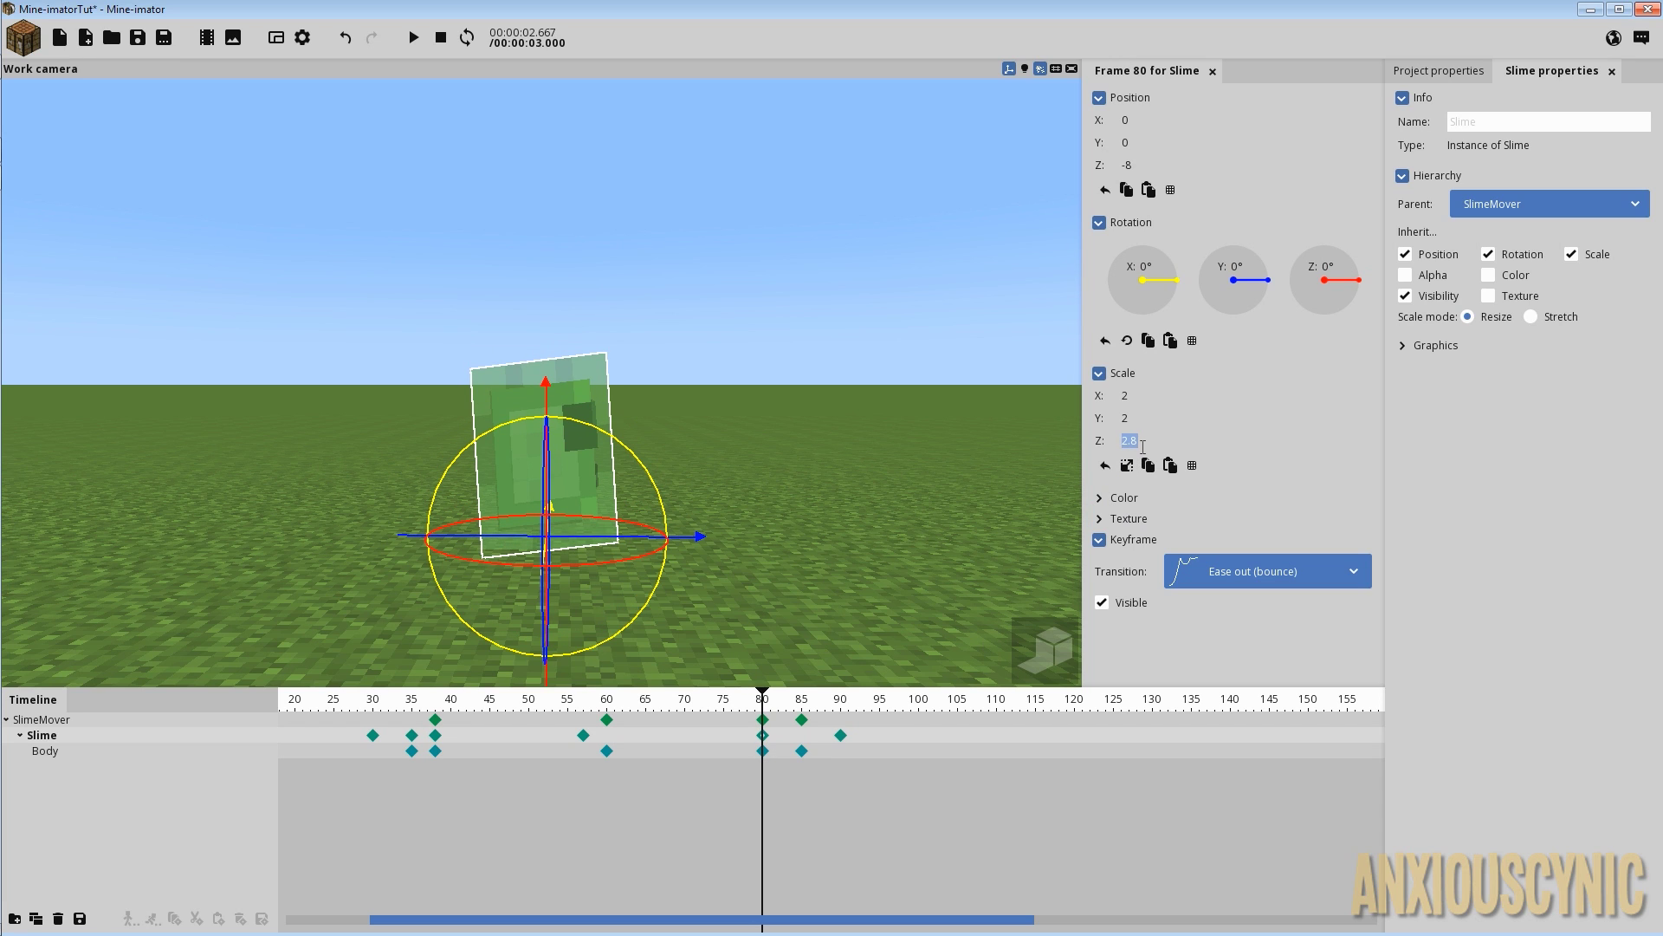
{"action": "left_click_drag", "start_coordinate": [607, 709], "coordinate": [704, 713]}
{"action": "key", "text": "space"}
{"action": "left_click", "coordinate": [763, 736]}
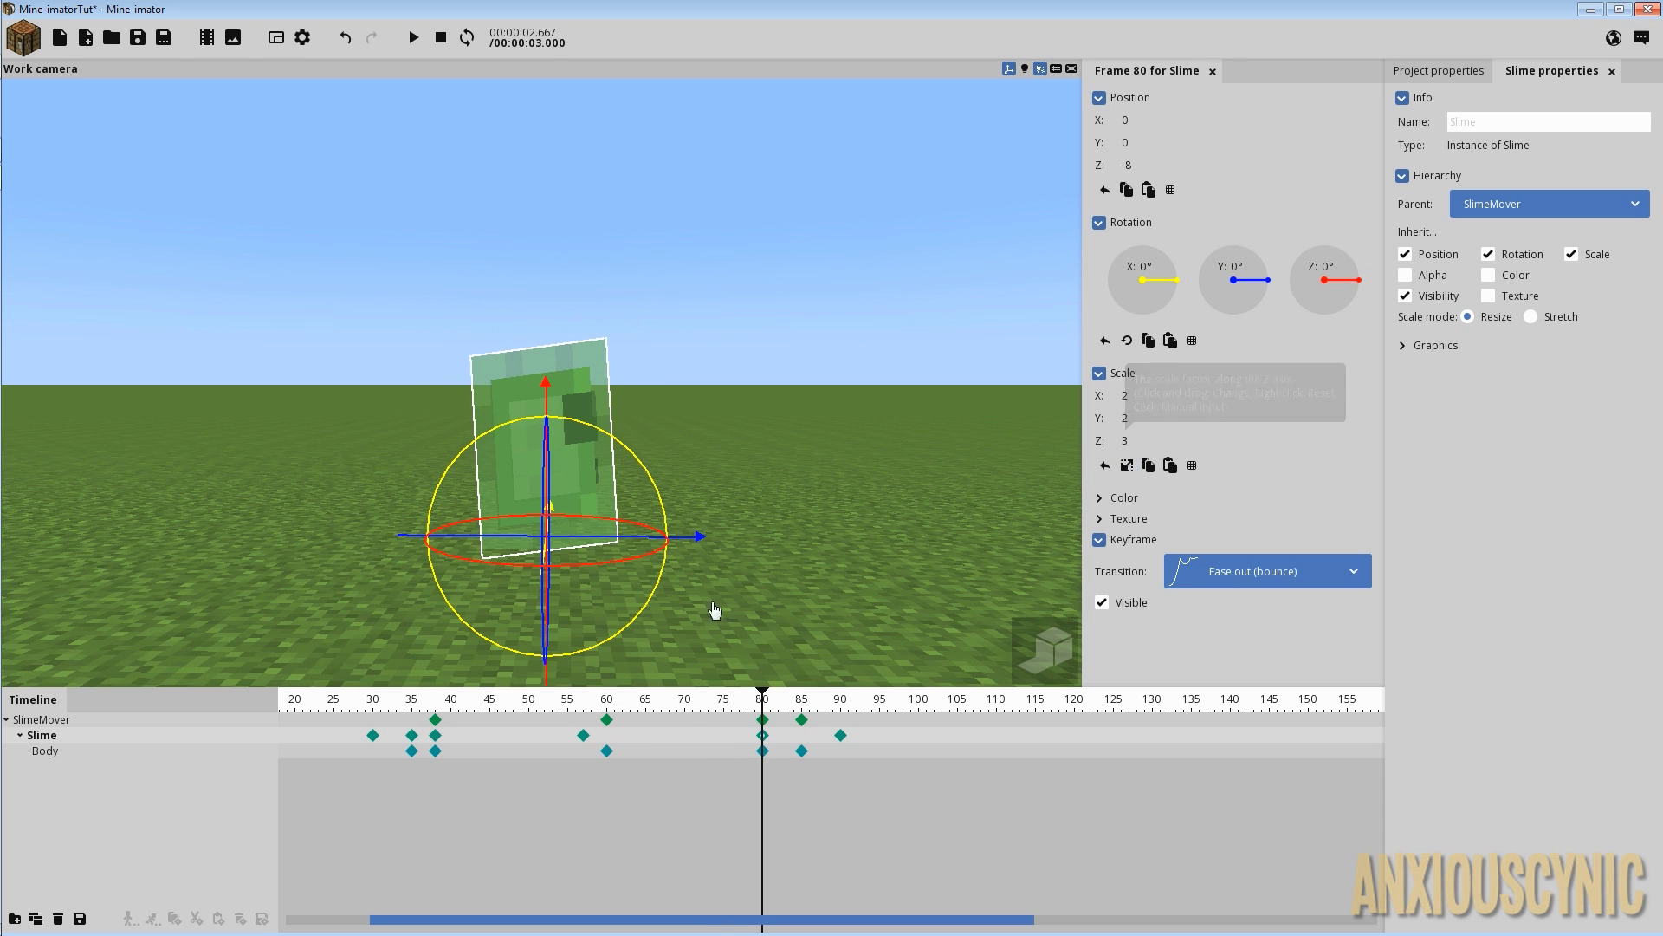
Add a Slime keyframe at frame 63 and set its Z scale to 2.8.
{"action": "left_click_drag", "start_coordinate": [595, 707], "coordinate": [632, 736]}
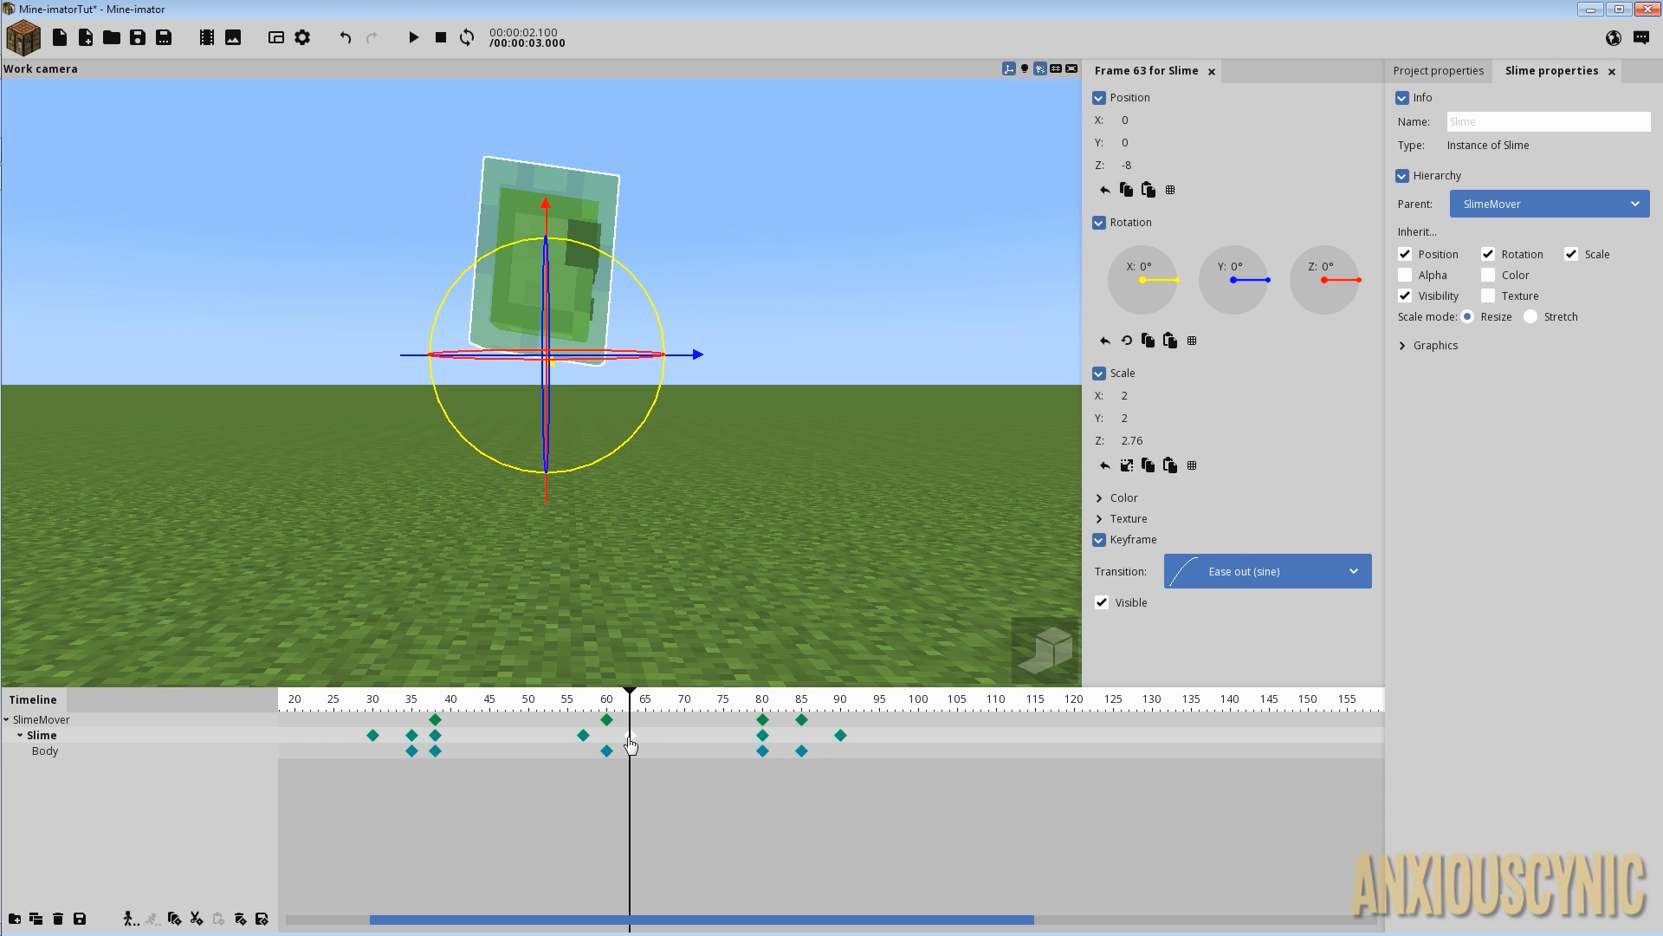
{"action": "left_click", "coordinate": [584, 736]}
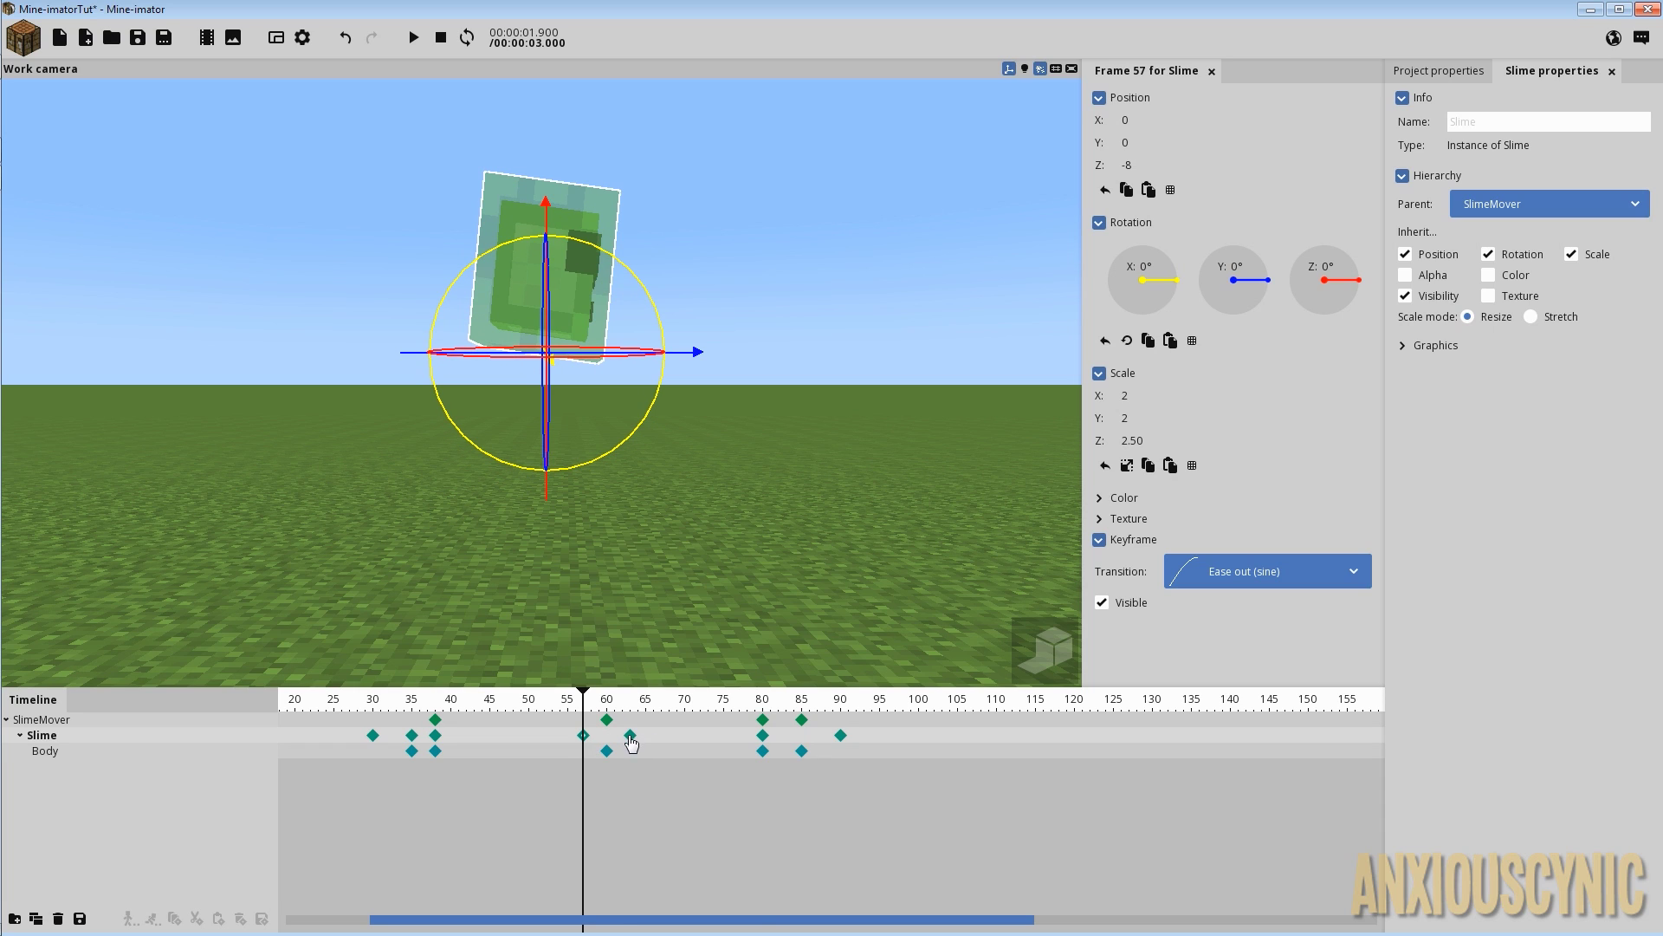
{"action": "left_click", "coordinate": [764, 735]}
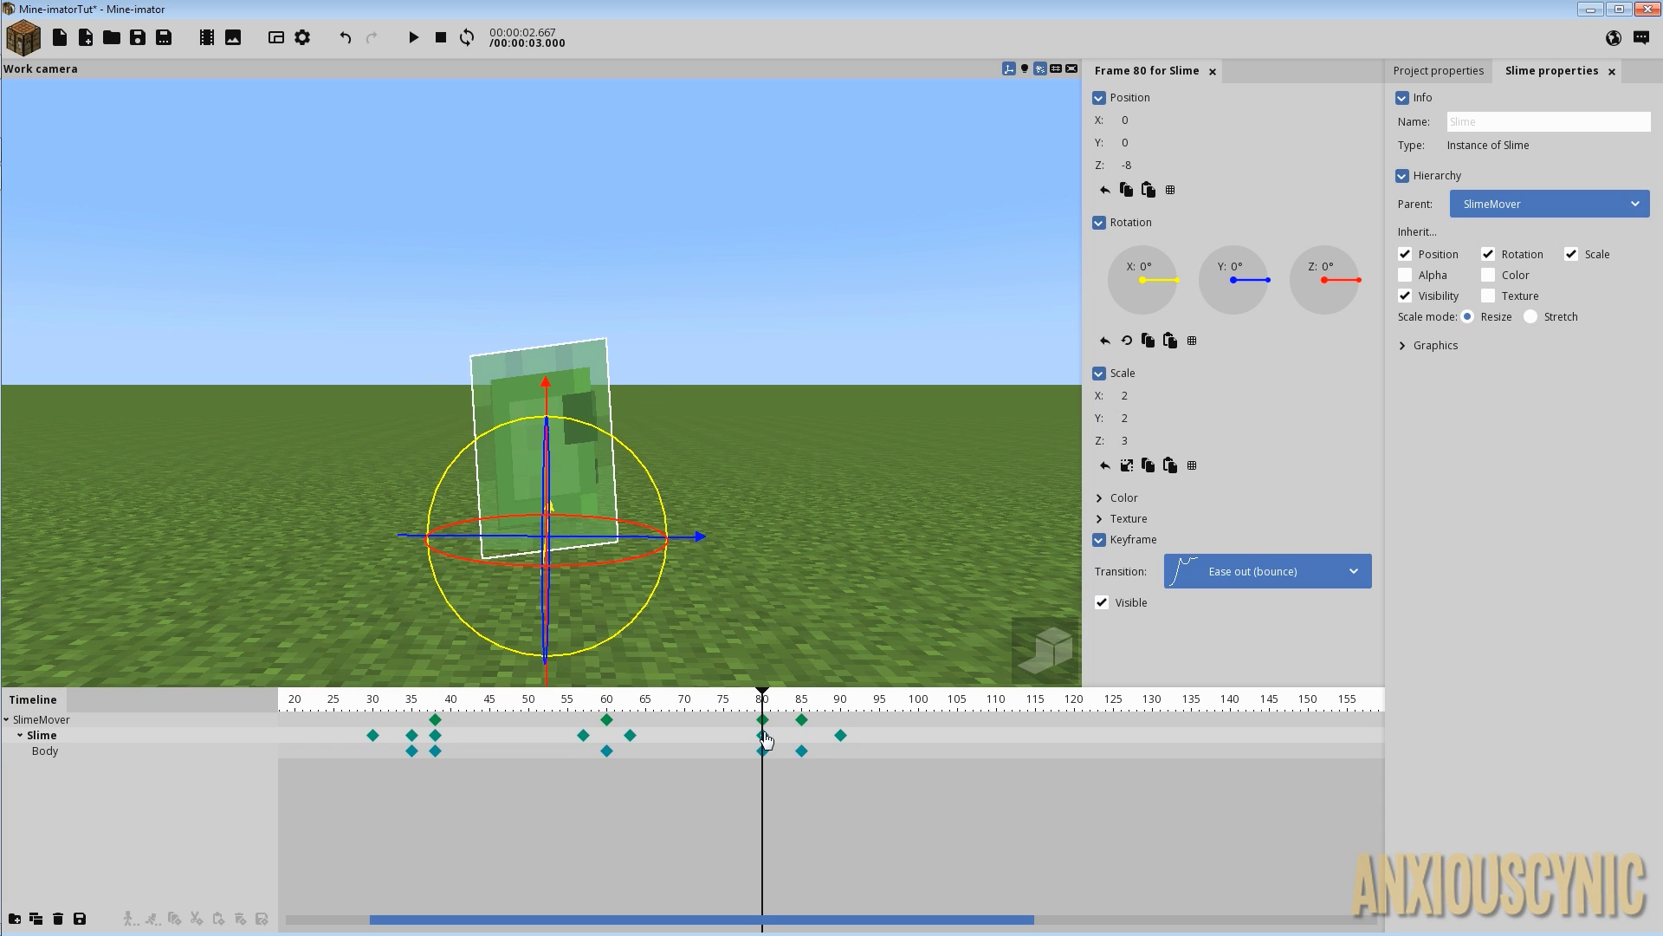
{"action": "left_click", "coordinate": [631, 735]}
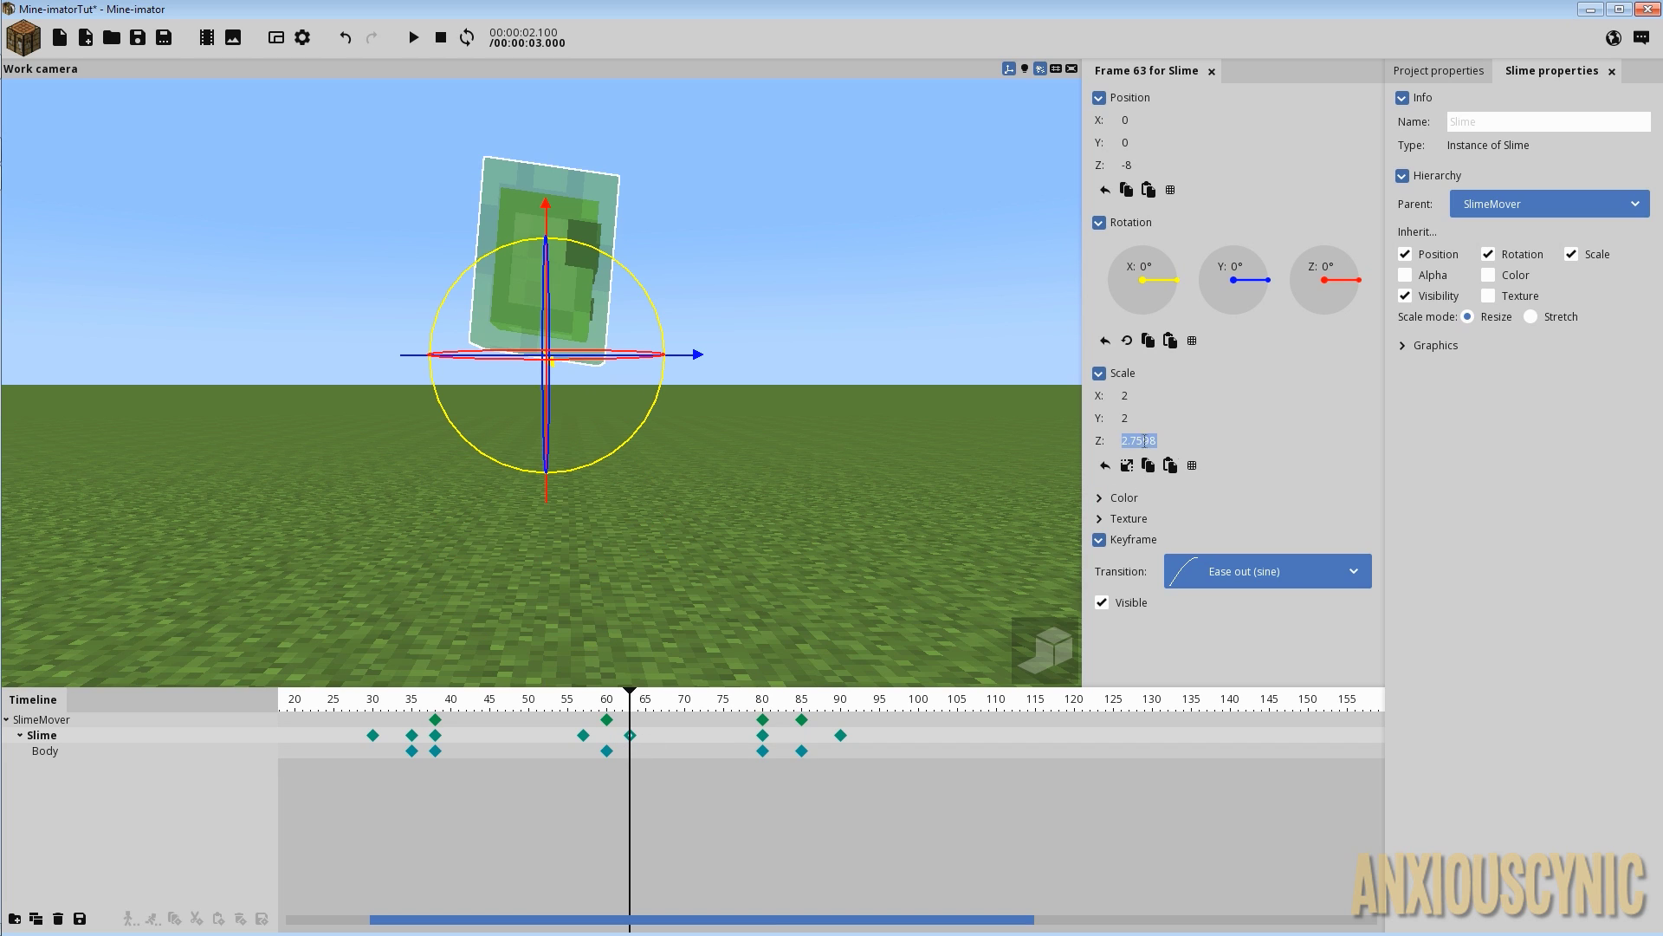
{"action": "left_click", "coordinate": [1194, 465]}
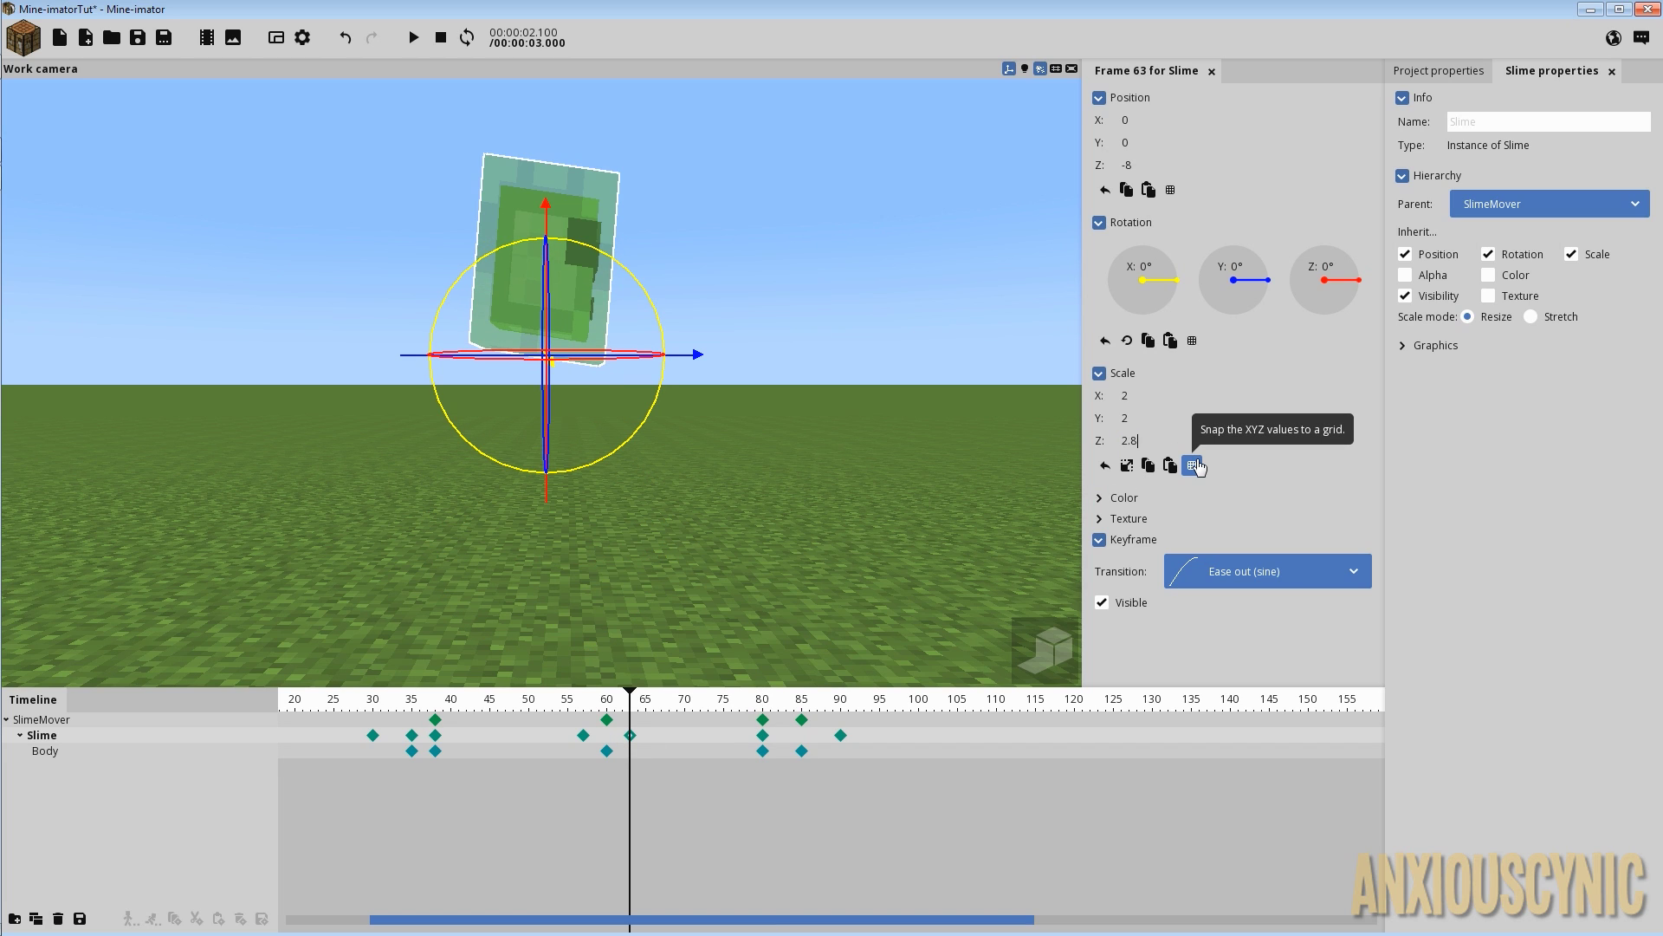
Check the settings of Slime's frame 57 keyframe and play the jump from about frame 37.
{"action": "left_click_drag", "start_coordinate": [627, 702], "coordinate": [579, 704]}
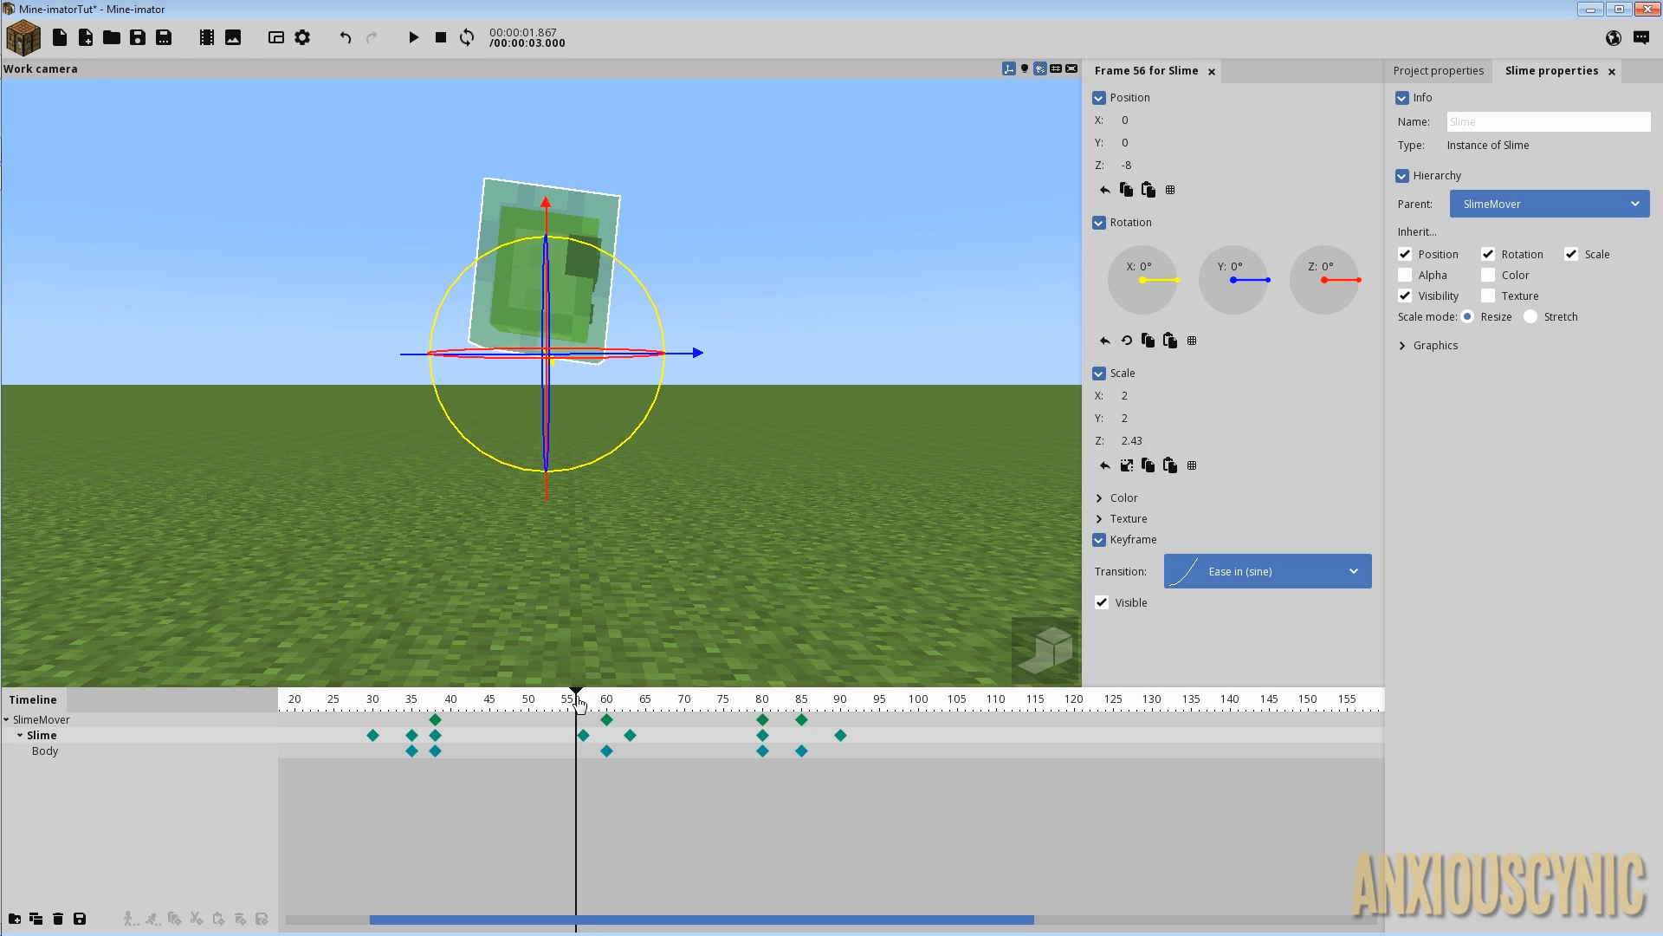
{"action": "left_click", "coordinate": [589, 738]}
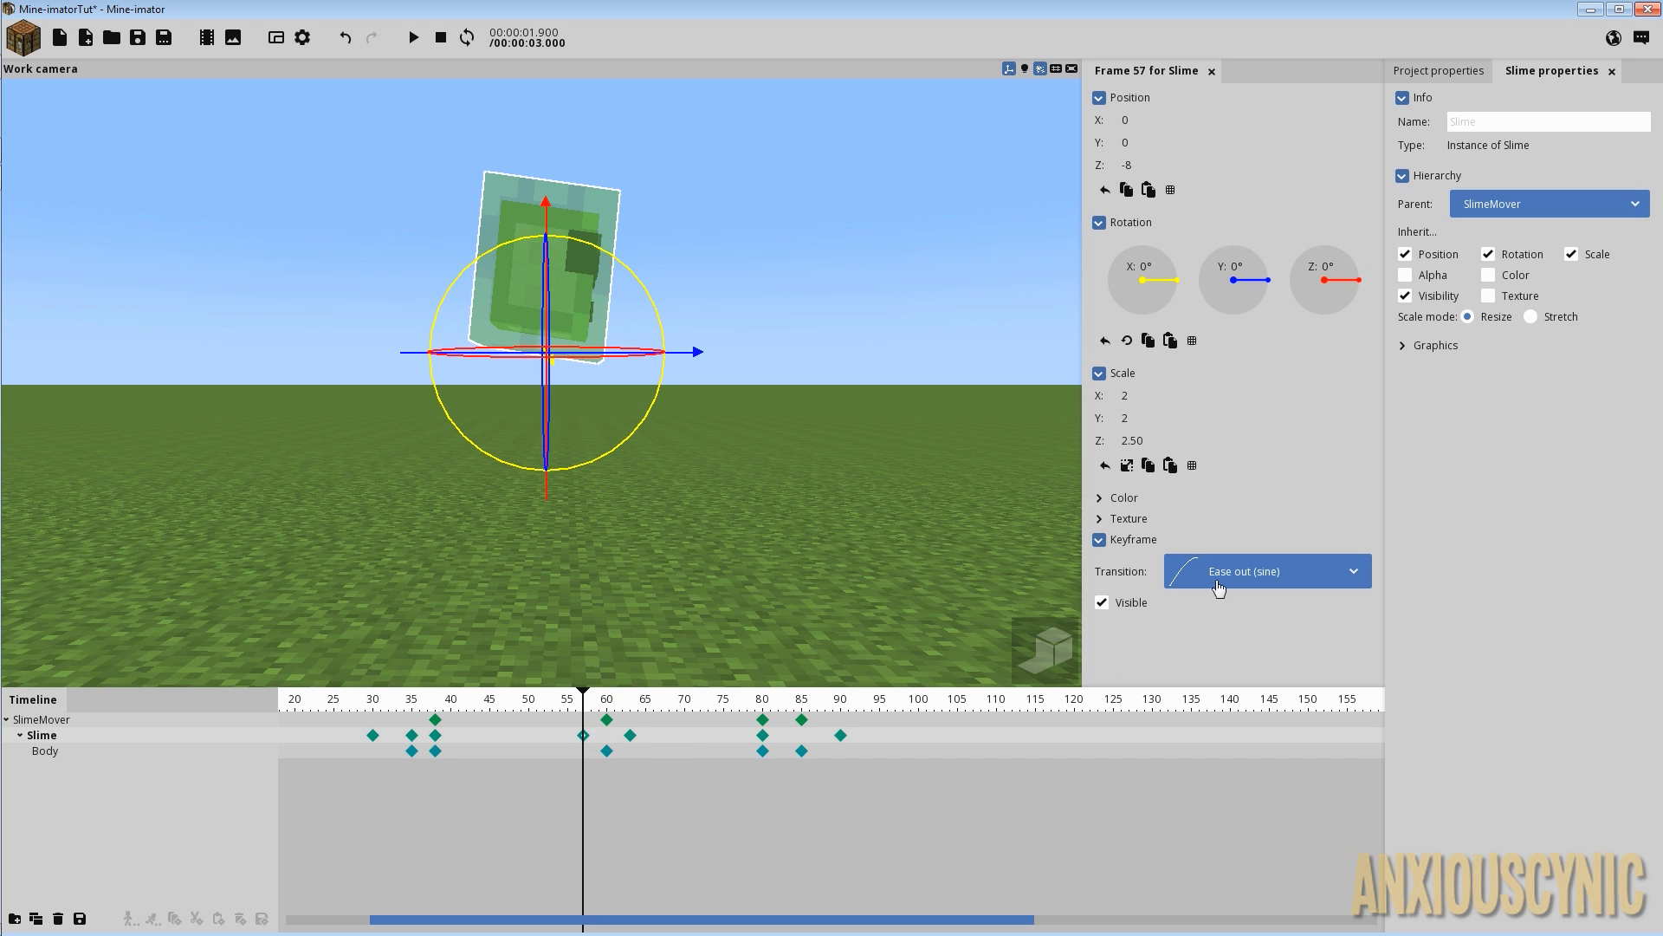
{"action": "left_click_drag", "start_coordinate": [615, 706], "coordinate": [425, 703]}
{"action": "key", "text": "space"}
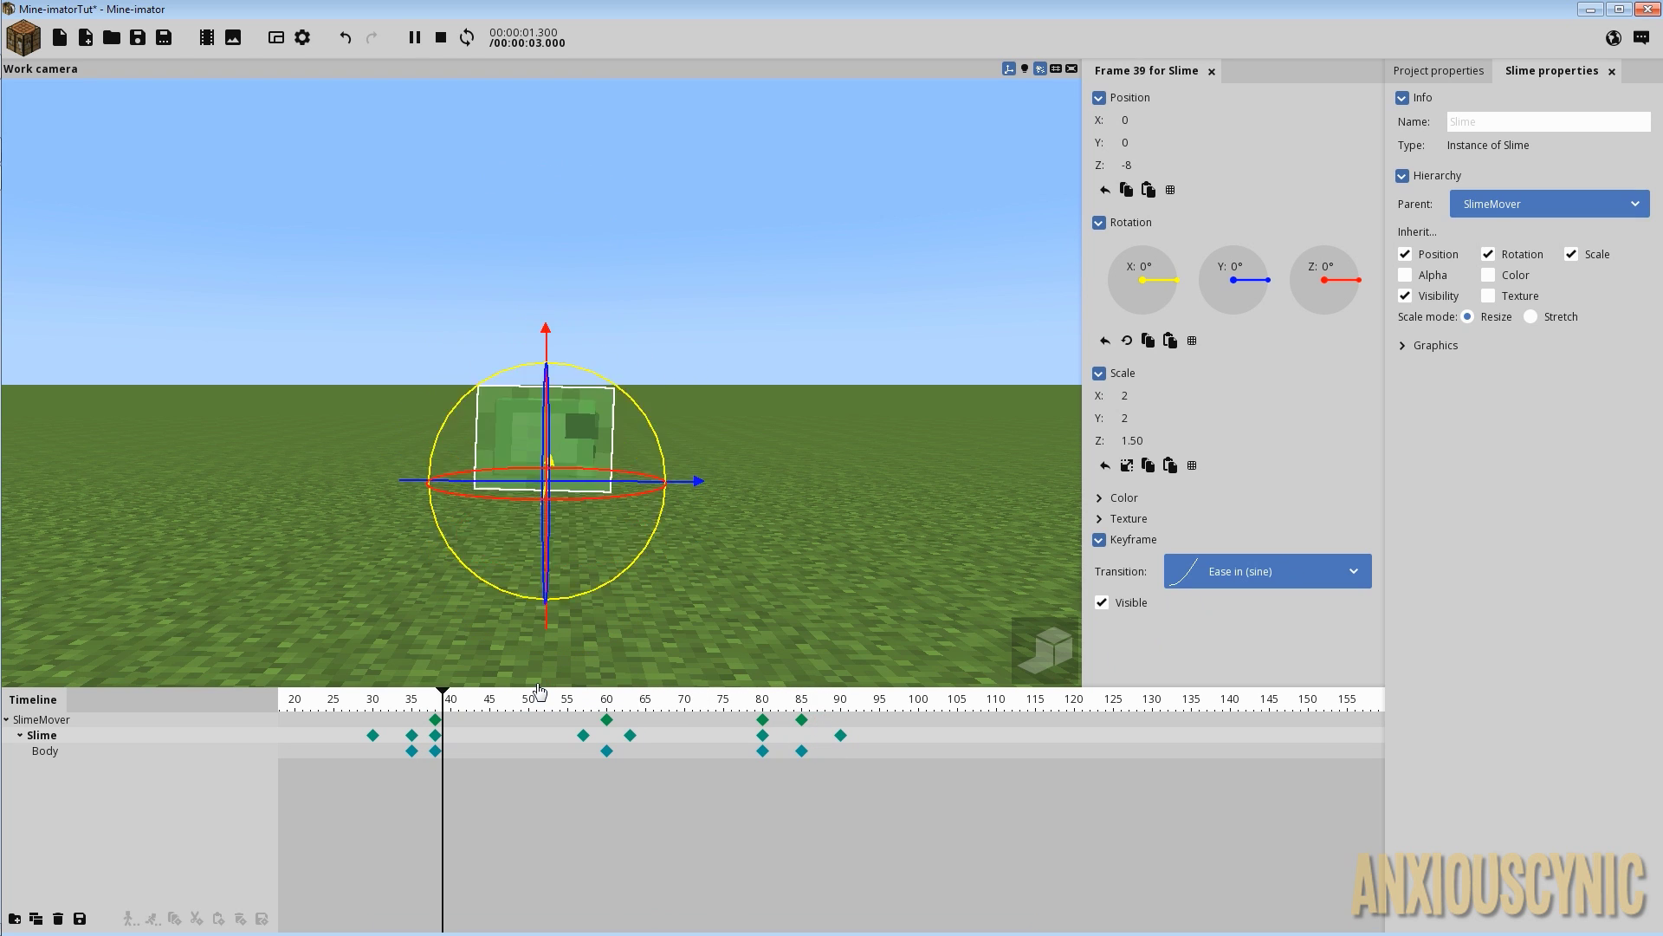
Inspect Slime at frame 63, scrub through the fall to about frame 84, and play back the landing.
{"action": "mouse_move", "coordinate": [576, 706]}
{"action": "left_mouse_down"}
{"action": "mouse_move", "coordinate": [661, 706]}
{"action": "mouse_move", "coordinate": [572, 707]}
{"action": "mouse_move", "coordinate": [601, 706]}
{"action": "left_mouse_up"}
{"action": "left_click", "coordinate": [630, 704]}
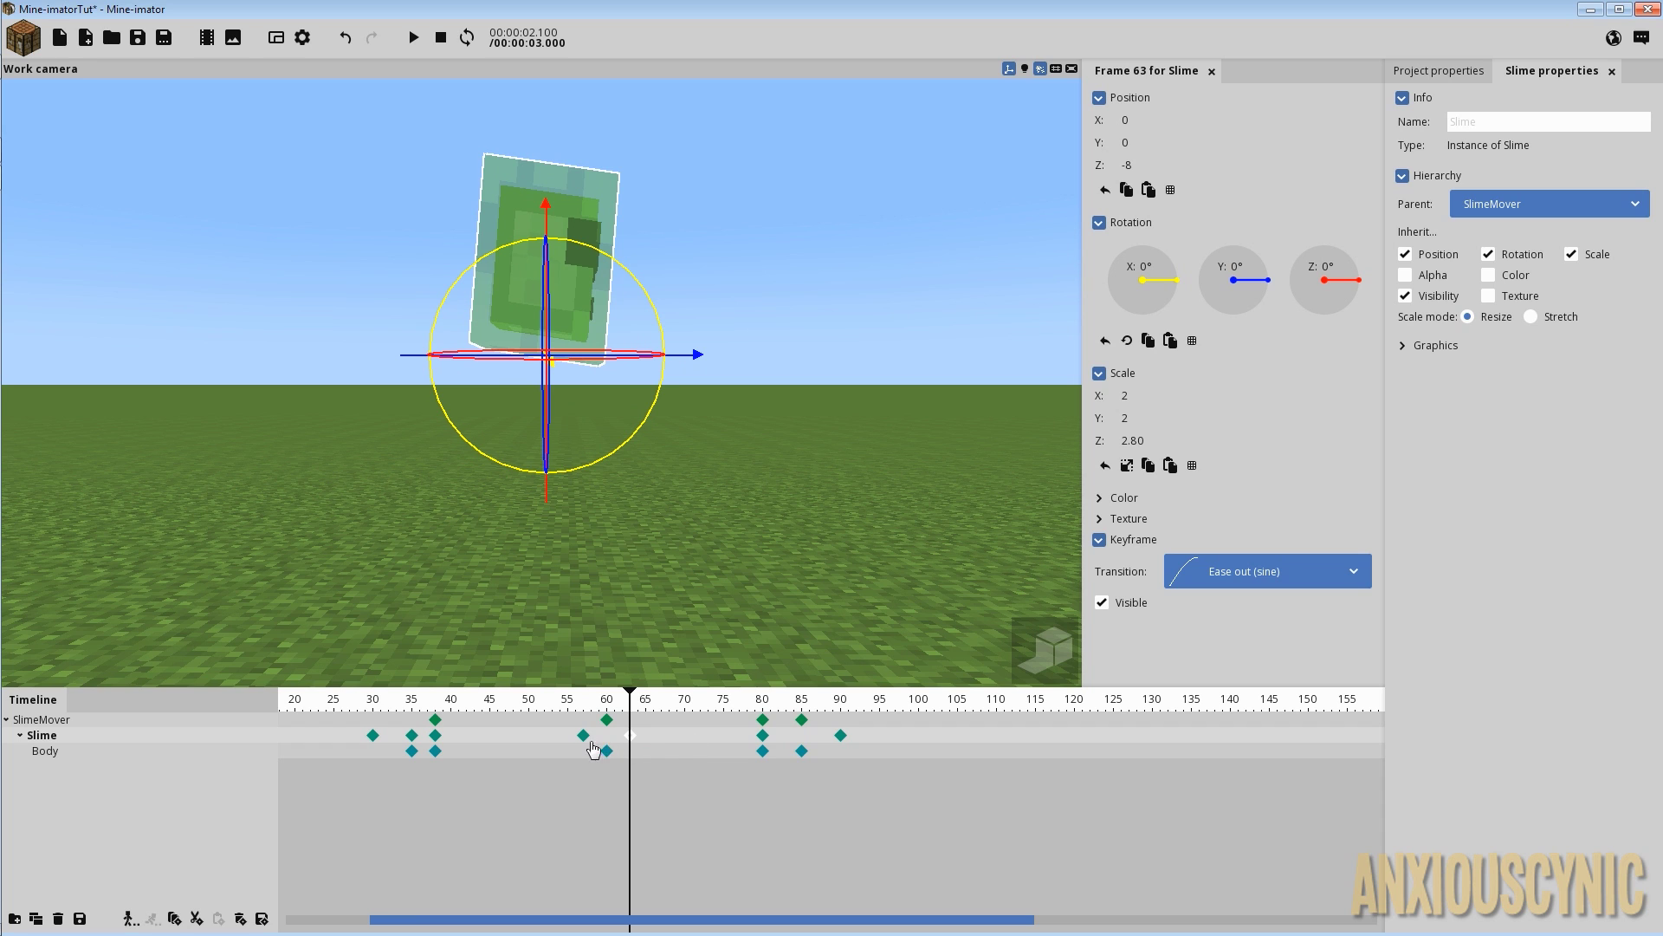
{"action": "left_click_drag", "start_coordinate": [642, 711], "coordinate": [803, 716]}
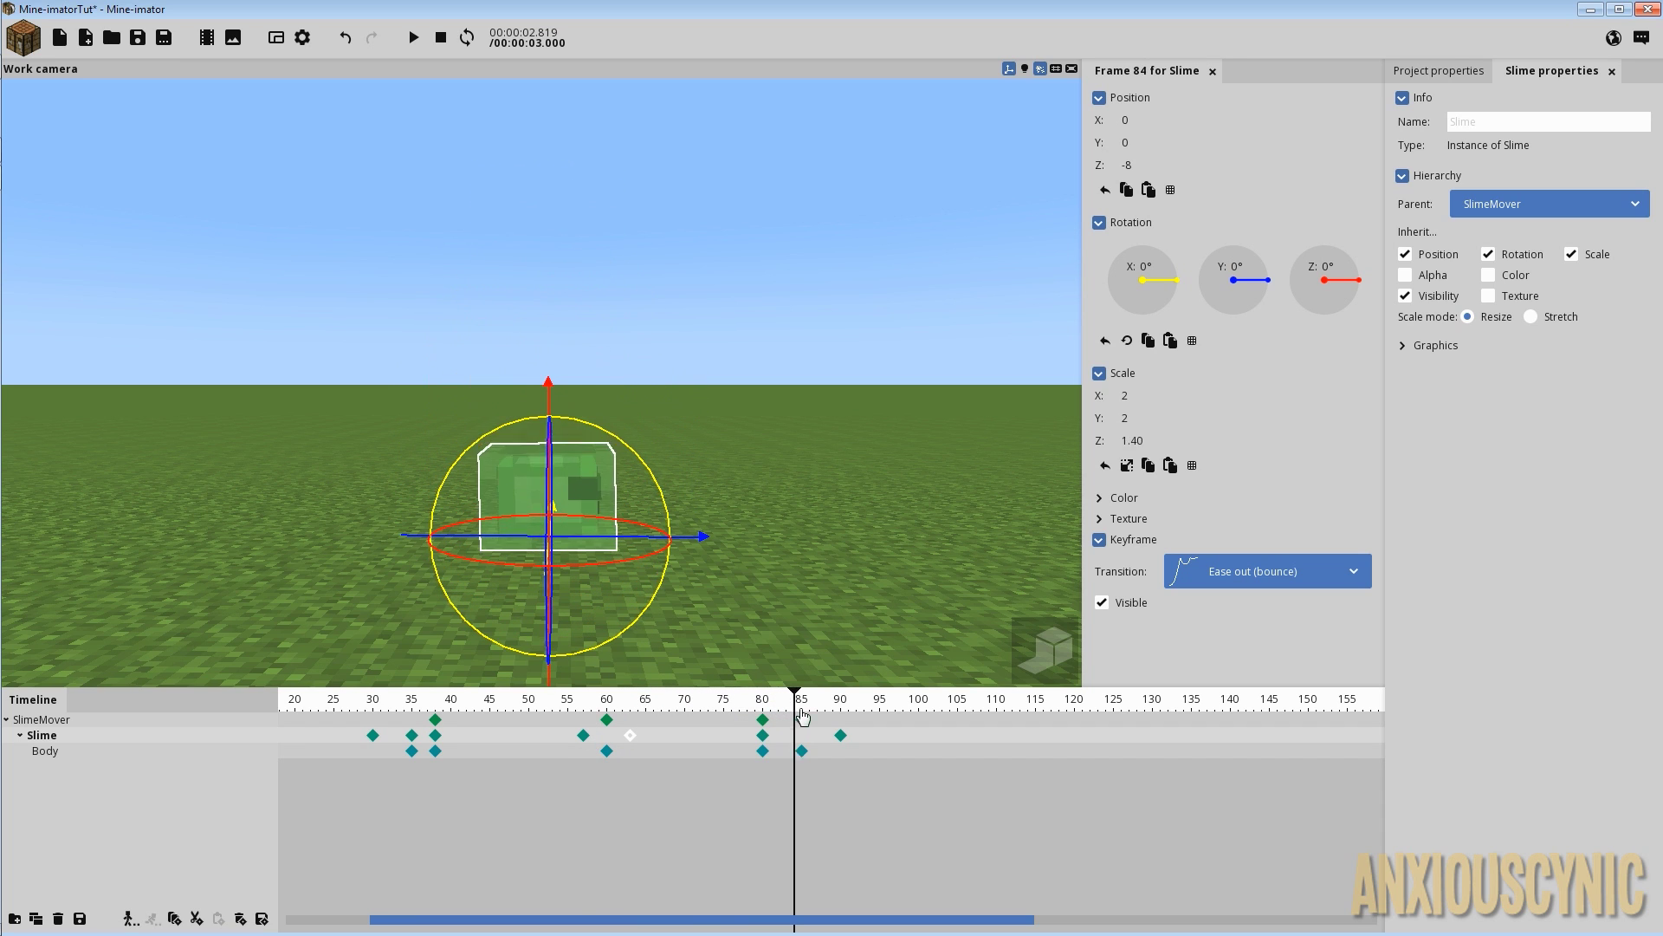
{"action": "key", "text": "space"}
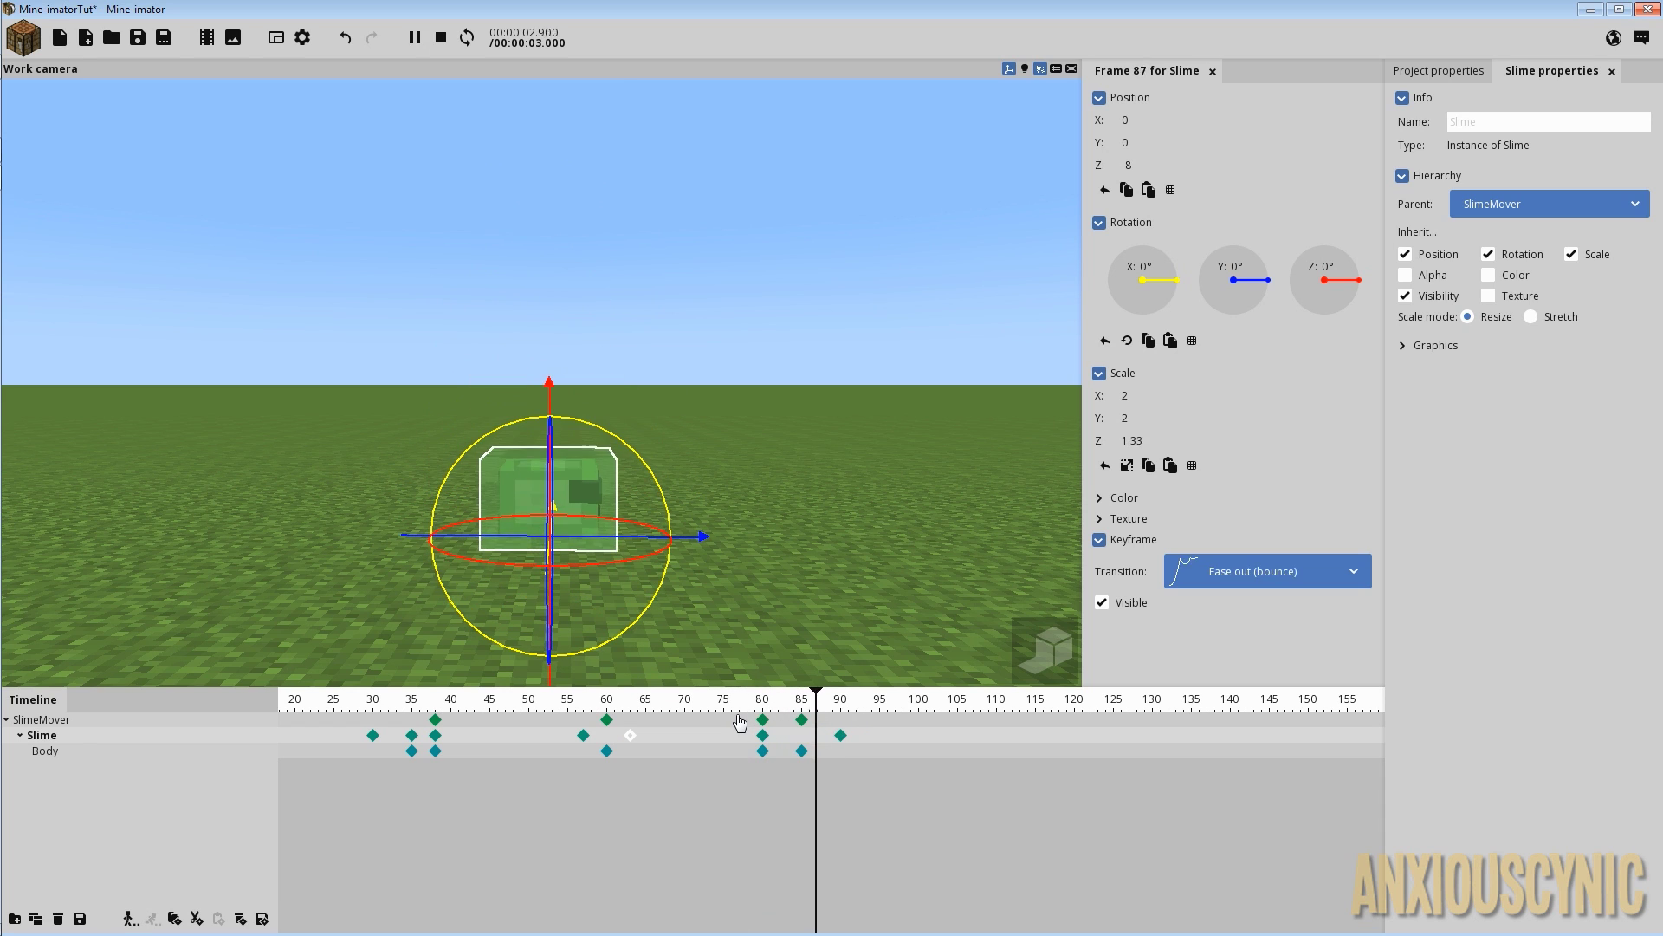
Set Slime's frame 80 keyframe transition to Ease out (elastic), preview the landing, and save the project.
{"action": "left_click", "coordinate": [764, 735]}
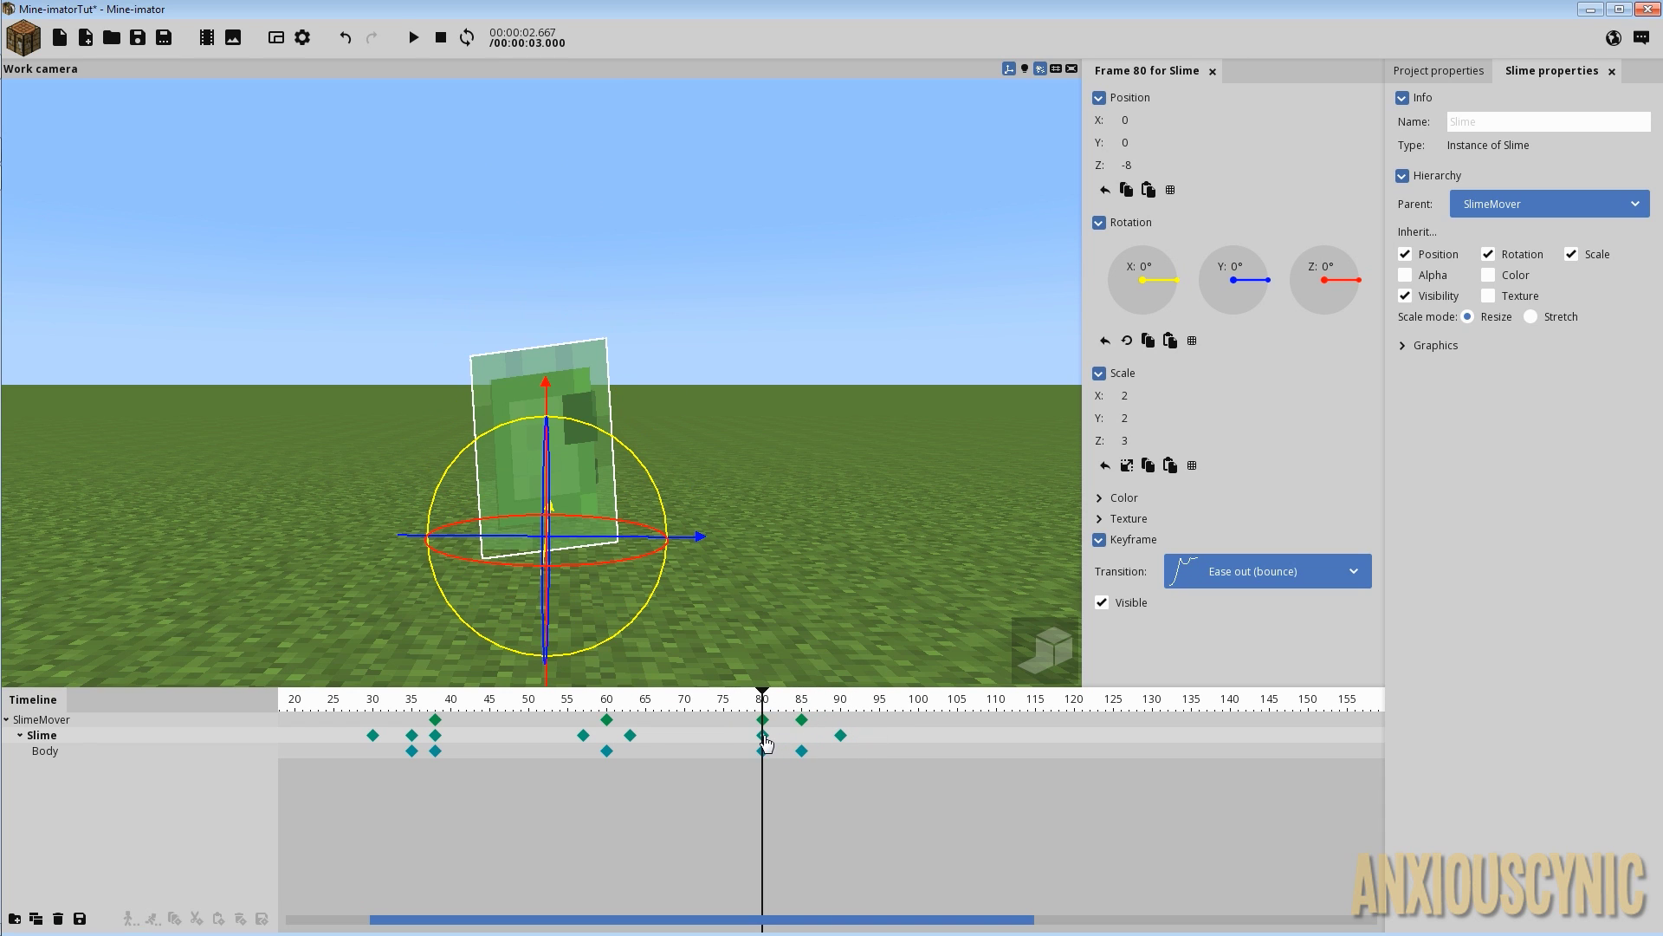
{"action": "left_click", "coordinate": [1212, 588]}
{"action": "left_click", "coordinate": [1194, 719]}
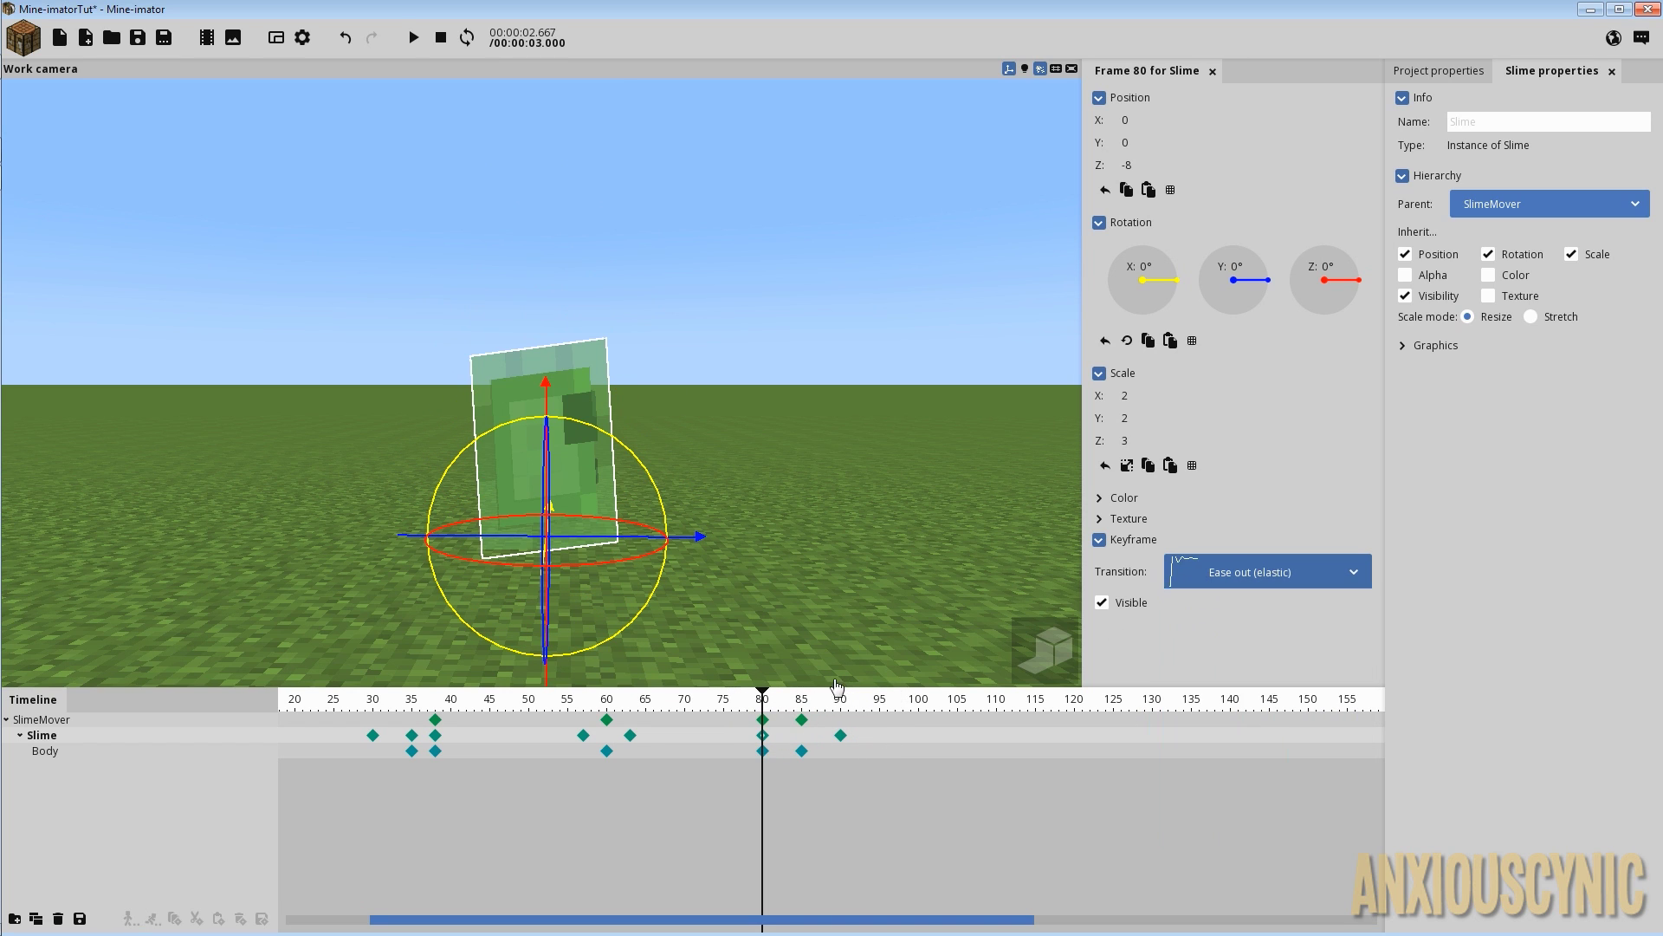
{"action": "key", "text": "space"}
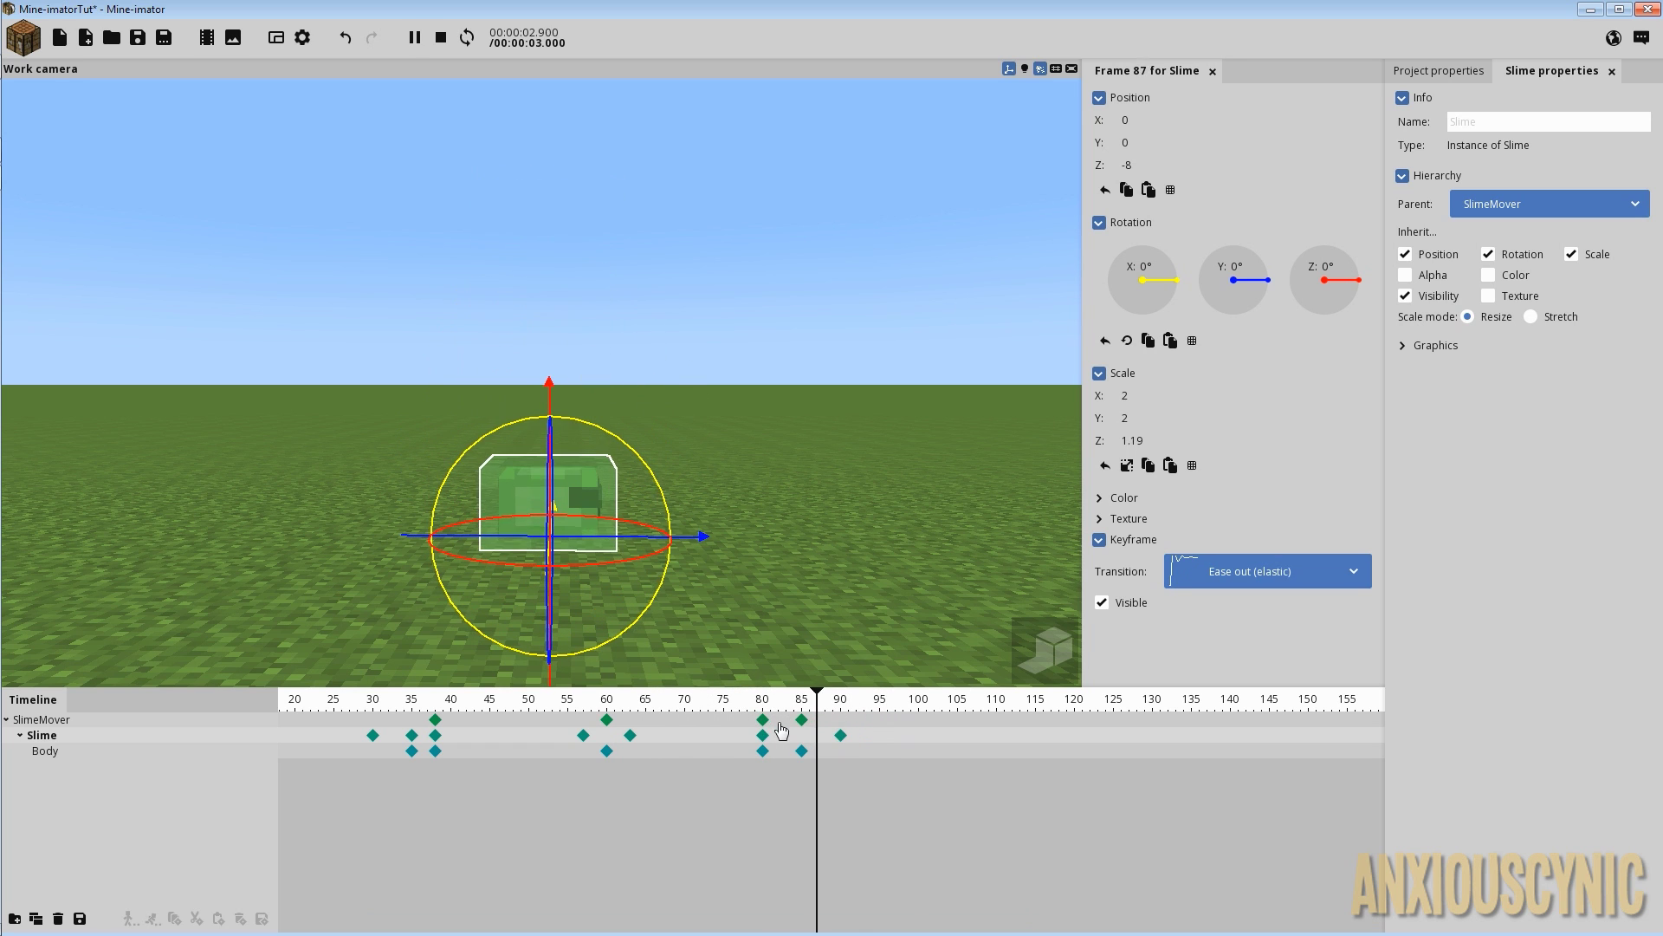
{"action": "key", "text": "space"}
{"action": "left_click", "coordinate": [138, 39]}
{"action": "key", "text": "space"}
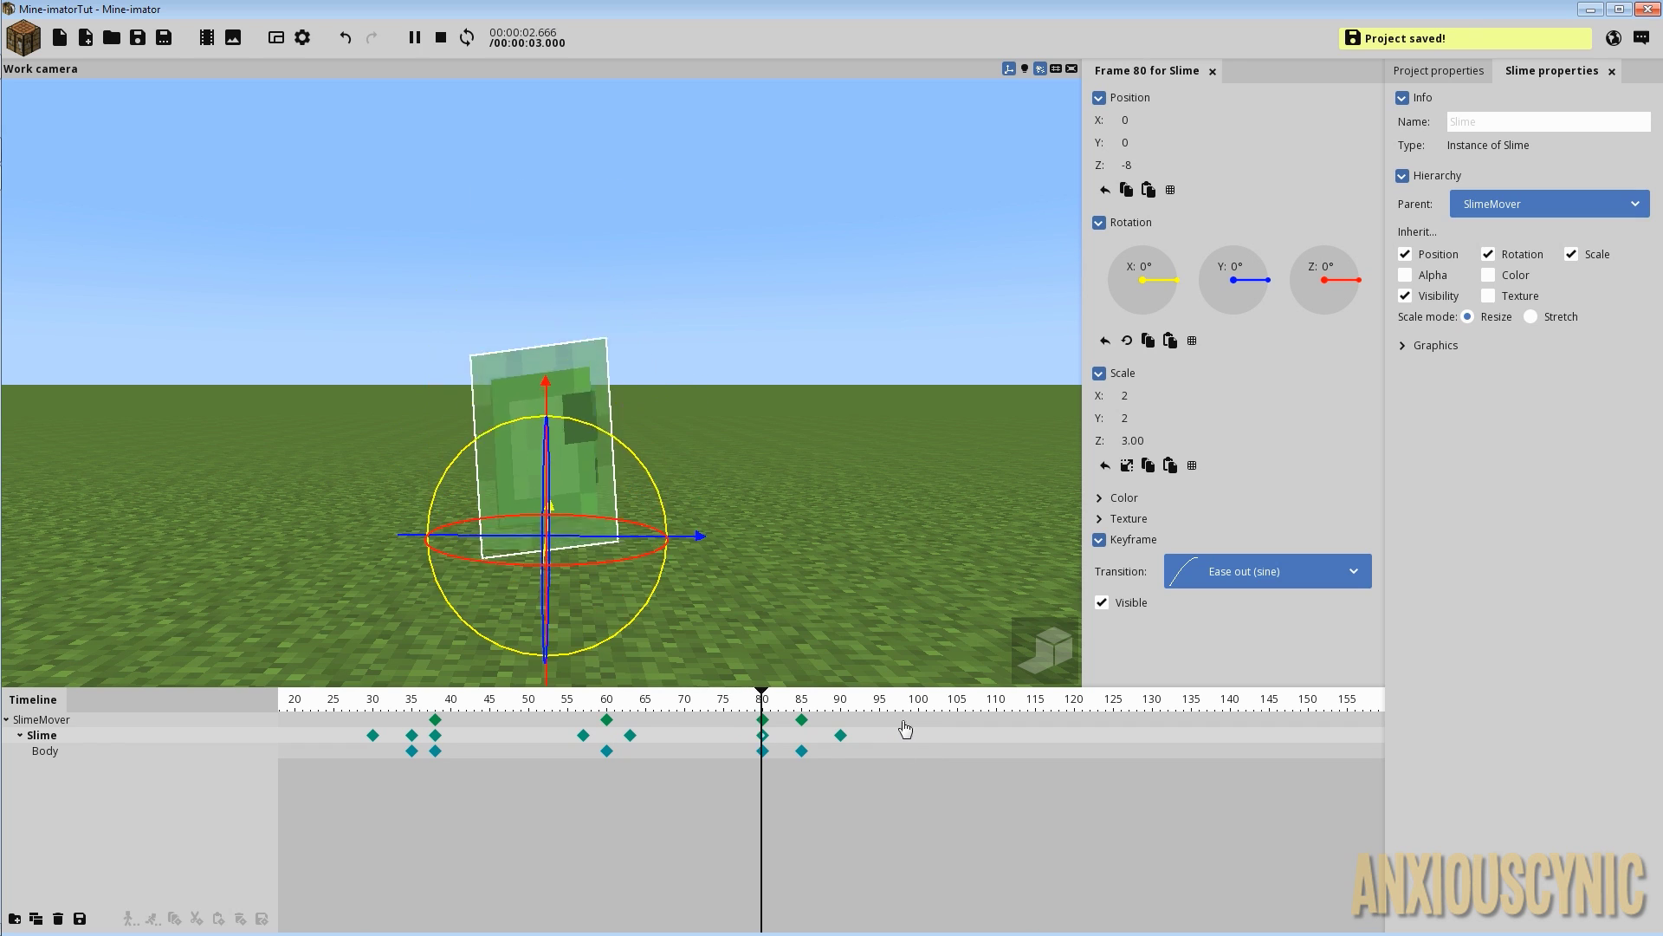
{"action": "key", "text": "space"}
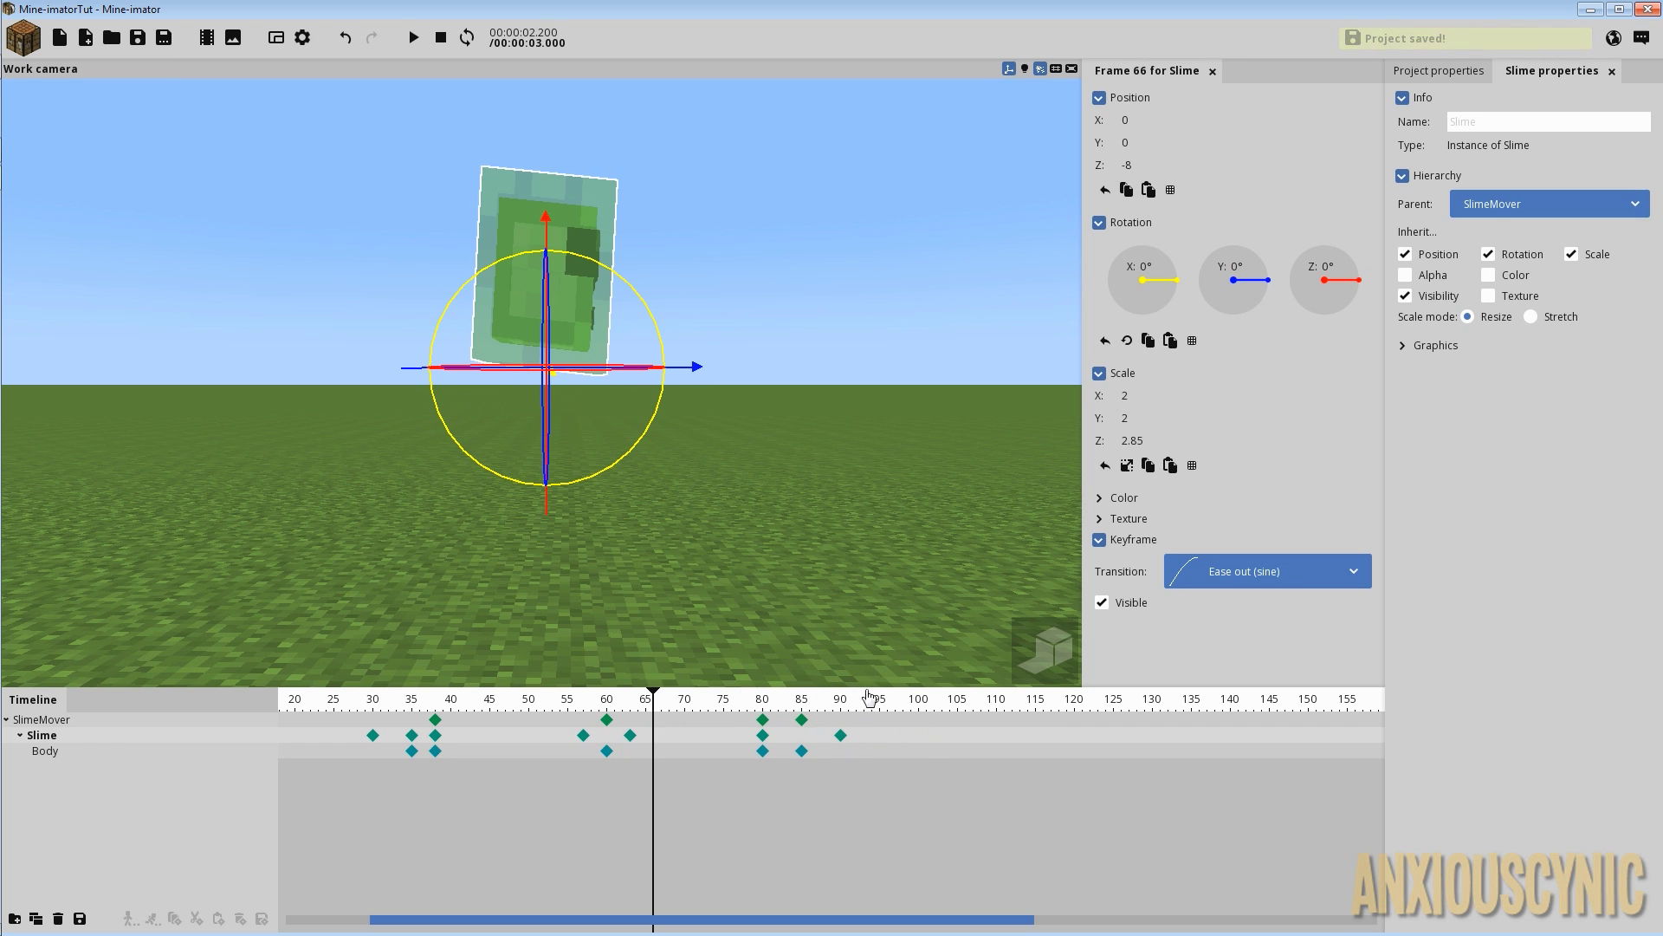
Replay the whole jump and landing, starting from about frame 25.
{"action": "key", "text": "space"}
{"action": "key", "text": "space"}
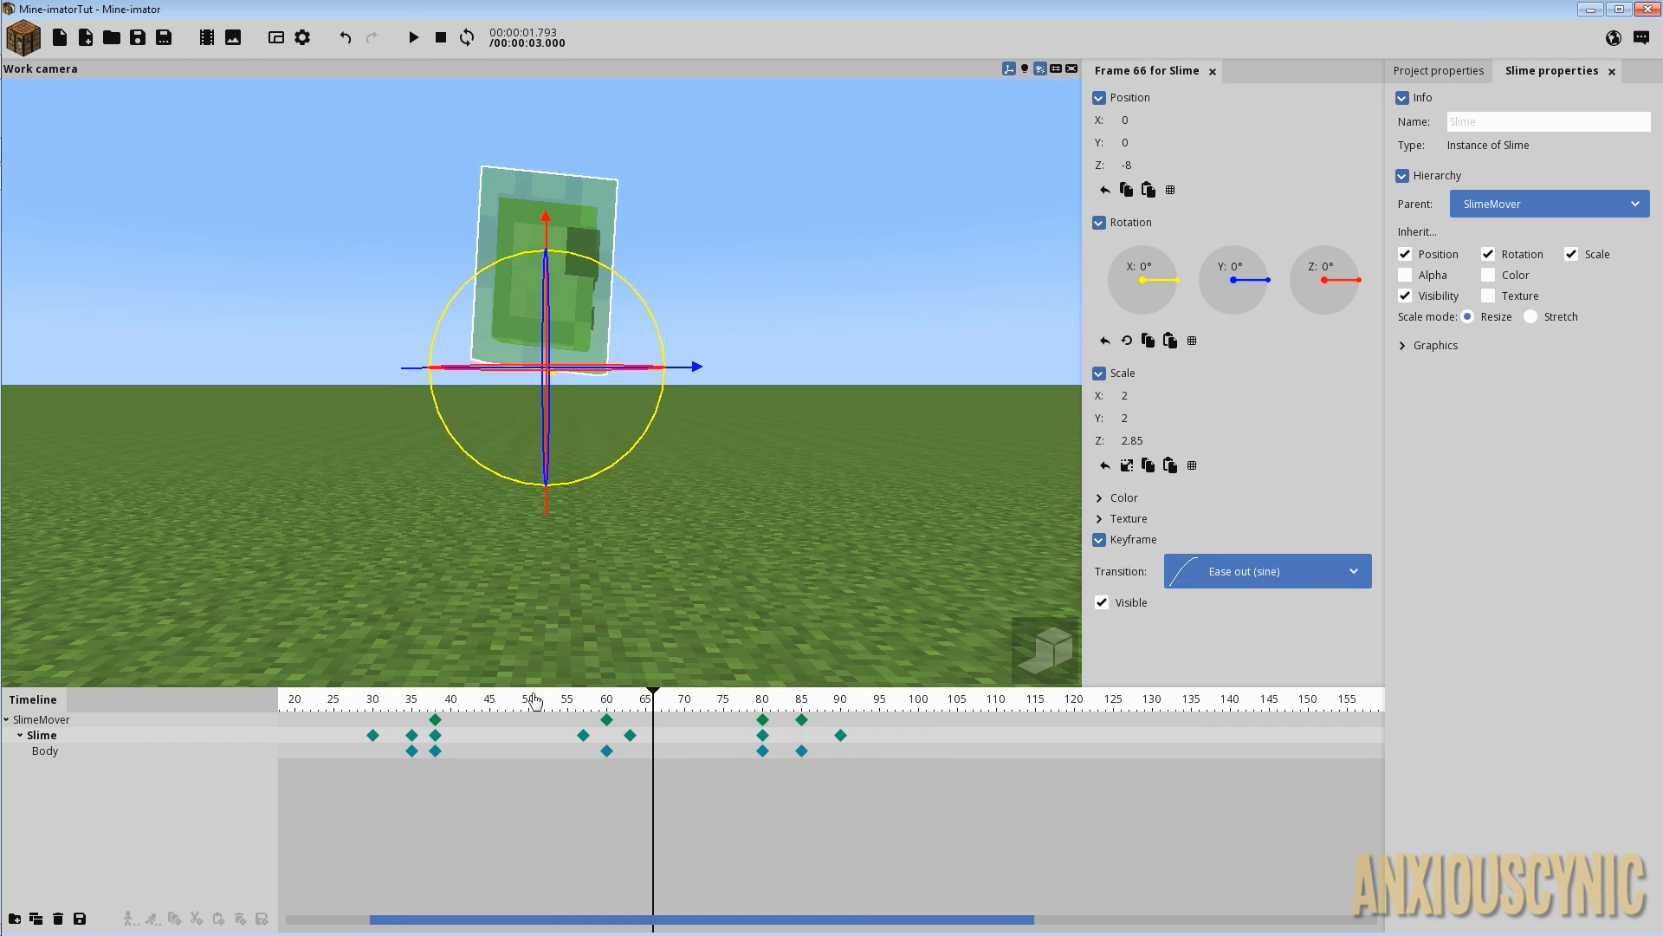
{"action": "left_click", "coordinate": [337, 691]}
{"action": "key", "text": "space"}
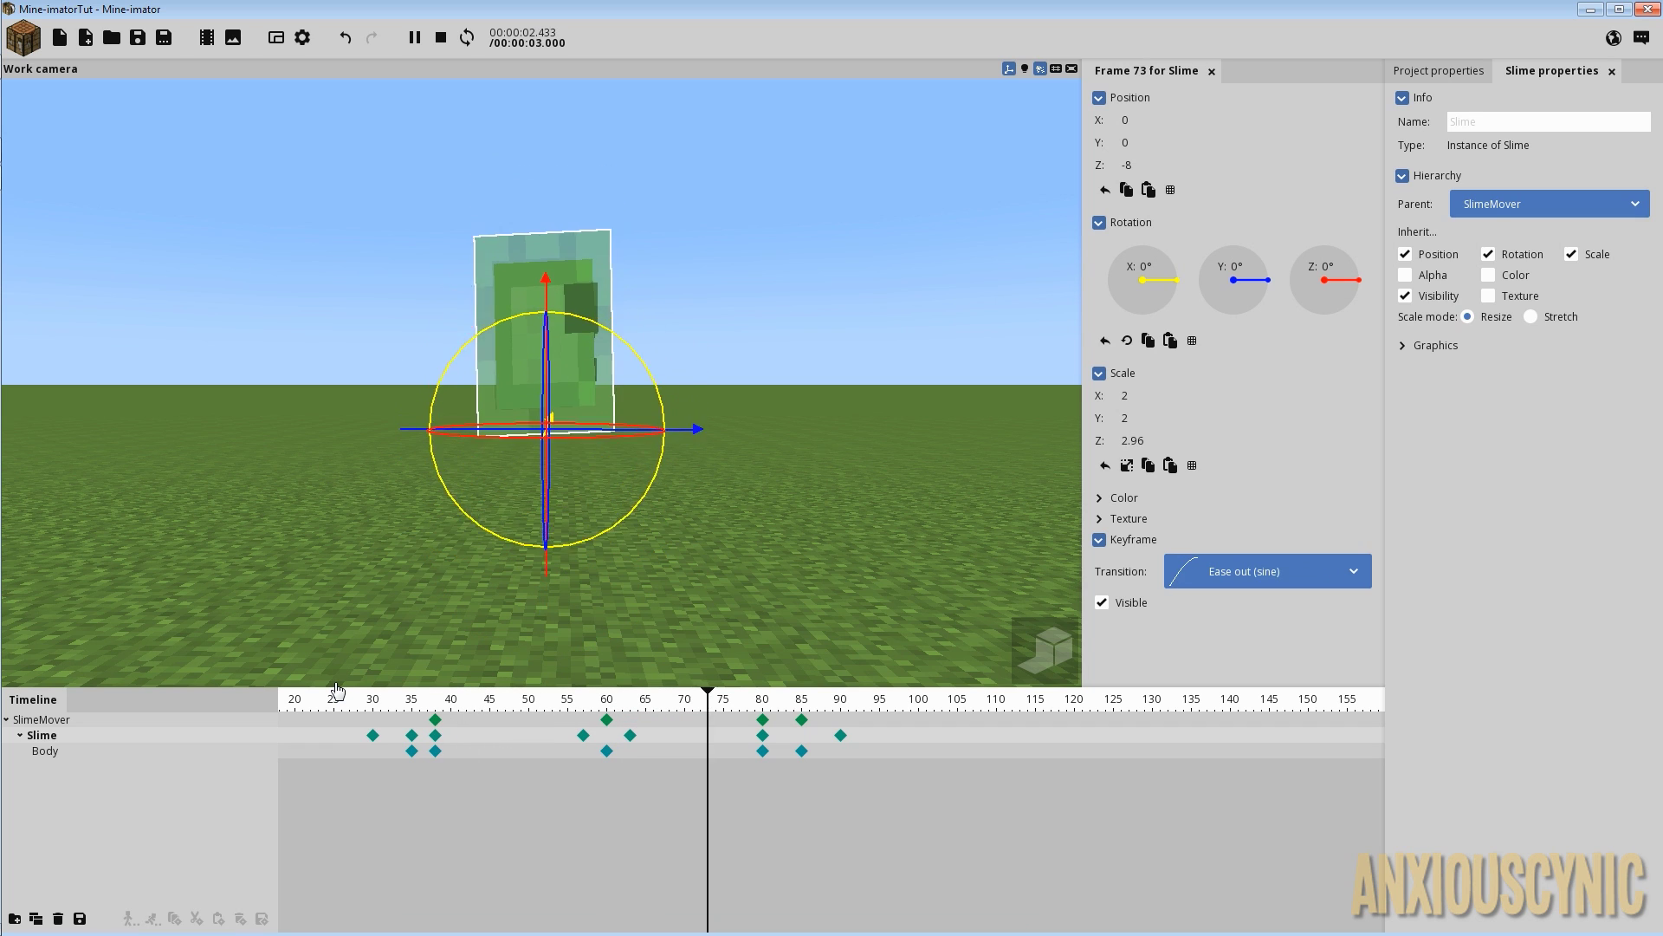
{"action": "key", "text": "space"}
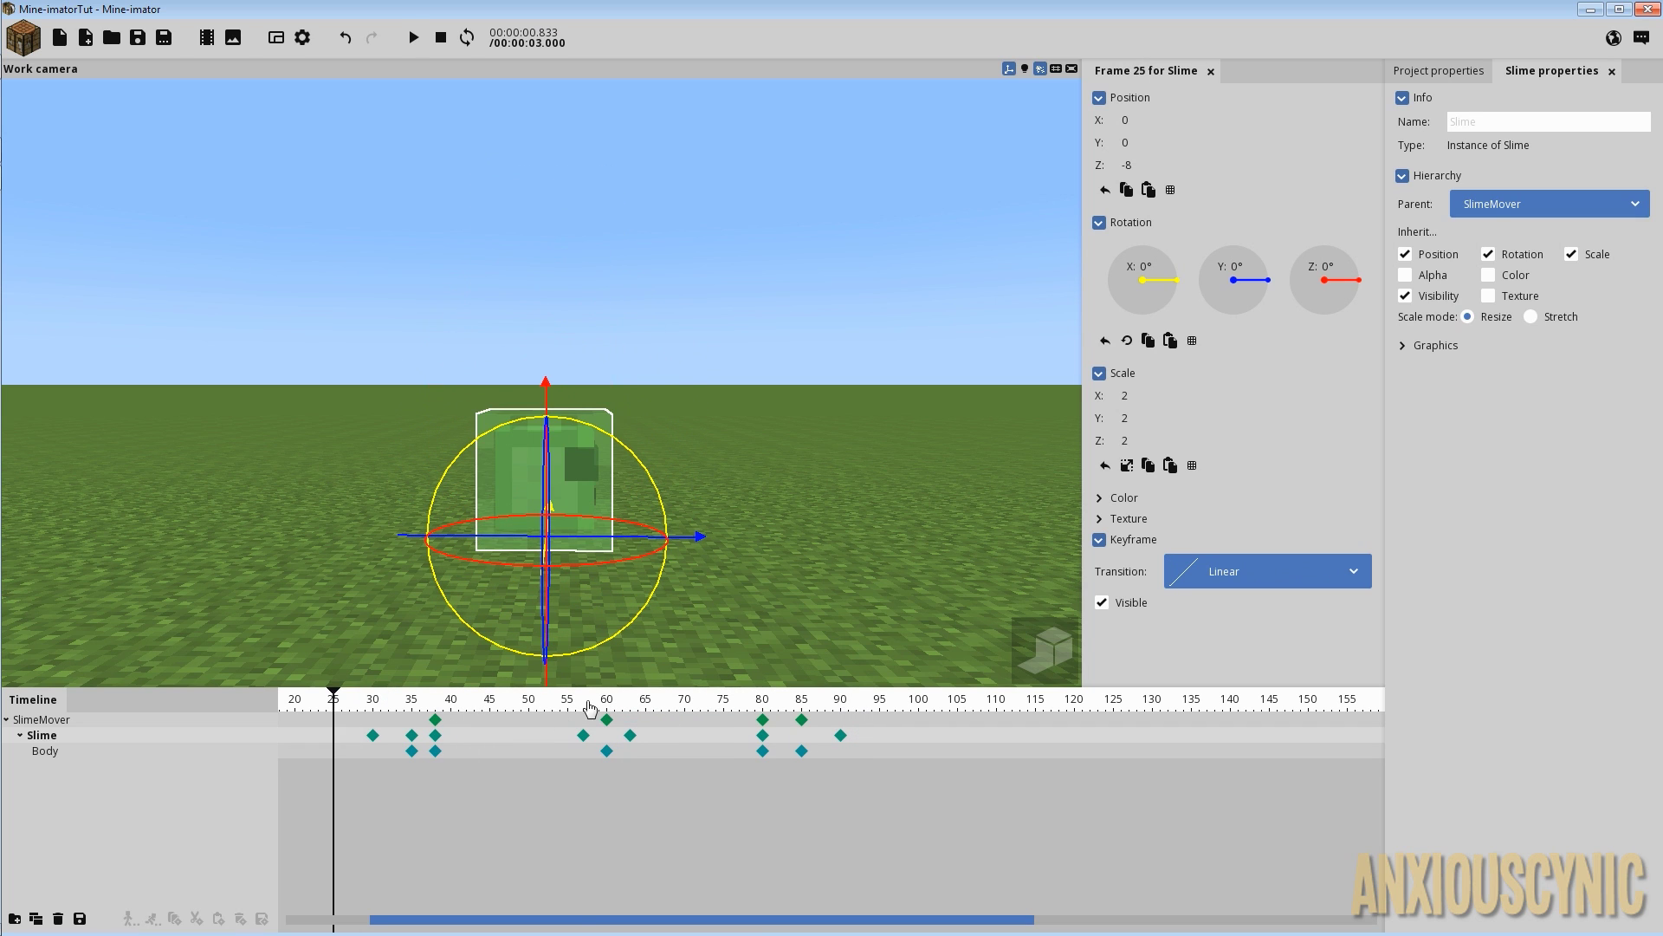
{"action": "key", "text": "space"}
{"action": "left_click", "coordinate": [396, 704]}
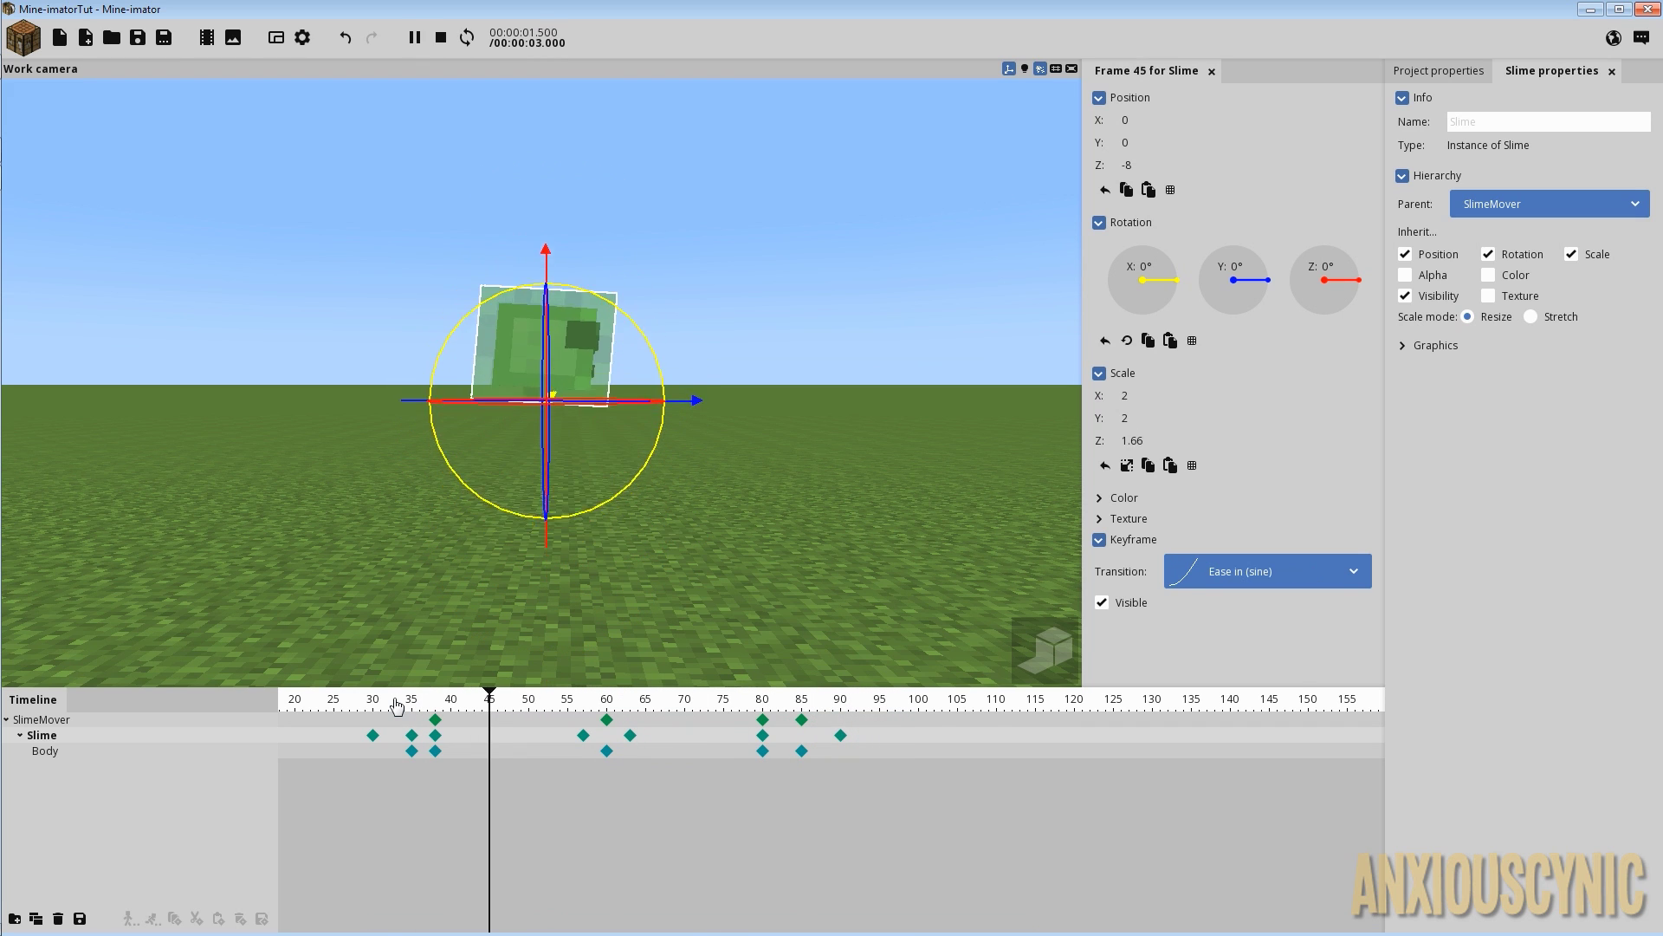
{"action": "key", "text": "space"}
Check the position and transition settings of SlimeMover's keyframes at frames 38 and 60.
{"action": "left_click", "coordinate": [451, 770]}
{"action": "left_click", "coordinate": [436, 720]}
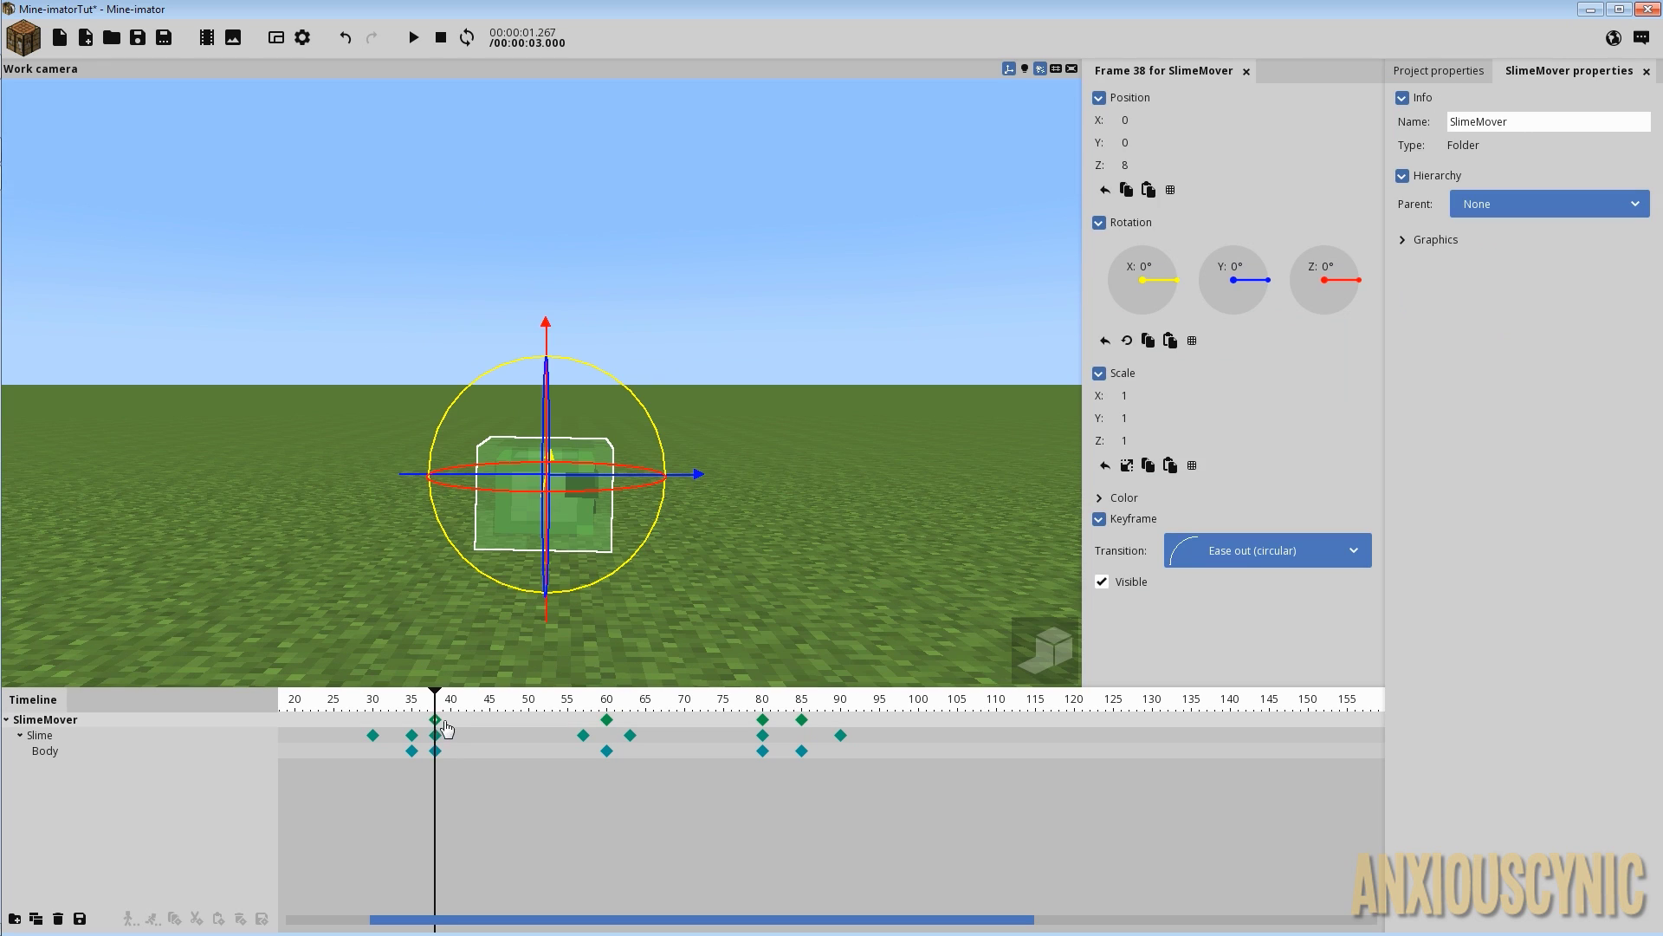
{"action": "left_click_drag", "start_coordinate": [439, 709], "coordinate": [606, 709]}
{"action": "left_click", "coordinate": [607, 720]}
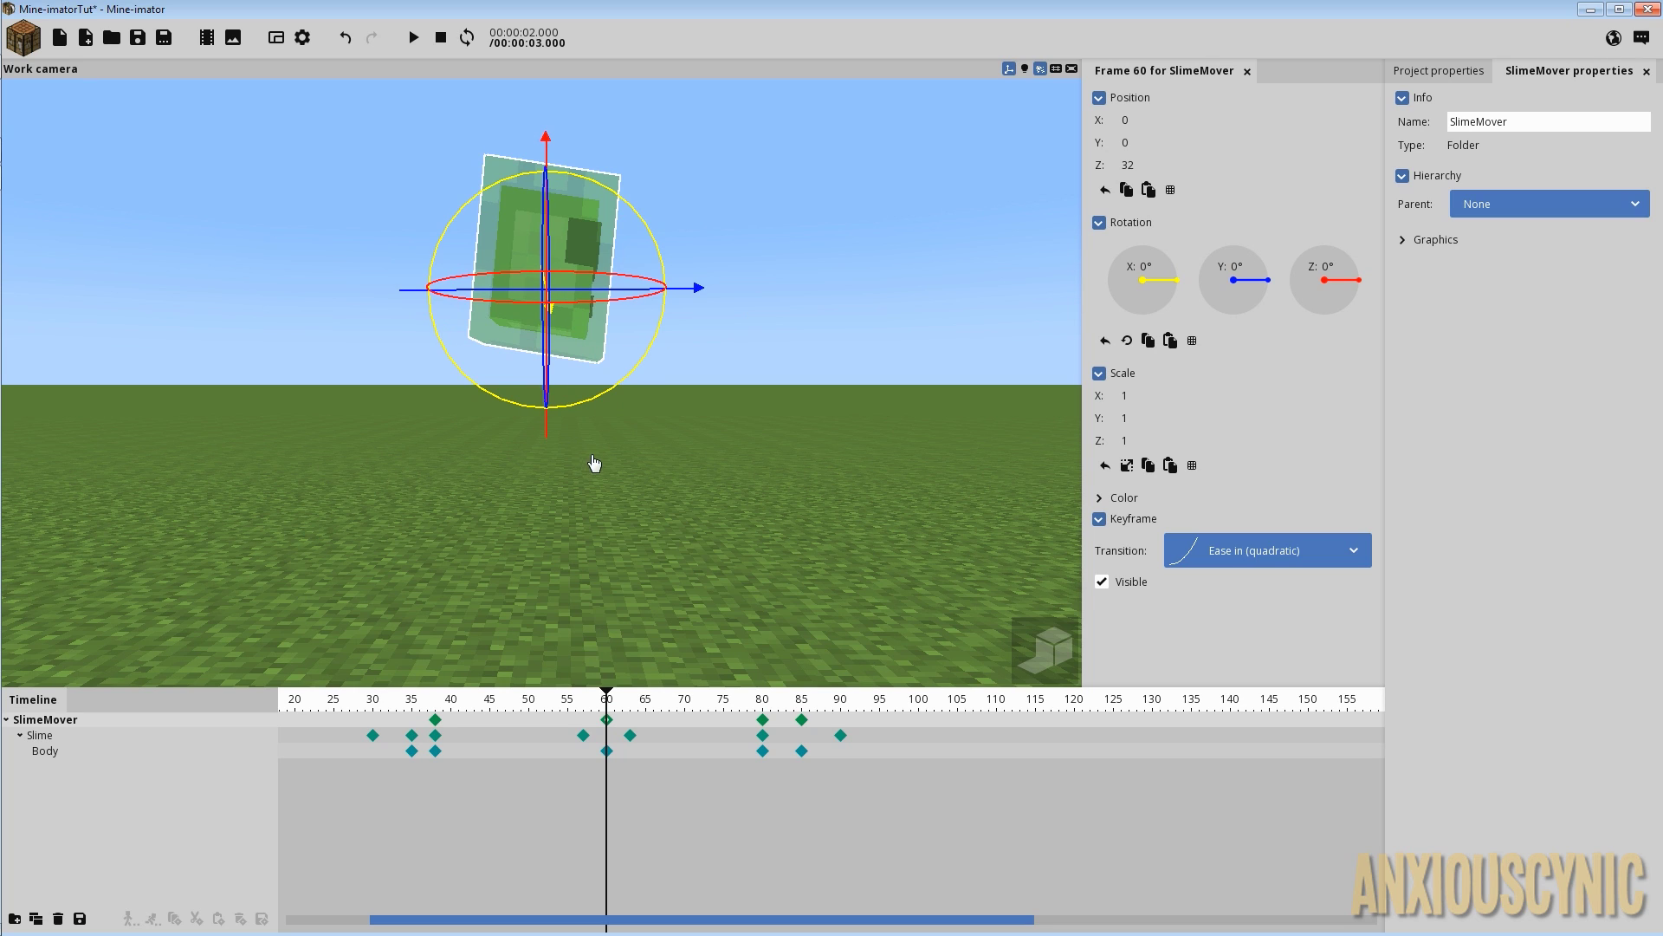
Compare Slime's and Body's frame 38 keyframes, and check Slime's scale and transition at frames 57, 60 and 63.
{"action": "left_click", "coordinate": [436, 735]}
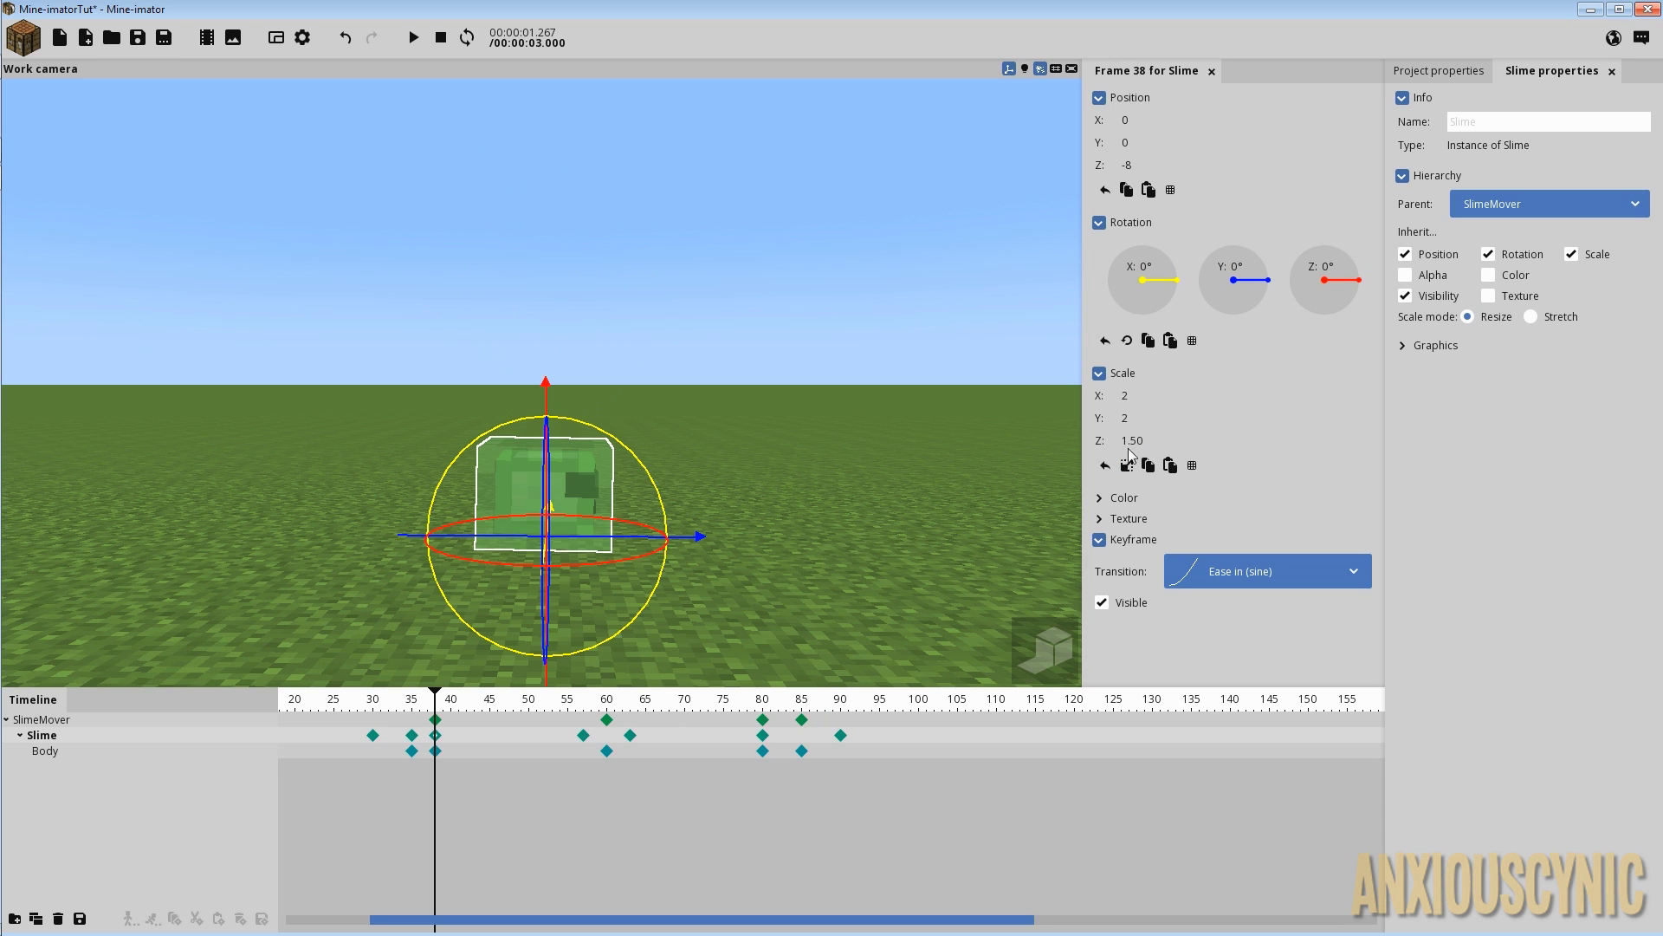
{"action": "left_click", "coordinate": [437, 752]}
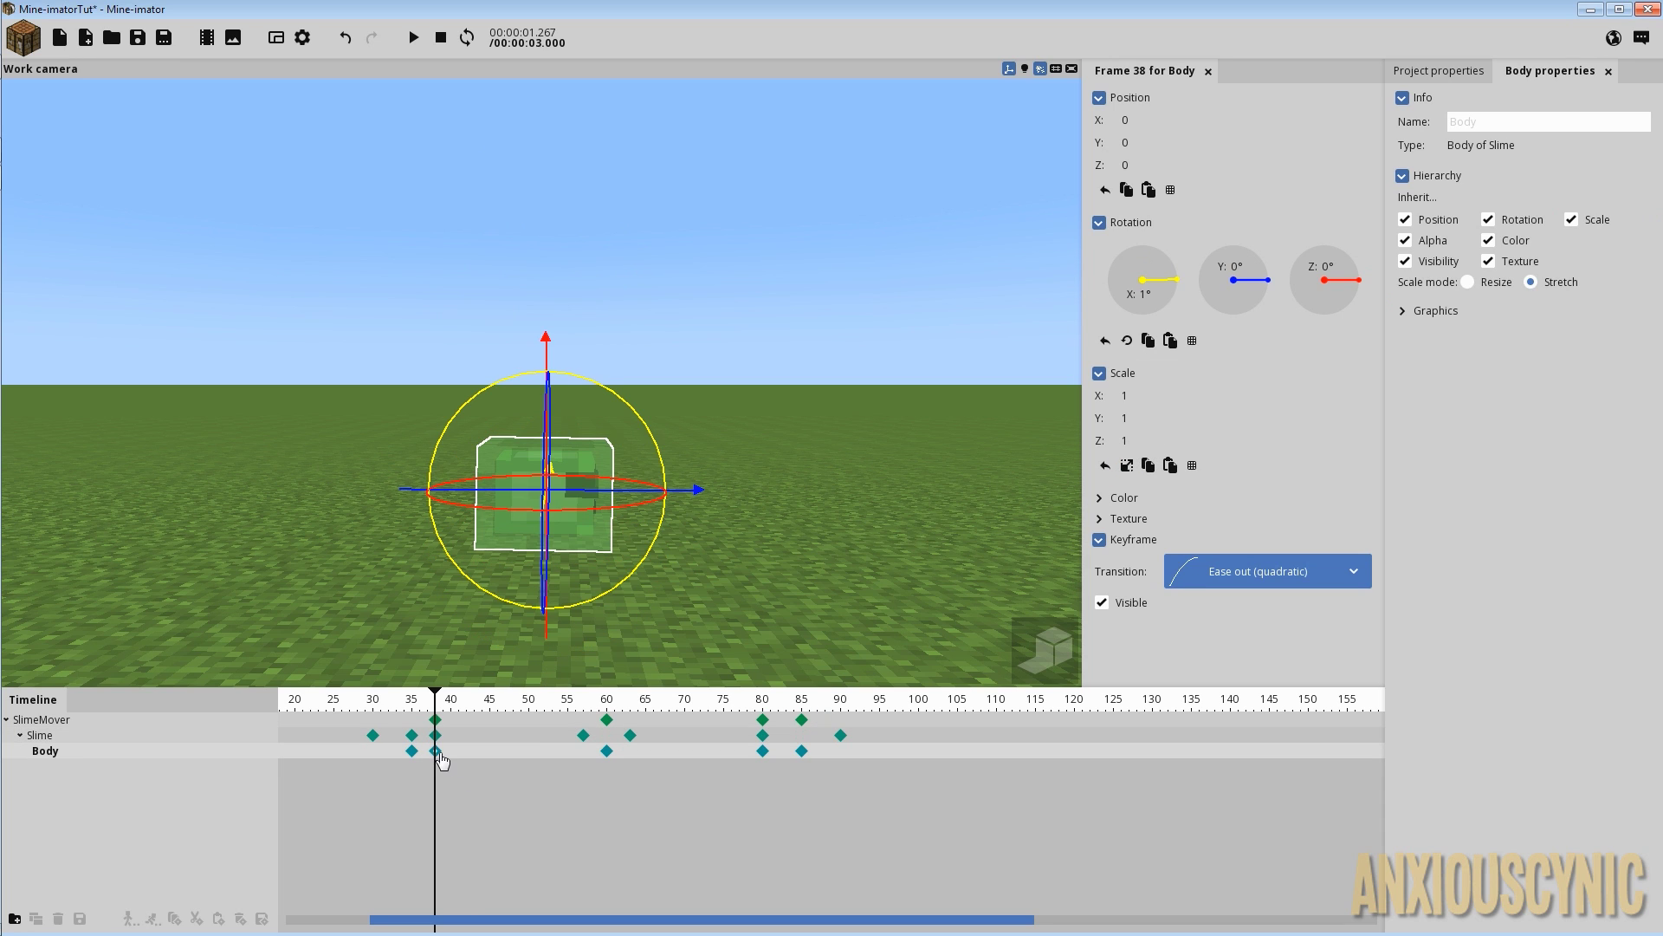
{"action": "left_click_drag", "start_coordinate": [501, 706], "coordinate": [613, 719]}
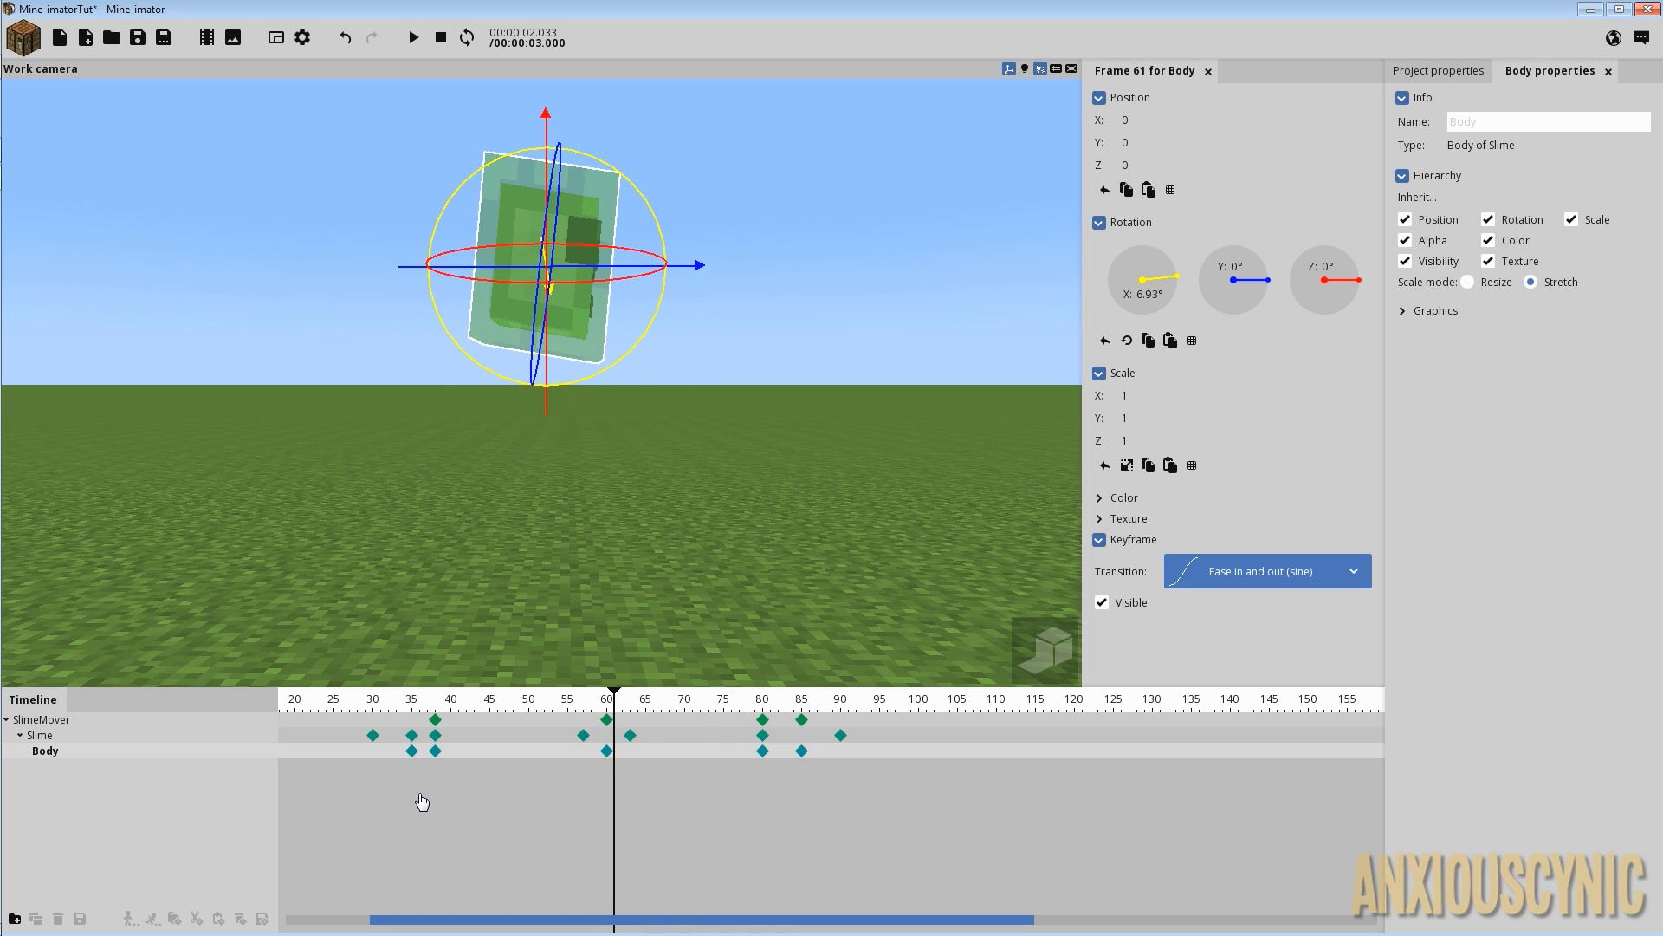
{"action": "left_click", "coordinate": [608, 735]}
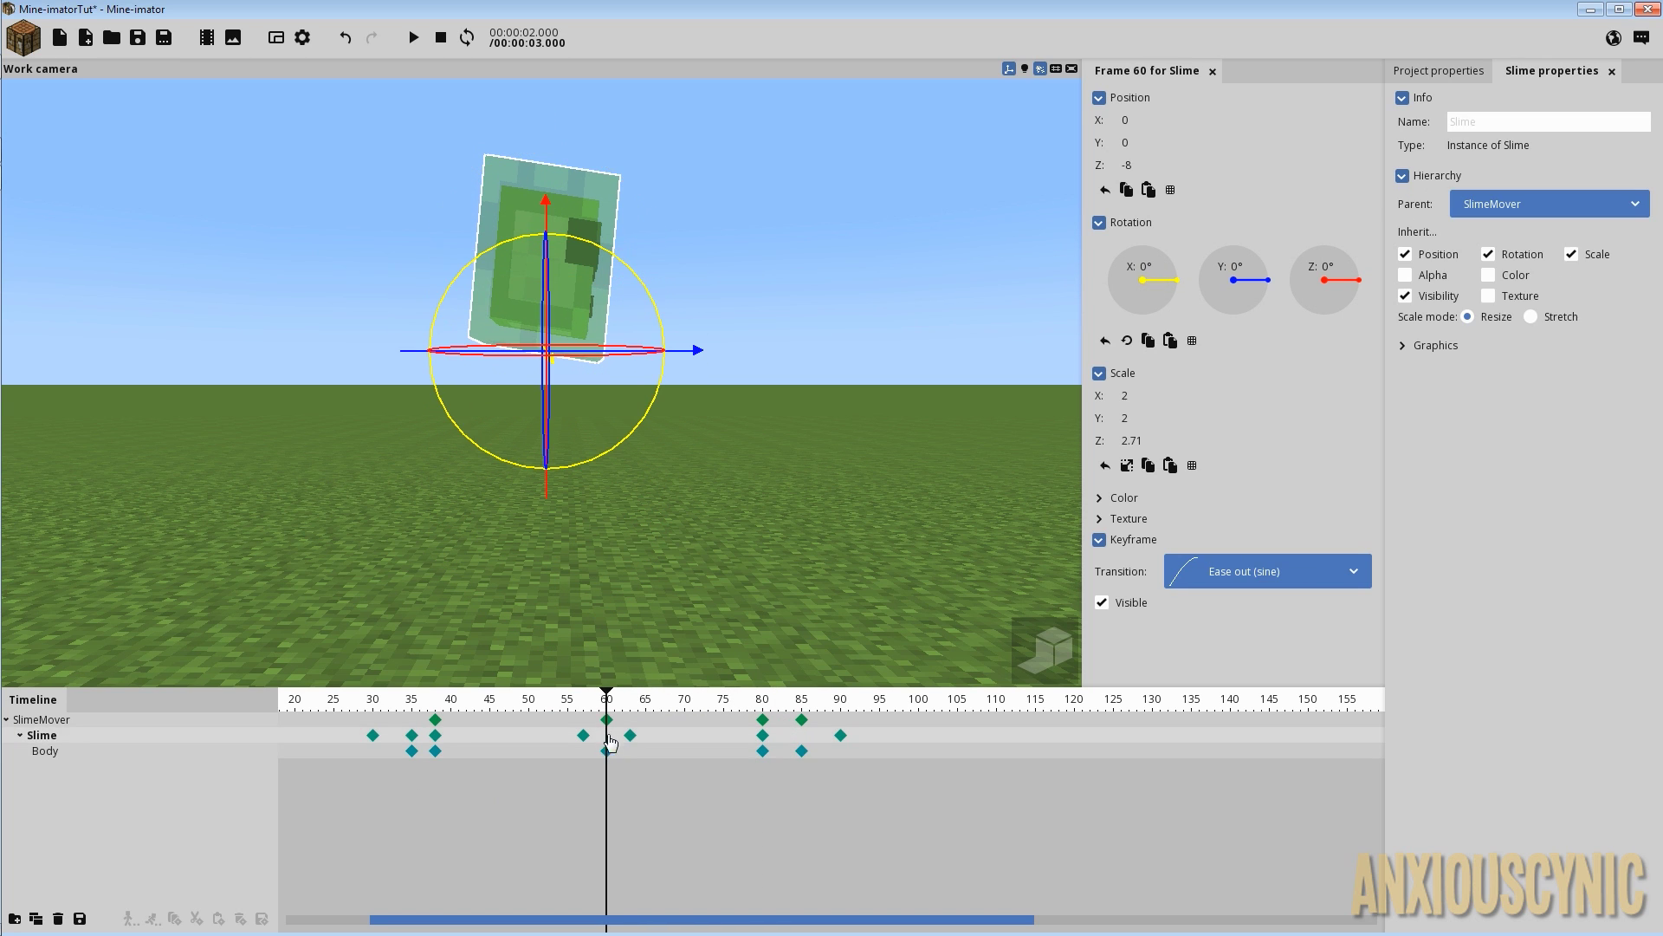
{"action": "mouse_move", "coordinate": [609, 709]}
{"action": "left_mouse_down"}
{"action": "mouse_move", "coordinate": [575, 711]}
{"action": "mouse_move", "coordinate": [630, 712]}
{"action": "left_mouse_up"}
{"action": "left_click", "coordinate": [584, 738]}
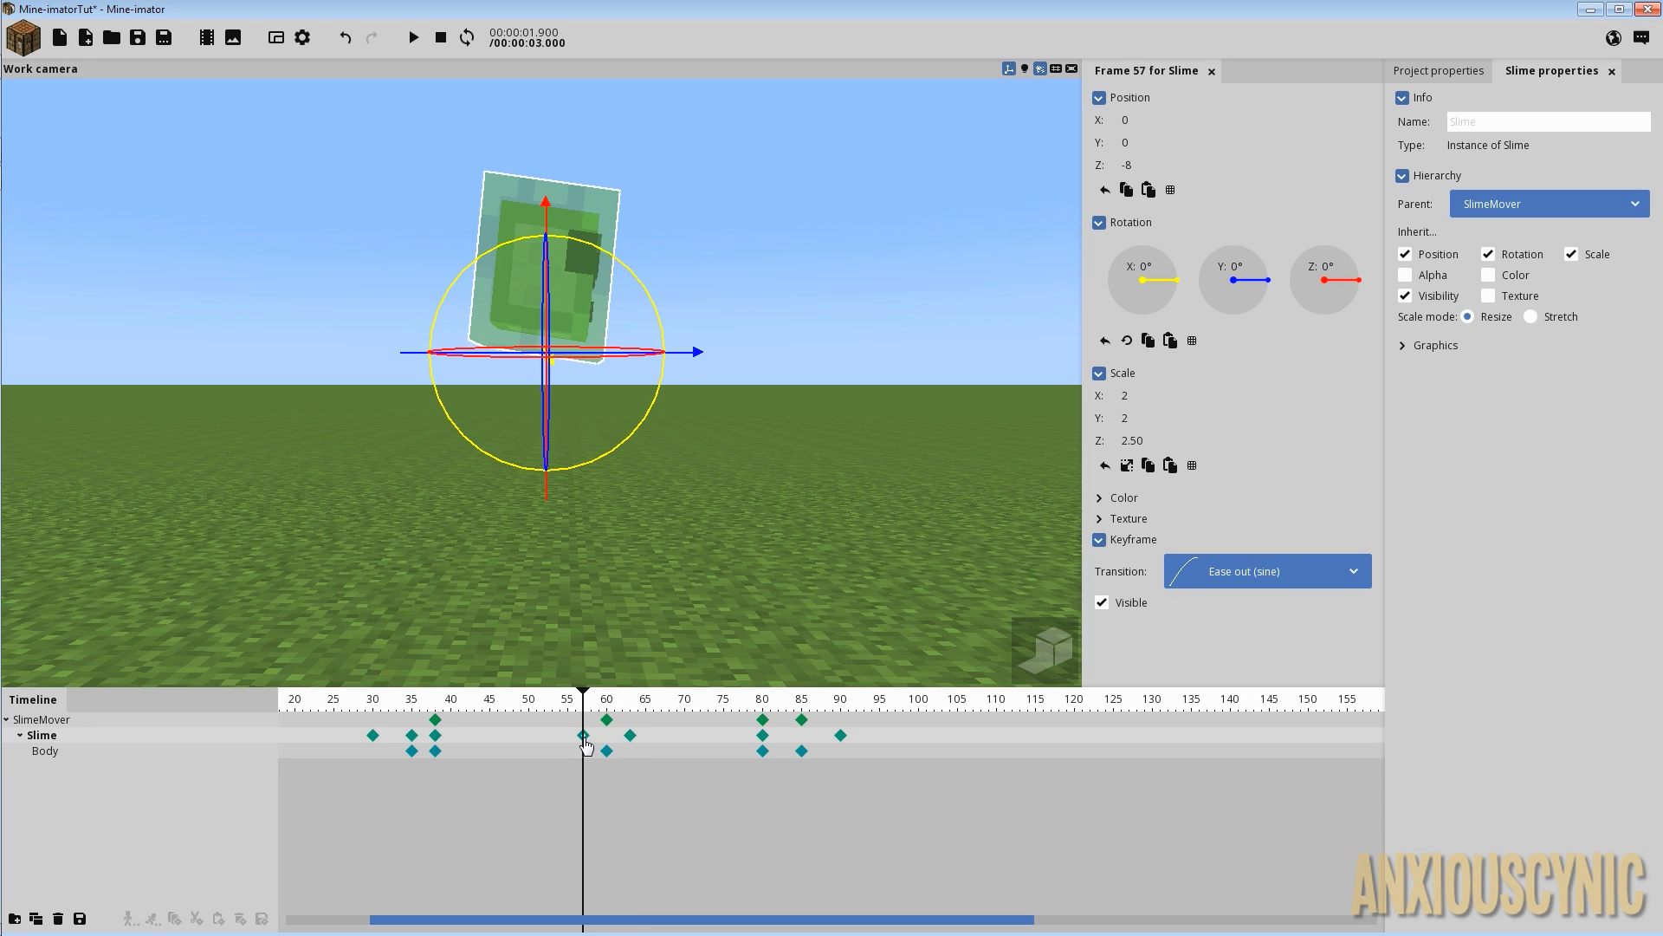
{"action": "left_click", "coordinate": [631, 735]}
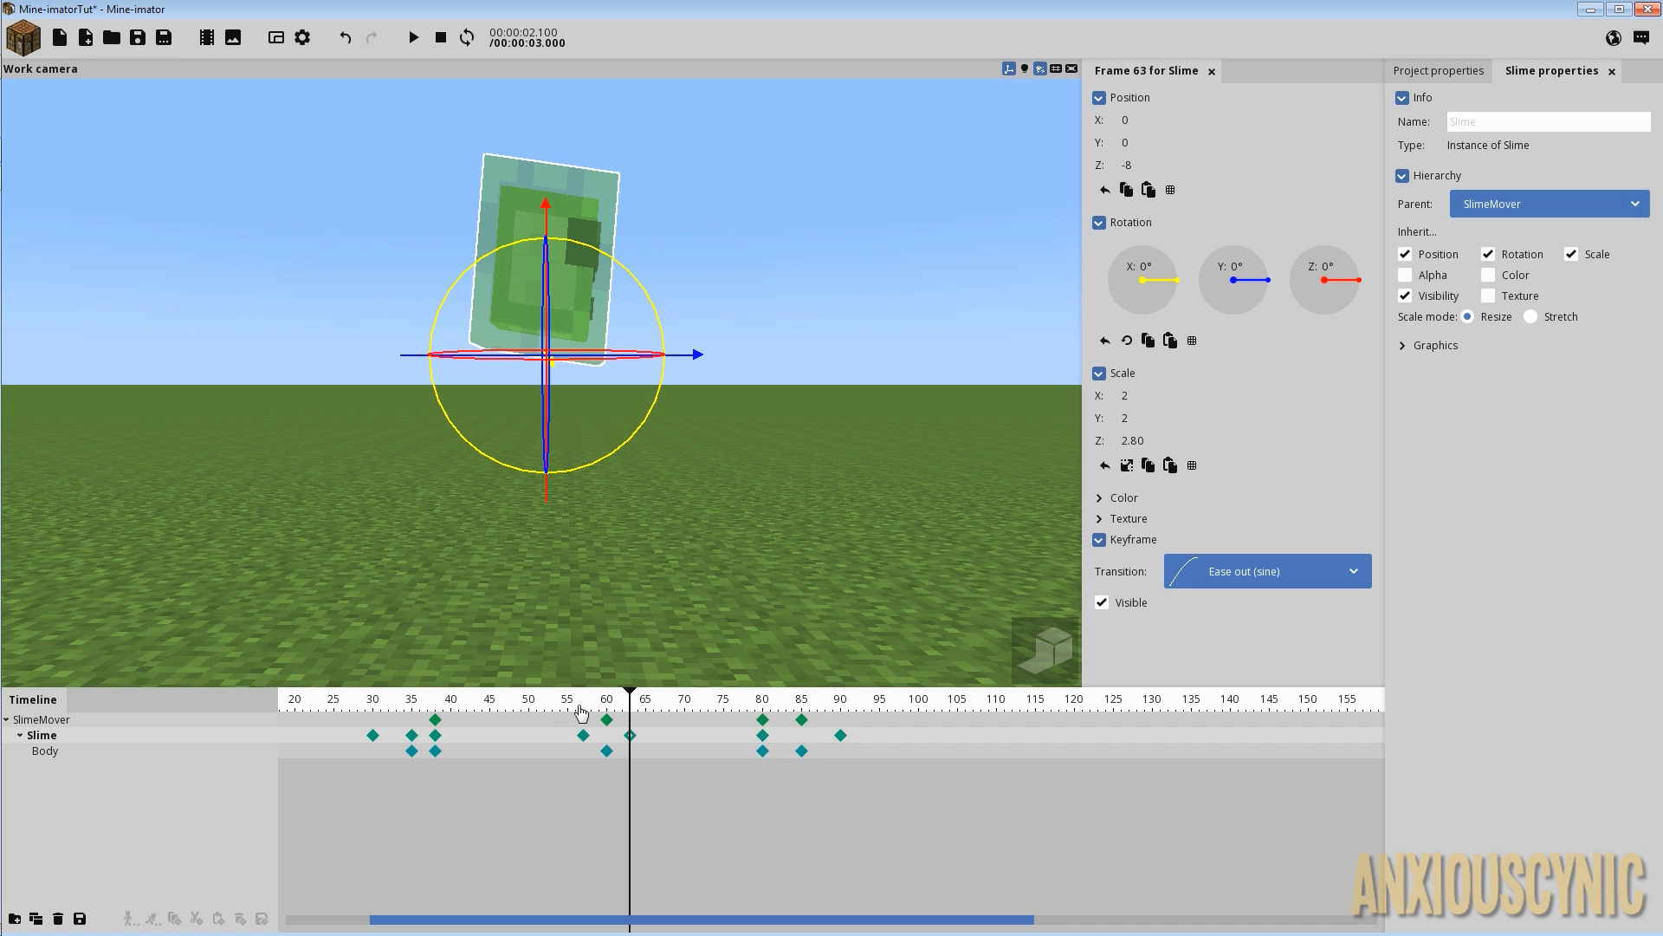
Play the jump from about frame 31 to judge its mid-air motion.
{"action": "left_click_drag", "start_coordinate": [580, 713], "coordinate": [373, 712]}
{"action": "key", "text": "space"}
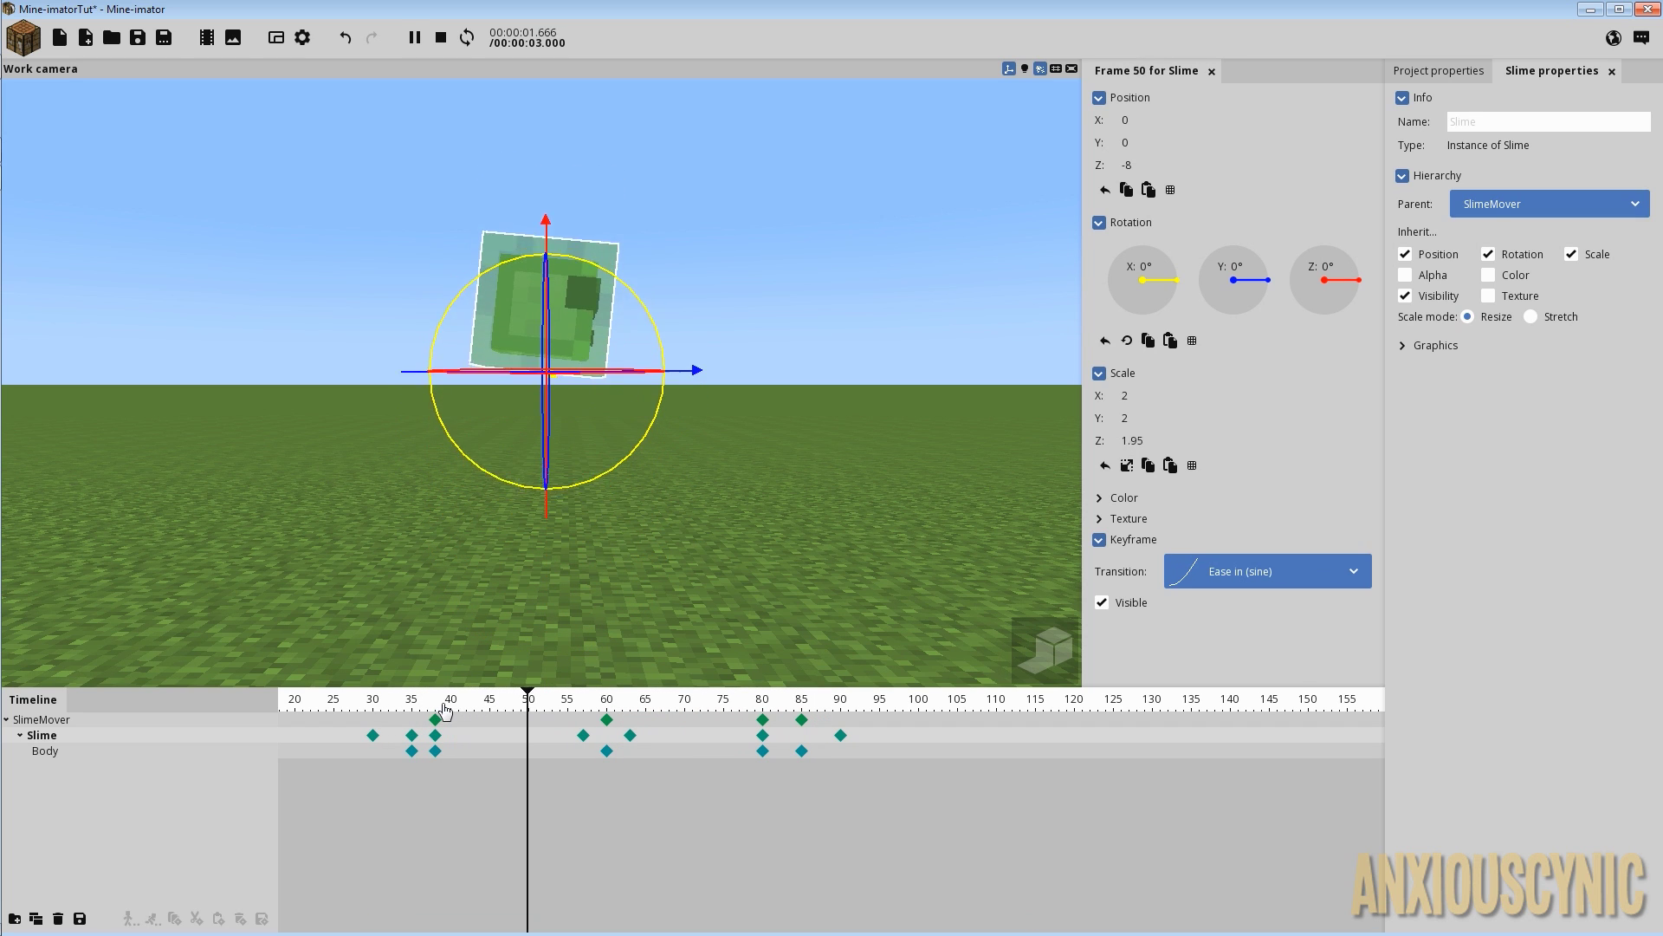
{"action": "key", "text": "space"}
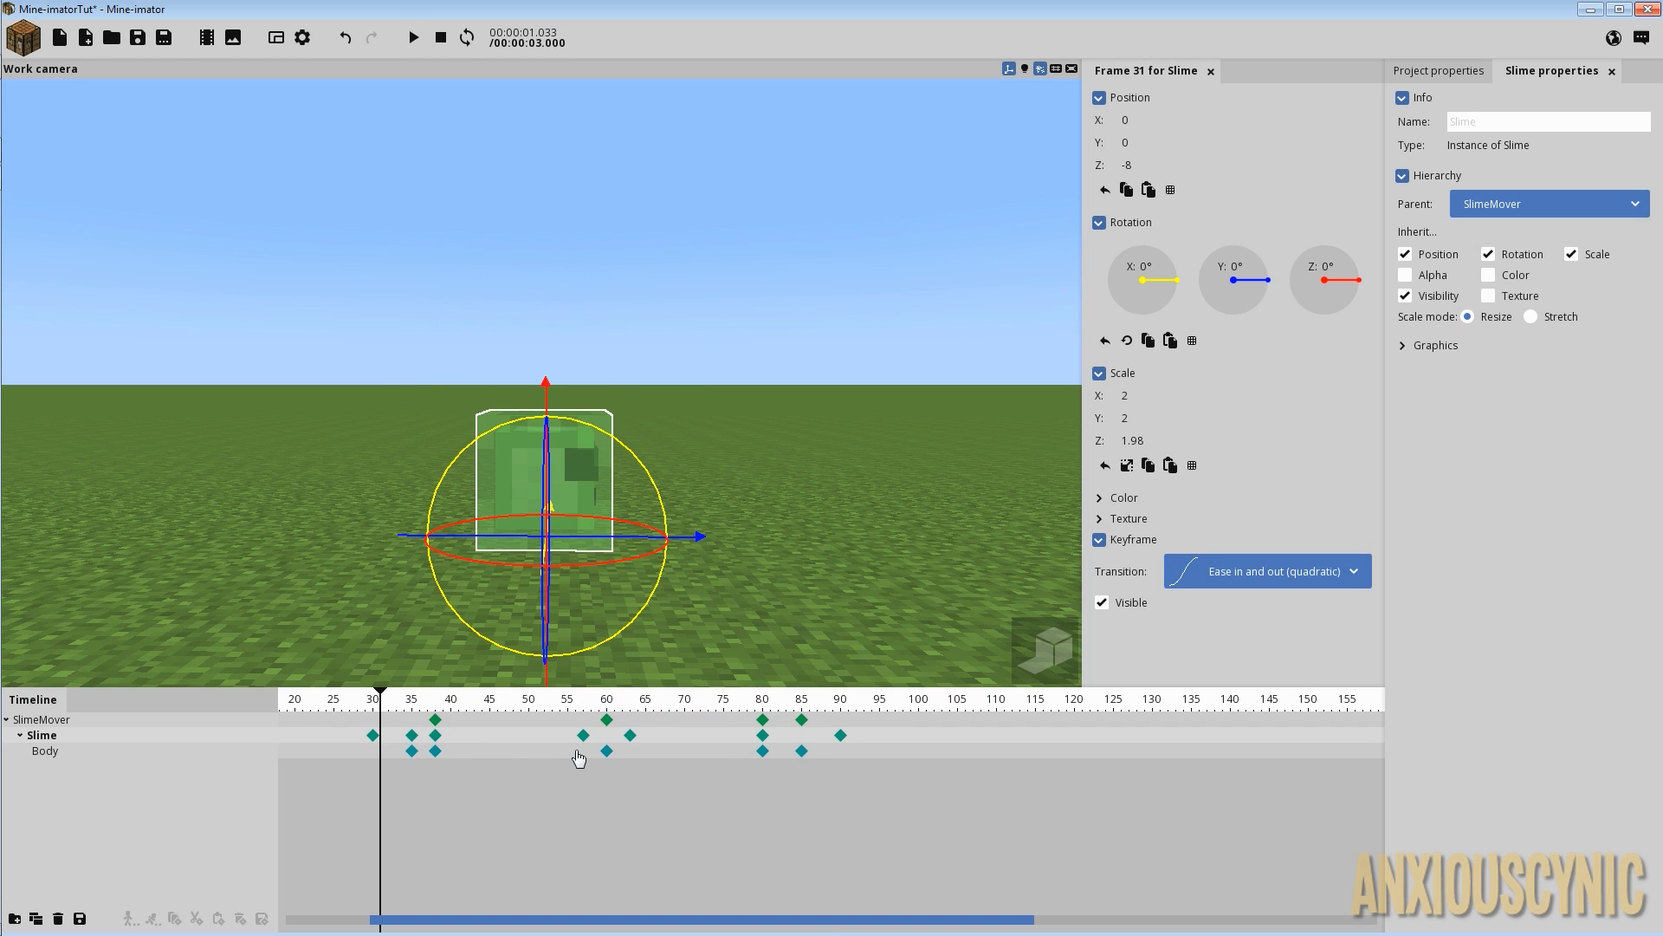
Move Body's frame 60 keyframe to frame 57 and add a Body keyframe at frame 63 with X rotation reset to 0°.
{"action": "left_click", "coordinate": [608, 751]}
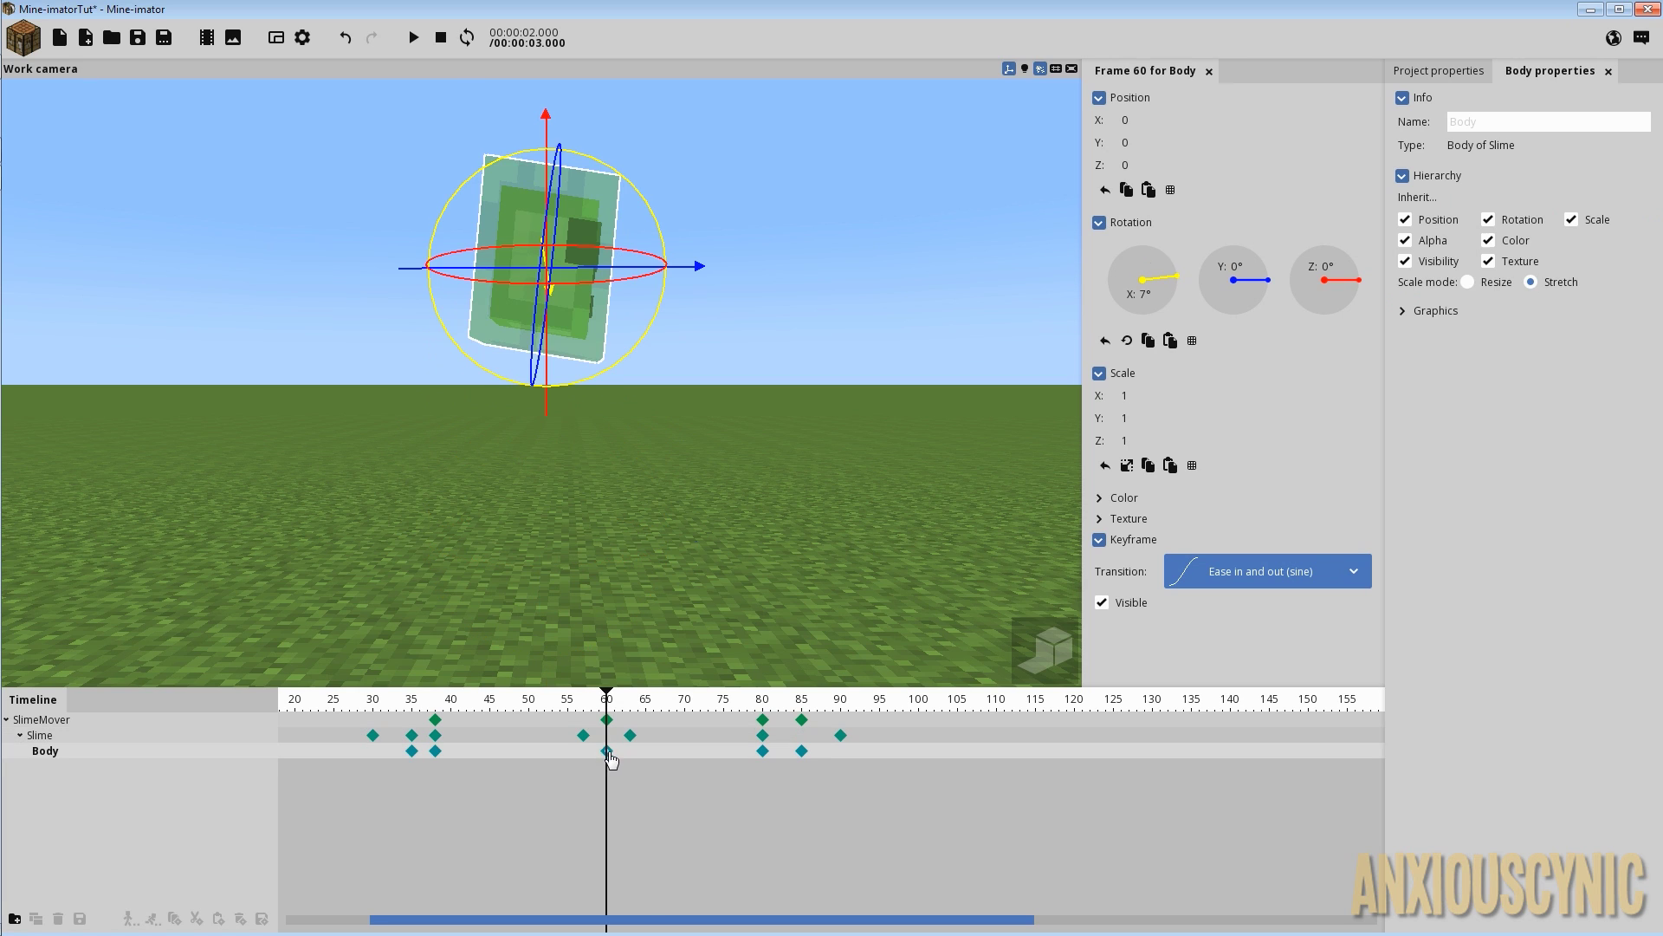
{"action": "left_click_drag", "start_coordinate": [611, 759], "coordinate": [579, 754]}
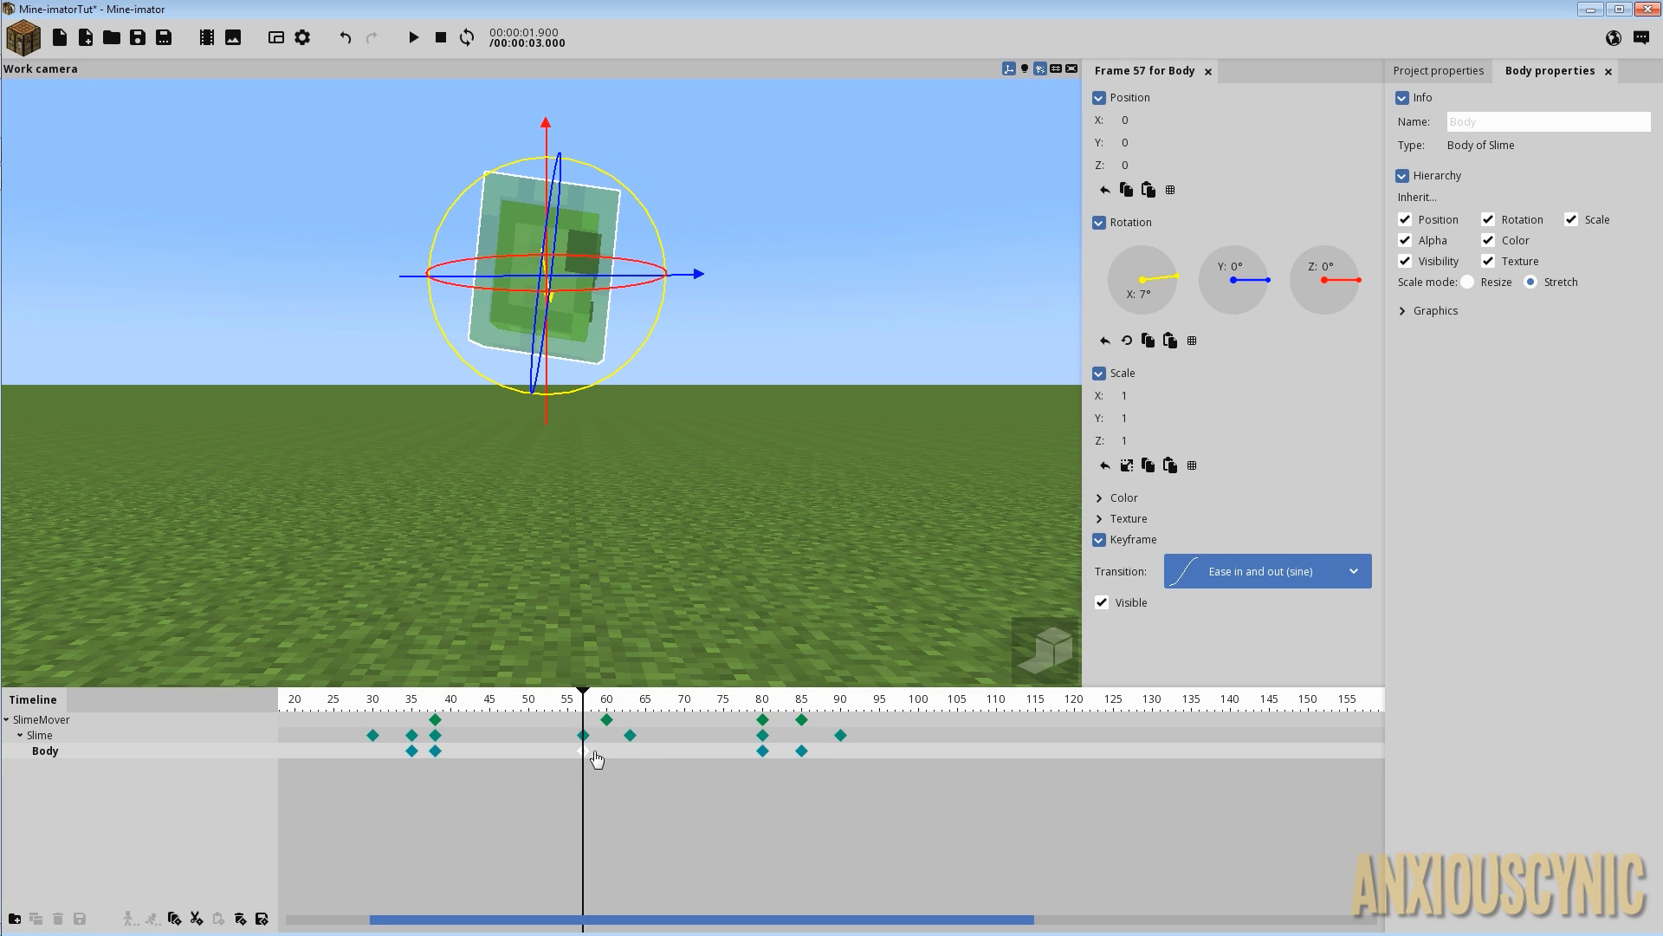
{"action": "left_click", "coordinate": [630, 753]}
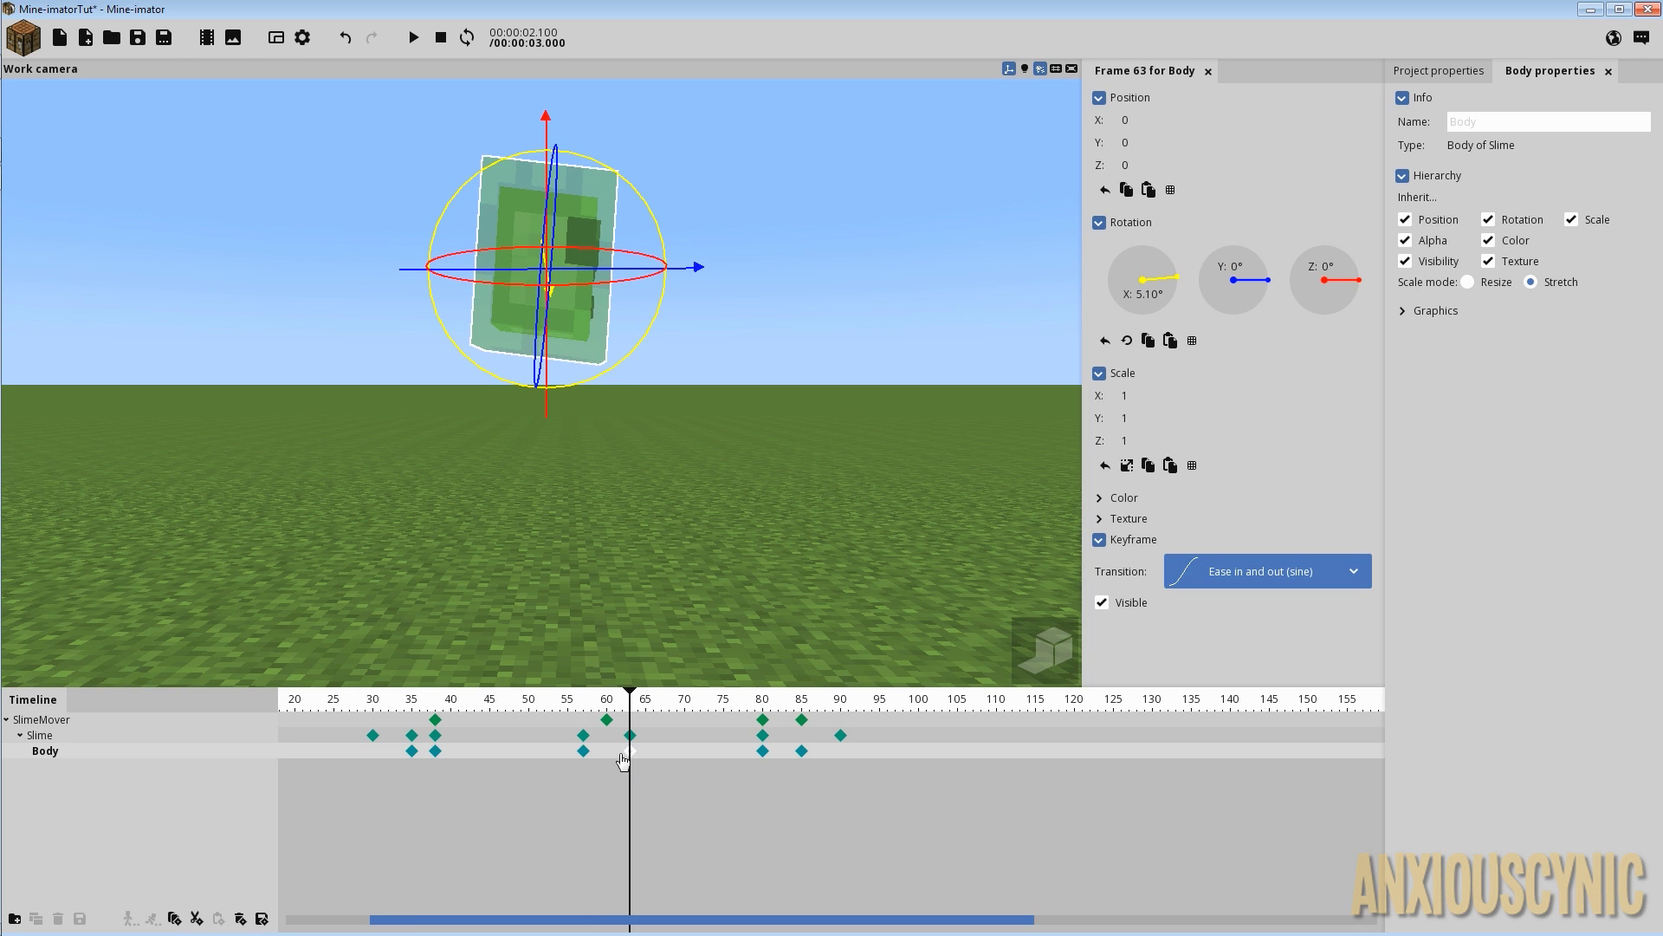
{"action": "left_click", "coordinate": [585, 756]}
{"action": "left_click_drag", "start_coordinate": [584, 709], "coordinate": [741, 703]}
{"action": "left_click", "coordinate": [631, 752]}
{"action": "right_click", "coordinate": [1161, 299]}
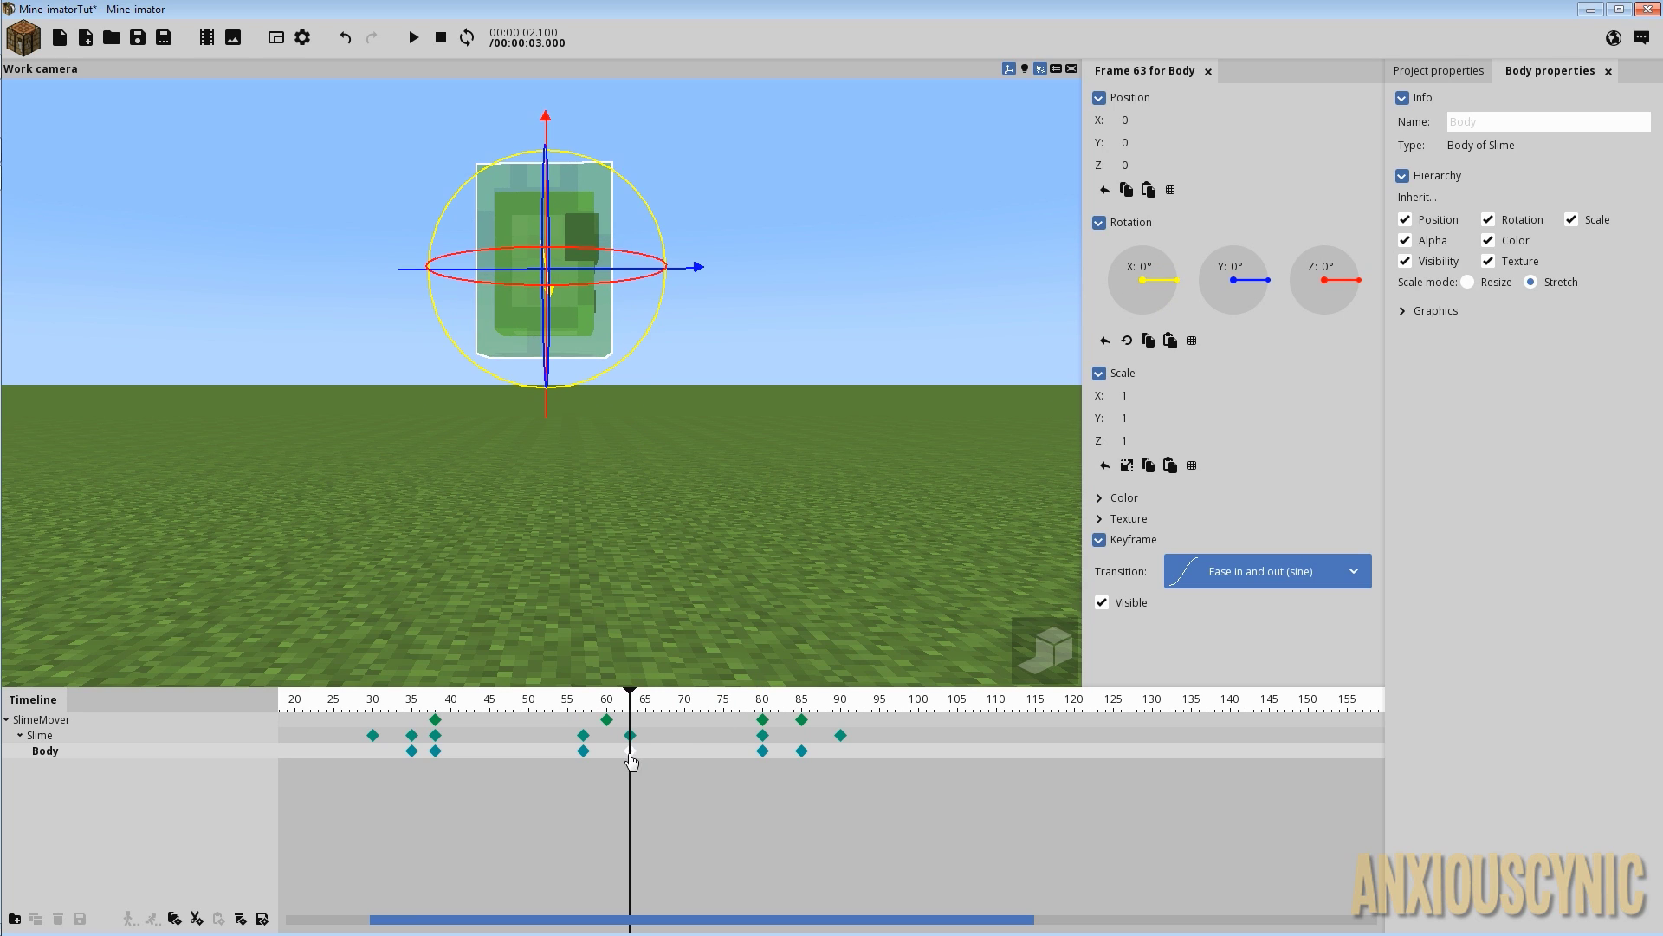
Move Body's upright frame 63 keyframe to frame 70 and preview the jump from about frame 32.
{"action": "left_click_drag", "start_coordinate": [632, 761], "coordinate": [681, 753]}
{"action": "key", "text": "space"}
{"action": "key", "text": "space"}
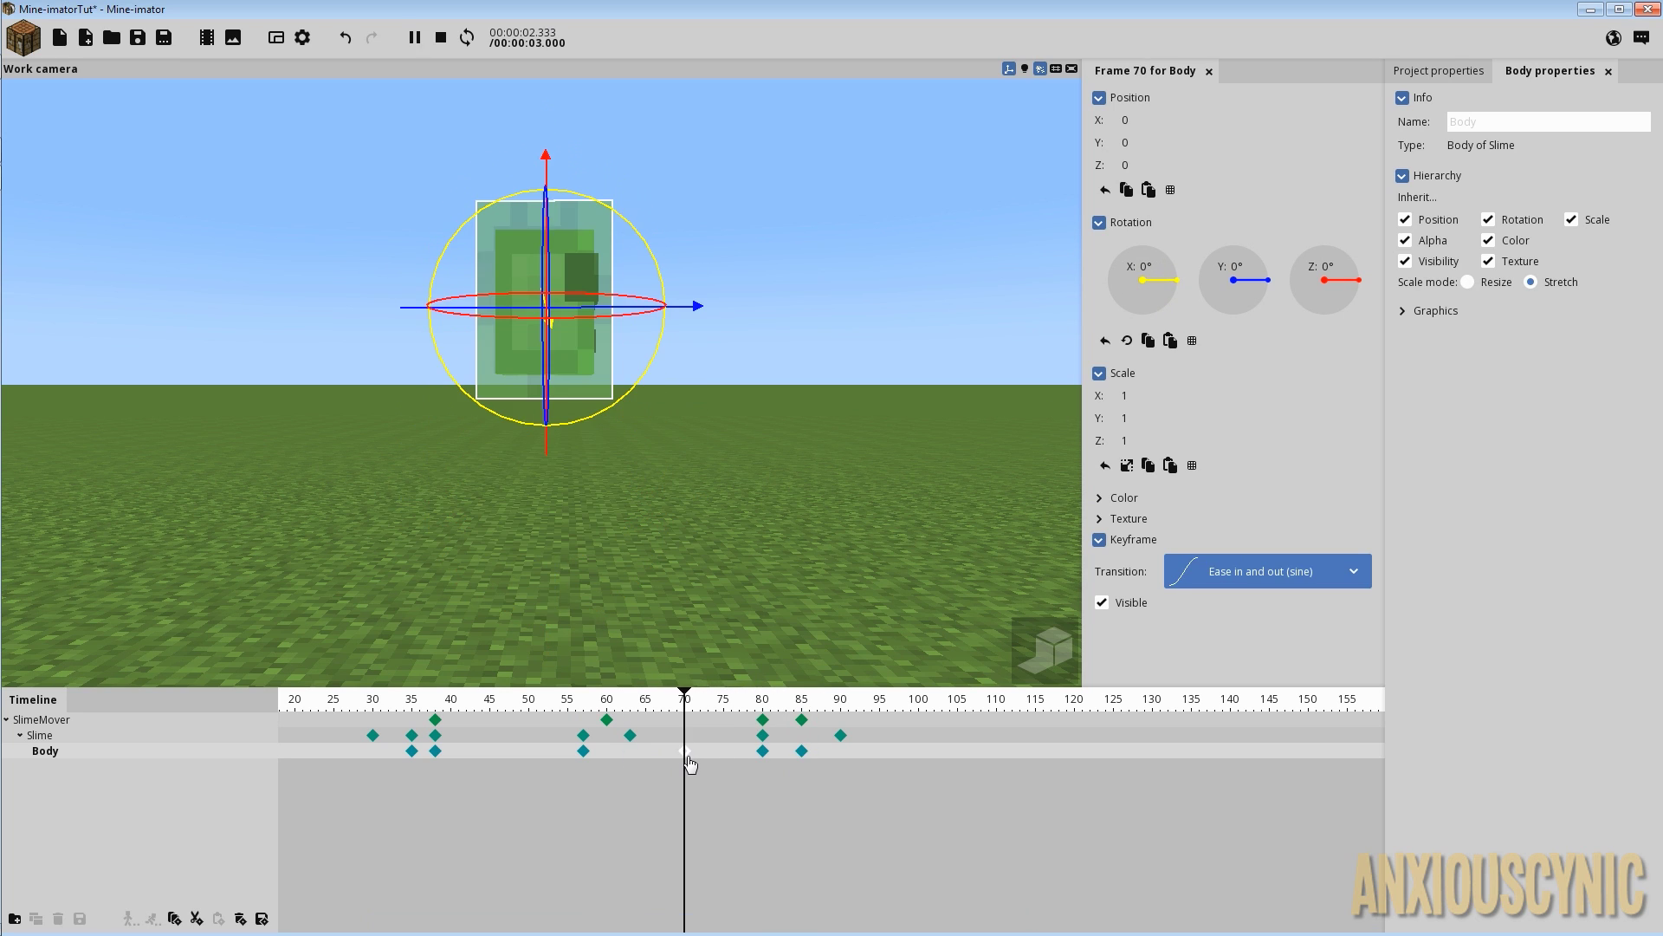
{"action": "key", "text": "space"}
{"action": "left_click", "coordinate": [597, 706]}
{"action": "left_click_drag", "start_coordinate": [597, 706], "coordinate": [388, 707]}
{"action": "key", "text": "space"}
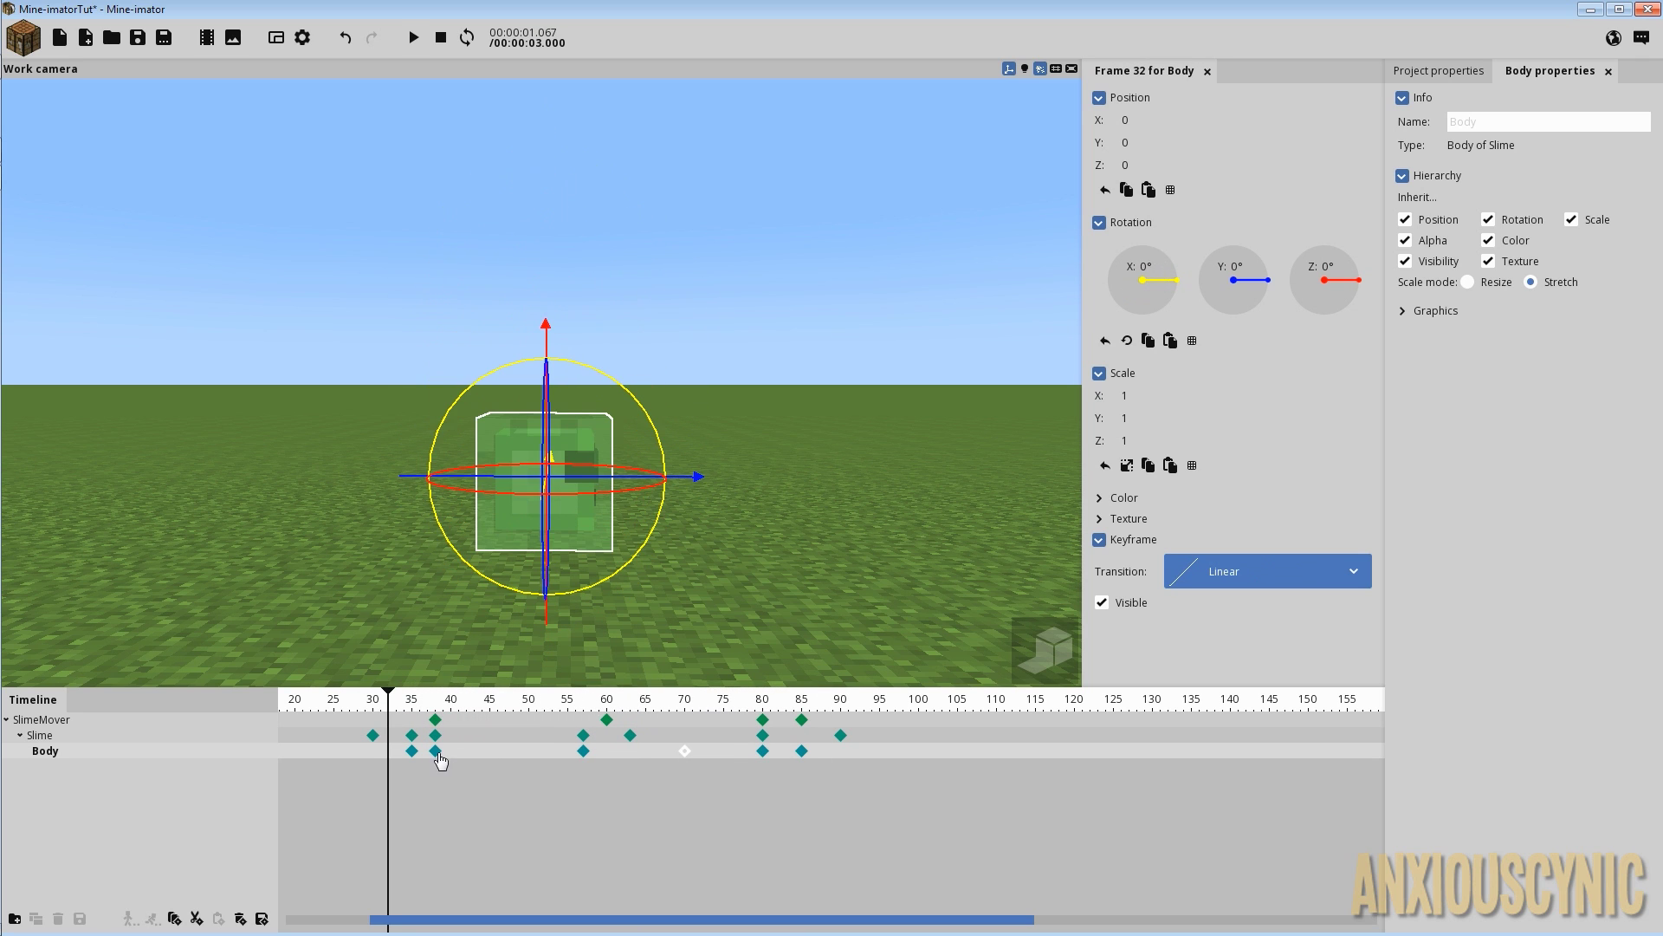
Set Body's frame 57 keyframe transition to Ease in (sine) and play the jump.
{"action": "left_click", "coordinate": [436, 752]}
{"action": "left_click", "coordinate": [583, 751]}
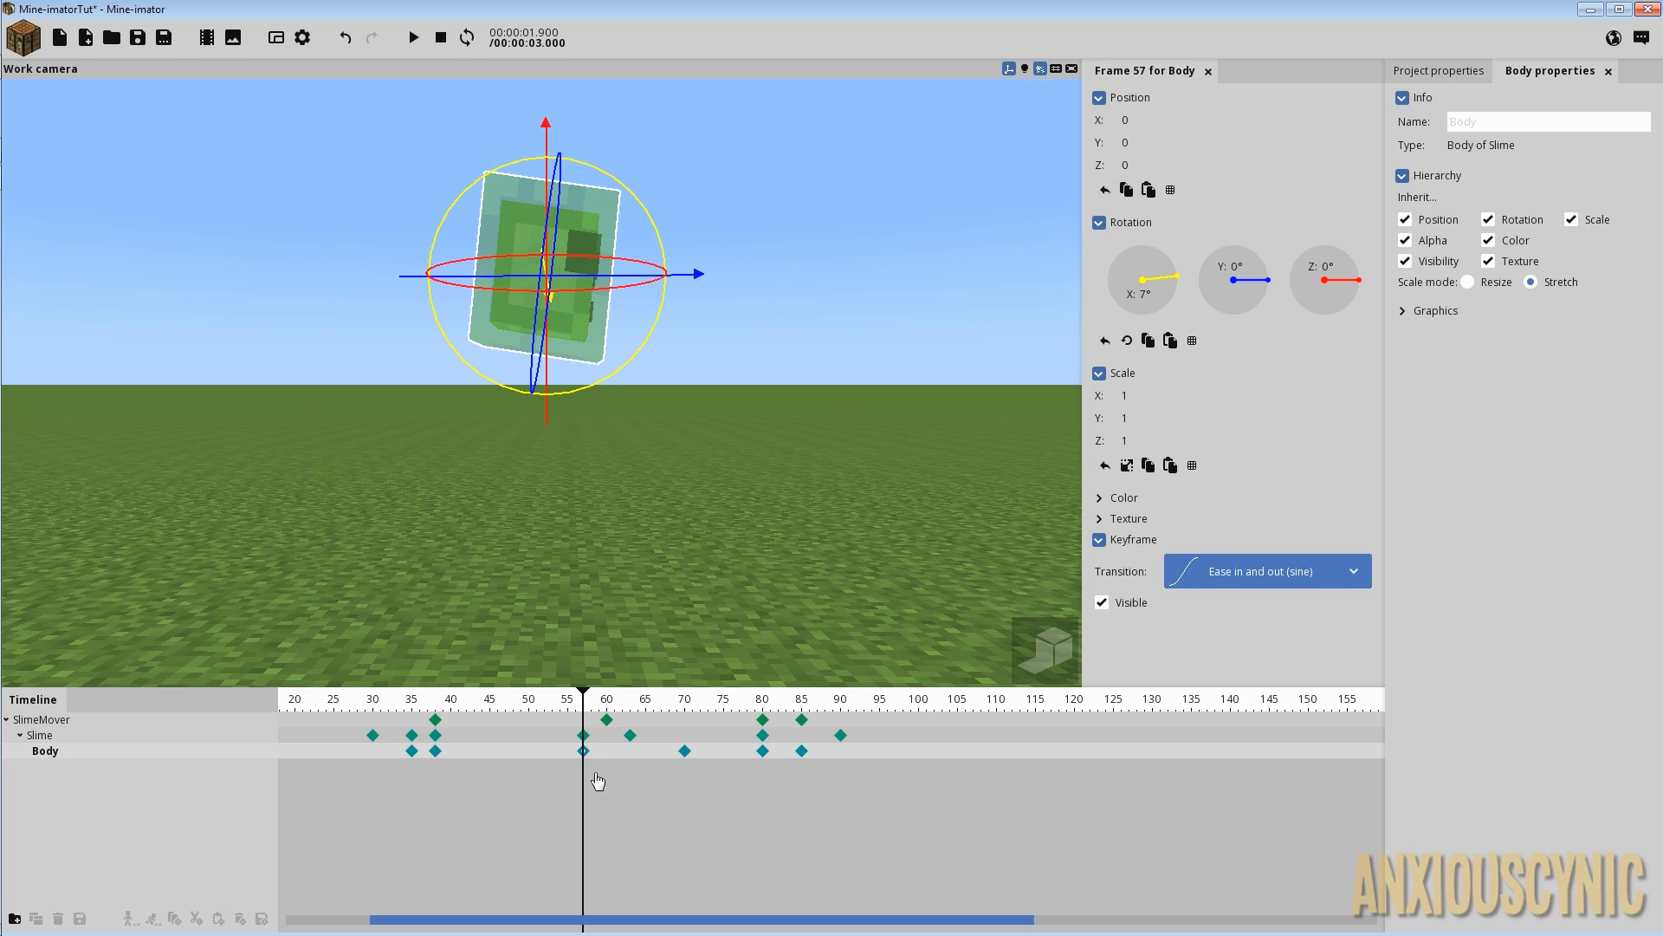
{"action": "left_click", "coordinate": [1214, 589]}
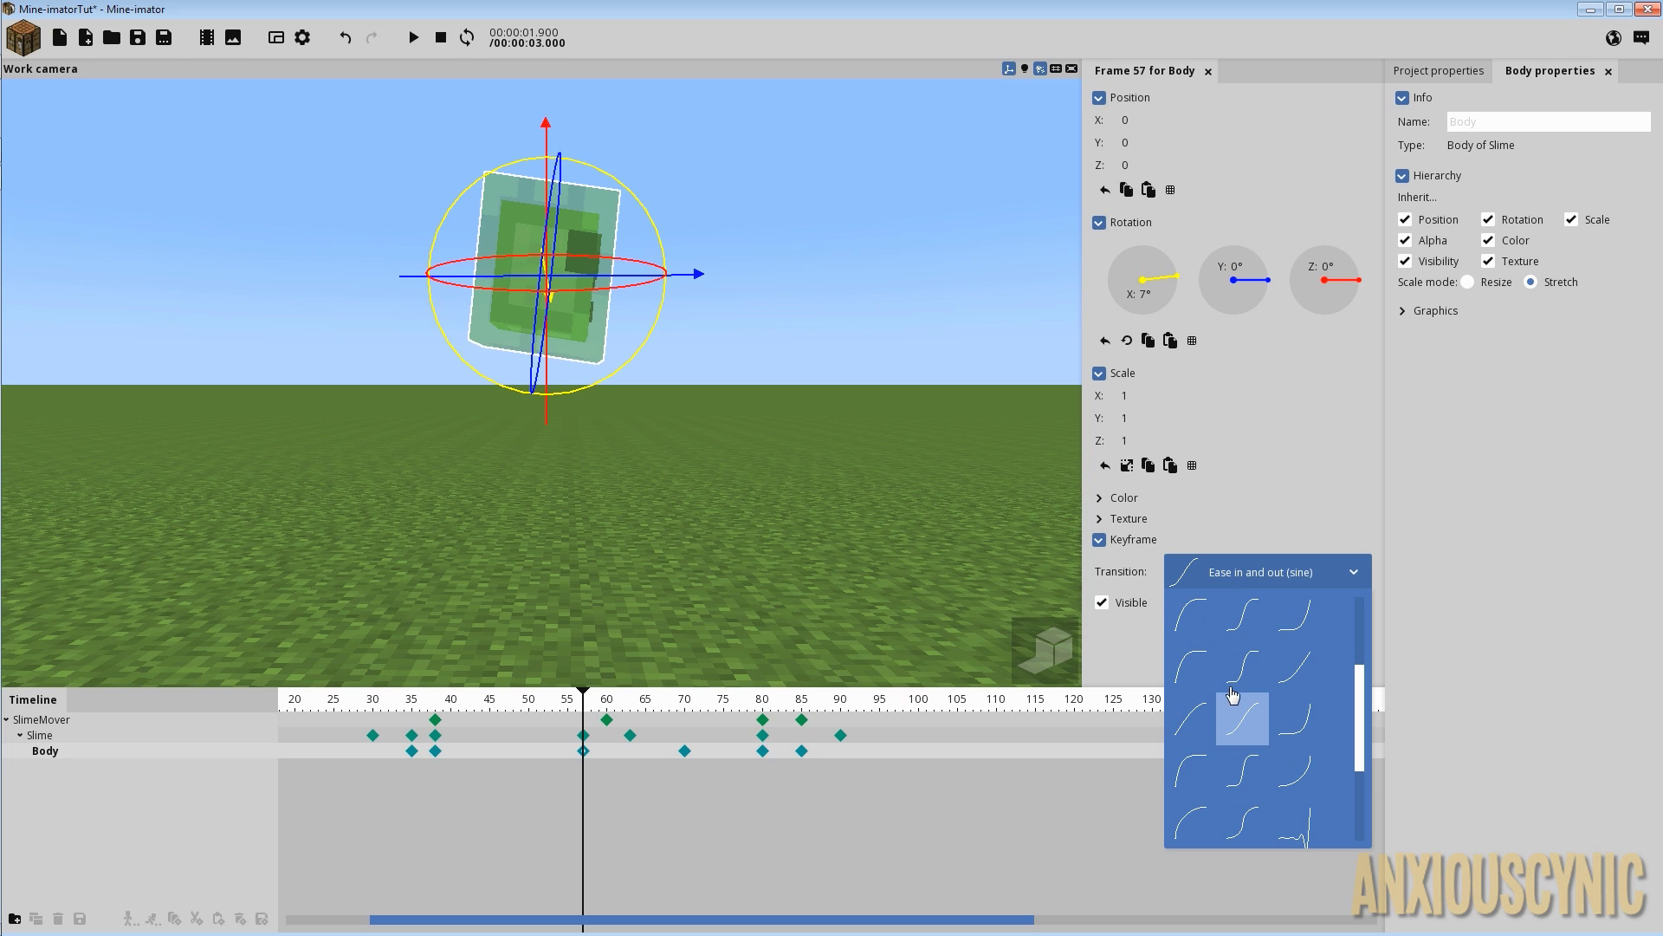
{"action": "left_click", "coordinate": [1295, 675]}
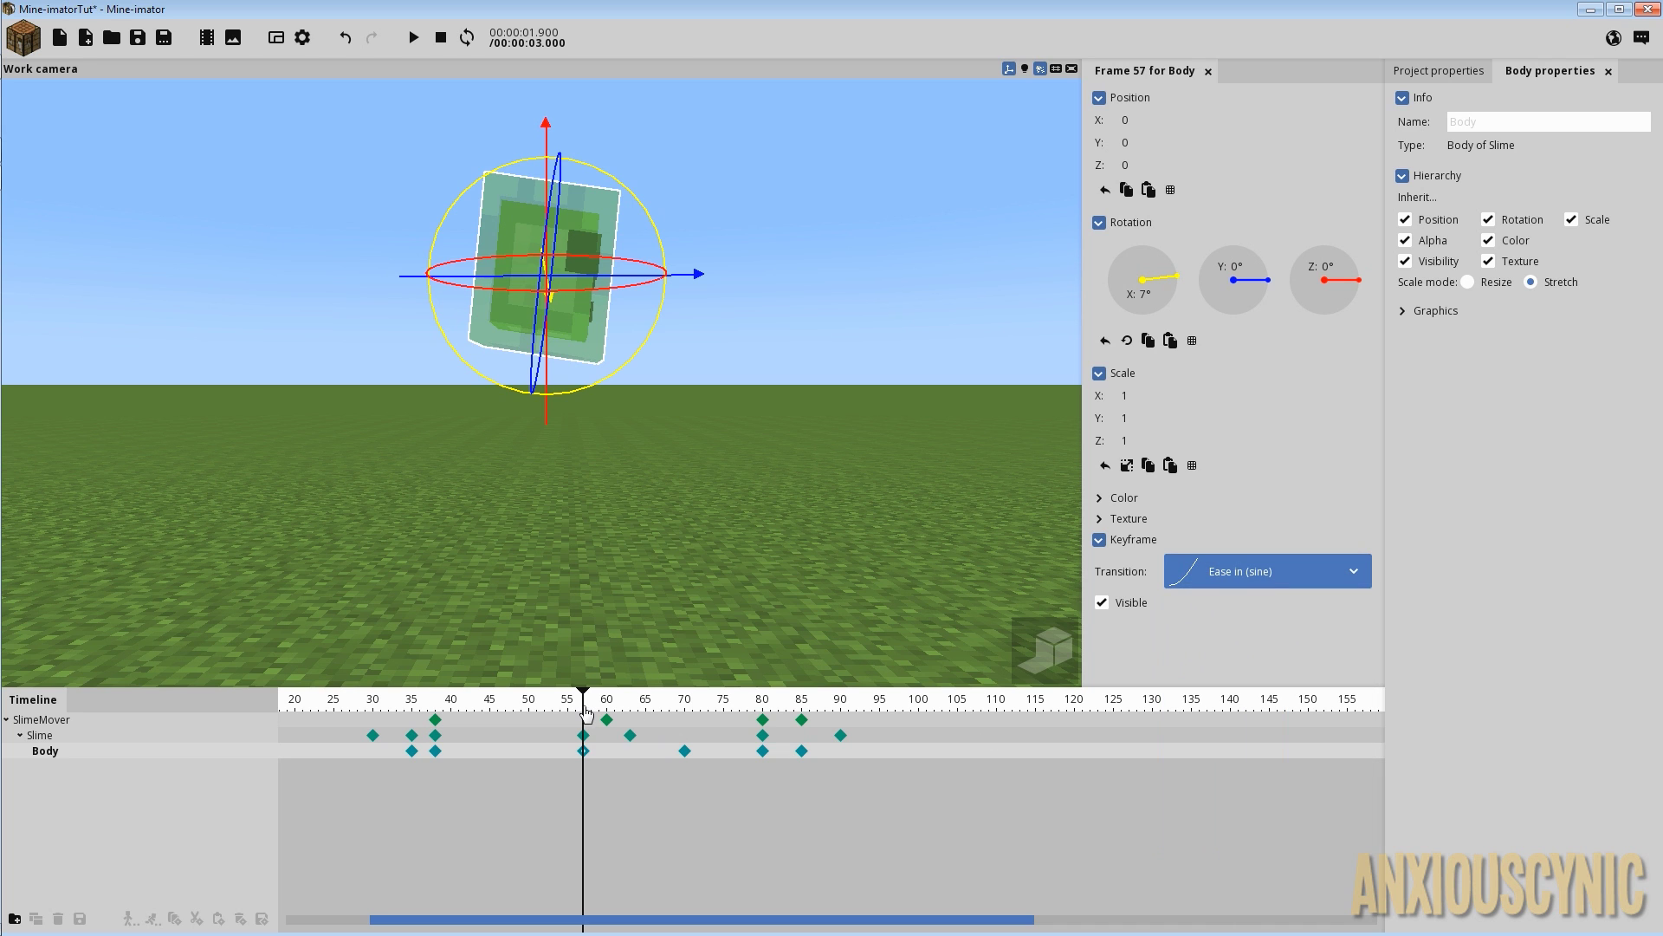
{"action": "left_click_drag", "start_coordinate": [585, 708], "coordinate": [400, 708]}
{"action": "key", "text": "space"}
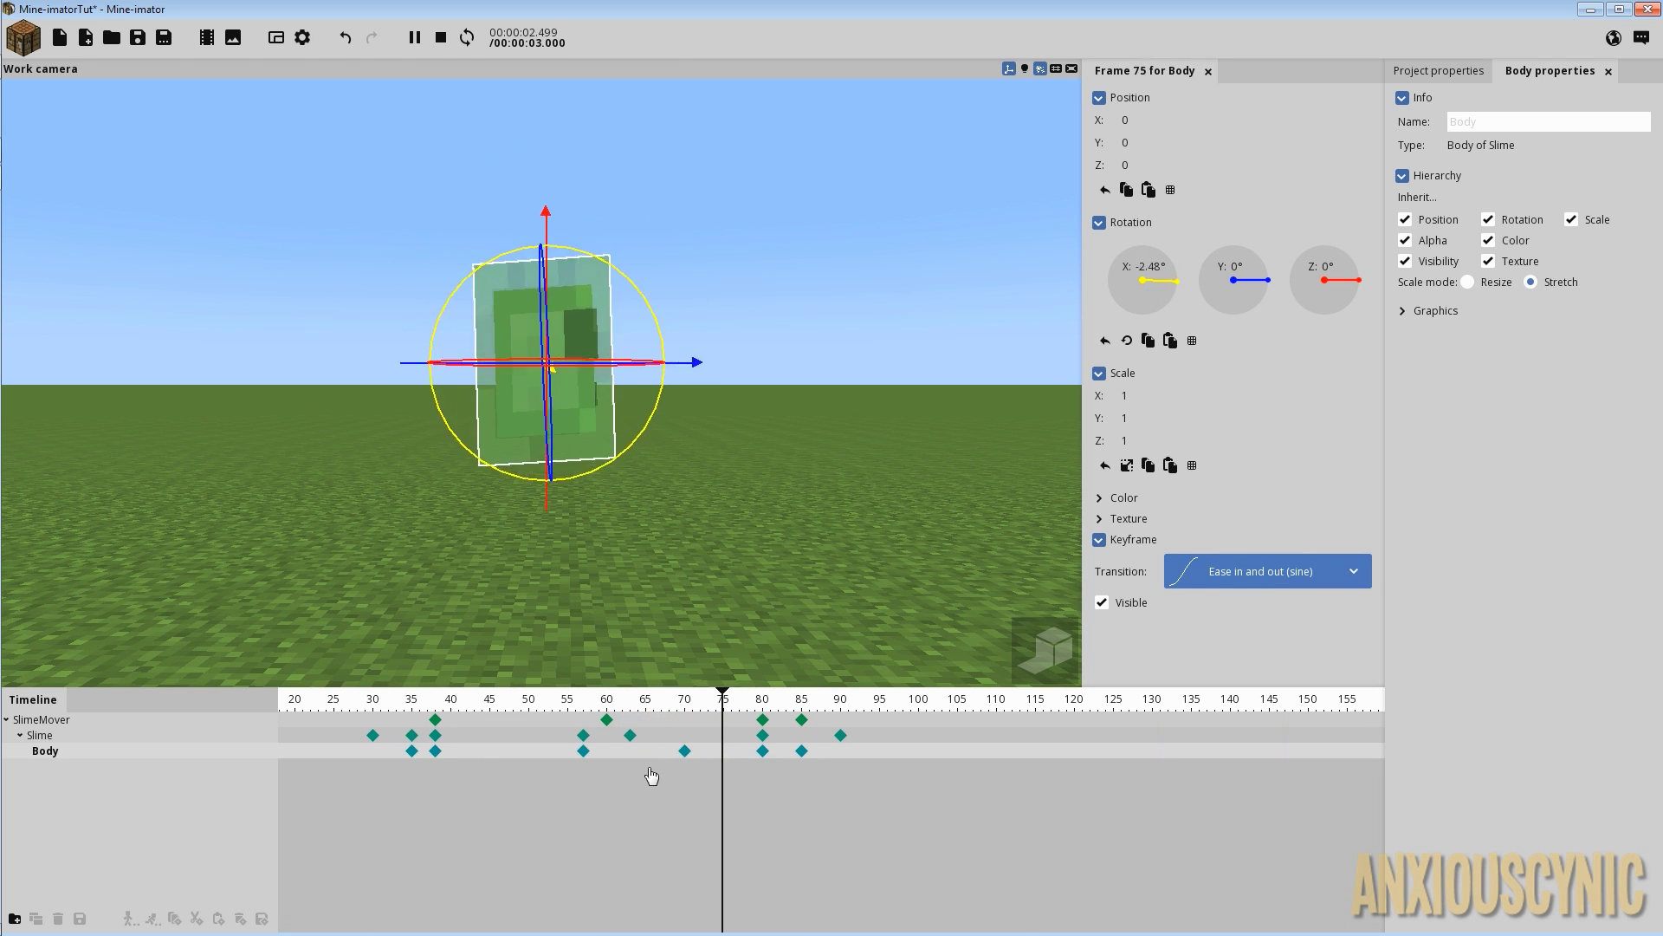
Try Body's frame 57 tilt keyframe at frame 50, settle it at frame 52, and replay the jump.
{"action": "left_click_drag", "start_coordinate": [583, 750], "coordinate": [528, 752]}
{"action": "left_click", "coordinate": [399, 708]}
{"action": "key", "text": "space"}
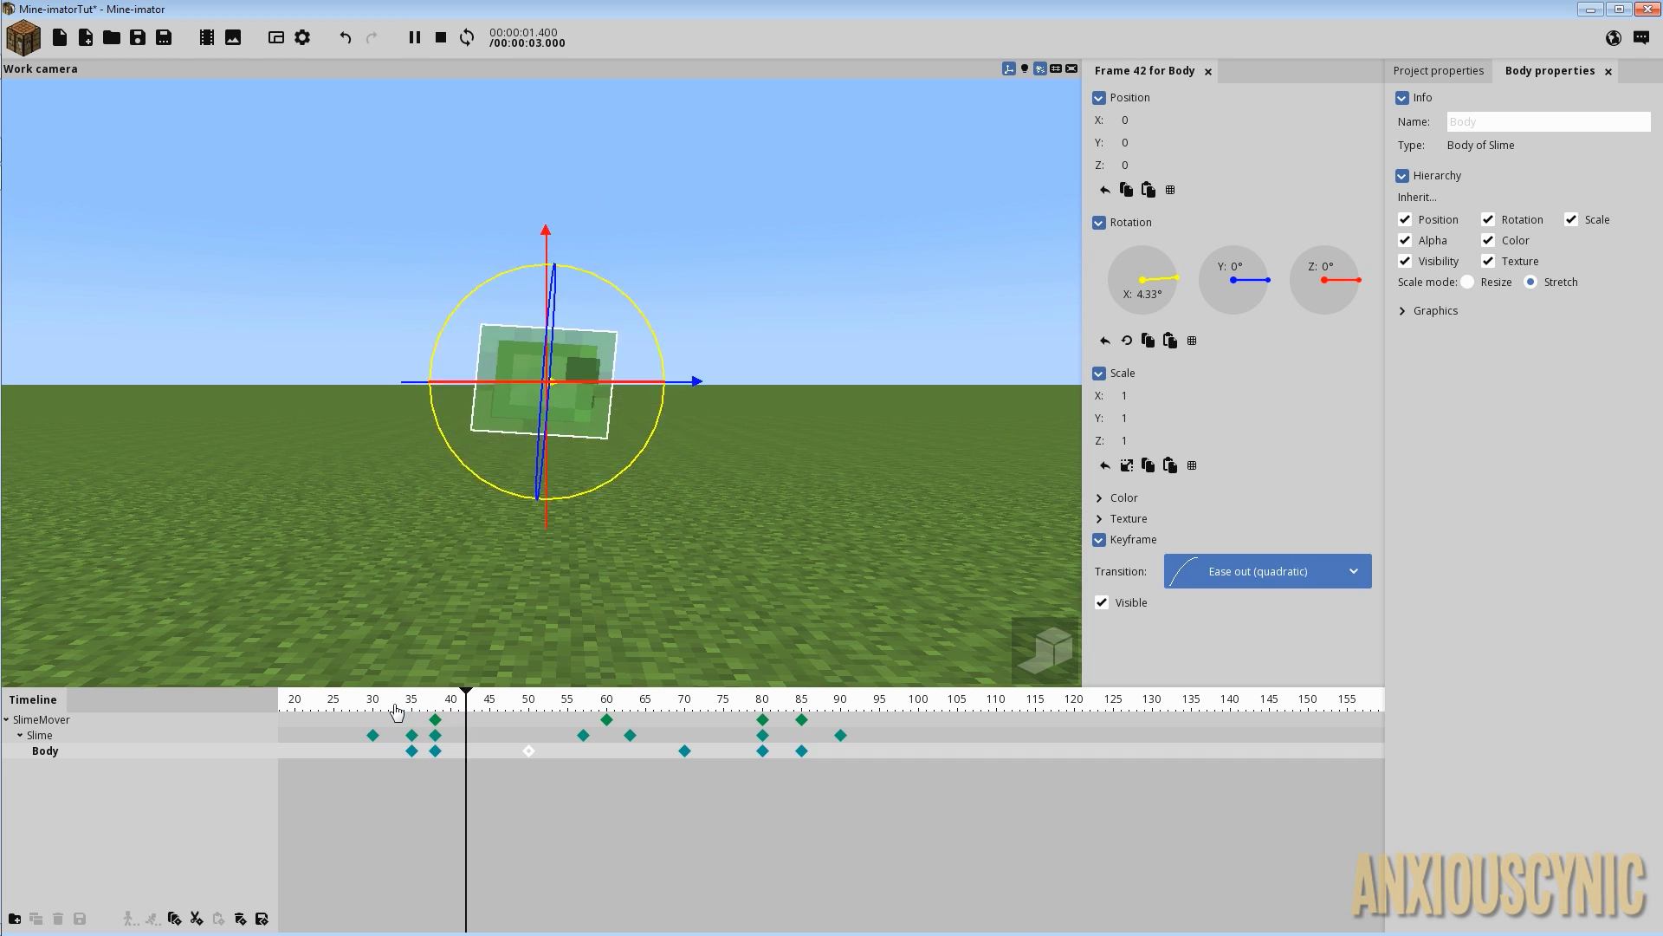
{"action": "left_click", "coordinate": [397, 709]}
{"action": "left_click_drag", "start_coordinate": [529, 753], "coordinate": [544, 755]}
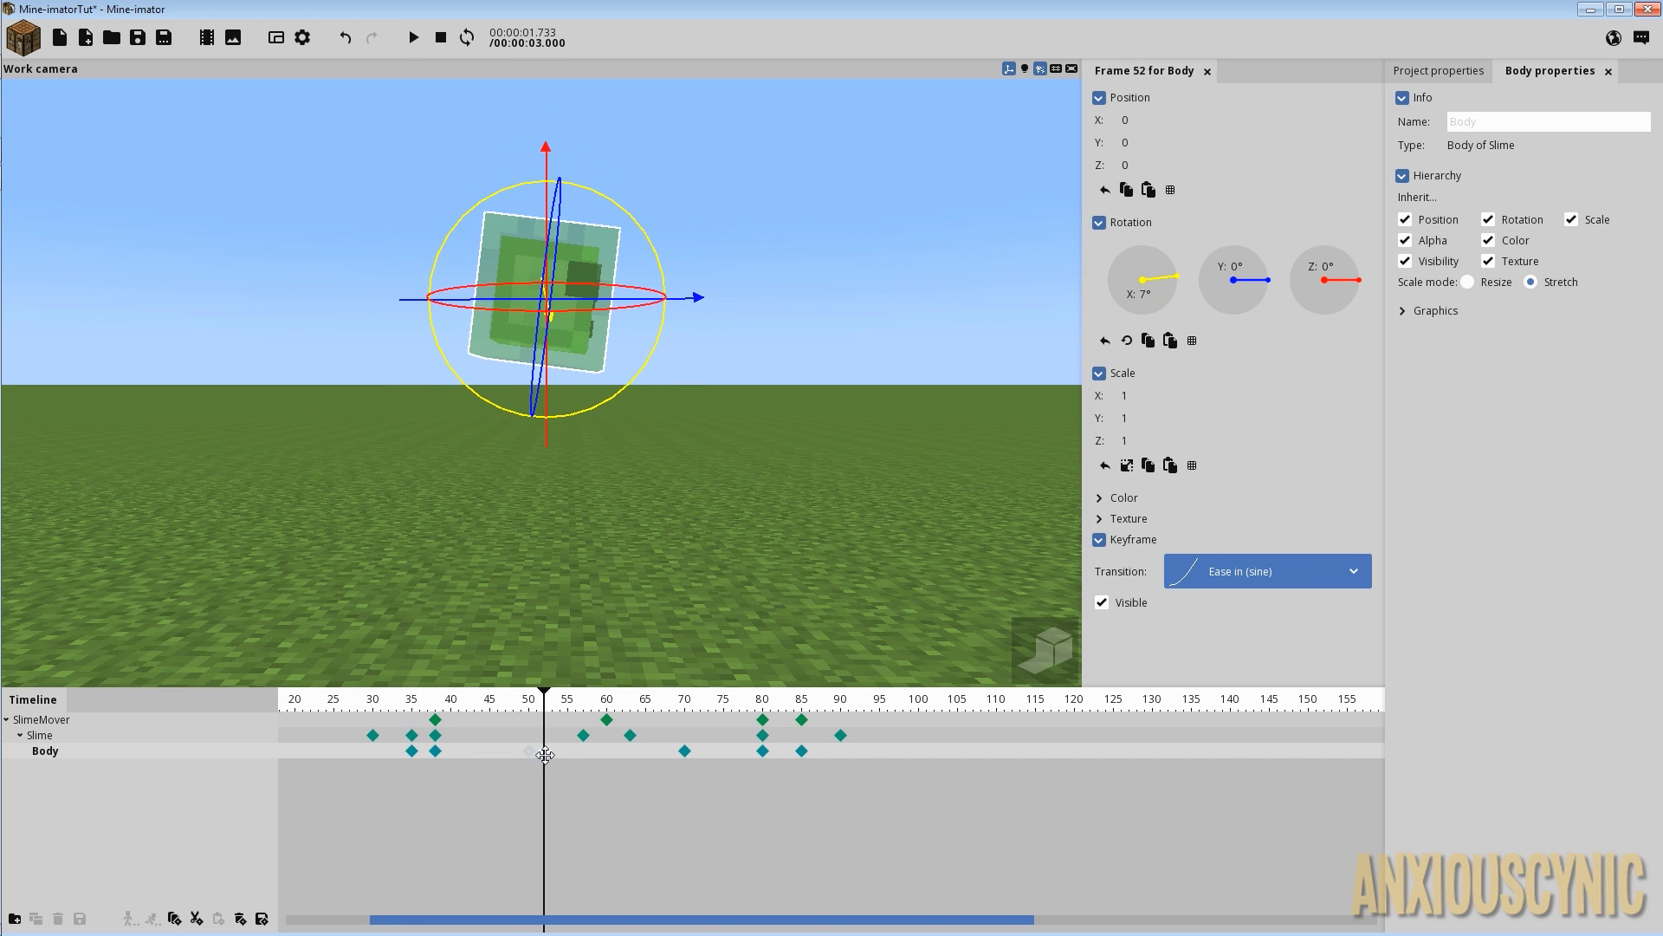
{"action": "left_click", "coordinate": [399, 708]}
{"action": "key", "text": "space"}
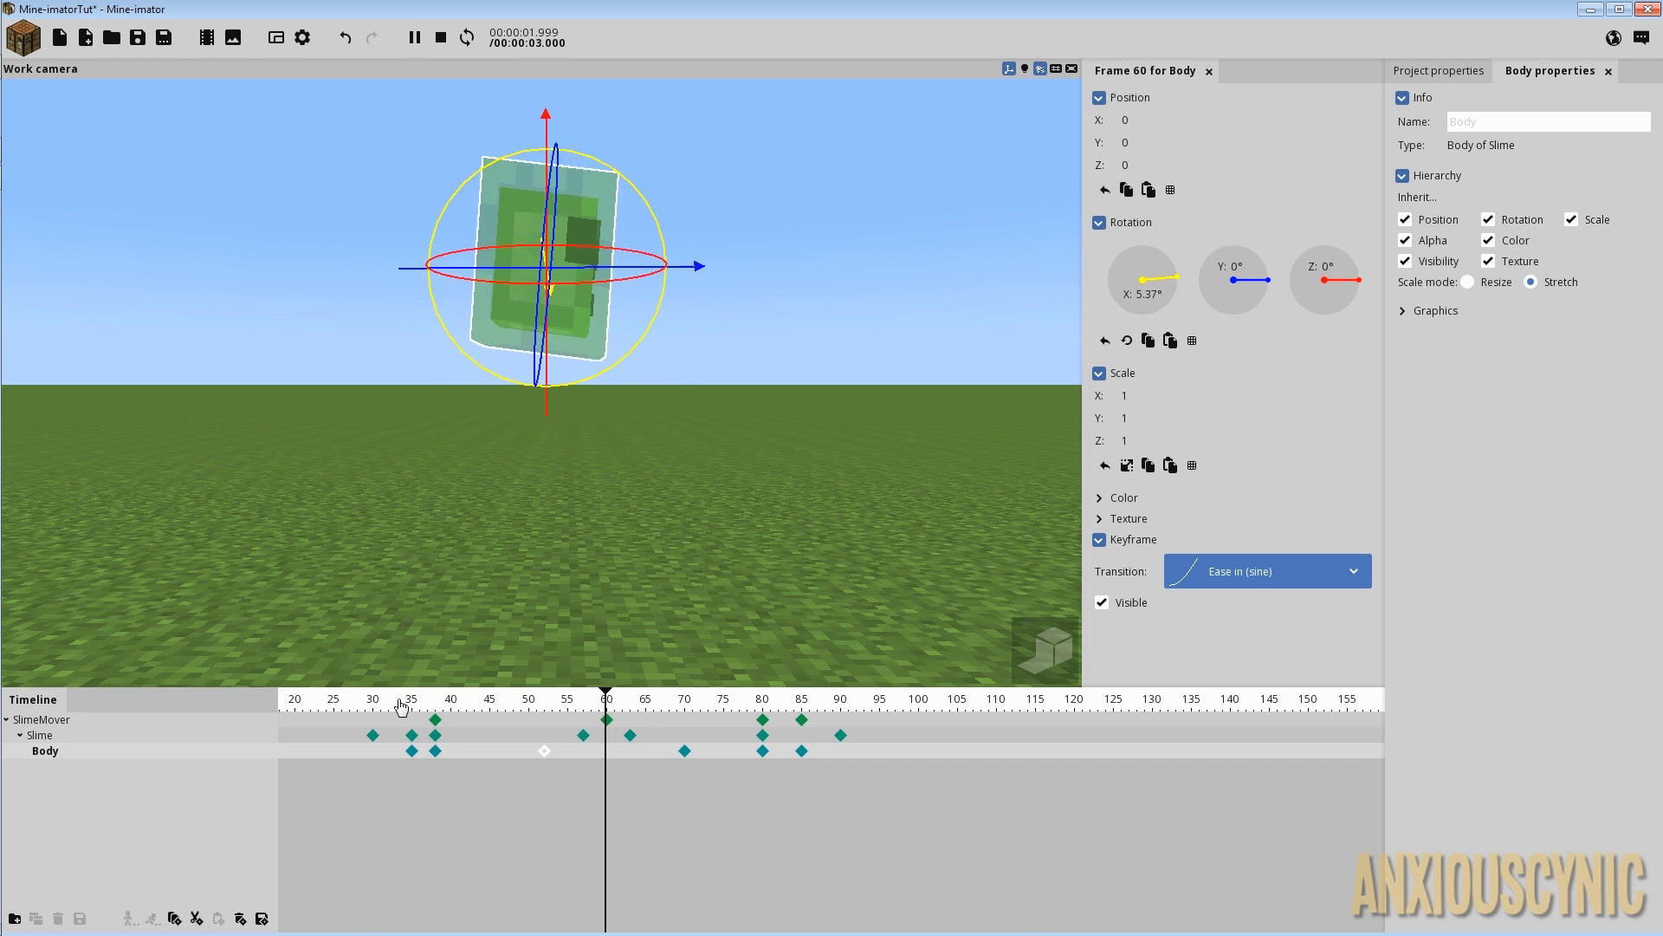
Stop the preview, deselect Body and save the project.
{"action": "key", "text": "space"}
{"action": "left_click", "coordinate": [845, 535]}
{"action": "key", "text": "ctrl+s"}
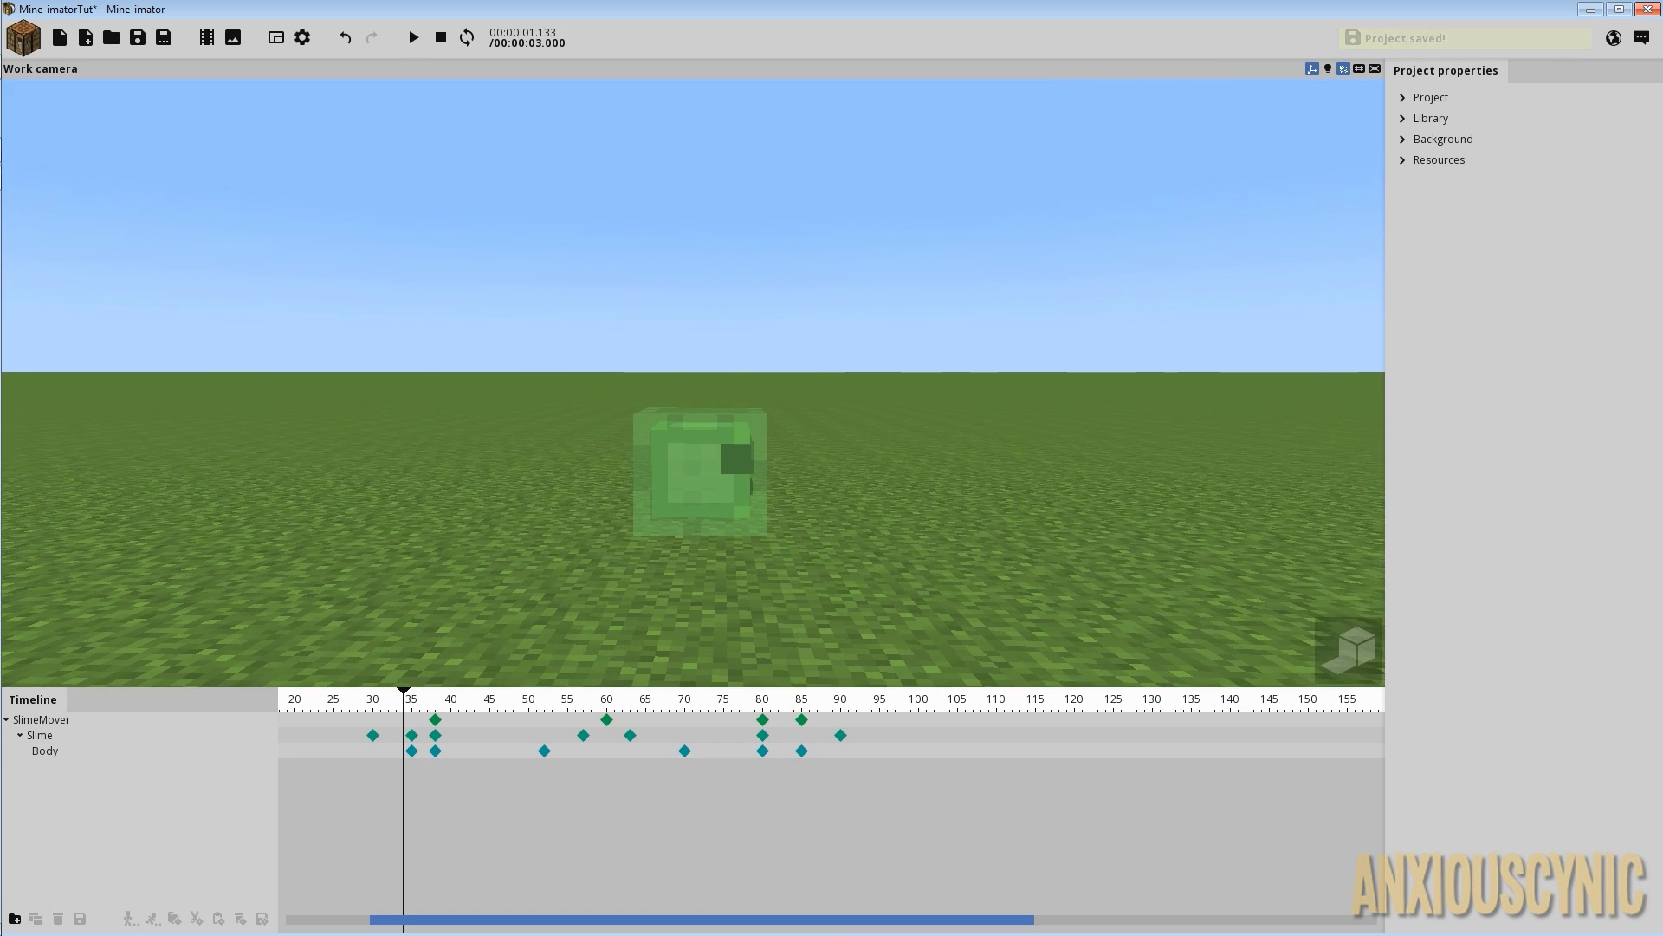
Play the jump on loop over the region from frame 30 to frame 90, and stop it.
{"action": "right_click_drag", "start_coordinate": [847, 564], "coordinate": [850, 538]}
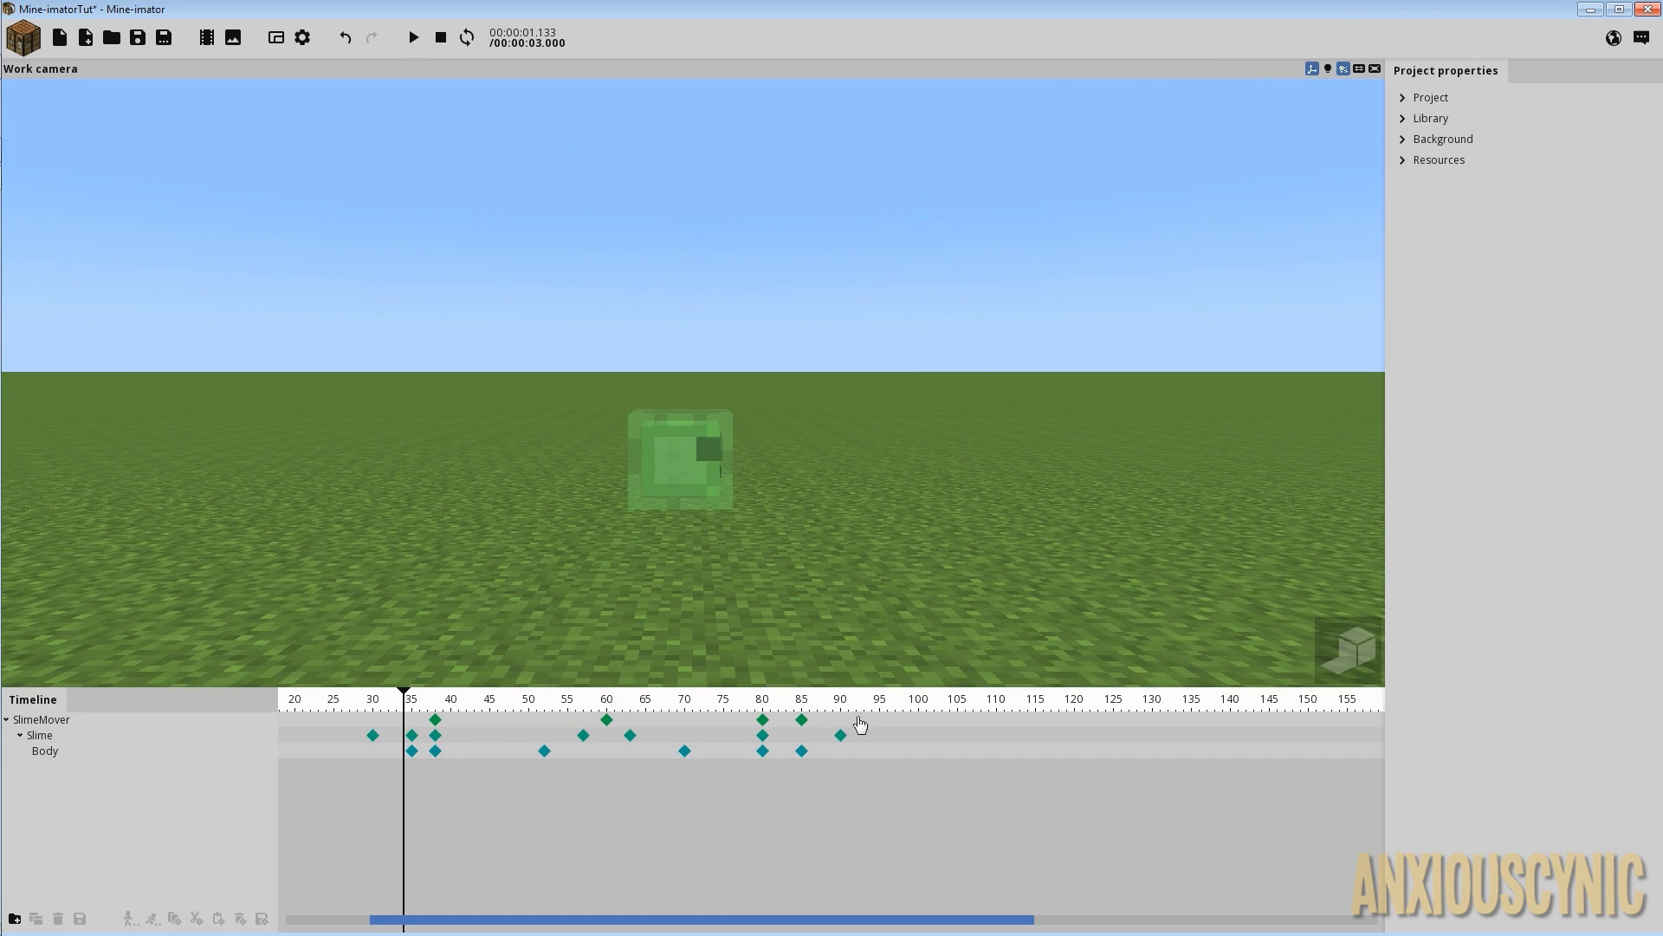
{"action": "right_click_drag", "start_coordinate": [843, 706], "coordinate": [386, 710]}
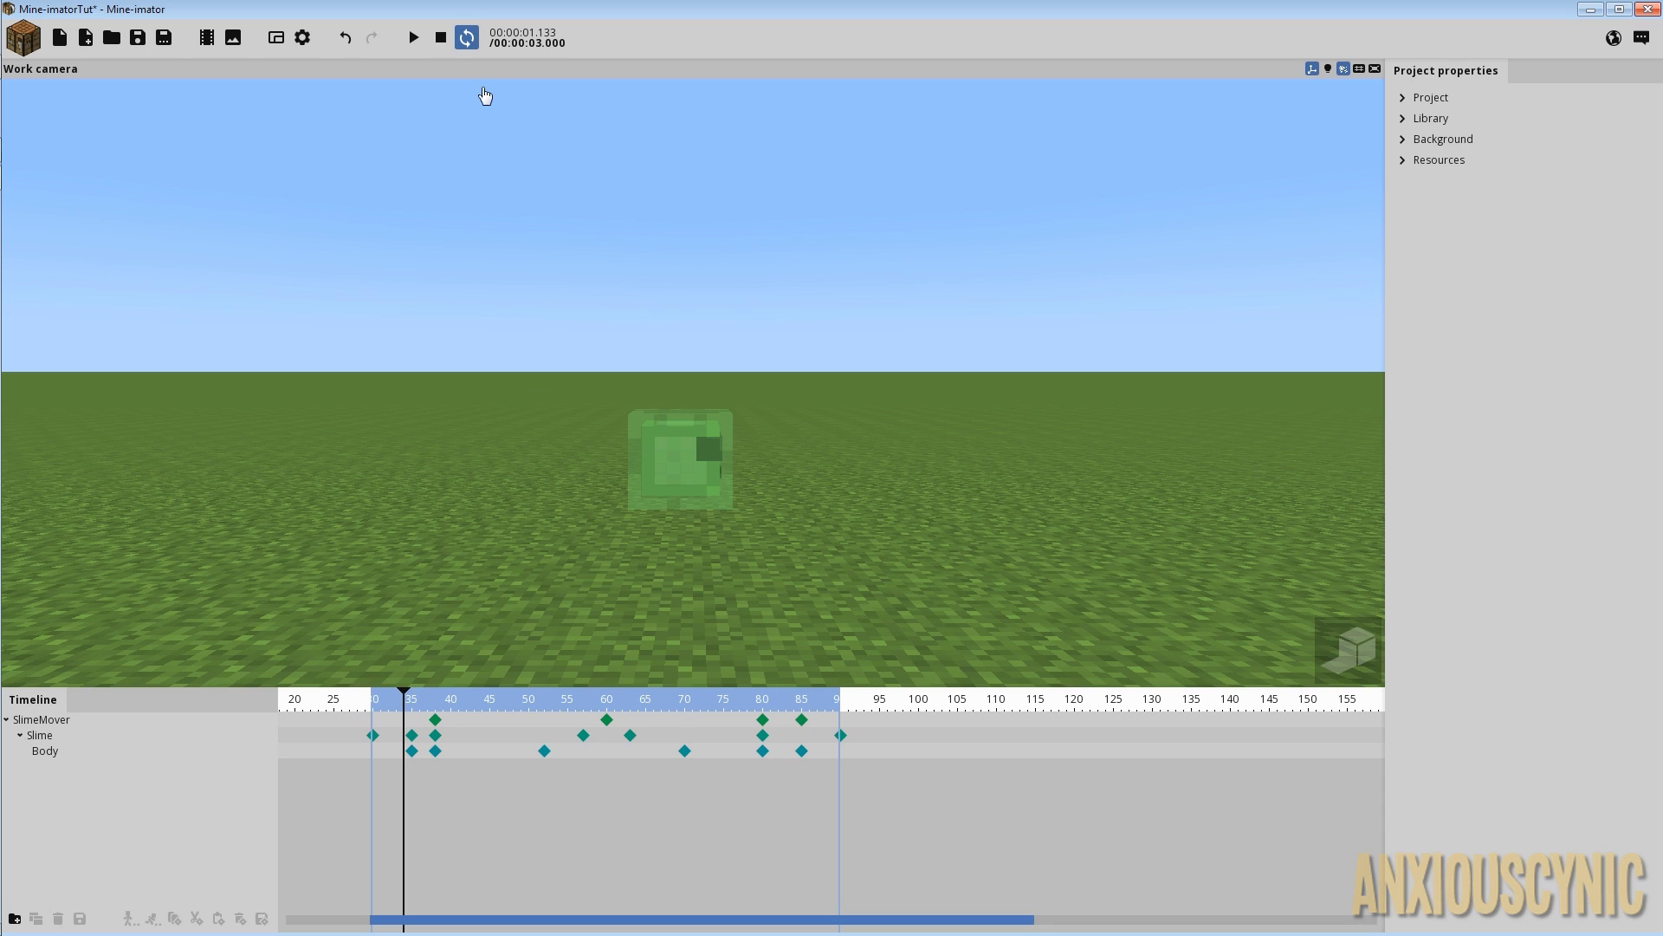
{"action": "left_click", "coordinate": [414, 38]}
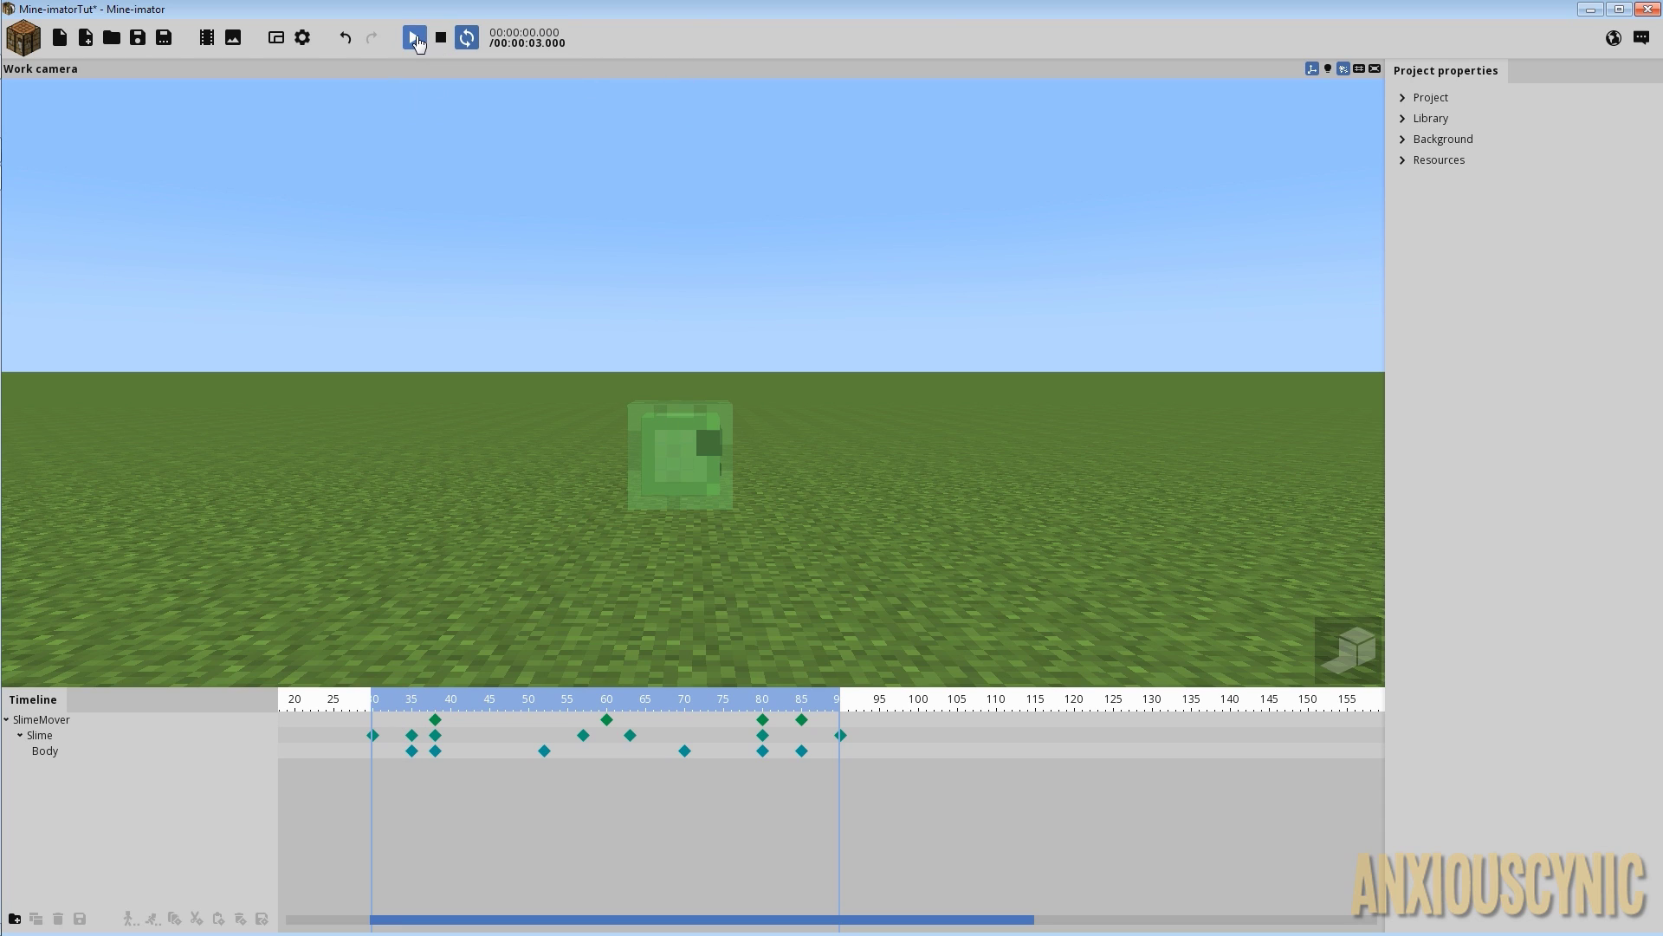
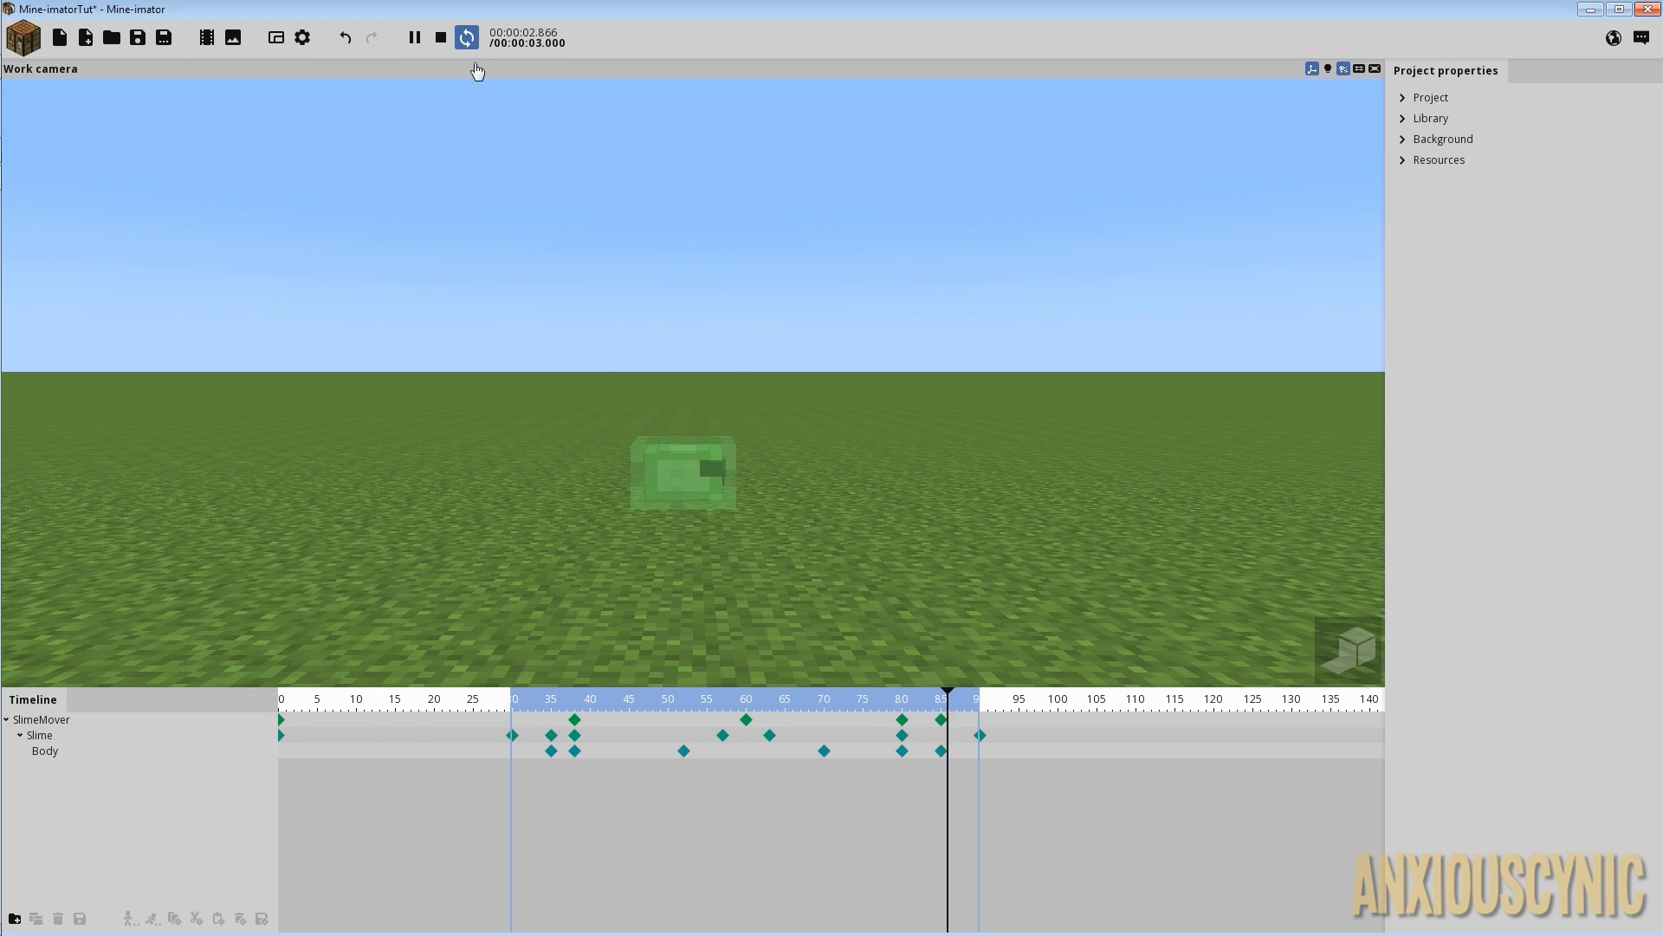
{"action": "left_click", "coordinate": [440, 37]}
{"action": "left_click", "coordinate": [858, 735]}
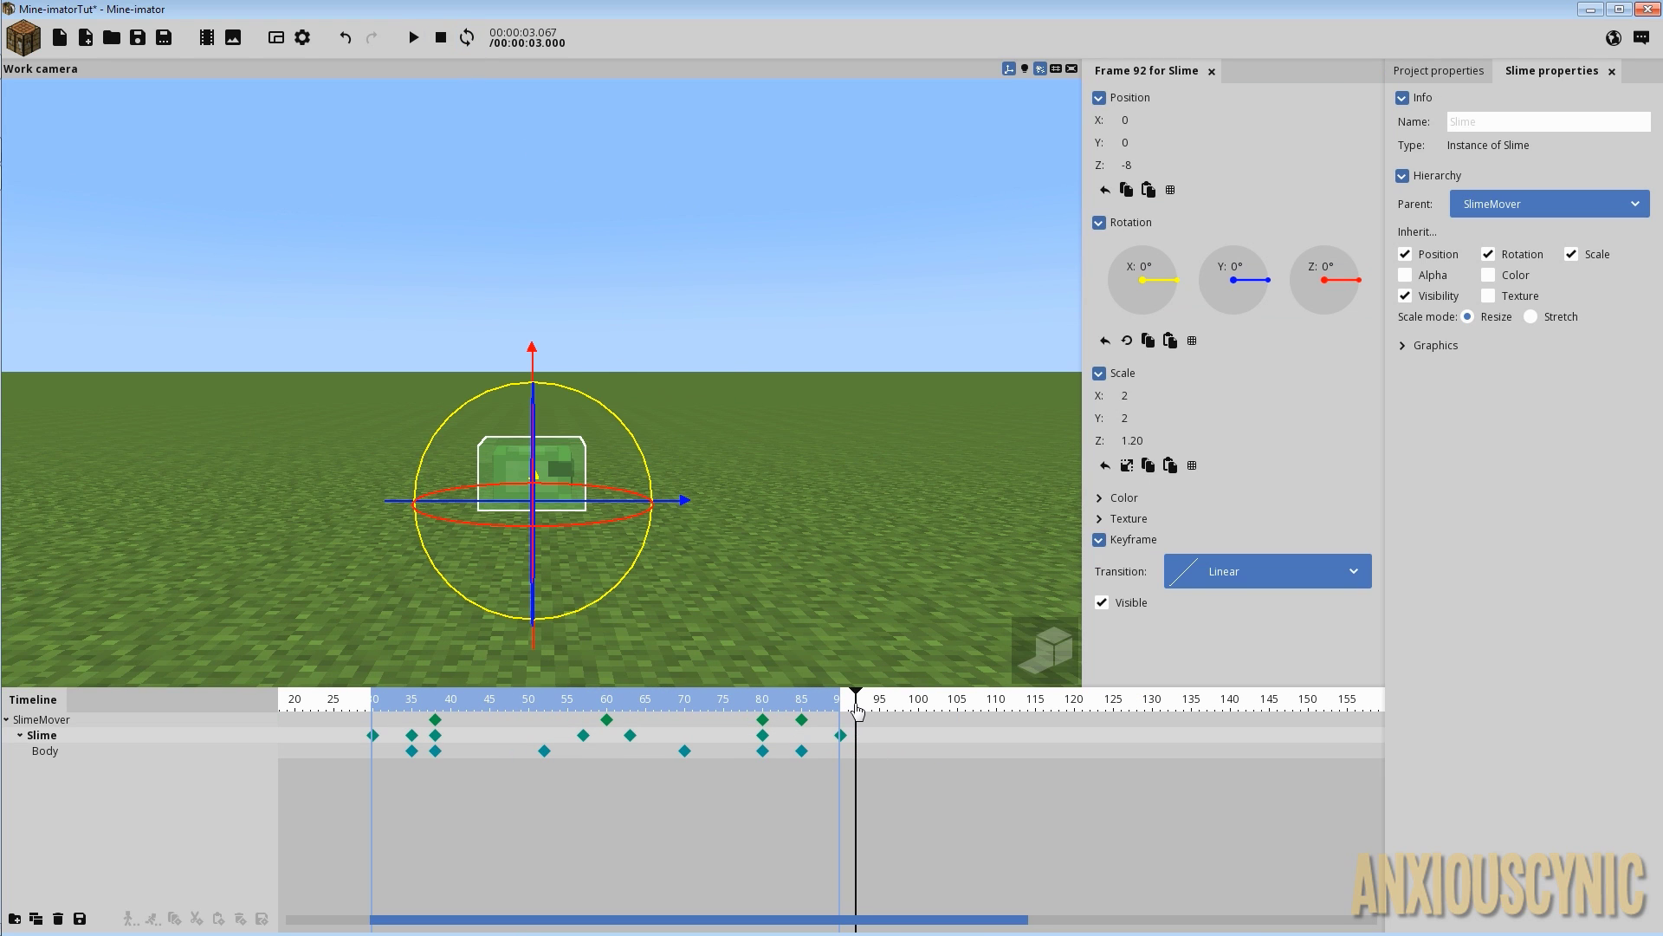
{"action": "left_click", "coordinate": [858, 712]}
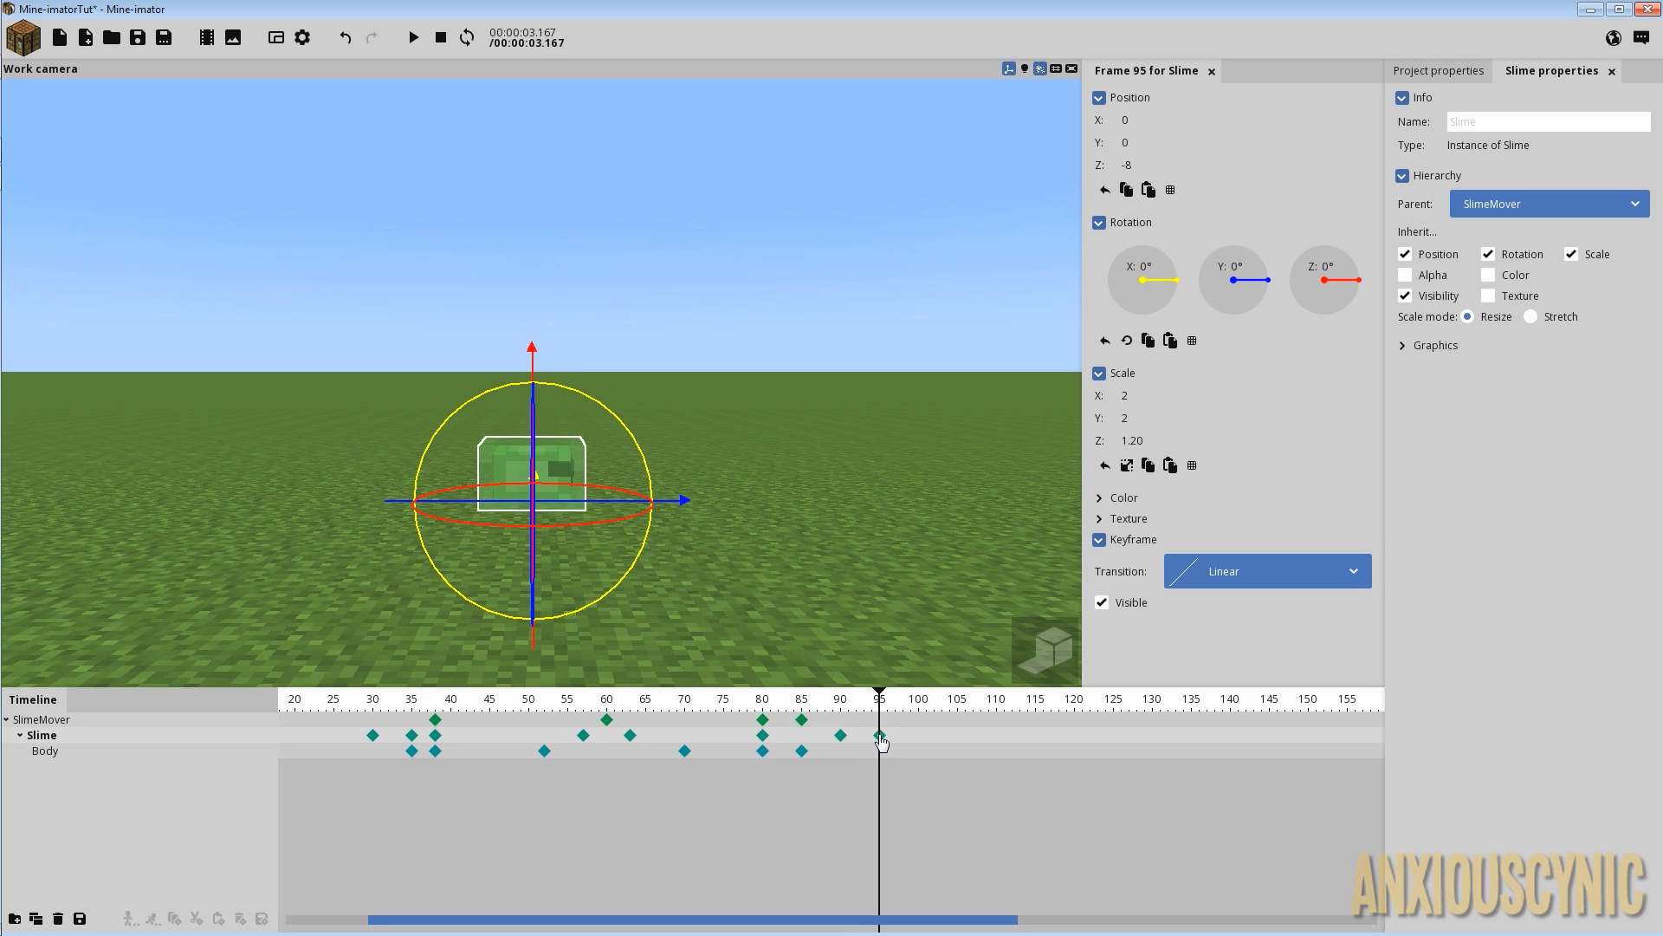
{"action": "left_click", "coordinate": [372, 734]}
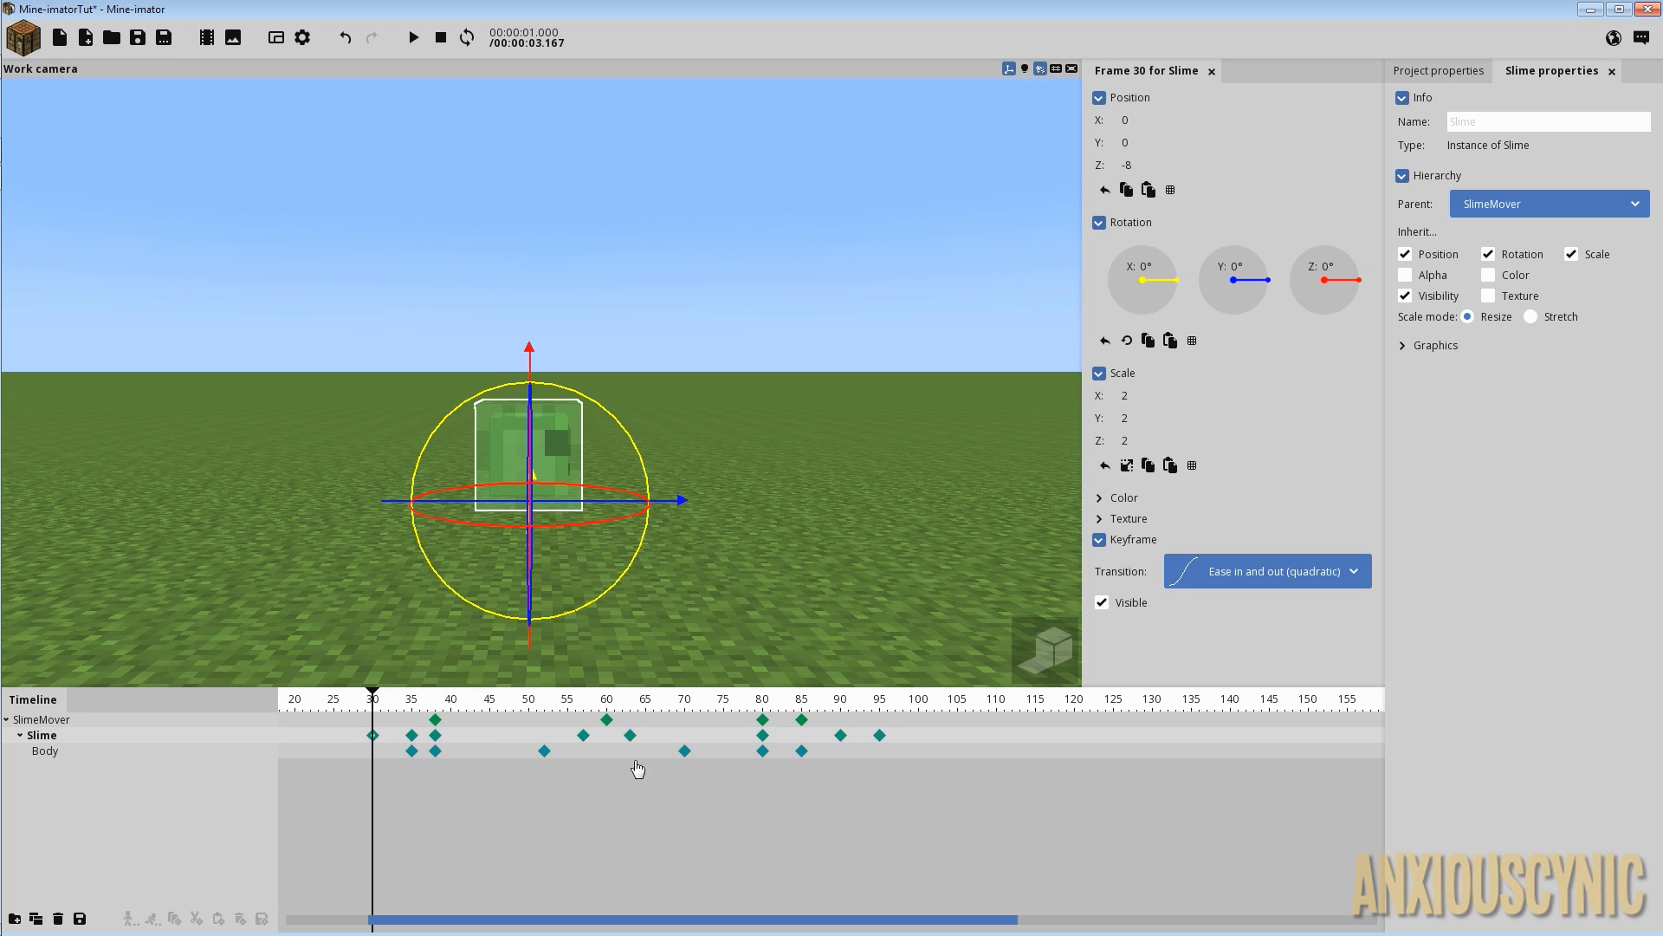
{"action": "left_click", "coordinate": [880, 736]}
{"action": "key", "text": "Delete"}
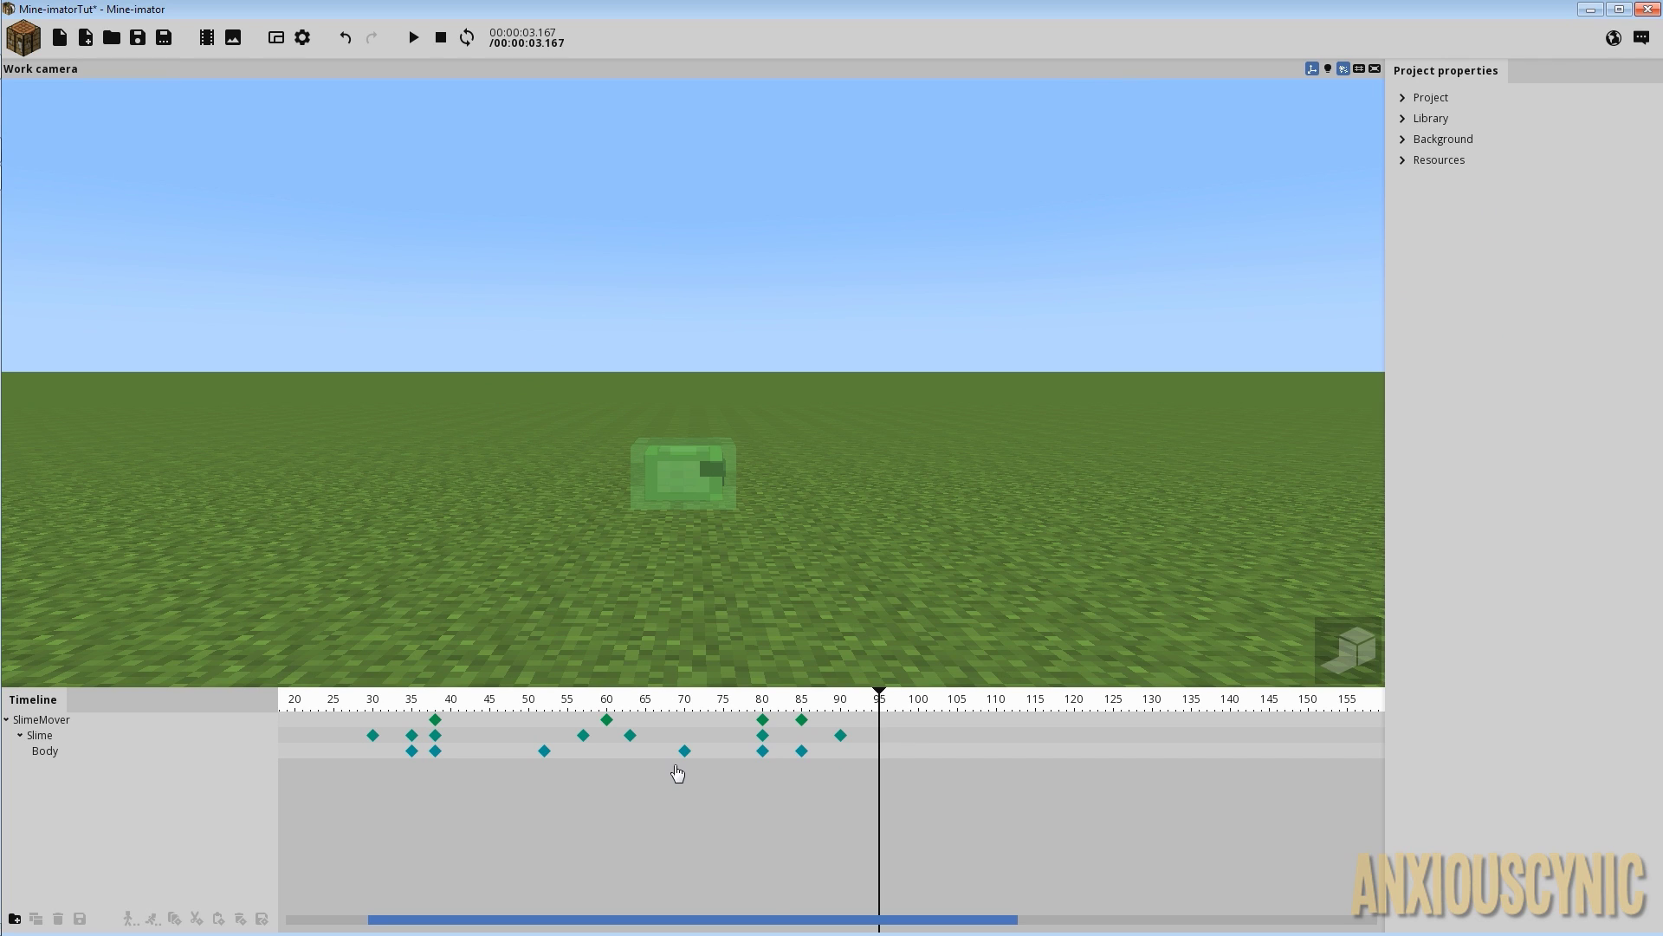
Copy the SlimeMover, Slime and Body keyframes from frames 30 to 90, paste them starting at frame 95, and play the result.
{"action": "left_click", "coordinate": [372, 736]}
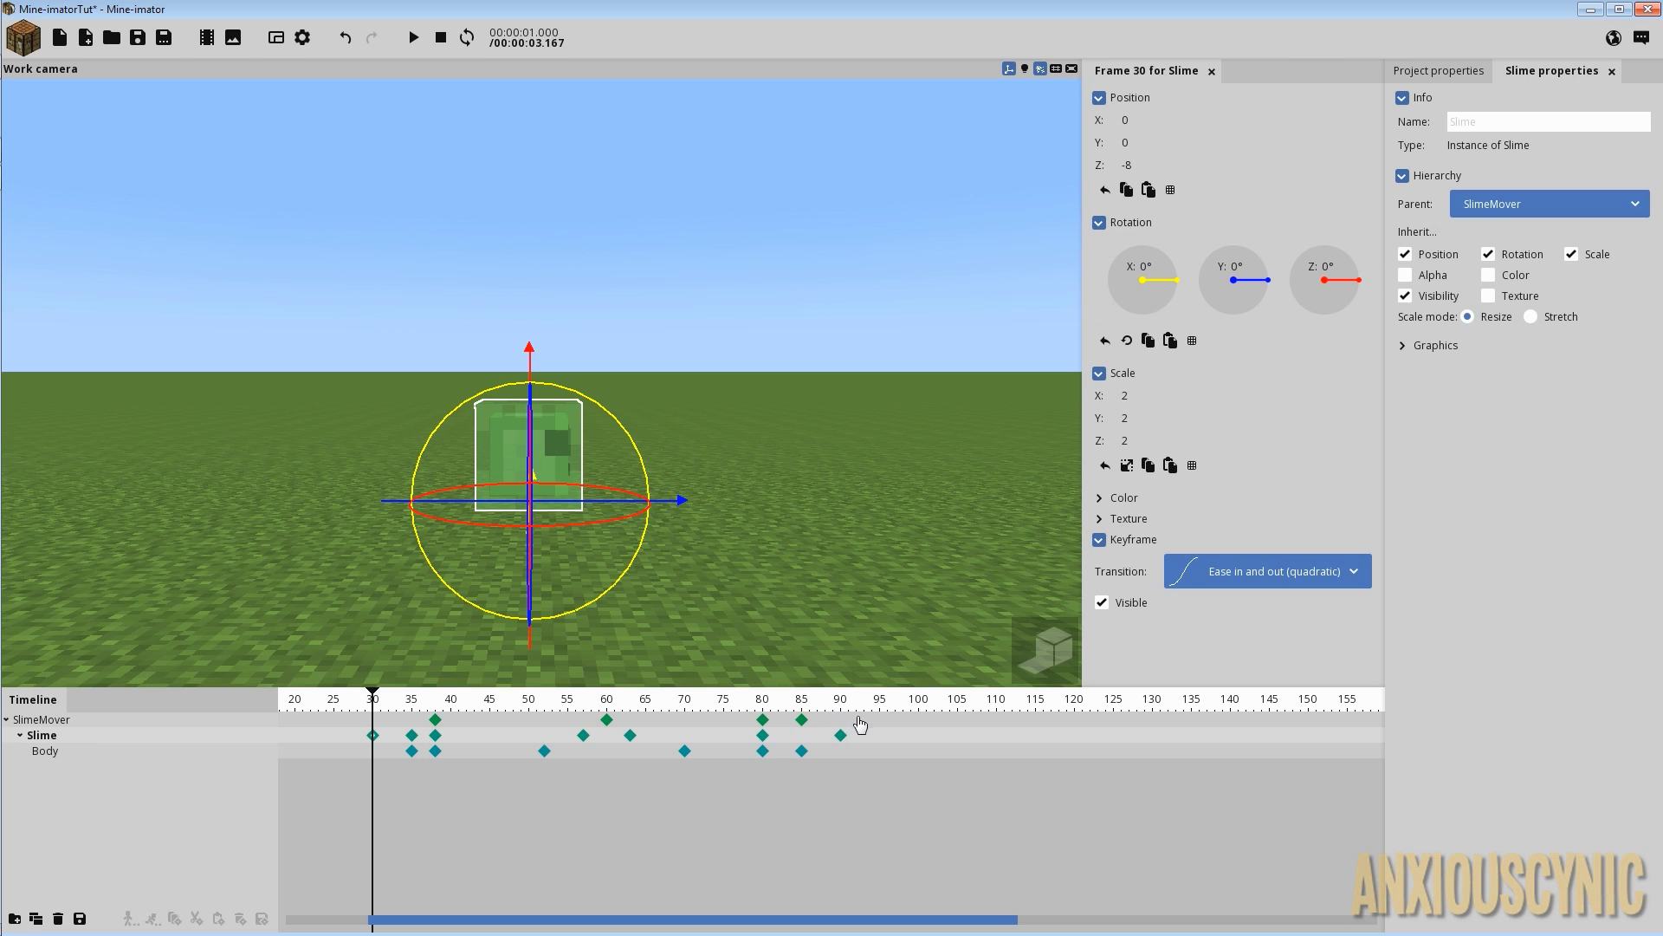
{"action": "left_click_drag", "start_coordinate": [860, 725], "coordinate": [364, 778]}
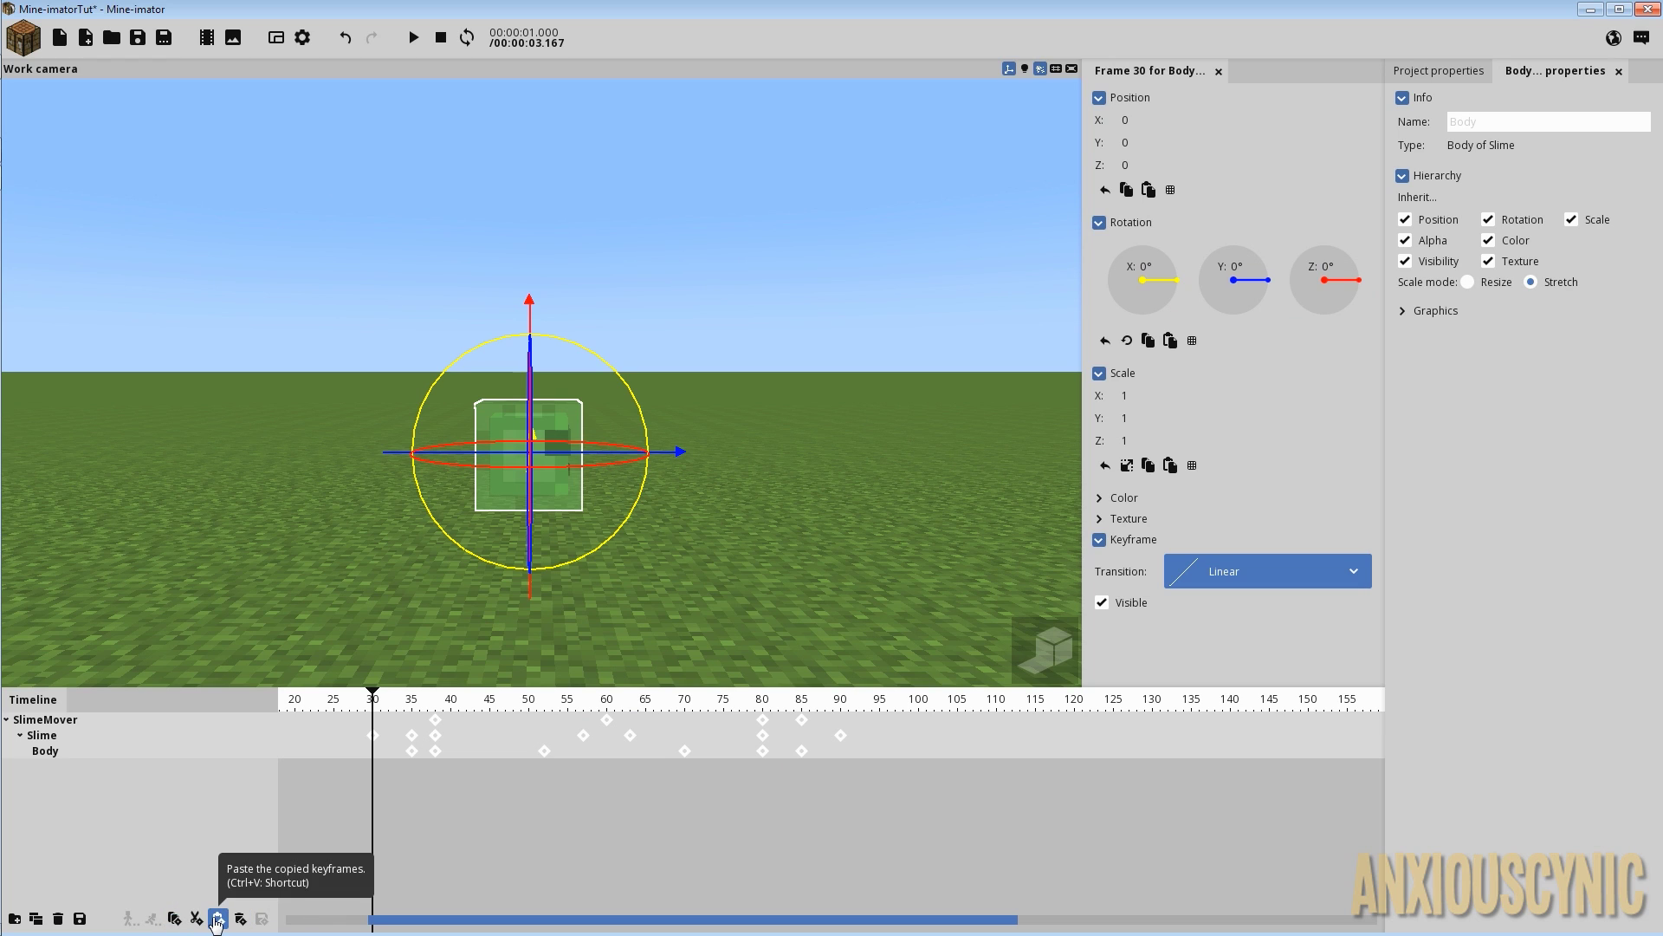
{"action": "left_click", "coordinate": [881, 710]}
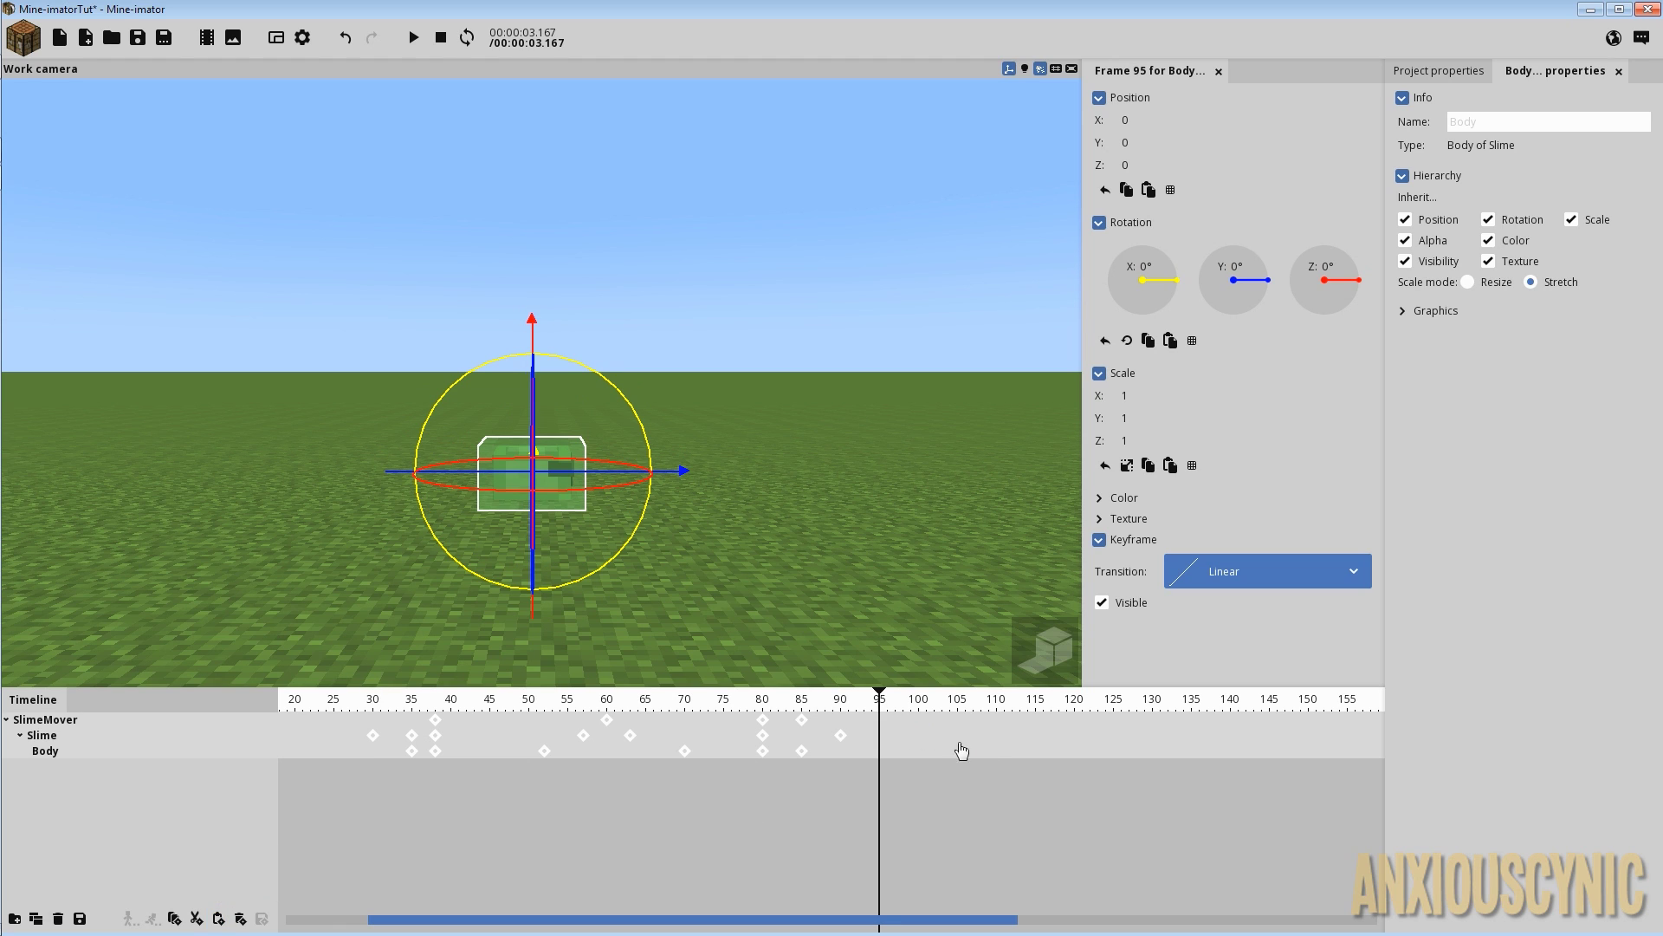
{"action": "key", "text": "ctrl+v"}
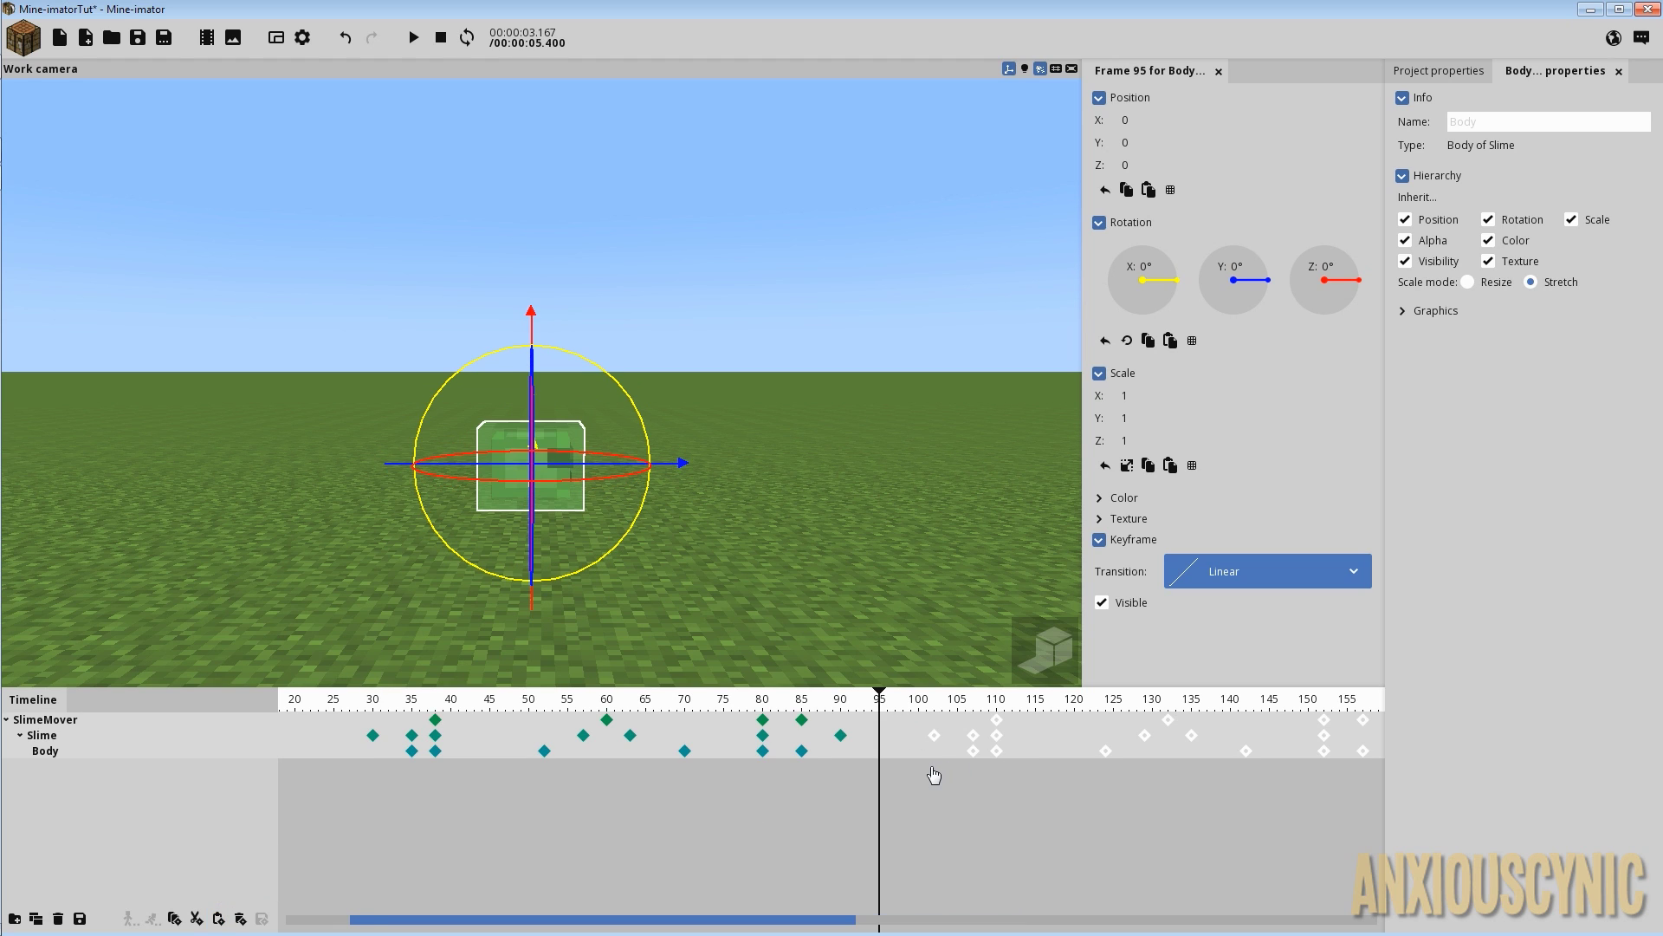
{"action": "left_click_drag", "start_coordinate": [942, 742], "coordinate": [382, 706]}
{"action": "key", "text": "space"}
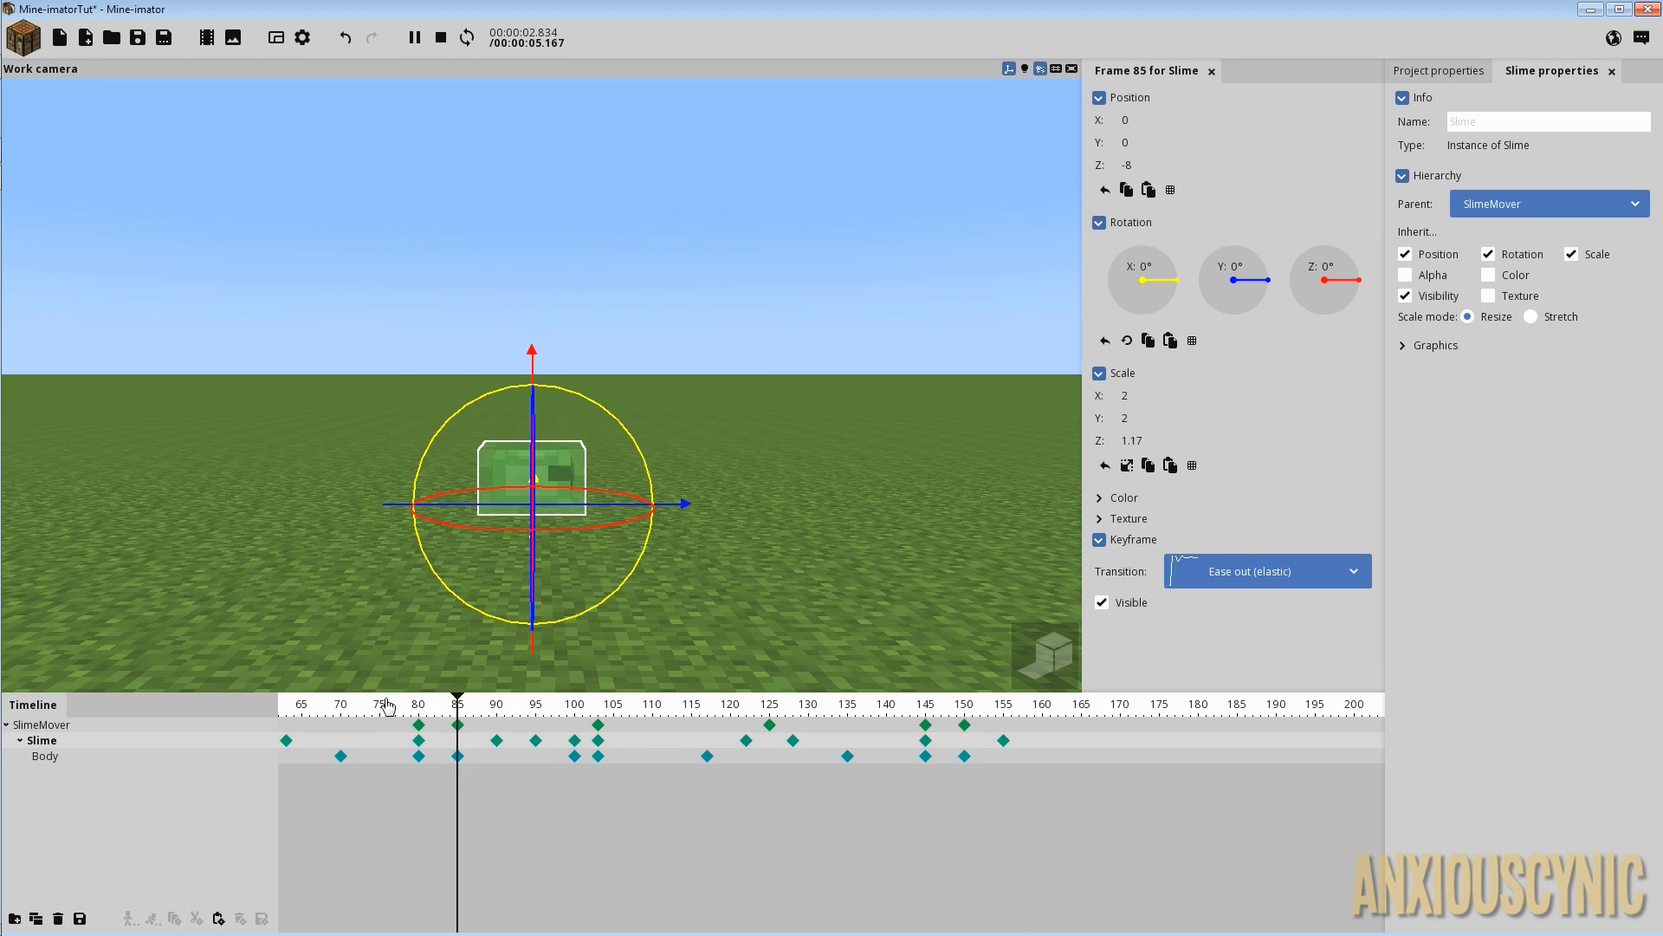
Set Slime's frame 90 keyframe transition to Ease in and out (quadratic) and preview the recovery between the two jumps.
{"action": "left_click_drag", "start_coordinate": [492, 706], "coordinate": [537, 720]}
{"action": "left_click", "coordinate": [498, 742]}
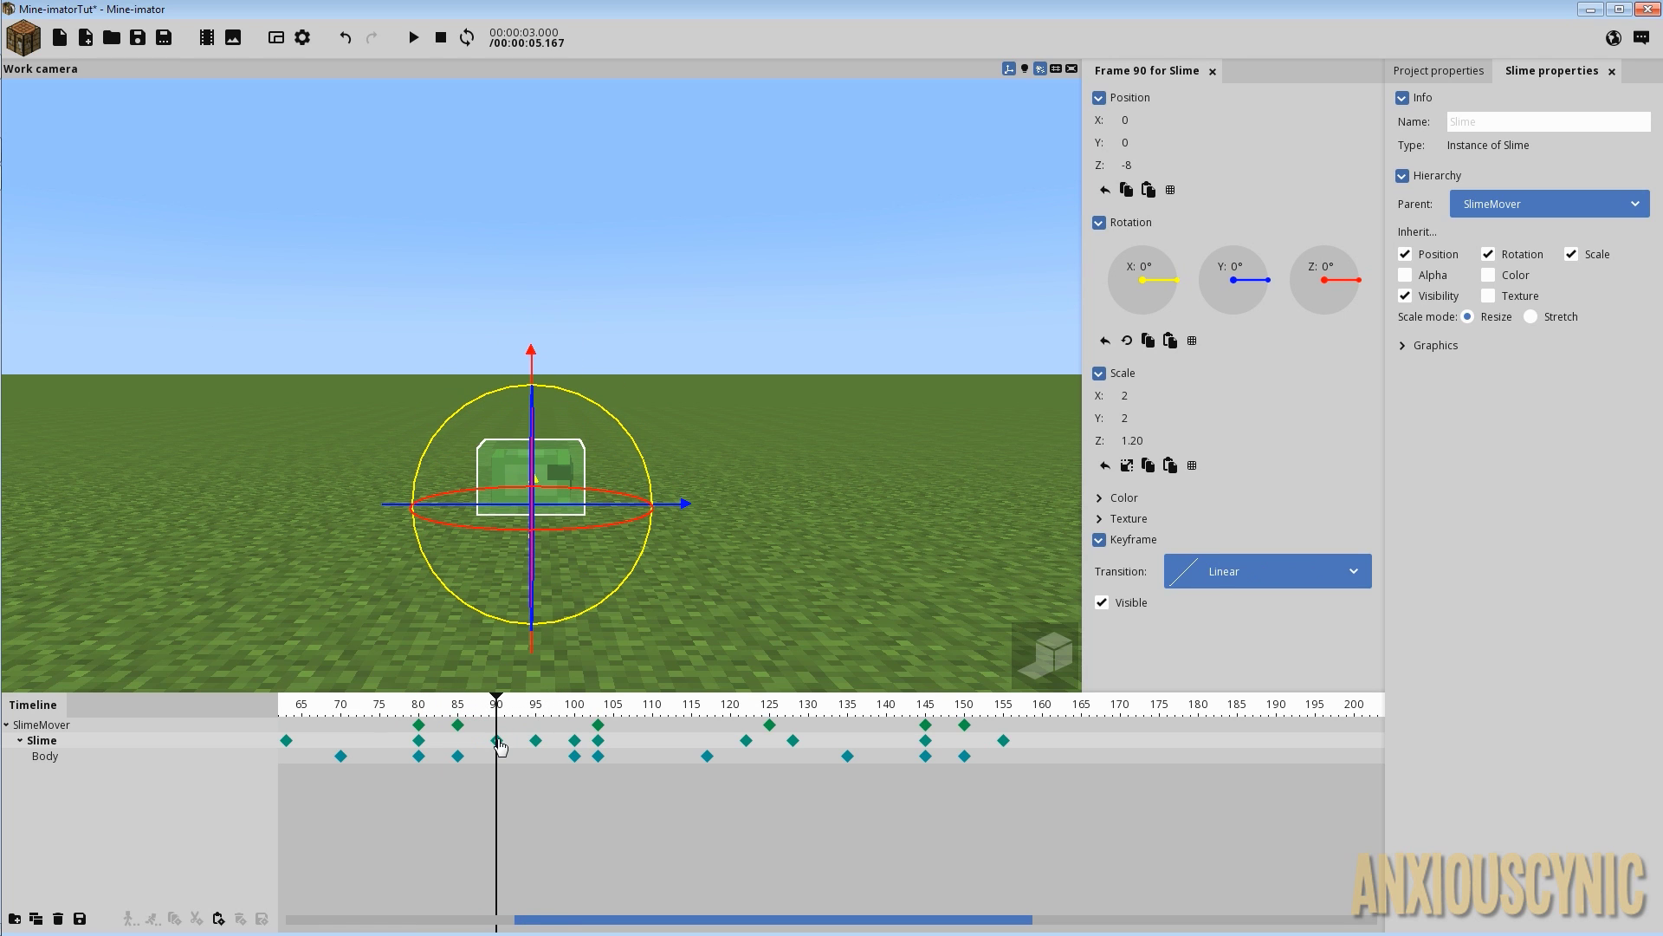
{"action": "left_click", "coordinate": [1206, 577]}
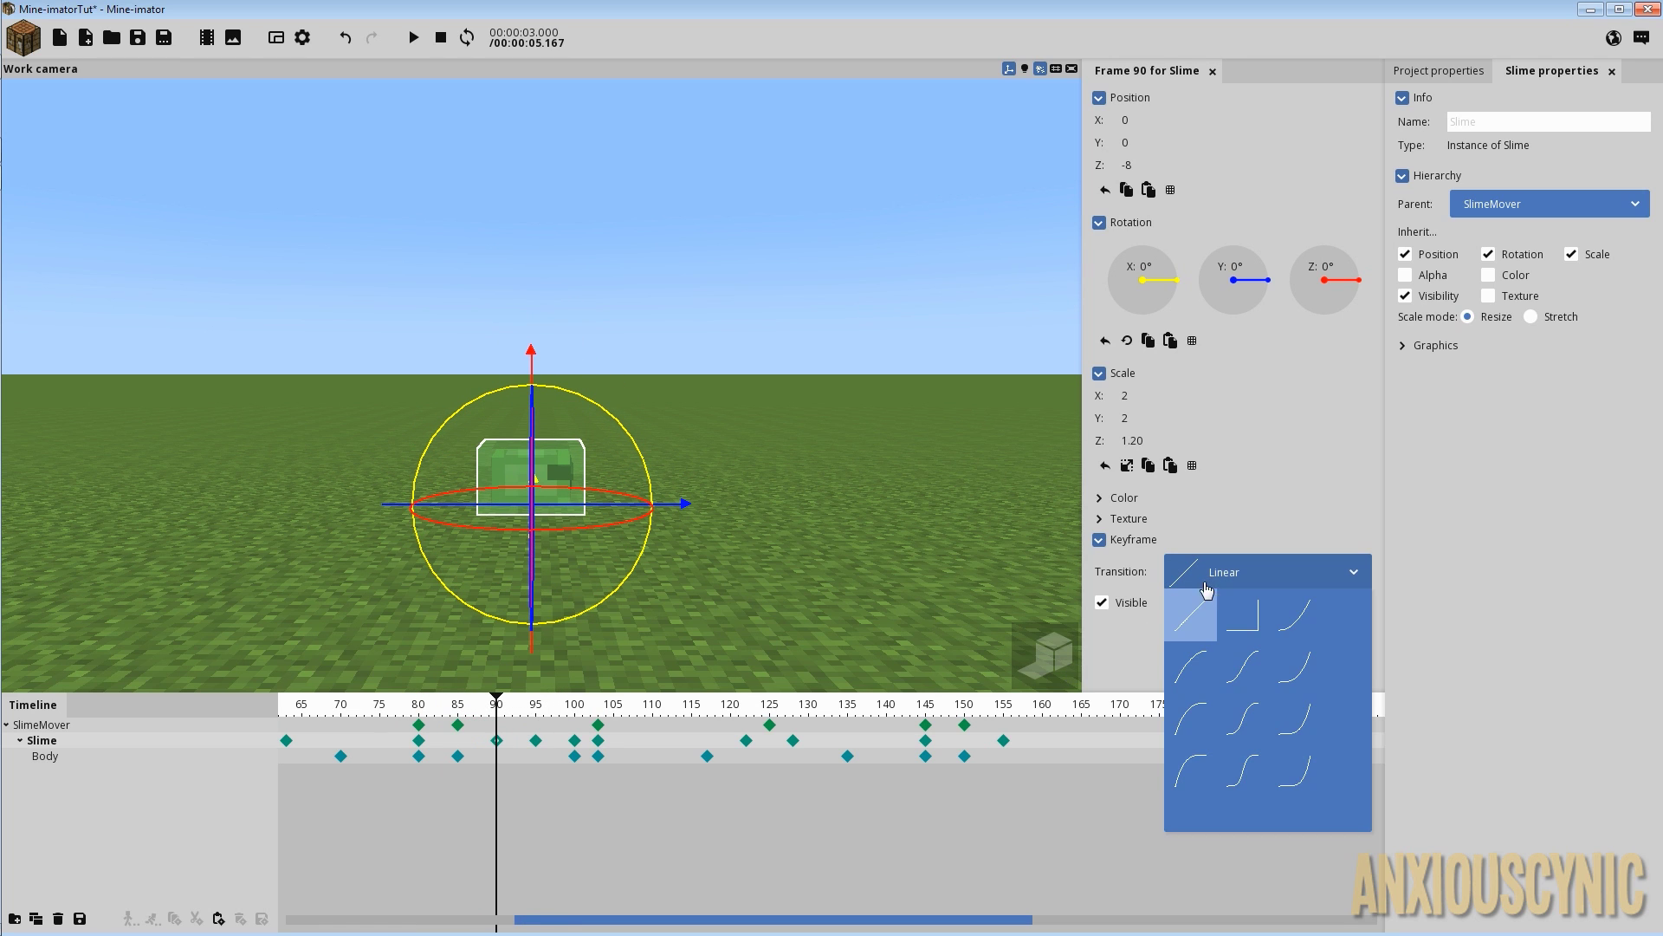
{"action": "left_click", "coordinate": [1249, 674]}
{"action": "left_click", "coordinate": [382, 708]}
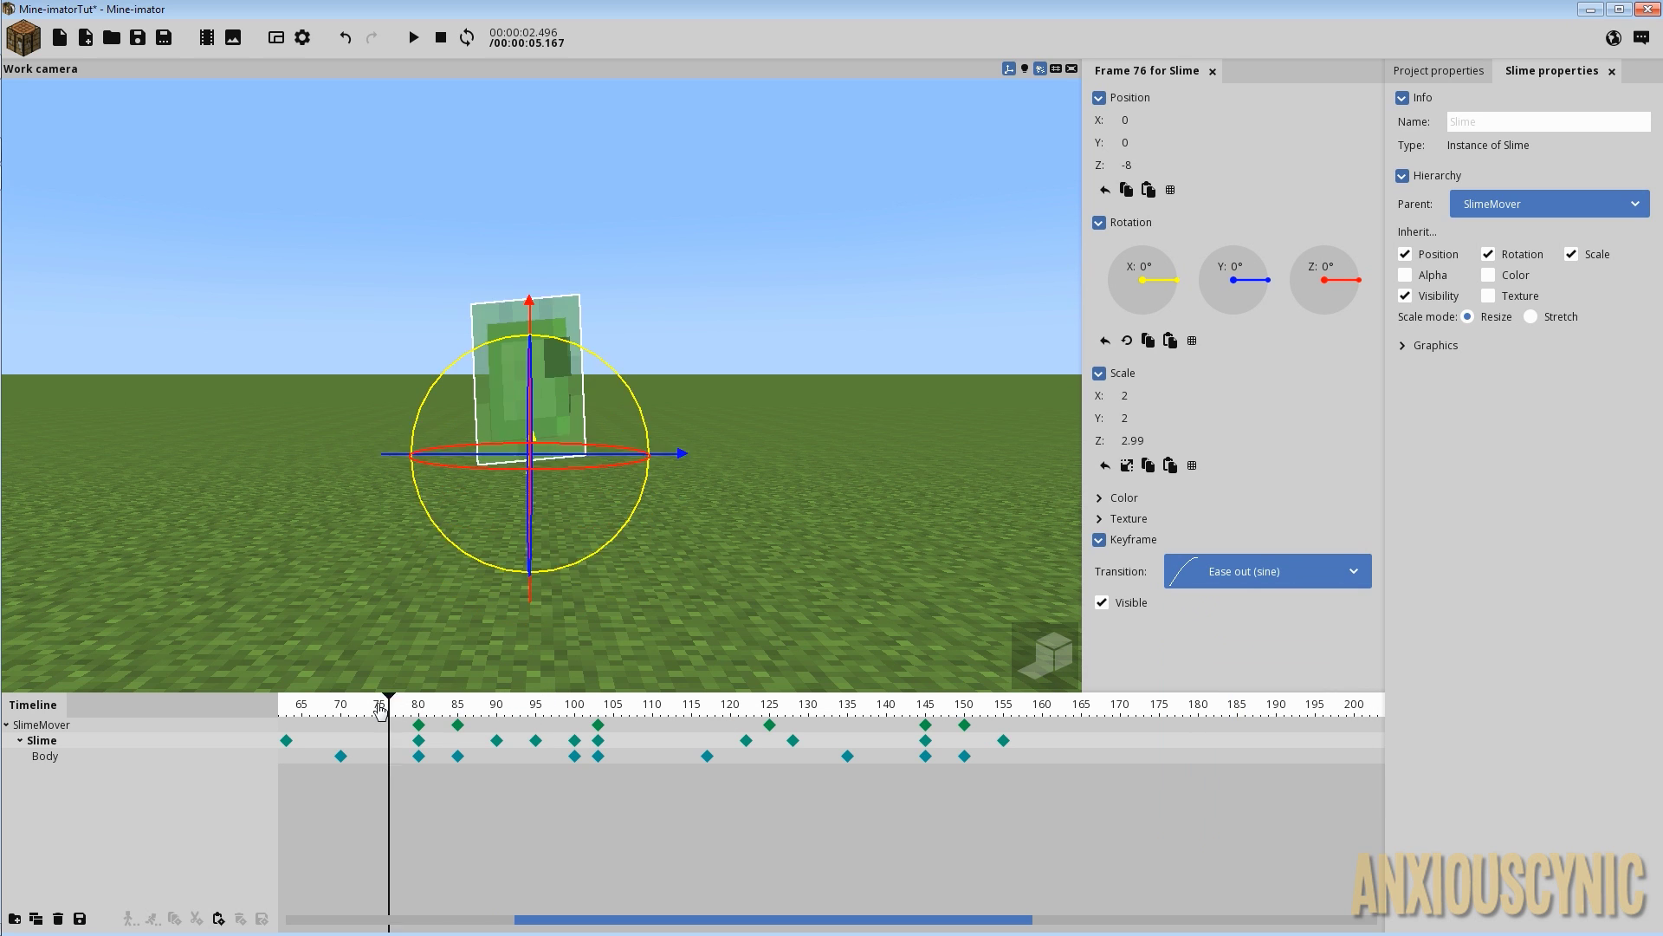
{"action": "key", "text": "space"}
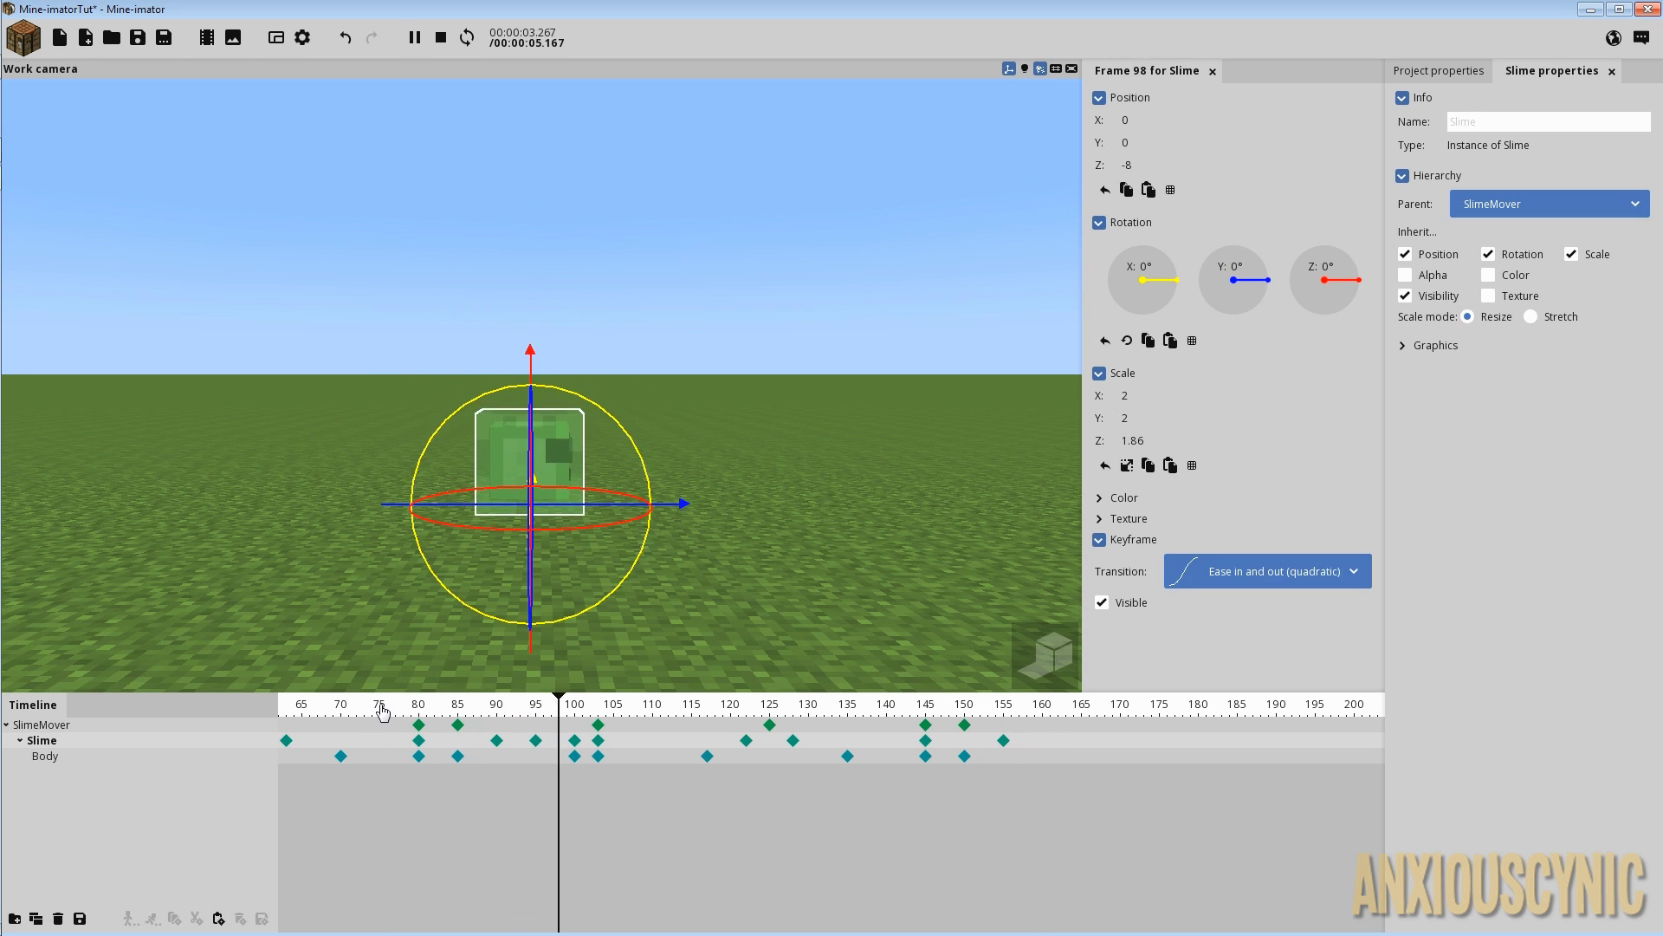
{"action": "left_click", "coordinate": [382, 710]}
{"action": "left_click", "coordinate": [499, 711]}
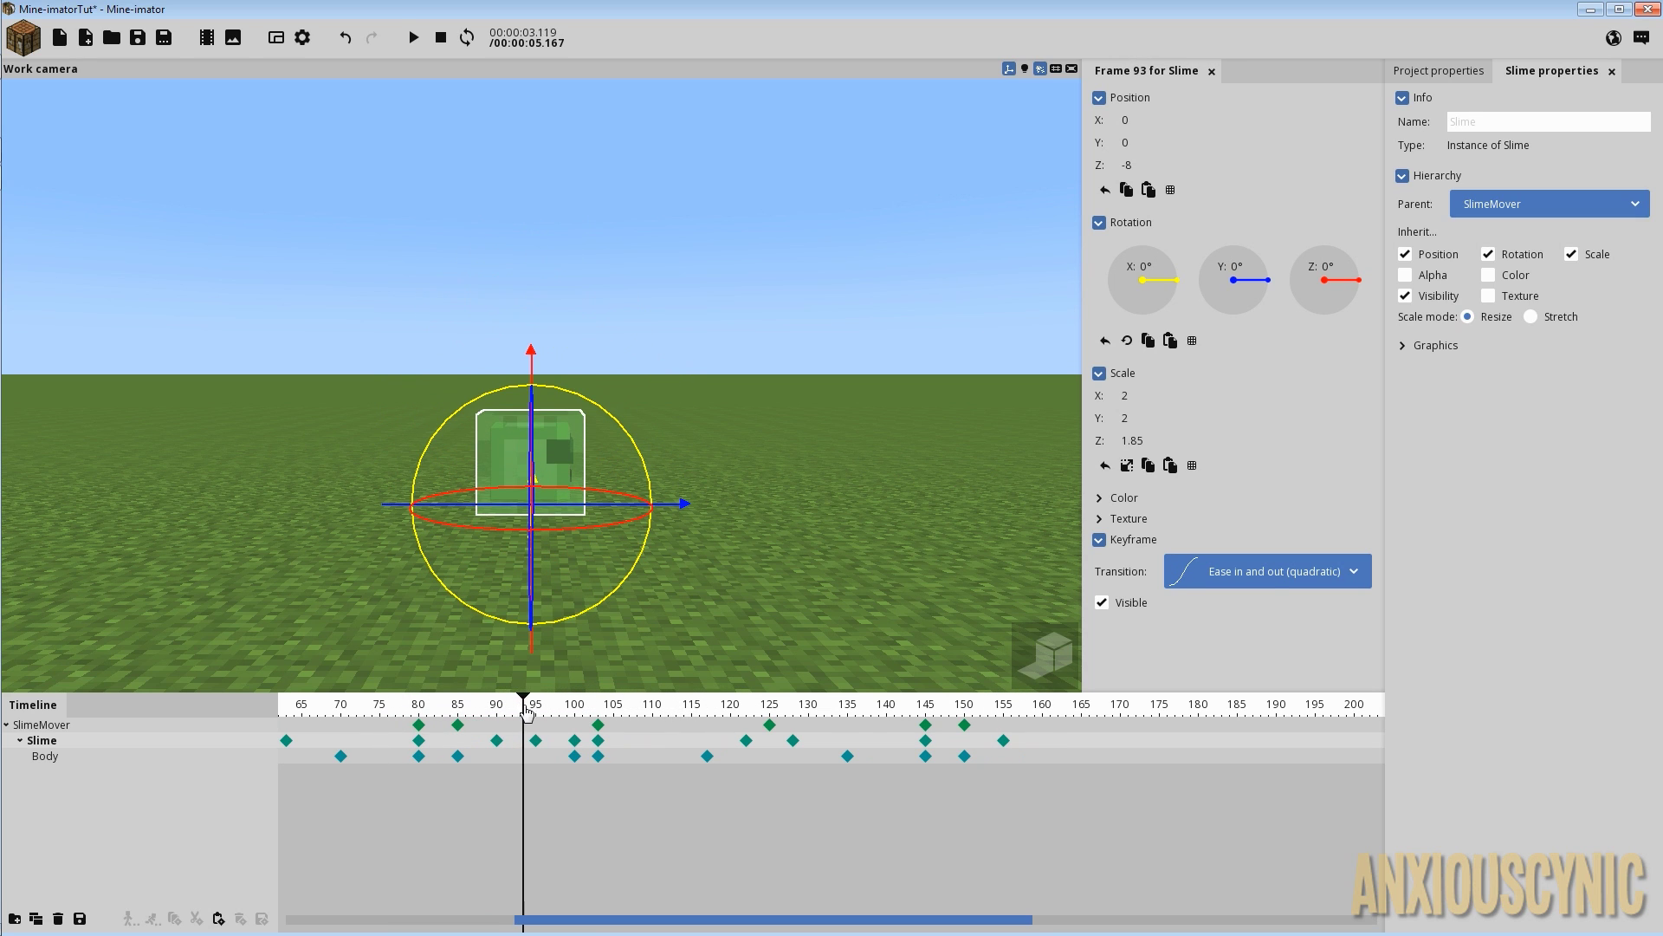
{"action": "left_click_drag", "start_coordinate": [526, 711], "coordinate": [574, 717]}
Save the project and play the full two-jump animation from frame 0.
{"action": "scroll", "coordinate": [666, 747], "scroll_direction": "down", "scroll_amount": 3, "text": "ctrl"}
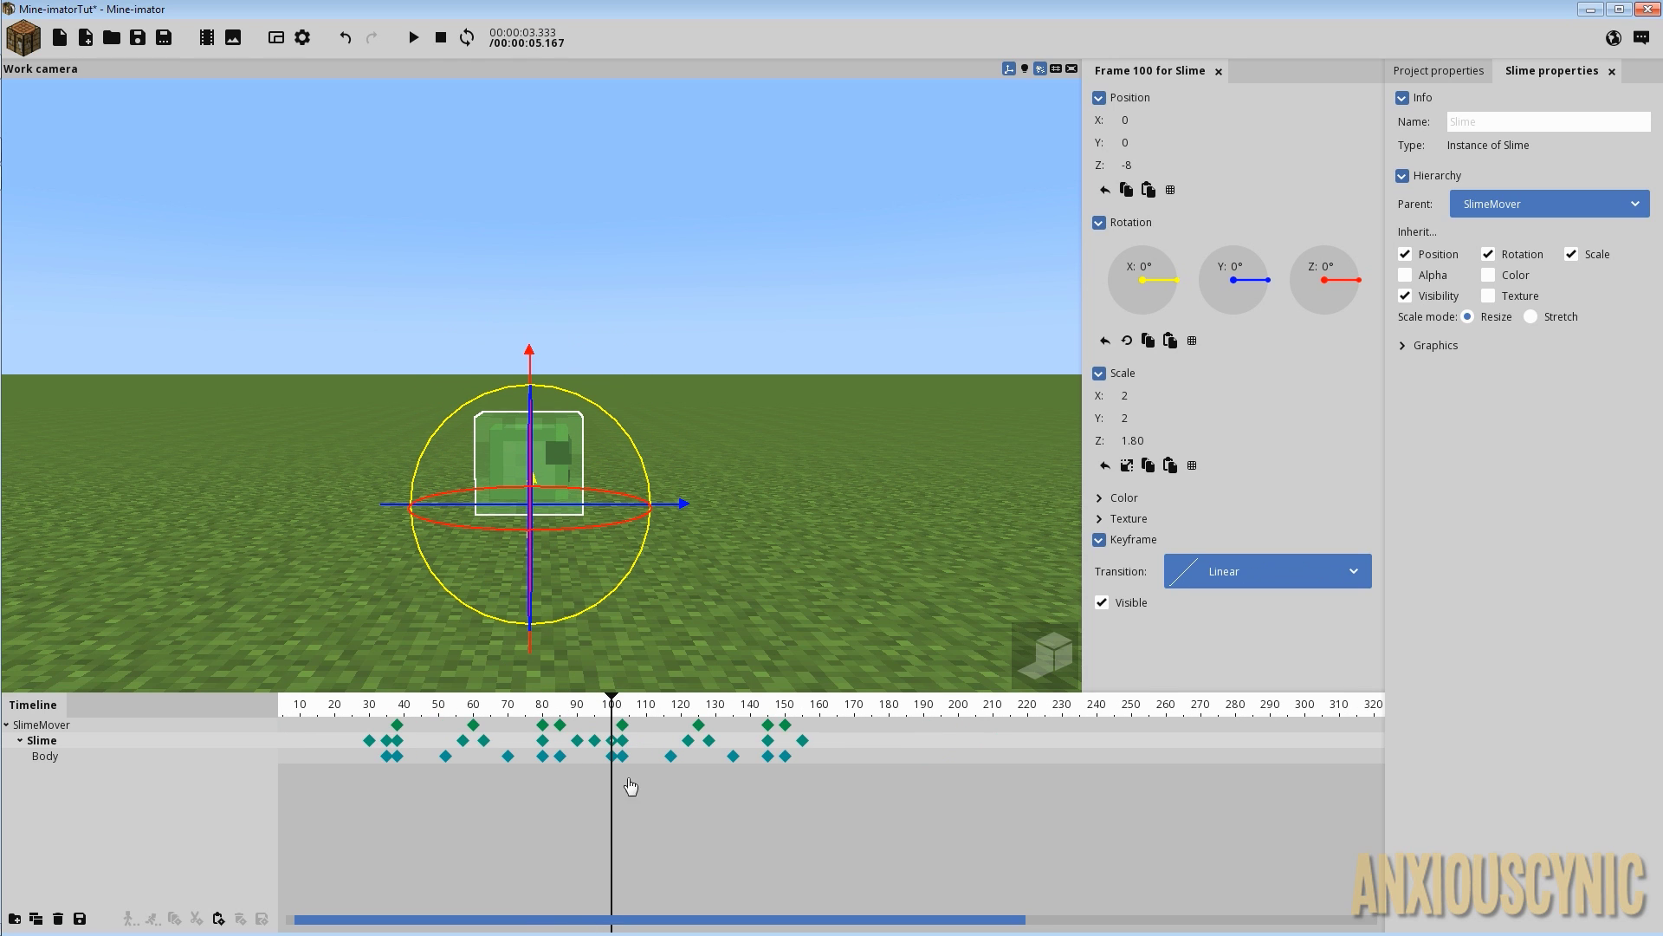
{"action": "left_click_drag", "start_coordinate": [604, 919], "coordinate": [594, 919]}
{"action": "key", "text": "ctrl+s"}
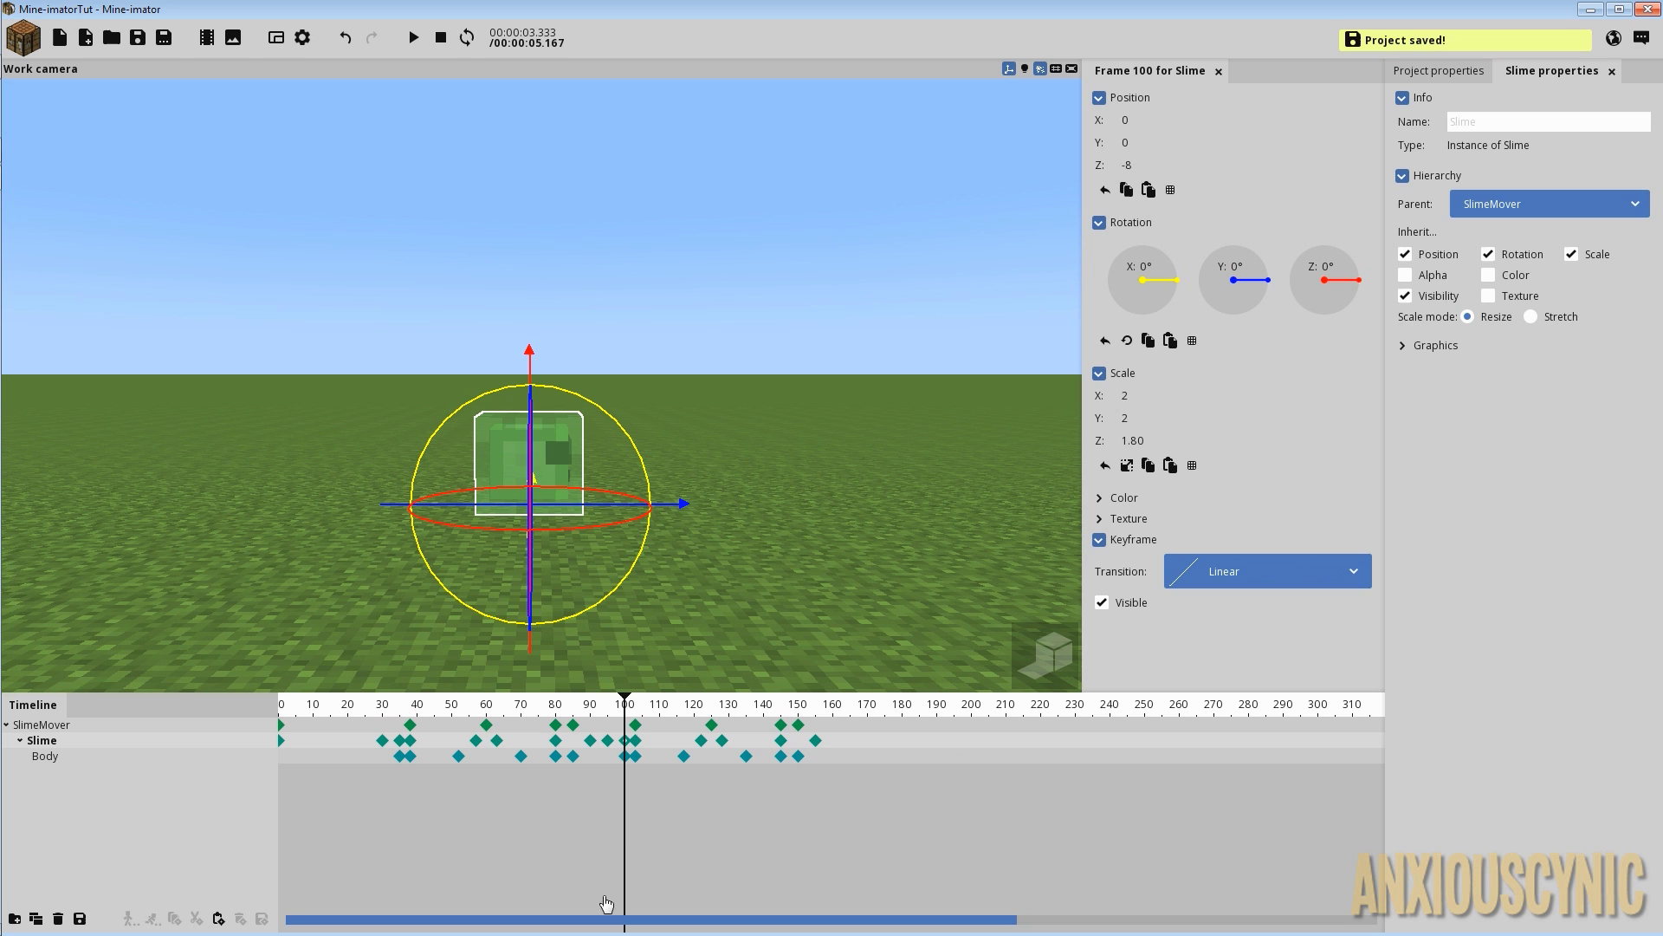
{"action": "left_click", "coordinate": [632, 712]}
{"action": "left_click_drag", "start_coordinate": [618, 712], "coordinate": [438, 732]}
{"action": "left_click_drag", "start_coordinate": [437, 732], "coordinate": [342, 735]}
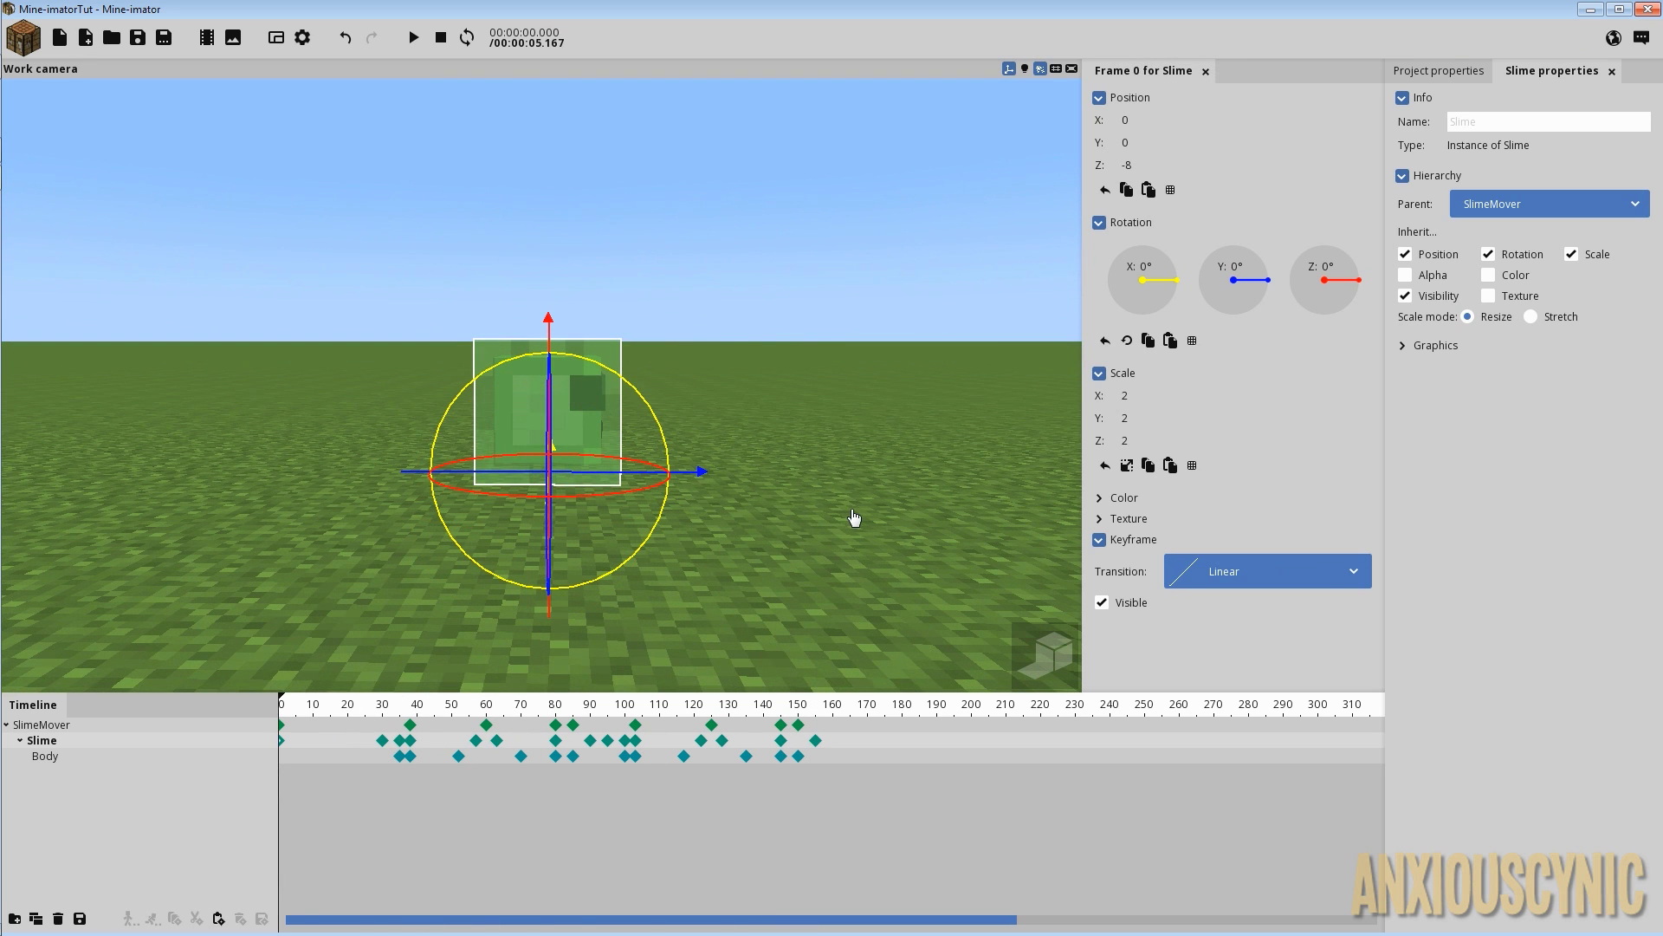
{"action": "key", "text": "space"}
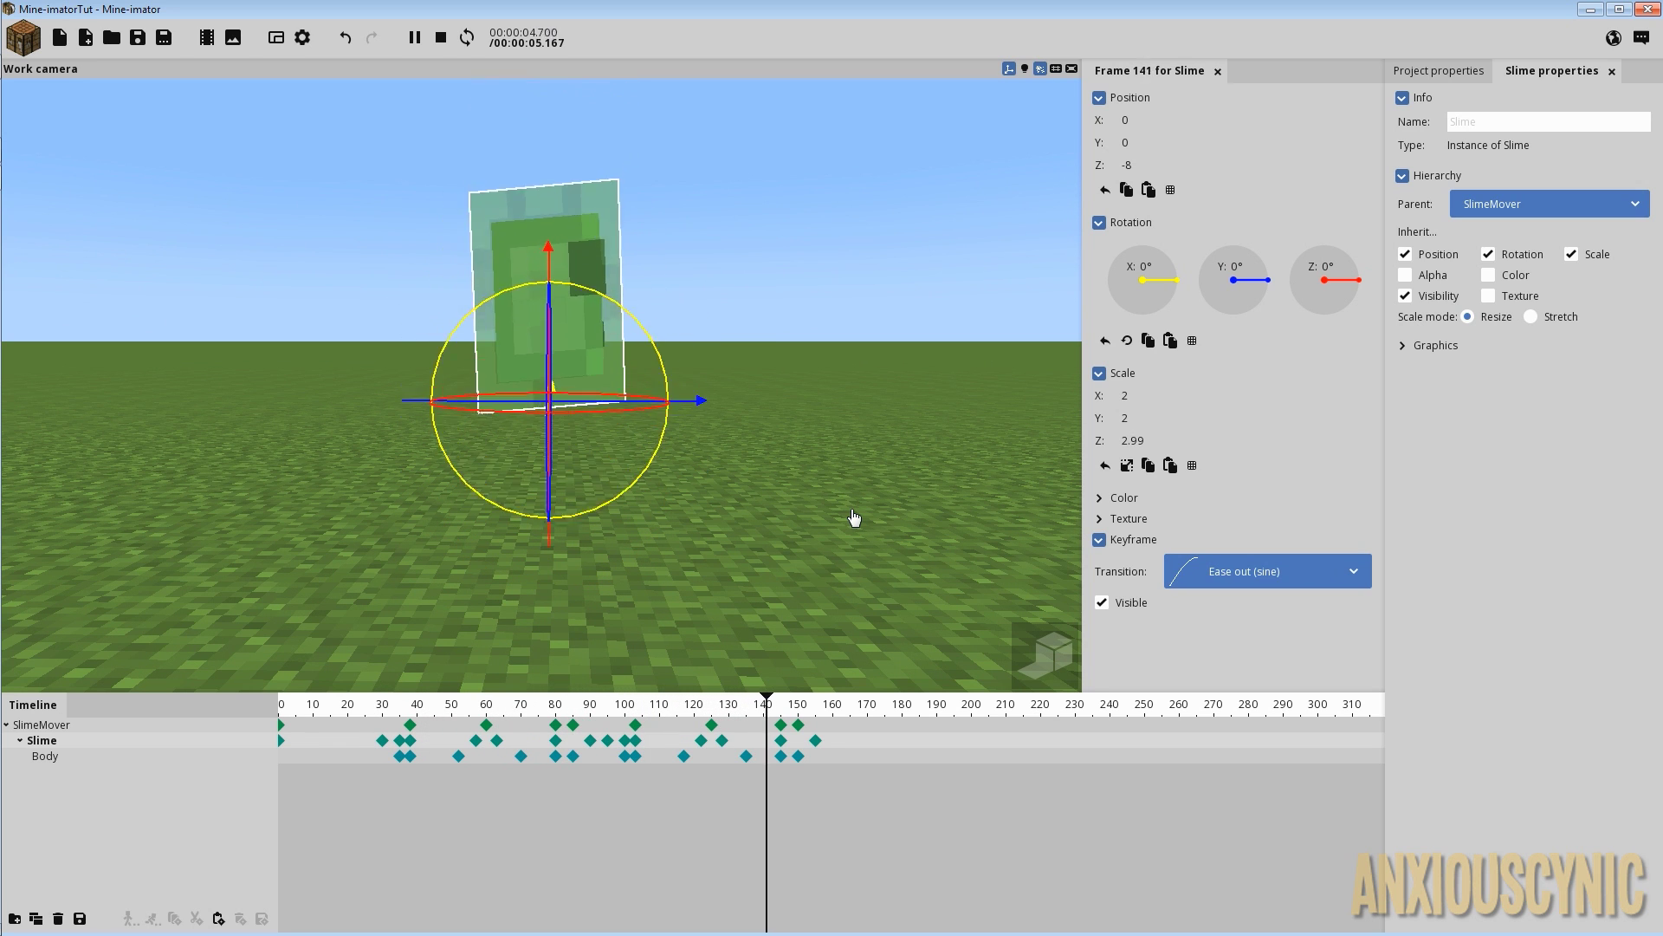
{"action": "key", "text": "space"}
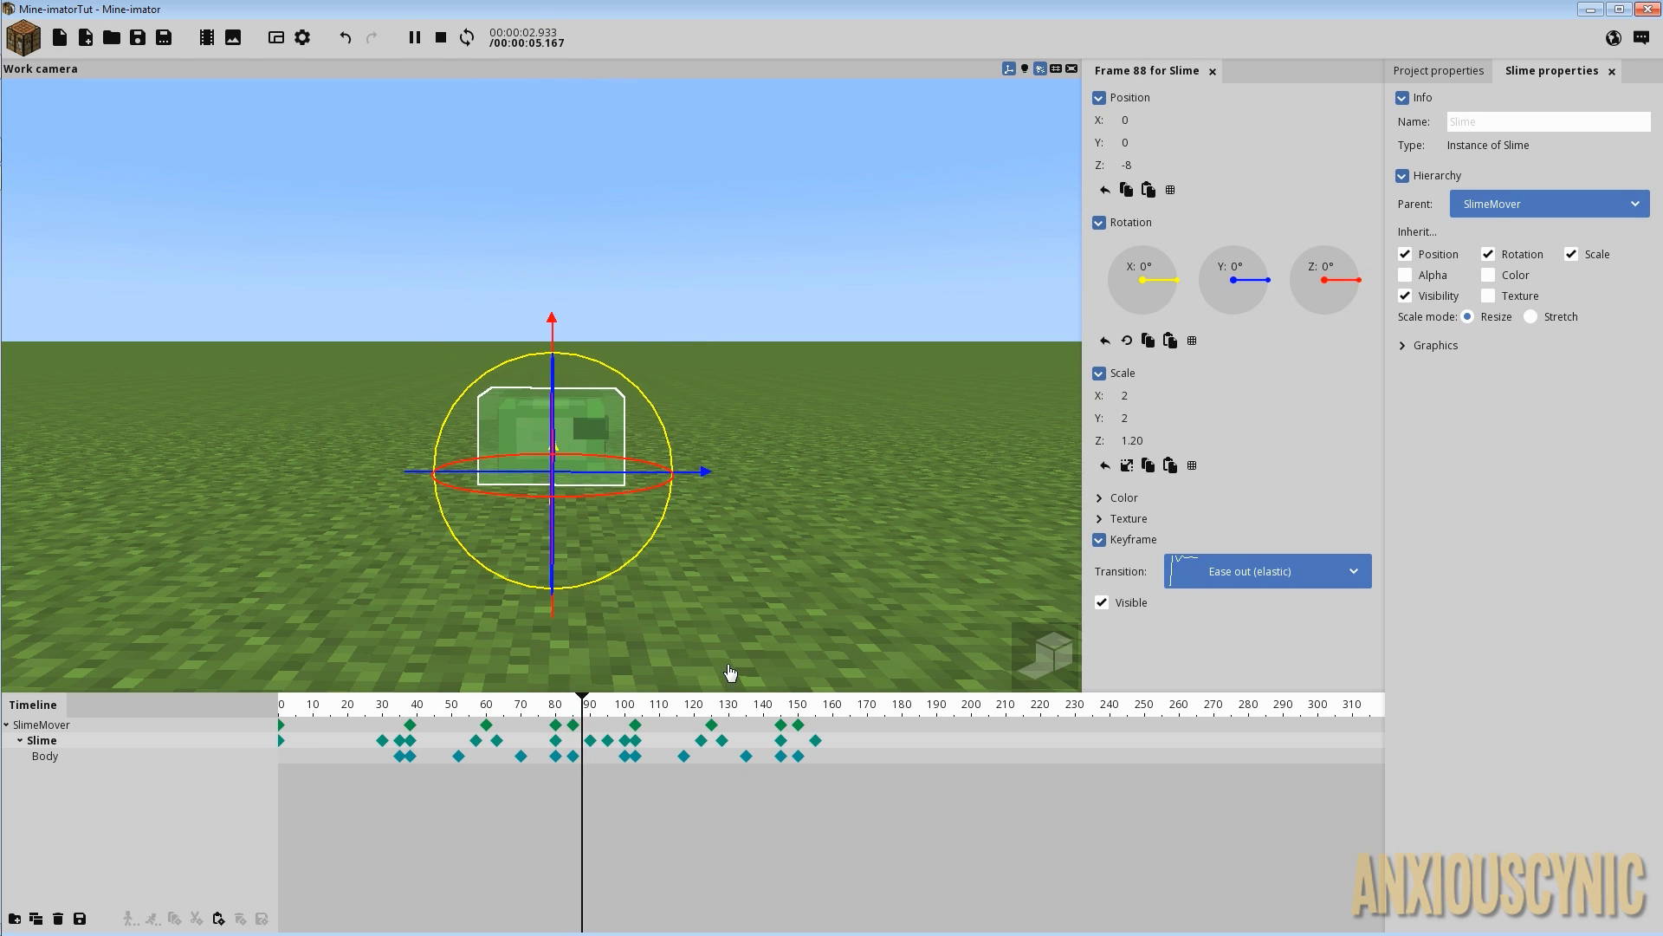
{"action": "left_click_drag", "start_coordinate": [627, 718], "coordinate": [790, 720]}
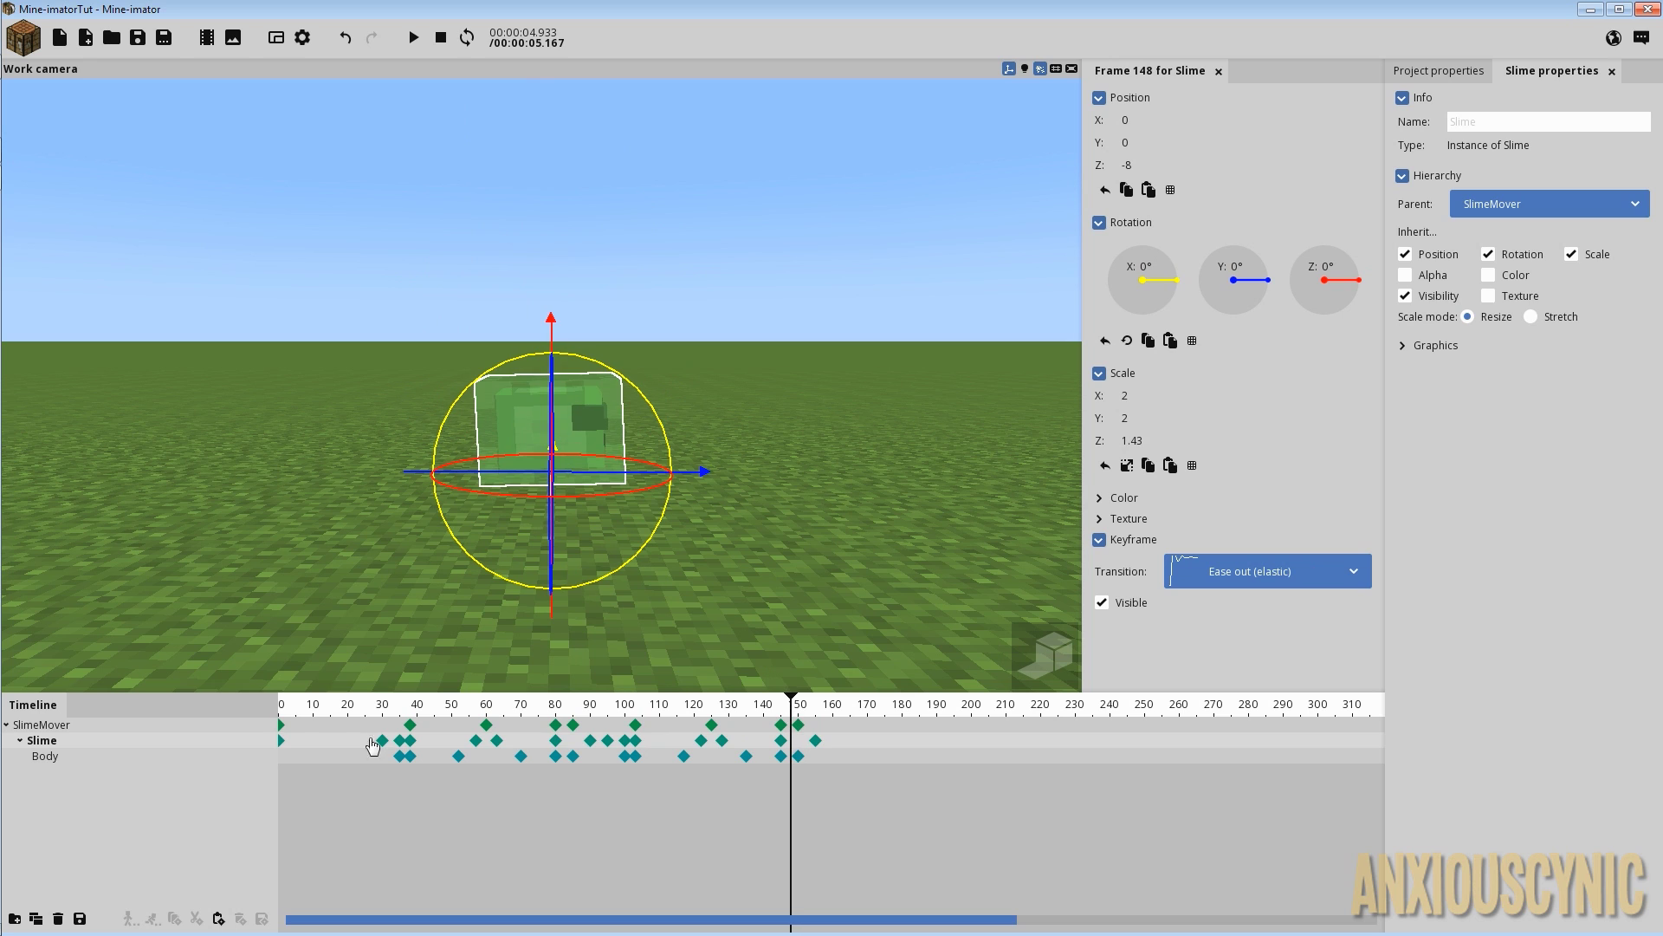
Put SlimeMover inside a new parent folder and name the folder SlimeMoverMain.
{"action": "left_click", "coordinate": [85, 726]}
{"action": "left_click", "coordinate": [15, 919]}
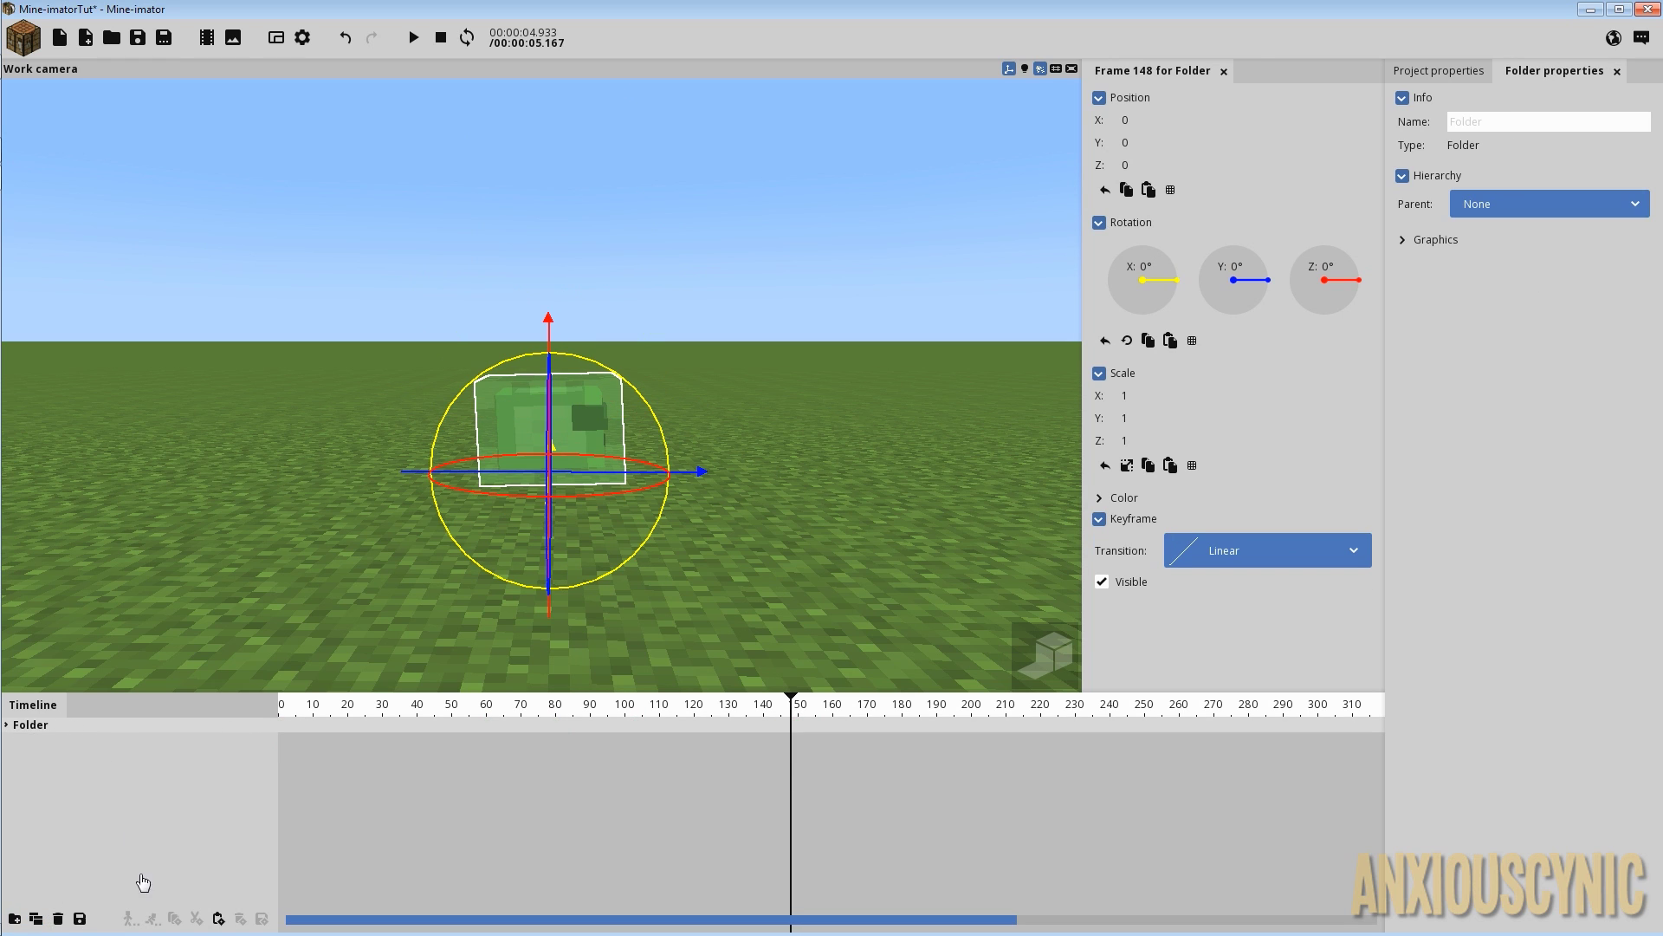
{"action": "left_click", "coordinate": [18, 731]}
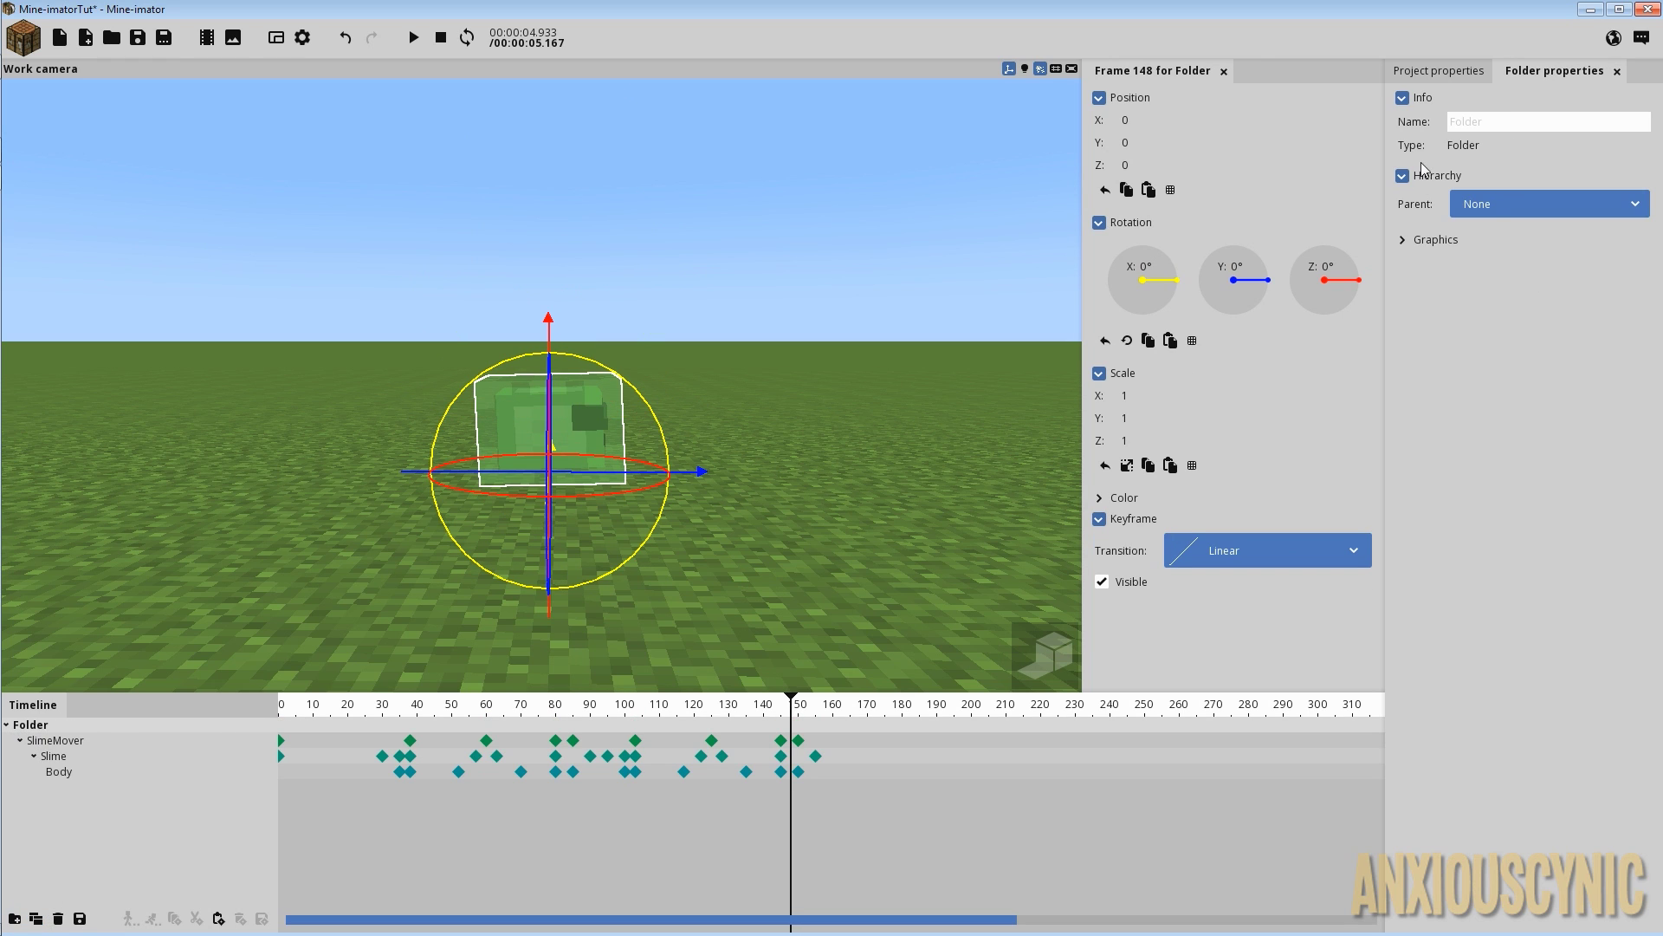
{"action": "type", "text": "SlimeMoverMain"}
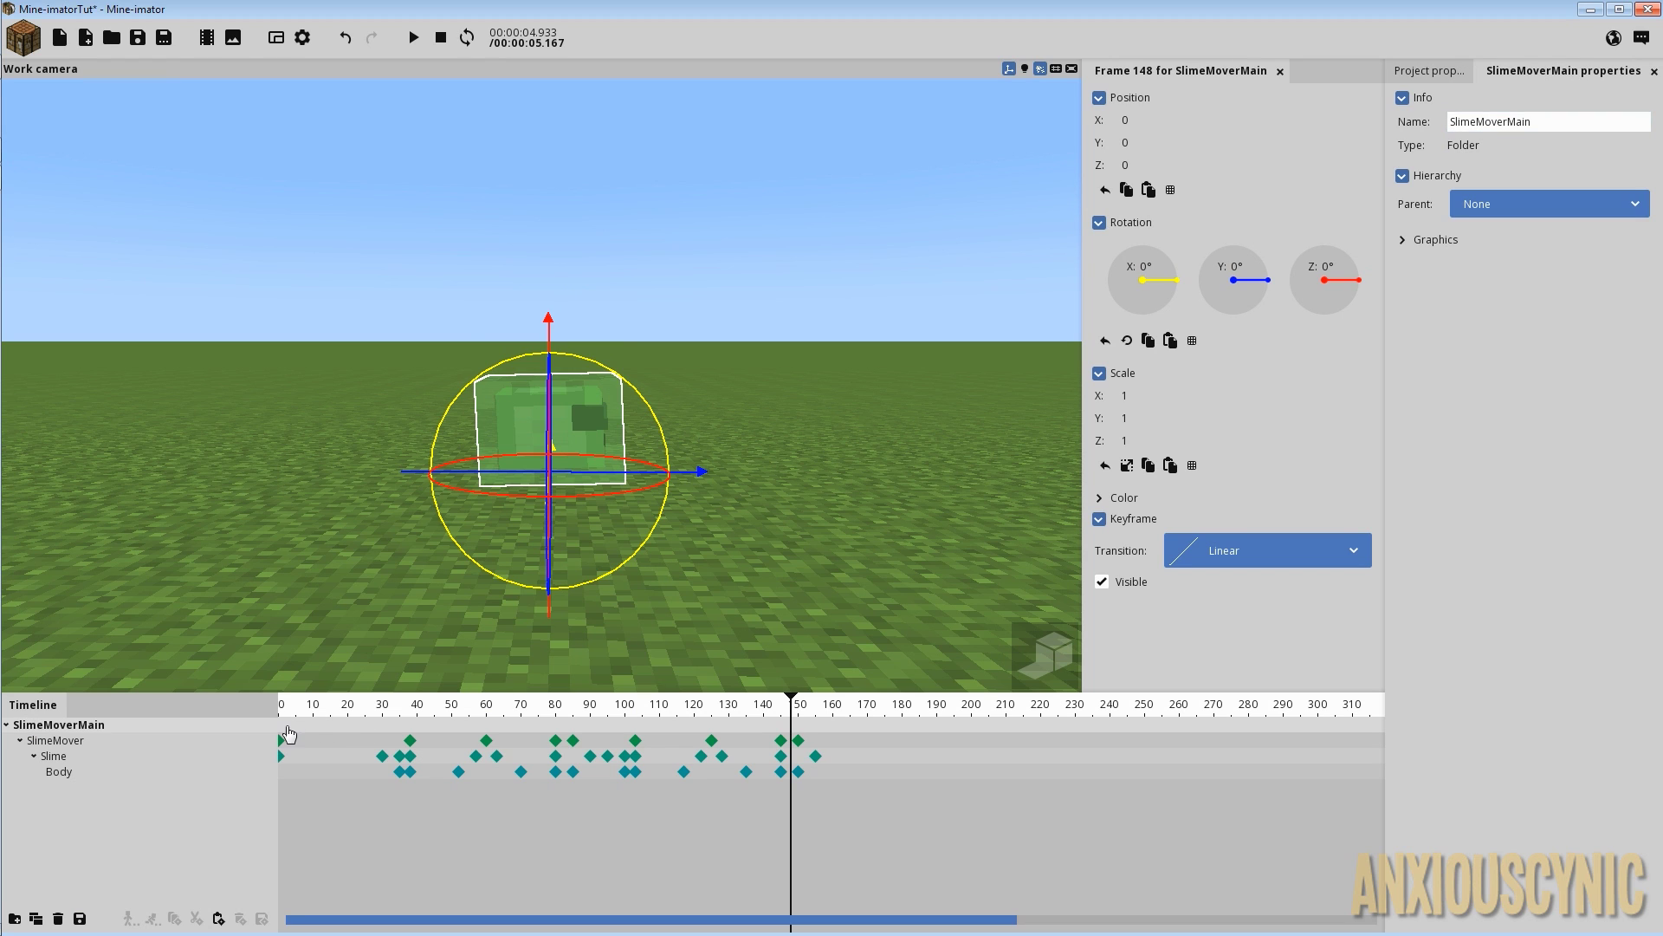
Keyframe SlimeMoverMain at frame 38 and at frame 80 with Y position 32, and play the forward jump.
{"action": "left_click", "coordinate": [287, 728]}
{"action": "left_click_drag", "start_coordinate": [287, 727], "coordinate": [556, 726]}
{"action": "left_click", "coordinate": [488, 734]}
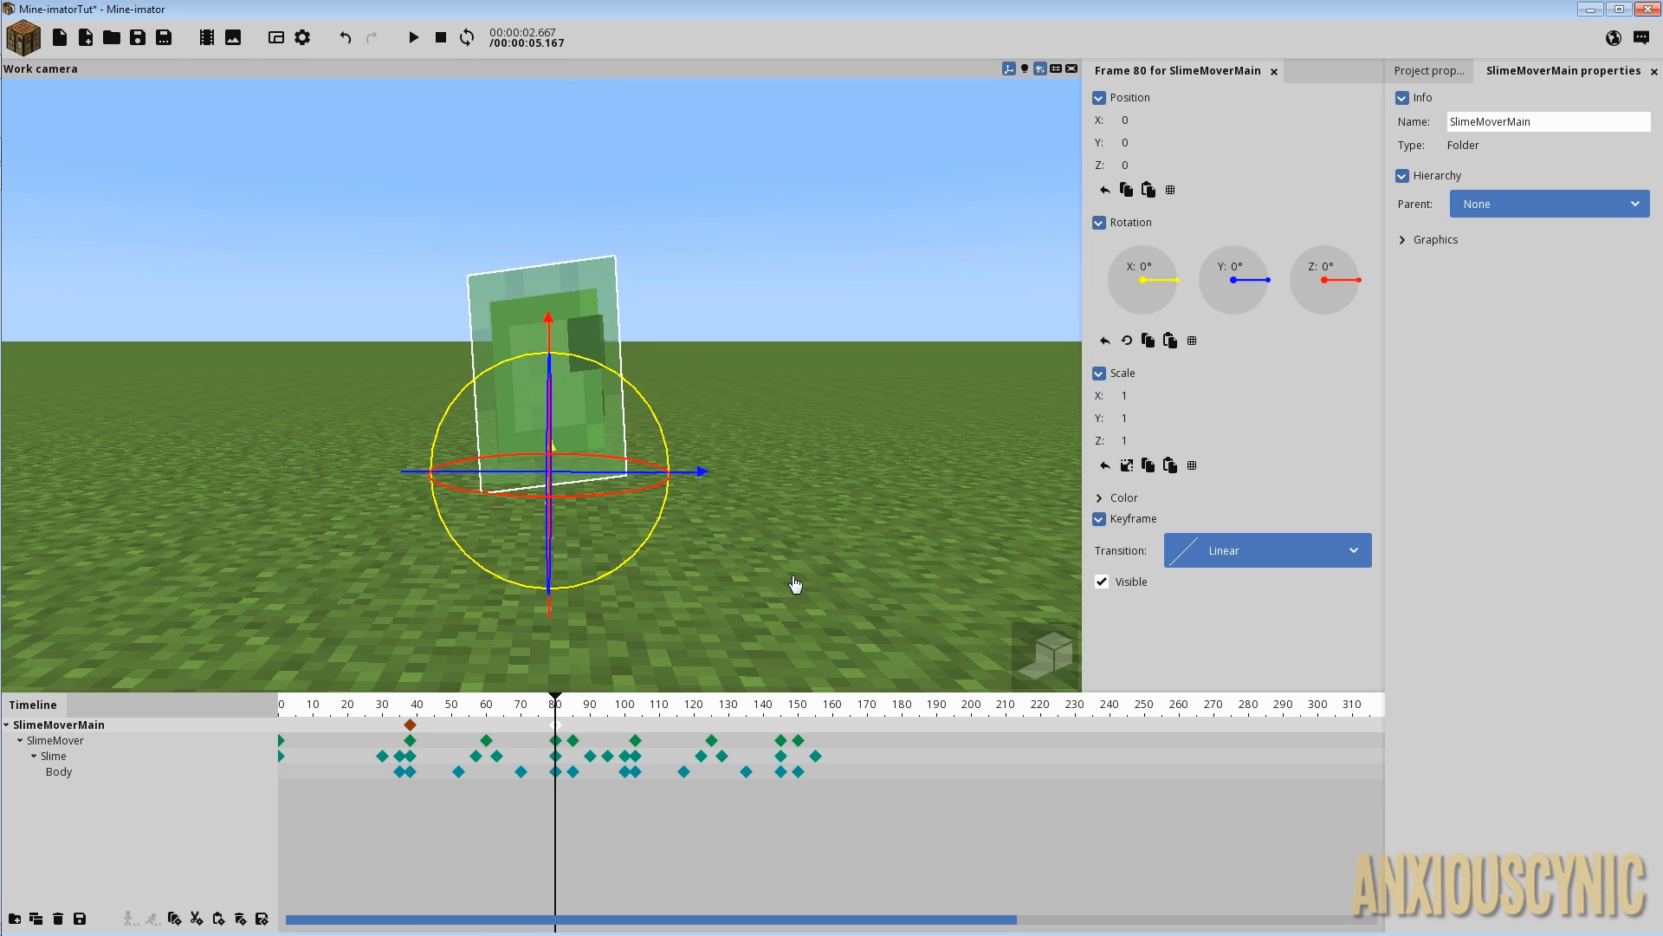
{"action": "left_click_drag", "start_coordinate": [700, 473], "coordinate": [919, 491]}
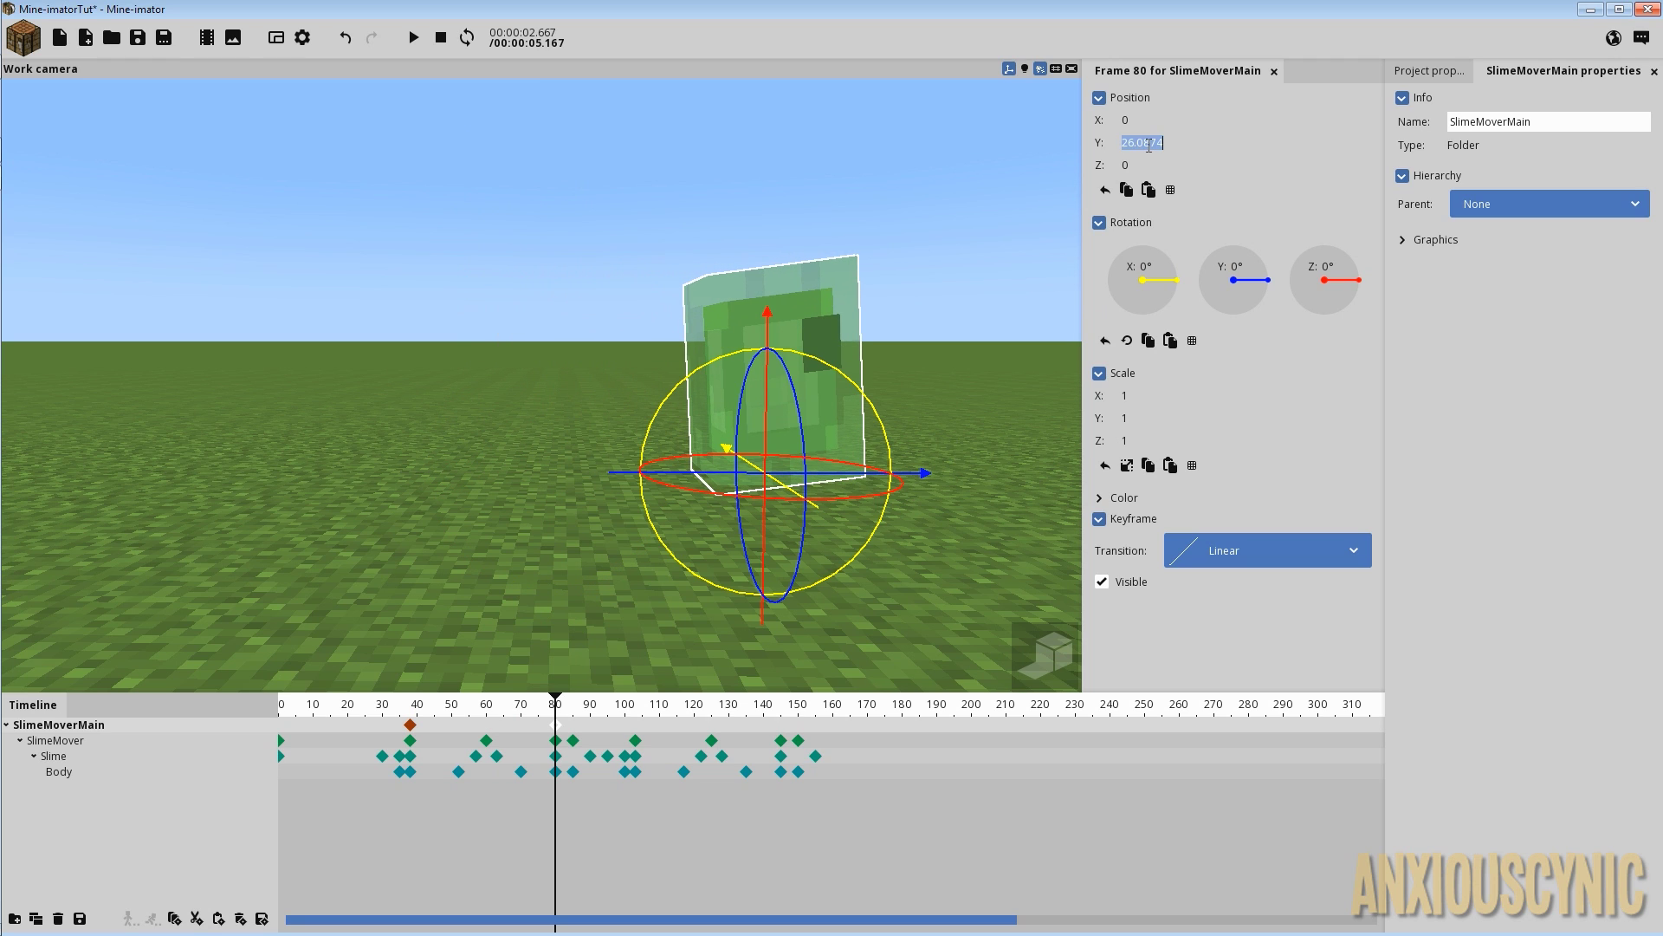
{"action": "type", "text": "32"}
{"action": "left_click_drag", "start_coordinate": [935, 229], "coordinate": [936, 264]}
{"action": "scroll", "coordinate": [935, 263], "scroll_direction": "down", "scroll_amount": 3}
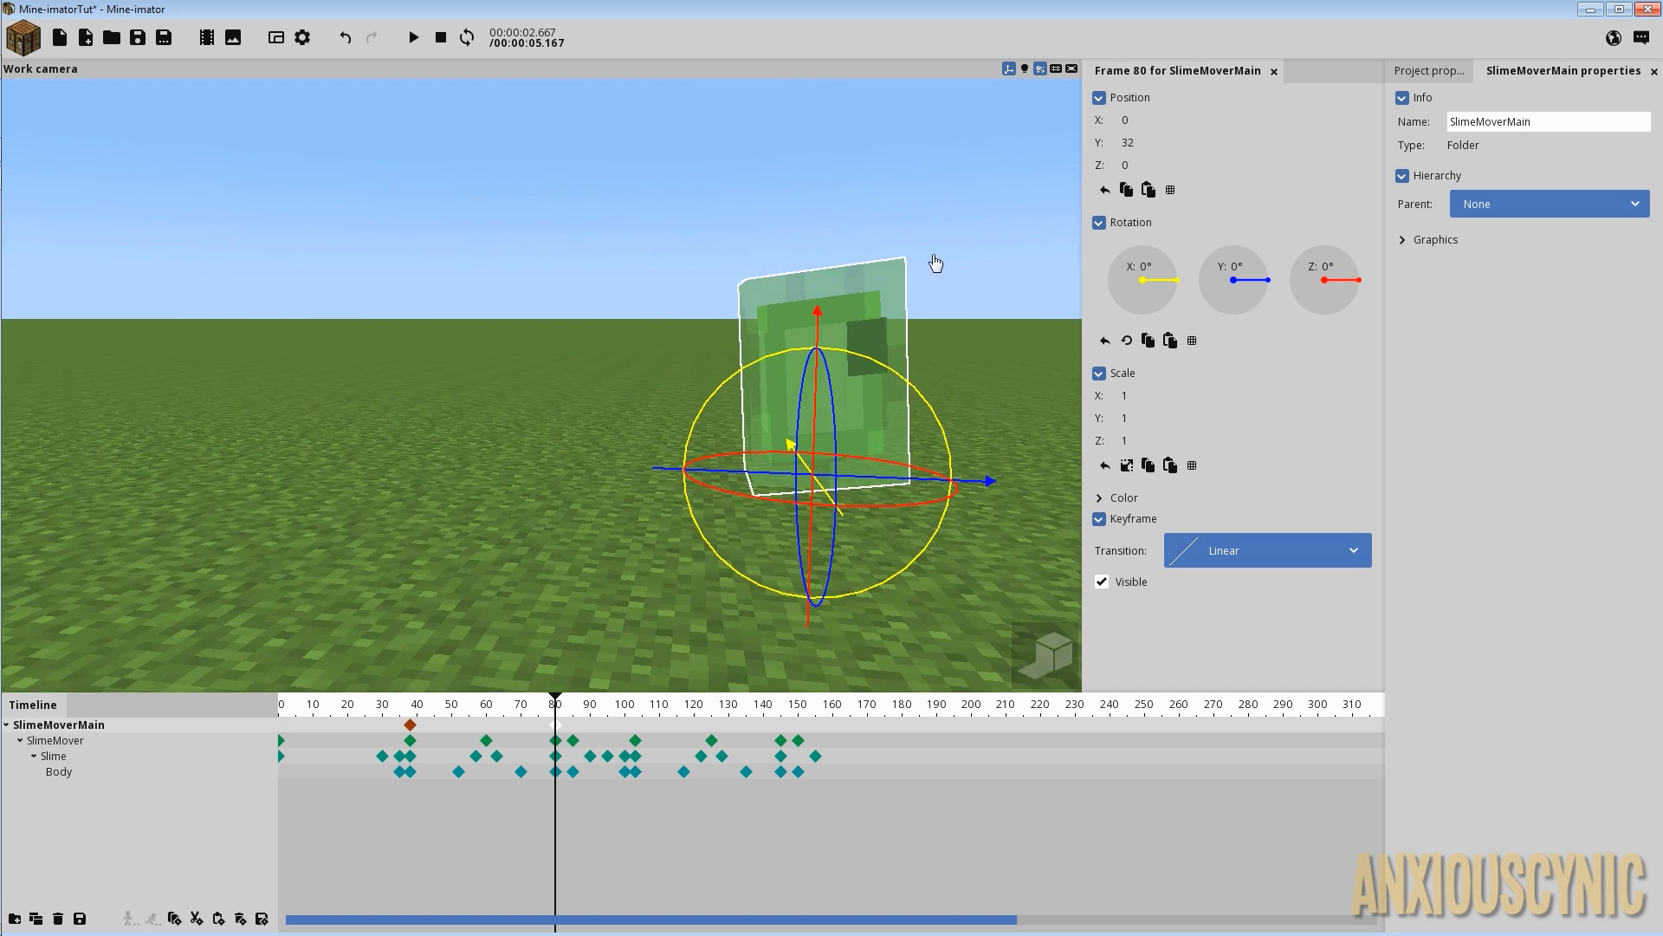
{"action": "right_click_drag", "start_coordinate": [812, 554], "coordinate": [819, 563]}
{"action": "left_click_drag", "start_coordinate": [501, 708], "coordinate": [347, 708]}
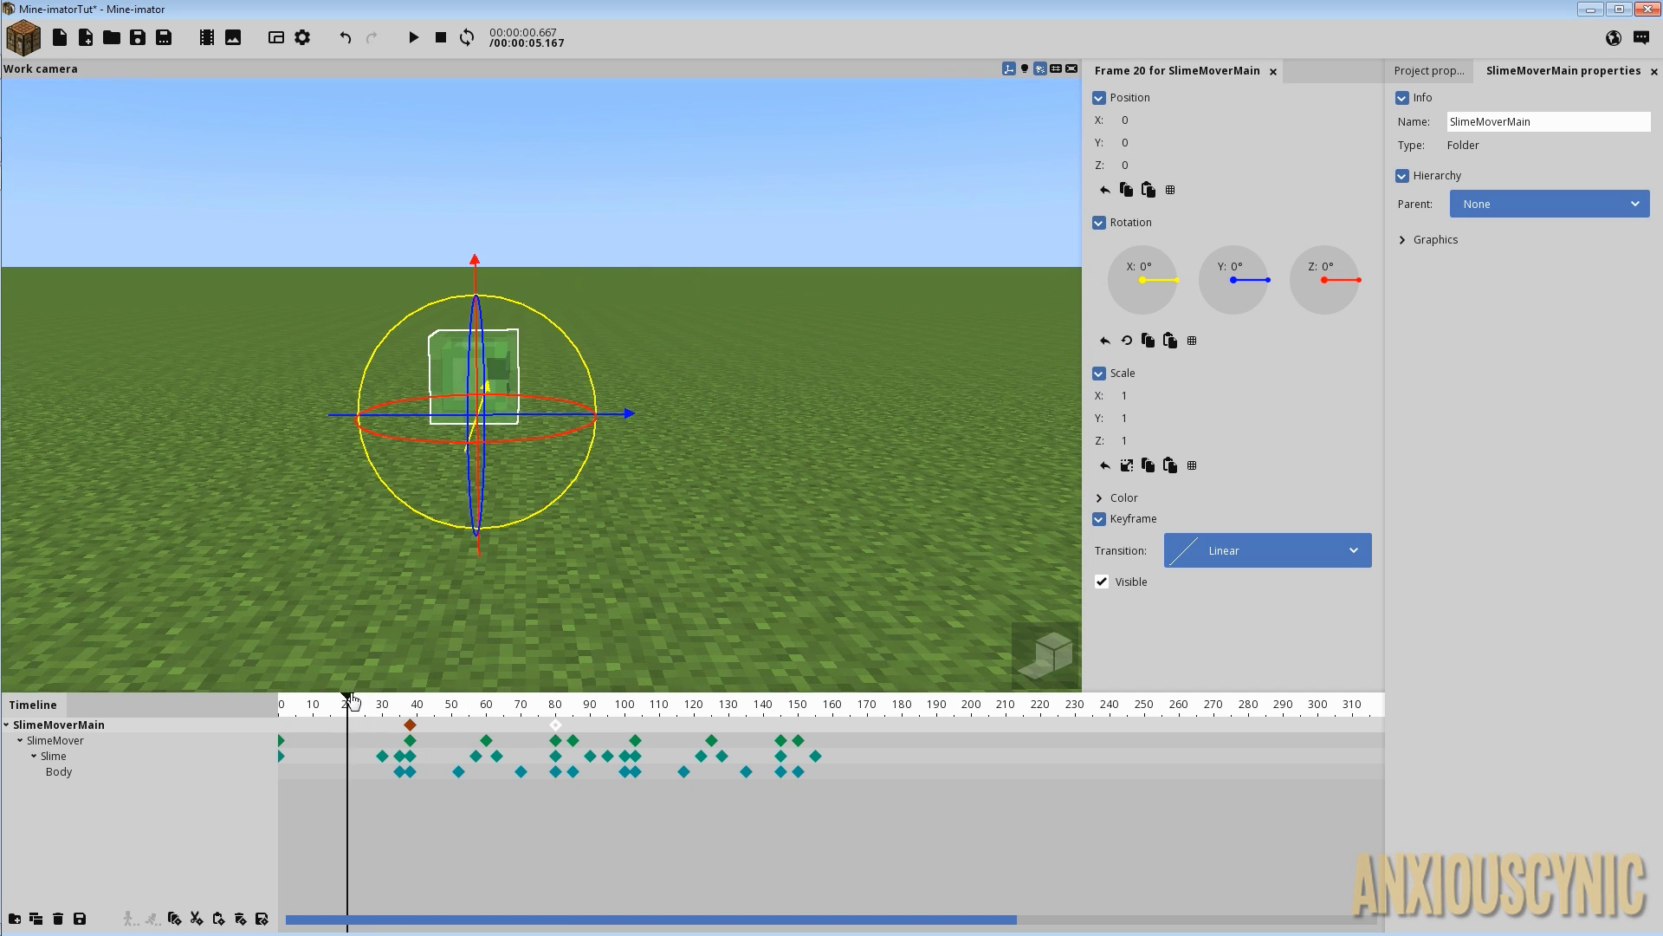
{"action": "key", "text": "space"}
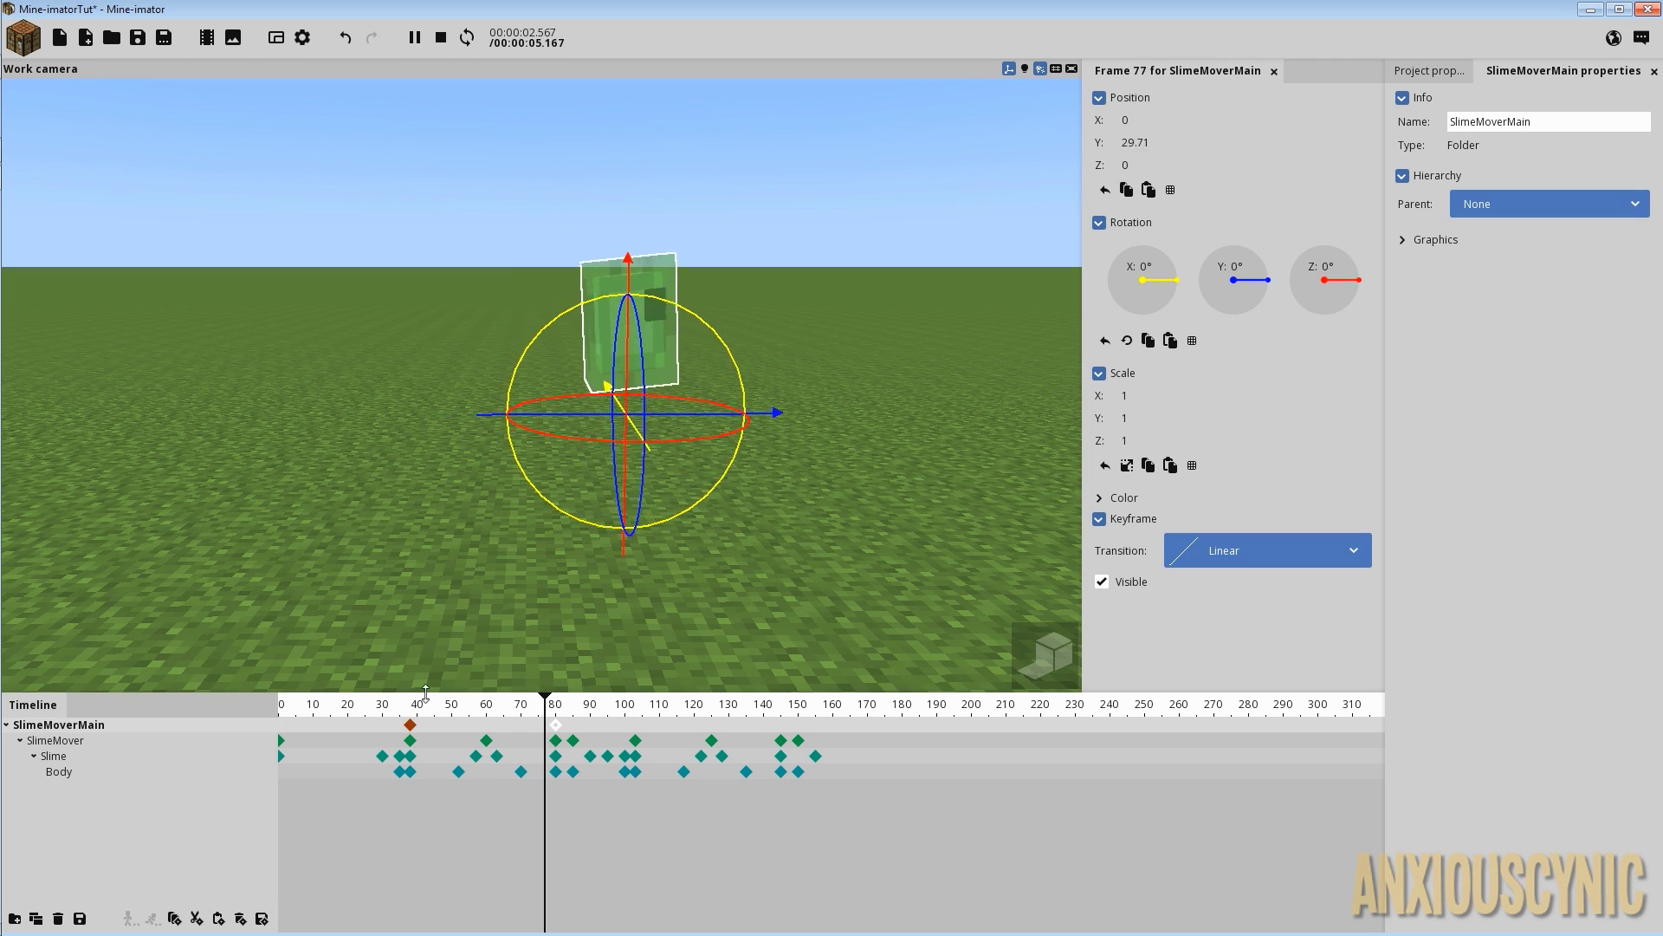
{"action": "key", "text": "space"}
Add a SlimeMoverMain keyframe at frame 85 that holds the Y position at 32.
{"action": "left_click", "coordinate": [409, 727]}
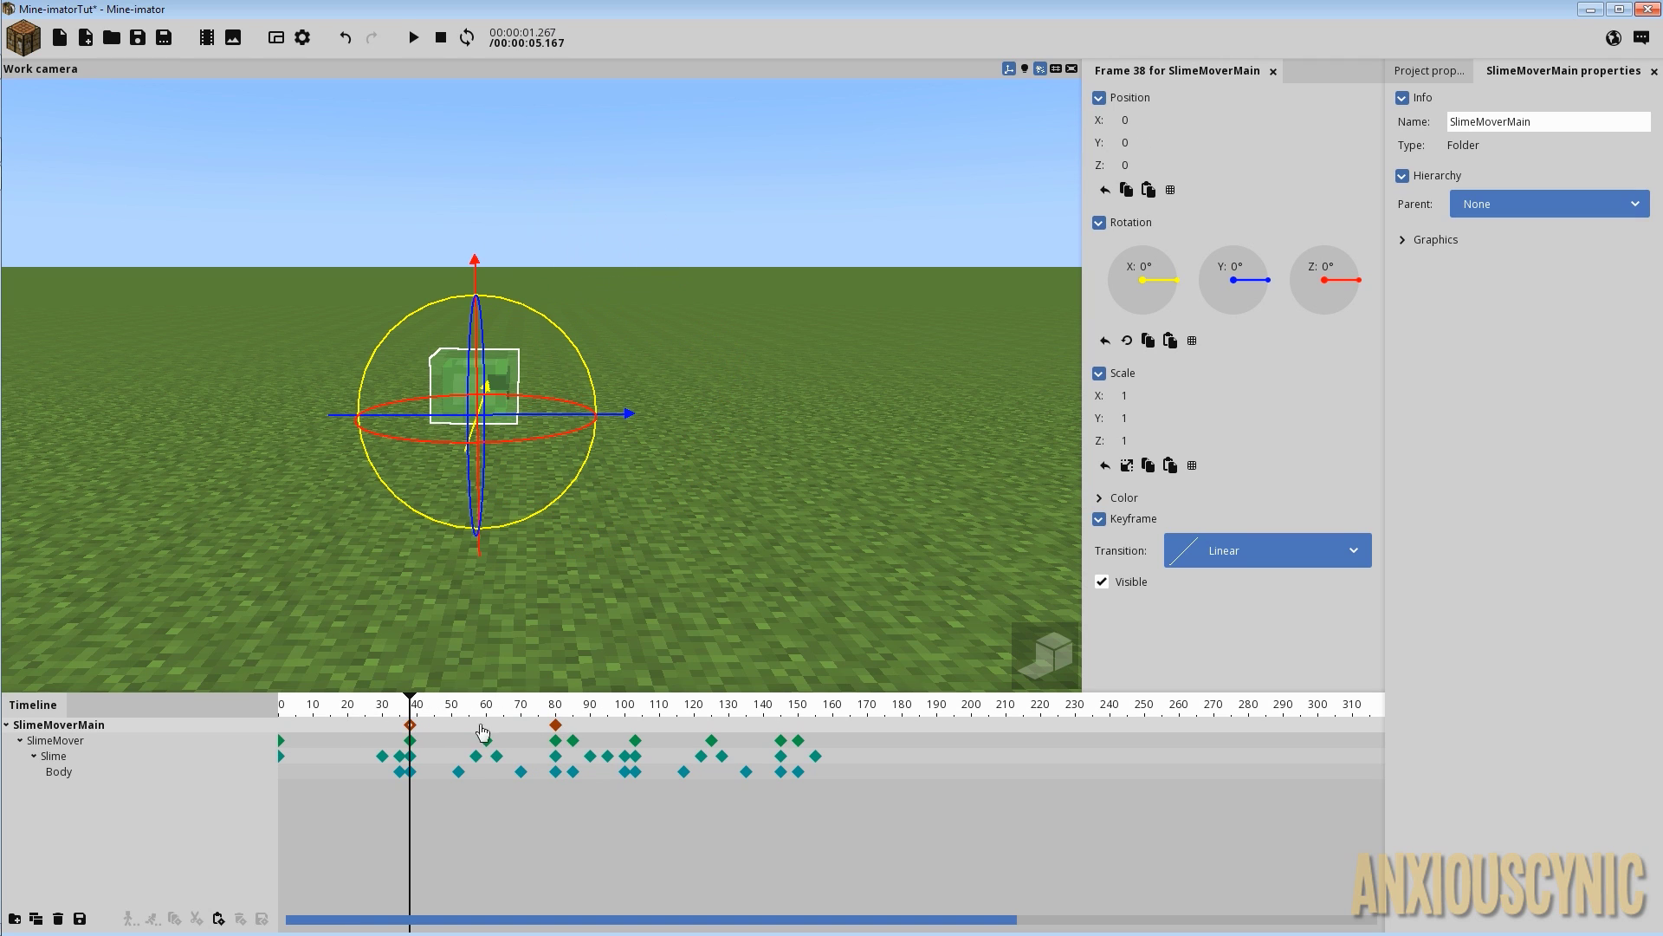
{"action": "left_click", "coordinate": [576, 728]}
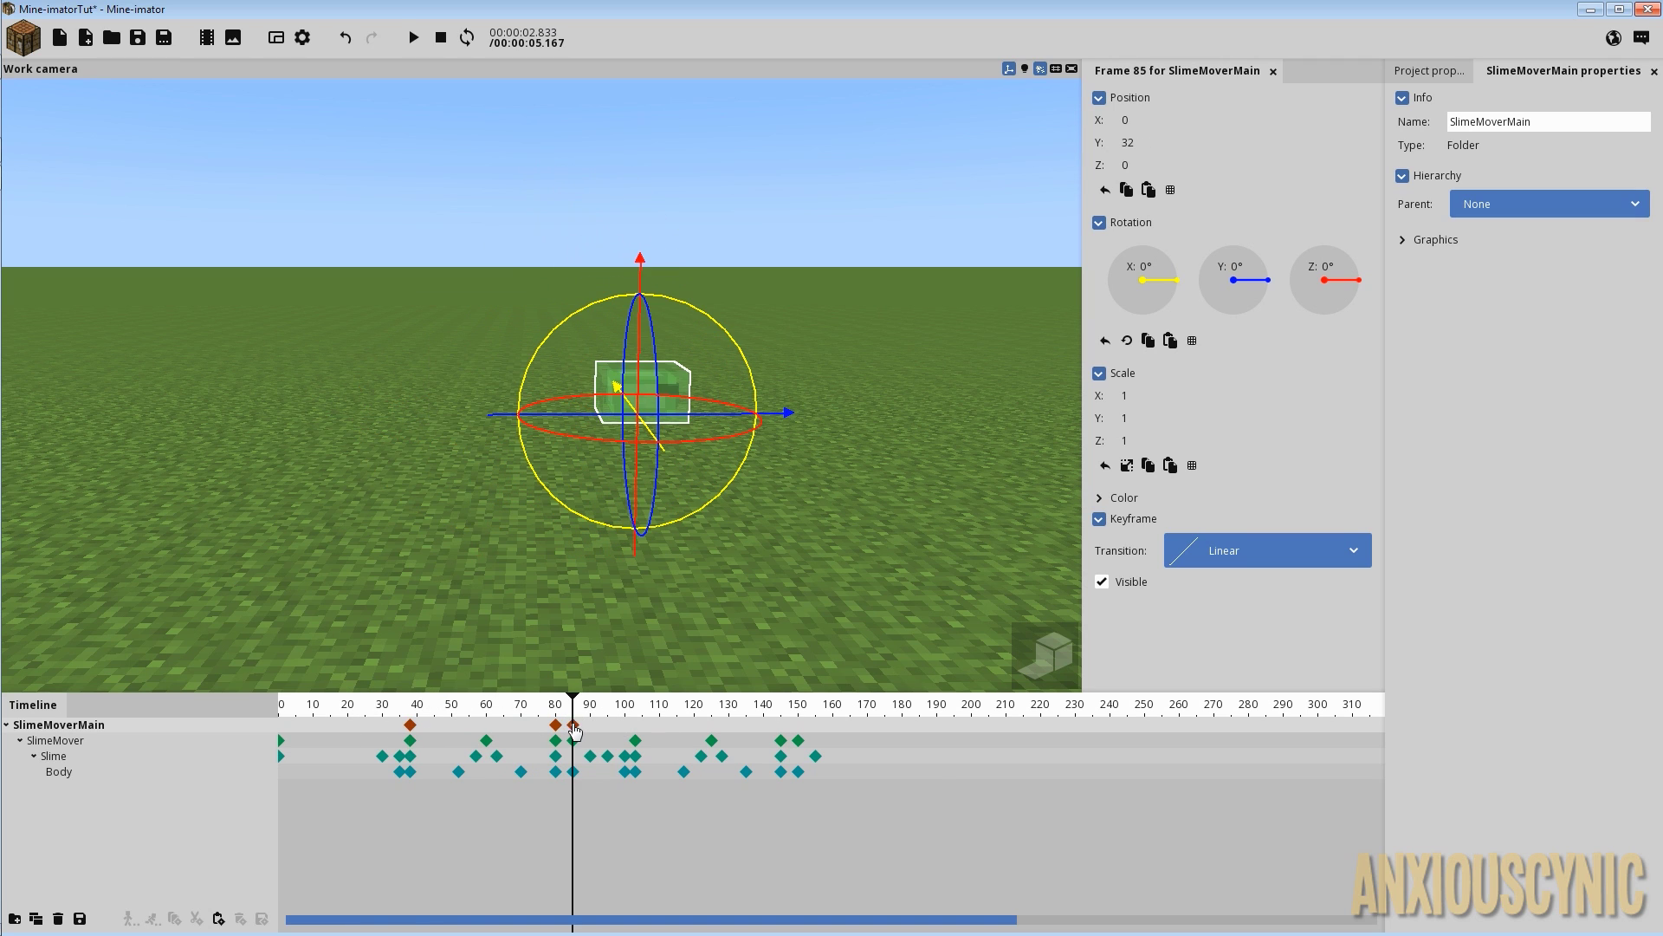
Move the SlimeMoverMain hold keyframe from frame 85 to frame 90.
{"action": "scroll", "coordinate": [571, 735], "scroll_direction": "up", "scroll_amount": 5, "text": "ctrl"}
{"action": "left_click", "coordinate": [417, 725]}
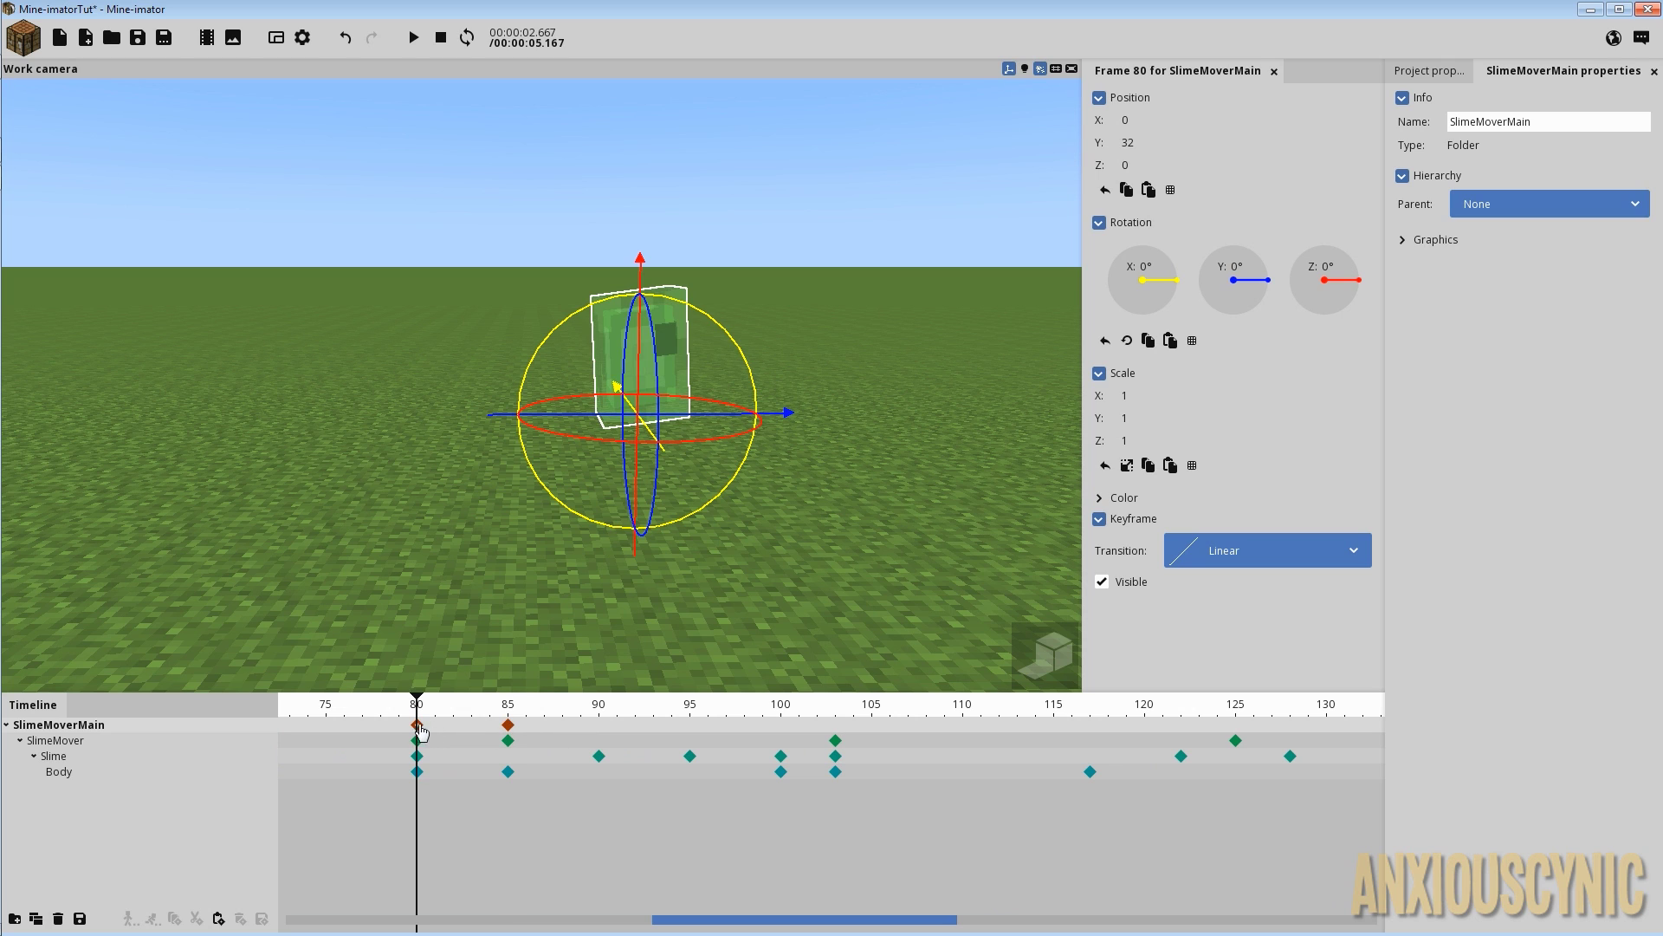
{"action": "left_click", "coordinate": [507, 725]}
{"action": "left_click_drag", "start_coordinate": [511, 713], "coordinate": [703, 709]}
{"action": "scroll", "coordinate": [692, 727], "scroll_direction": "down", "scroll_amount": 2}
{"action": "scroll", "coordinate": [692, 727], "scroll_direction": "down", "scroll_amount": 2}
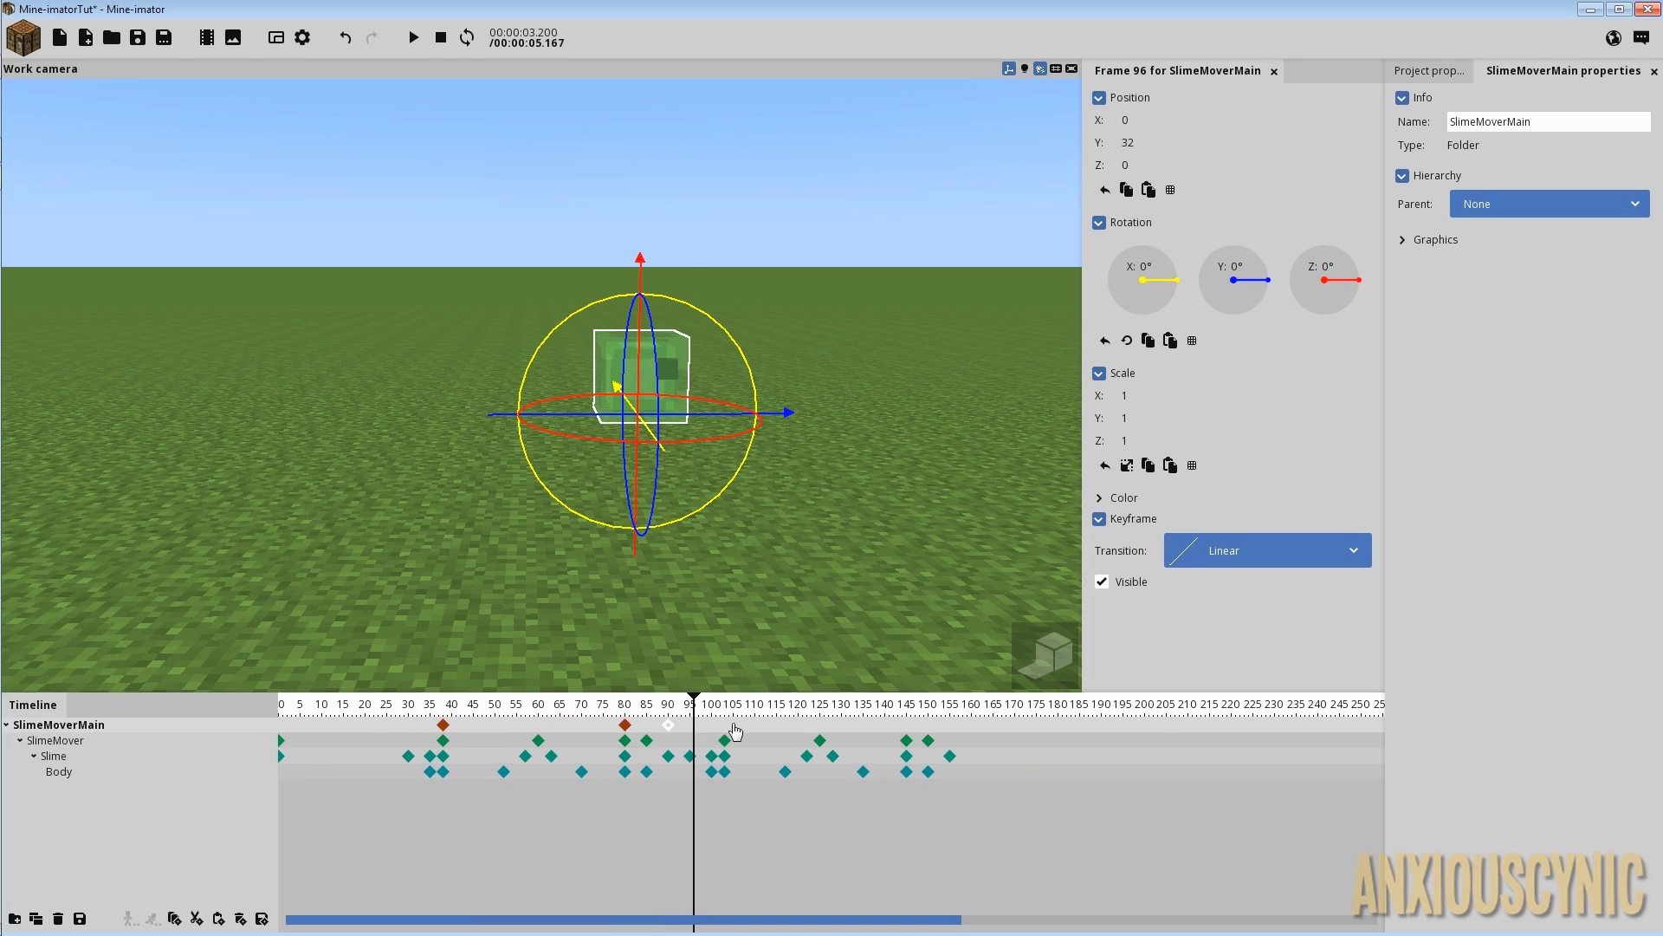
Keyframe SlimeMoverMain at frame 145 with Y position 64.
{"action": "left_click_drag", "start_coordinate": [837, 712], "coordinate": [905, 714]}
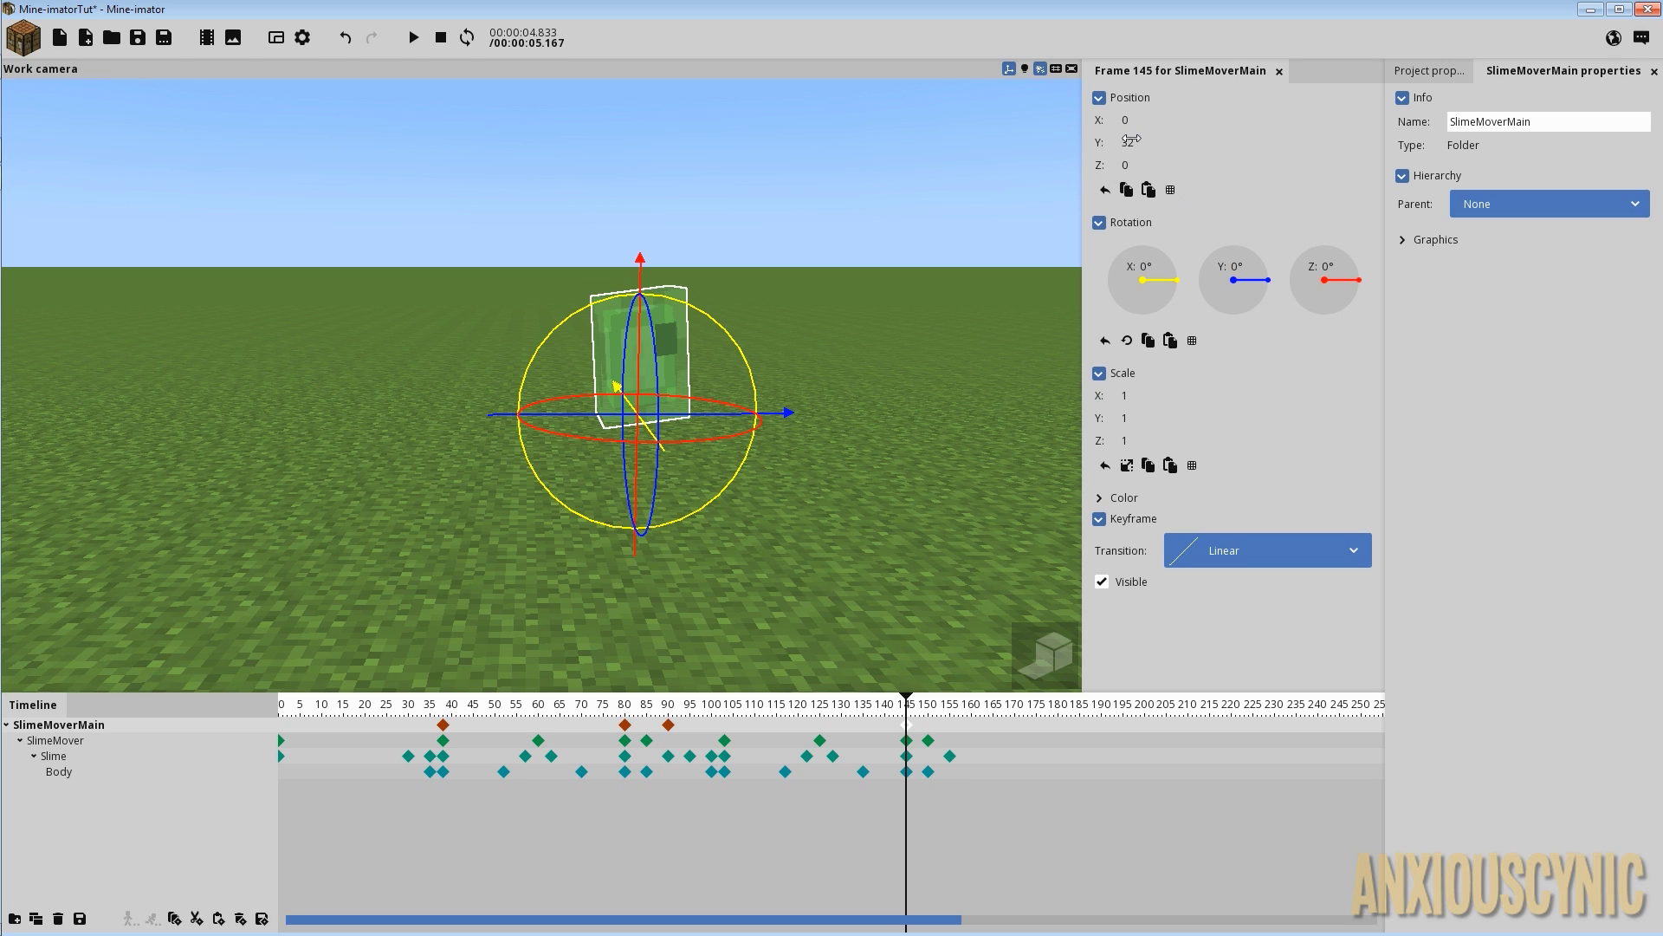
{"action": "key", "text": "BackSpace"}
{"action": "key", "text": "BackSpace"}
{"action": "type", "text": "64"}
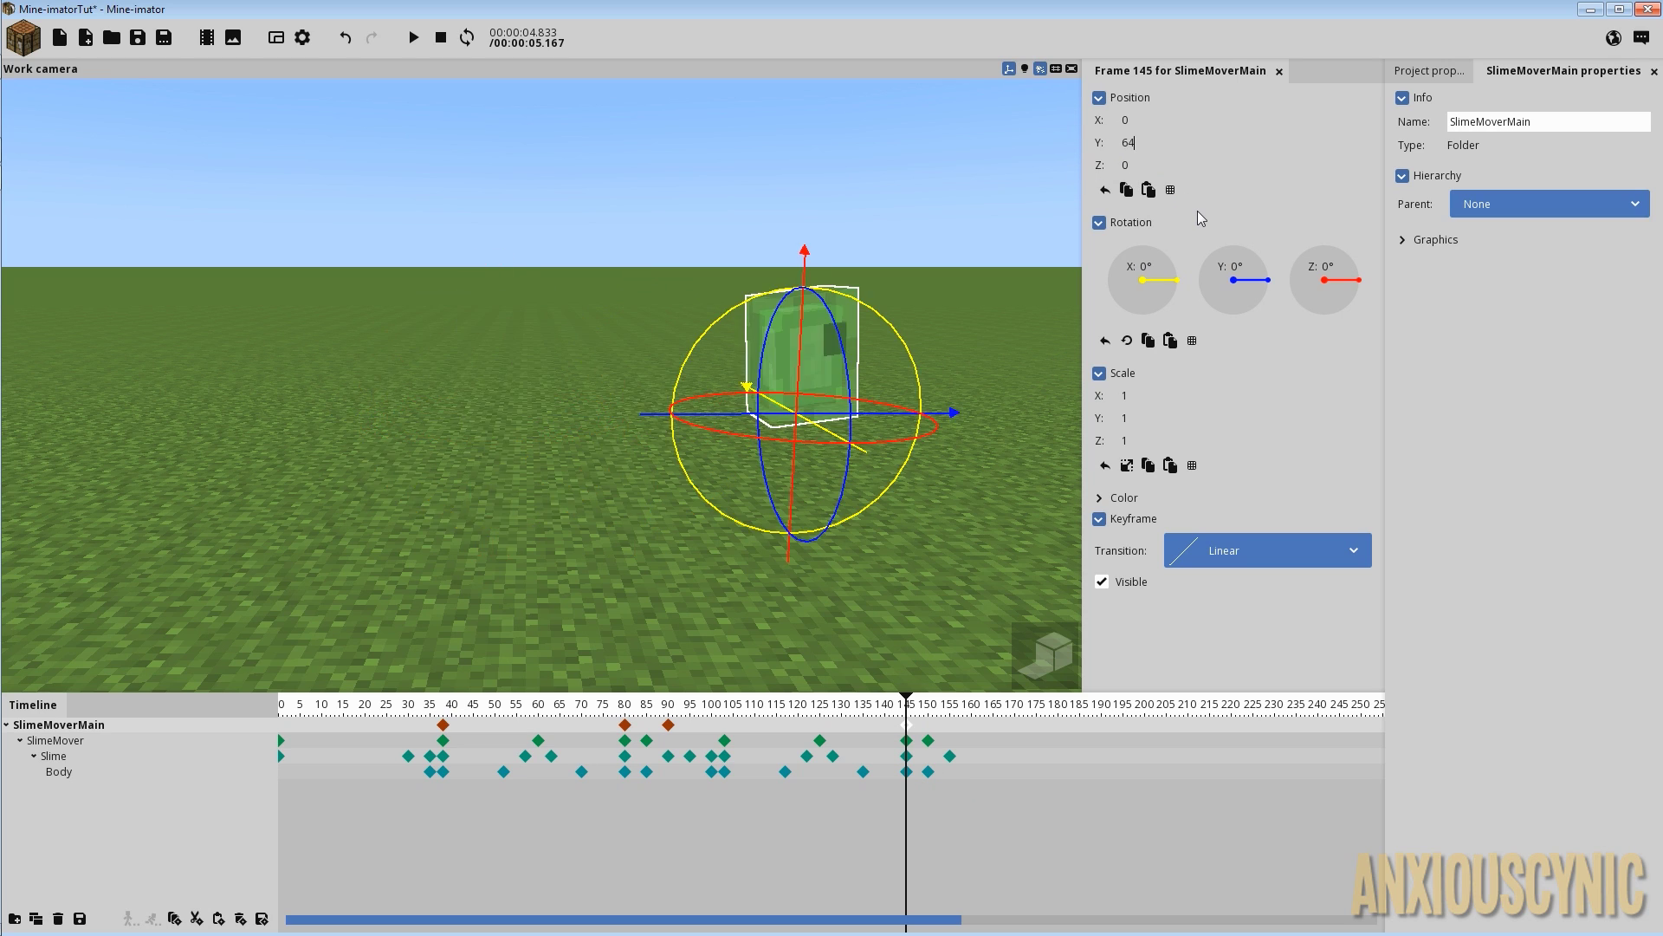
Play both forward jumps from frame 0 to review the second jump's movement.
{"action": "left_click_drag", "start_coordinate": [637, 714], "coordinate": [205, 722]}
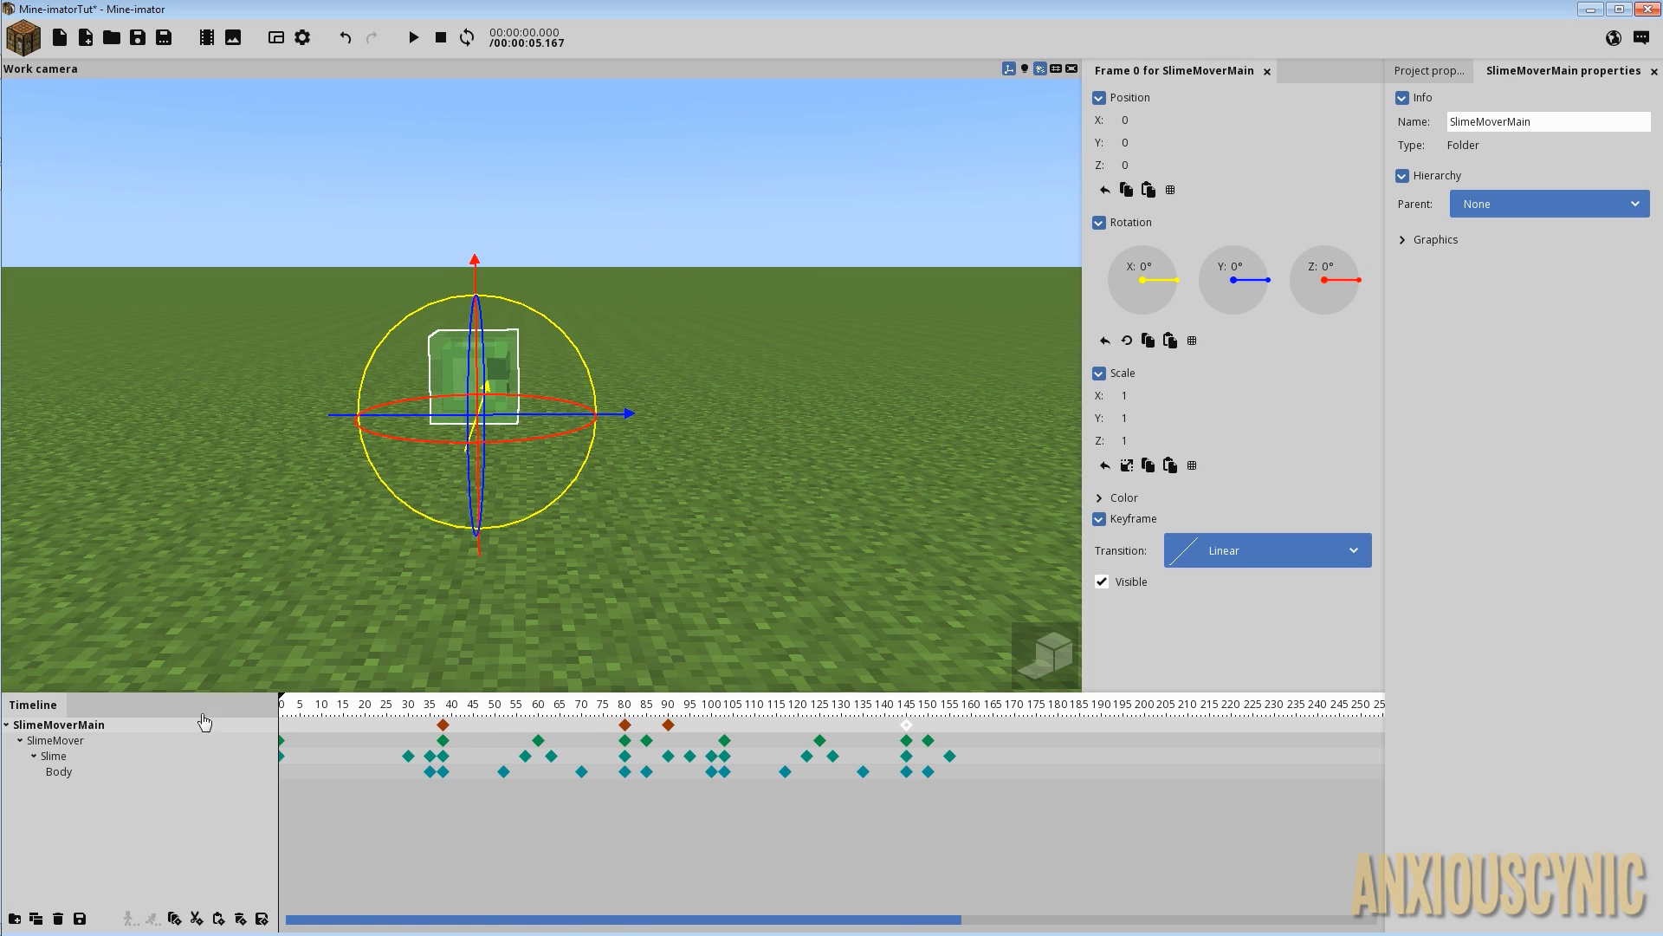
{"action": "left_click", "coordinate": [771, 488]}
{"action": "right_click_drag", "start_coordinate": [773, 492], "coordinate": [811, 509]}
{"action": "key", "text": "space"}
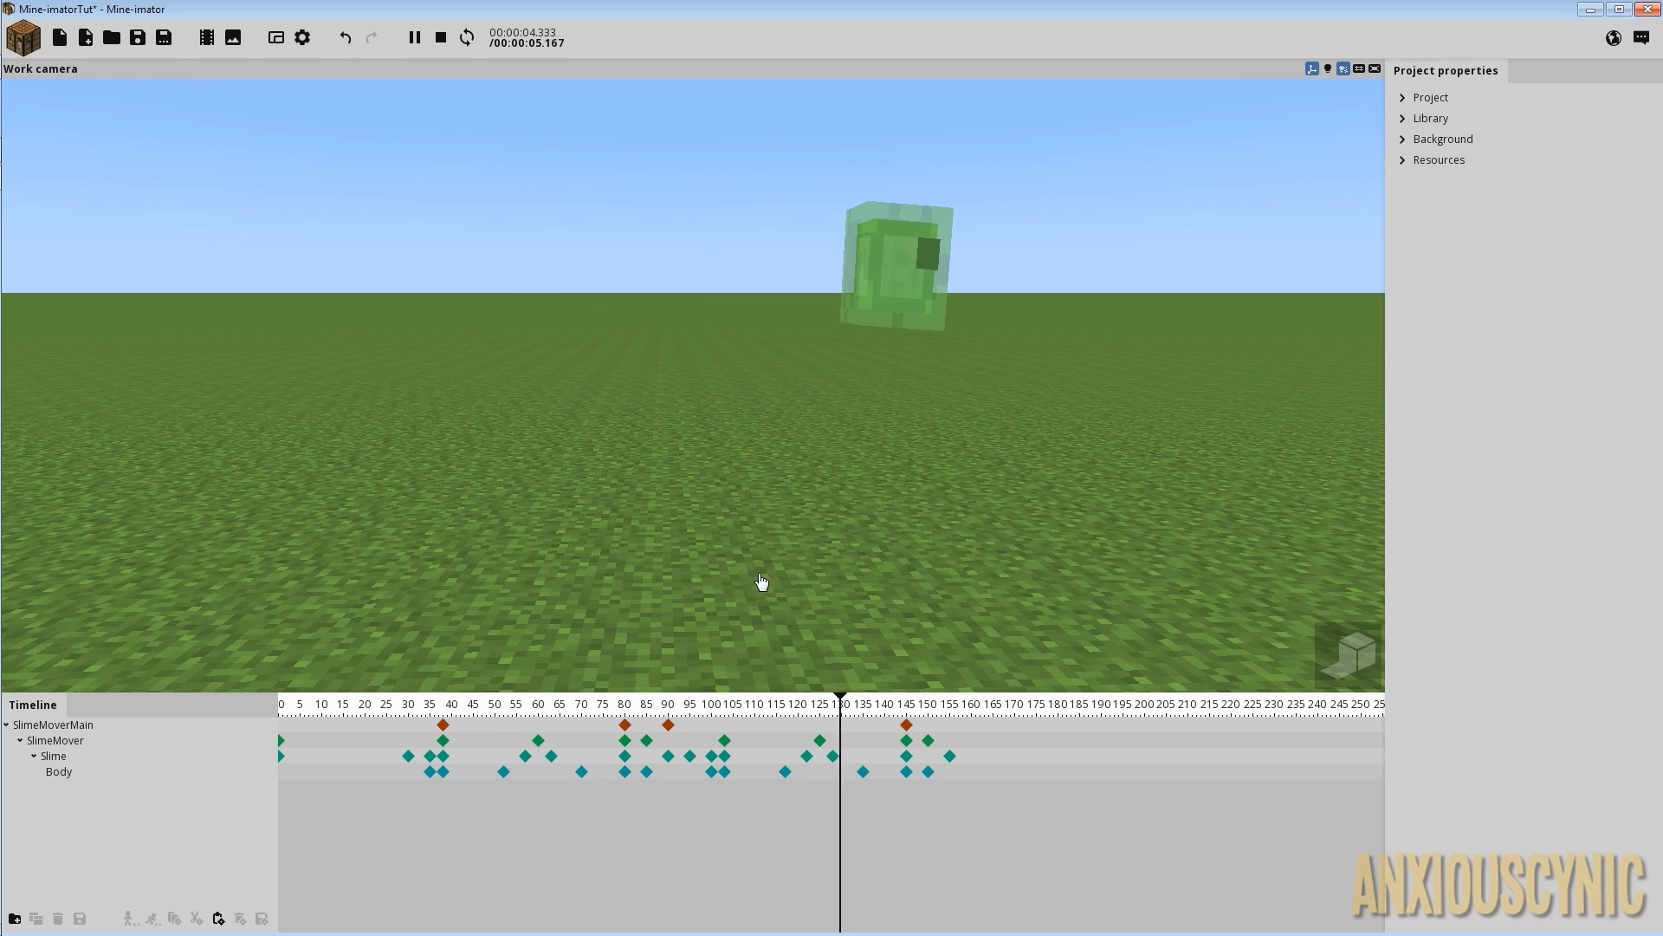
{"action": "key", "text": "space"}
Move the SlimeMoverMain hold keyframe to frame 103 and play the second jump from about frame 72.
{"action": "left_click_drag", "start_coordinate": [639, 708], "coordinate": [722, 726]}
{"action": "key", "text": "space"}
{"action": "key", "text": "space"}
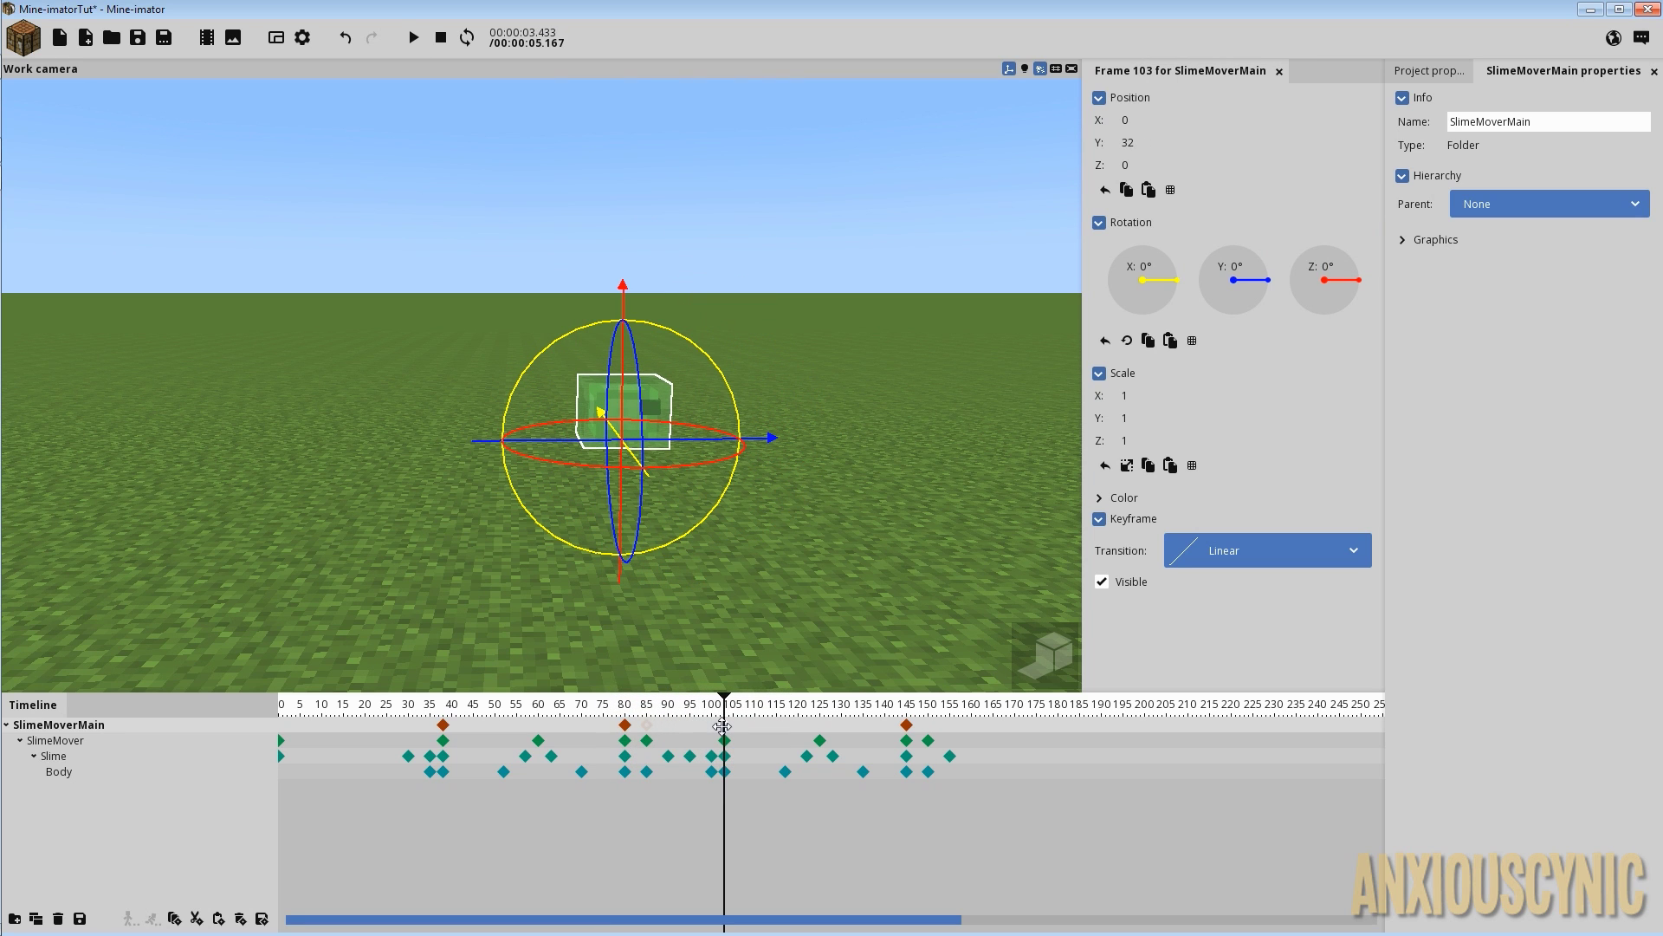
{"action": "left_click", "coordinate": [589, 710]}
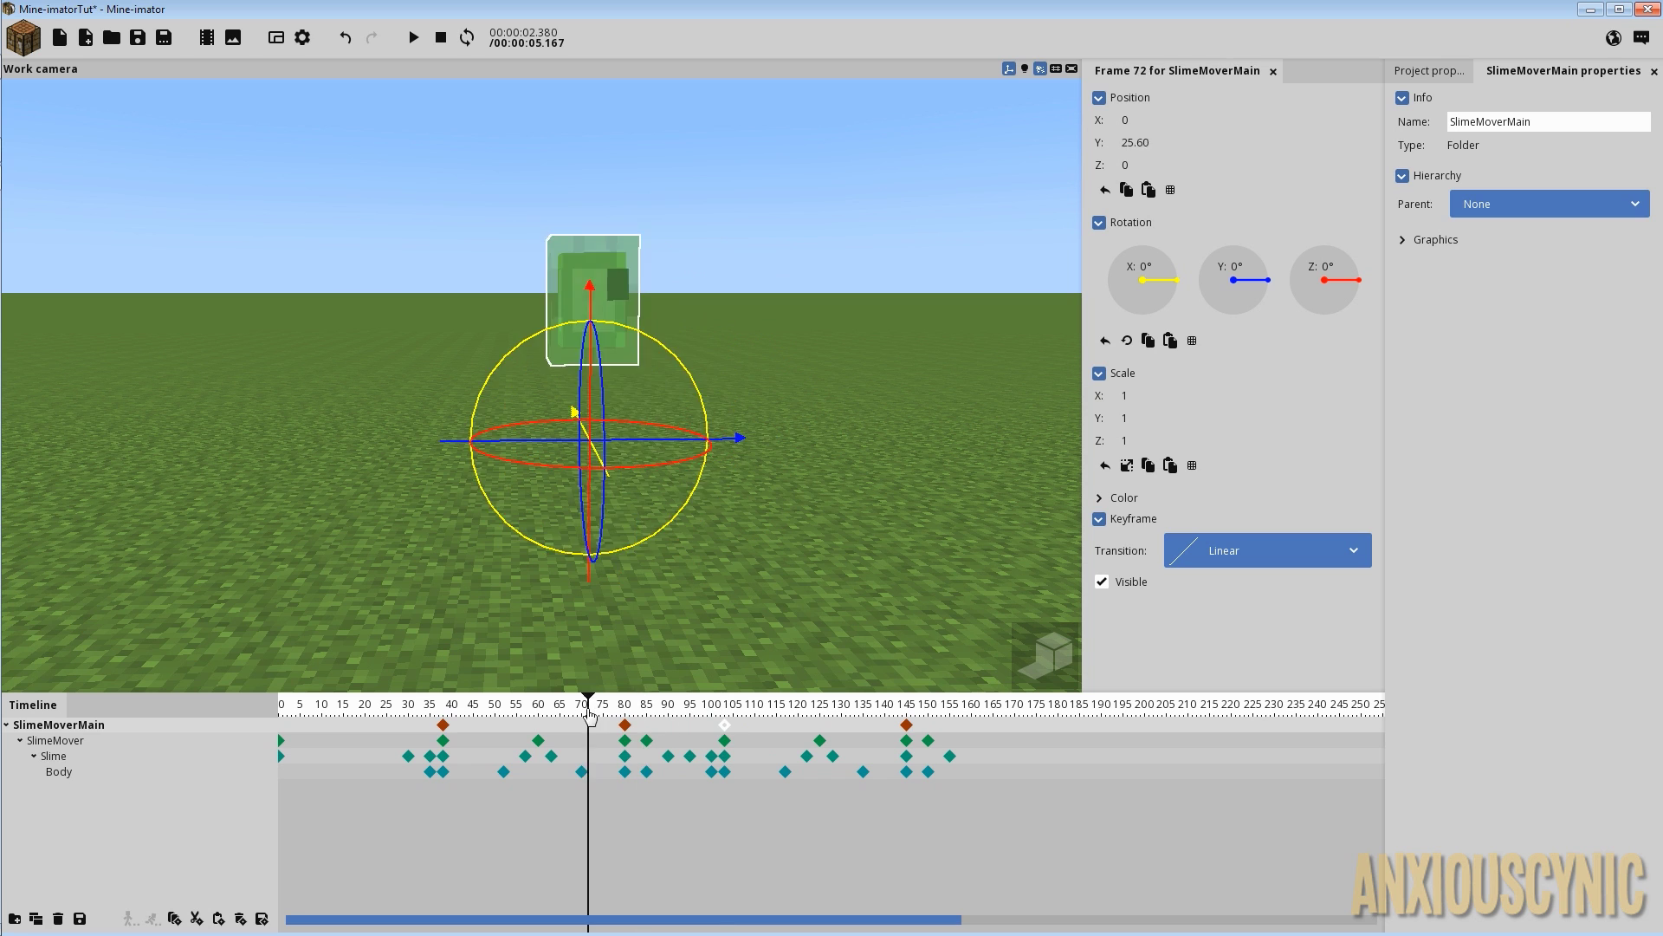
{"action": "key", "text": "space"}
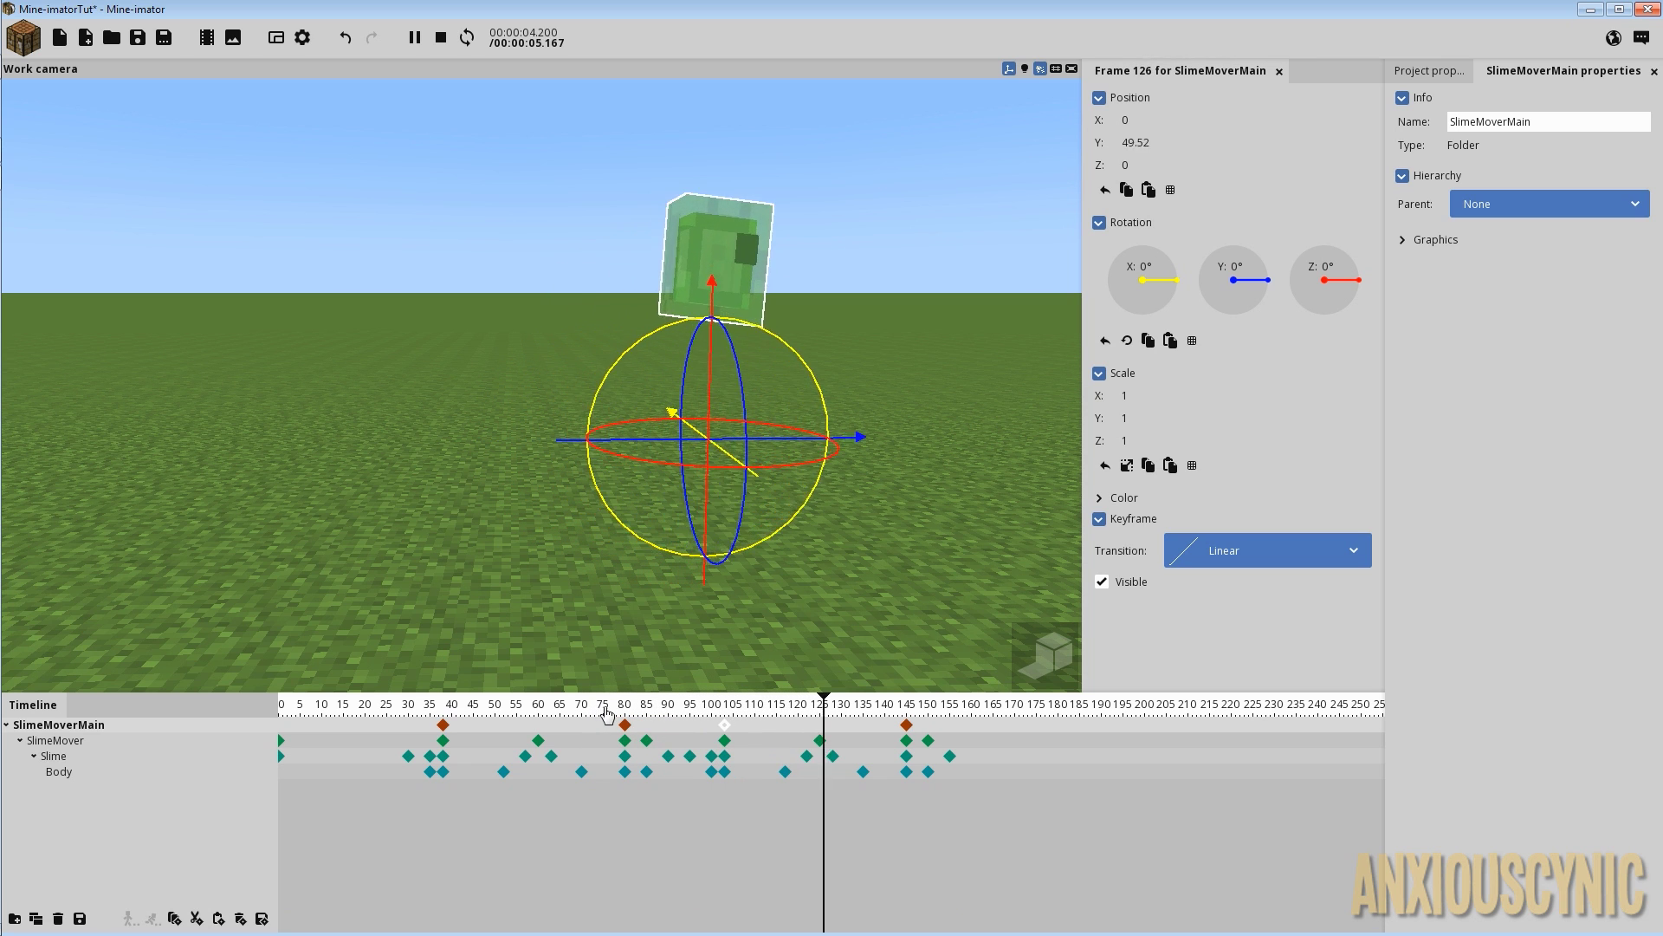
{"action": "key", "text": "space"}
Shift all keyframes of every track from frame 100 onward five frames earlier and scrub through the landing.
{"action": "left_click_drag", "start_coordinate": [533, 715], "coordinate": [677, 721]}
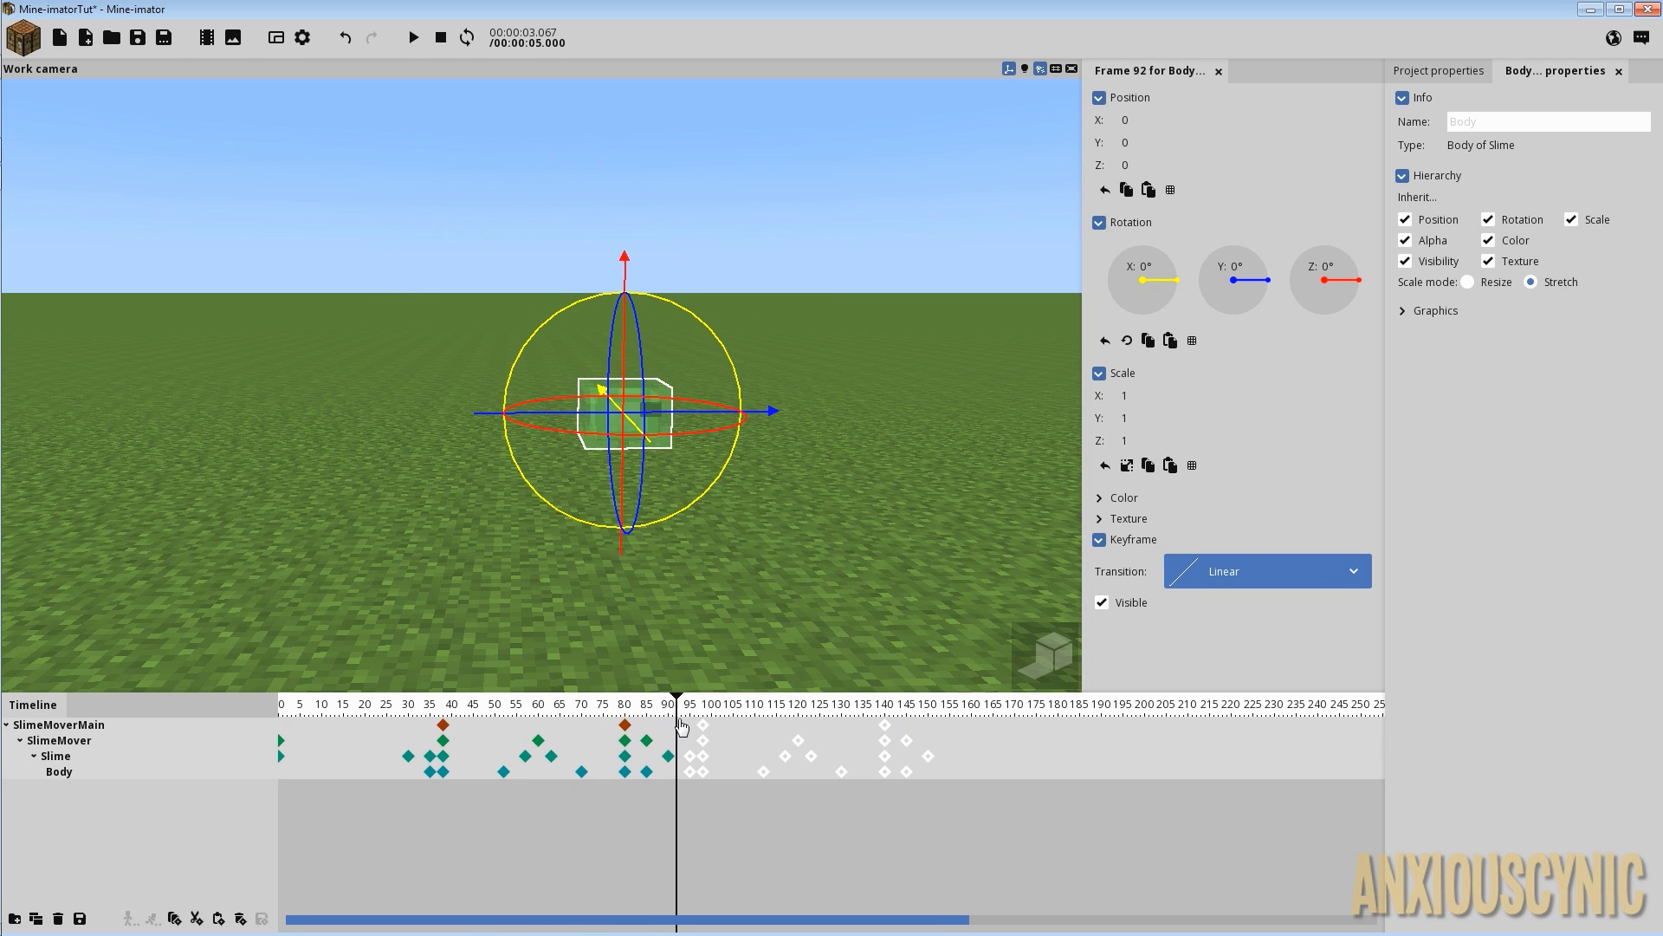
{"action": "left_click", "coordinate": [691, 744]}
{"action": "left_click_drag", "start_coordinate": [431, 714], "coordinate": [700, 735]}
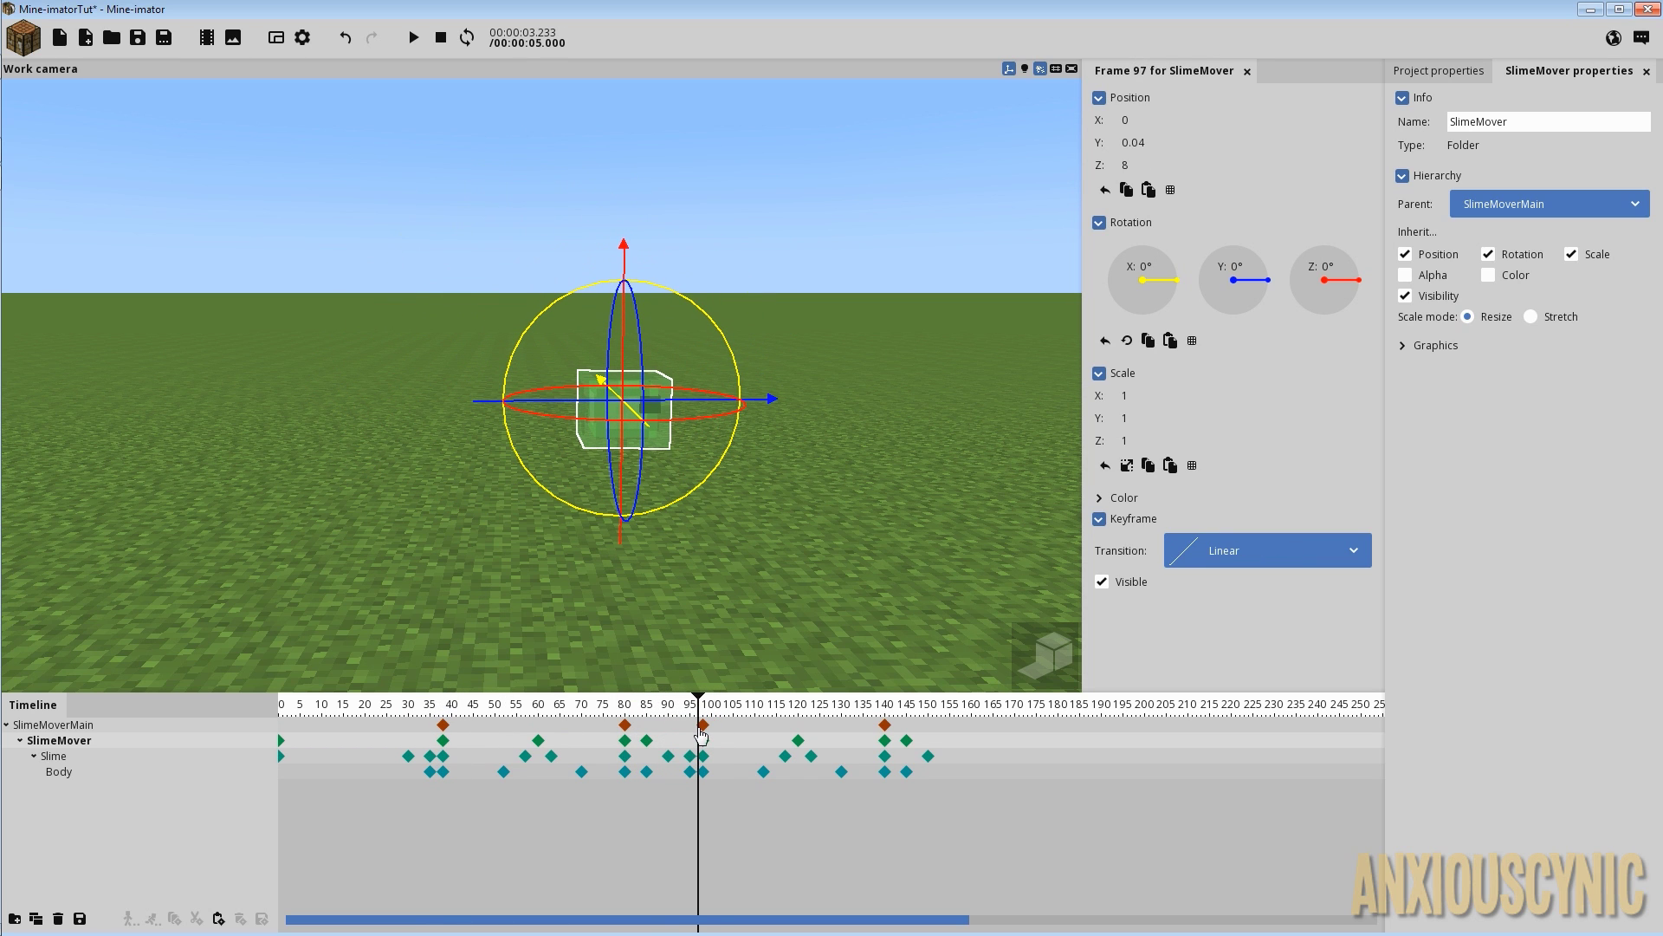
{"action": "left_click", "coordinate": [703, 740]}
Delete the Slime and Body keyframes at frame 95.
{"action": "left_click", "coordinate": [668, 755]}
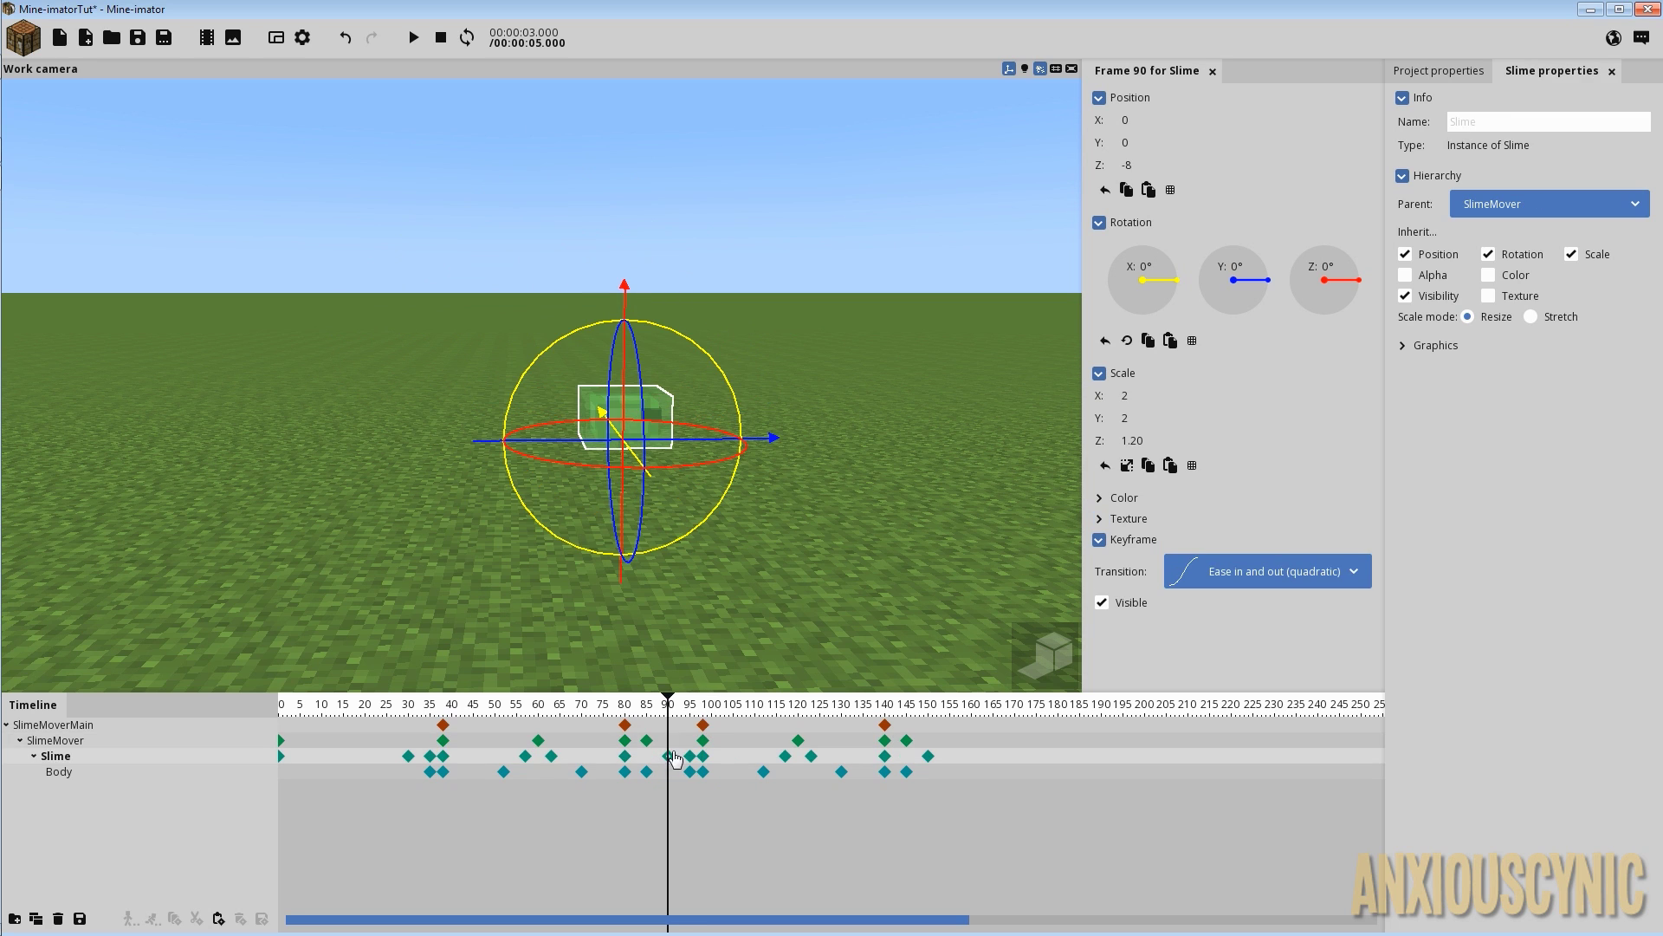
{"action": "left_click", "coordinate": [690, 750]}
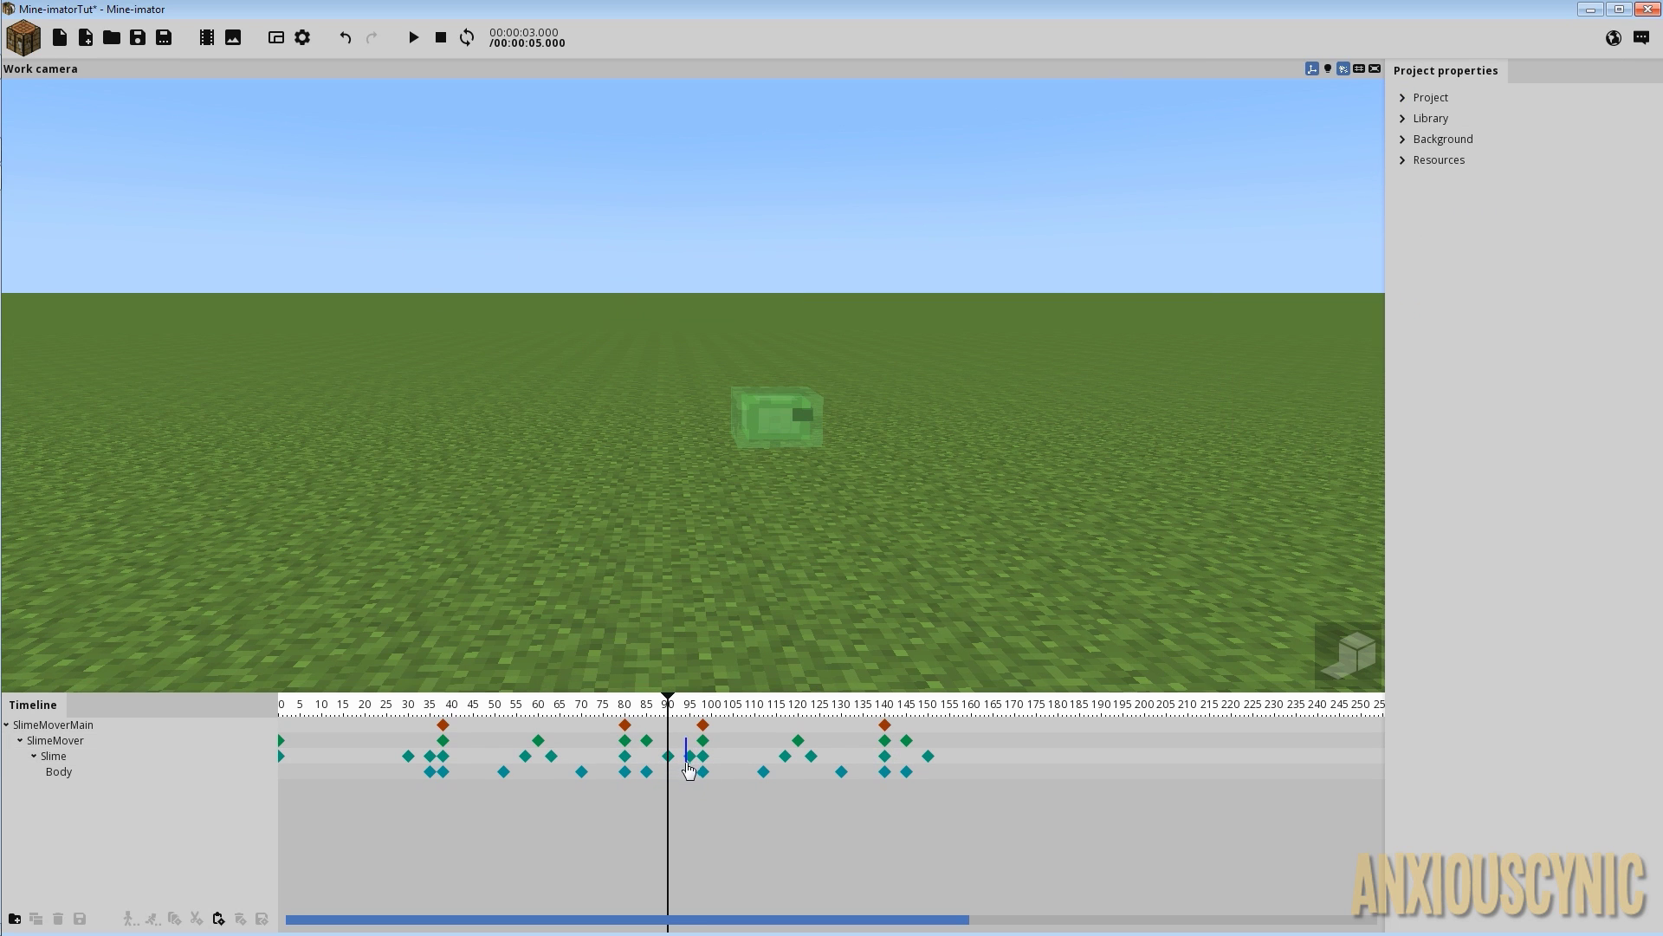
{"action": "left_click_drag", "start_coordinate": [694, 792], "coordinate": [698, 794]}
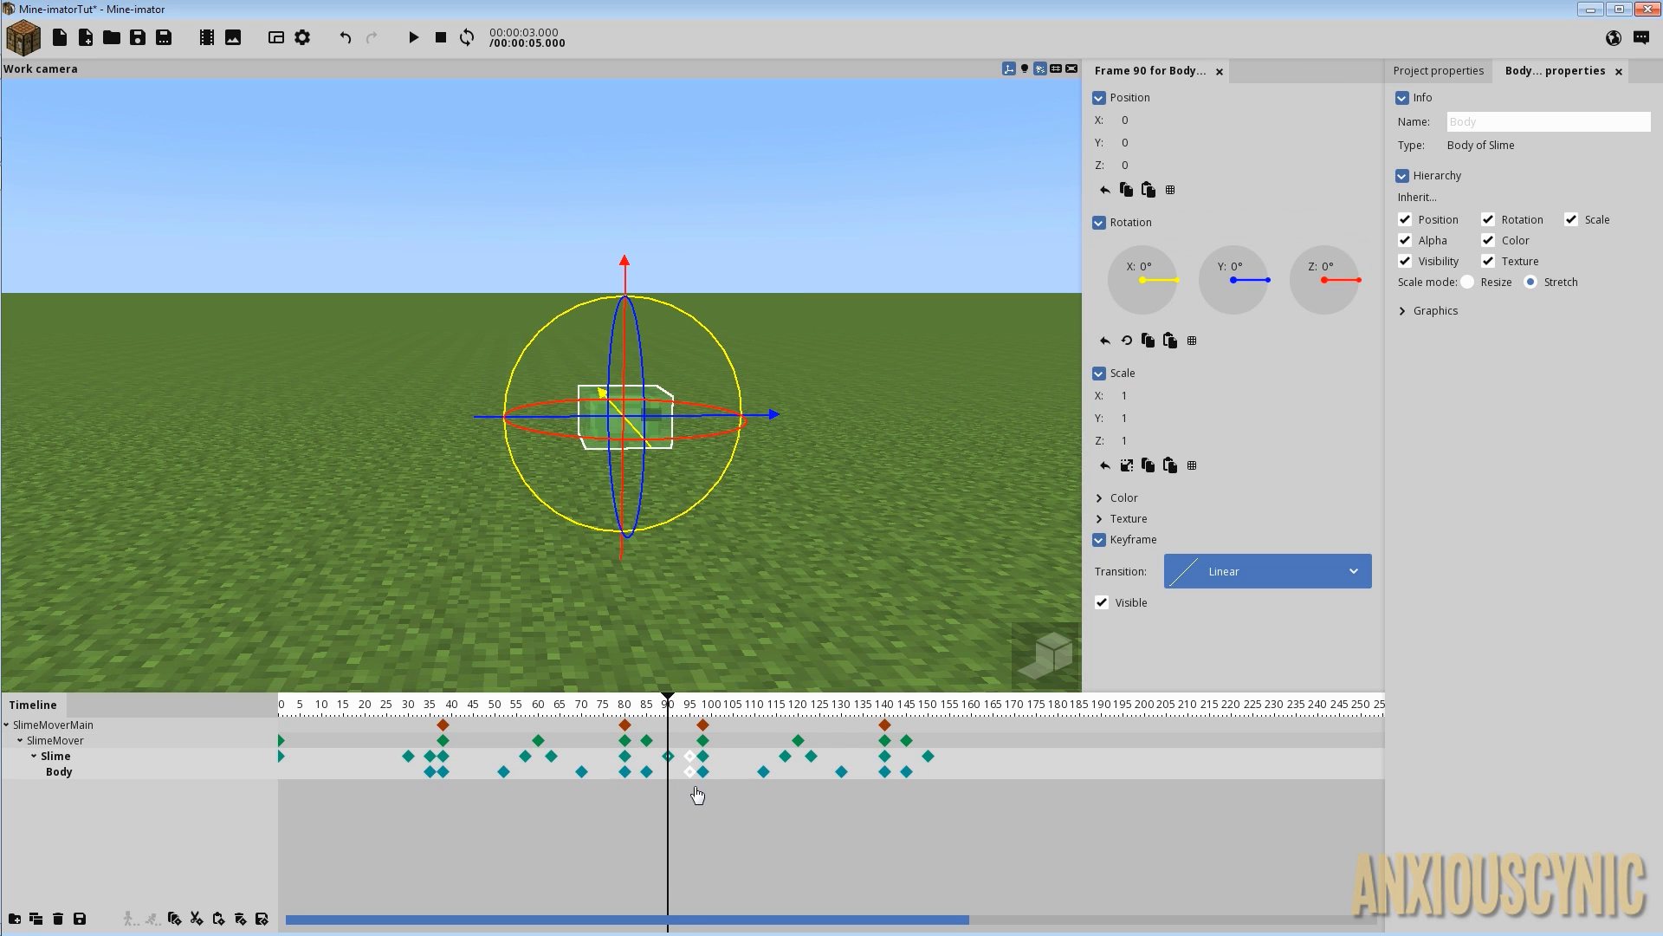
{"action": "key", "text": "Delete"}
Shift all second-jump keyframes of every track earlier so they start at frame 95, and preview the transition.
{"action": "left_click_drag", "start_coordinate": [952, 732], "coordinate": [694, 791]}
{"action": "left_click_drag", "start_coordinate": [702, 726], "coordinate": [687, 726]}
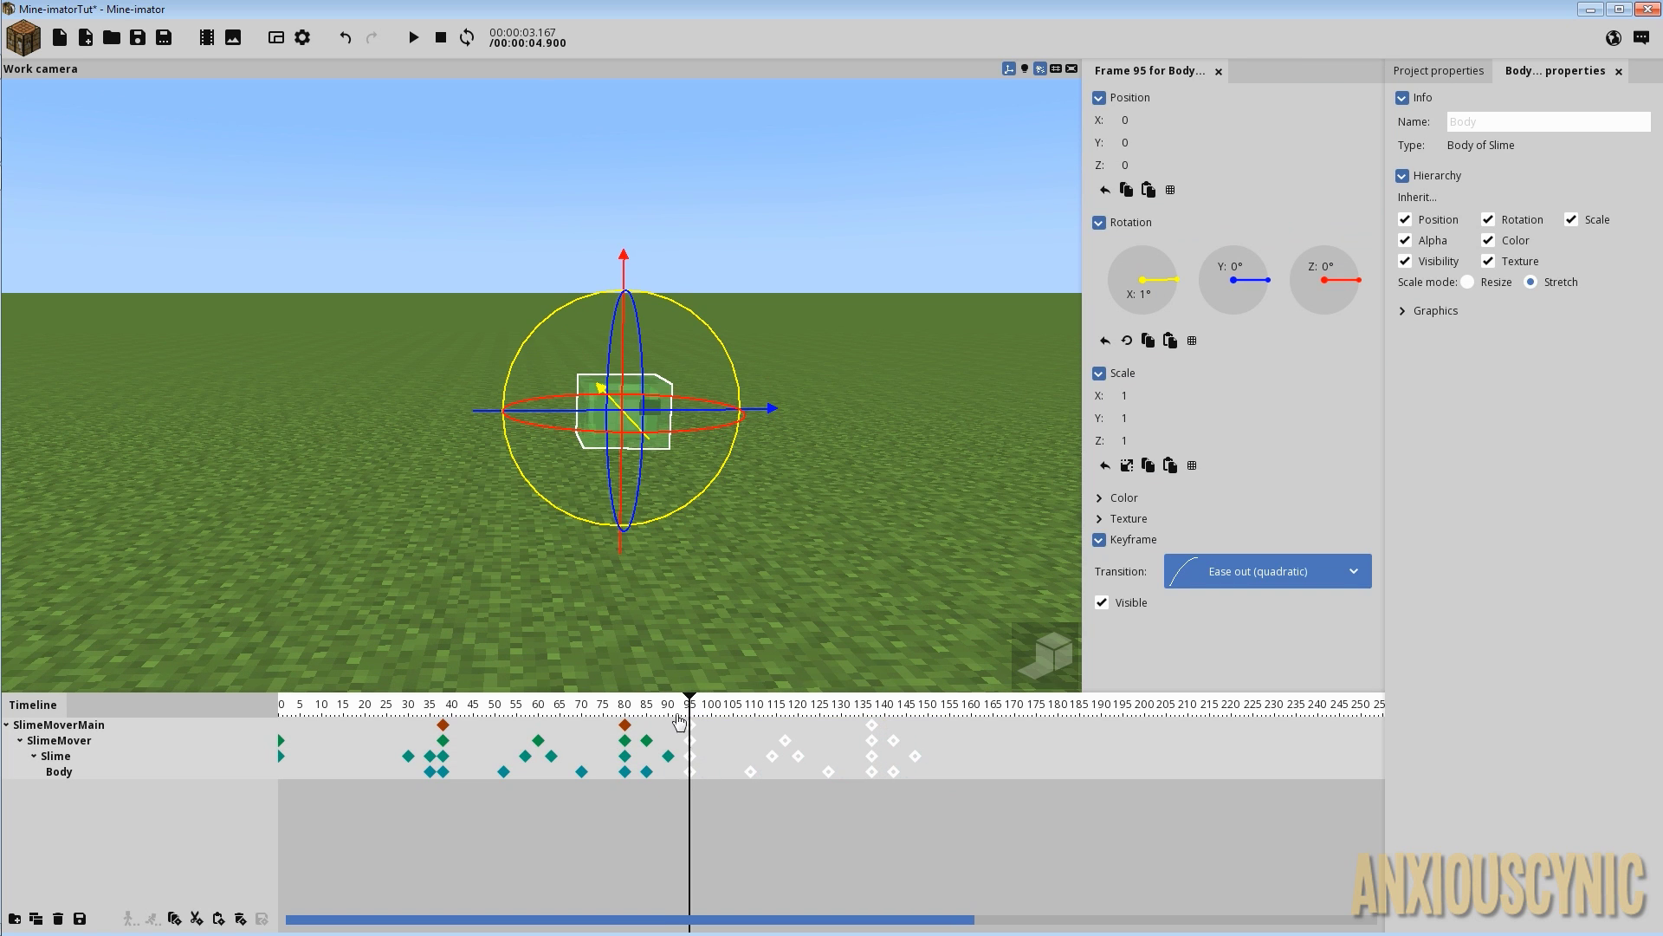
{"action": "left_click", "coordinate": [658, 709]}
{"action": "key", "text": "space"}
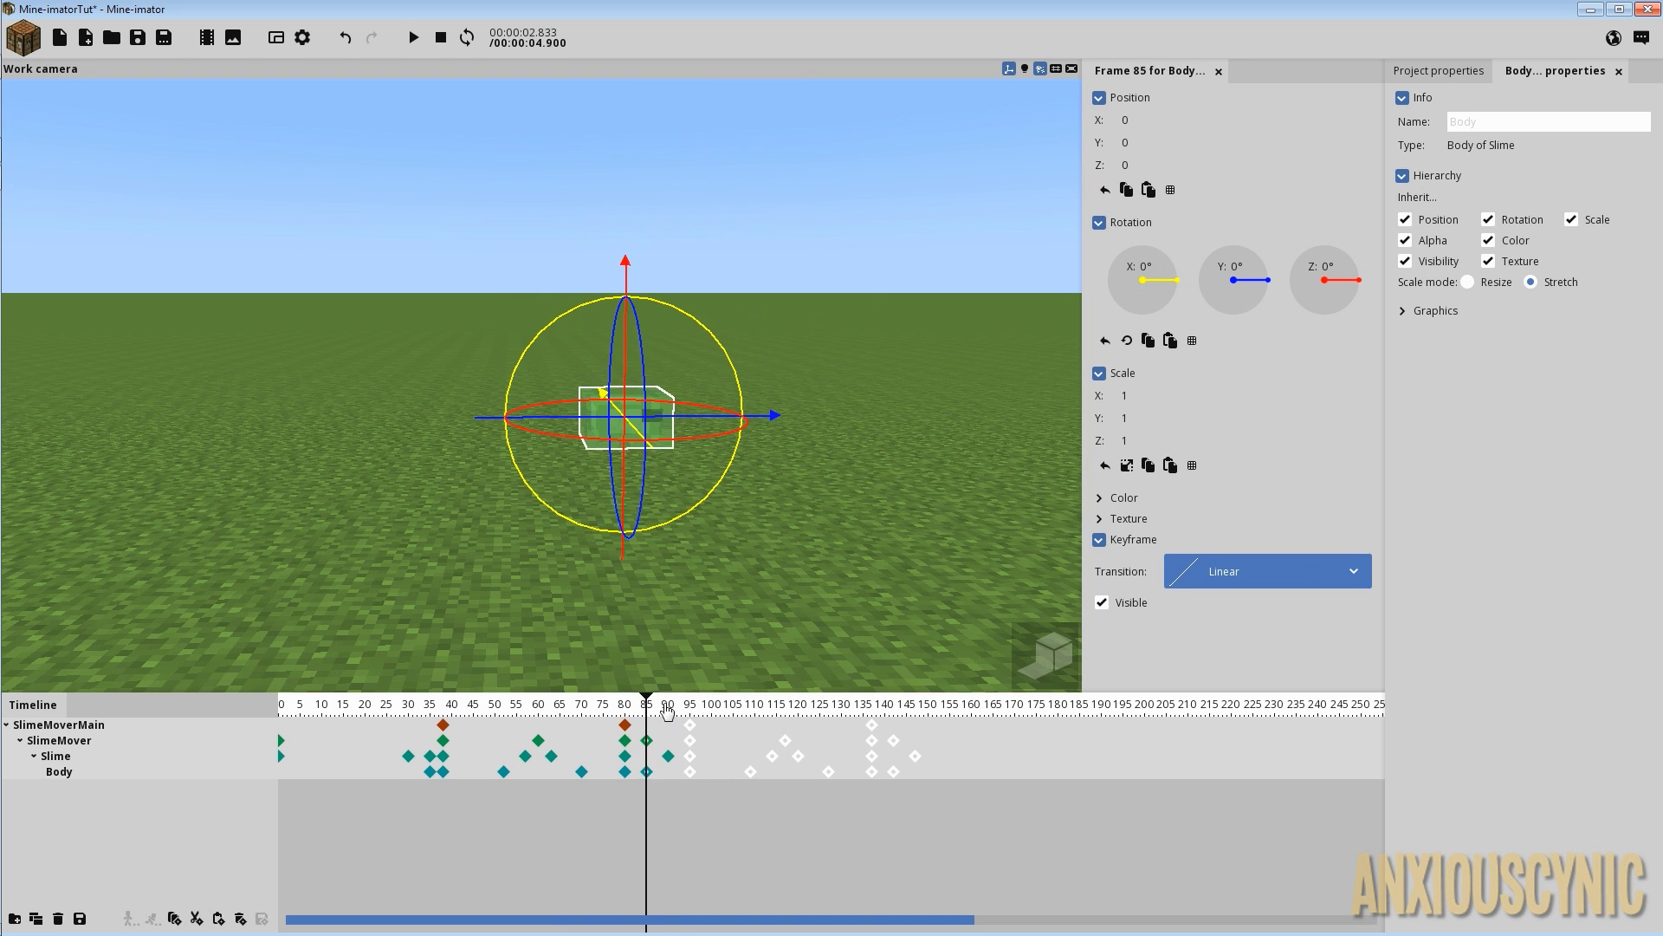
{"action": "key", "text": "space"}
Play the whole animation from frame 0 to review the shortened pause between the jumps.
{"action": "left_click", "coordinate": [723, 565]}
{"action": "right_click_drag", "start_coordinate": [724, 565], "coordinate": [551, 253]}
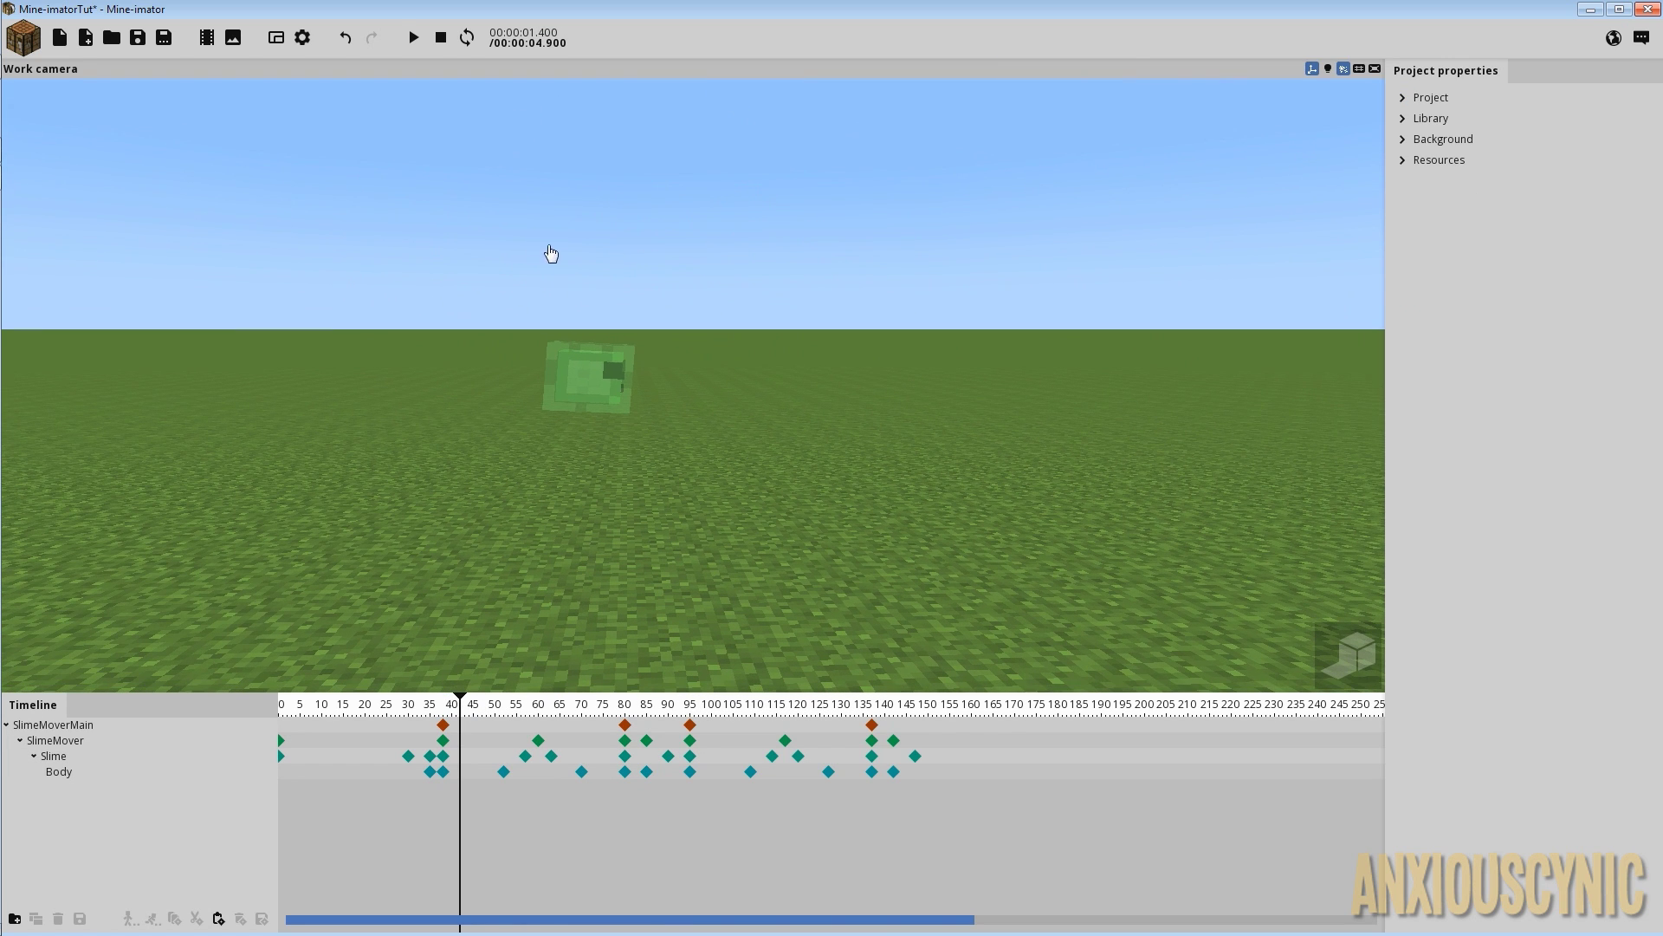
{"action": "left_click", "coordinate": [442, 38]}
{"action": "left_click", "coordinate": [418, 39]}
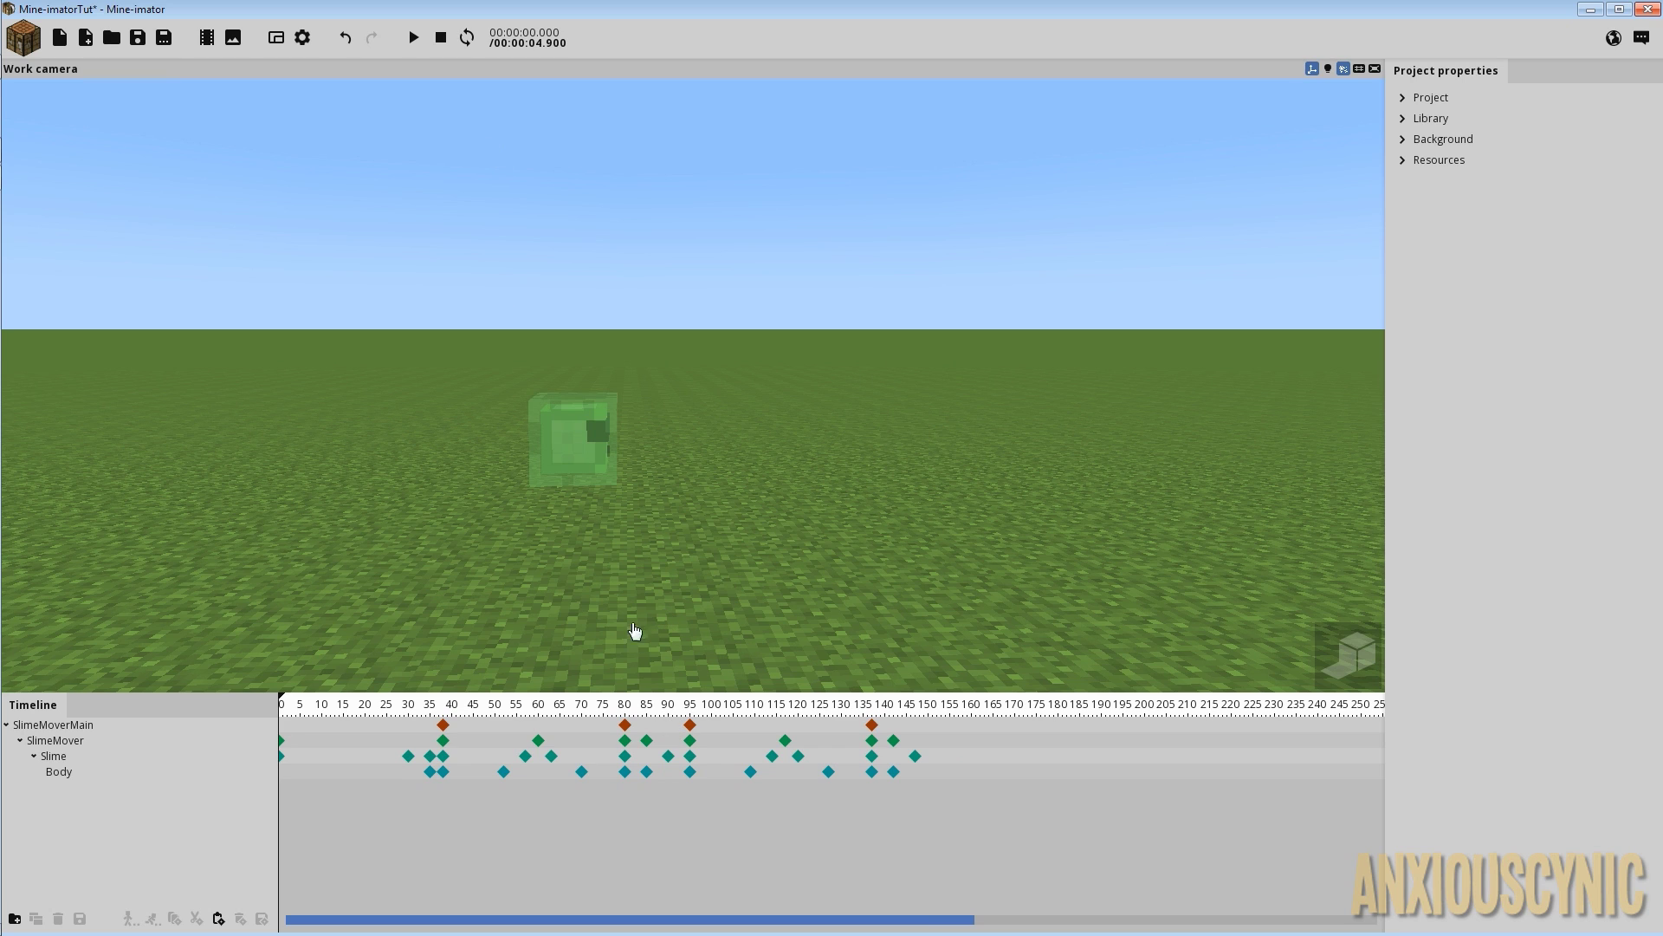
Examine the Body keyframe at frame 95 and scrub back to frame 27.
{"action": "left_click_drag", "start_coordinate": [606, 709], "coordinate": [672, 714]}
{"action": "left_click", "coordinate": [690, 771]}
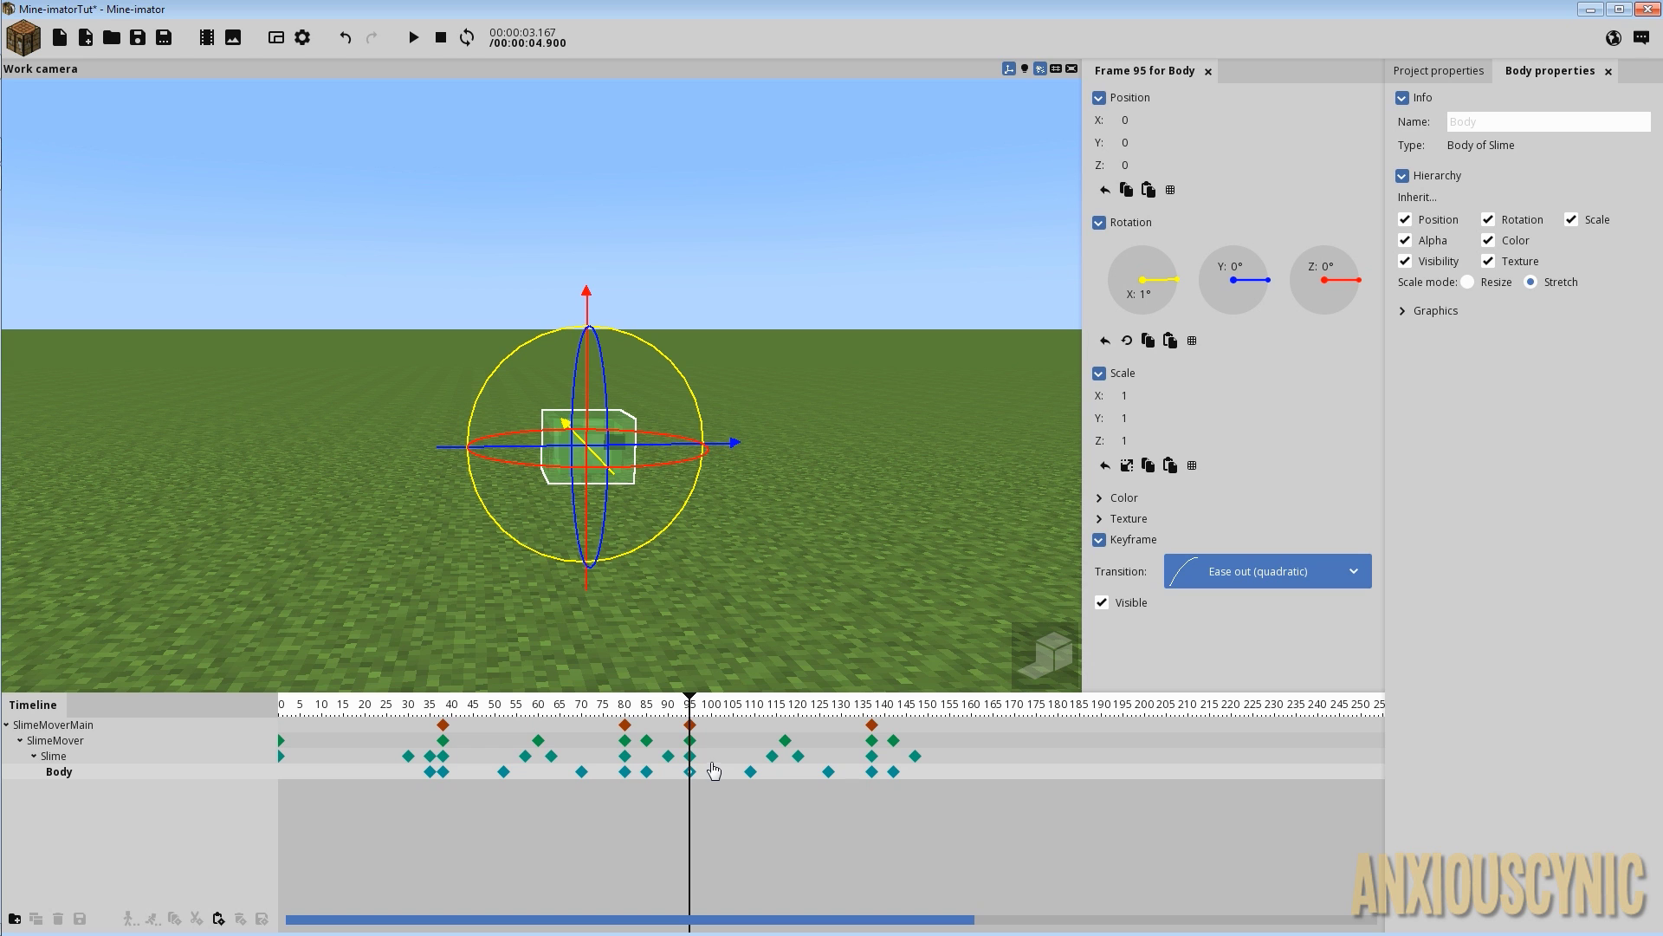
{"action": "left_click_drag", "start_coordinate": [670, 714], "coordinate": [395, 698]}
{"action": "mouse_move", "coordinate": [672, 583]}
{"action": "right_mouse_down"}
{"action": "mouse_move", "coordinate": [672, 551]}
{"action": "mouse_move", "coordinate": [664, 571]}
{"action": "right_mouse_up"}
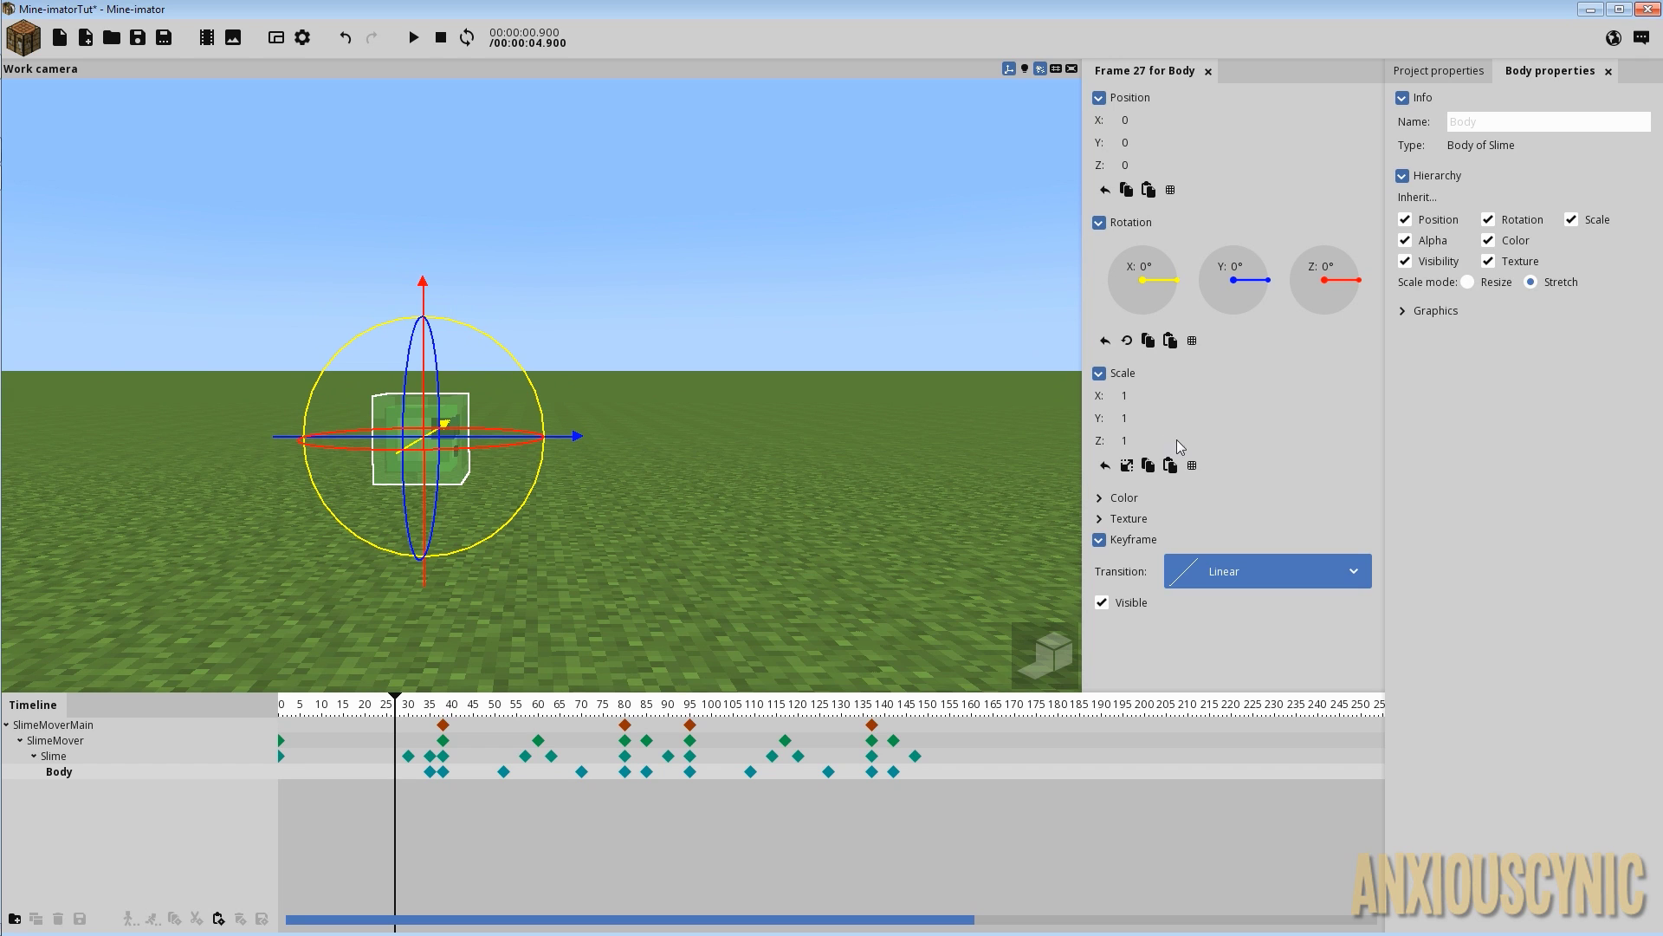
Replay the complete two-jump animation from the start and examine the second takeoff around frame 97.
{"action": "left_click", "coordinate": [440, 37]}
{"action": "left_click", "coordinate": [558, 853]}
{"action": "left_click", "coordinate": [414, 39]}
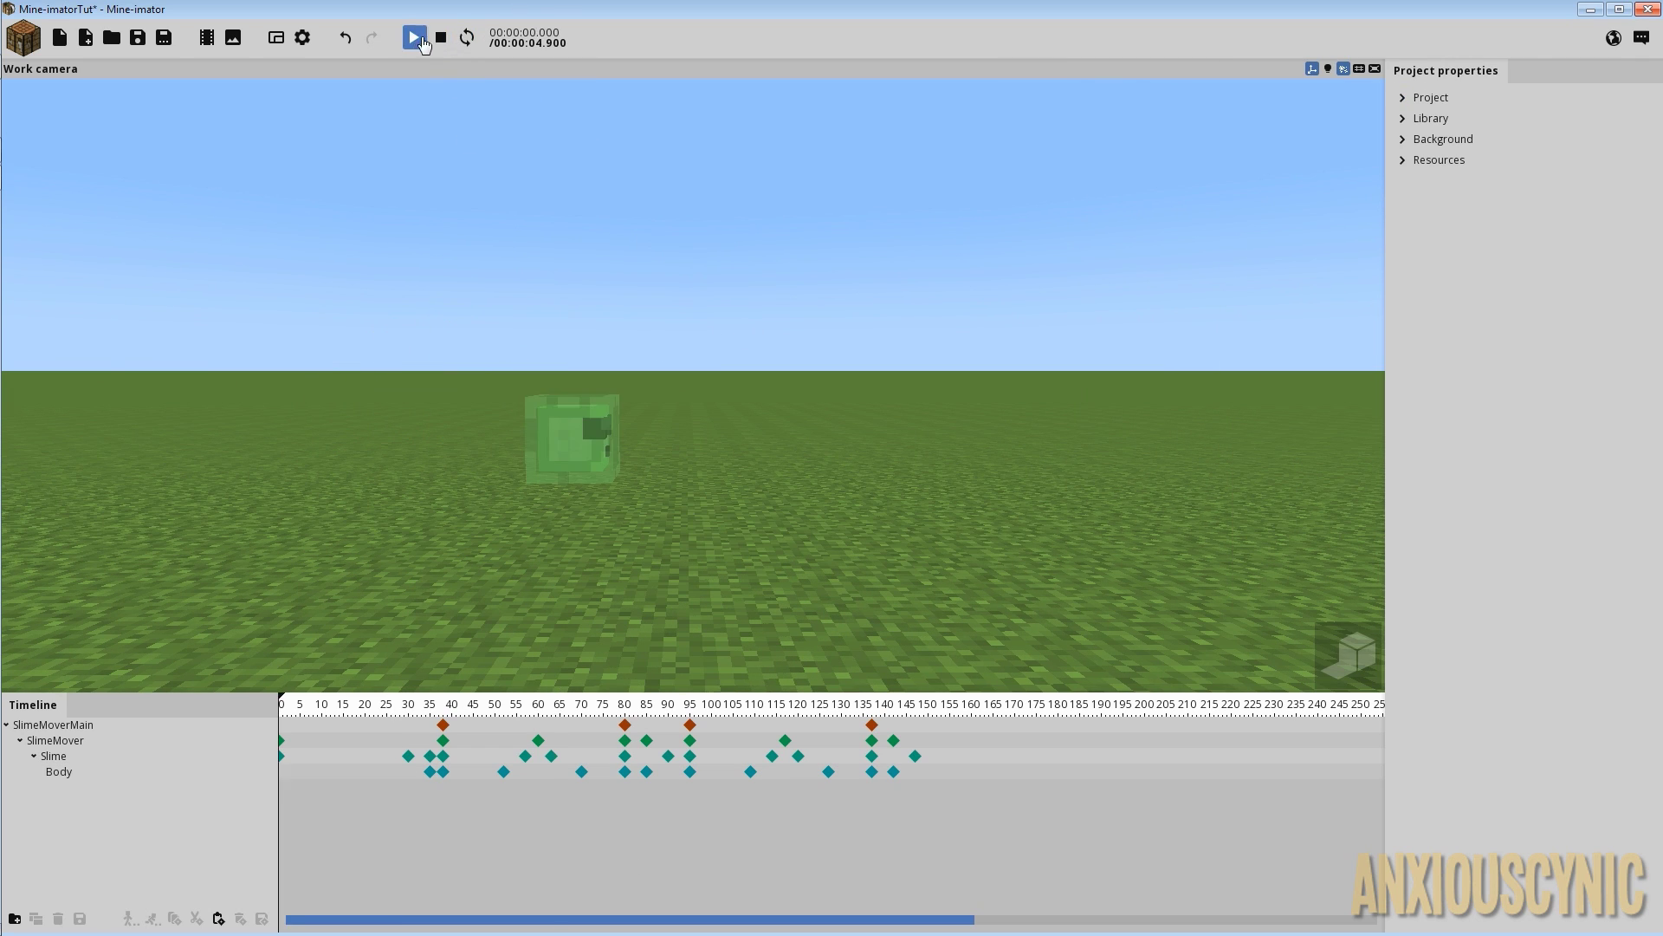
{"action": "left_click", "coordinate": [414, 39]}
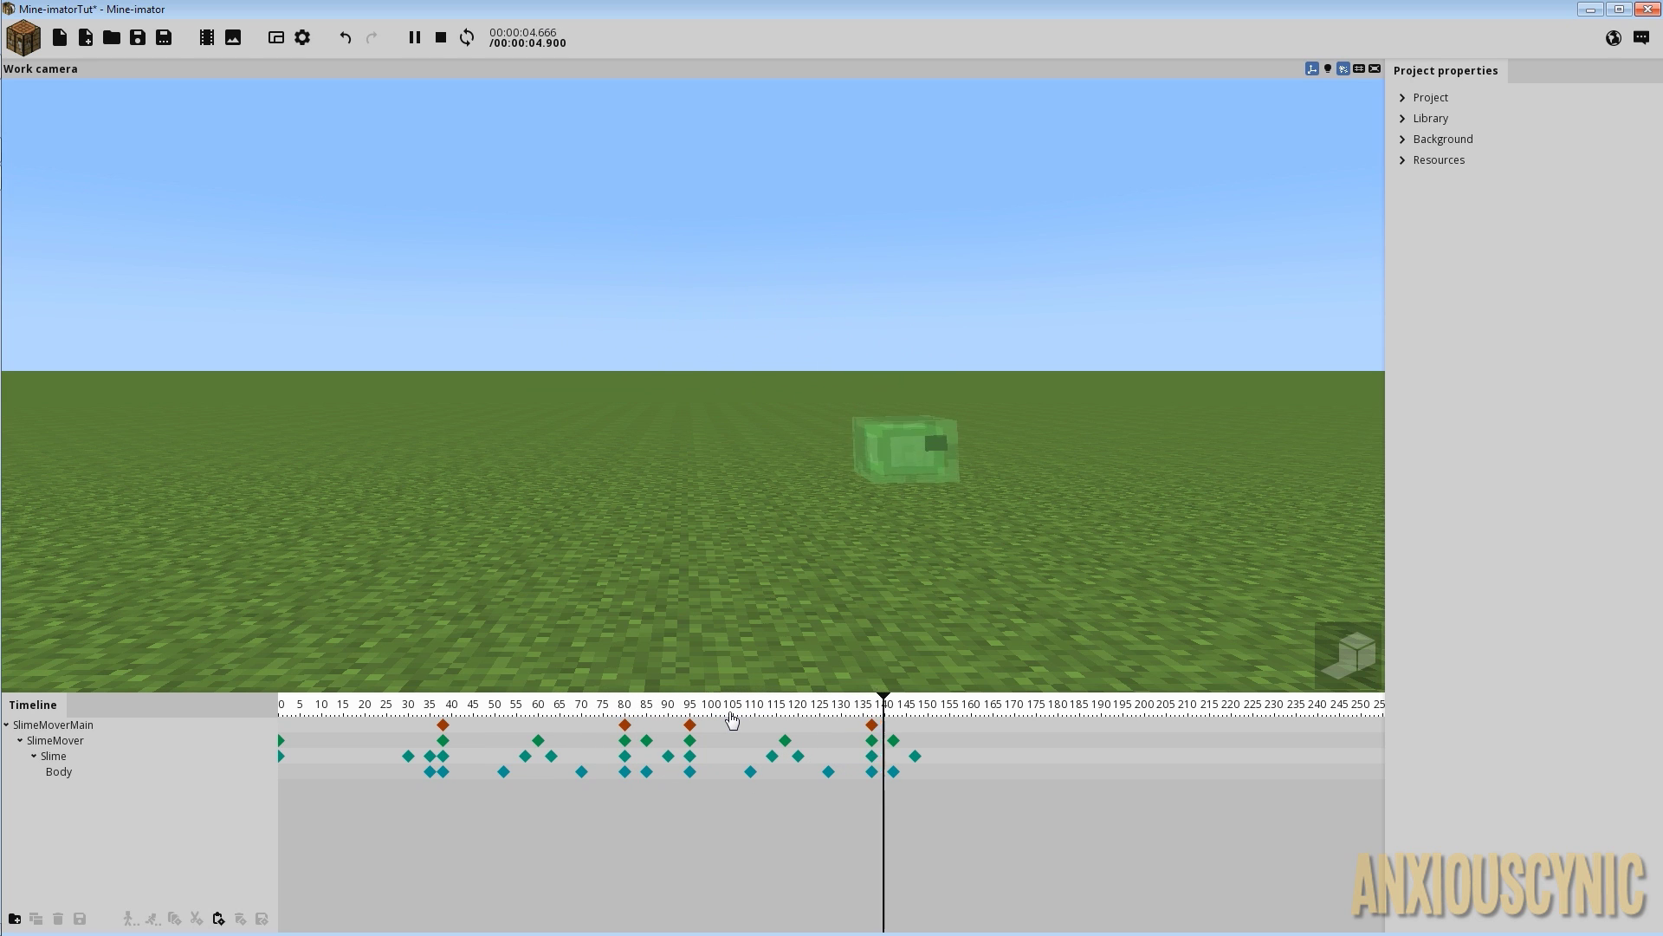
{"action": "key", "text": "space"}
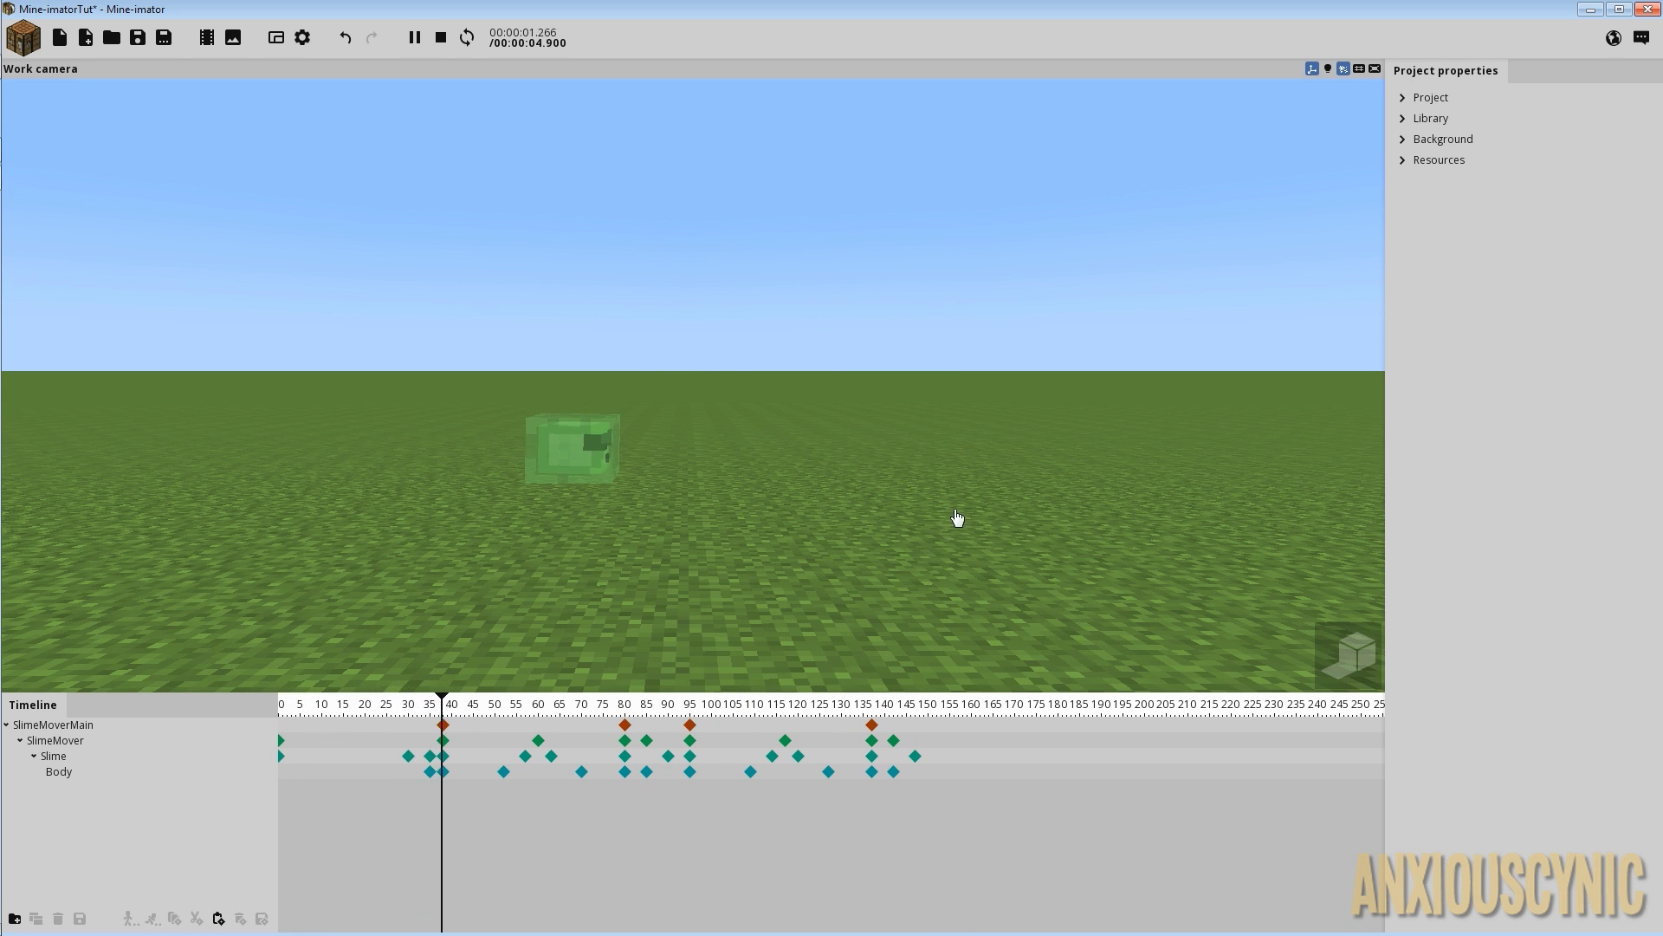
{"action": "right_click_drag", "start_coordinate": [958, 520], "coordinate": [958, 606]}
{"action": "left_click_drag", "start_coordinate": [958, 607], "coordinate": [901, 589]}
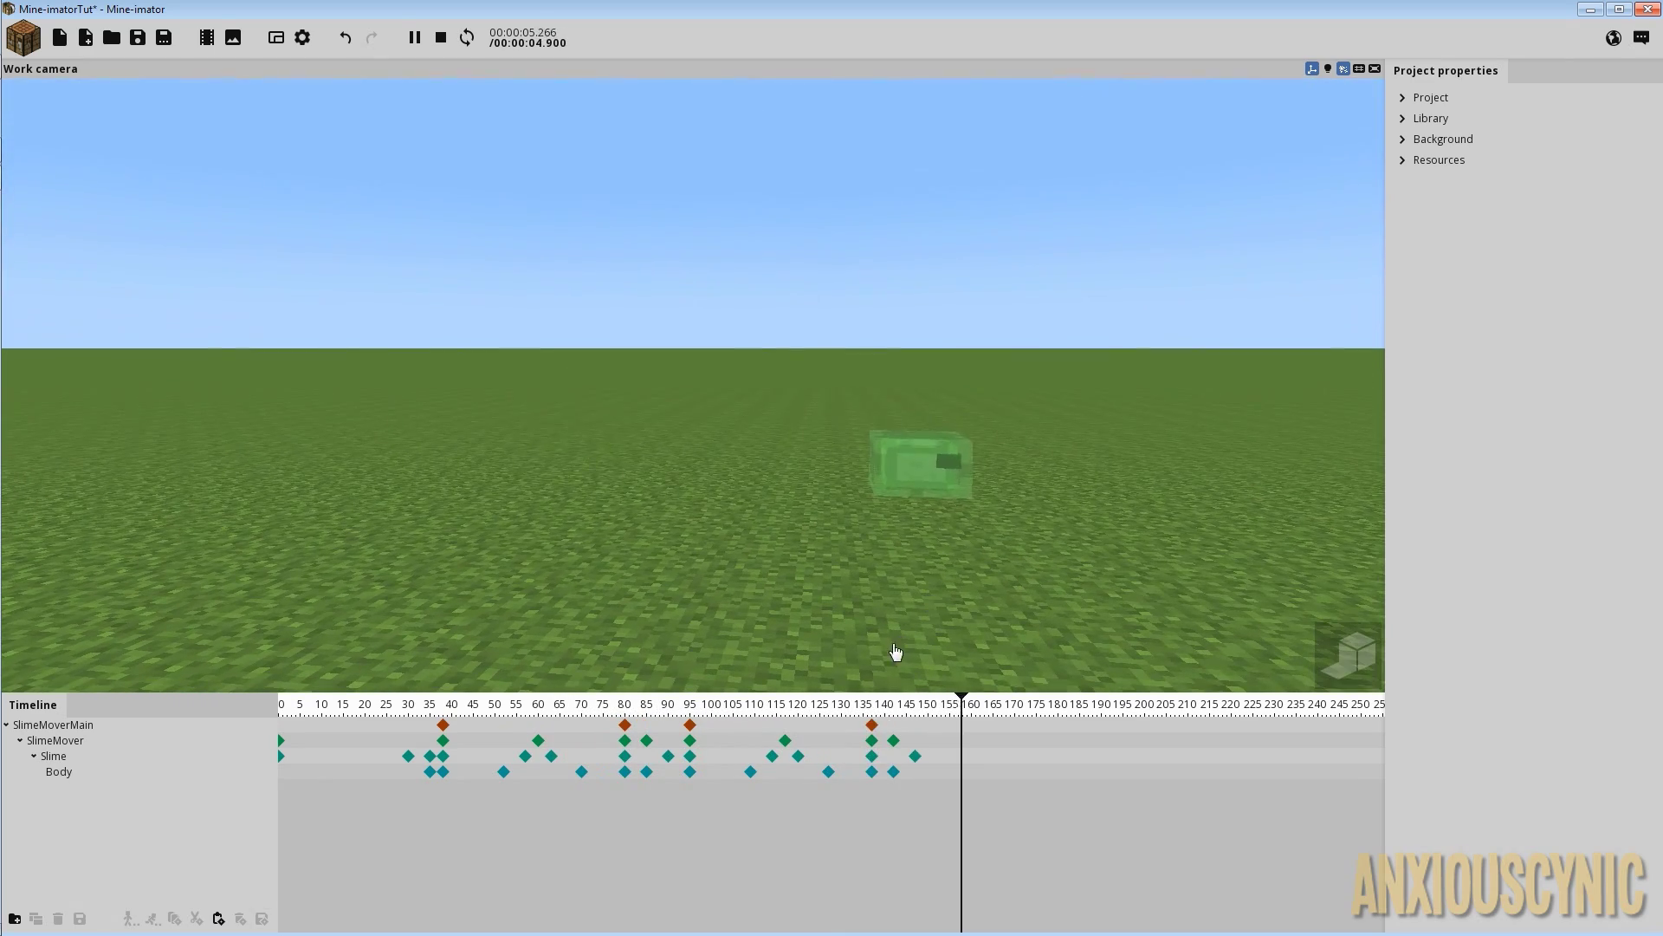
{"action": "key", "text": "space"}
{"action": "left_click_drag", "start_coordinate": [665, 710], "coordinate": [703, 717]}
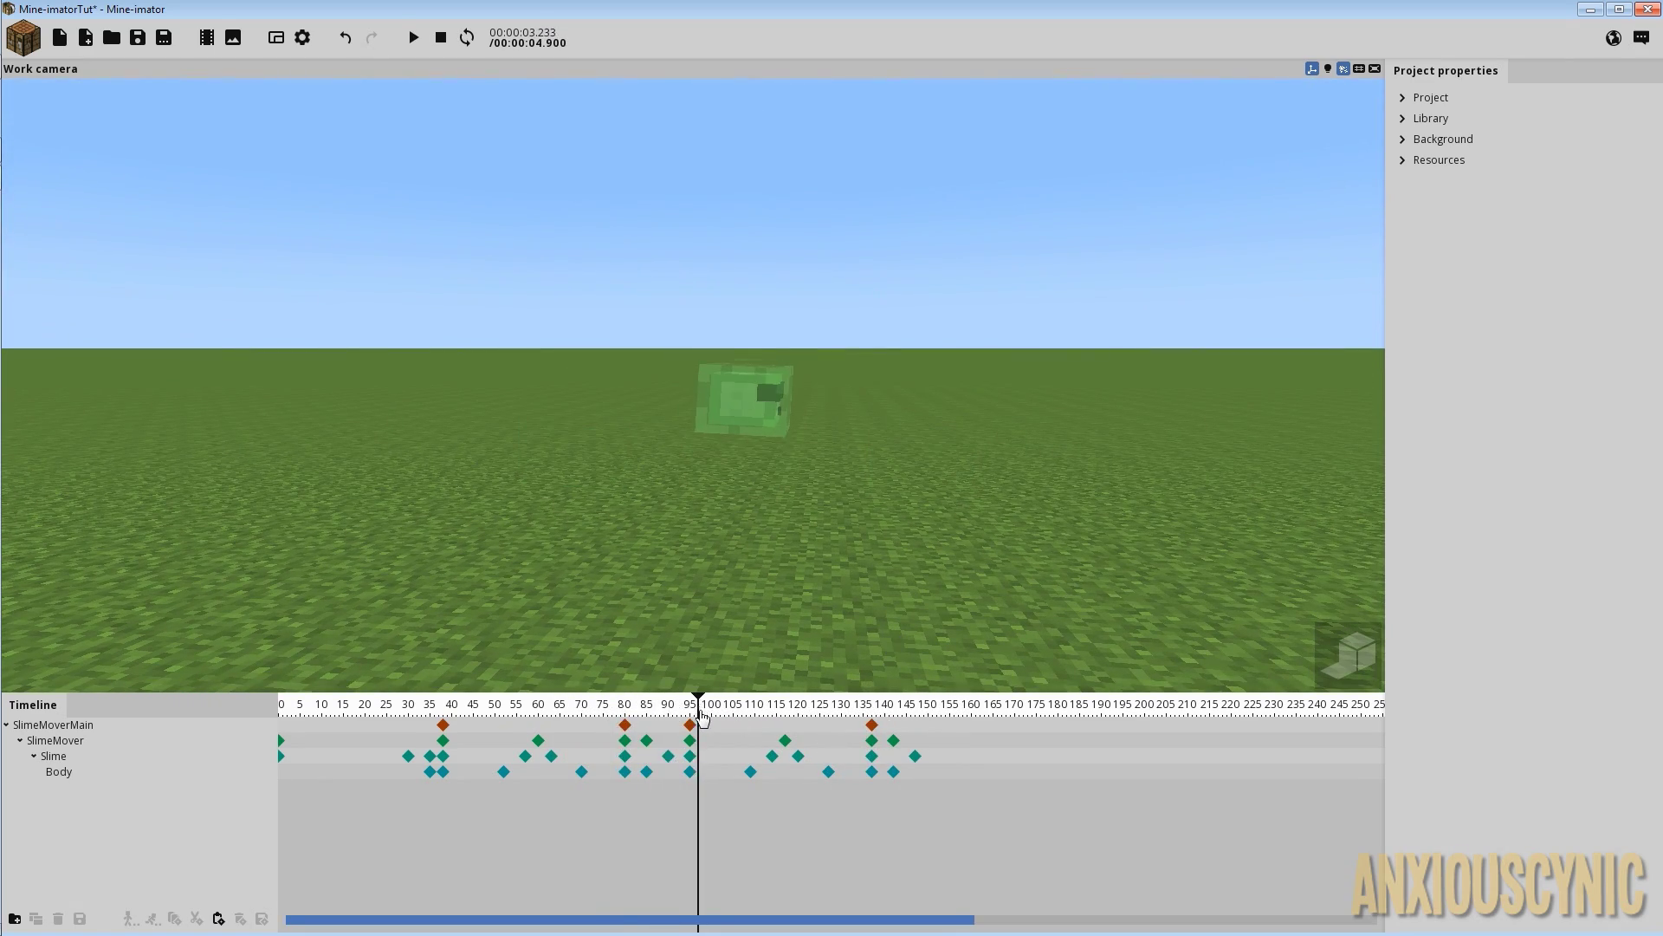